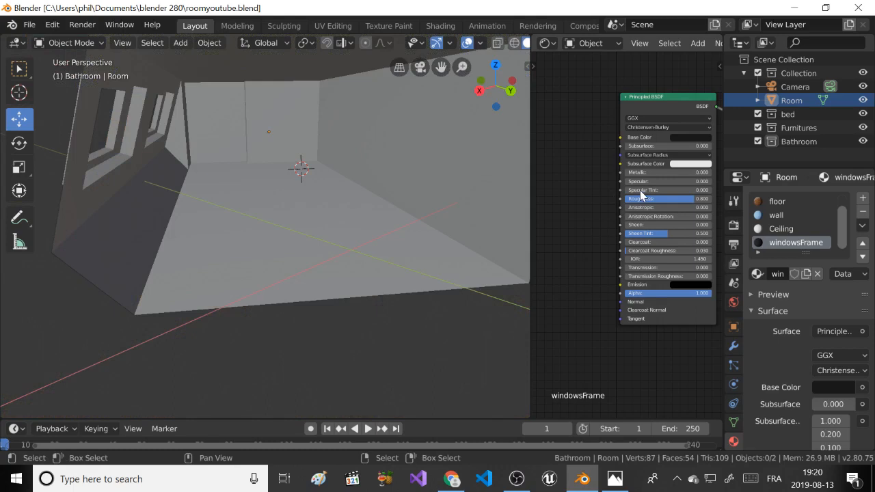
left_click(758, 115)
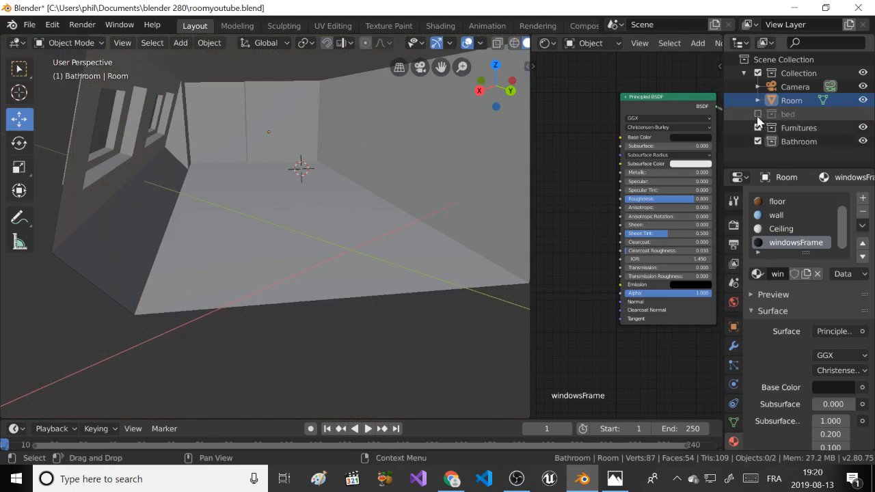
left_click(757, 114)
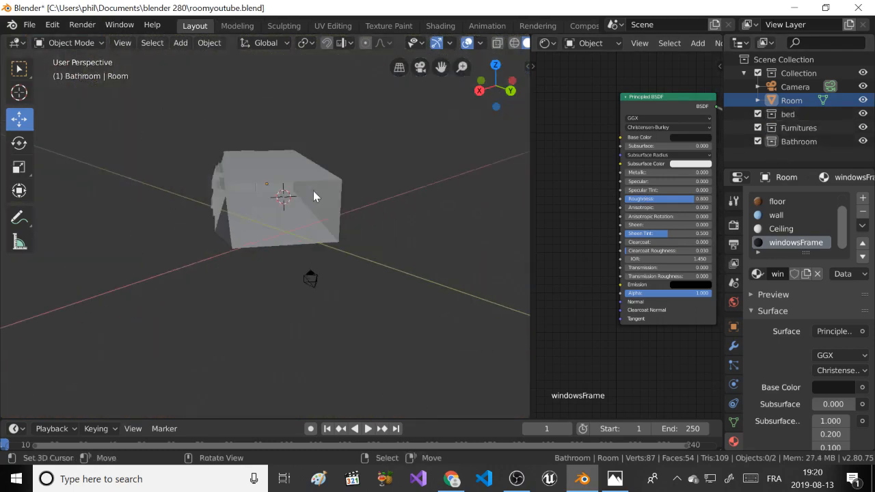
Add a cube mesh to the scene and move it to the upper corner at the room's open end.
key("shift+a")
mouse_move(294, 205)
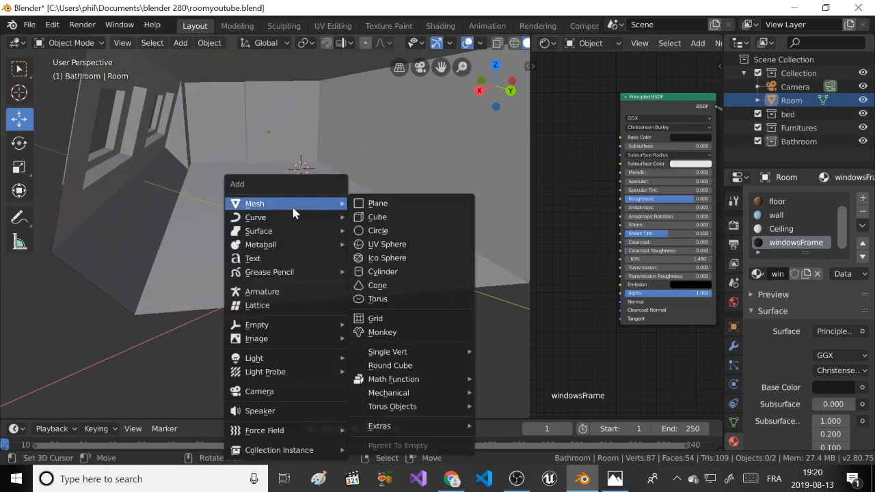
left_click(393, 219)
middle_click_drag(330, 174, 307, 195)
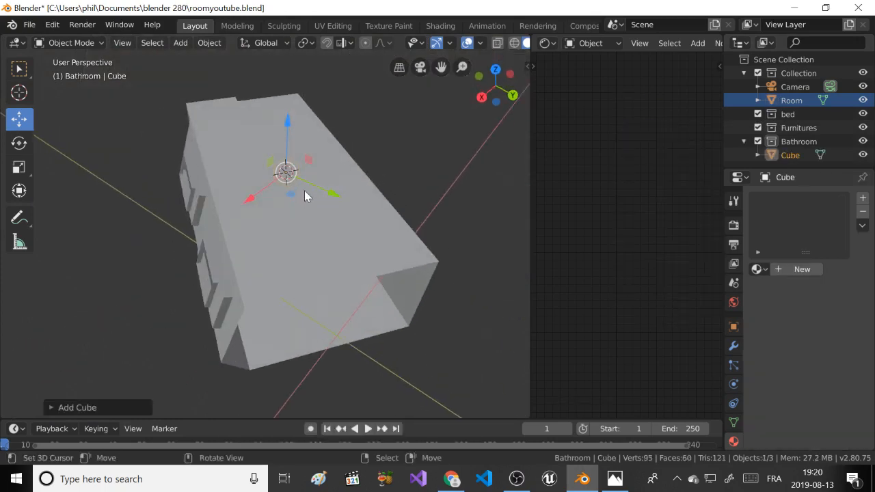
key("g")
left_click(442, 305)
key("g")
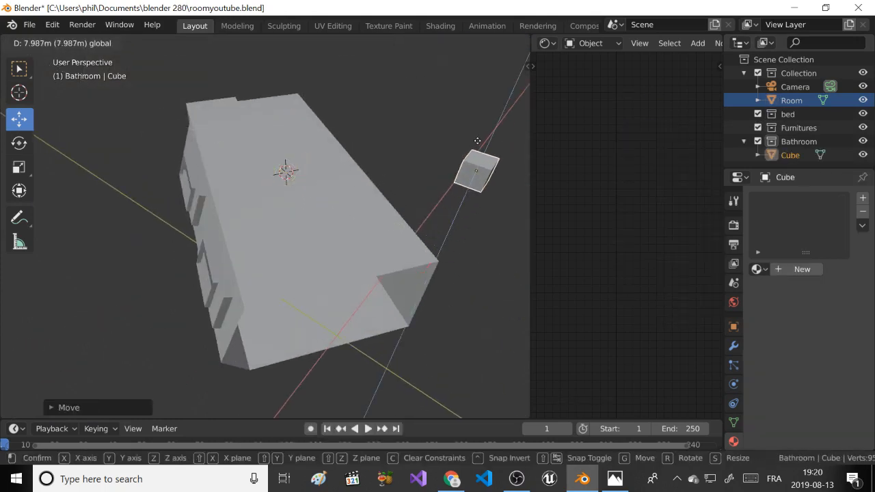
left_click(463, 190)
key("g")
left_click(345, 240)
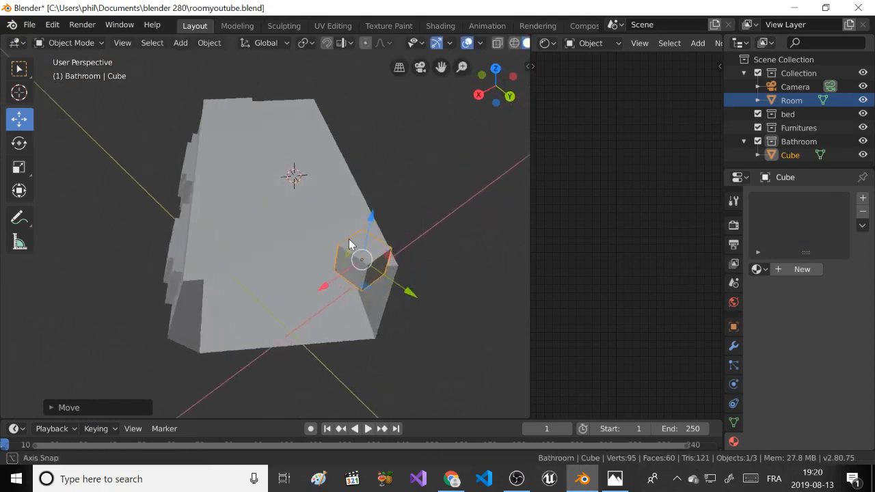
middle_click_drag(349, 238, 244, 257)
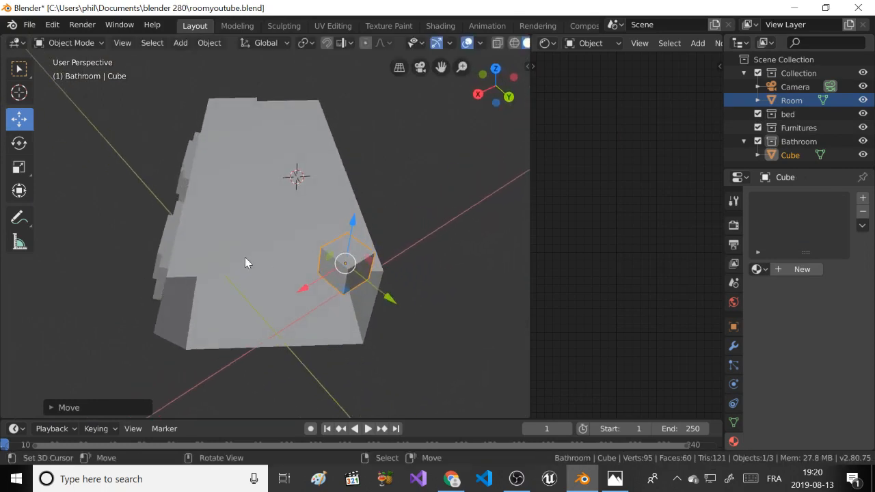
Turn on the Screencast Keys display for the 3D viewport and hide its settings again.
key("n")
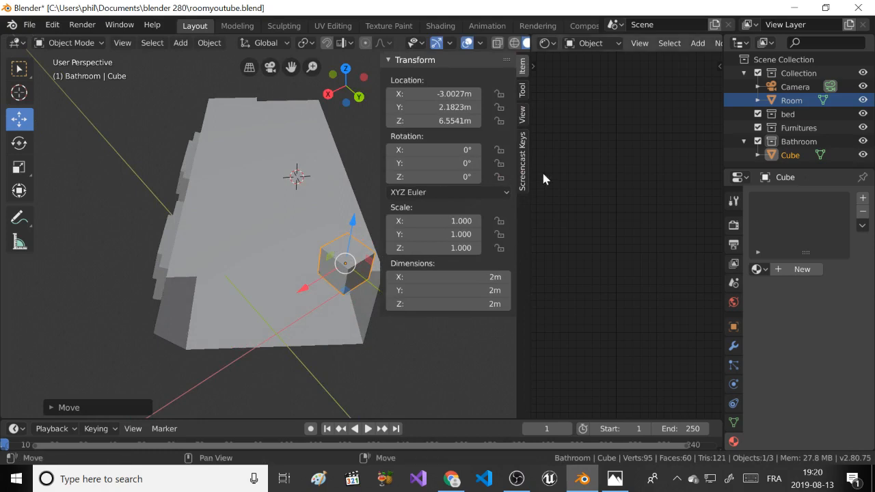
left_click(522, 164)
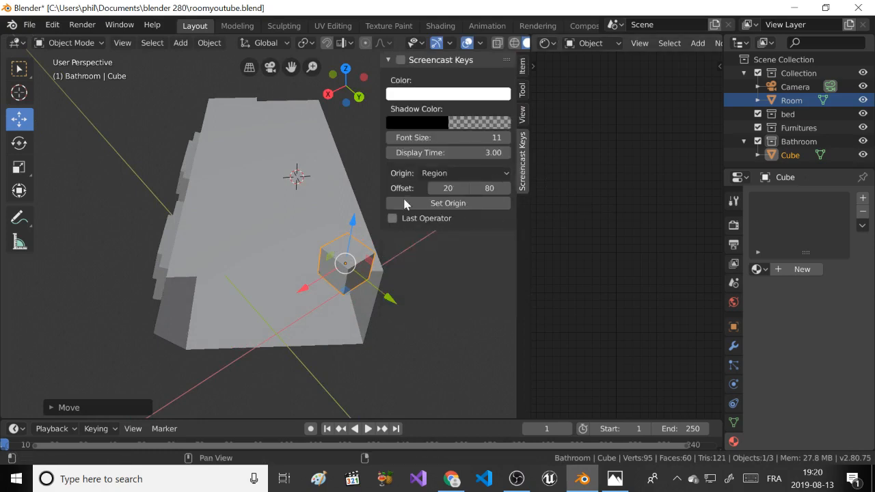
left_click(522, 177)
left_click(522, 177)
key("n")
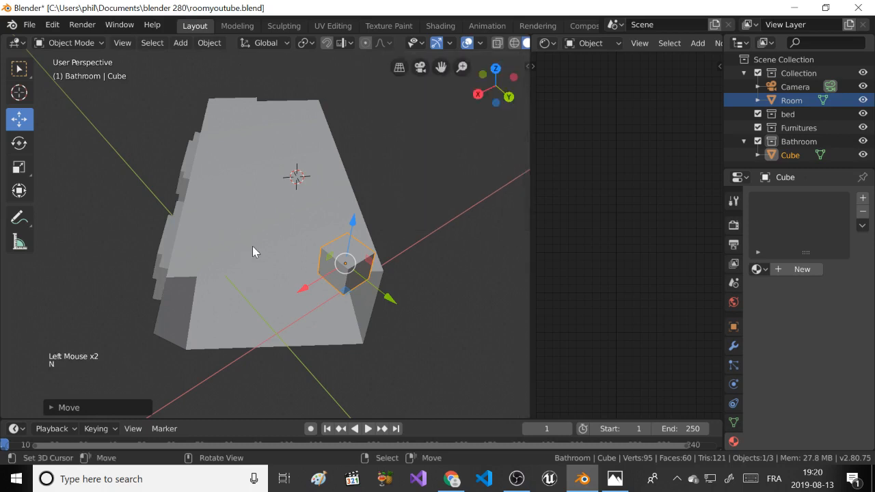
Rotate the cube 45° about the global Z axis.
key("r")
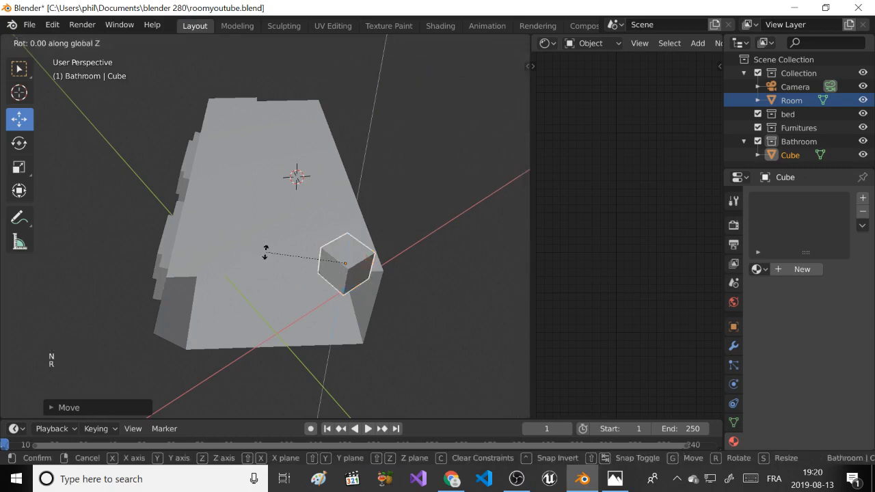
type("45")
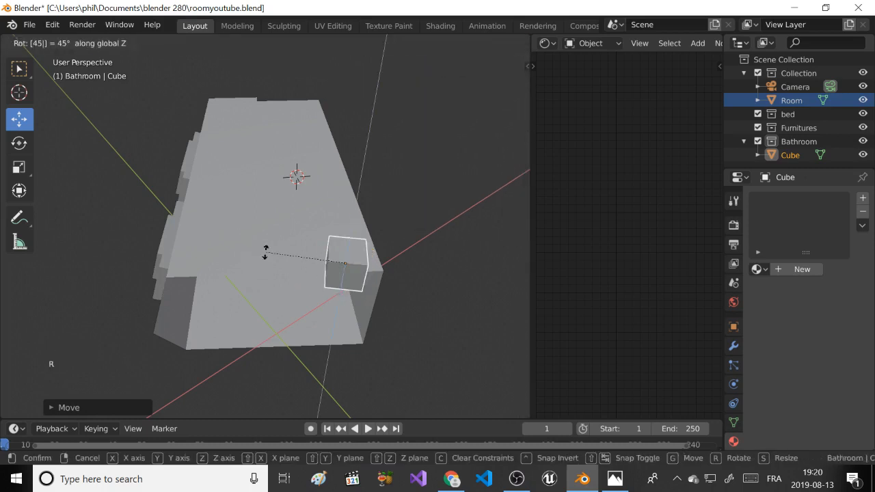
key("Return")
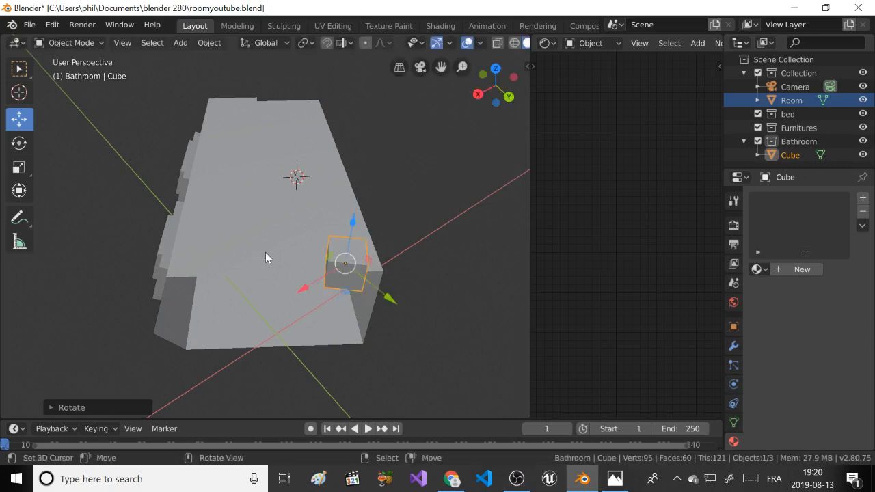
key("r")
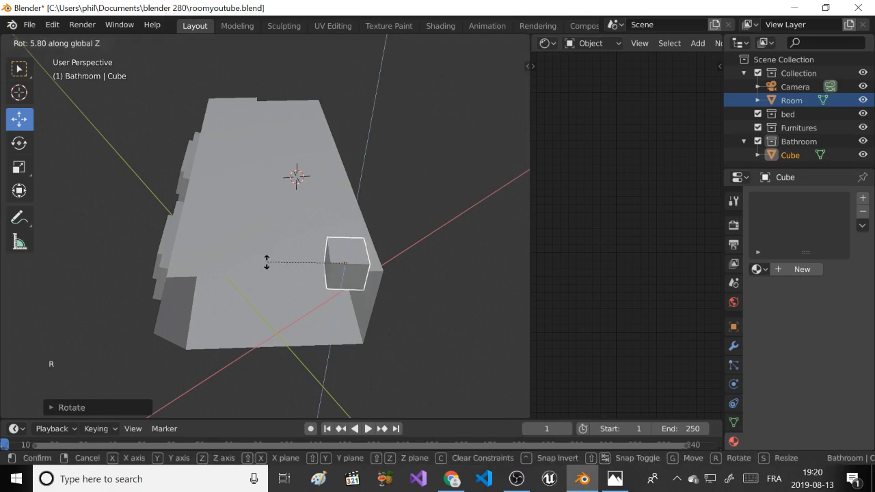
right_click(294, 244)
scroll(294, 244, "down", 2)
middle_click_drag(294, 244, 230, 222)
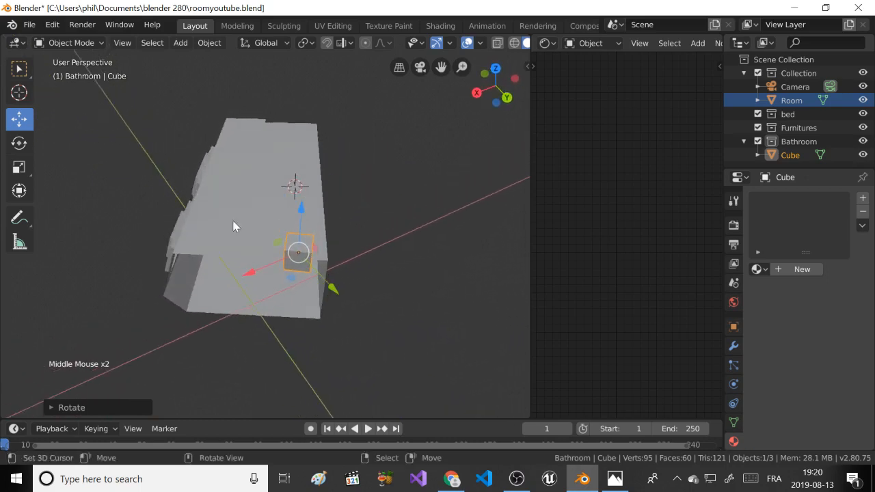
Fine-tune the cube's rotation about the global Z axis so its sides line up with the room's walls.
key("r")
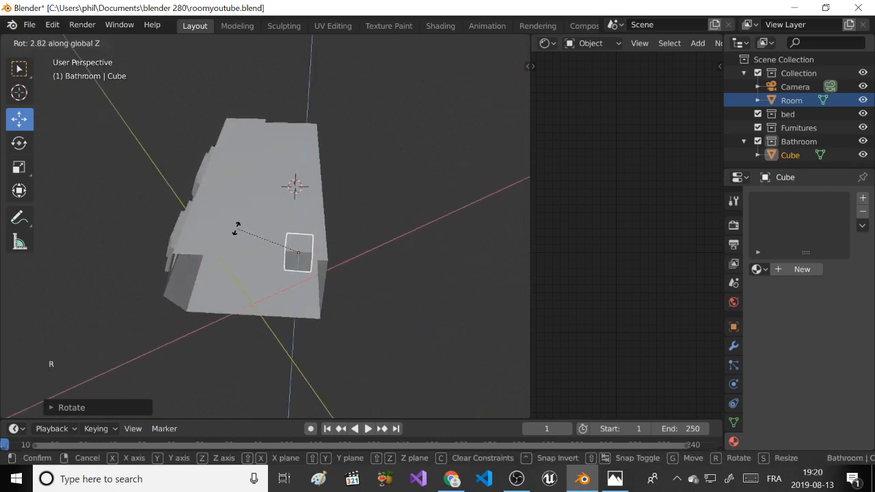
left_click(262, 229)
scroll(262, 228, "up", 2)
middle_click_drag(261, 228, 280, 214)
scroll(280, 215, "down", 2)
middle_click_drag(280, 214, 291, 229)
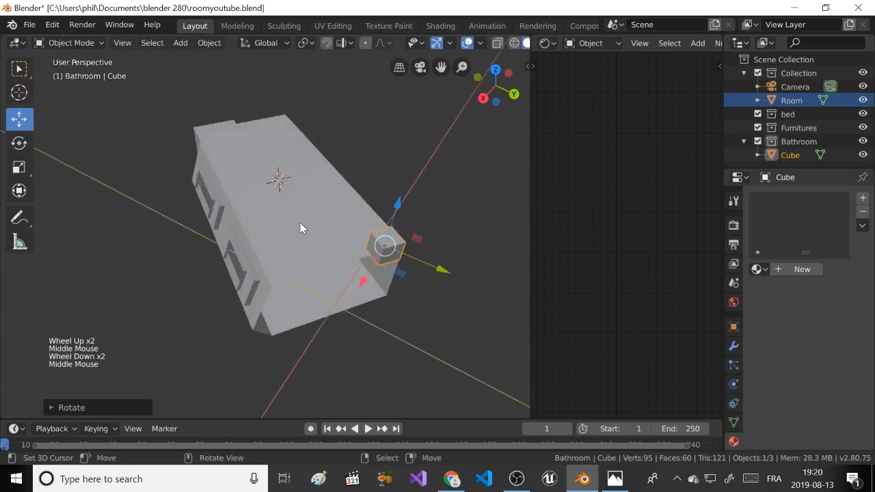
Widen the cube in X and Y only, and reduce its Z scale to form a thin slab.
key("s")
key("x")
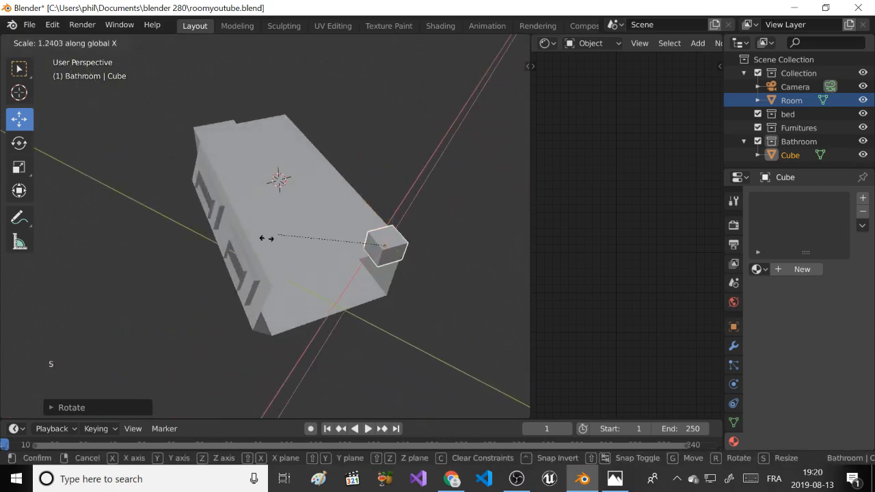
left_click(68, 310)
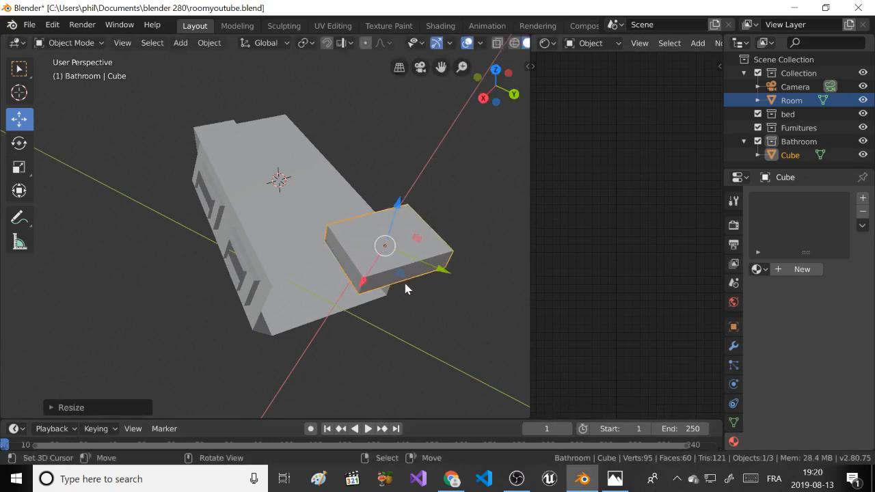
middle_click_drag(406, 289, 390, 259)
key("s")
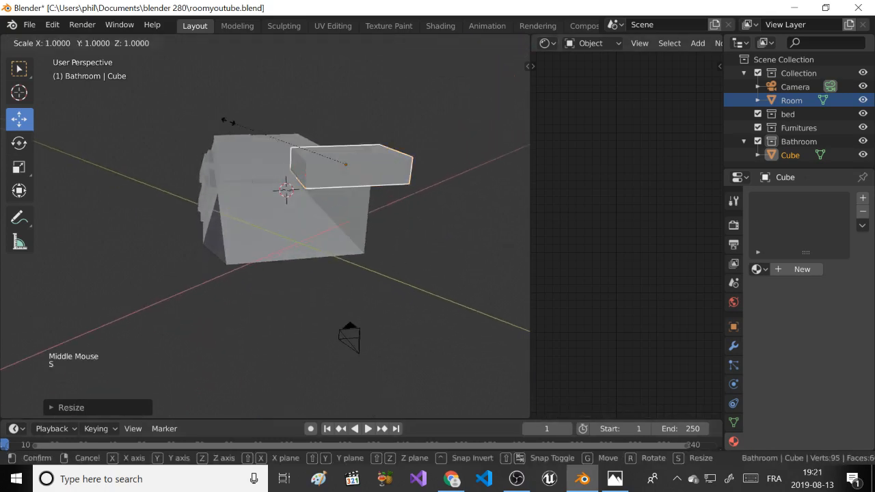
key("z")
left_click(295, 143)
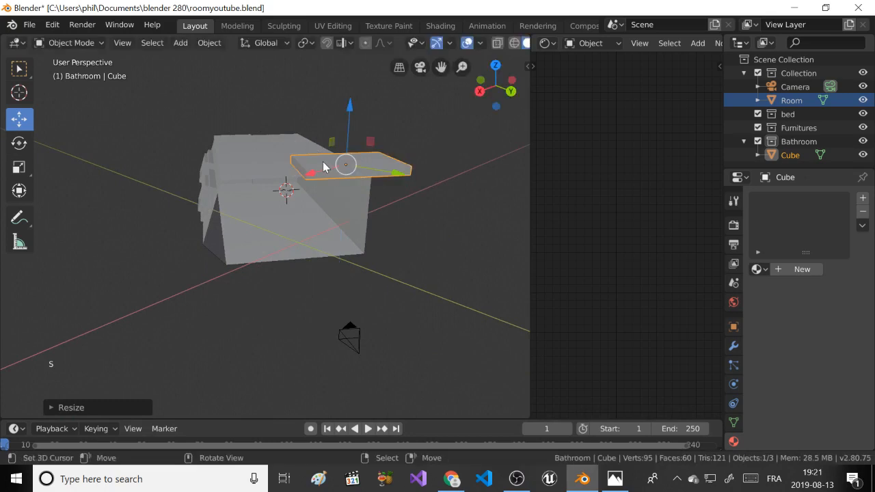
Move the slab down and into the room along its axes, placing it between the side walls above the floor.
left_click_drag(386, 173, 347, 167)
left_click_drag(311, 107, 304, 174)
scroll(294, 176, "up", 2)
middle_click_drag(294, 175, 303, 176)
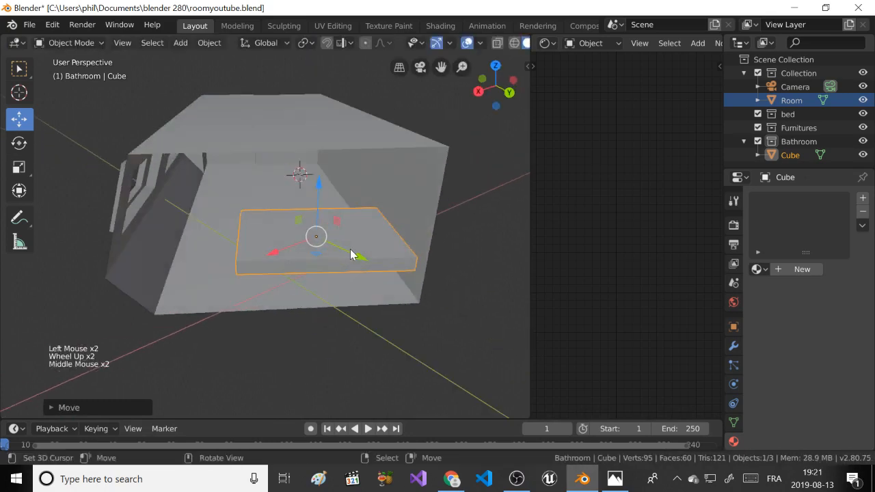
left_click_drag(355, 254, 310, 213)
left_click_drag(242, 232, 284, 220)
left_click_drag(378, 217, 369, 222)
left_click_drag(287, 220, 235, 225)
Scale the slab down in X and Y while keeping its height.
key("s")
key("x")
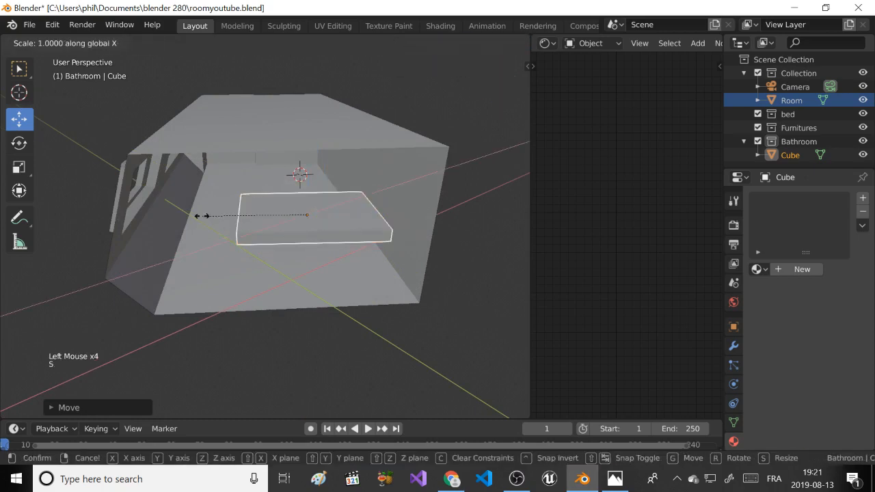
key("shift+z")
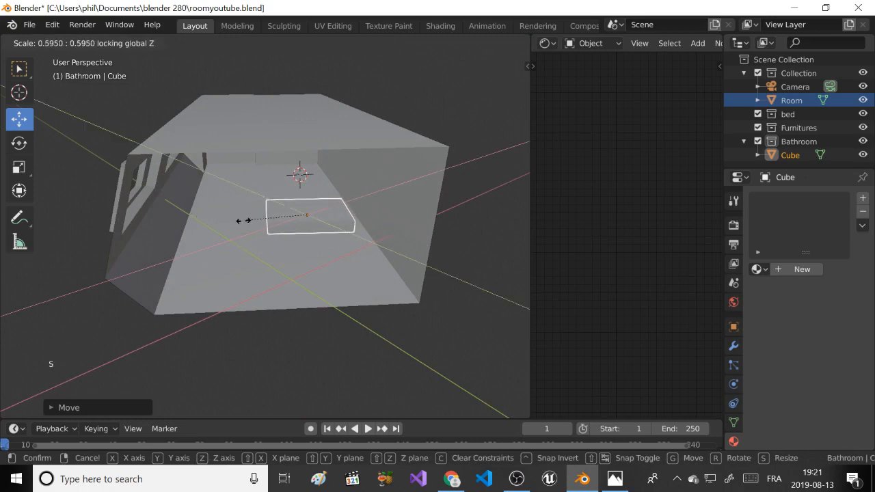
left_click(233, 219)
Check the beds in the reference picture pic.jpg in Photos and, back in Blender, move the slab along X towards the windowless side wall.
left_click(614, 478)
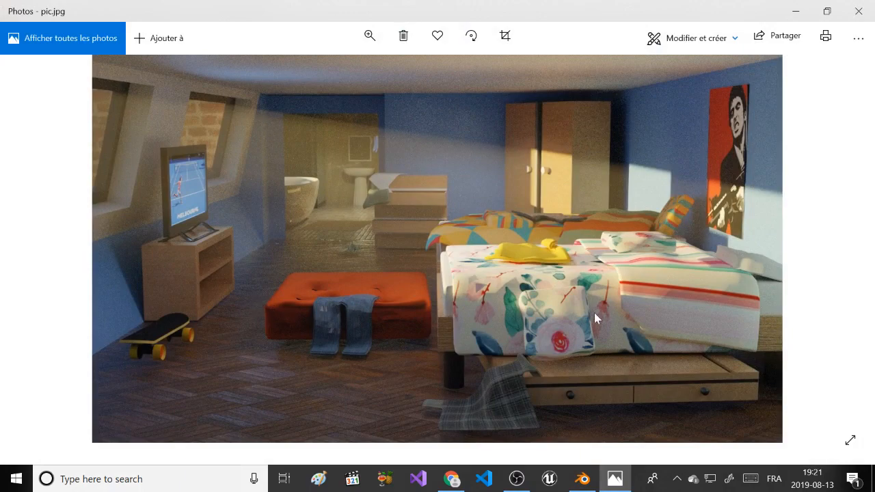
left_click(806, 10)
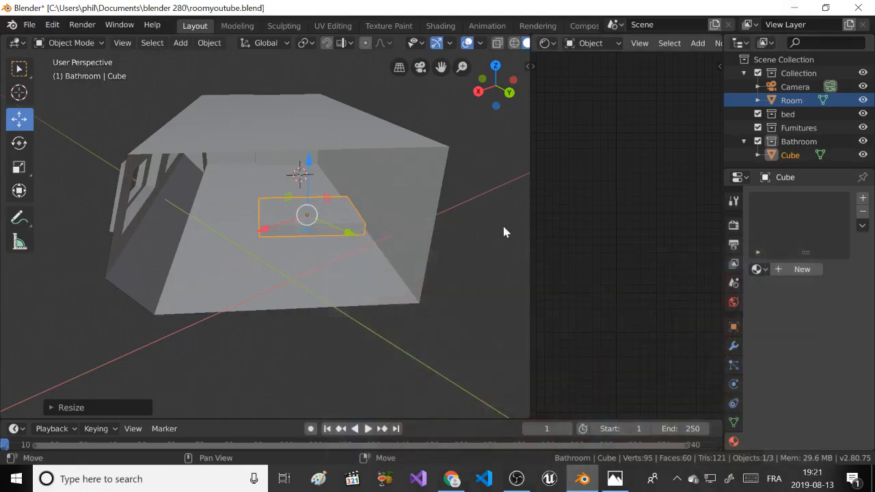
left_click_drag(270, 232, 372, 230)
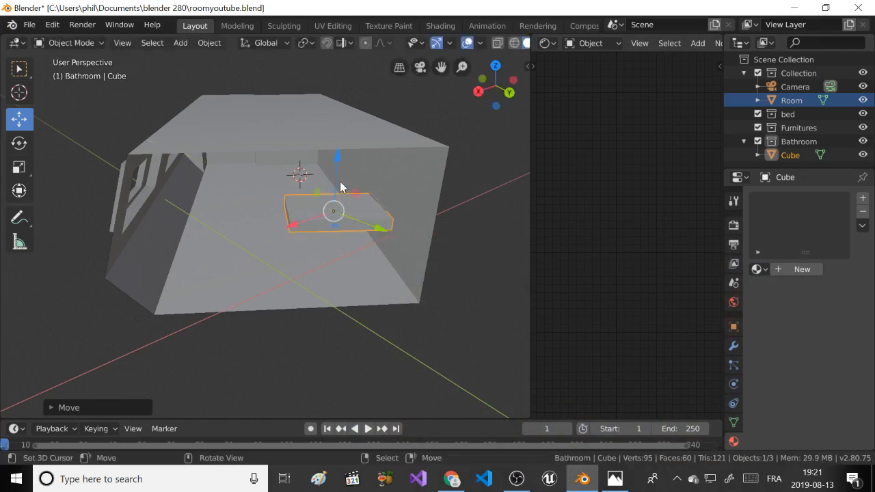
Rotate the slab slightly about the global Z axis to align it with the side wall.
scroll(332, 205, "up", 2)
middle_click_drag(332, 182, 301, 187)
key("r")
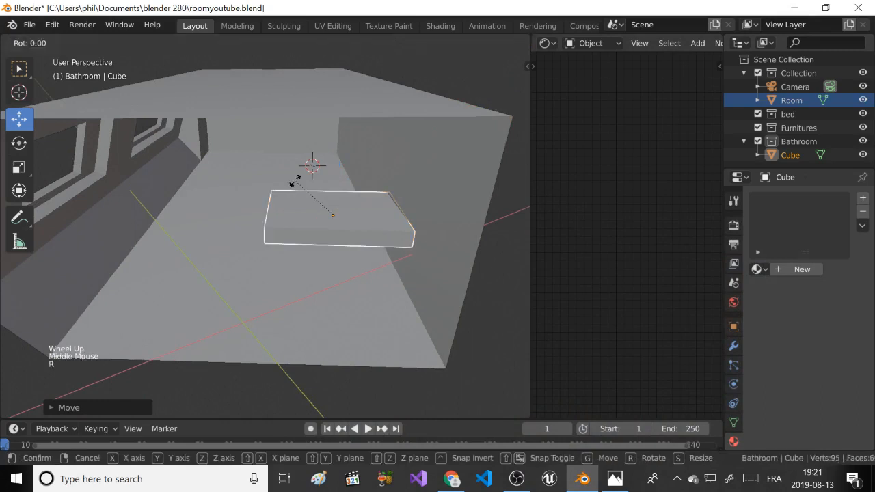
key("z")
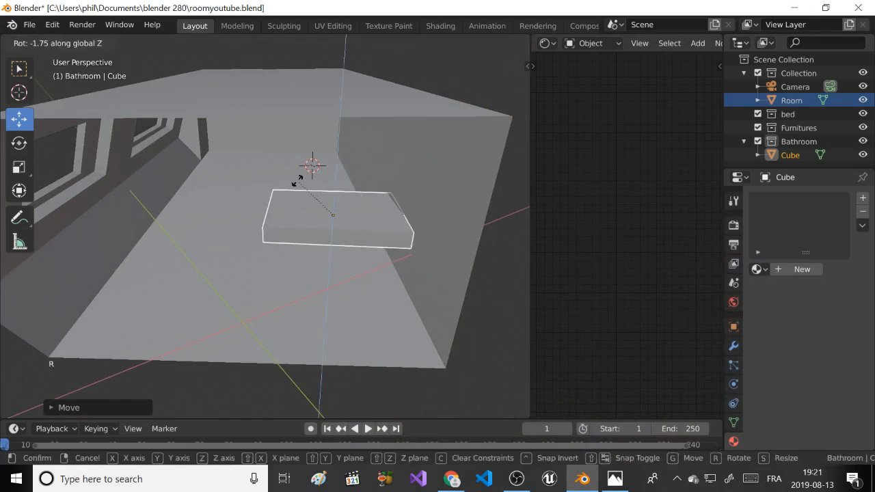
left_click(305, 195)
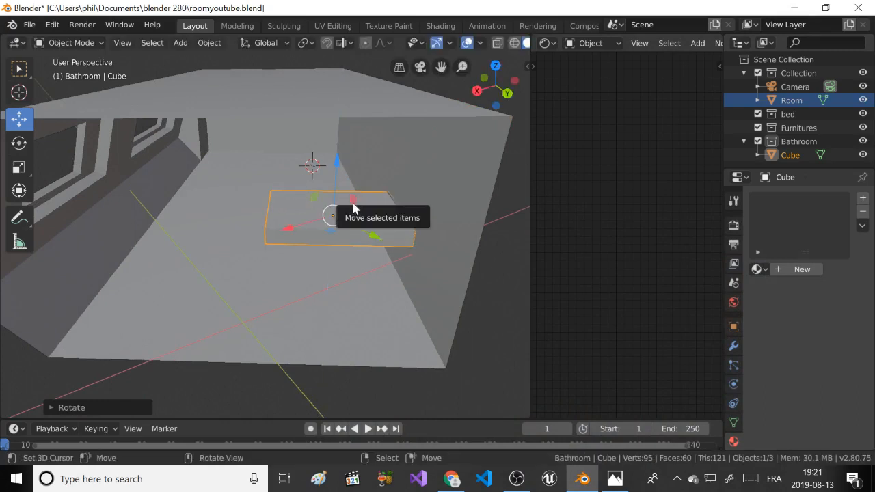
Adjust the slab's position and lower it towards the room's floor beside the side wall.
scroll(353, 206, "down", 2)
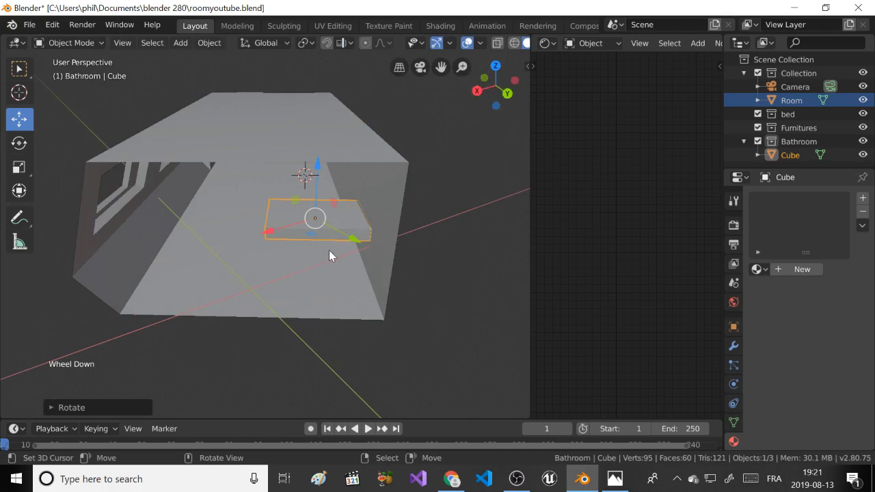
scroll(306, 238, "up", 2)
middle_click_drag(306, 238, 310, 224)
left_click_drag(309, 224, 306, 220)
left_click_drag(329, 172, 323, 203)
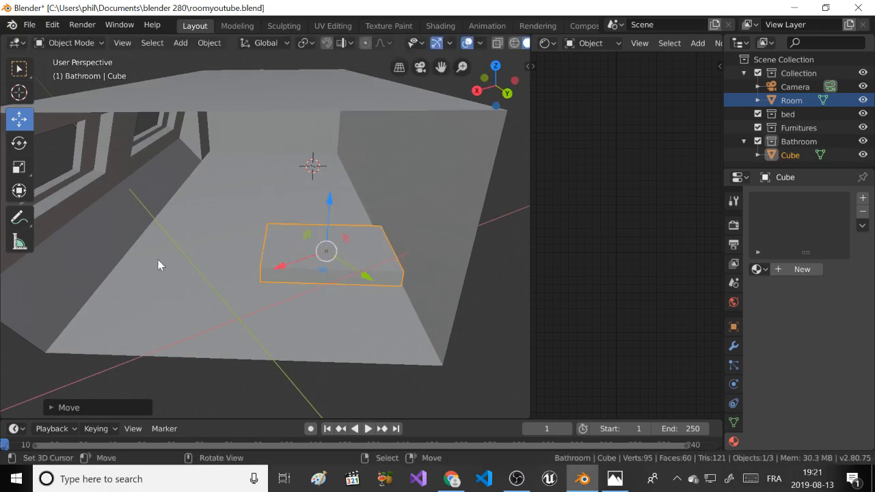
Examine the bed in the reference picture pic.jpg in Photos and return to the Blender scene.
scroll(326, 279, "up", 2)
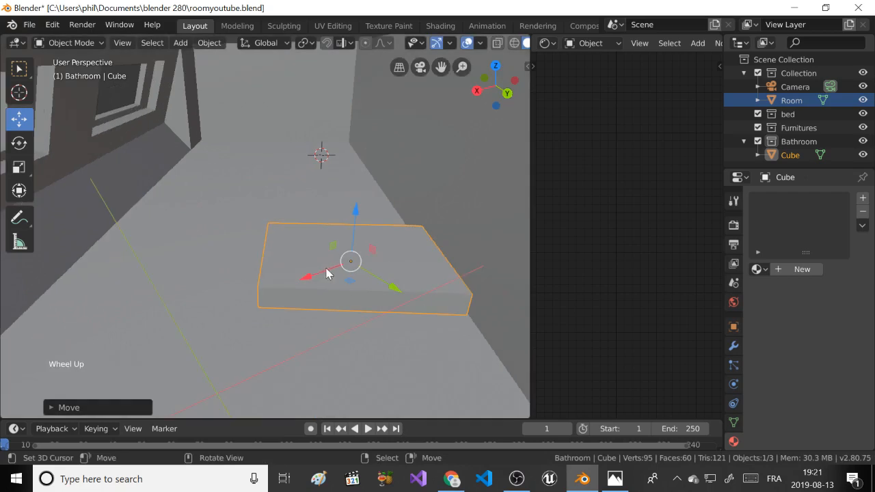
left_click(612, 482)
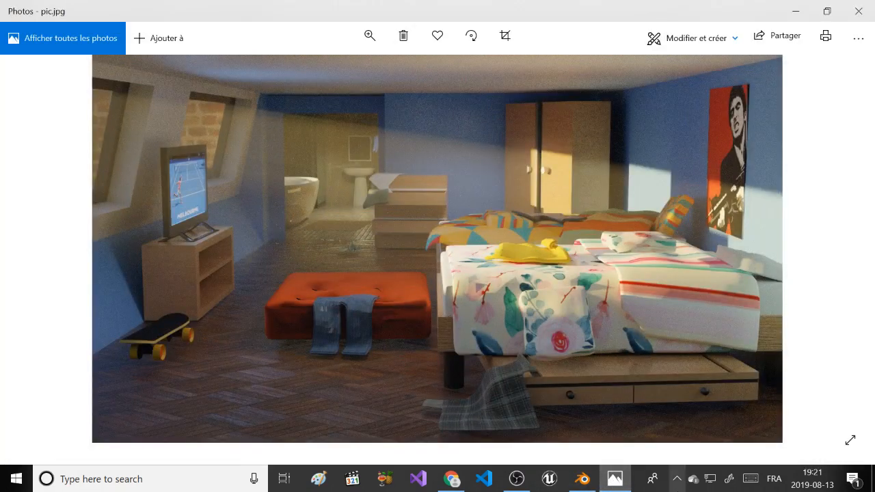
left_click(581, 478)
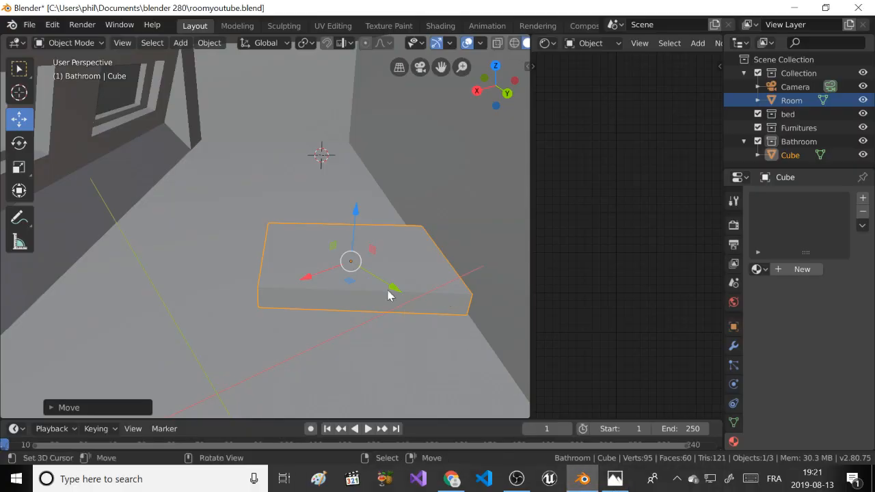
Raise the bed slab slightly along Z and check the bed in the reference picture pic.jpg in Photos before returning to Blender.
left_click_drag(341, 224, 347, 221)
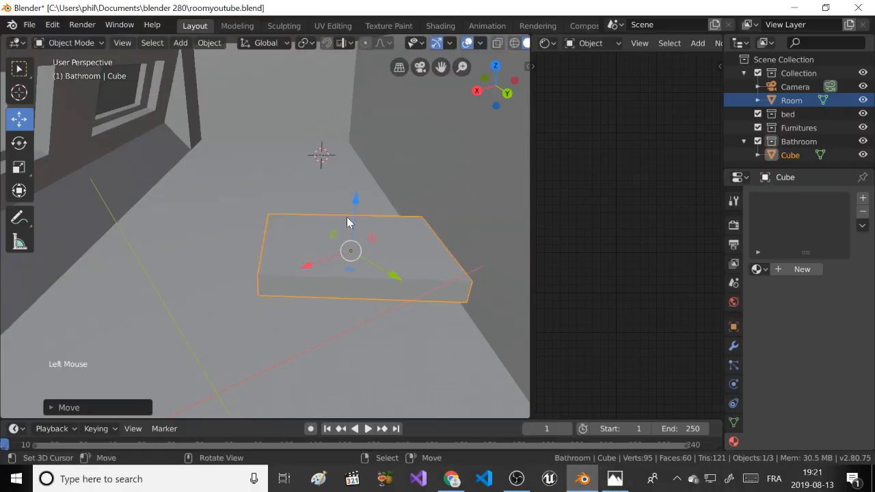
mouse_move(348, 252)
middle_mouse_down()
mouse_move(342, 269)
mouse_move(349, 258)
middle_mouse_up()
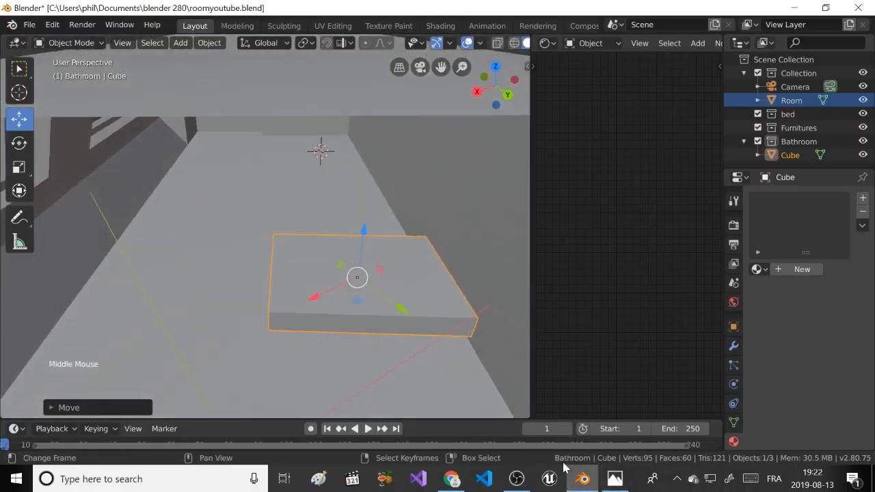
left_click(620, 482)
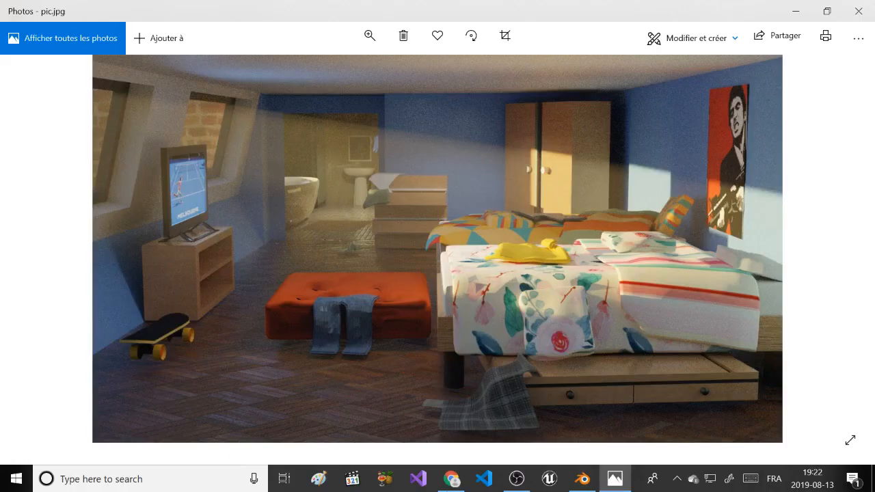
left_click(595, 481)
Add a cylinder mesh for a bed leg and move it down onto the slab.
scroll(222, 321, "down", 2)
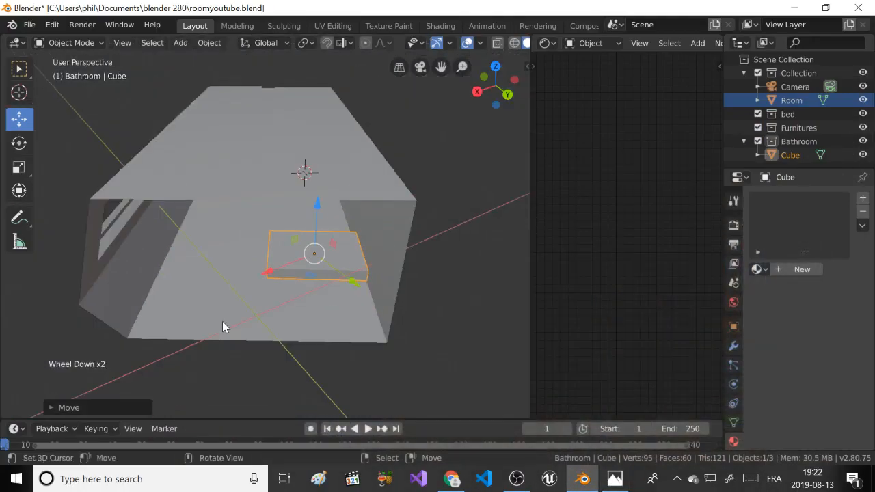
scroll(222, 321, "up", 1)
key("shift+a")
mouse_move(212, 212)
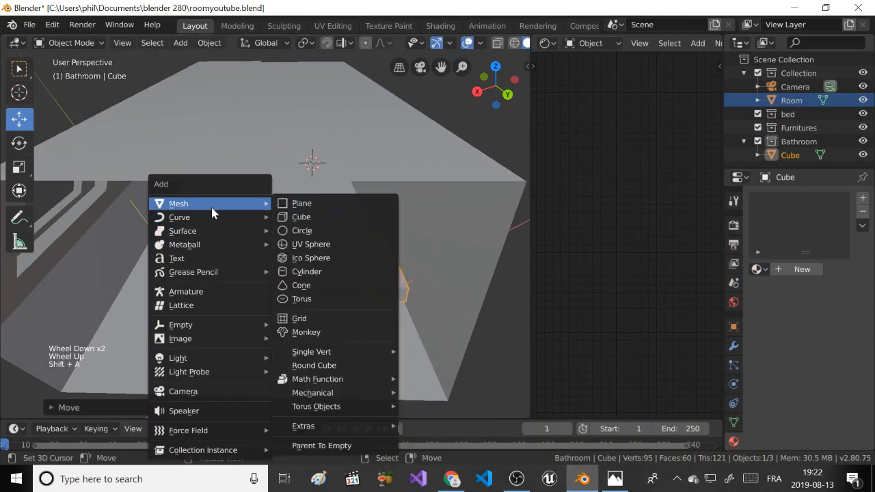
left_click(297, 272)
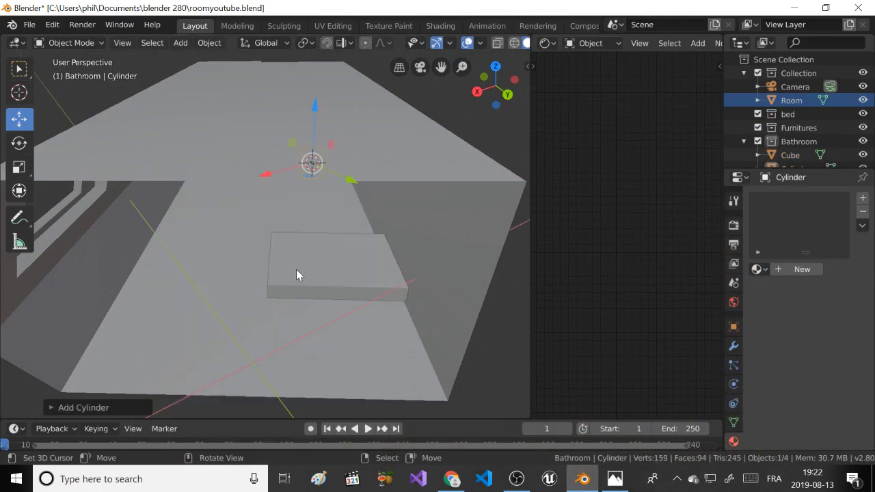
left_click_drag(331, 174, 265, 293)
left_click_drag(298, 264, 328, 288)
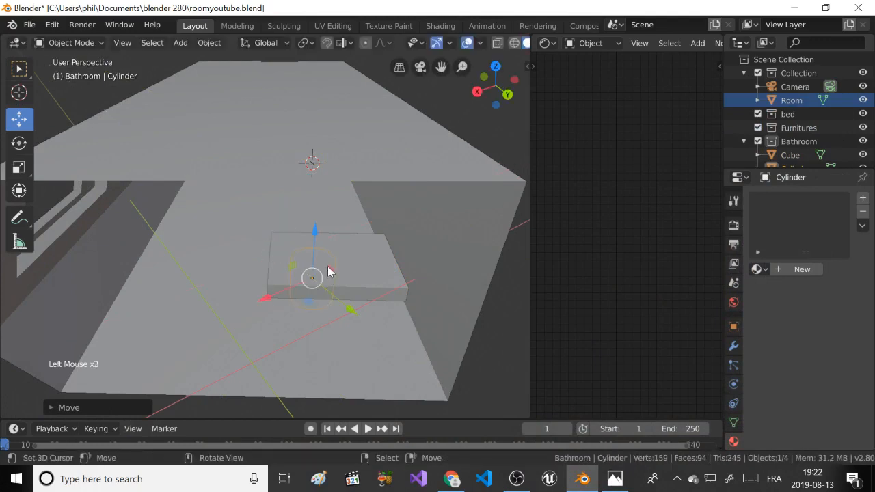
left_click_drag(317, 249, 319, 202)
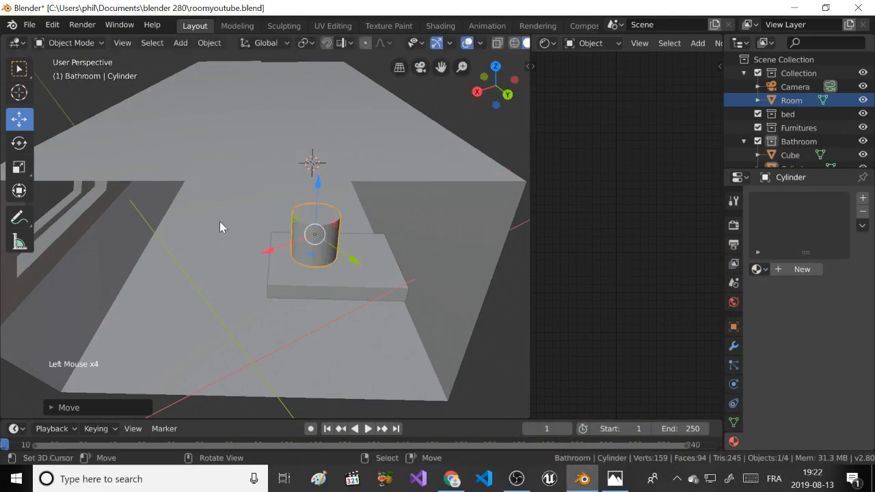
Thin the cylinder by scaling it with global Z locked and move it towards the slab's outer front corner.
key("s")
key("x")
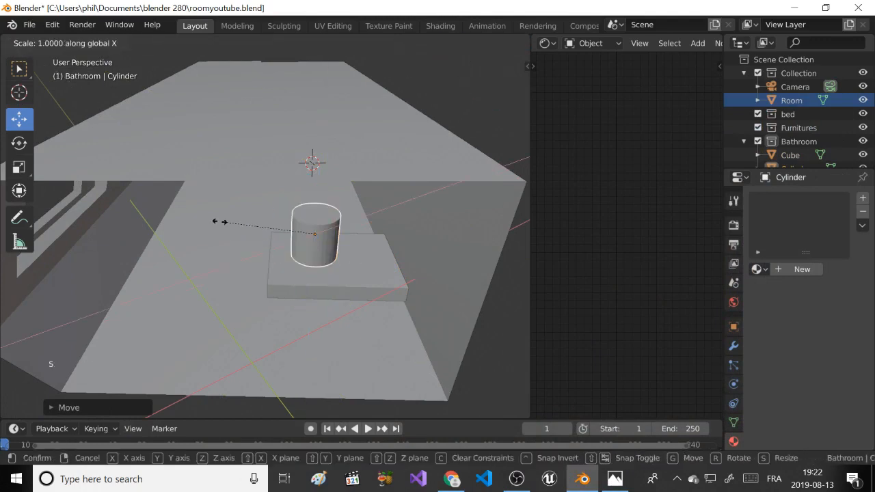
key("shift+z")
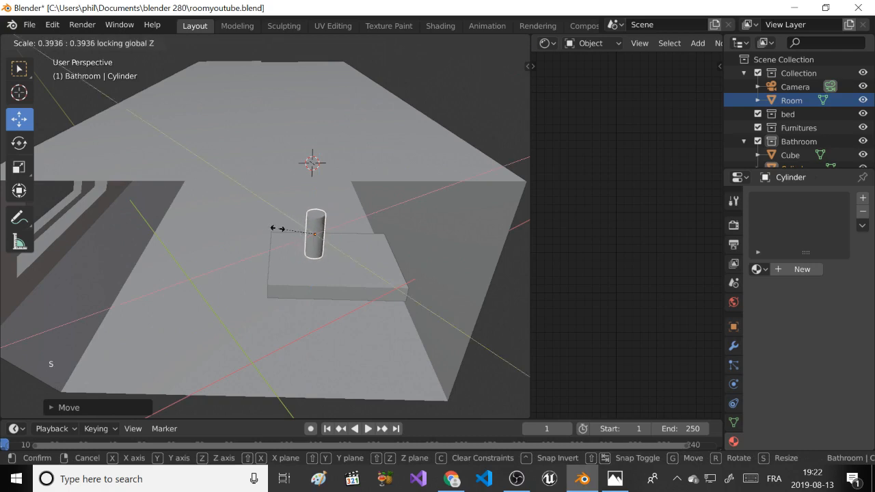
left_click(332, 247)
left_click_drag(338, 248, 264, 267)
Shorten the cylinder by scaling it down twice along the global Z axis.
scroll(263, 259, "up", 3)
middle_click_drag(263, 255, 263, 250)
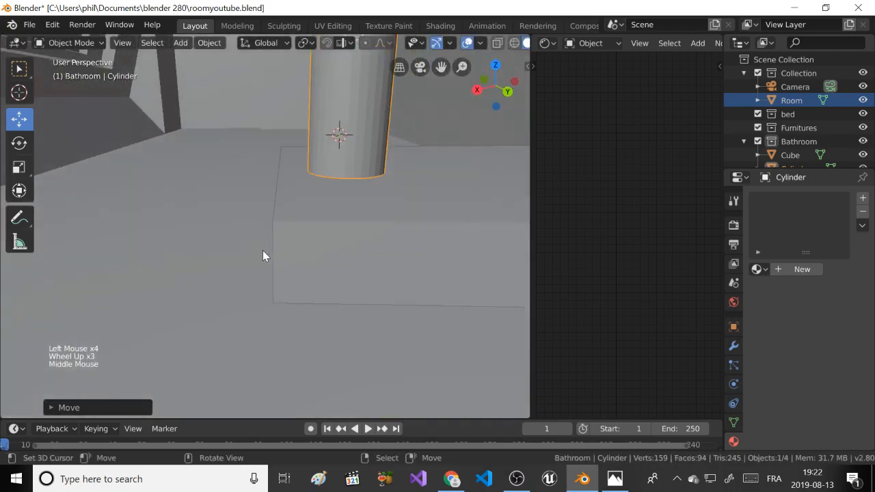
scroll(264, 249, "down", 2)
key("s")
key("z")
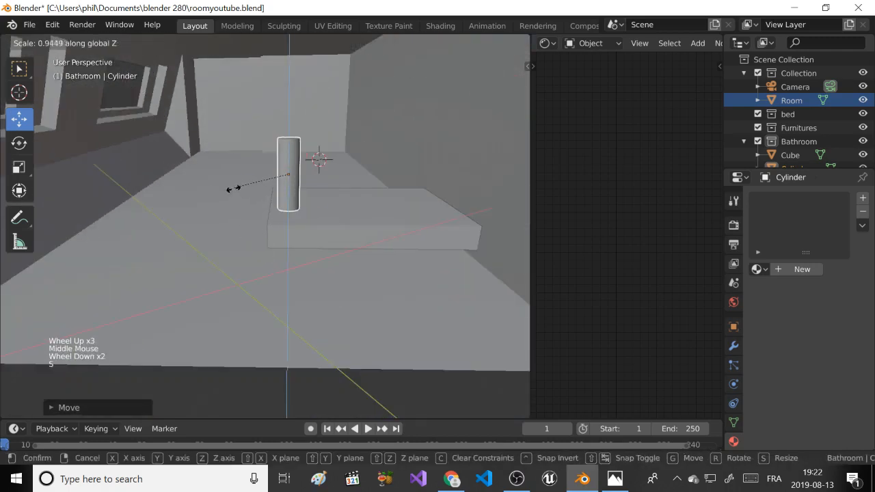
left_click(245, 187)
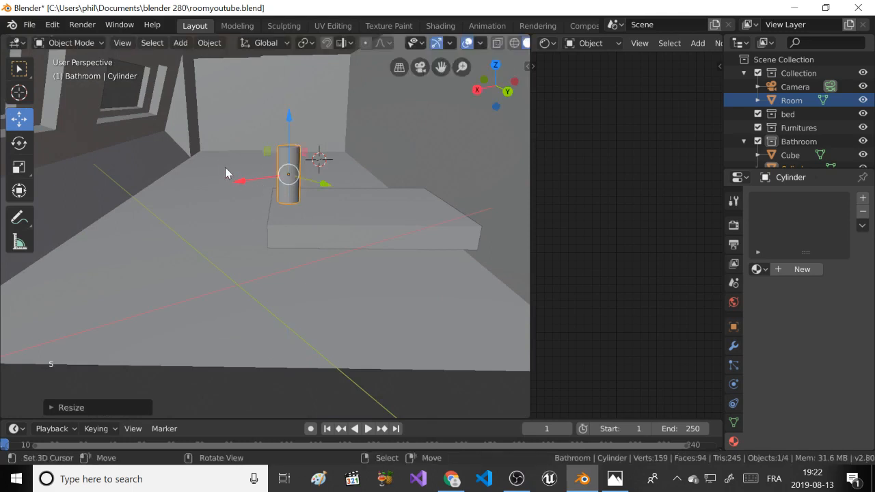
key("s")
key("z")
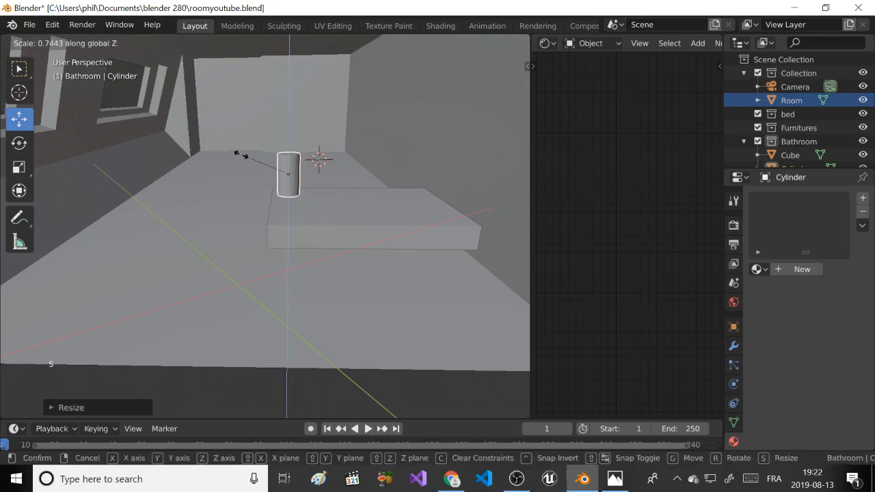
left_click(241, 155)
Lower the shortened cylinder into the slab and scale it down uniformly.
left_click_drag(285, 140, 281, 162)
key("s")
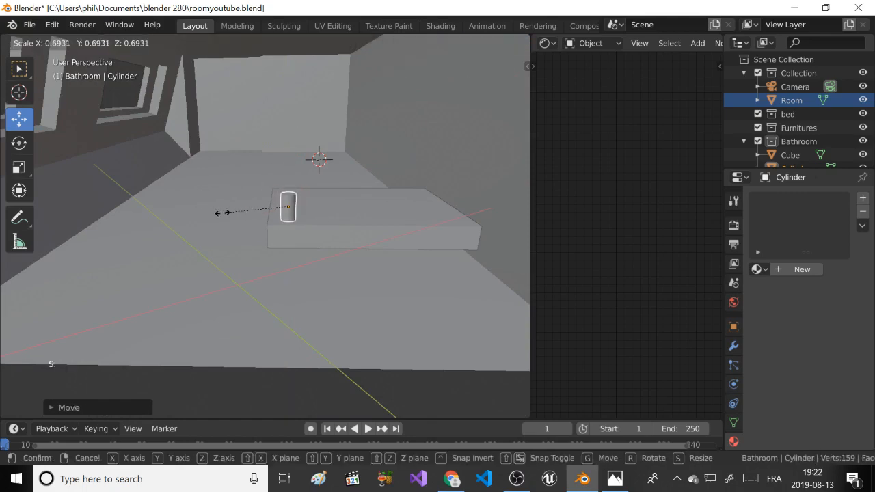
left_click(228, 212)
Check the bed leg in pic.jpg in Photos and, back in Blender, thicken the cylinder to about 1.35 with global Z locked.
left_click(615, 479)
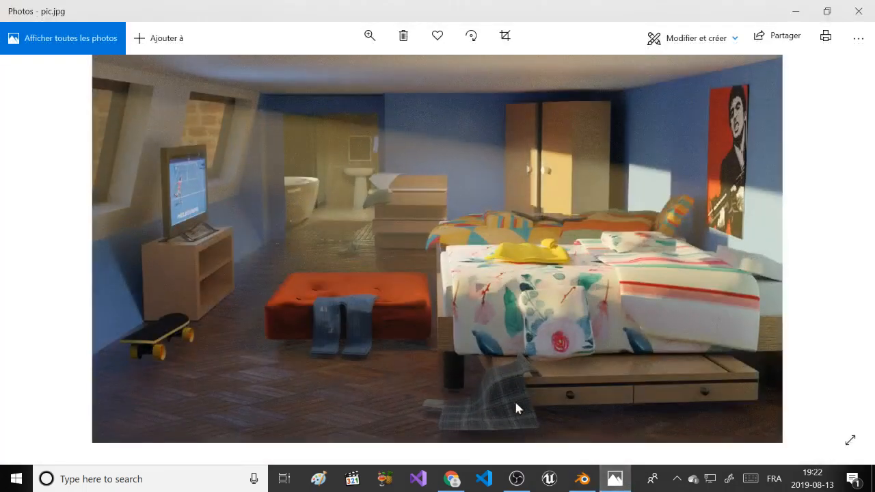
left_click(582, 478)
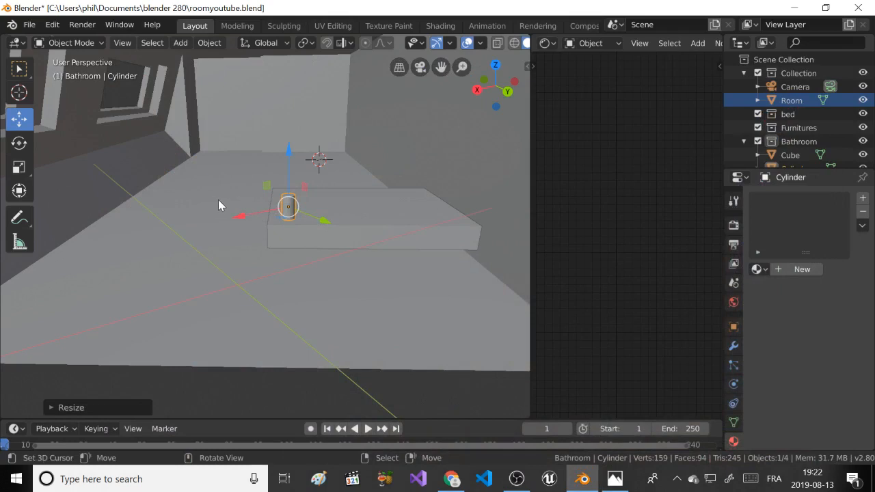
key("s")
key("shift+z")
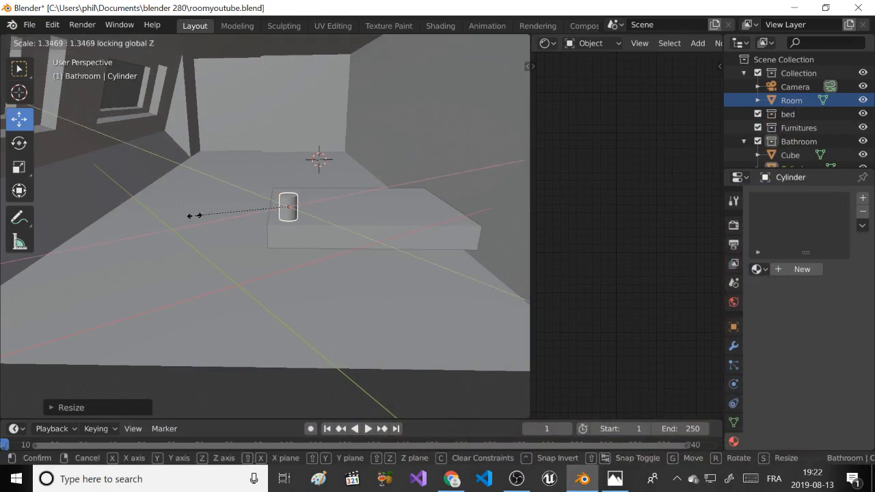
left_click(194, 216)
Lower the cylinder along Z to sit beneath the slab's outer corner and raise the slab above it.
right_click(322, 199)
scroll(322, 198, "down", 2)
mouse_move(322, 198)
middle_mouse_down()
mouse_move(294, 191)
mouse_move(325, 198)
middle_mouse_up()
scroll(305, 192, "up", 1)
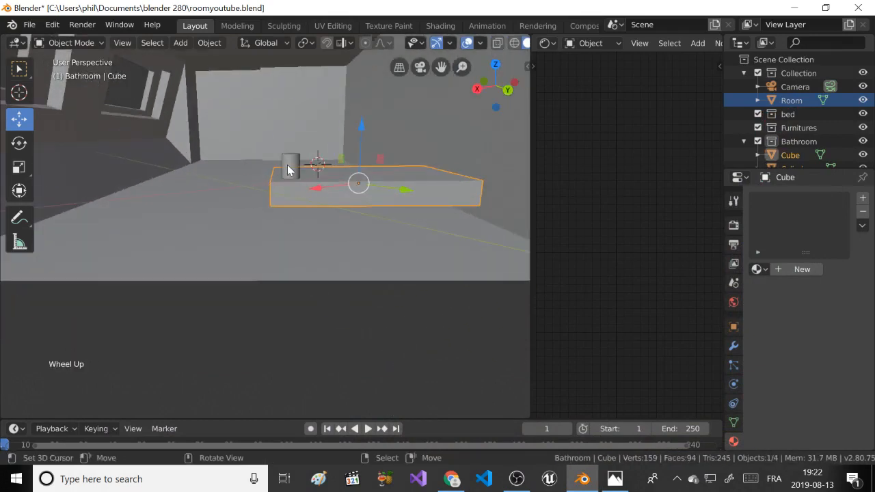
right_click(287, 164)
left_click(289, 164)
left_click_drag(289, 137, 289, 180)
right_click(322, 183)
left_click_drag(348, 153, 347, 137)
Switch to wireframe shading, fine-tune the leg's position under the slab's corner and bring back solid shading.
key("z")
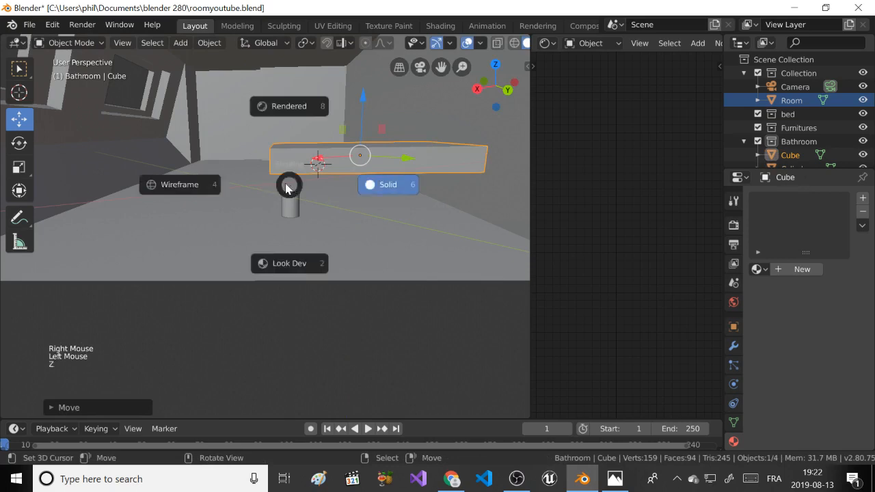
right_click(289, 205)
left_click_drag(259, 204, 265, 203)
mouse_move(296, 177)
left_mouse_down()
mouse_move(296, 167)
mouse_move(294, 182)
left_mouse_up()
key("z")
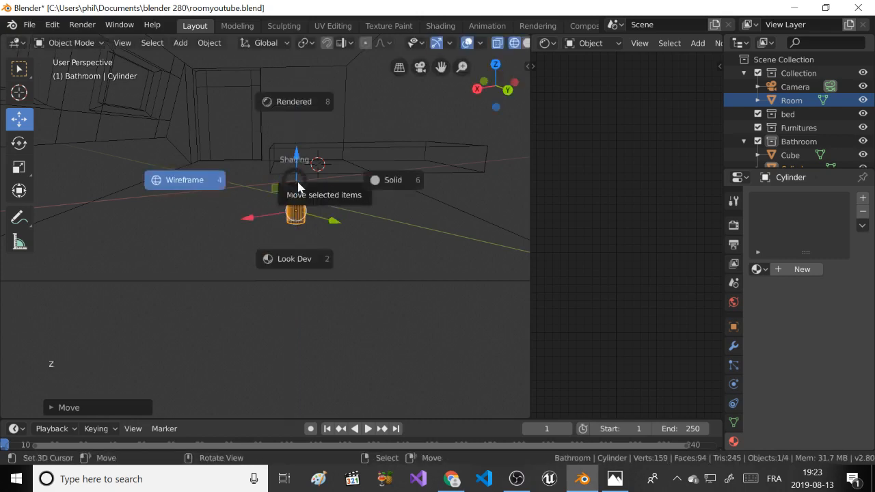
Lower the slab along Z towards the top of the leg and refine the placement of the bed parts.
right_click(322, 162)
mouse_move(368, 112)
left_mouse_down()
mouse_move(357, 123)
mouse_move(366, 123)
mouse_move(363, 134)
left_mouse_up()
scroll(293, 147, "up", 2)
mouse_move(267, 152)
middle_mouse_down()
mouse_move(262, 140)
mouse_move(263, 149)
middle_mouse_up()
scroll(292, 153, "down", 2)
mouse_move(335, 152)
left_mouse_down()
mouse_move(333, 140)
mouse_move(324, 161)
left_mouse_up()
Inspect the joint between leg and slab and lower the slab slightly more onto the leg.
scroll(314, 232, "up", 2)
right_click(321, 210)
scroll(328, 164, "down", 2)
middle_click_drag(329, 164, 326, 185)
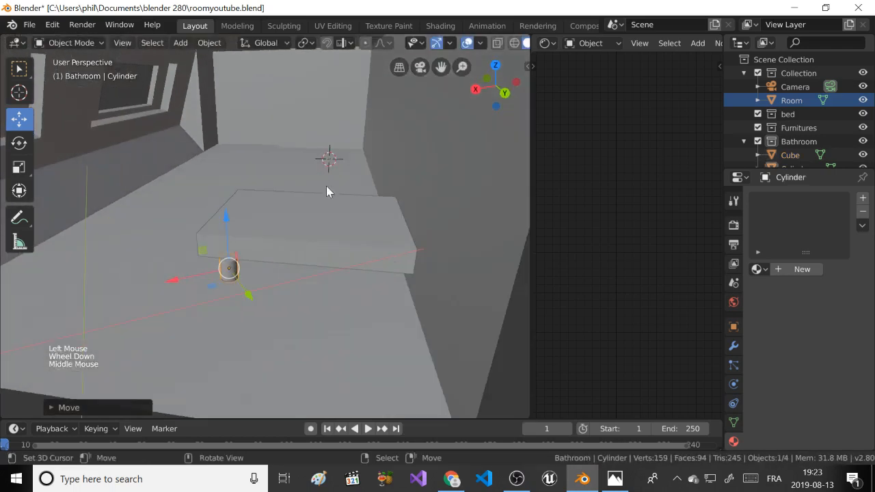
right_click(288, 207)
left_click_drag(308, 177, 306, 179)
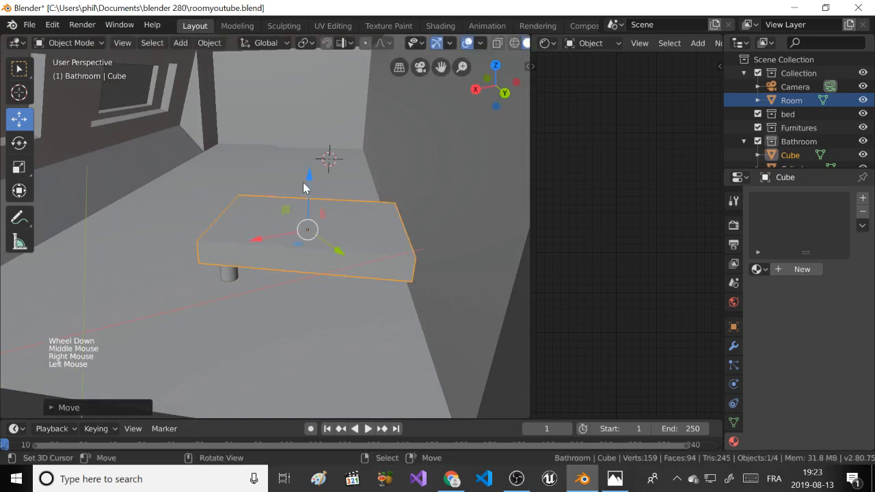
Apply Shade Smooth to the cylindrical bed leg.
middle_click_drag(306, 179, 270, 218)
right_click(283, 216)
scroll(273, 212, "up", 2)
scroll(270, 219, "down", 2)
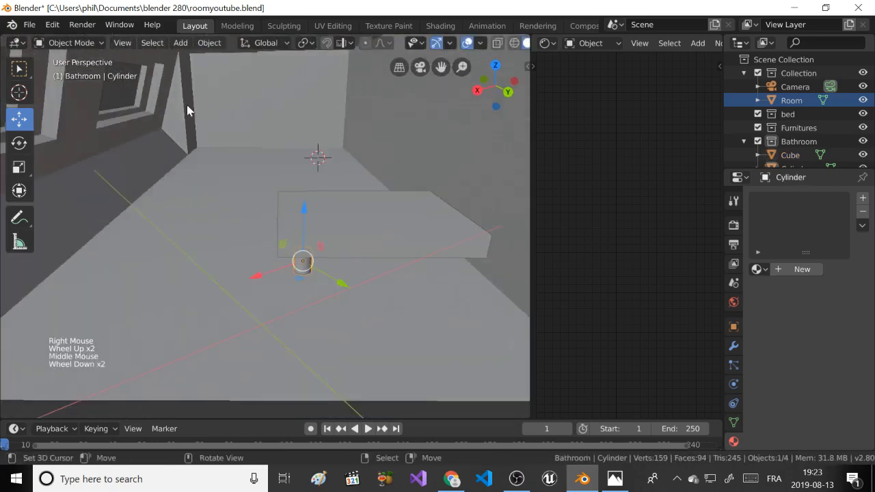
left_click(203, 44)
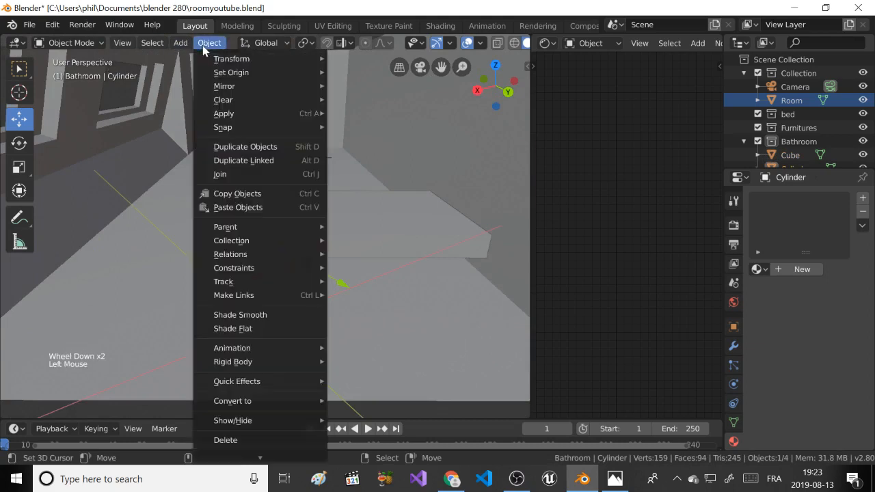
left_click(202, 45)
left_click(202, 45)
left_click(202, 45)
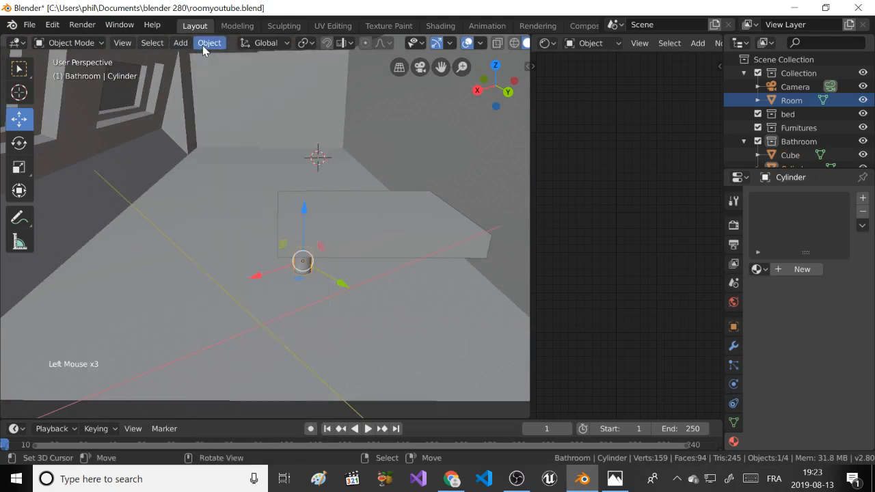
left_click(202, 46)
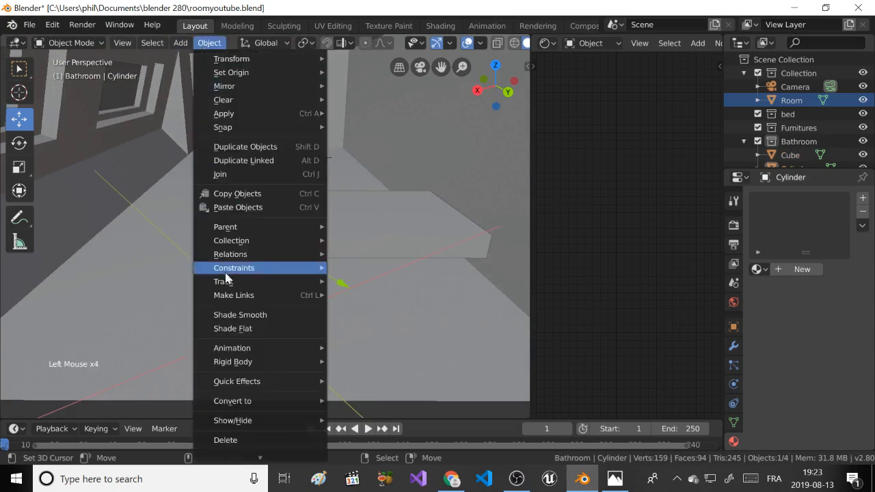
left_click(232, 314)
Enable Auto Smooth in the cylinder's normals settings with the angle at 30°.
scroll(234, 266, "up", 3)
middle_click(245, 259)
scroll(245, 259, "down", 2)
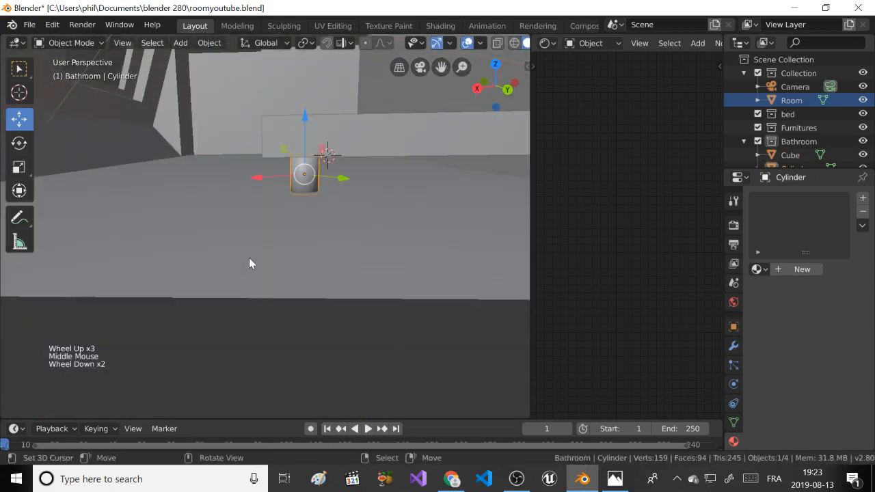
left_click(733, 403)
left_click(733, 422)
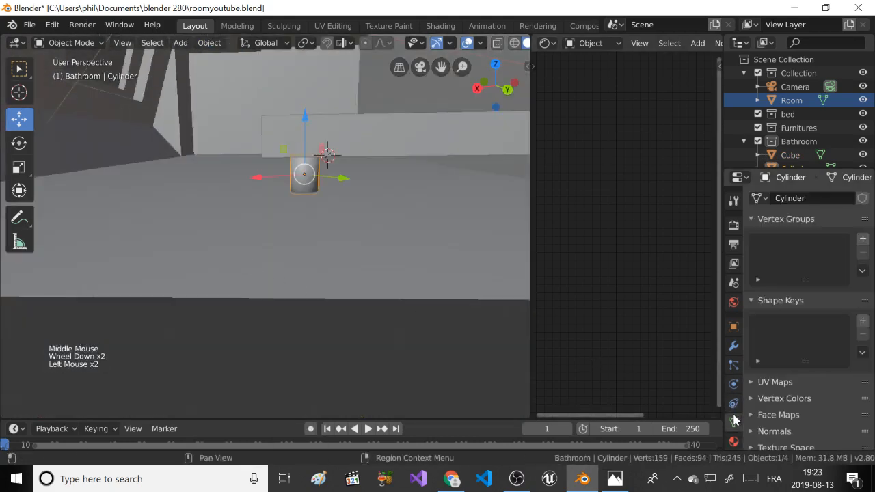
scroll(788, 358, "down", 6)
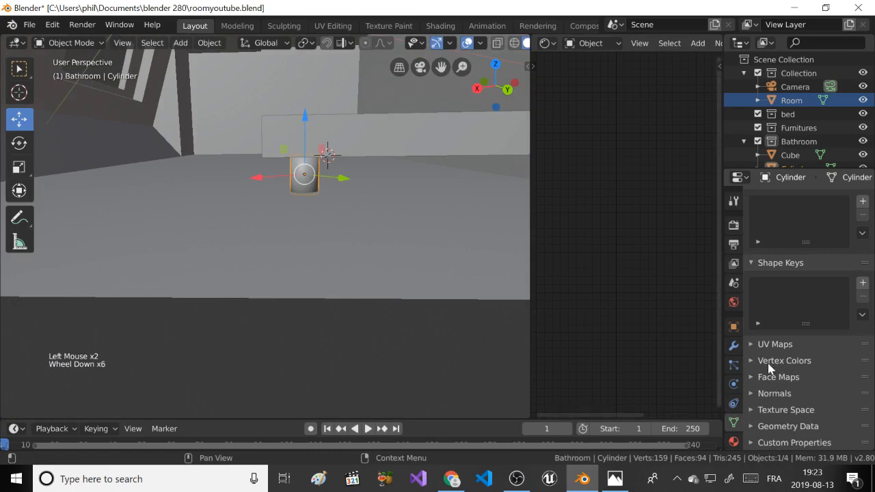
left_click(759, 393)
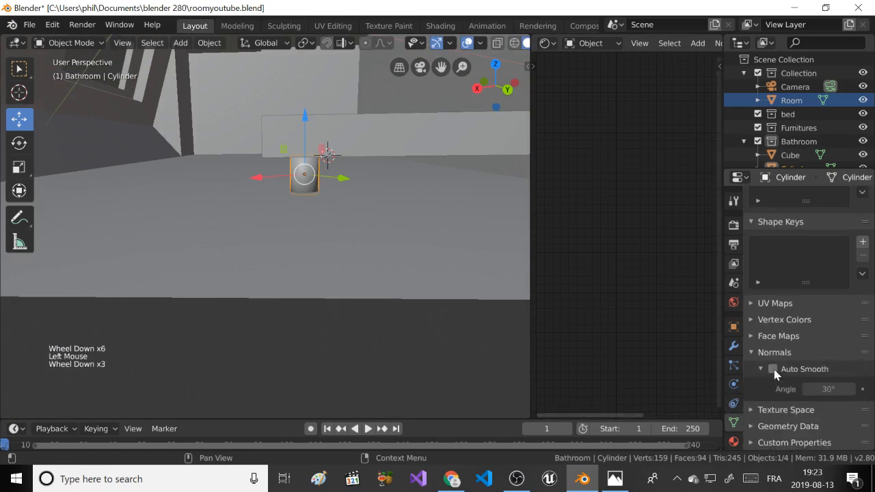
left_click(773, 369)
scroll(346, 188, "up", 1)
middle_click_drag(347, 187, 361, 198)
scroll(356, 193, "down", 2)
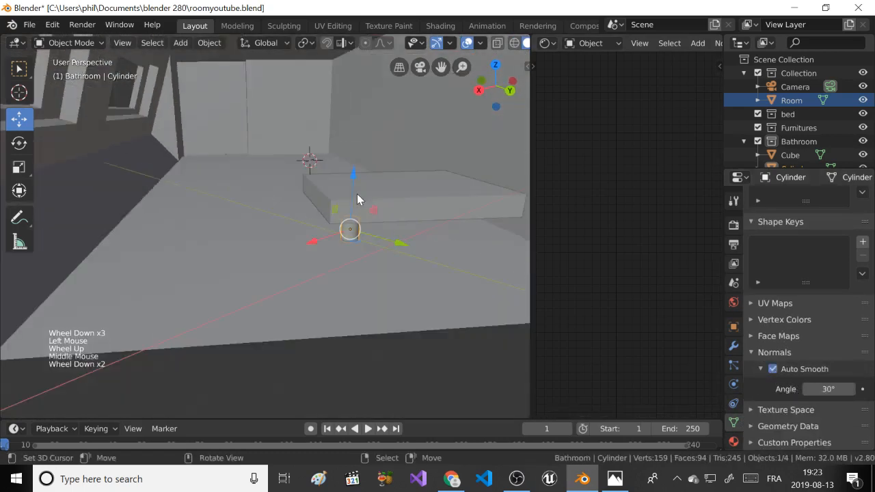
Create a new Principled BSDF material for the bed leg.
left_click(733, 441)
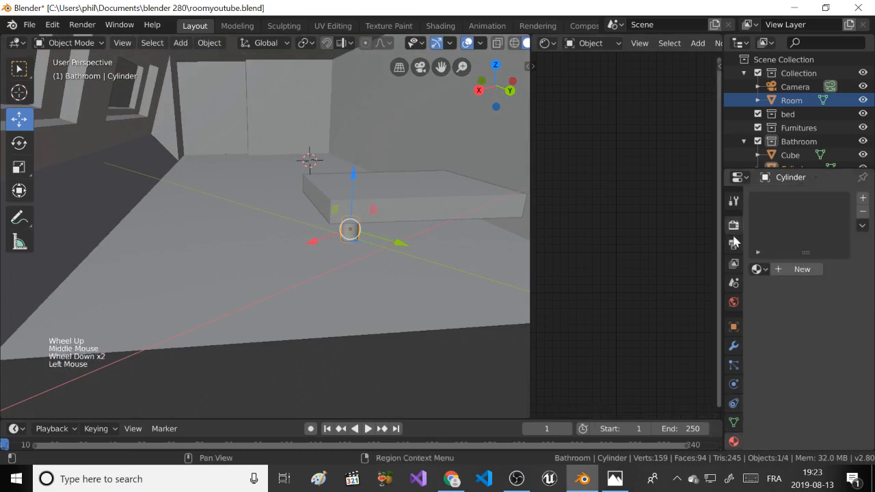
left_click(799, 269)
scroll(297, 237, "up", 2)
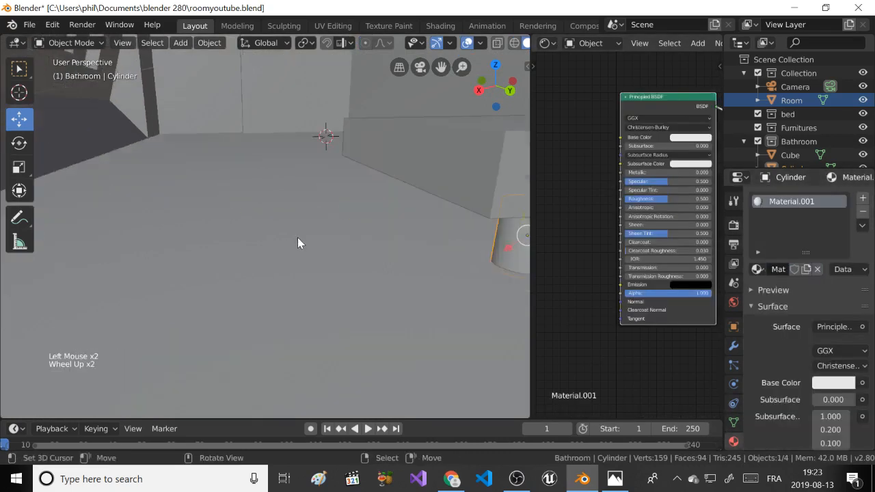
scroll(297, 237, "up", 1)
scroll(328, 242, "down", 5)
middle_click_drag(328, 242, 314, 245)
scroll(314, 245, "up", 2)
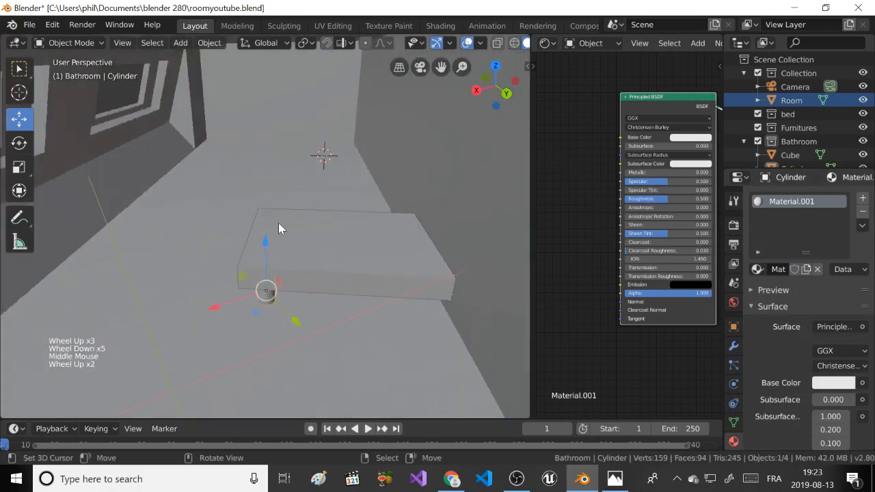
Duplicate the bed leg and move the copy under the adjacent corner of the slab.
scroll(279, 222, "up", 2)
middle_click_drag(281, 220, 289, 209)
scroll(284, 215, "down", 2)
scroll(300, 195, "up", 1)
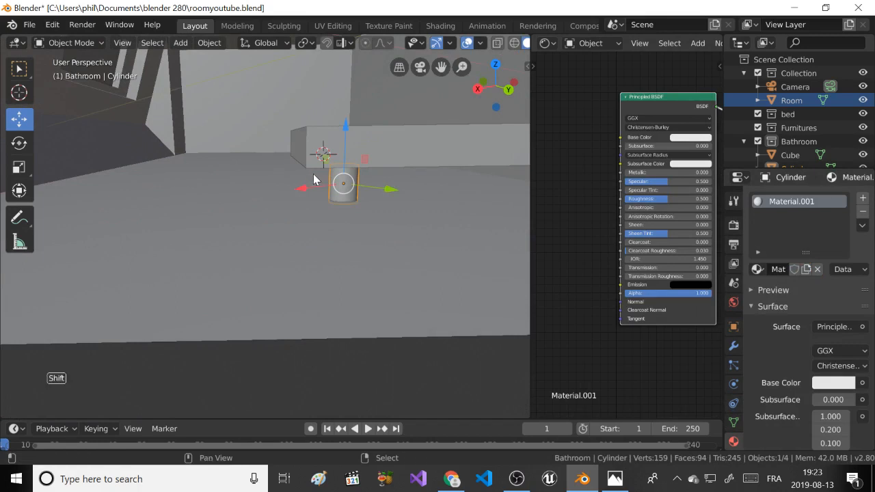
key("shift+d")
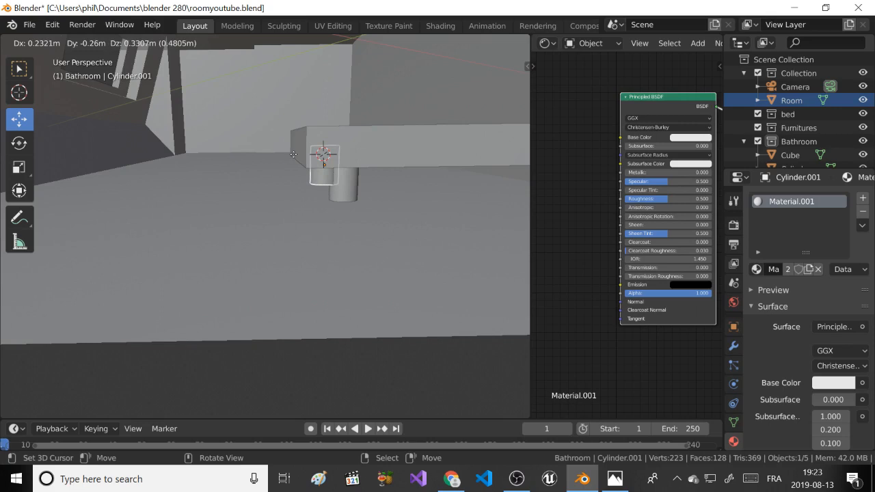
right_click(288, 174)
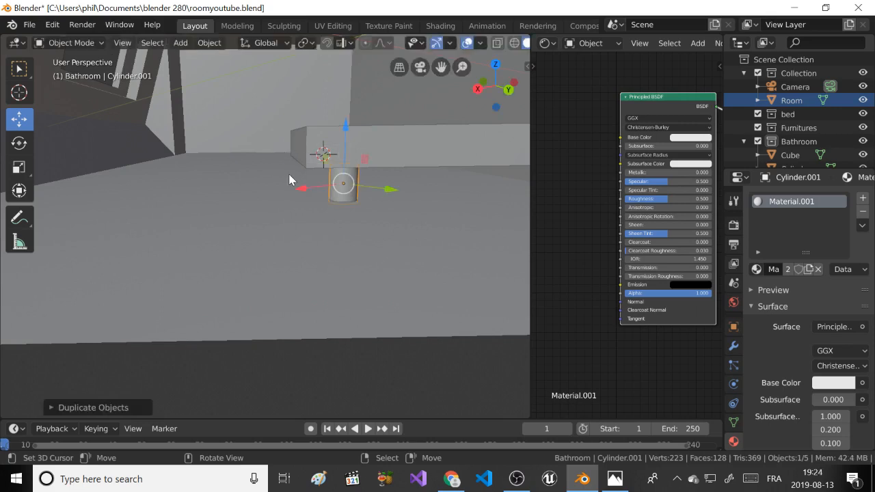
middle_click_drag(283, 166, 291, 169)
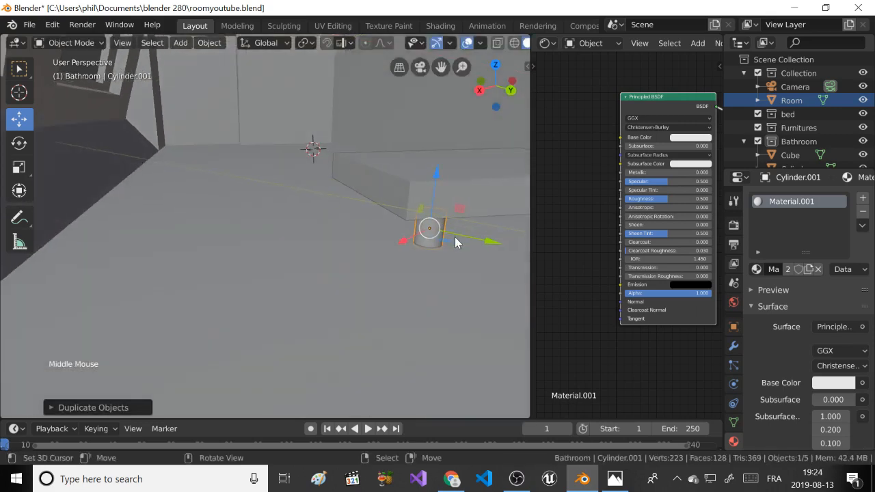
left_click_drag(454, 236, 320, 210)
scroll(320, 210, "up", 1)
middle_click_drag(320, 210, 344, 181)
scroll(346, 182, "down", 4)
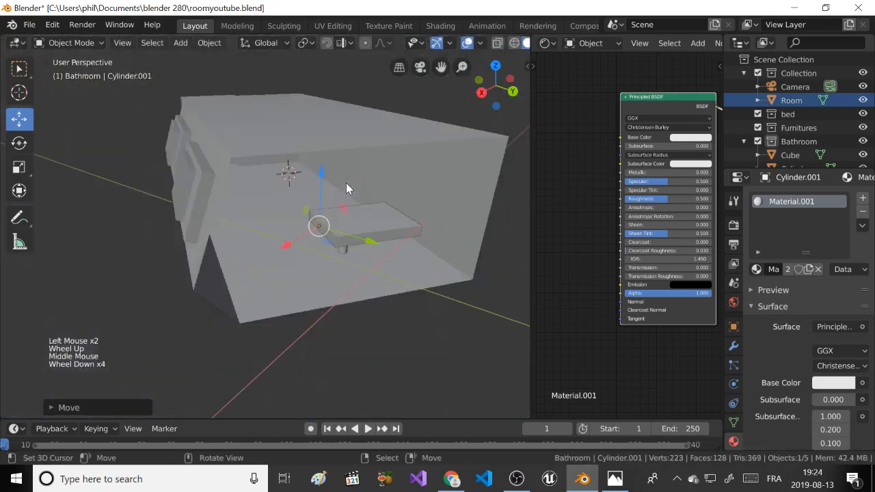
Hide the Room object in the viewport so that the bed can be worked on alone.
right_click(346, 182)
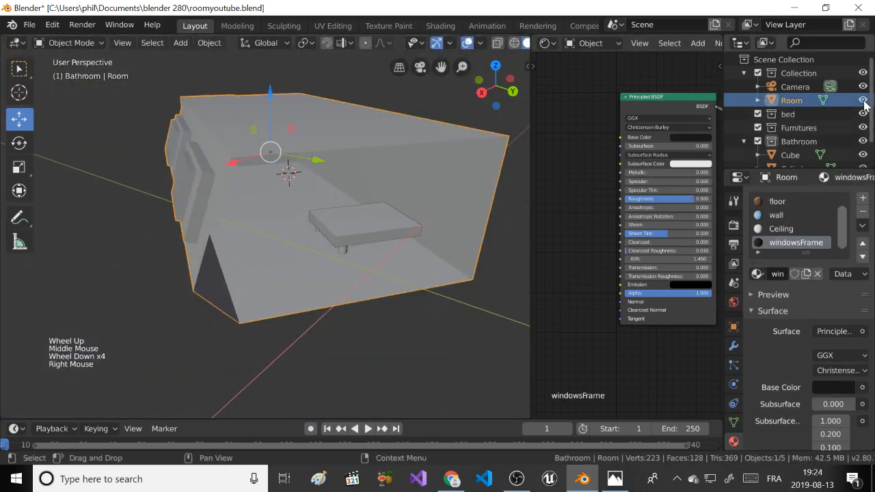
left_click(863, 101)
scroll(341, 202, "up", 2)
middle_click_drag(342, 202, 473, 194)
scroll(423, 124, "up", 2)
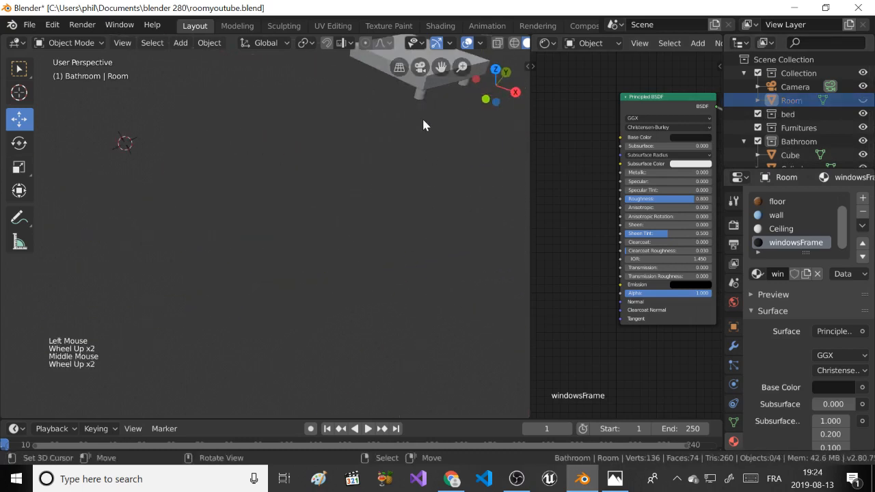
middle_click_drag(405, 103, 221, 336, "shift")
scroll(227, 315, "up", 4)
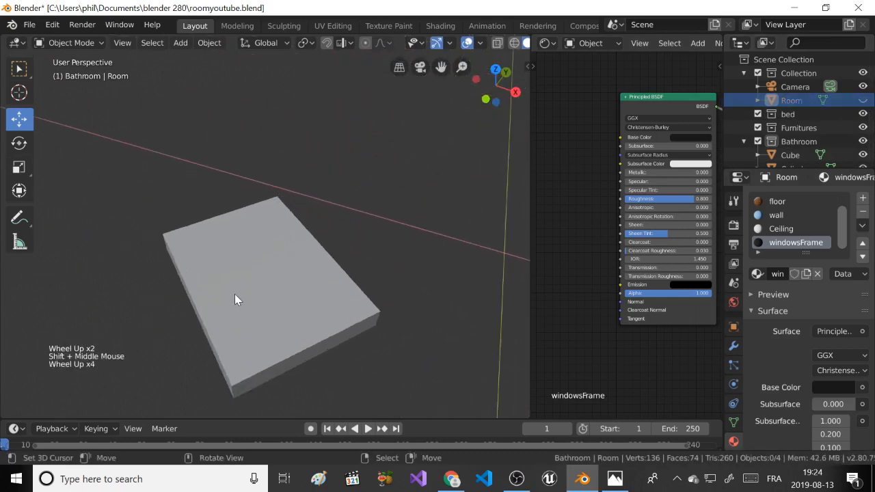
Duplicate the second leg along the X axis and shift the copy along Y under the slab's third corner.
middle_click_drag(234, 294, 289, 235)
scroll(246, 224, "down", 3)
right_click(289, 339)
middle_click_drag(195, 285, 221, 309)
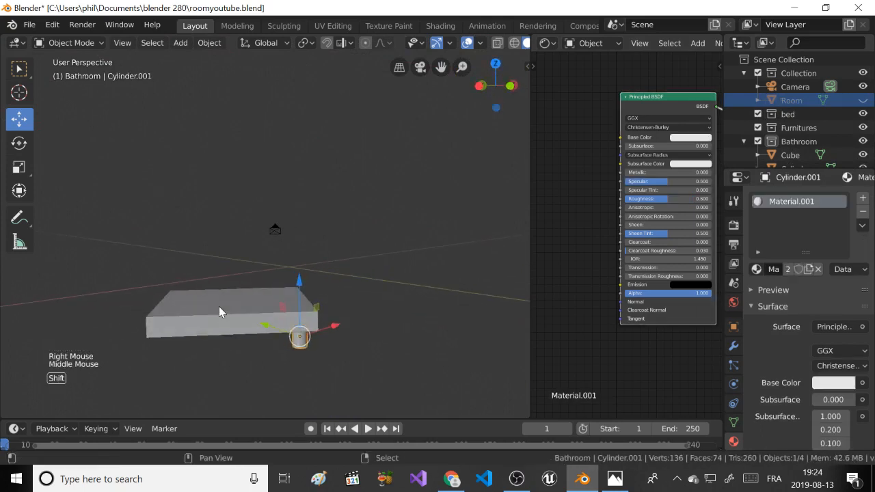
key("shift+d")
key("x")
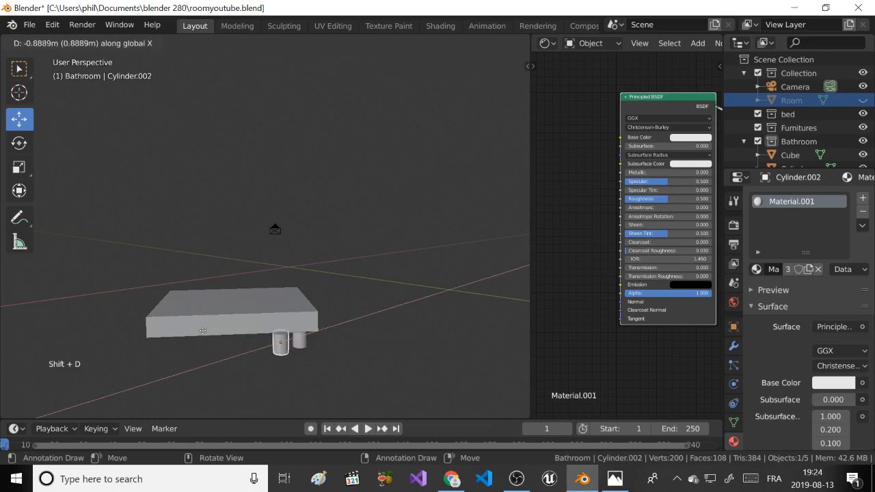
left_click(136, 391)
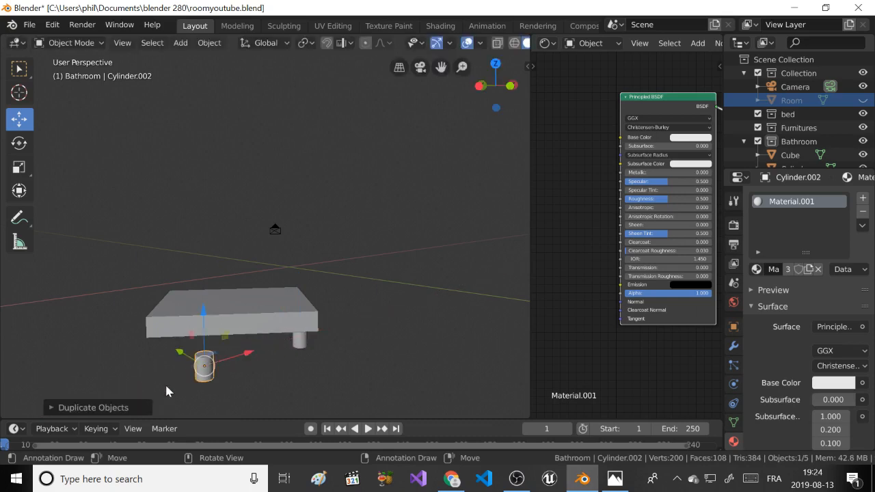
left_click_drag(178, 360, 144, 327)
Duplicate the third leg along the X axis and shift the copy along Y under the slab's last free corner.
middle_click_drag(157, 326, 221, 315)
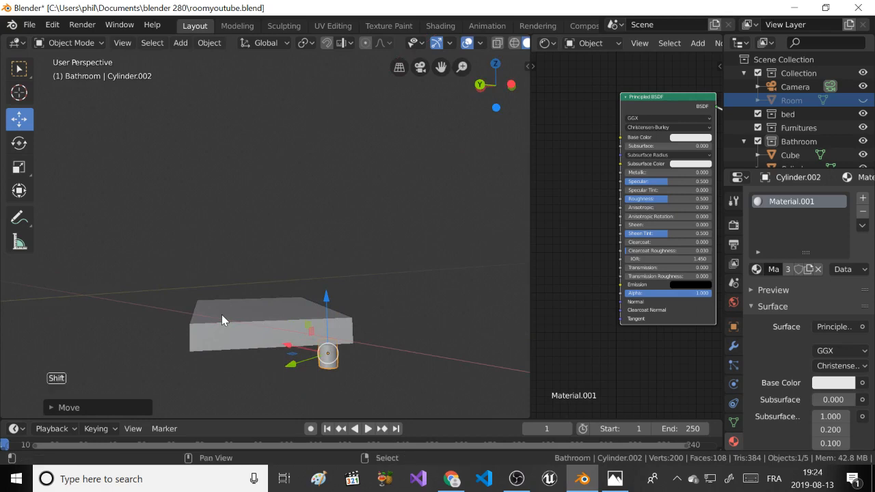
key("shift+d")
key("x")
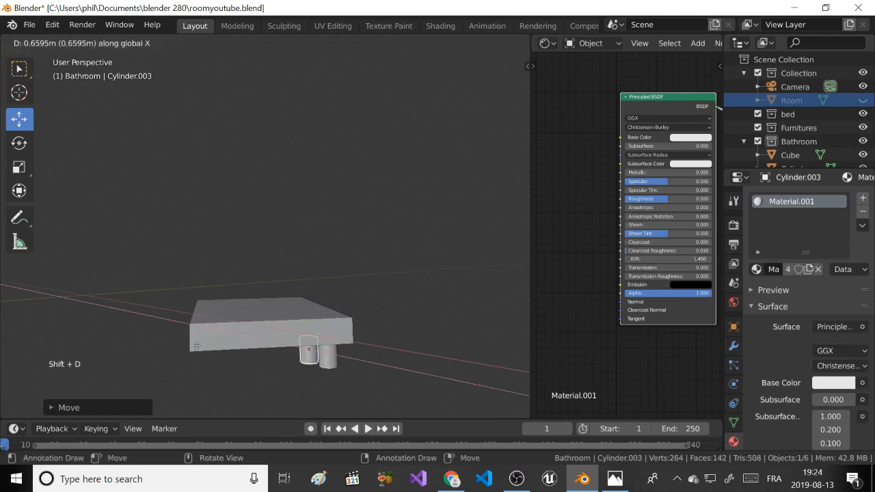
left_click(151, 330)
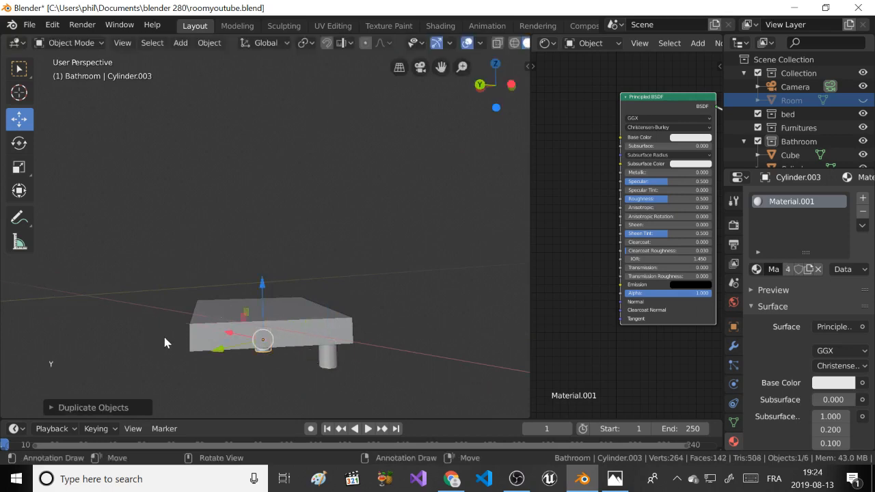
left_click_drag(229, 350, 167, 378)
middle_click_drag(167, 379, 189, 361)
left_click_drag(200, 368, 216, 363)
From below, nudge the third and fourth legs along X and Y closer to their slab corners.
middle_click_drag(216, 363, 199, 237)
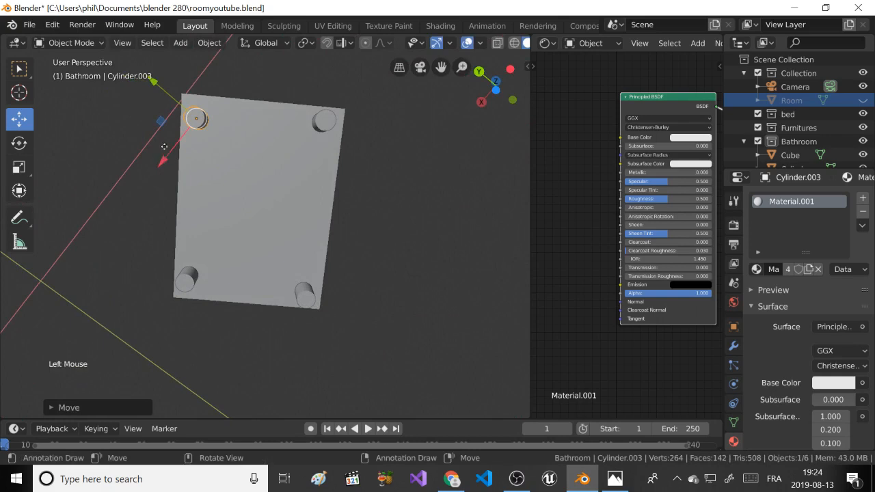
left_click_drag(164, 146, 170, 137)
left_click_drag(171, 85, 166, 81)
right_click(321, 121)
left_click_drag(294, 103, 302, 113)
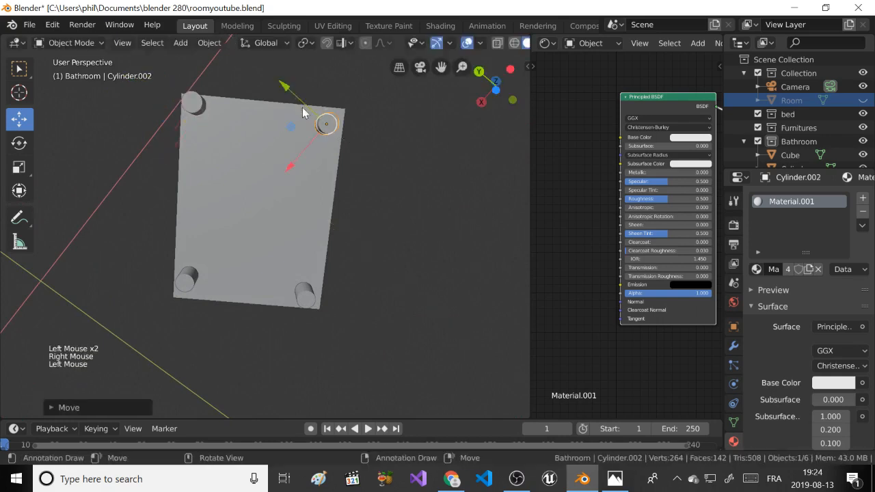
left_click_drag(299, 156, 305, 143)
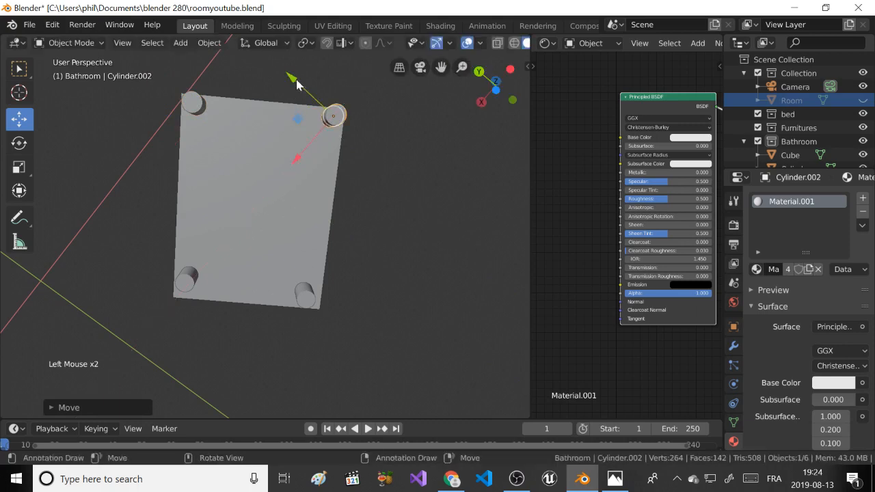
left_click_drag(296, 80, 300, 84)
Nudge the original leg and its first copy outward so they sit close to their slab corners.
middle_click_drag(305, 273, 305, 250)
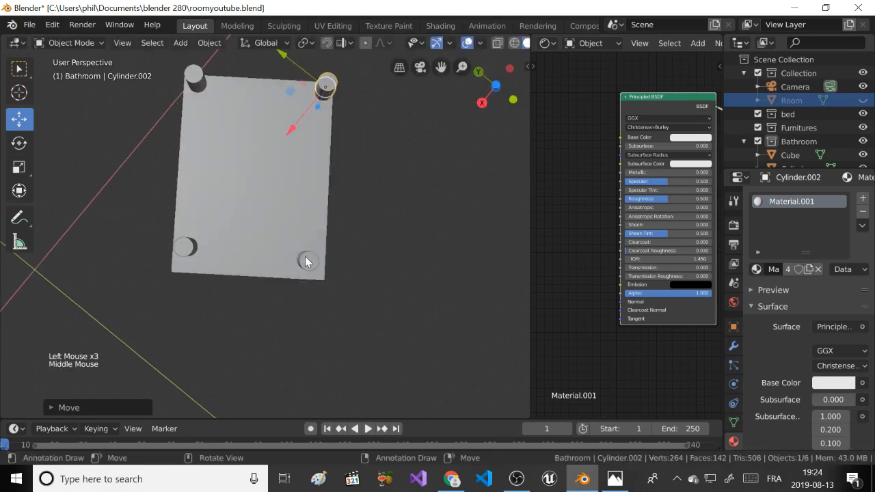
right_click(306, 259)
left_click_drag(283, 240, 274, 236)
right_click(187, 257)
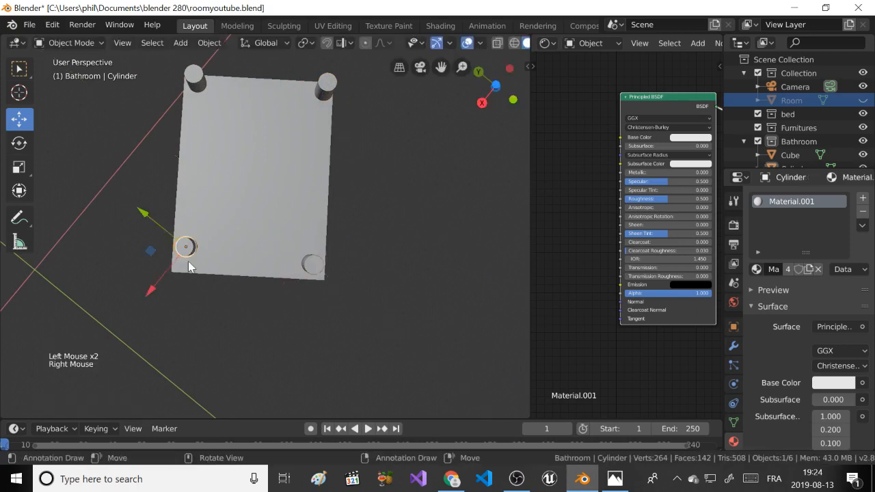
mouse_move(162, 231)
left_mouse_down()
mouse_move(158, 222)
mouse_move(164, 235)
left_mouse_up()
left_click_drag(171, 278, 163, 283)
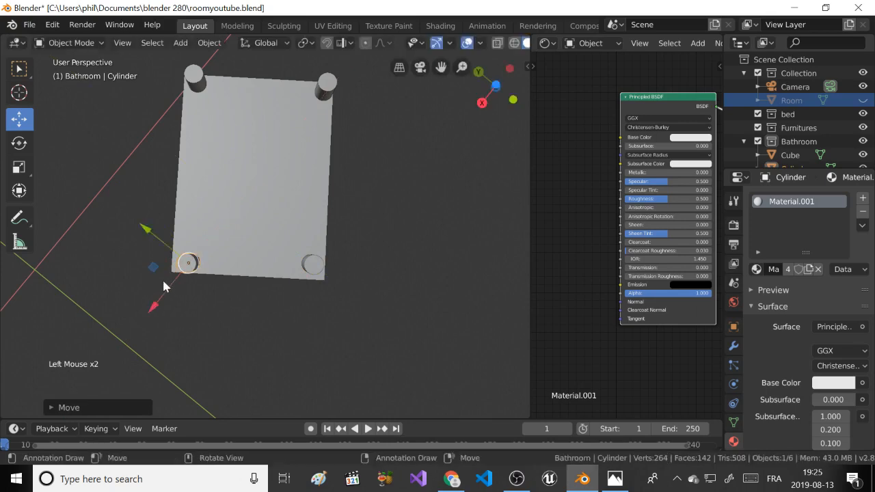
left_click_drag(168, 242, 164, 242)
Check the bed in the reference picture pic.jpg in Photos, return to Blender and examine the slab and legs.
middle_click_drag(168, 246, 205, 345)
left_click(614, 478)
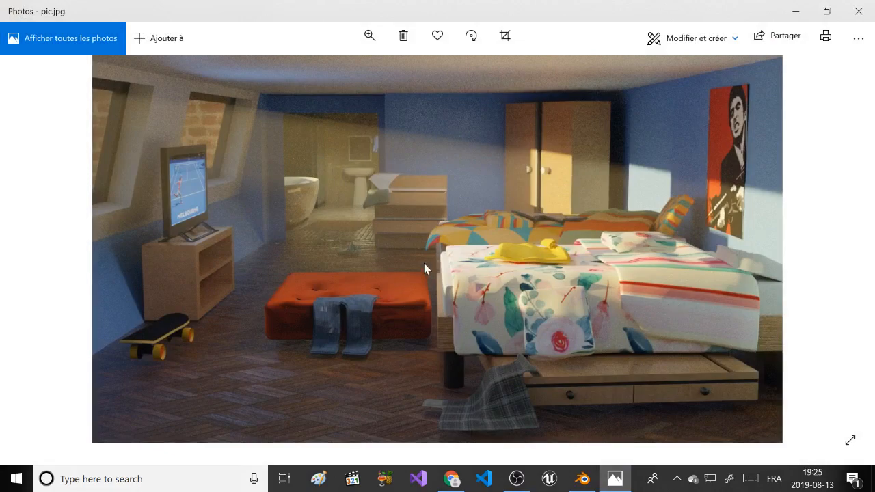
left_click(582, 478)
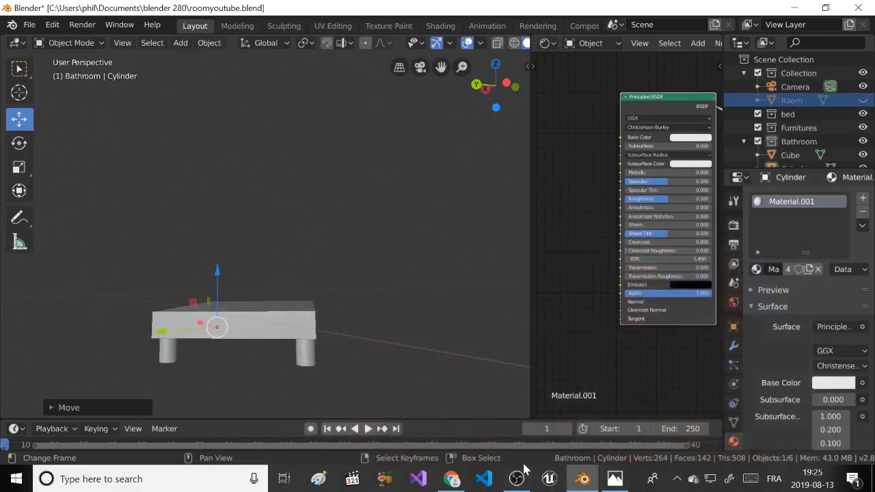
middle_click_drag(311, 336, 471, 335)
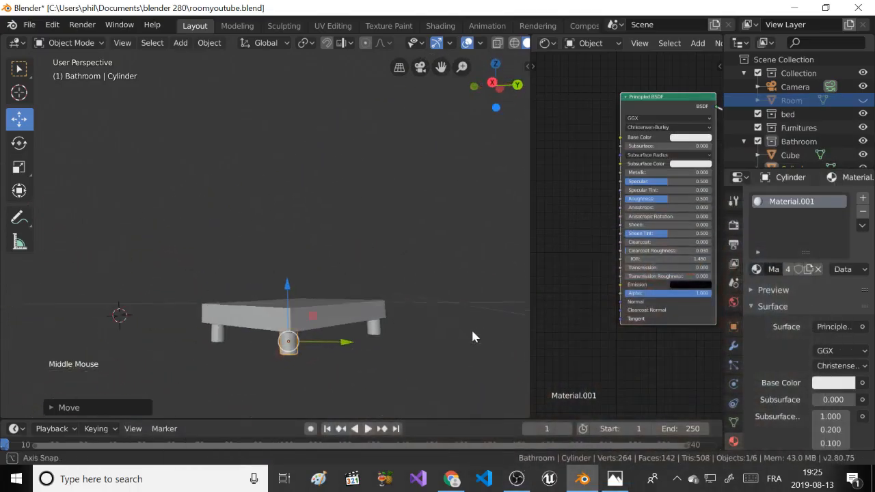
scroll(285, 354, "up", 2)
middle_click_drag(286, 354, 288, 352)
scroll(288, 349, "down", 1)
Add a Boolean modifier to the bed slab and set its operation to Union.
right_click(284, 341)
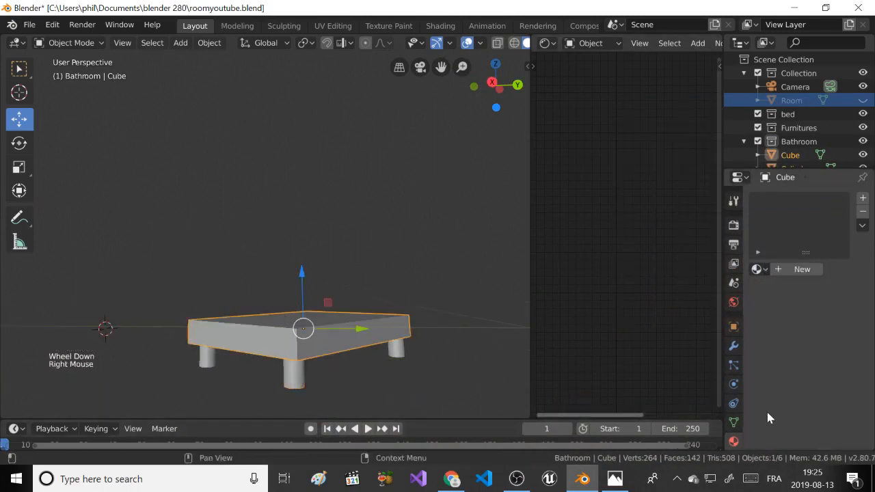
left_click(732, 350)
left_click(775, 198)
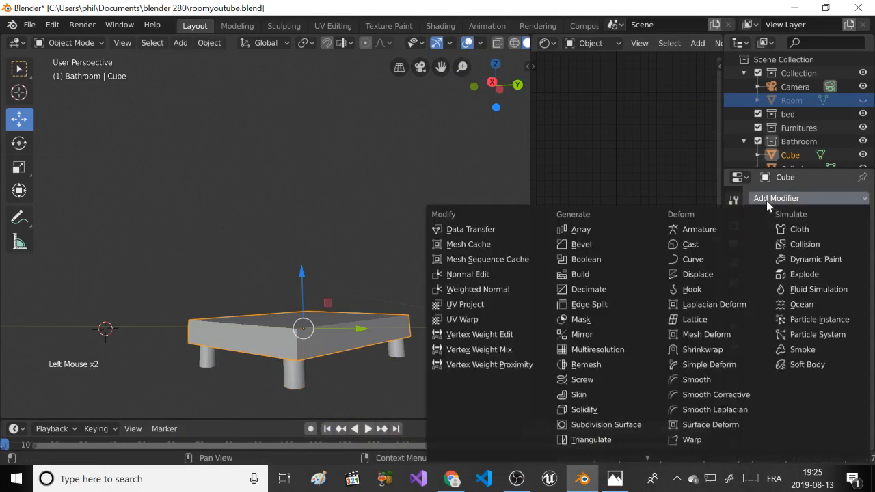
left_click(573, 259)
left_click(772, 271)
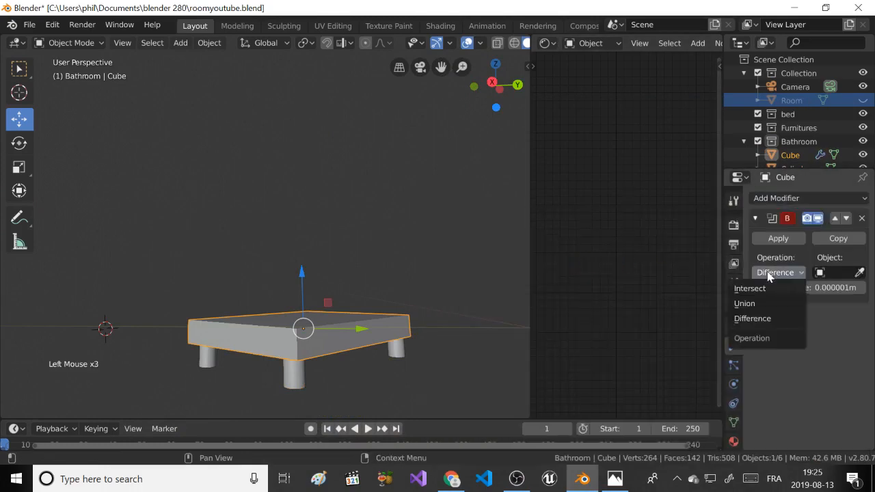
left_click(756, 310)
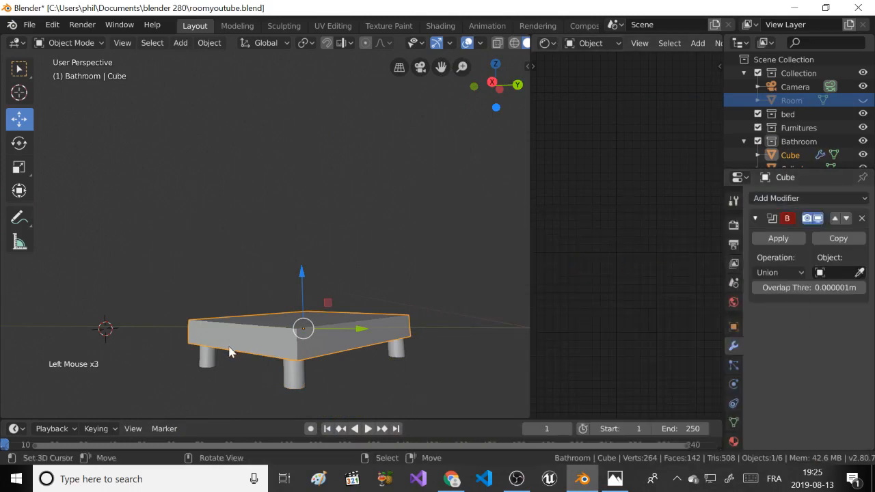
Select the bed legs one after another to identify their object names.
right_click(294, 381)
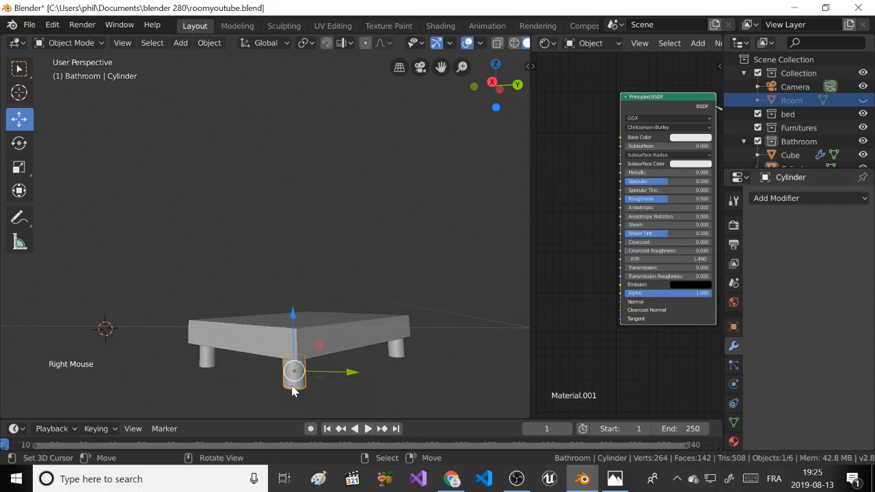
right_click(297, 372)
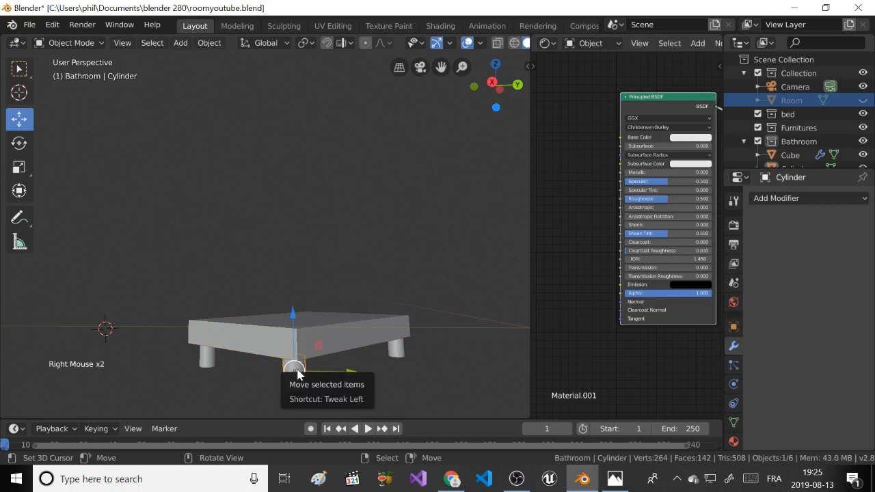
right_click(207, 359)
scroll(246, 353, "down", 1)
middle_click_drag(247, 353, 288, 328)
right_click(288, 328)
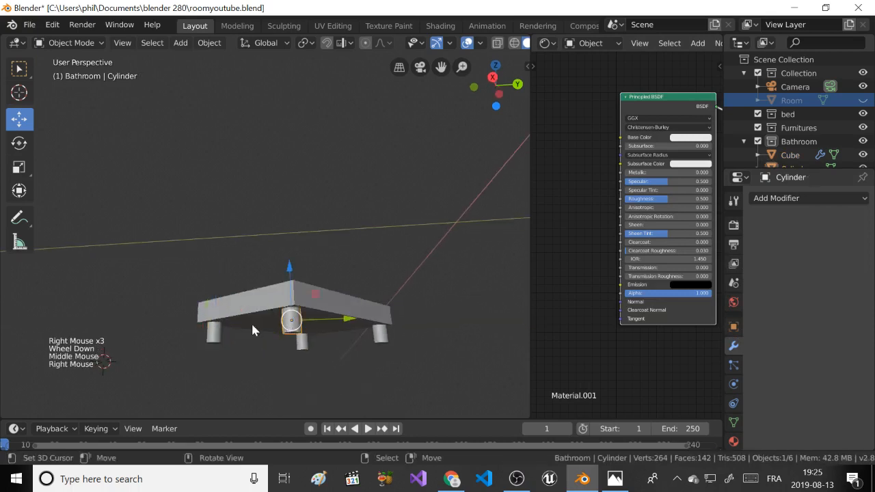
right_click(217, 333)
right_click(298, 342)
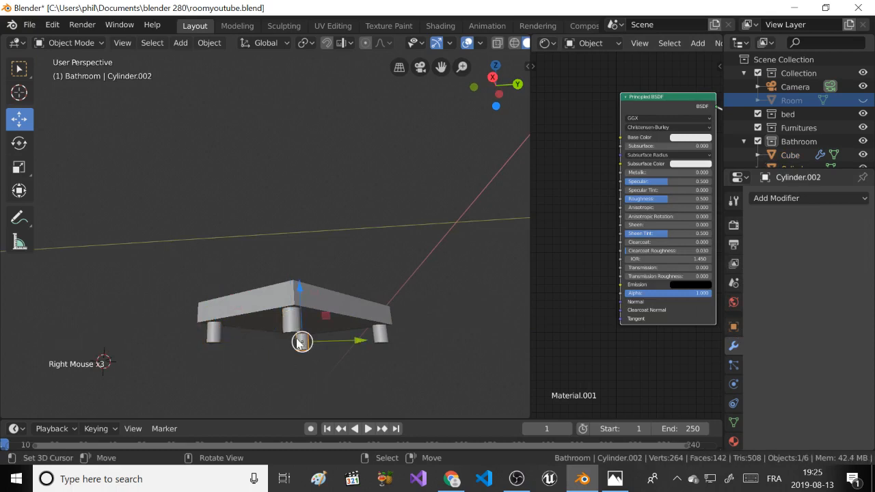
Set Cylinder as the target object of the slab's Union Boolean modifier and apply the modifier.
right_click(267, 304)
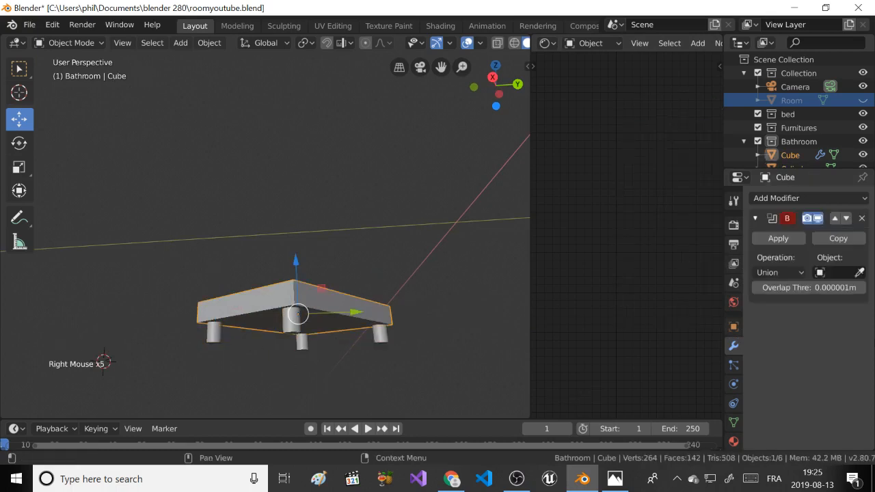
left_click(779, 273)
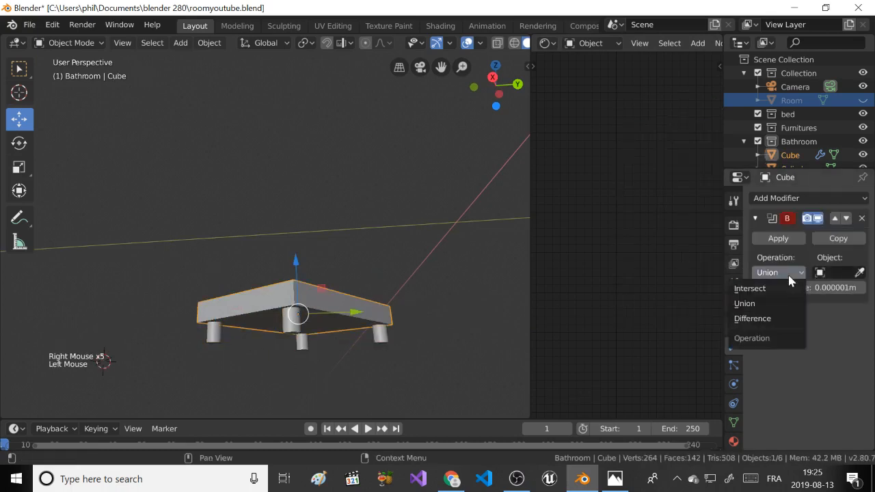
left_click(745, 304)
left_click(839, 272)
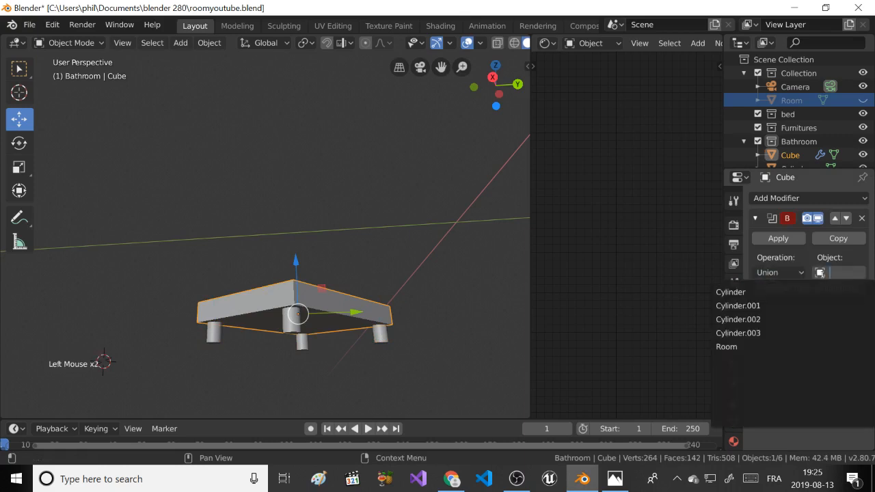
left_click(741, 292)
left_click(777, 239)
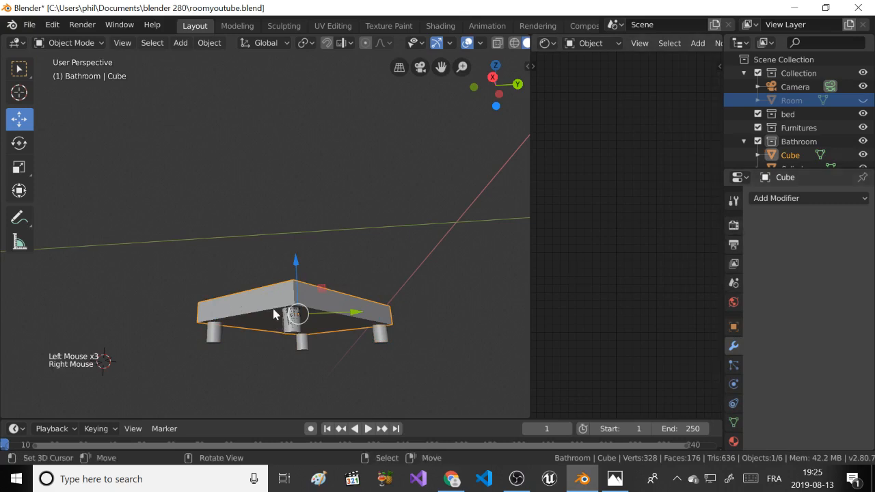
Pull the original Cylinder leg down out of the merged slab and delete it.
right_click(290, 324)
left_click_drag(289, 294, 290, 335)
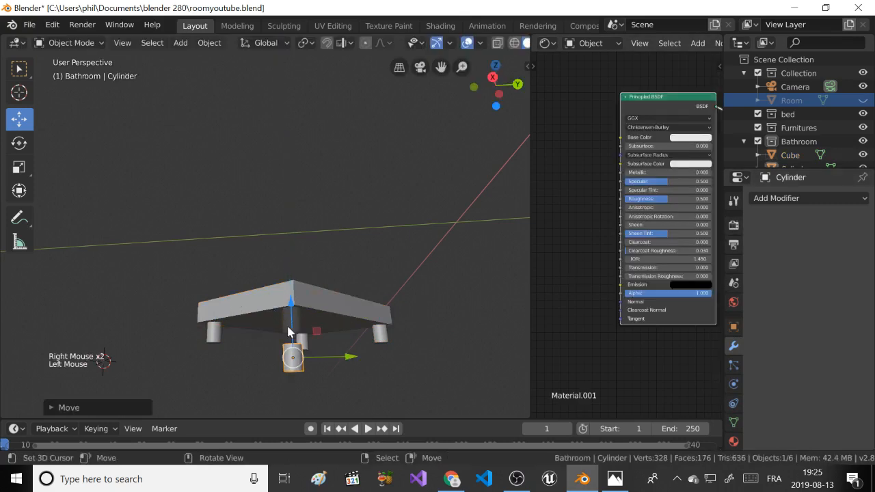
key("x")
left_click(287, 328)
Add a Boolean modifier to the bed slab with operation Union and target Cylinder.001, and apply it.
right_click(221, 332)
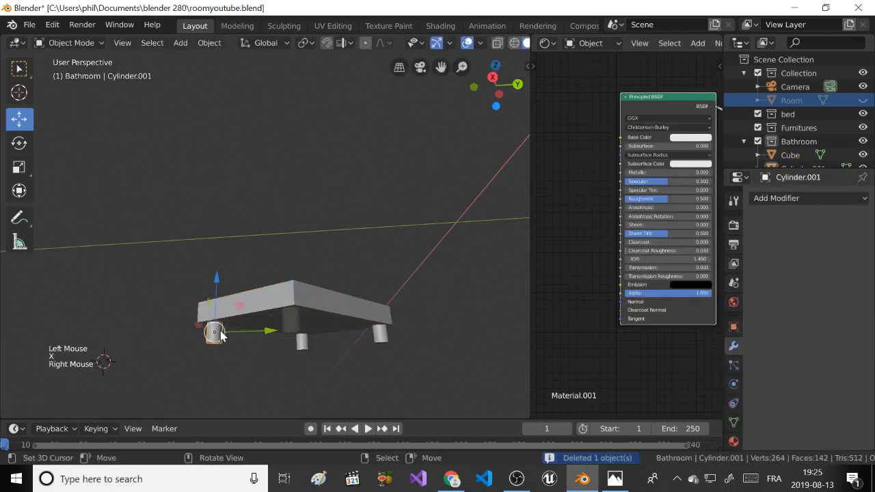
right_click(328, 311)
left_click(800, 196)
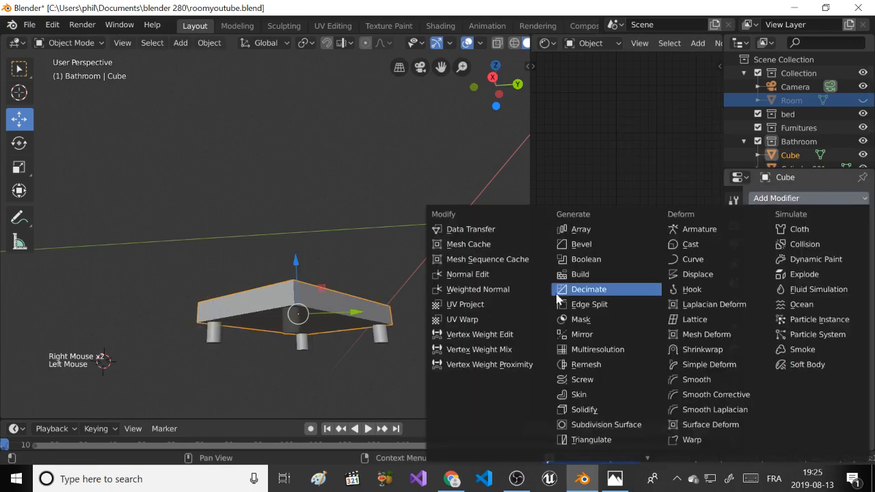
left_click(573, 263)
left_click(766, 272)
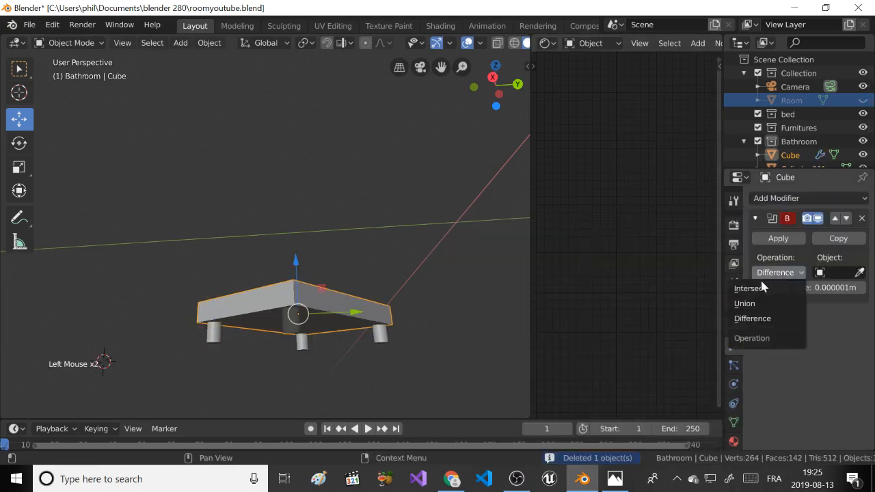
left_click(775, 303)
left_click(827, 271)
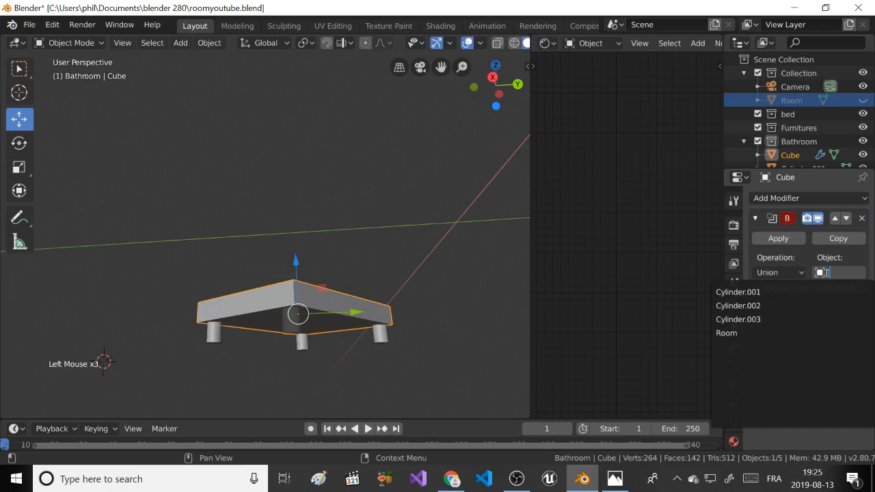
left_click(770, 287)
left_click(778, 238)
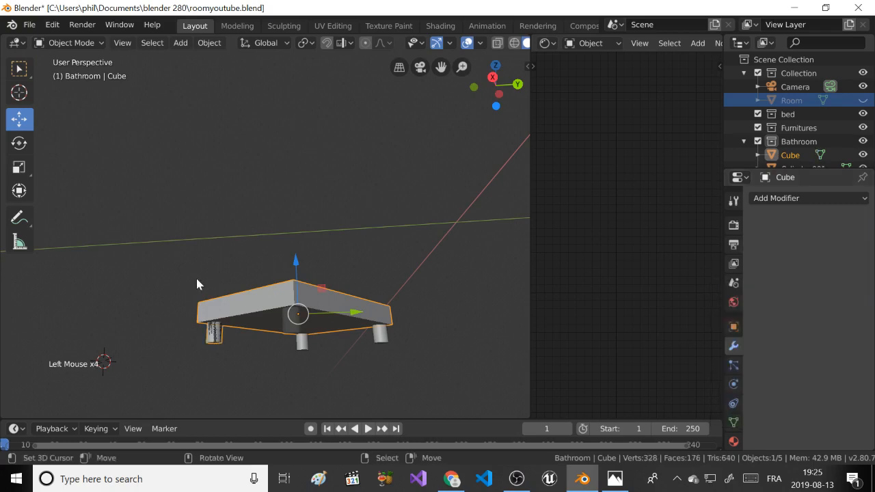
Pull the original Cylinder.001 leg down out of the merged bed and delete it.
right_click(213, 332)
left_click_drag(206, 284, 214, 308)
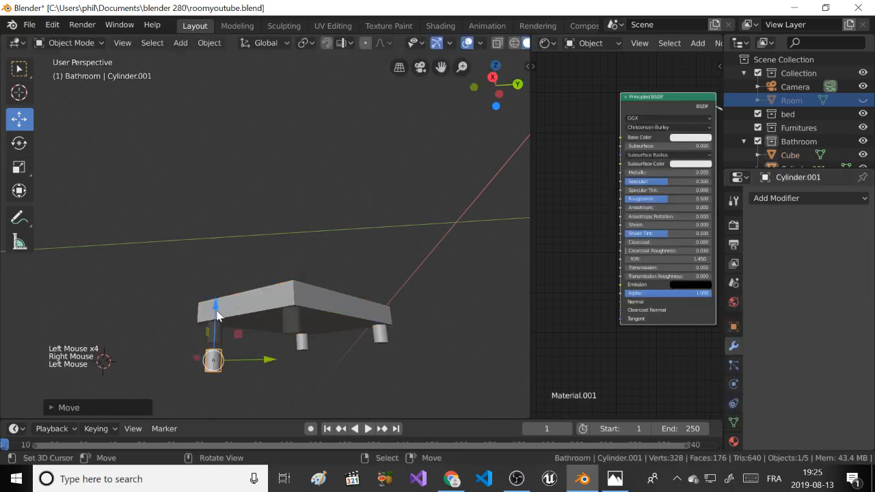
key("x")
left_click(205, 339)
Join Cylinder.002 to the bed slab with a Union Boolean modifier and apply the modifier.
right_click(298, 350)
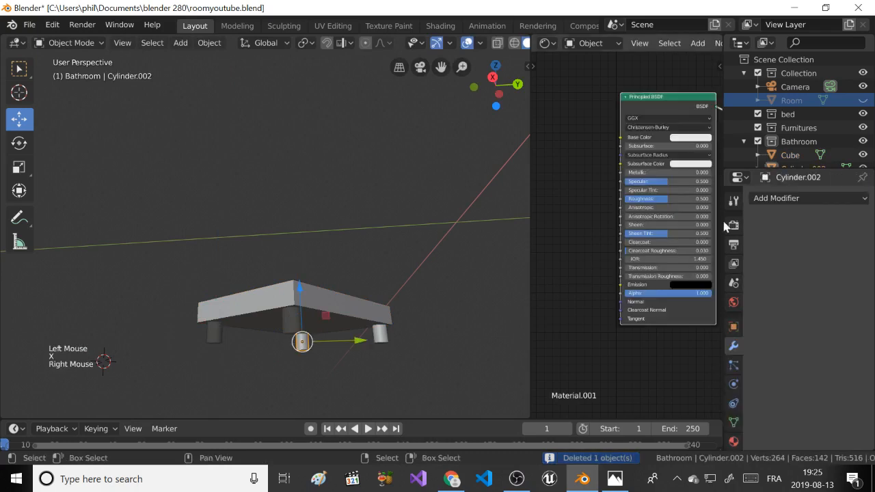
right_click(323, 291)
left_click(779, 198)
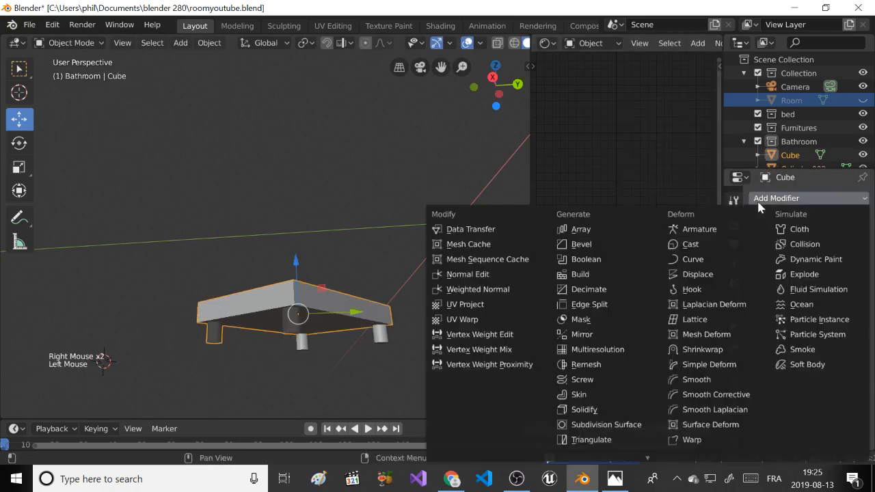
left_click(587, 259)
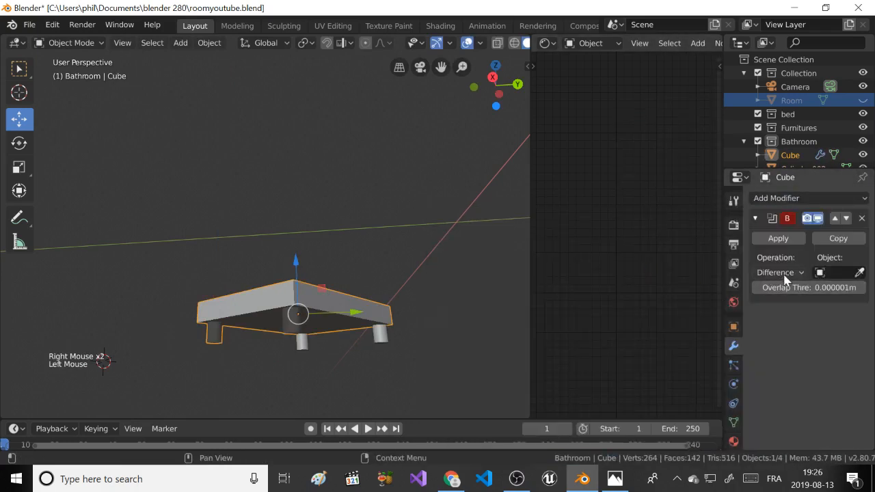
left_click(782, 273)
left_click(765, 304)
left_click(837, 272)
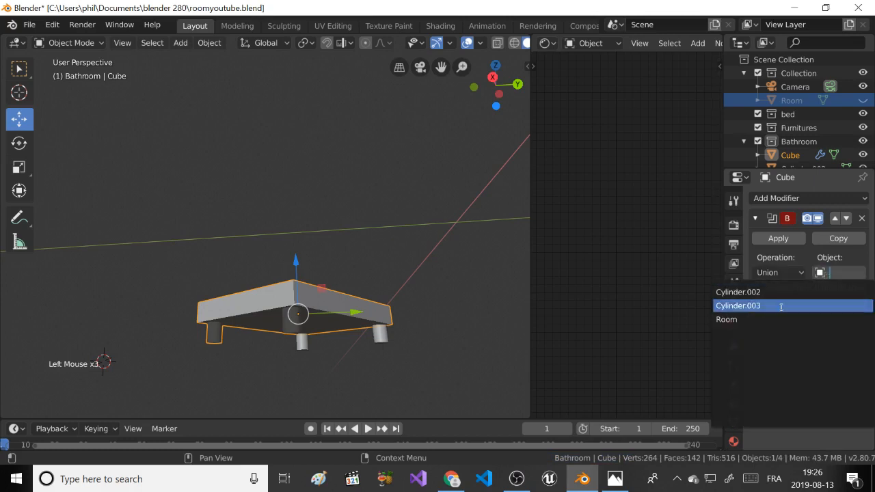
left_click(748, 290)
left_click(767, 240)
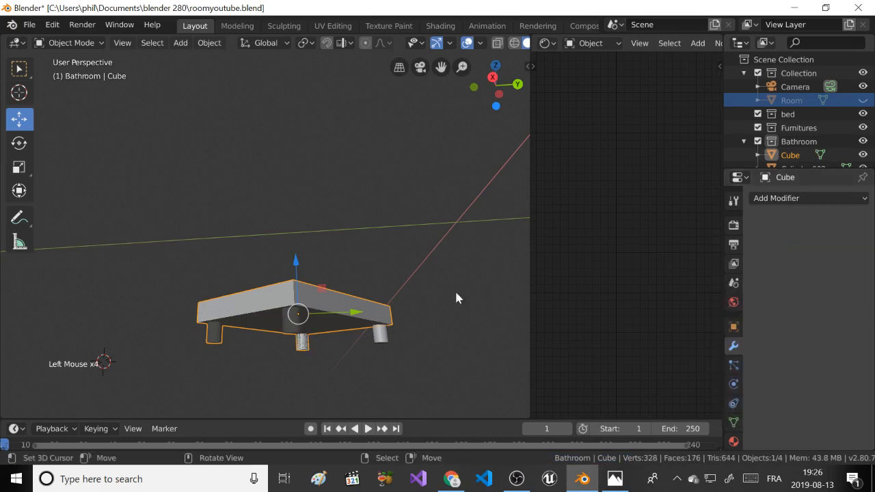
Move the original Cylinder.002 leg away from the merged bed and delete it.
right_click(312, 346)
left_click_drag(300, 308, 315, 341)
key("x")
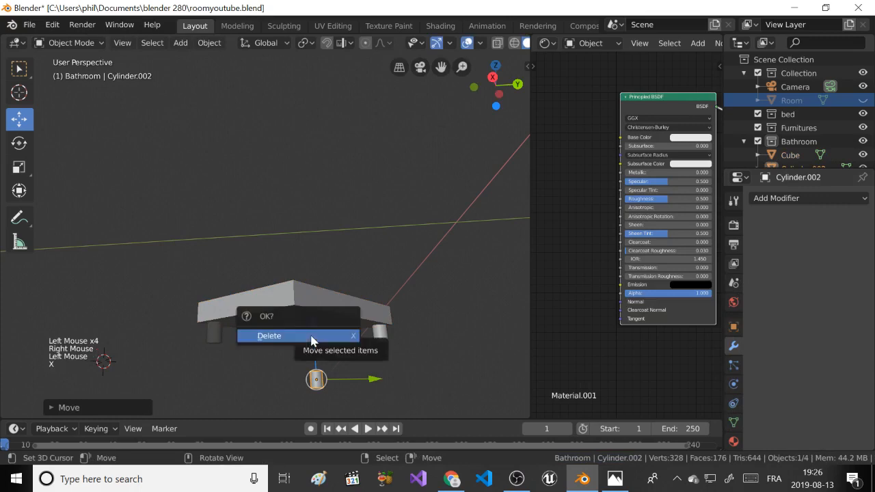
left_click(312, 336)
Give the bed slab a Union Boolean modifier targeting the last separate leg, Cylinder.003, and apply it.
right_click(381, 335)
right_click(361, 314)
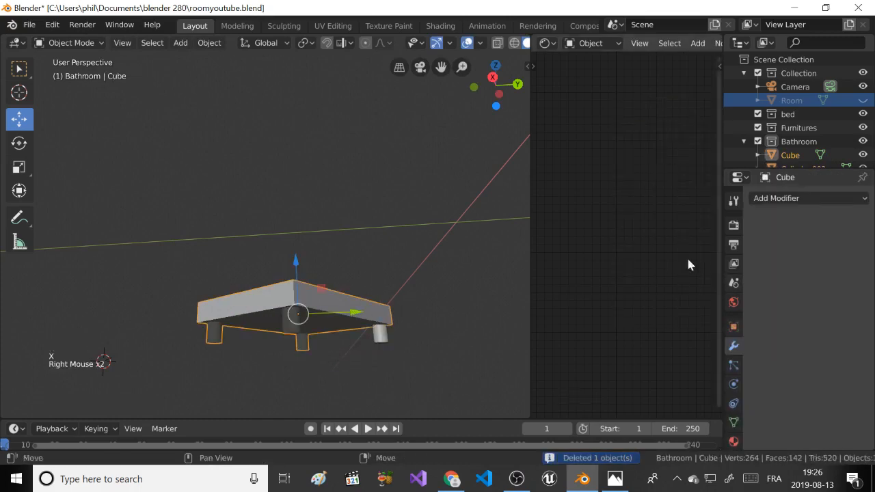
left_click(765, 201)
left_click(589, 257)
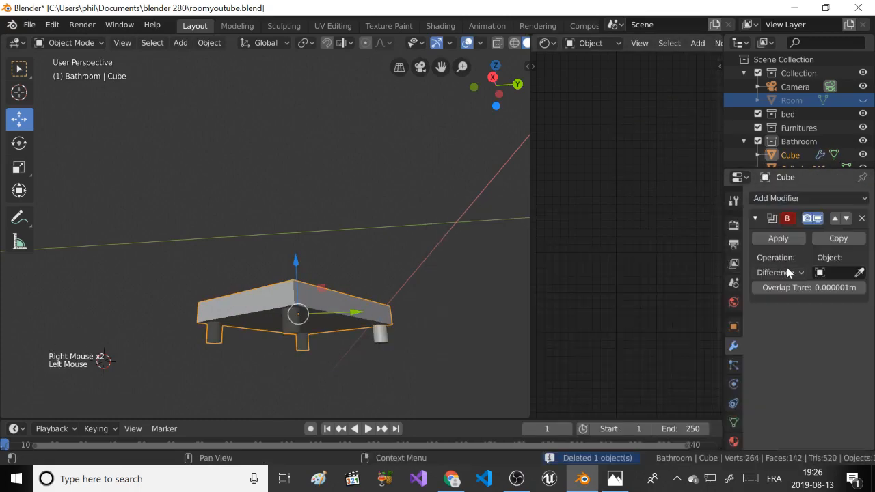
left_click(786, 273)
left_click(781, 272)
left_click(781, 273)
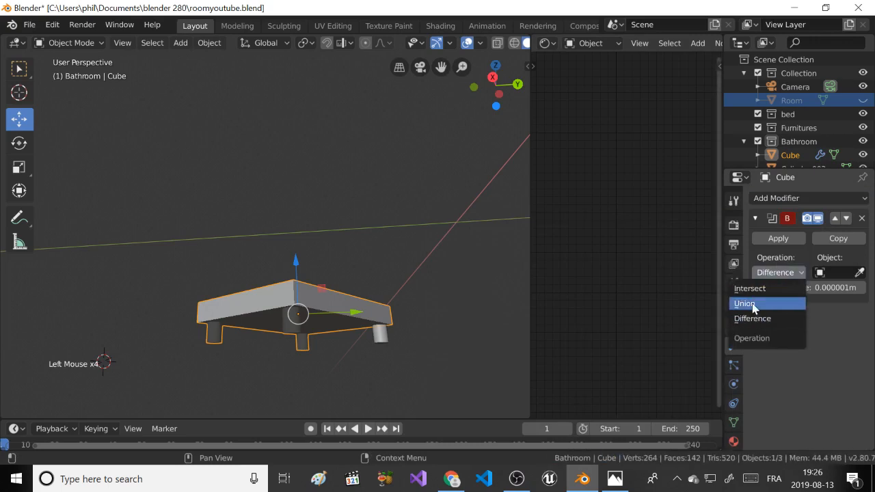
left_click(754, 309)
left_click(835, 272)
left_click(763, 295)
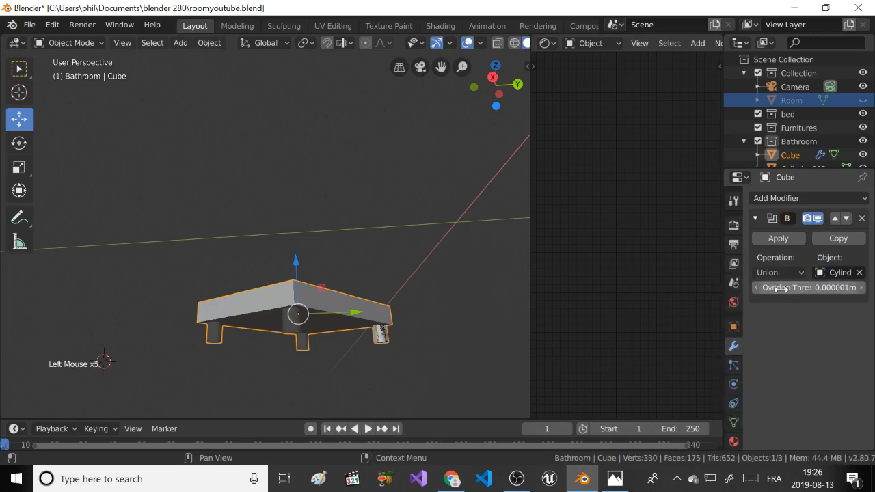
left_click(767, 244)
Delete the original Cylinder.003 leg that overlaps the merged bed.
right_click(381, 334)
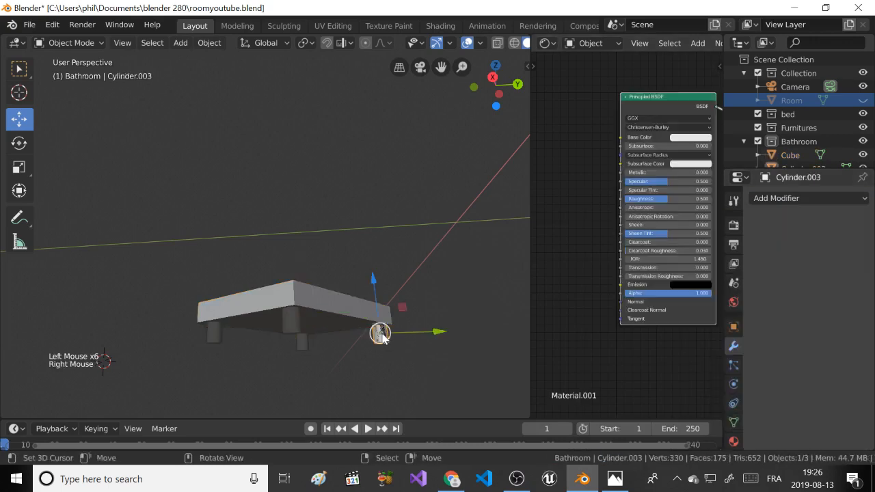
key("x")
left_click(341, 357)
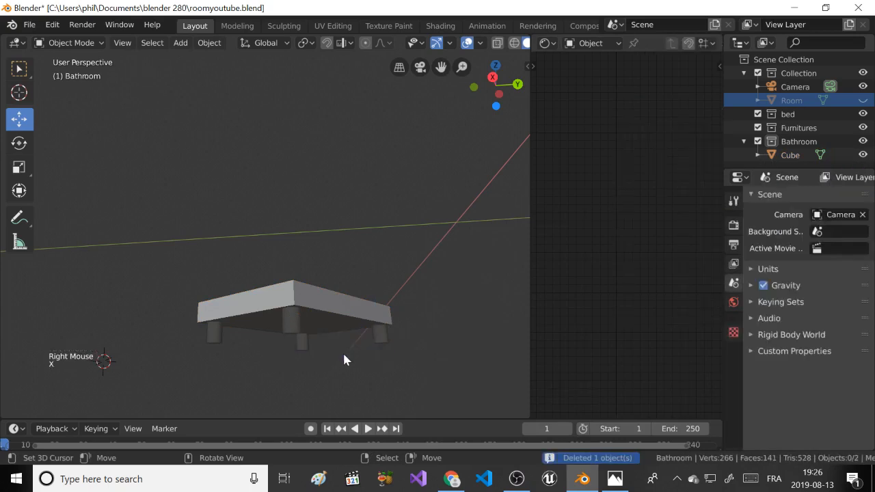
Select the merged bed and give it two material slots, each with a new material.
middle_click_drag(342, 351, 328, 383)
right_click(304, 309)
scroll(305, 309, "up", 1)
middle_click_drag(306, 314, 323, 323)
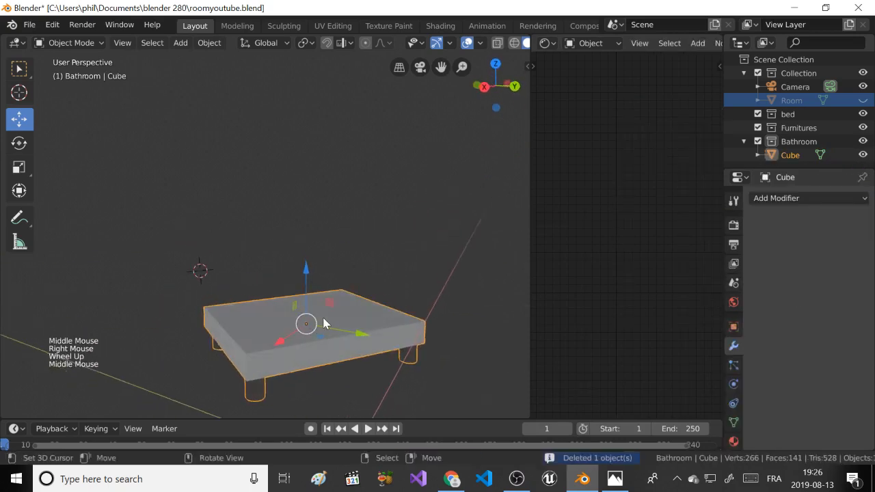
scroll(314, 266, "down", 1)
middle_click_drag(314, 265, 311, 256)
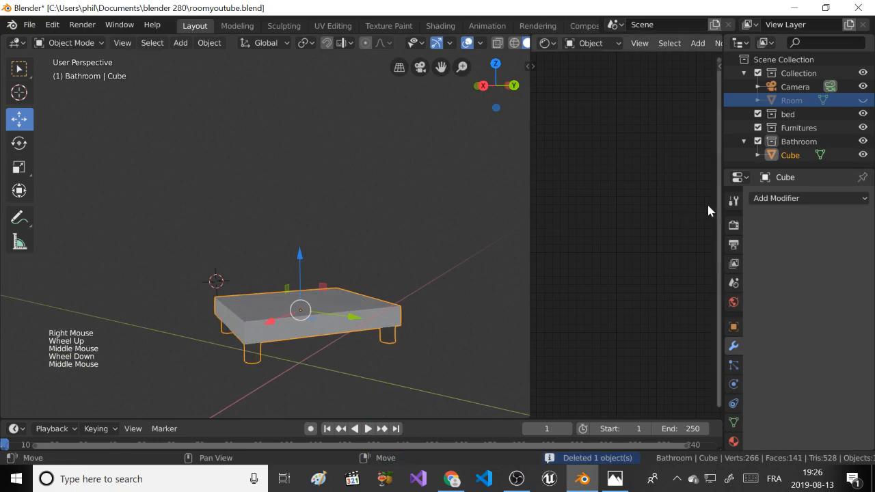
left_click(733, 440)
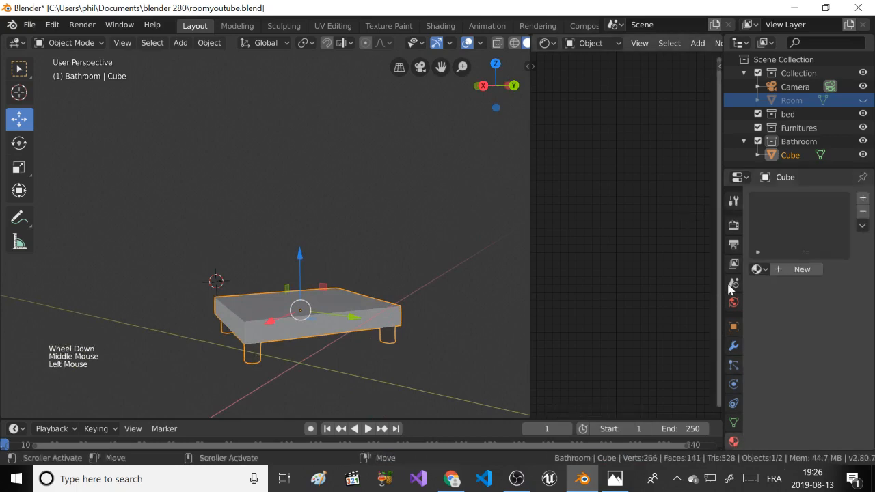
left_click(783, 266)
scroll(253, 320, "up", 1)
middle_click_drag(253, 319, 260, 301)
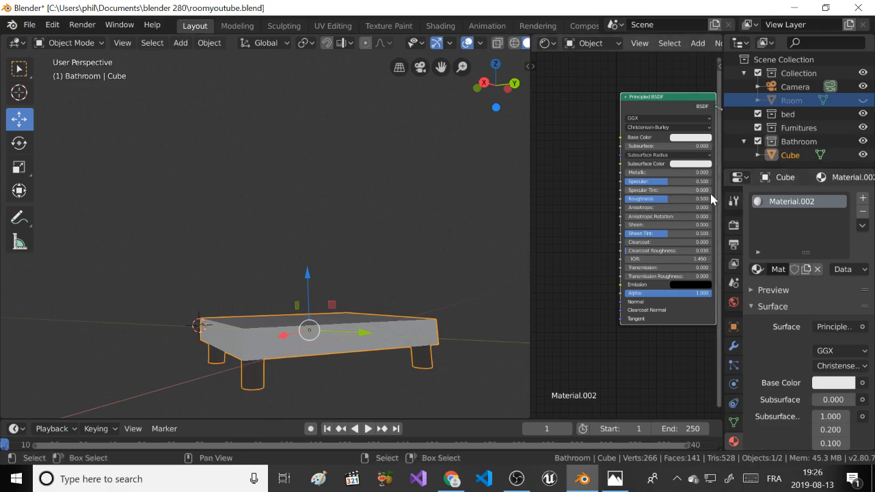
left_click(862, 197)
left_click(802, 273)
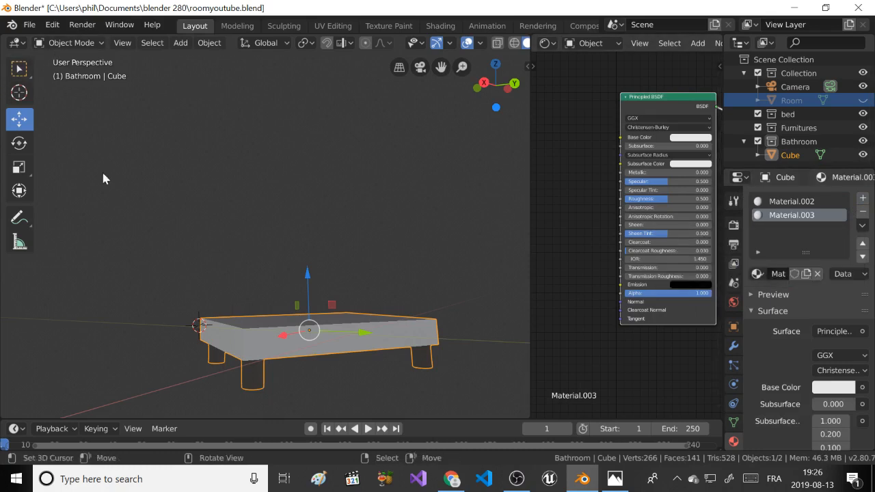
Enter Edit Mode on the bed and select the first outer faces of the slab, including its underside faces around the legs.
key("Tab")
middle_click_drag(201, 256, 175, 104)
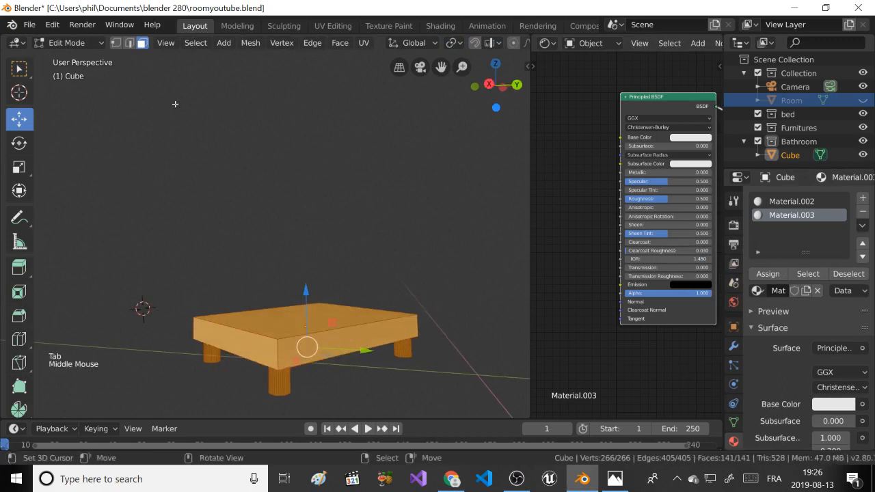
right_click(250, 348)
middle_click_drag(250, 348, 228, 306)
right_click(282, 321, "shift")
scroll(282, 321, "up", 2)
right_click(205, 338, "shift")
right_click(295, 208, "shift")
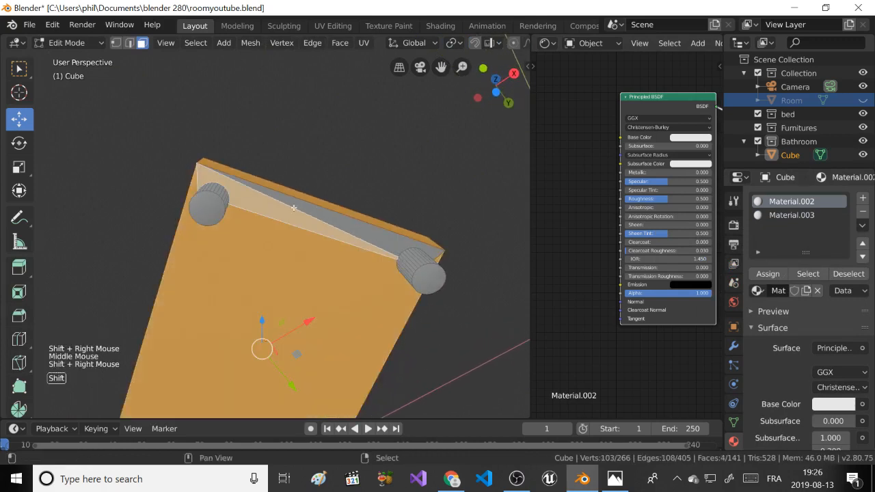
right_click(308, 218, "shift")
Add the slab's remaining outer faces to the selection, leaving out the legs, and assign Material.003 to them.
scroll(308, 219, "down", 2)
middle_click_drag(284, 229, 252, 340)
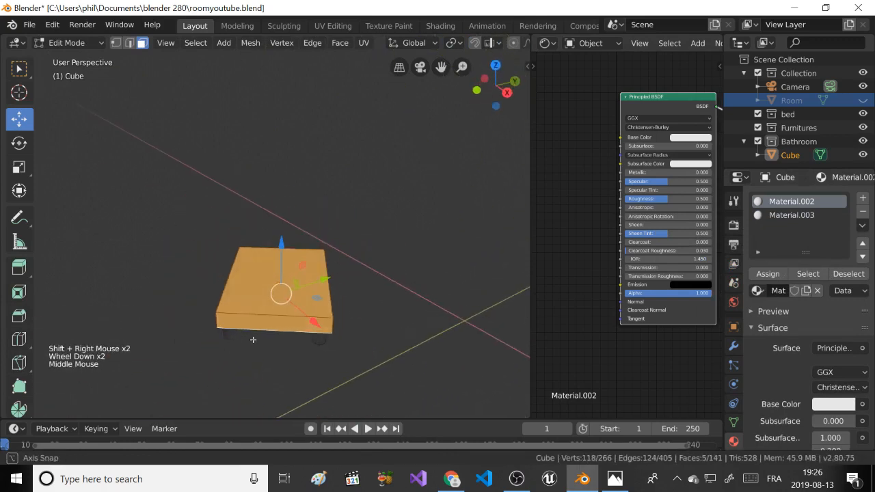
scroll(247, 300, "up", 1)
middle_click_drag(244, 300, 324, 298)
right_click(216, 336, "shift")
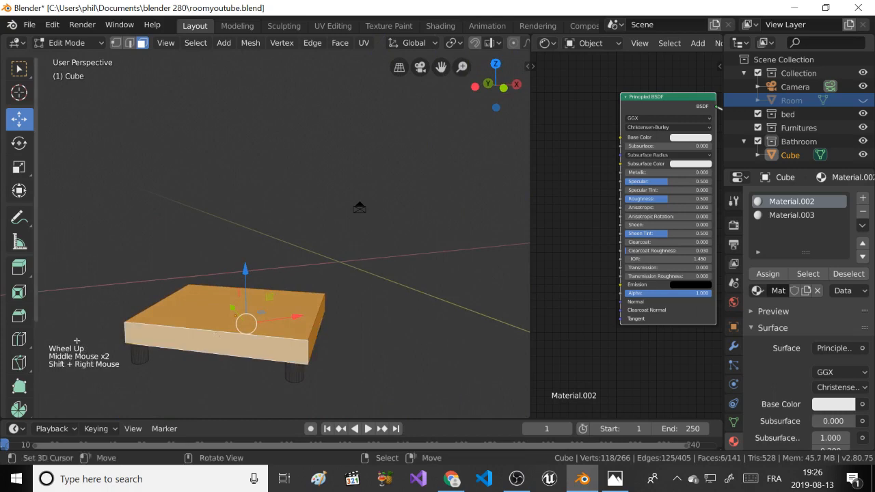
middle_click_drag(216, 336, 537, 287)
right_click(169, 353, "shift")
right_click(271, 247, "shift")
scroll(253, 257, "down", 2)
right_click(282, 293, "shift")
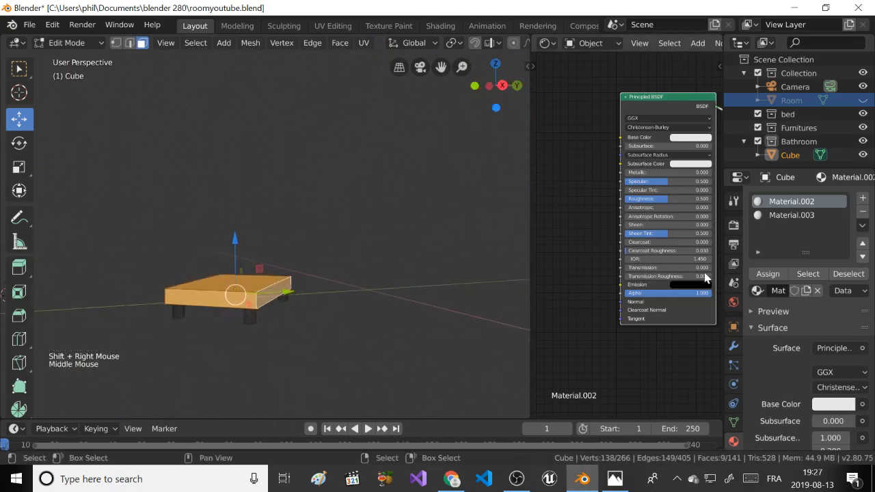
left_click(791, 216)
left_click(766, 274)
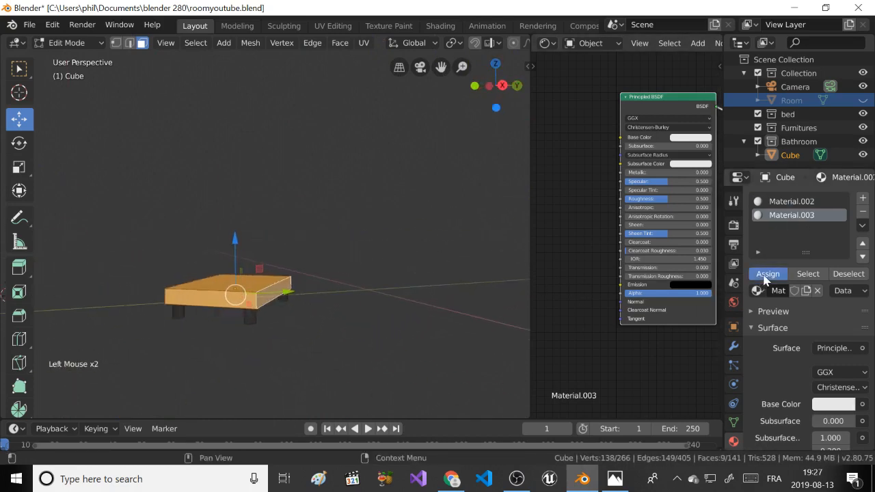
Widen the Shader Editor so the Principled BSDF and Material Output nodes of Material.003 fit.
scroll(636, 233, "down", 3)
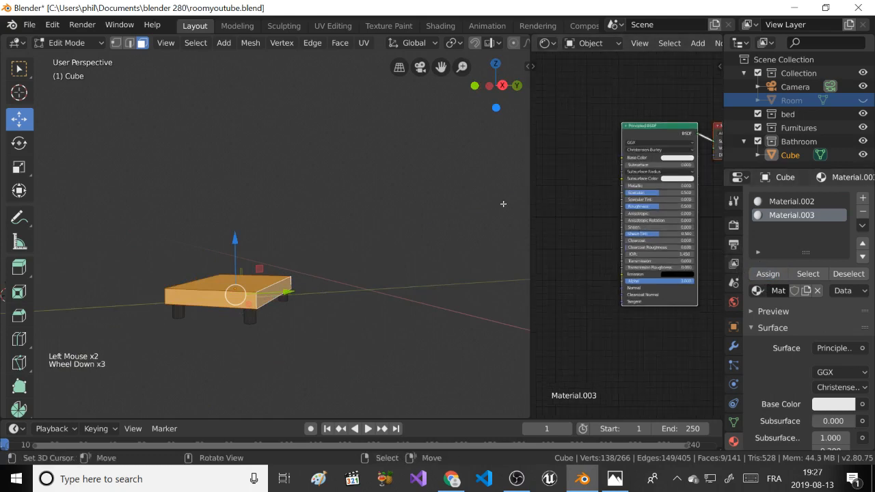
scroll(506, 203, "up", 2)
left_click_drag(531, 205, 333, 212)
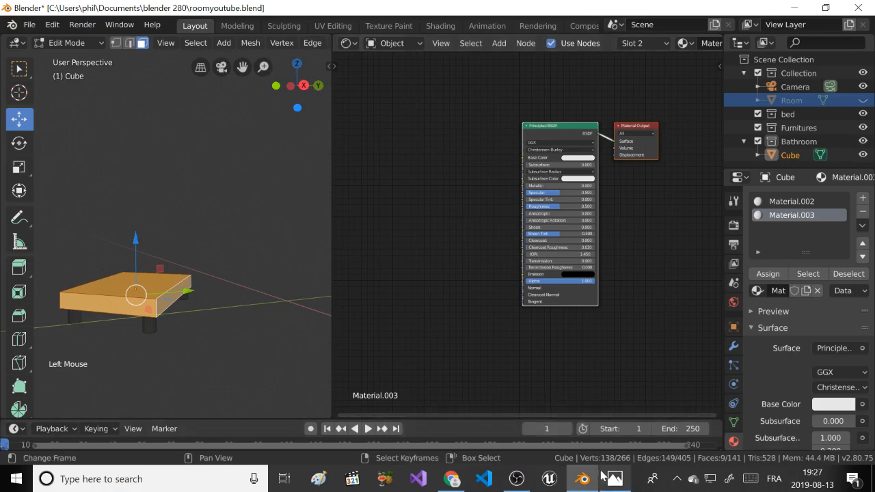
Minimize Blender, open the bedmat folder inside room1 on the desktop, and check the MapleVeneer albedo and normal textures.
left_click(794, 7)
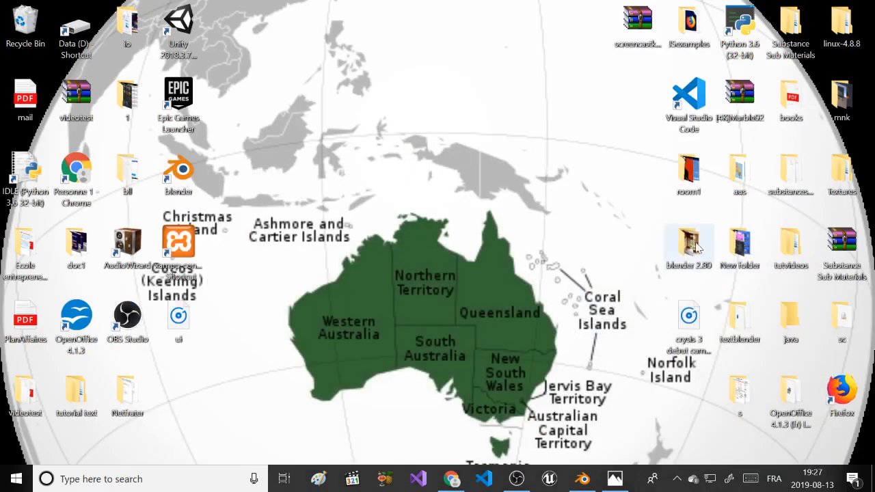
double_click(686, 185)
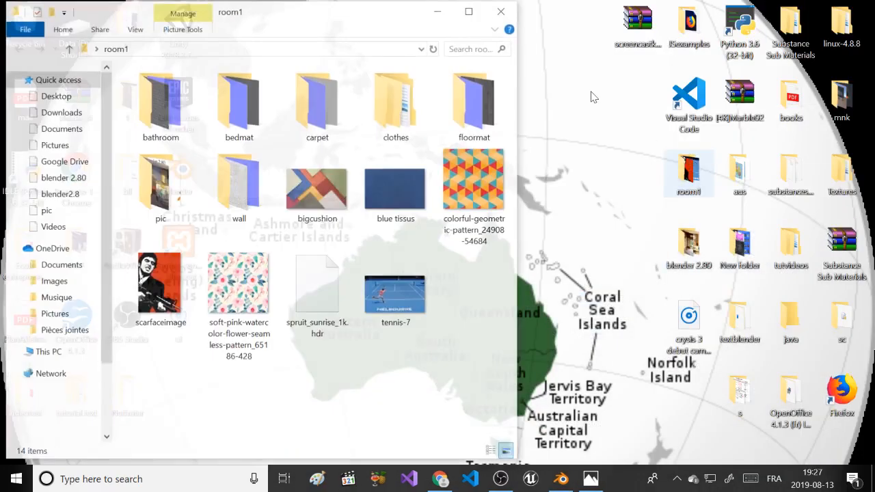
double_click(216, 115)
left_click(319, 113)
left_click(381, 101)
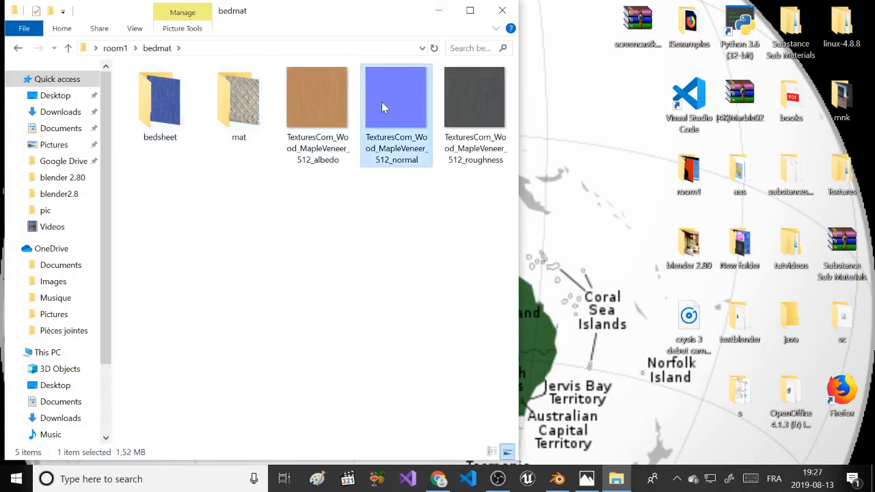
Look over the three MapleVeneer textures in the bedmat folder: albedo, normal and roughness.
left_click(157, 106)
left_click(321, 104)
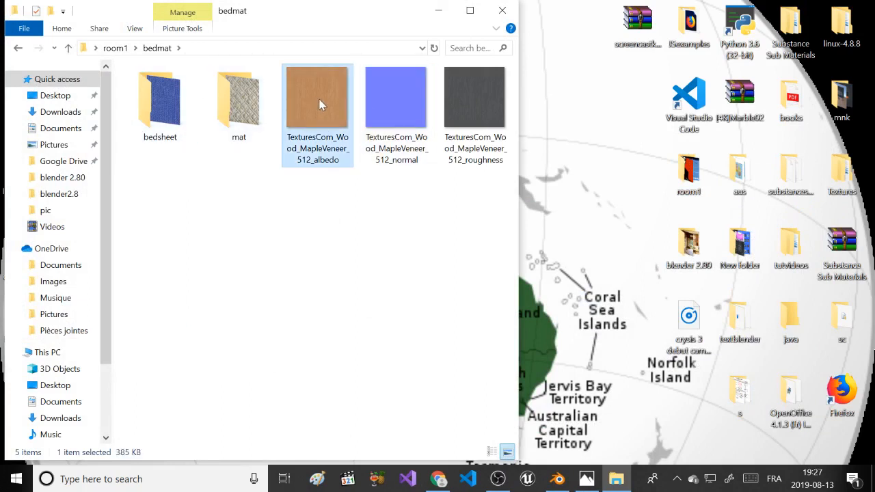
left_click(385, 107)
left_click(320, 97)
left_click(369, 99)
left_click(447, 93)
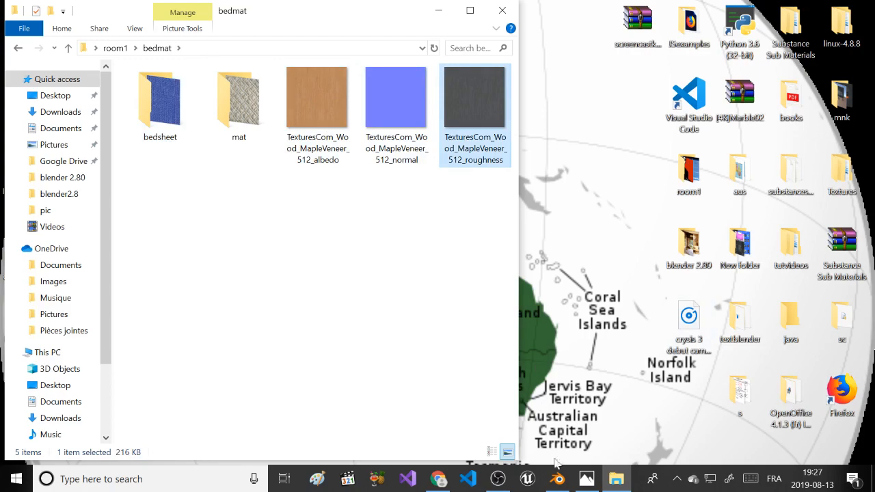
Bring Blender forward, glance at the reference picture pic.jpg, and place the bedmat folder window beside the Shader Editor's empty node area.
left_click(557, 478)
left_click(586, 478)
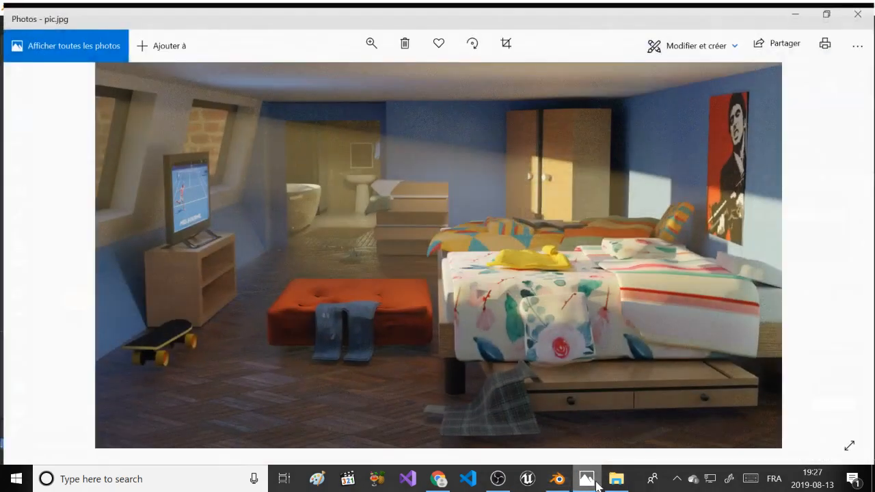
left_click(586, 479)
left_click(616, 478)
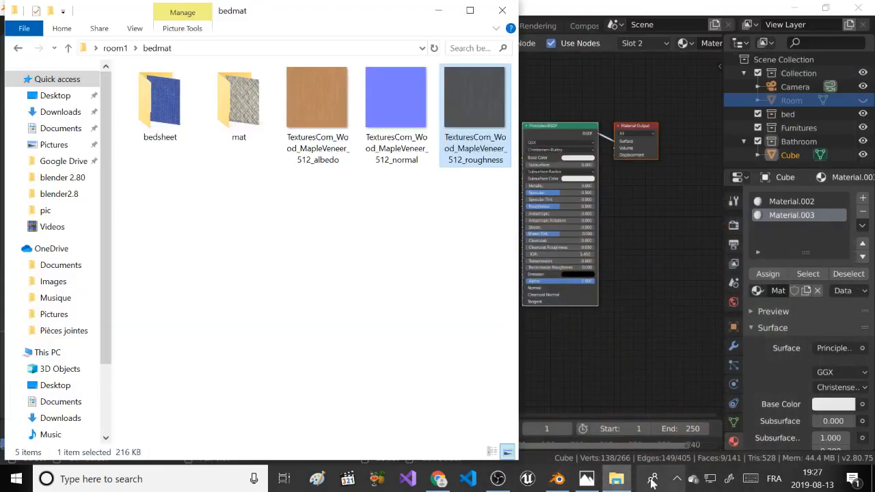
left_click_drag(336, 17, 122, 23)
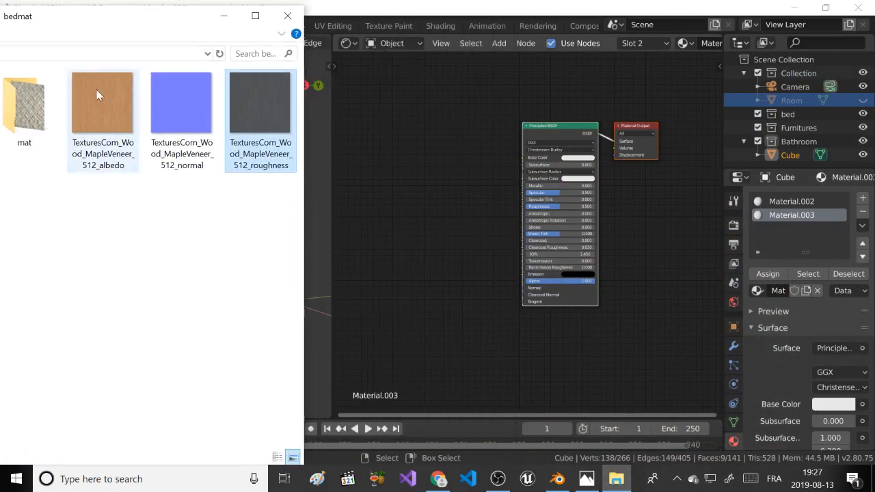
Try to add the MapleVeneer albedo image to the Material.003 node graph, and return the bed to Object Mode.
left_click_drag(102, 103, 398, 94)
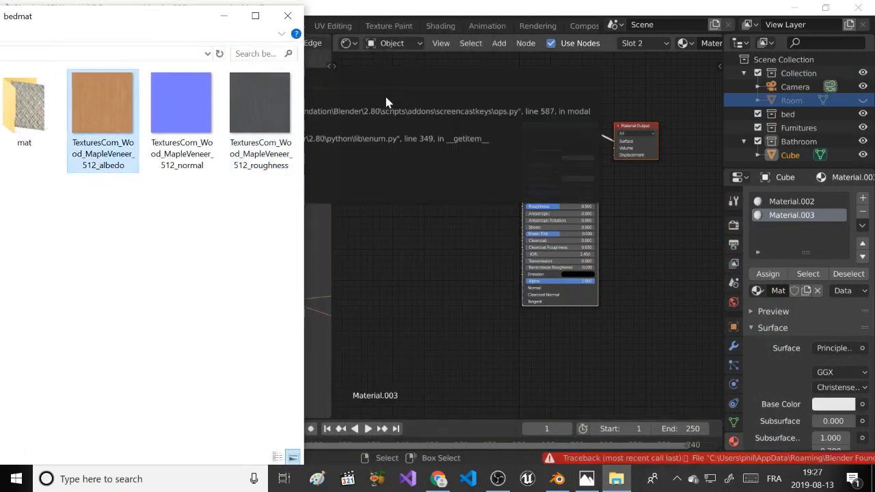
left_click(412, 232)
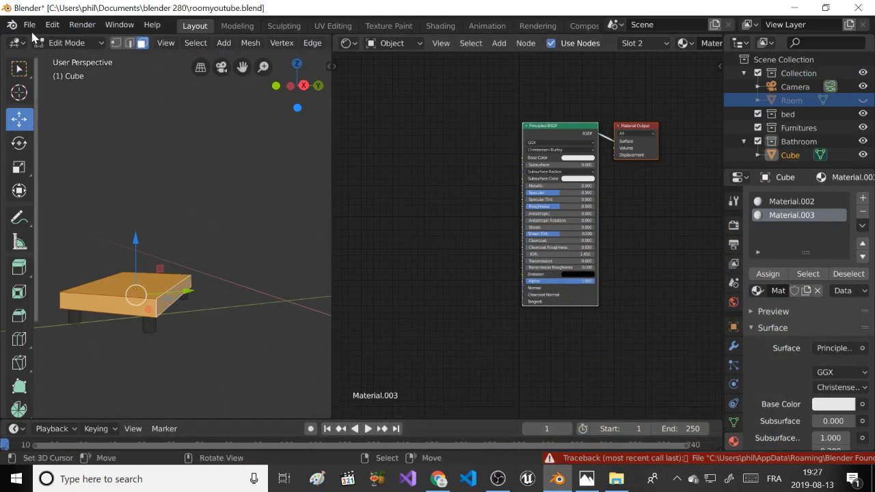
key("Tab")
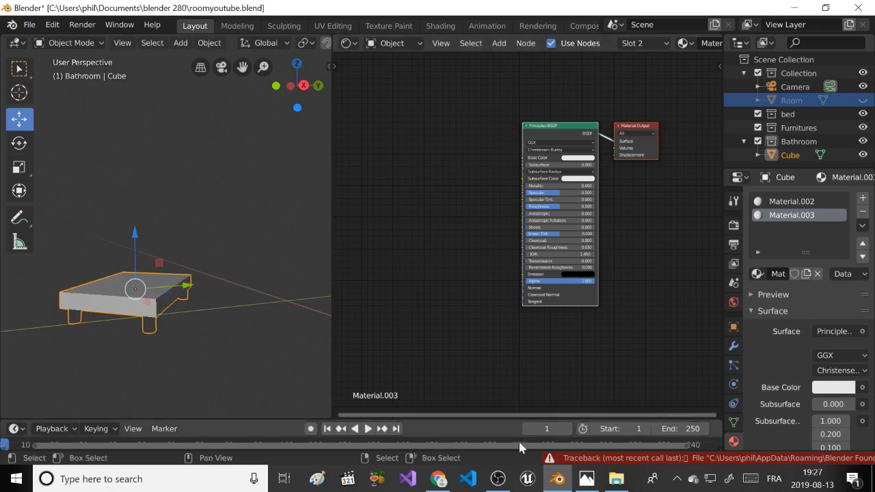
Add the MapleVeneer roughness image from the bedmat folder as a texture node, placed below and before the Principled BSDF.
mouse_move(610, 480)
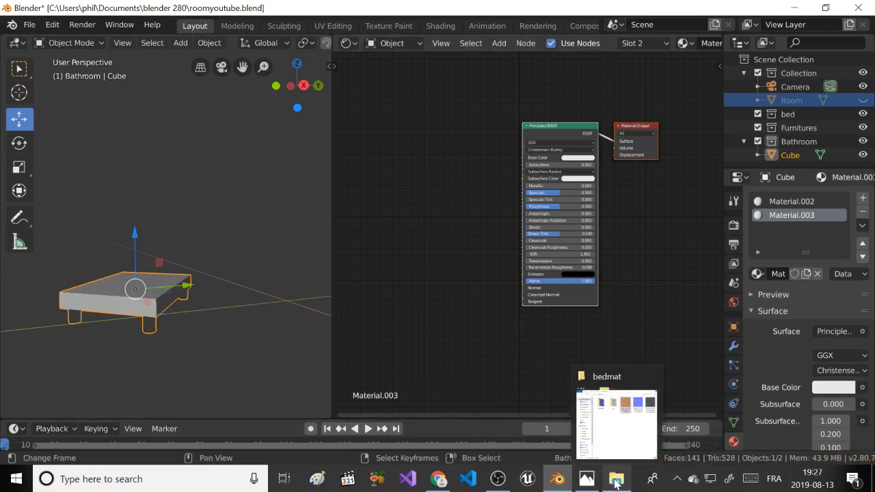
left_click(618, 417)
left_click_drag(231, 128, 499, 334)
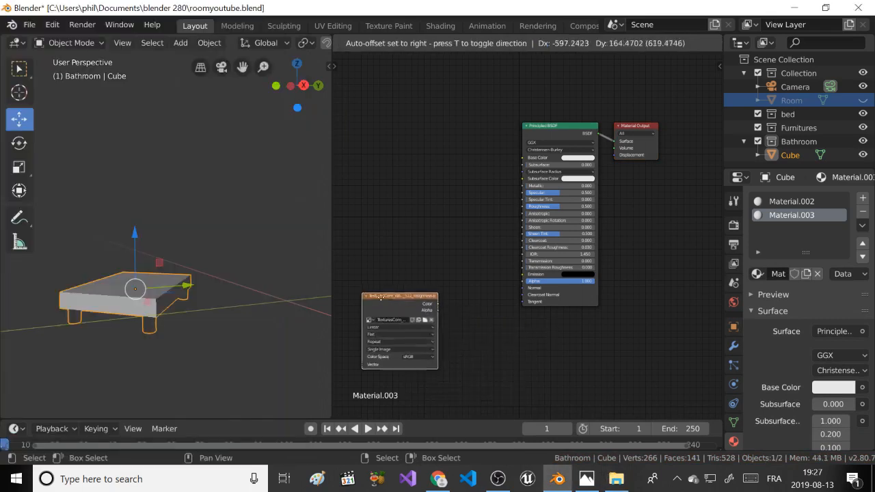
left_click(383, 298)
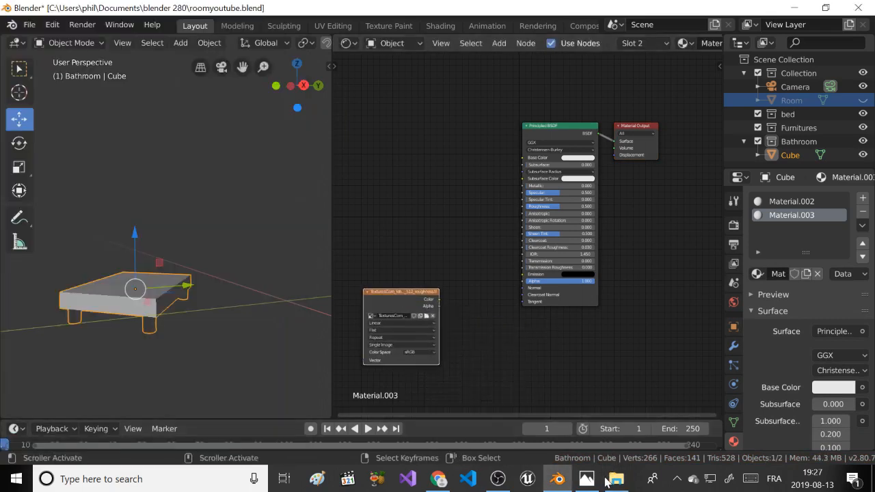
Add the MapleVeneer normal and albedo images as texture nodes stacked above the roughness node, and minimize the bedmat folder.
left_click(617, 478)
left_click(171, 121)
left_click_drag(172, 120, 363, 214)
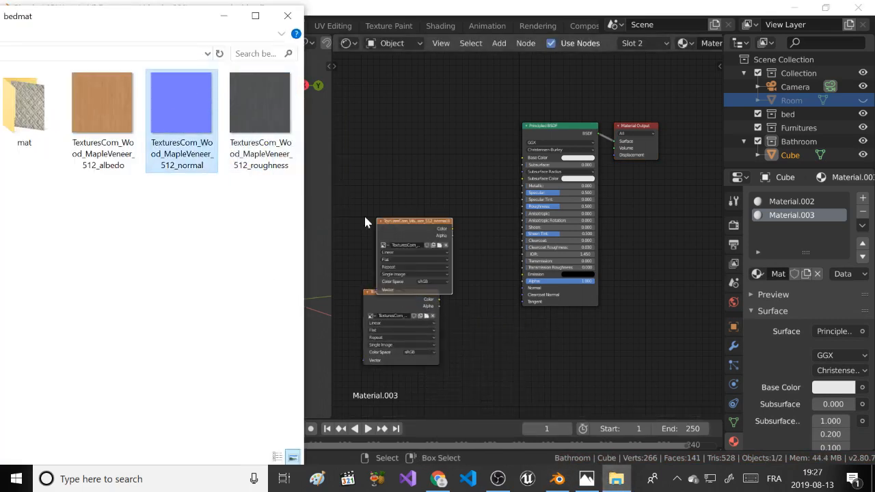
left_click(94, 127)
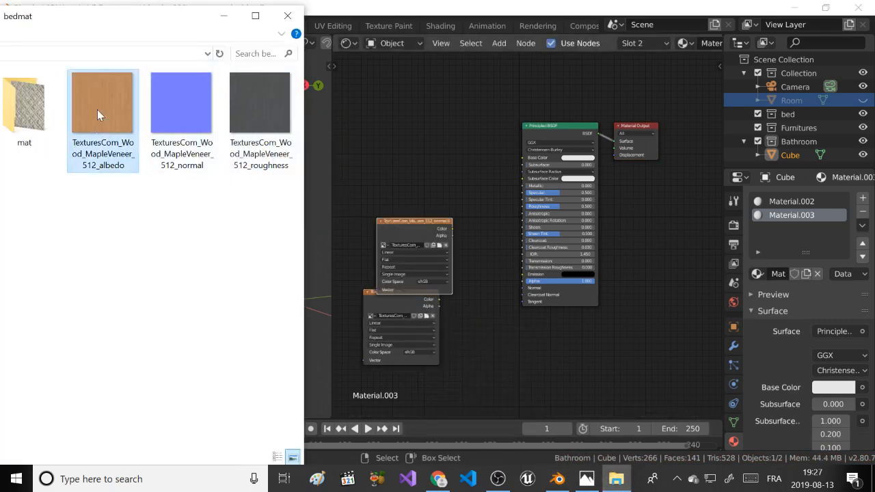
left_click_drag(97, 110, 398, 144)
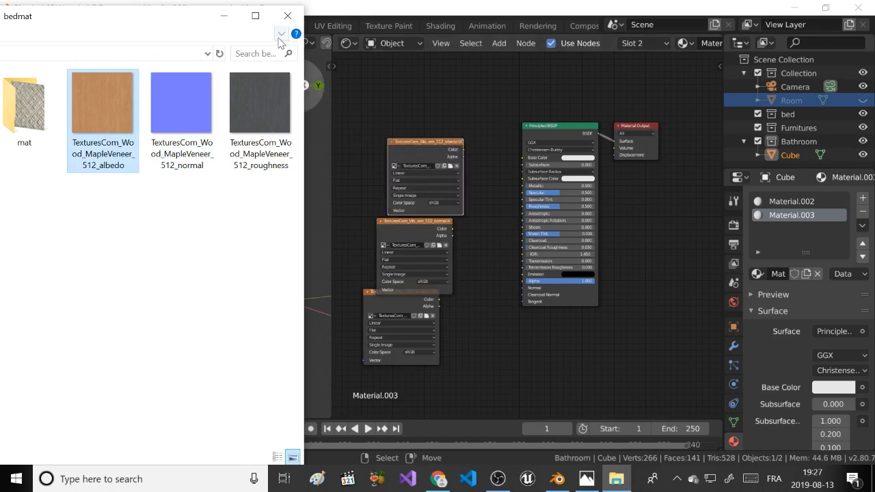
left_click(223, 16)
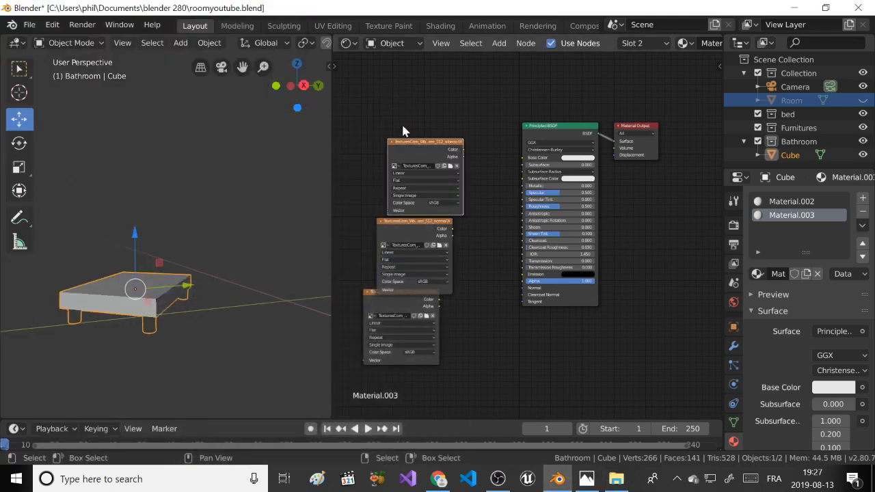
Space out the albedo and normal texture nodes, linking albedo Color to Base Color and normal-texture Color to Roughness.
left_click(420, 113)
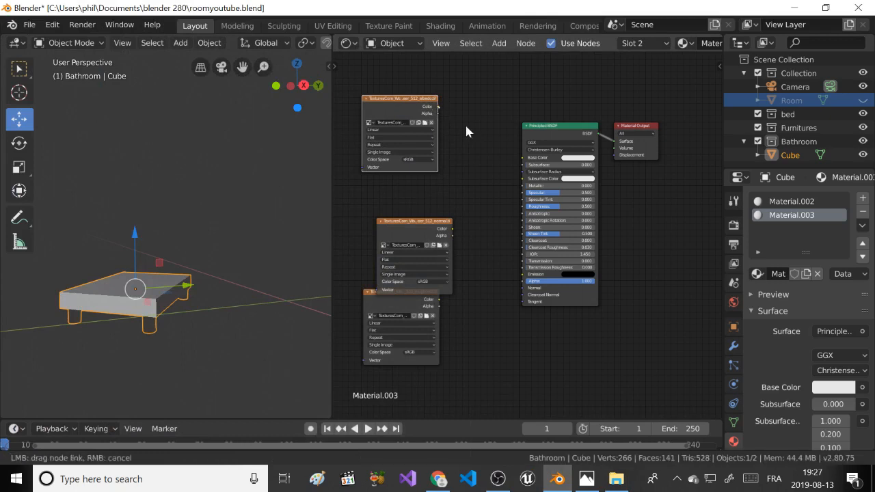
left_click_drag(466, 132, 524, 157)
left_click_drag(418, 227, 523, 206)
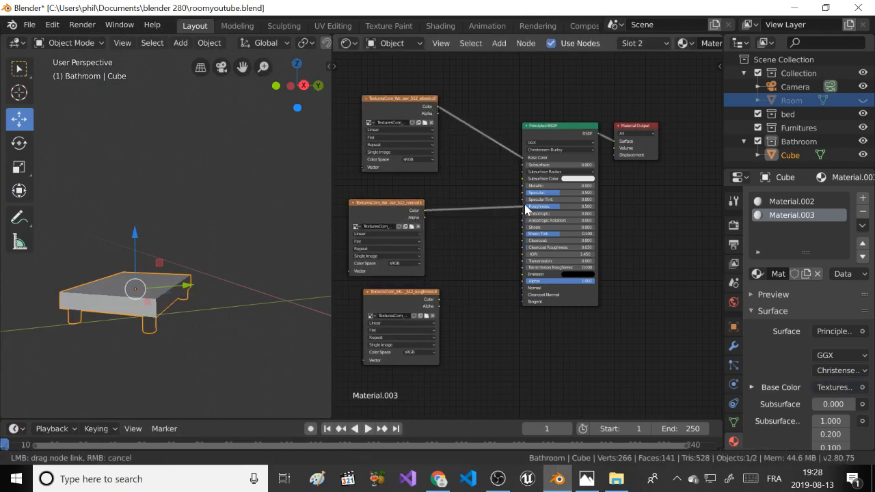
Add a Bump node between the roughness texture node and the Principled BSDF.
key("shift+a")
left_click(478, 308)
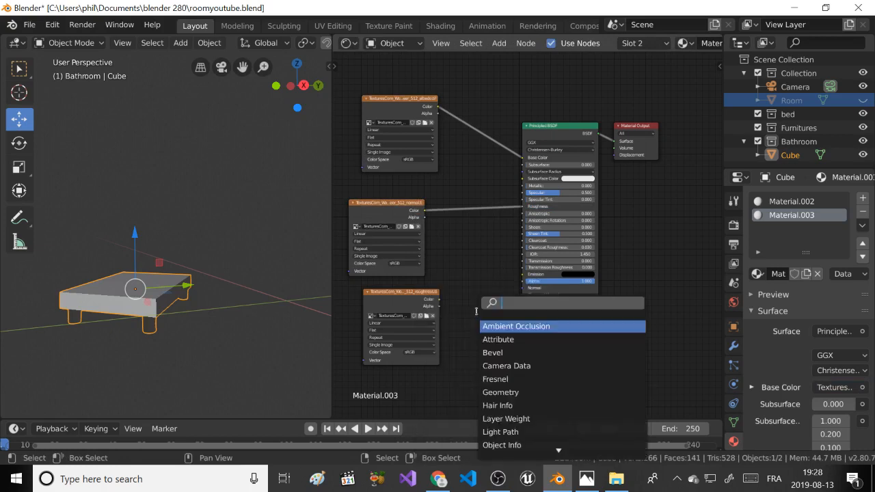
type("bump")
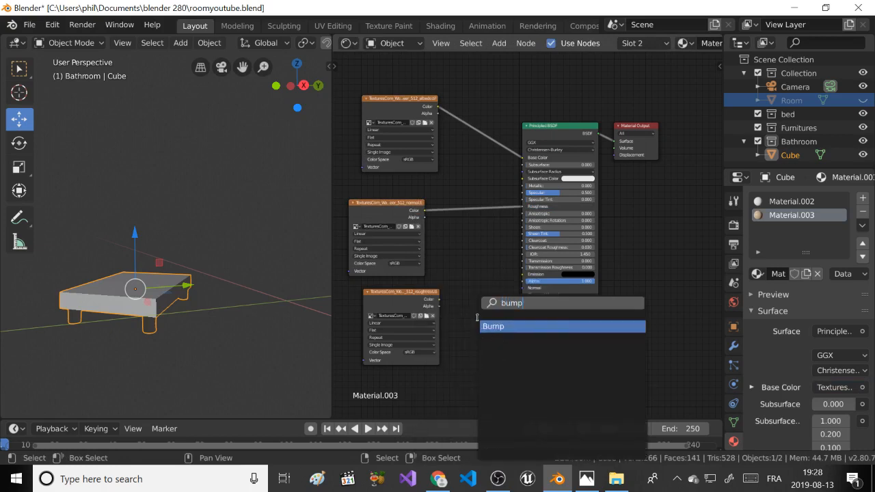
left_click(507, 327)
left_click(492, 301)
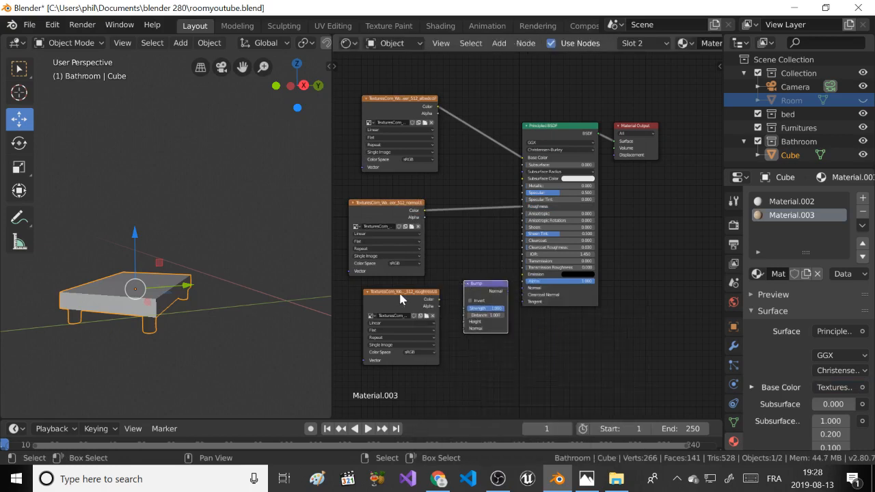
Link the Bump node's Normal output to the Principled BSDF's Normal, and the roughness texture's Color to the Bump Height.
left_click_drag(400, 297, 375, 301)
left_click_drag(507, 295, 524, 288)
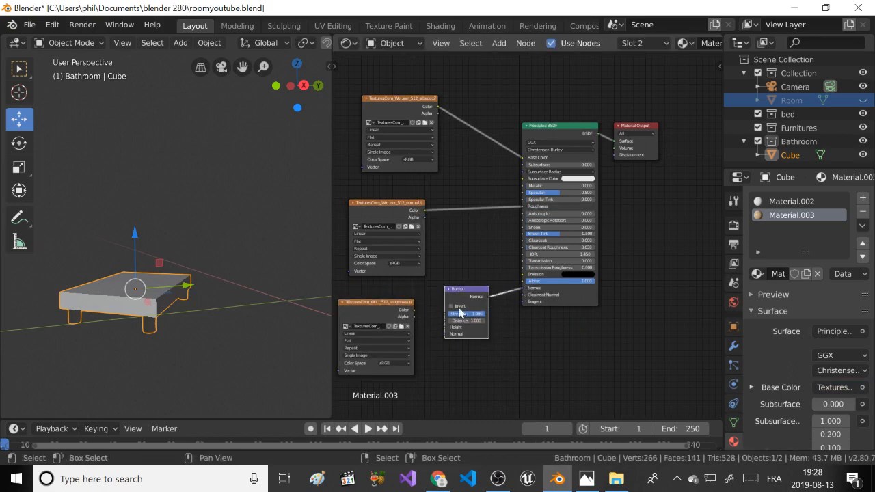
left_click_drag(412, 309, 446, 327)
Add a Mapping node ahead of the image textures and link its Vector output to the albedo texture's Vector input.
scroll(395, 235, "down", 3)
middle_click_drag(430, 232, 578, 231)
key("shift+a")
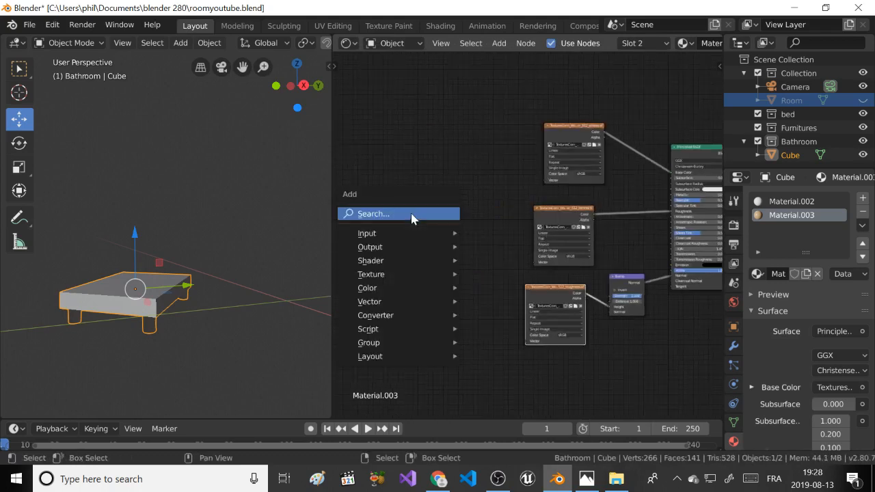
left_click(412, 214)
type("mapp")
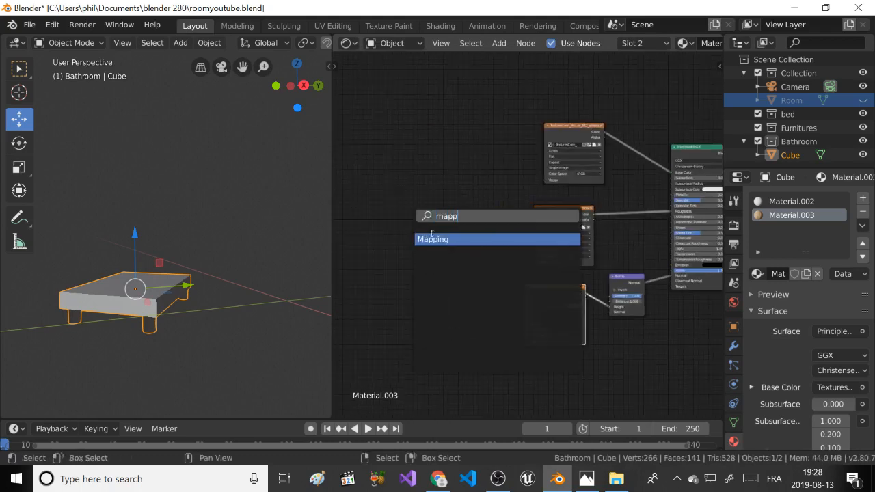
left_click(442, 238)
left_click(445, 193)
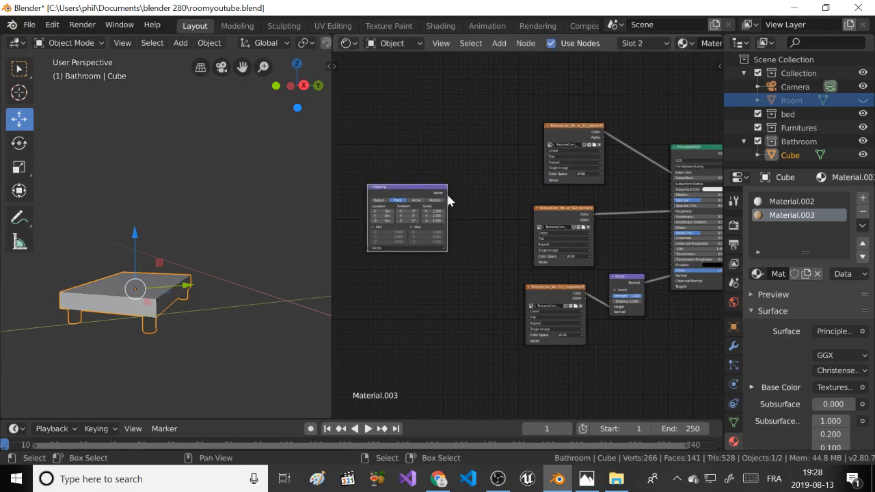
left_click_drag(446, 193, 547, 181)
left_click(502, 482)
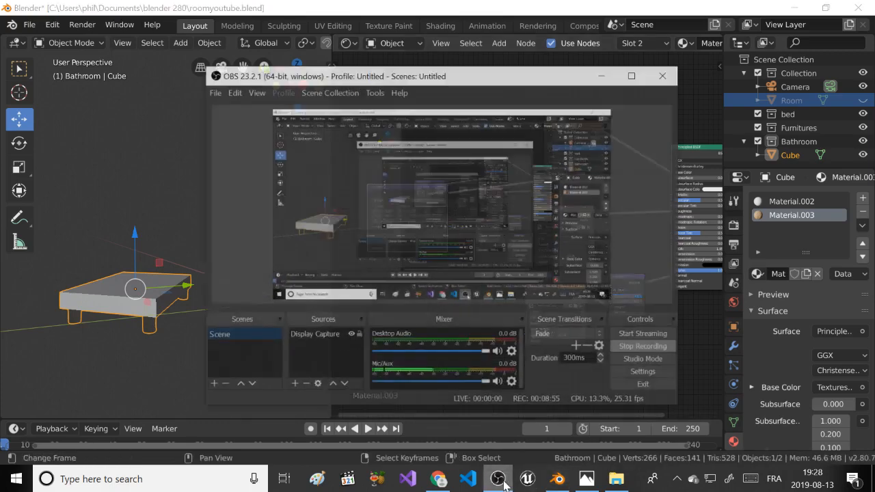
left_click(502, 480)
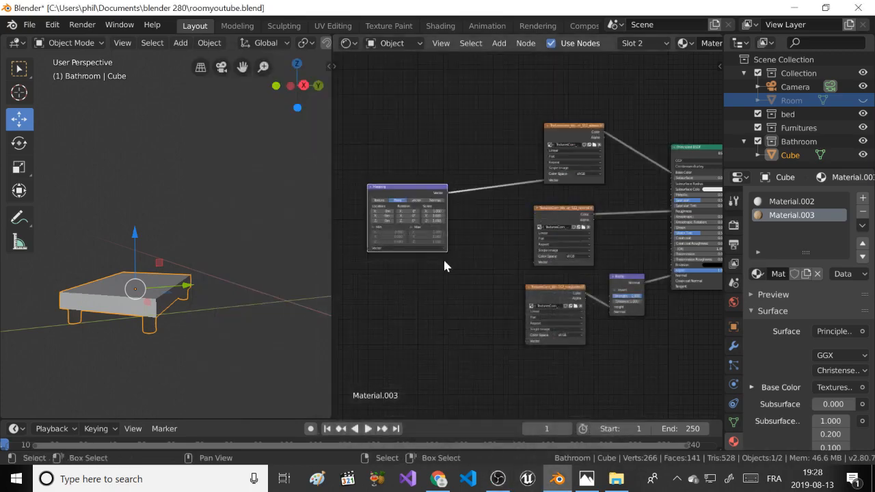
Link the Mapping node's Vector output to the Vector inputs of the normal and roughness texture nodes.
left_click_drag(448, 196, 536, 265)
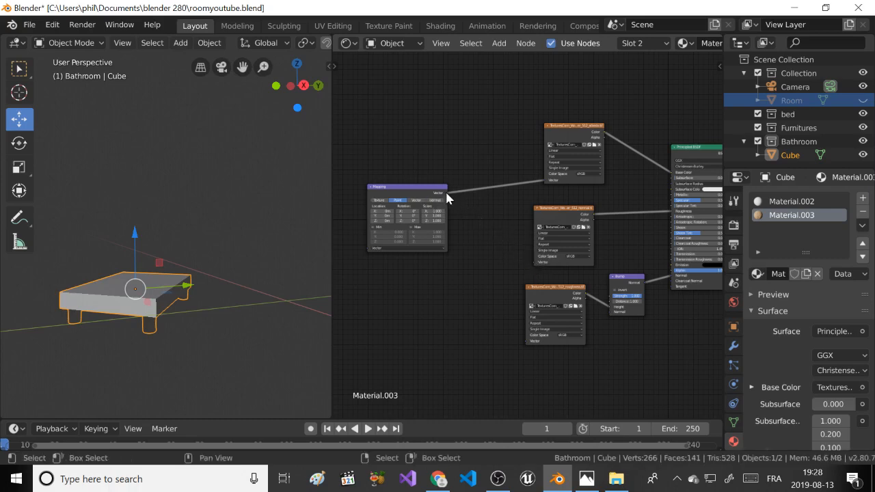
left_click_drag(446, 192, 535, 263)
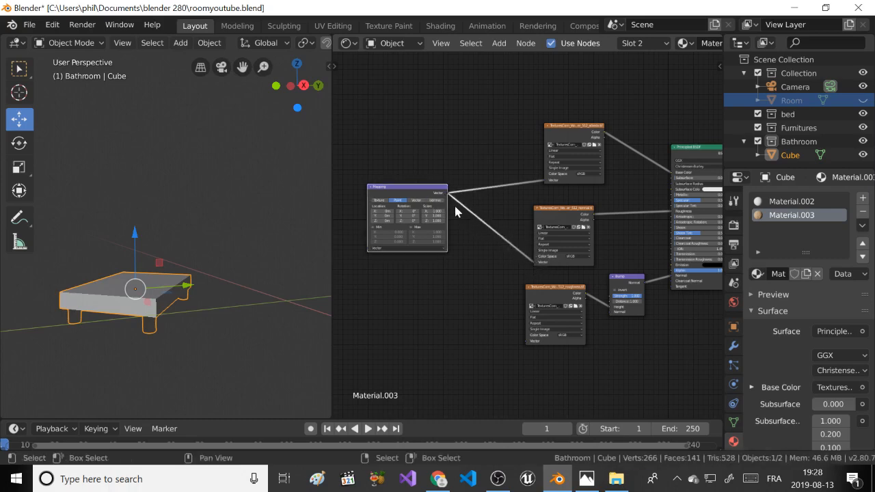
left_click_drag(448, 193, 526, 340)
Add a Texture Coordinate node ahead of the Mapping node and link its UV output to the Mapping Vector input.
scroll(455, 225, "down", 1)
middle_click_drag(448, 215, 550, 212)
key("shift+a")
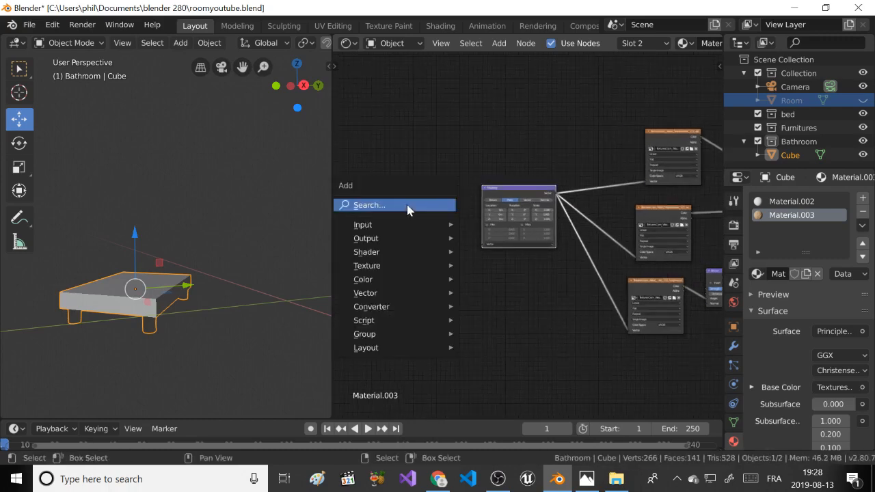
left_click(407, 204)
type("text")
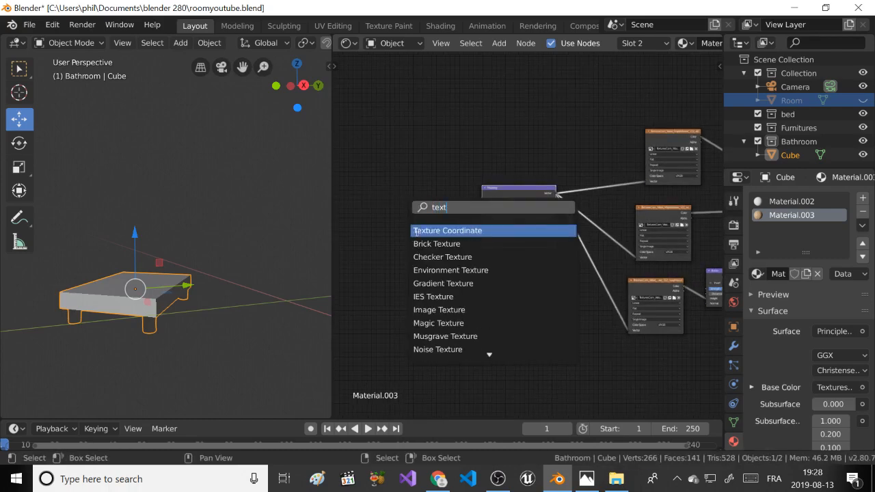
key("Return")
left_click(378, 192)
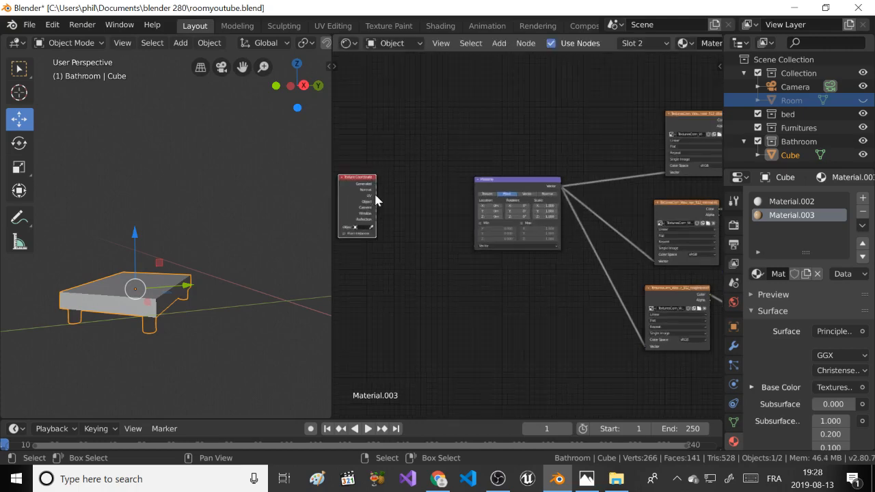
left_click_drag(375, 200, 476, 244)
Apply the object transform to the bed.
middle_click_drag(173, 244, 2, 313)
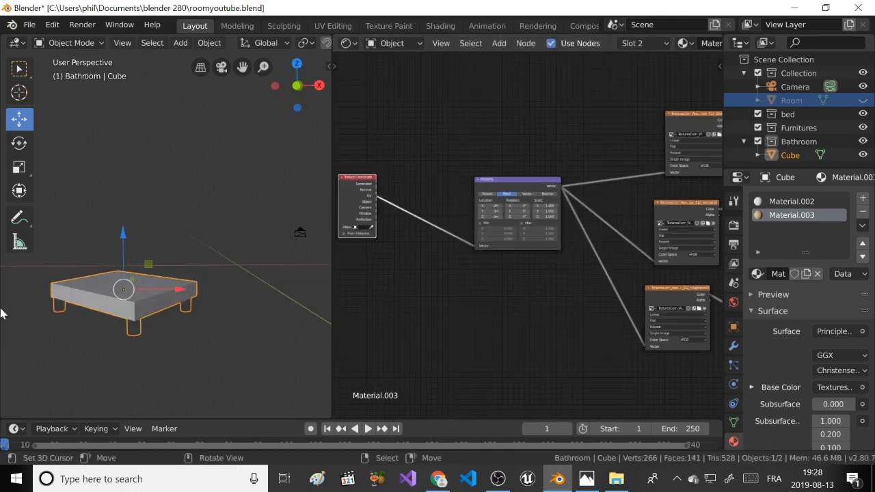
key("ctrl+a")
left_click(101, 301)
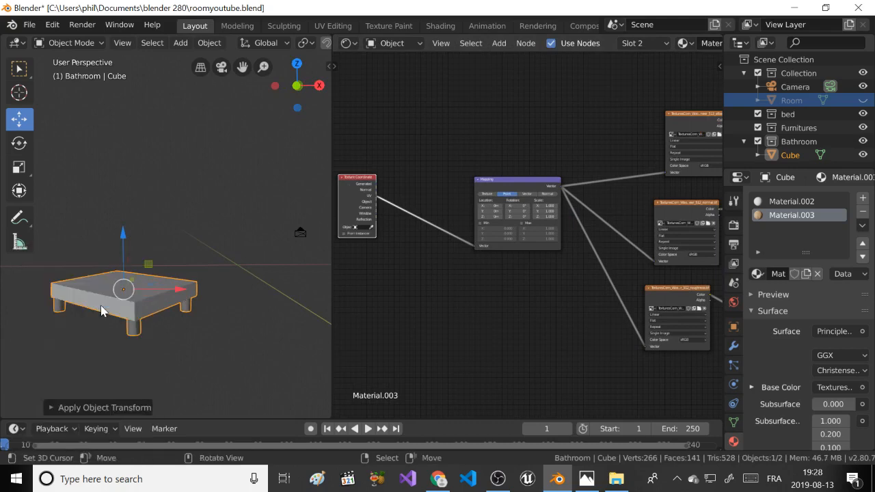
UV unwrap all faces of the bed mesh.
key("Tab")
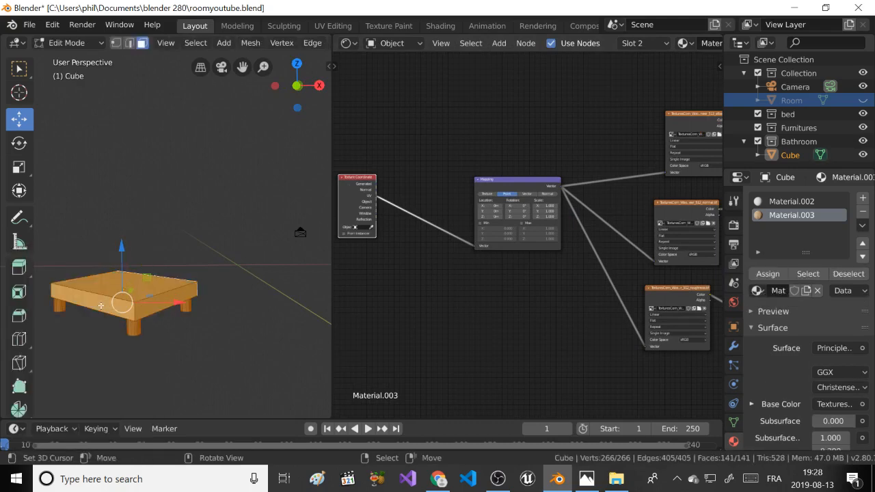
key("u")
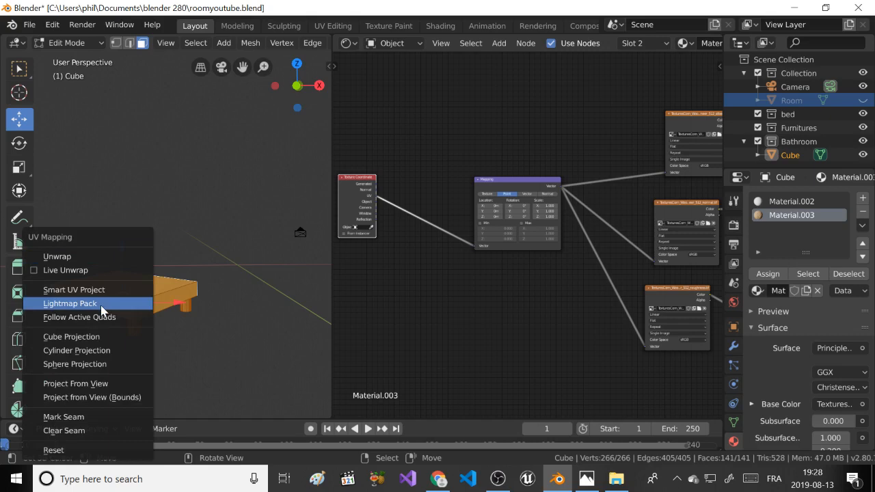
left_click(76, 256)
key("Tab")
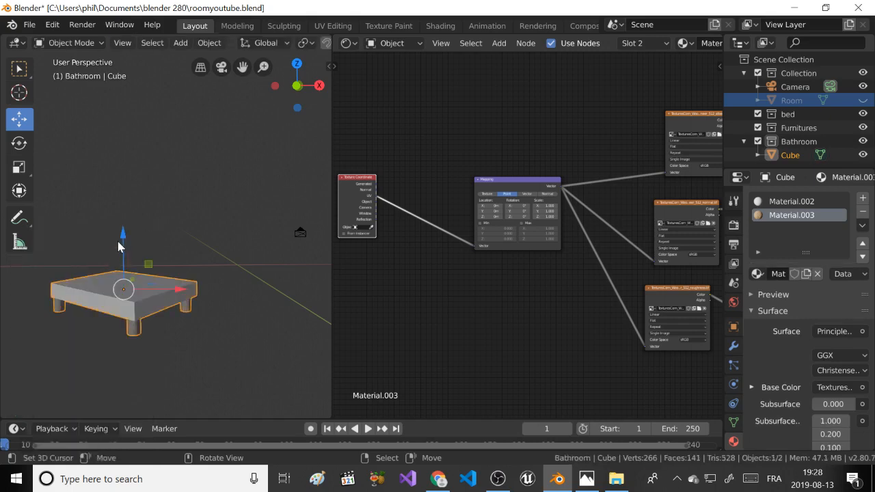
Set the Base Color of Material.002, the bed legs' material, to black.
left_click(775, 201)
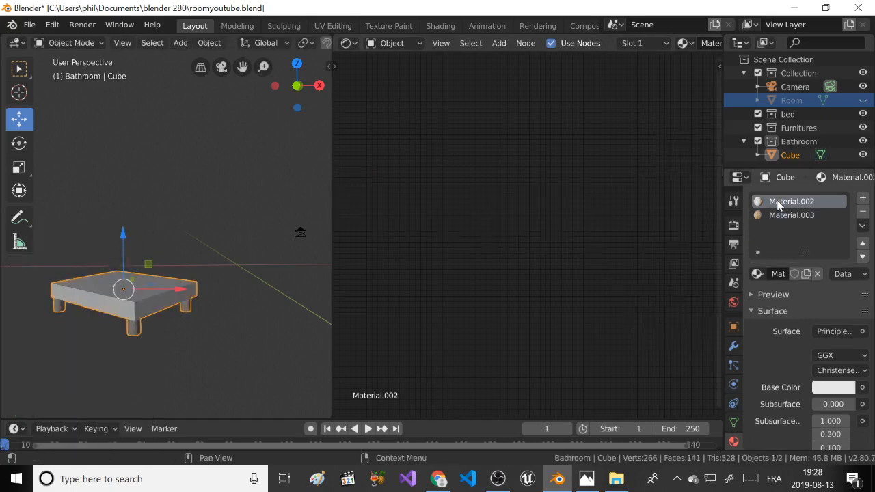
scroll(647, 228, "down", 6)
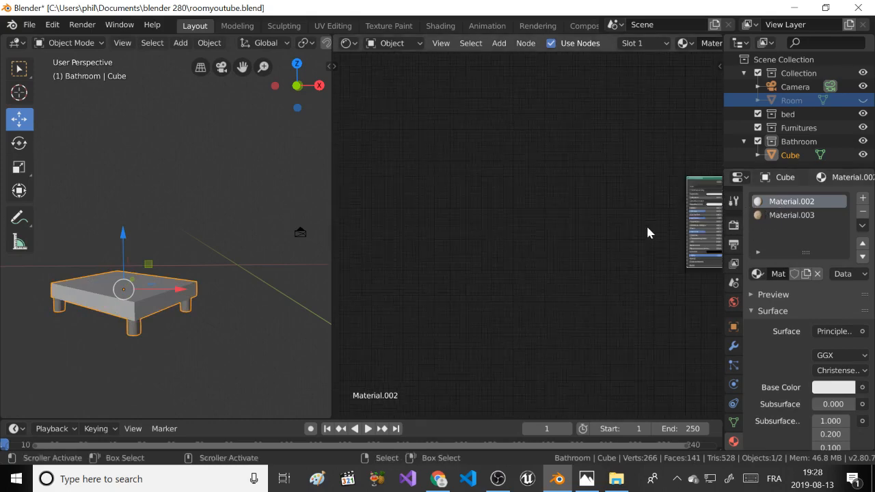
scroll(648, 225, "up", 4)
middle_click_drag(649, 223, 479, 273)
scroll(479, 274, "up", 2)
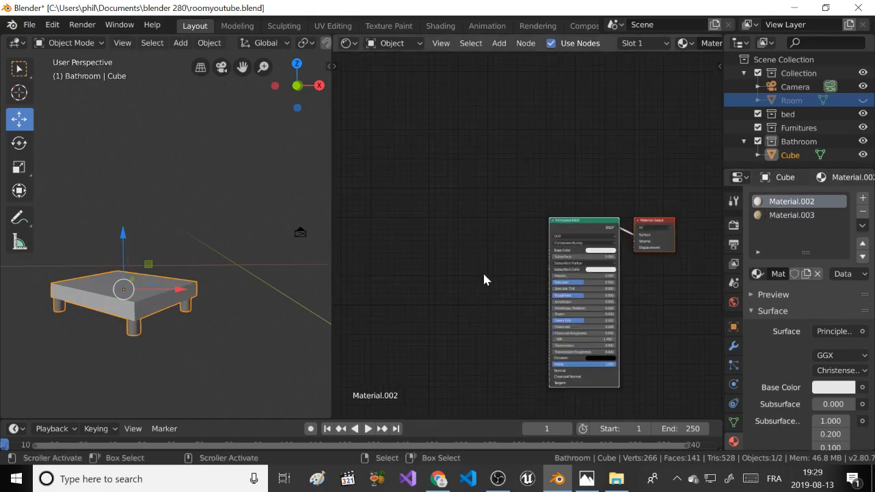
middle_click_drag(546, 250, 479, 213)
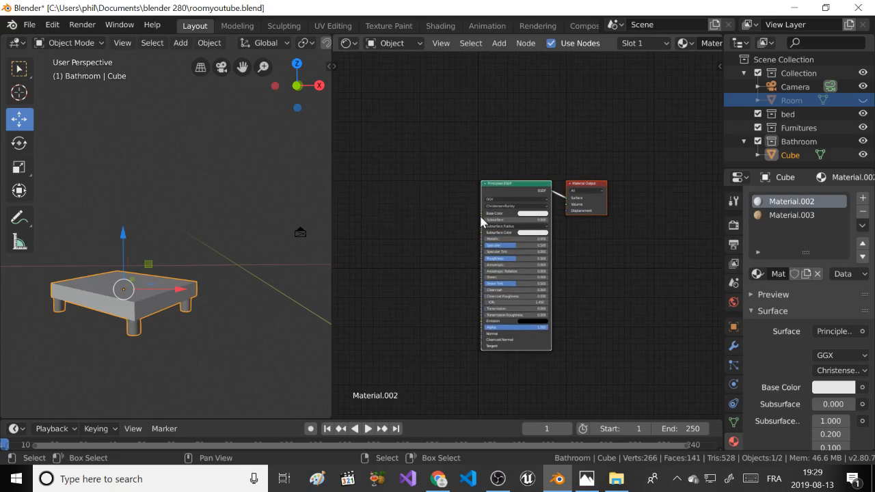
left_click(532, 214)
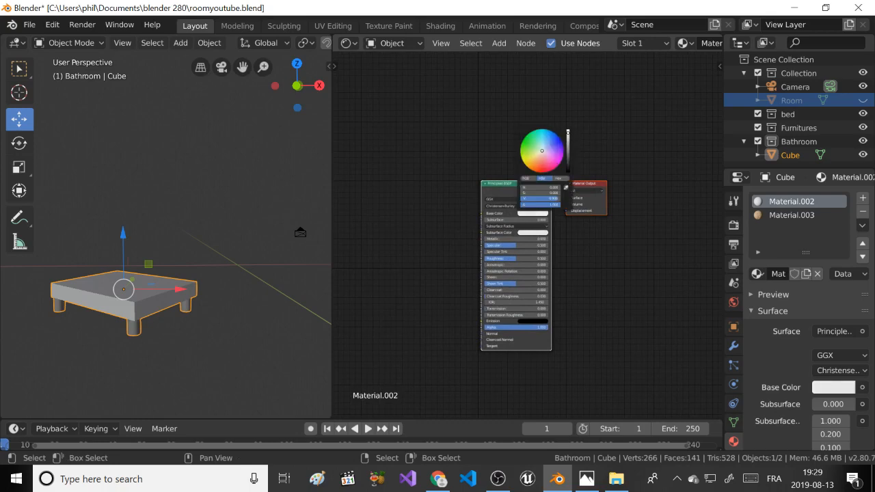
left_click_drag(567, 132, 568, 172)
Set the Specular of Material.002 to 0.782 and its Roughness to 0.373.
scroll(448, 250, "up", 1)
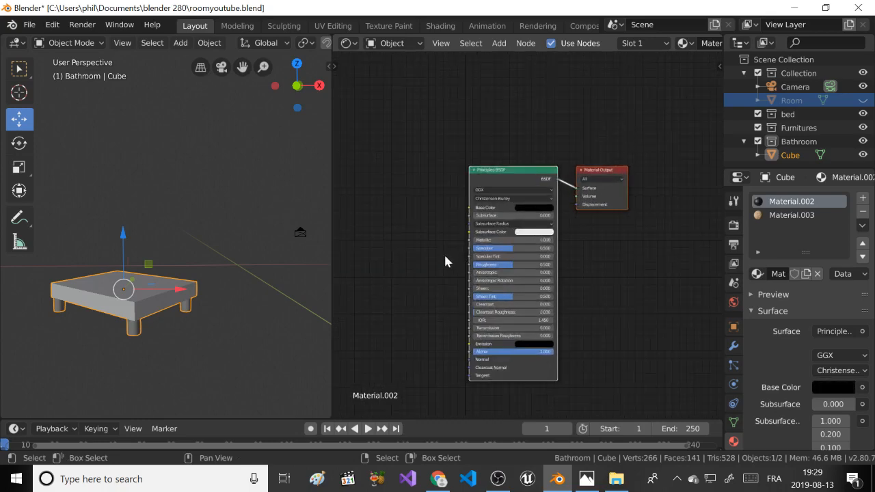
scroll(447, 260, "up", 1)
left_click_drag(519, 252, 544, 252)
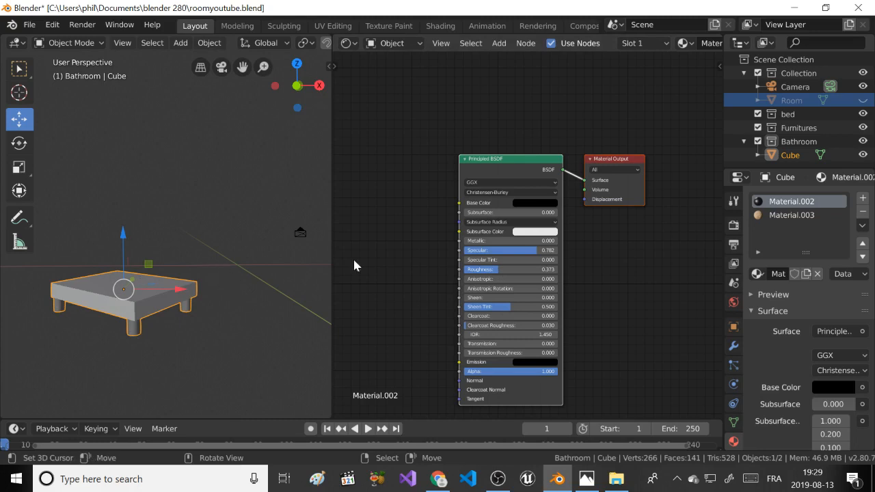
Unhide the Room object and preview the bed inside it with Rendered viewport shading.
left_click(862, 103)
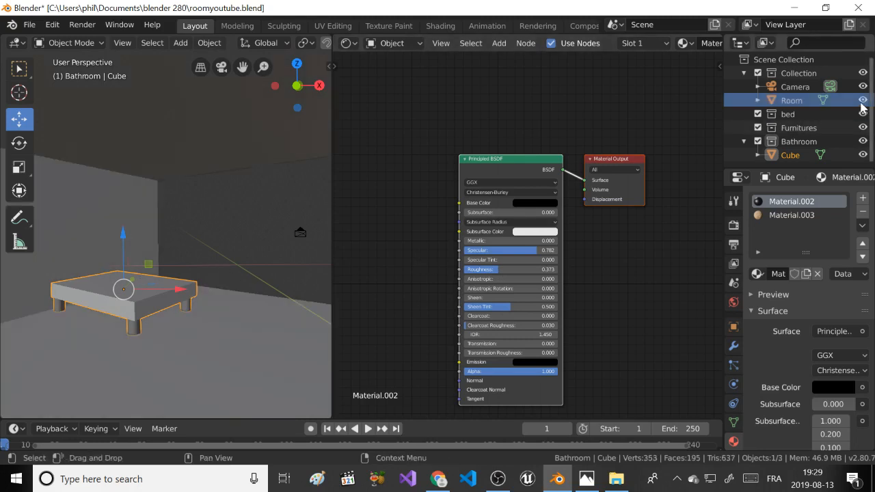
middle_click_drag(226, 205, 136, 205)
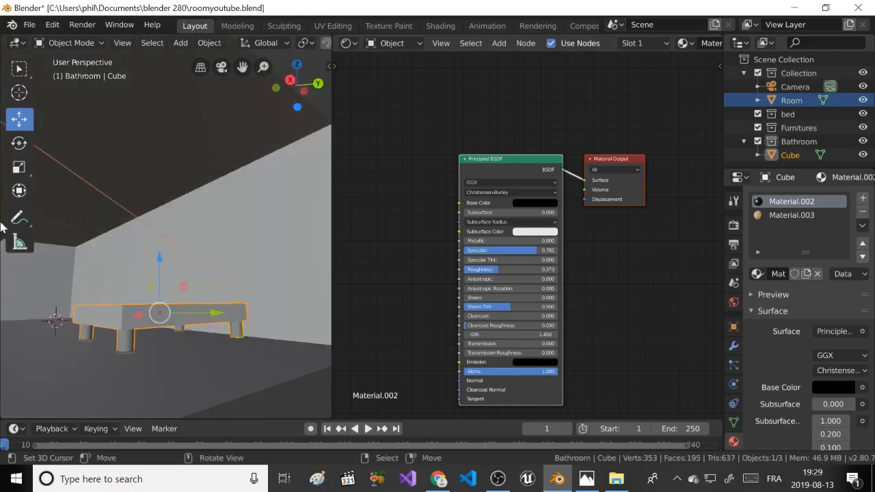
mouse_move(148, 264)
middle_mouse_down()
mouse_move(119, 272)
mouse_move(143, 294)
middle_mouse_up()
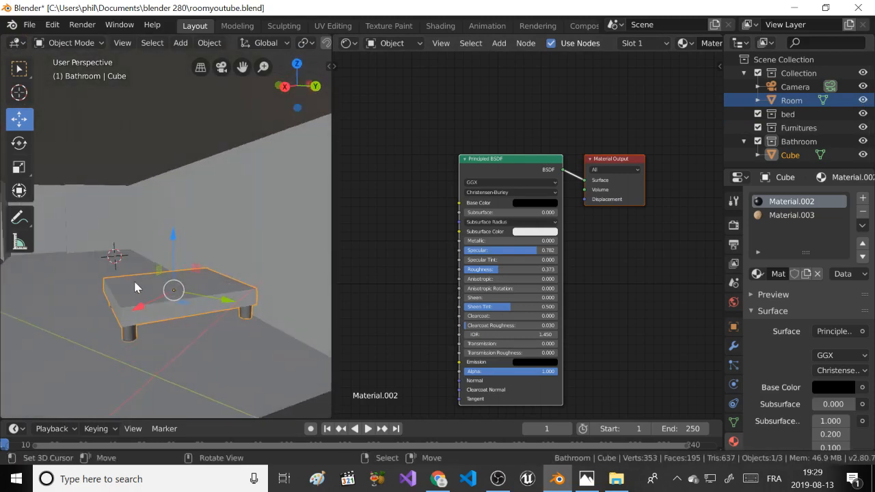
key("z")
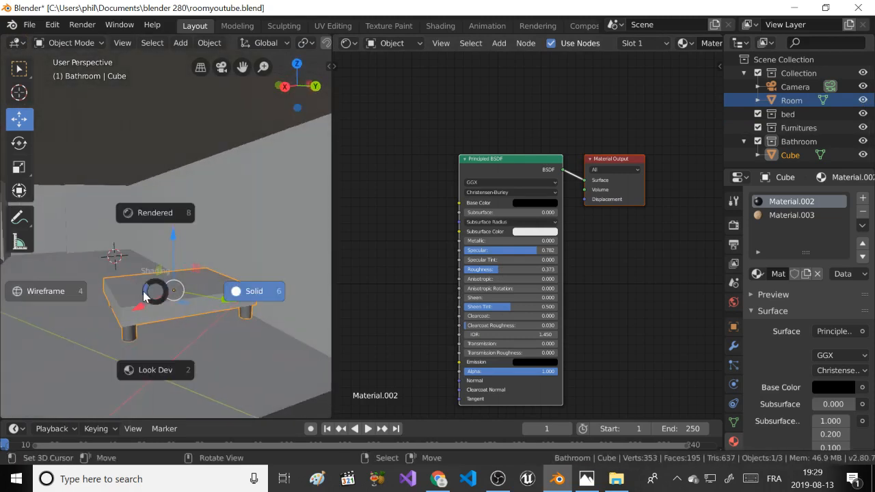
left_click(166, 213)
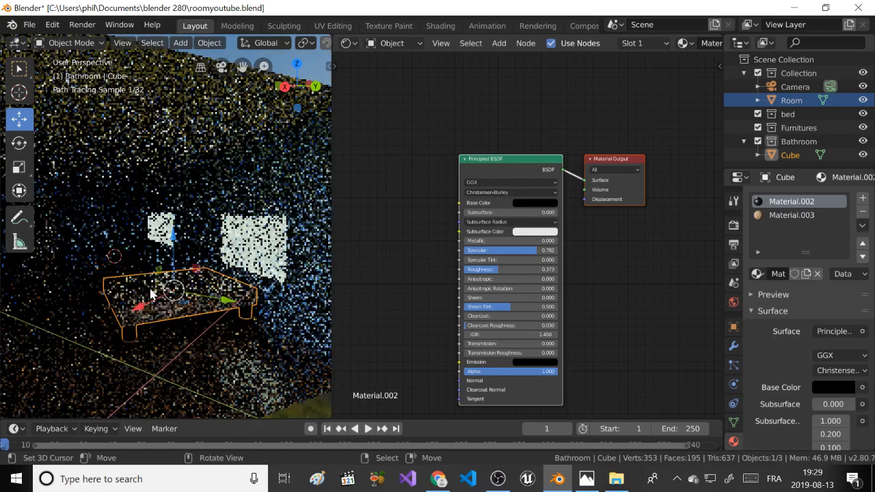
scroll(145, 293, "up", 1)
scroll(153, 266, "up", 1)
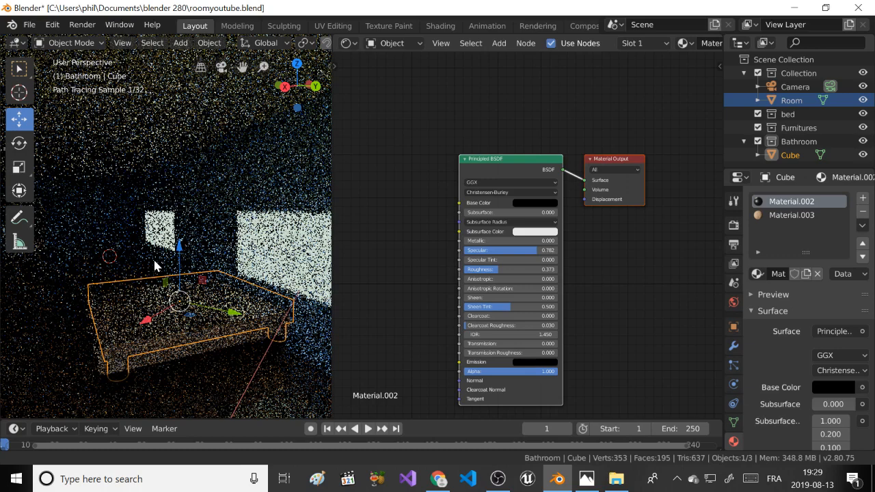
left_click(120, 305)
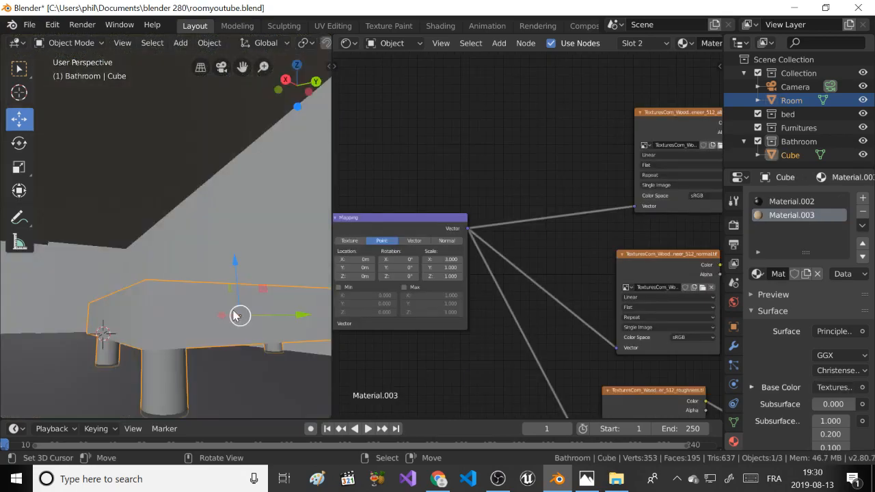
Switch the viewport to Look Dev shading, widen it, and inspect the bed's wood texture and legs from several angles.
key("z")
left_click(321, 332)
left_click_drag(331, 282, 605, 269)
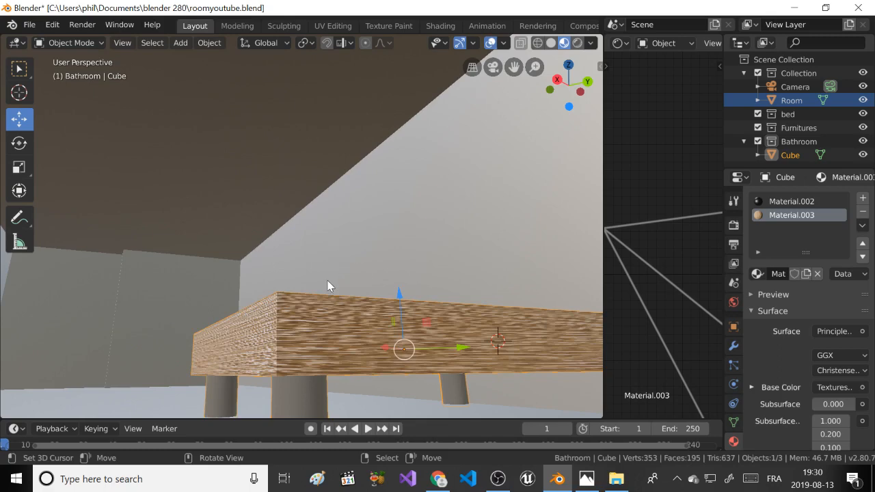
scroll(328, 285, "down", 2)
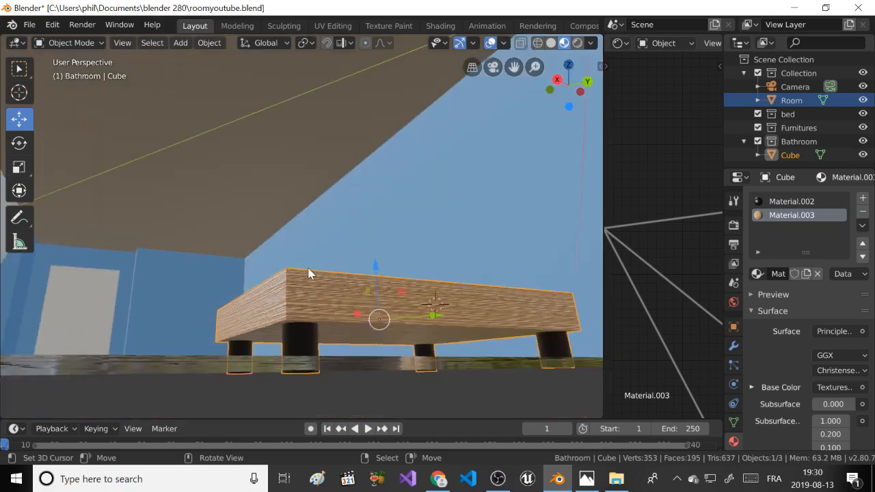
middle_click_drag(323, 263, 528, 132)
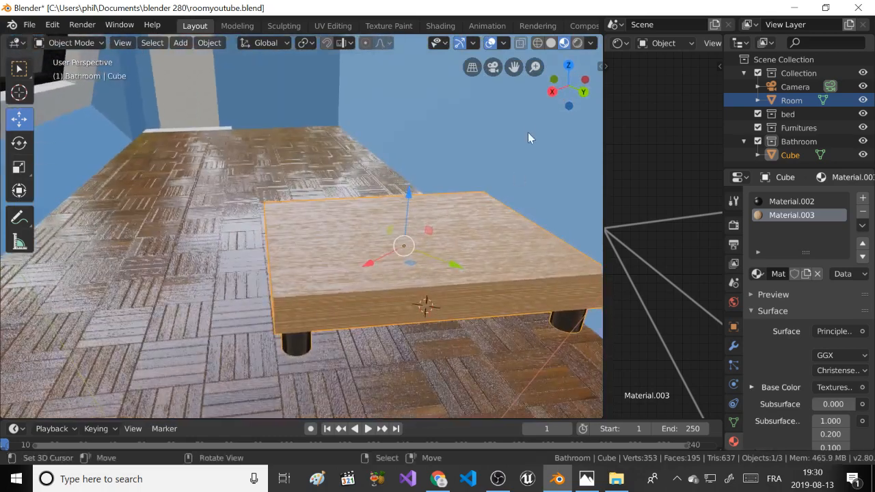
Preview the bed in Rendered shading, return to Solid shading, and narrow the 3D viewport to reveal more of the node editor.
left_click(499, 479)
left_click(499, 480)
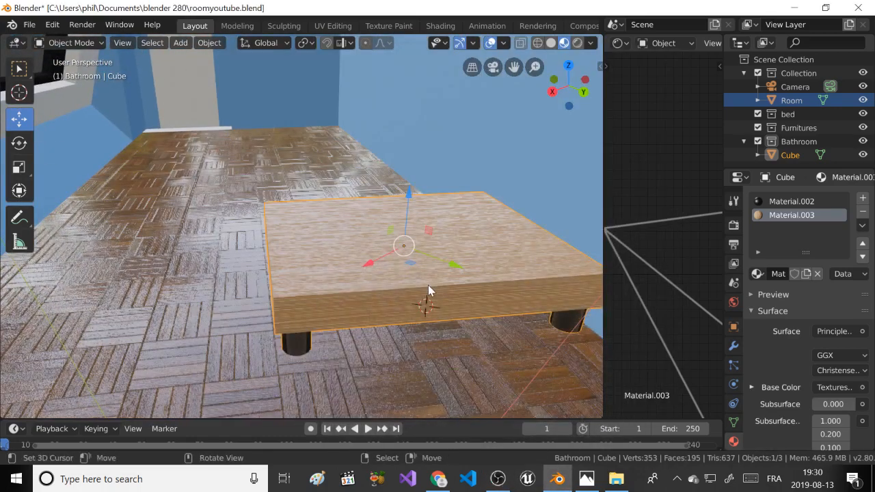
left_click(577, 43)
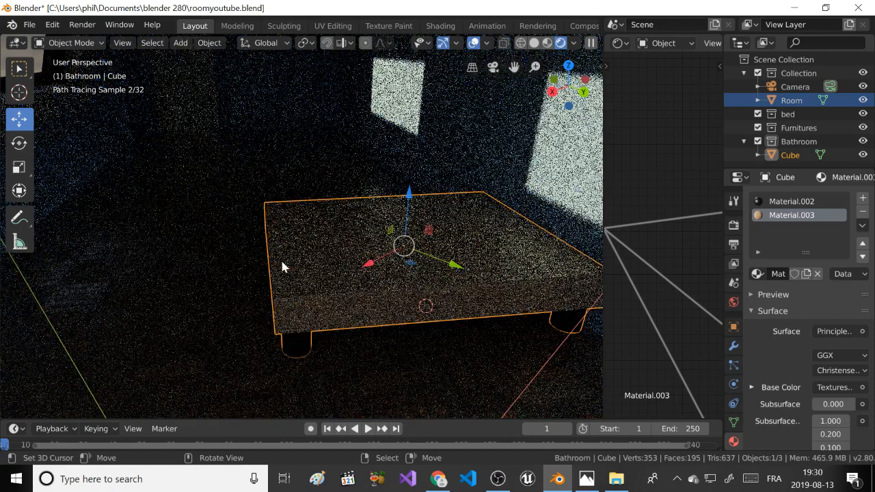
key("z")
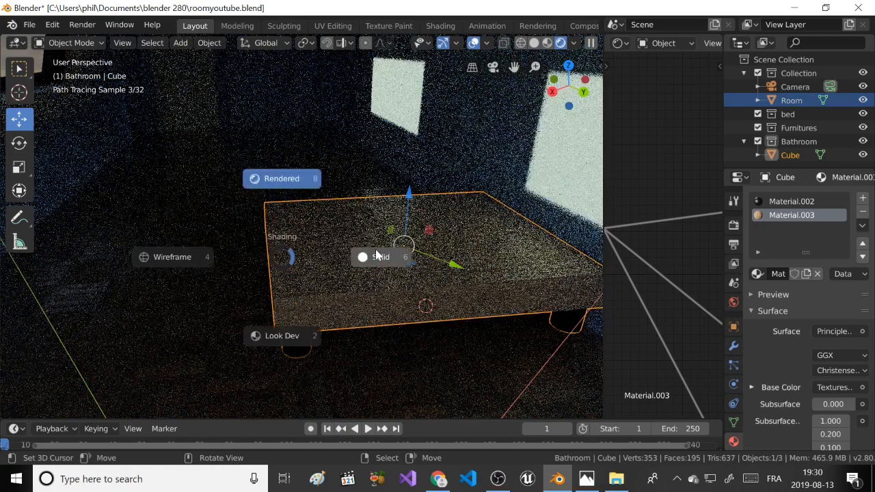
left_click(375, 256)
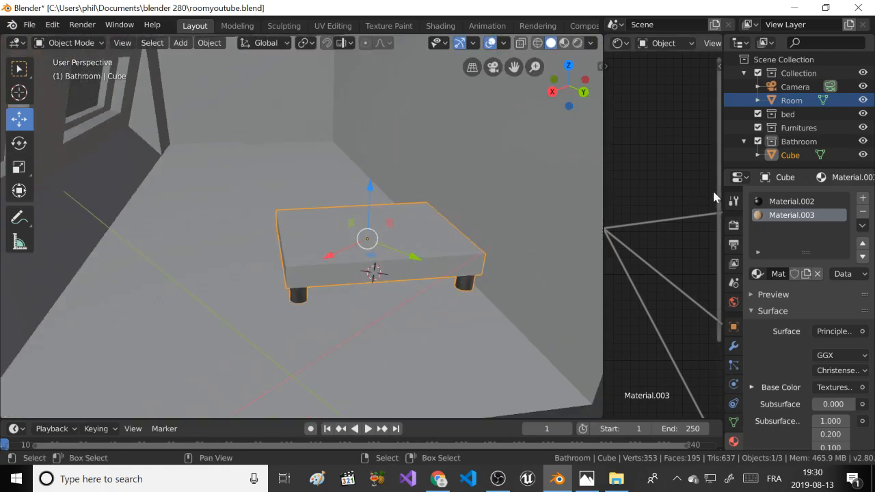
left_click_drag(603, 204, 450, 216)
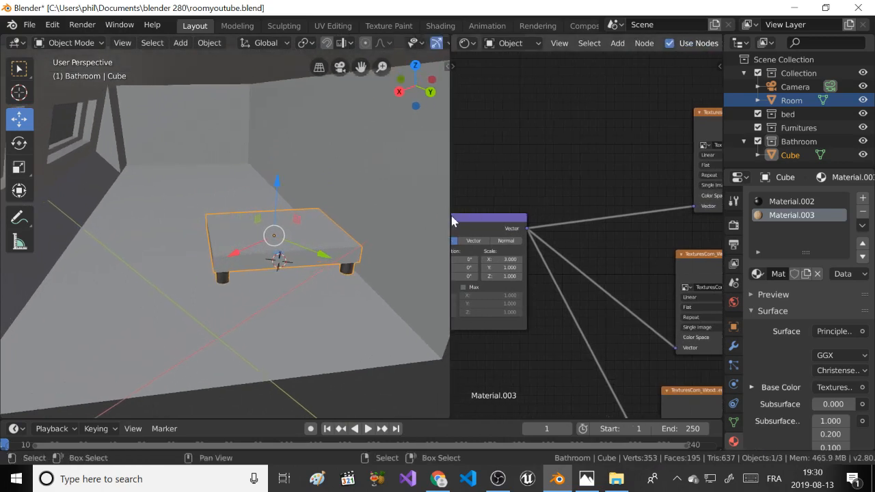
Rename the Cube object to bed and move it from the Bathroom collection into the bed collection.
double_click(789, 154)
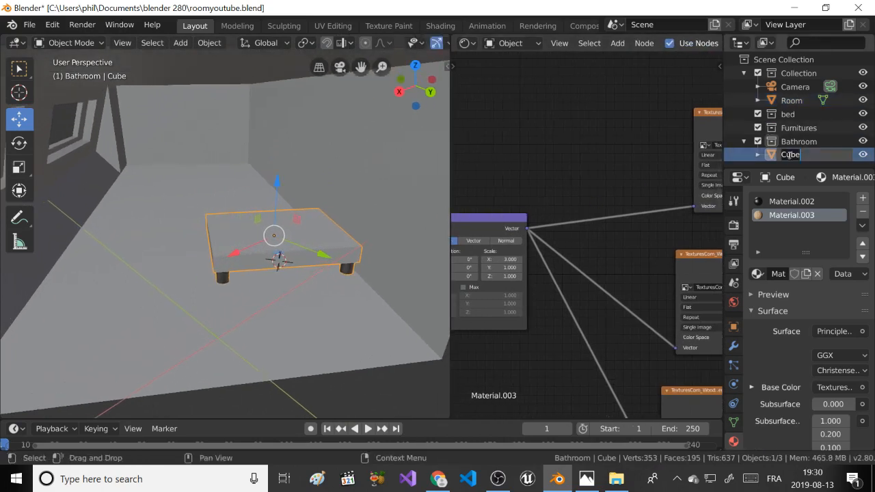
type("bed")
key("Return")
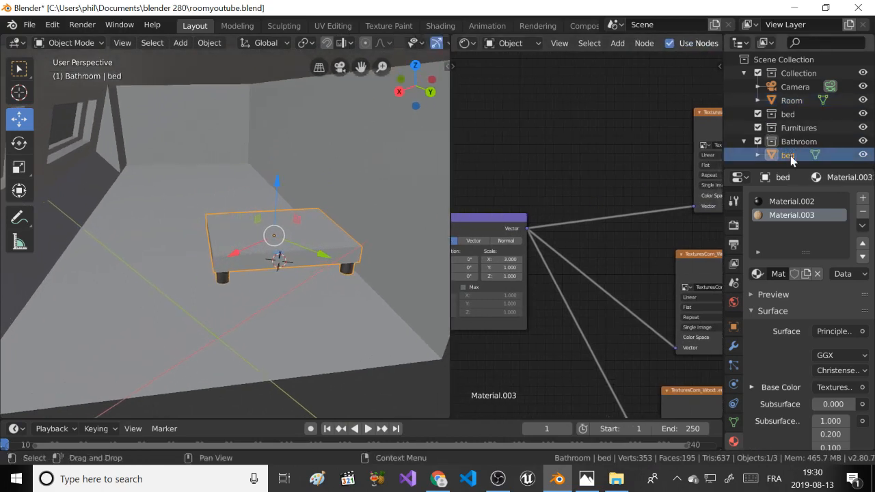
left_click_drag(790, 159, 766, 118)
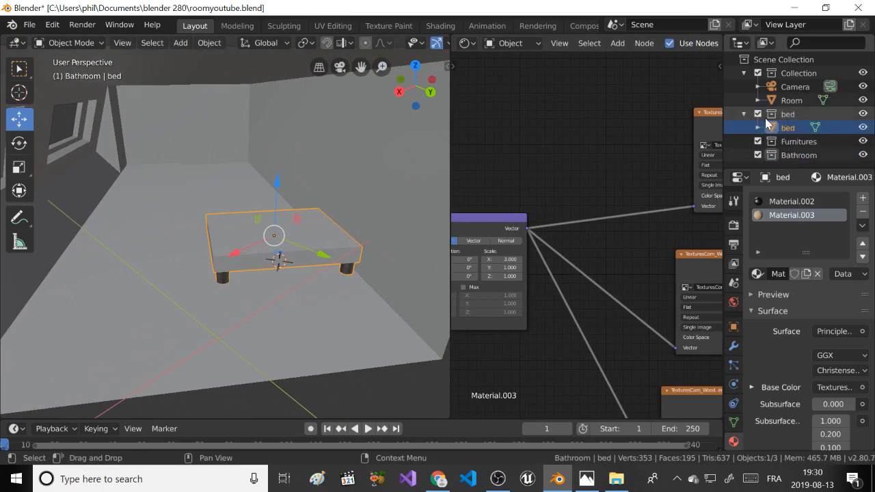
left_click(757, 114)
left_click(757, 114)
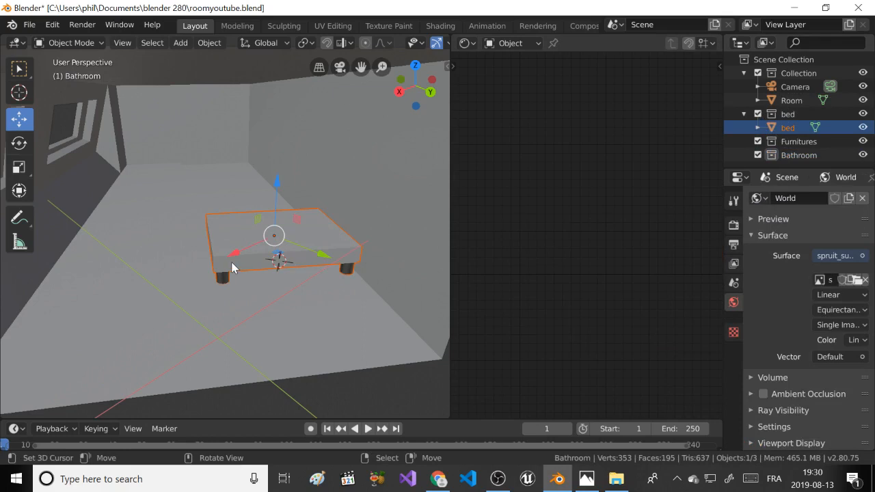
Shift the bed slightly along the room floor, then raise it a little while checking through the camera view.
left_click_drag(317, 255, 320, 259)
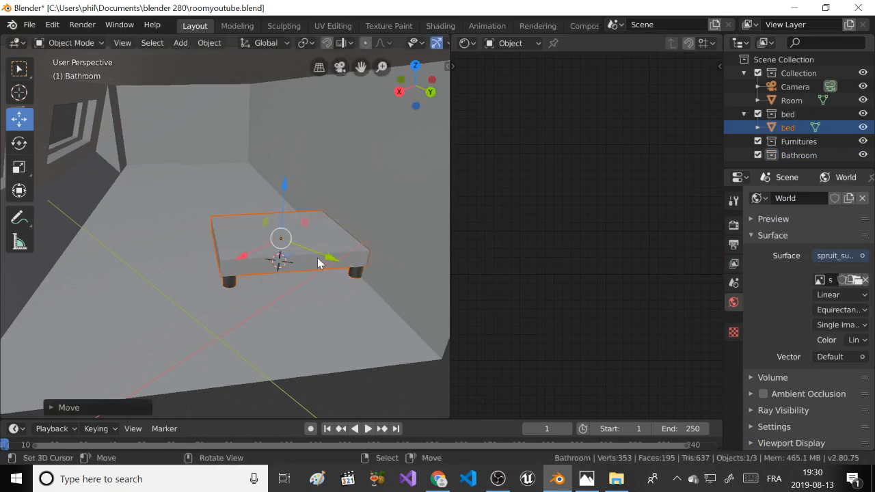
key("g")
left_click(241, 250)
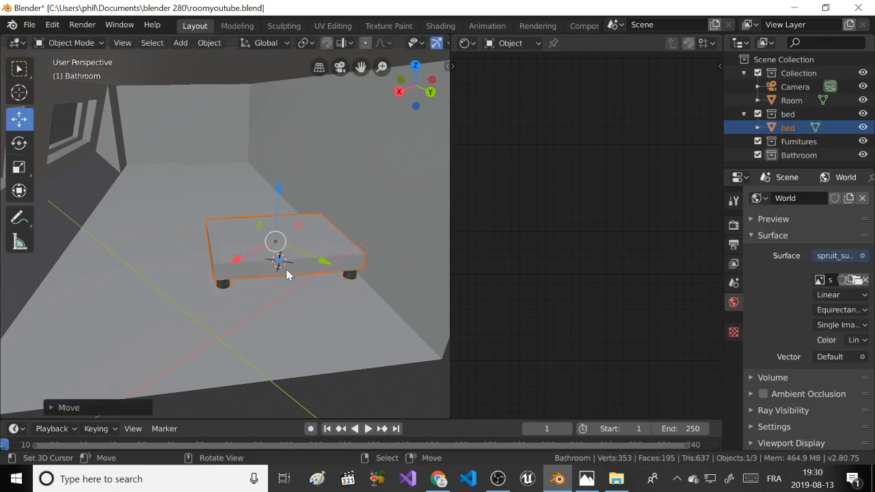
key("KP_0")
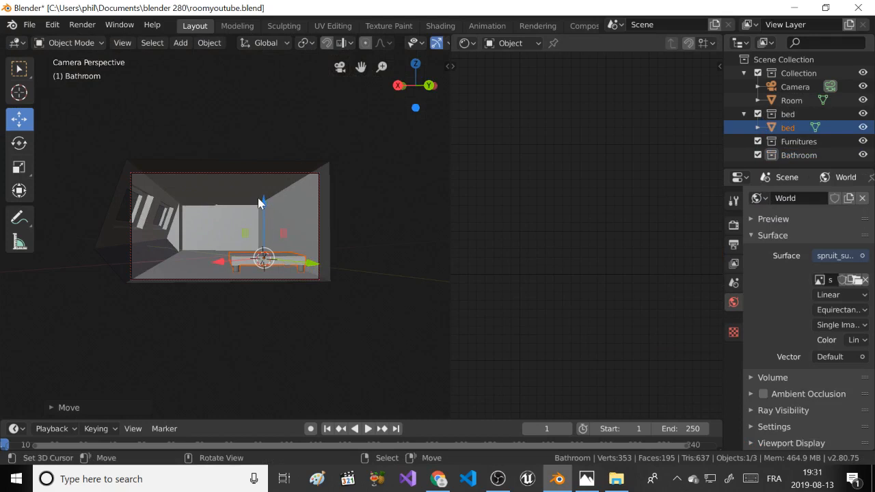
mouse_move(258, 203)
left_mouse_down()
mouse_move(259, 193)
mouse_move(258, 202)
left_mouse_up()
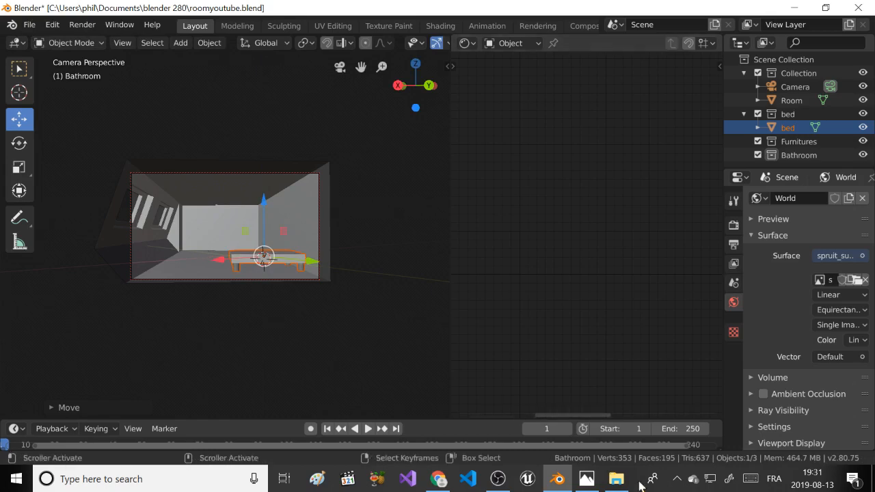
Move the bed along the Y axis toward the room's side wall in the perspective view.
left_click(587, 479)
left_click(586, 478)
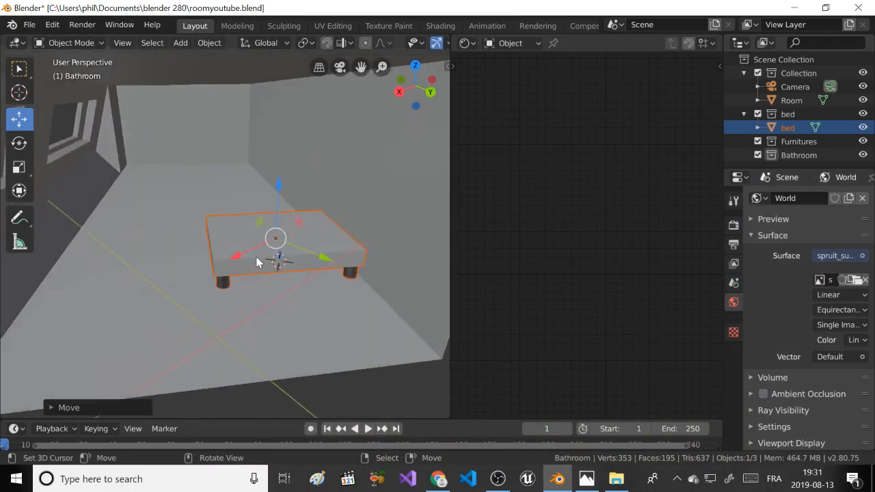
key("g")
left_click(301, 267)
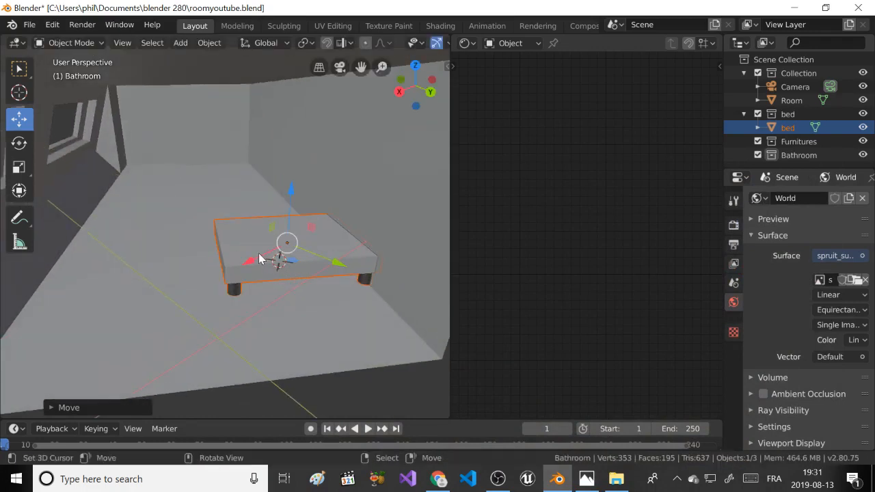
Nudge the bed along the X axis and place a duplicate of it farther back in the room, beyond the original.
left_click_drag(260, 258, 257, 239)
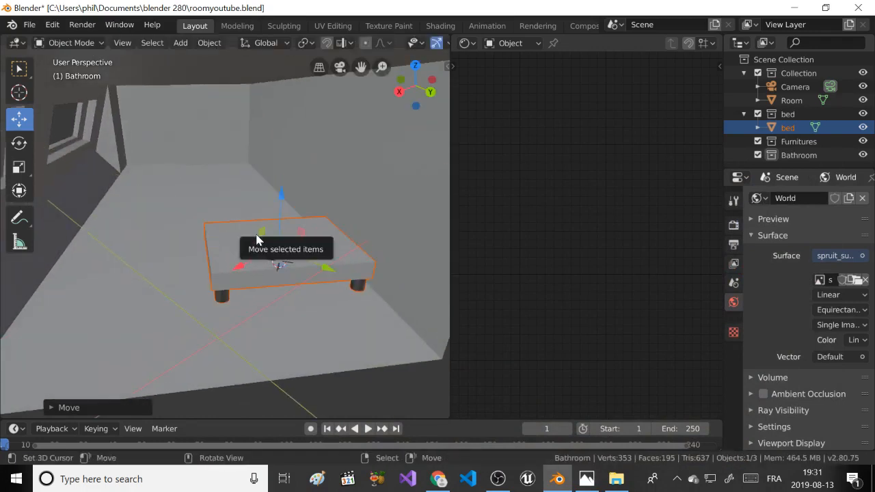
key("shift+d")
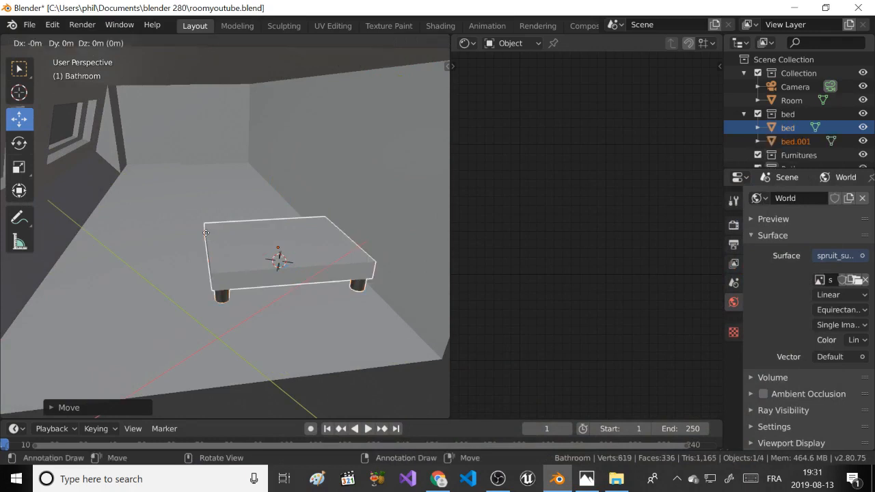
key("x")
right_click(347, 211)
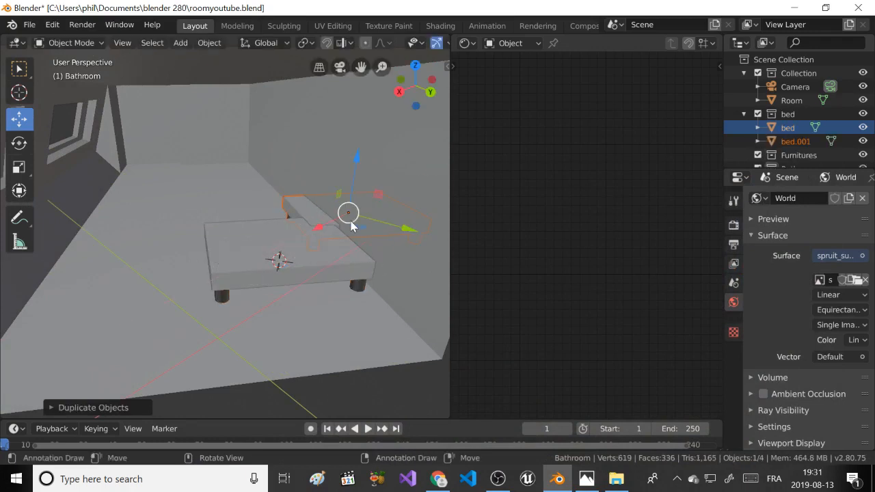
key("g")
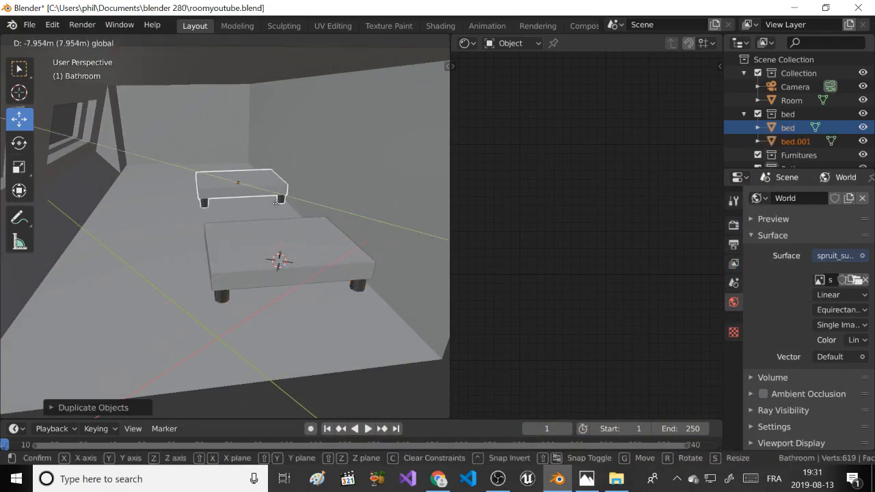
left_click(275, 212)
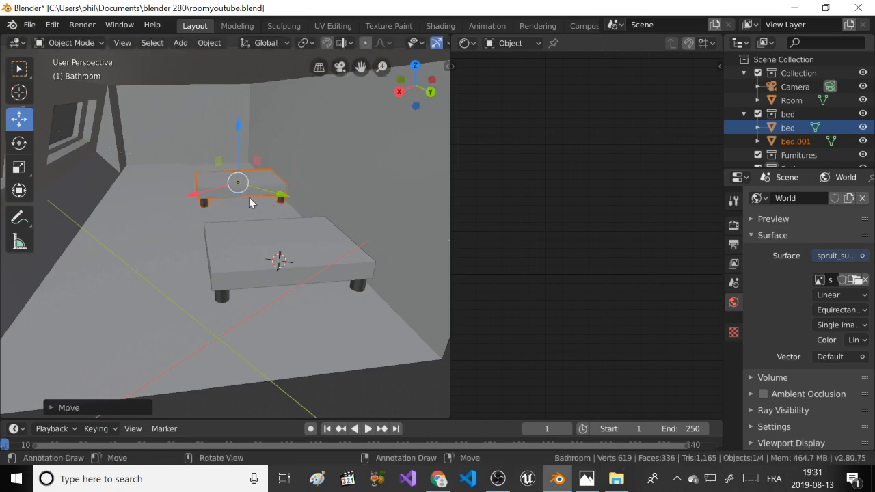
Fine-tune the duplicate bed's position, shifting it about 0.58 m along X, and check the placement through the camera.
key("g")
left_click(234, 204)
key("g")
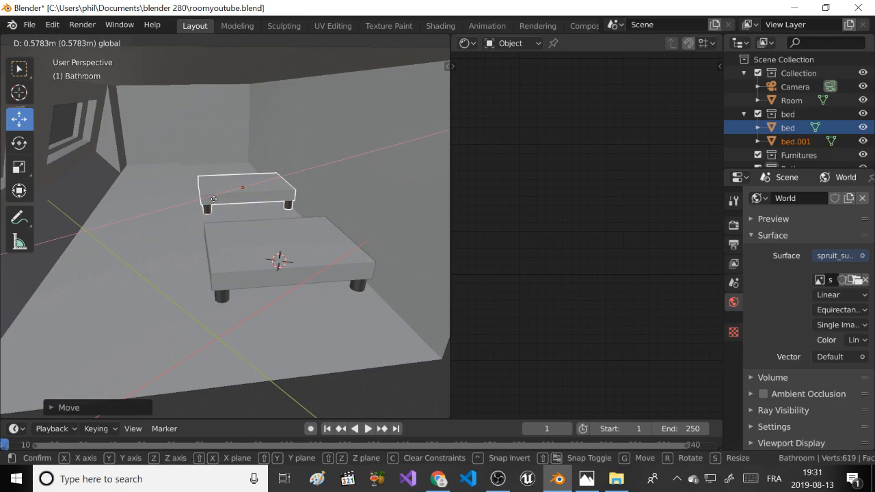
left_click(213, 199)
key("KP_0")
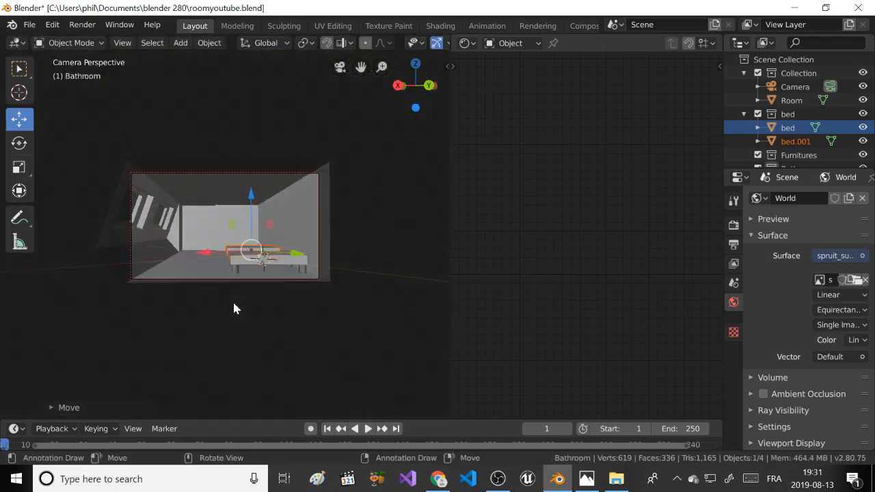
left_click(586, 479)
left_click(586, 479)
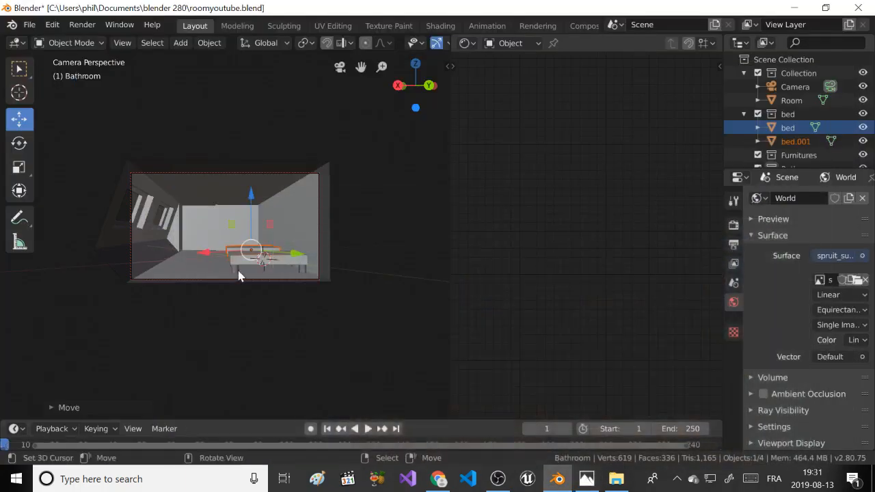
key("KP_0")
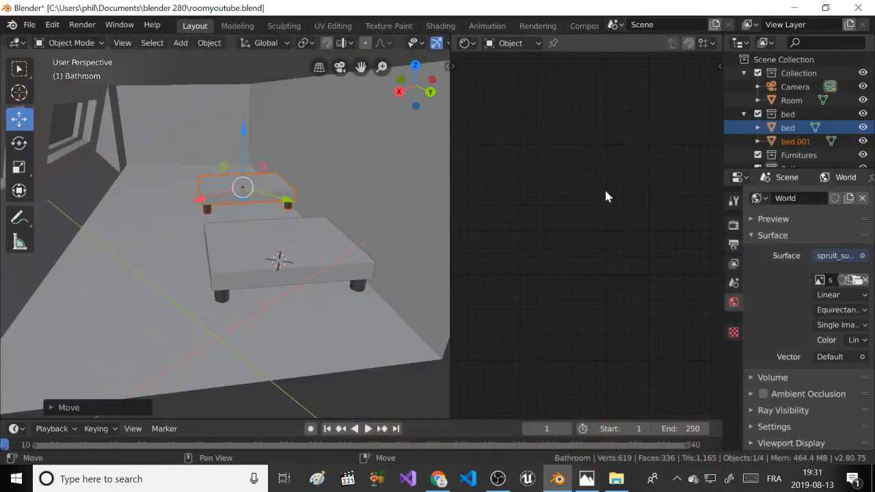
Rename the bed.001 object to bed2.
double_click(790, 142)
type("bed")
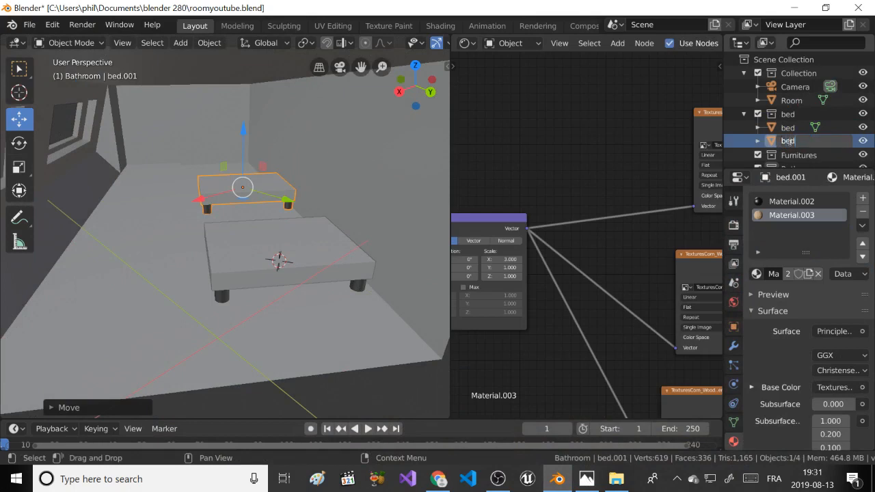
type("2")
key("Return")
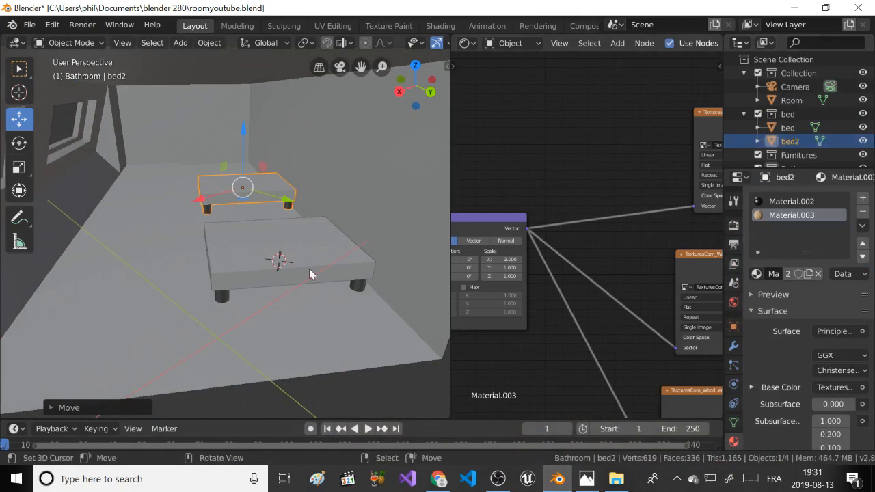
Hide the Room object and add a cube mesh at the 3D cursor on the front bed.
left_click(171, 314)
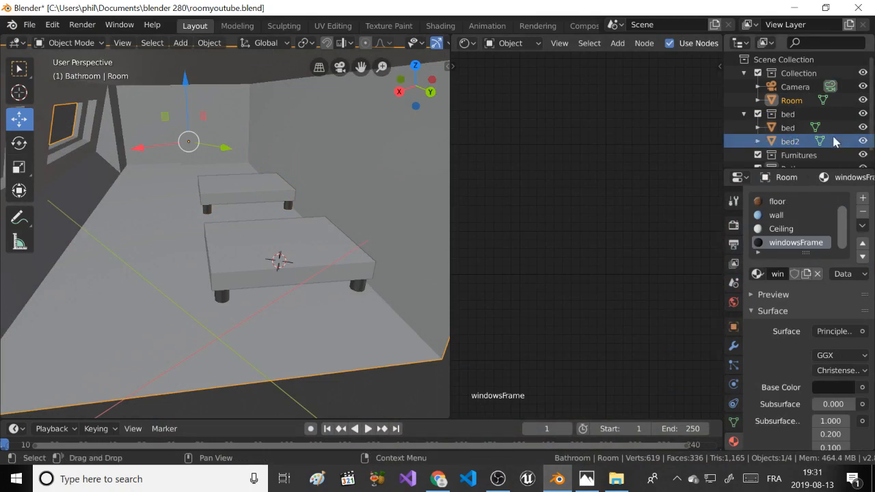
left_click(862, 99)
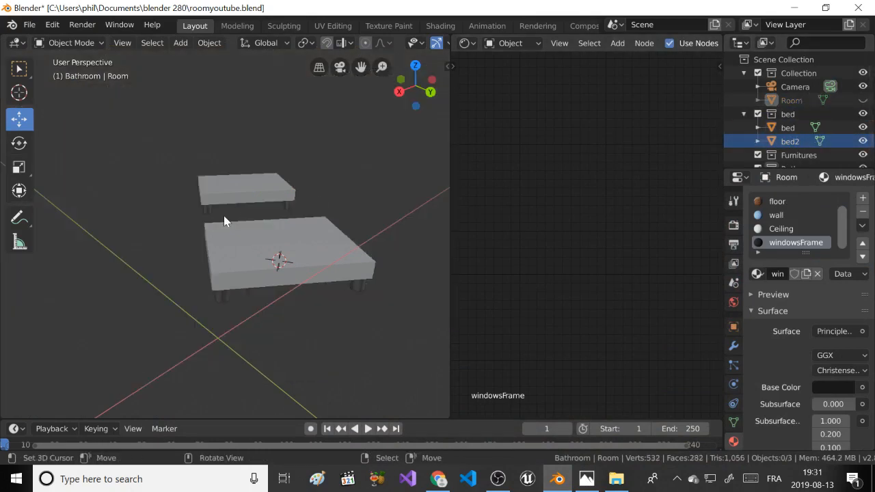
key("shift+a")
mouse_move(220, 200)
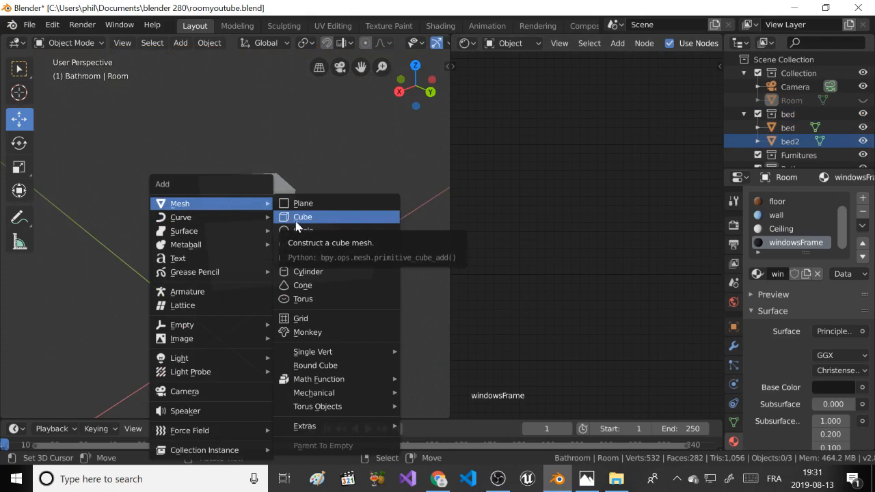
left_click(298, 218)
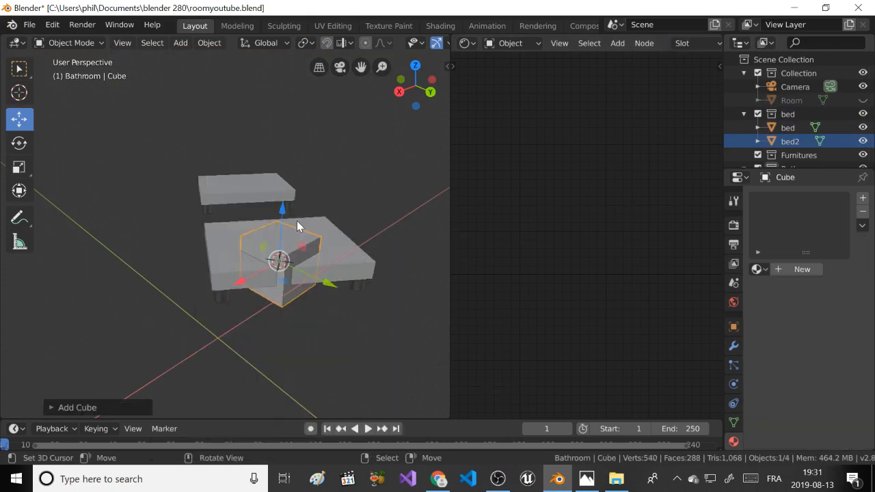
Raise the cube above the front bed and rotate it about -40 degrees around the Z axis to follow the bed.
left_click_drag(276, 213, 218, 172)
key("r")
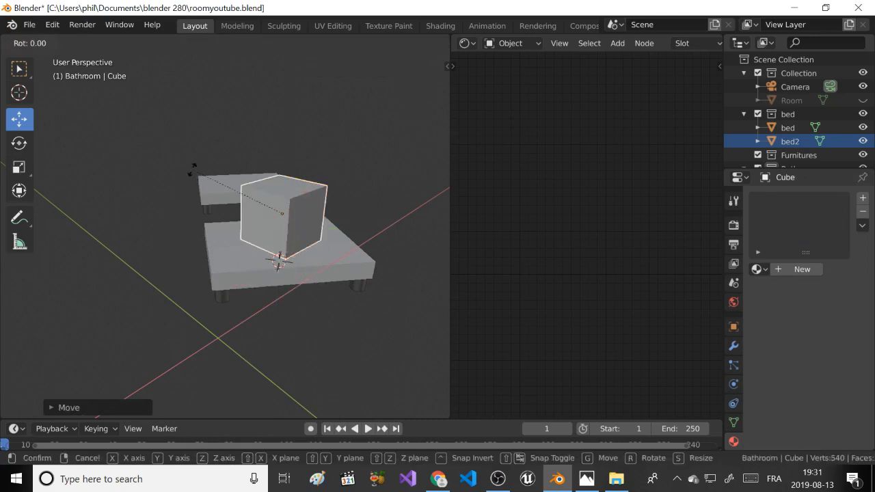
key("z")
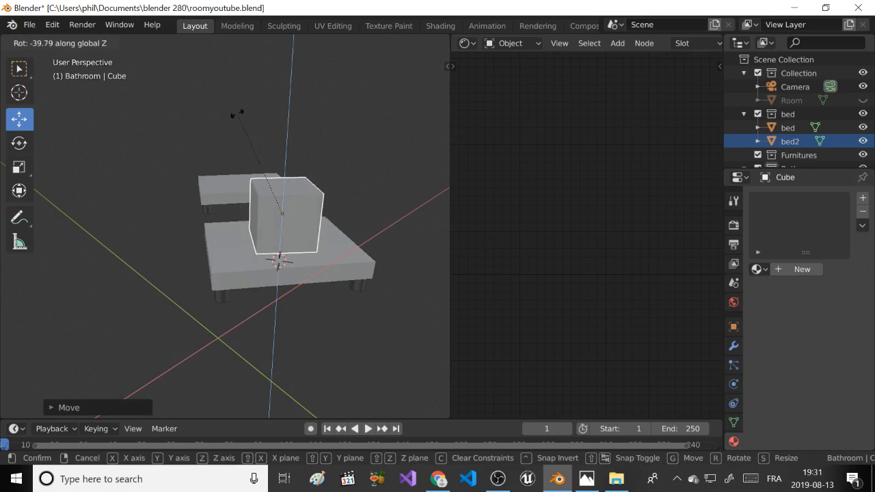
left_click(236, 116)
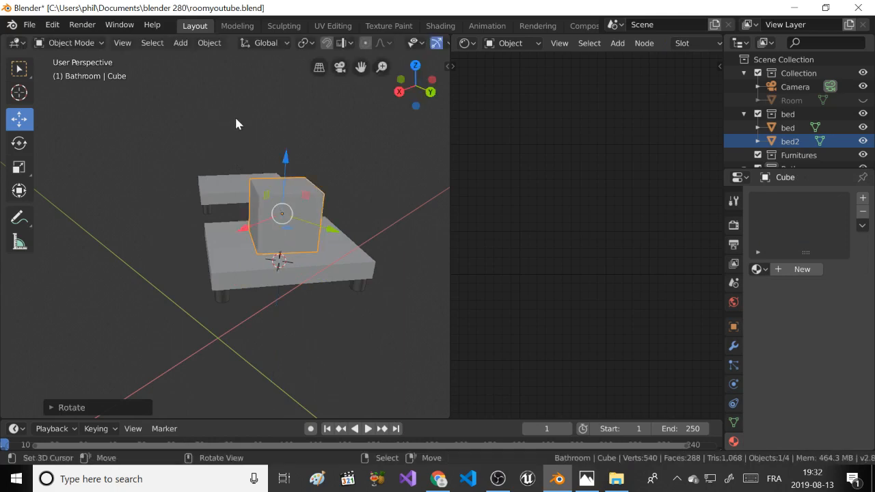
Flatten the cube along Z into a thin slab and lower it toward the front bed's top surface.
scroll(246, 140, "up", 3)
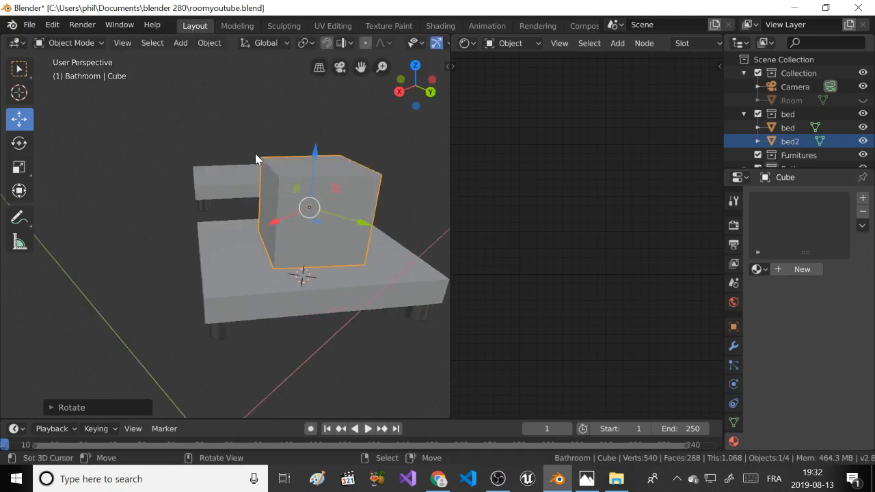
key("s")
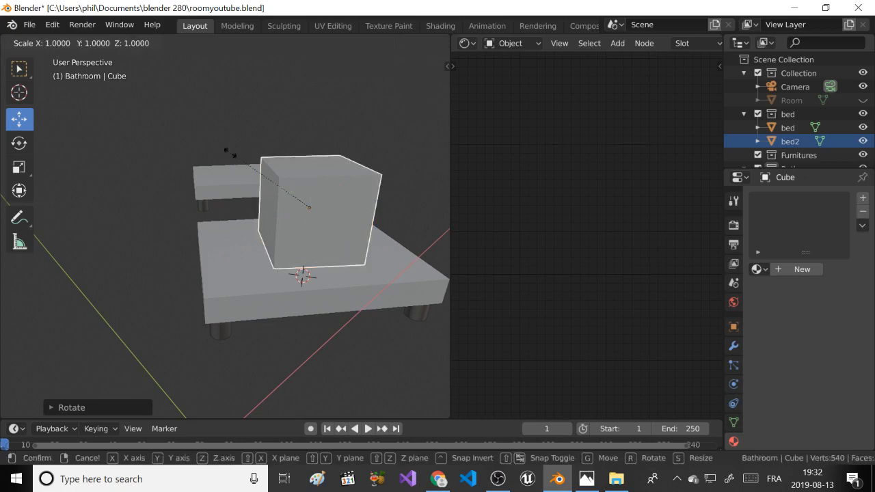
key("z")
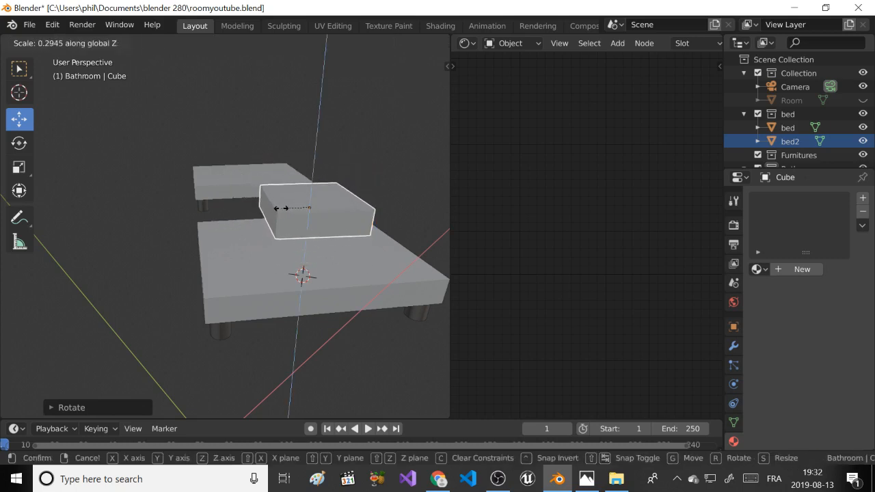
left_click(294, 209)
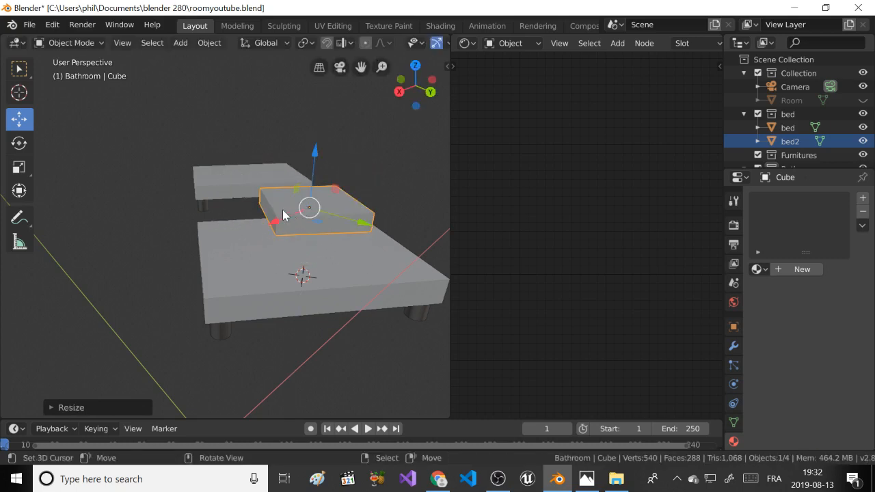
left_click_drag(312, 158, 304, 179)
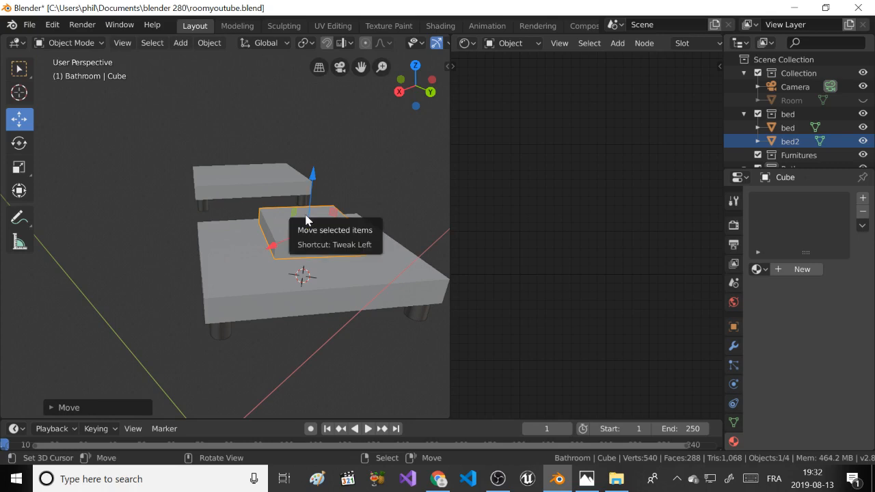
Stretch the slab along X and scale it by about 1.31 along Y so it spans most of the bed.
middle_click_drag(311, 218, 285, 185)
key("s")
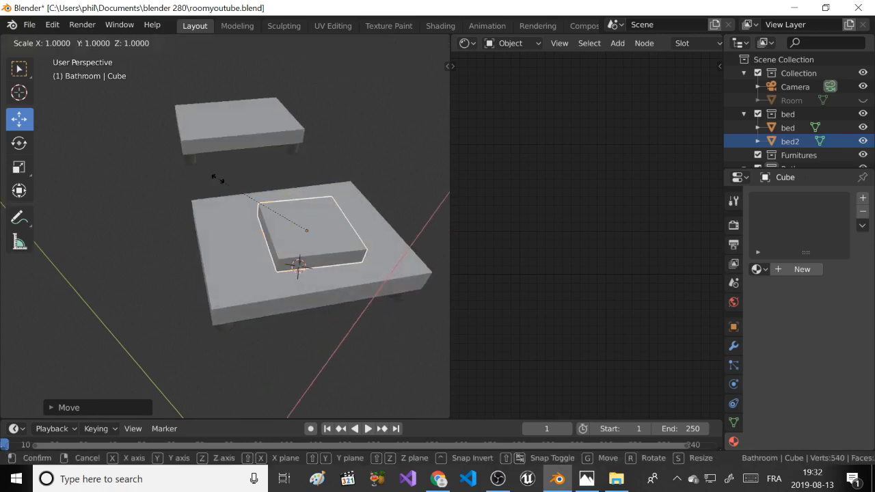
key("x")
left_click(66, 229)
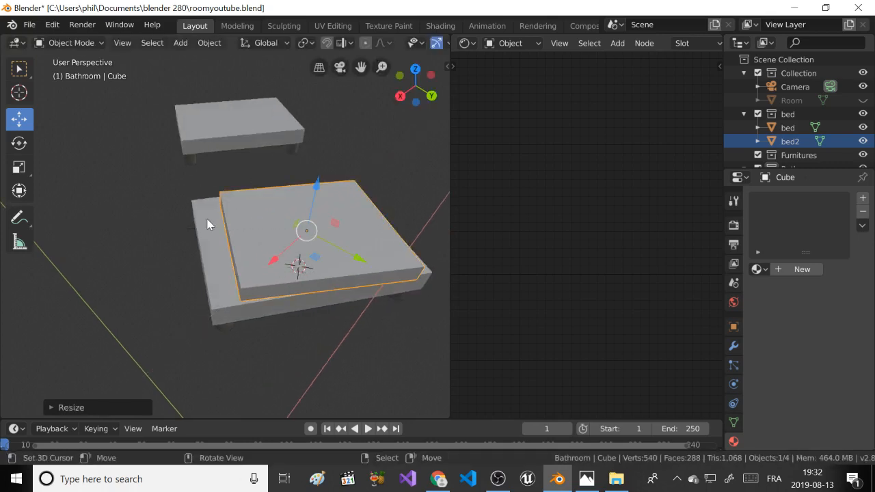
key("s")
key("y")
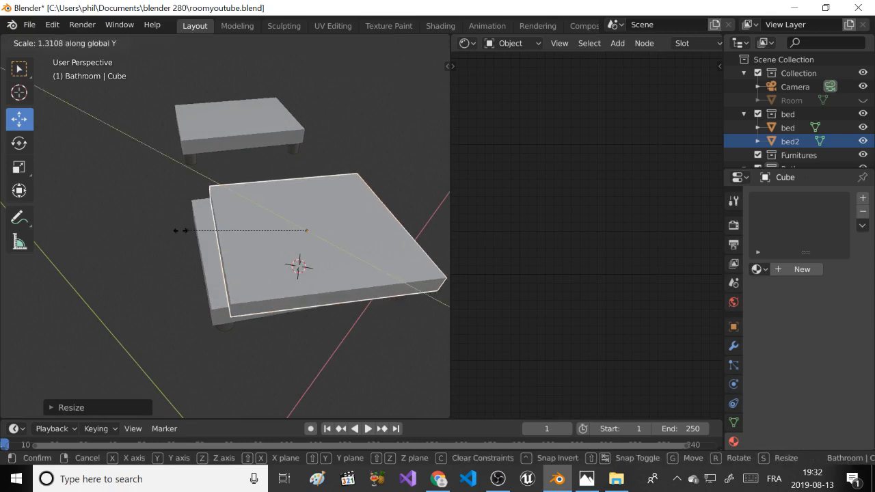
left_click(180, 231)
Reposition the slab over the front bed and lower it so it sits on the bed's top.
left_click_drag(329, 248, 299, 235)
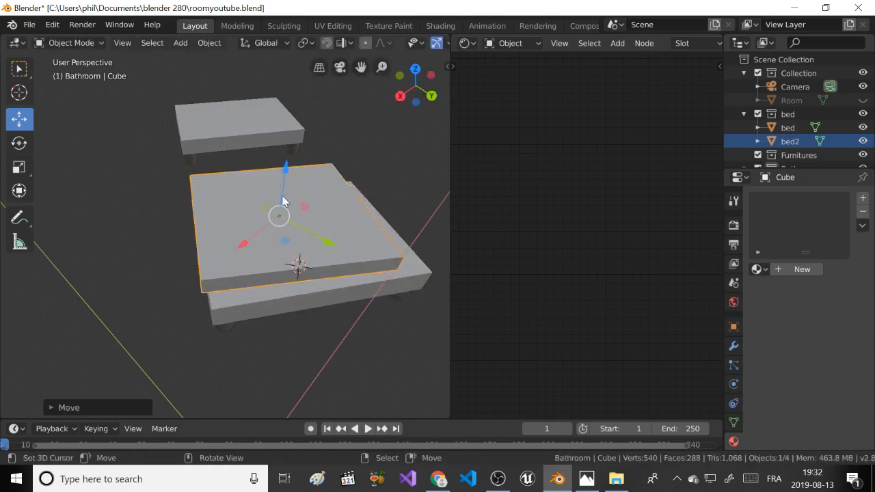
left_click_drag(285, 176, 263, 203)
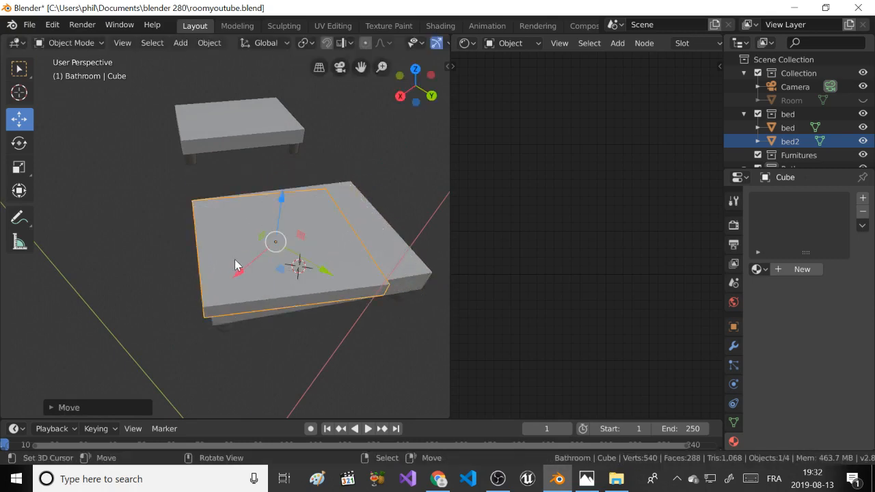
key("g")
left_click(244, 260)
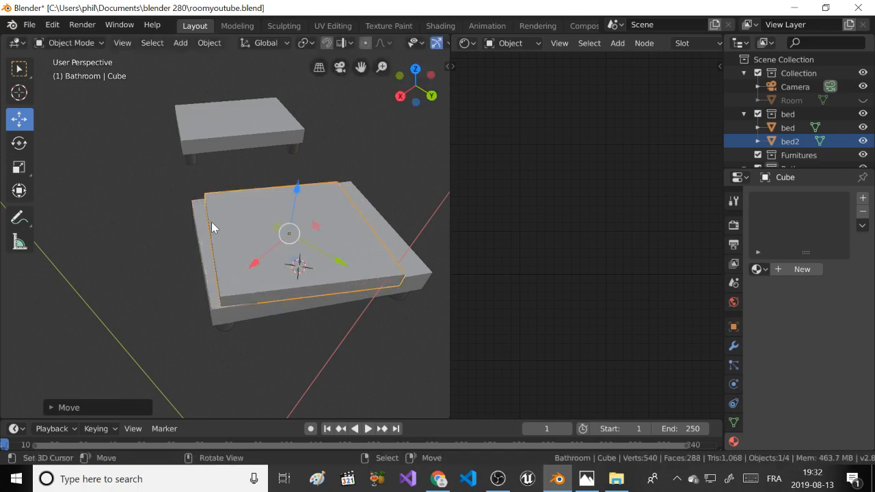
Rotate the slab about 3.6 degrees around Z and shift it to line up with the bed's edges.
key("r")
key("z")
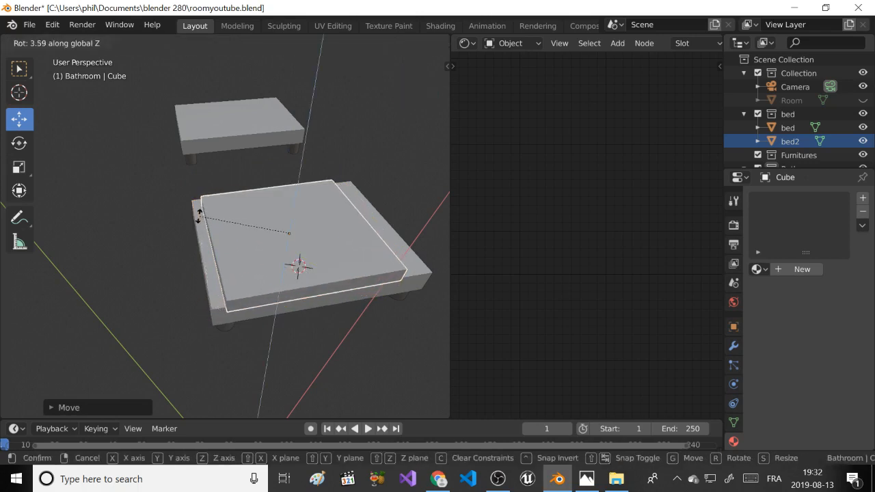
left_click(198, 214)
middle_click_drag(216, 191, 273, 207)
key("g")
left_click(256, 226)
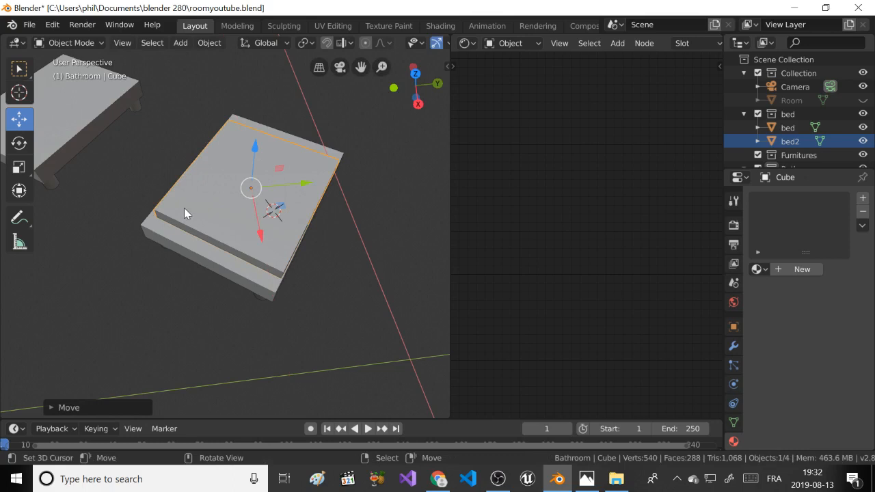
key("s")
key("y")
key("y")
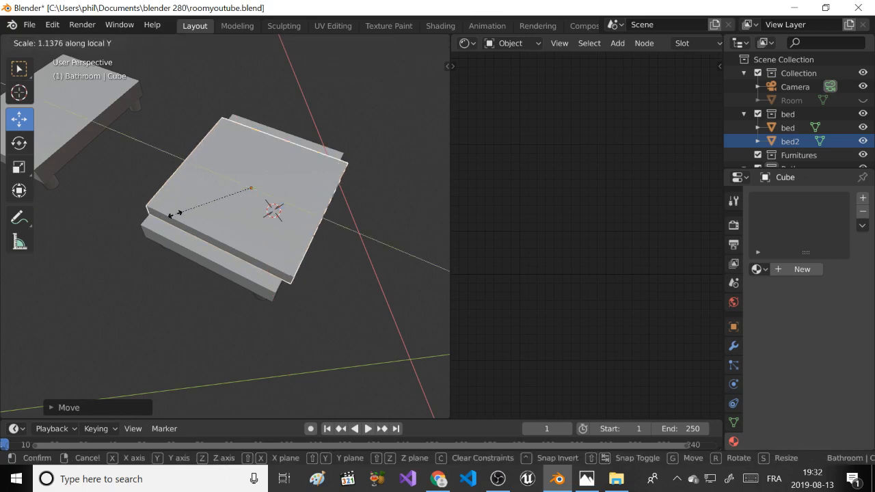
left_click(175, 215)
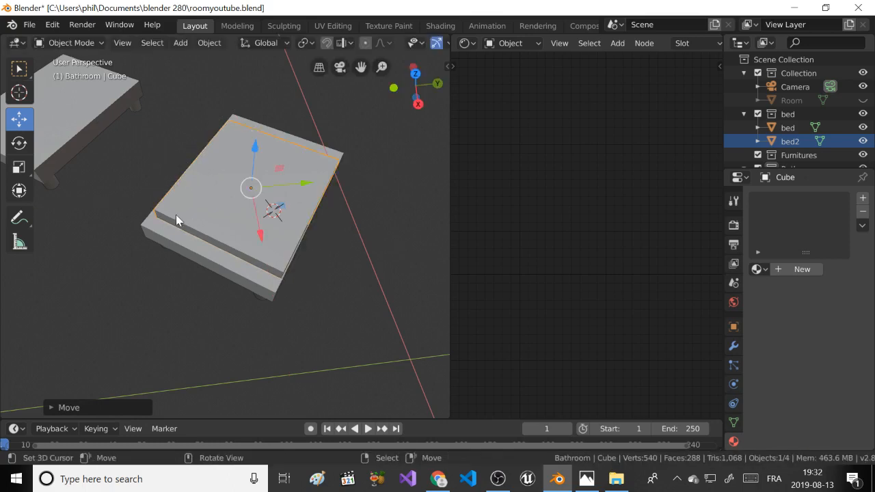
key("s")
key("x")
key("x")
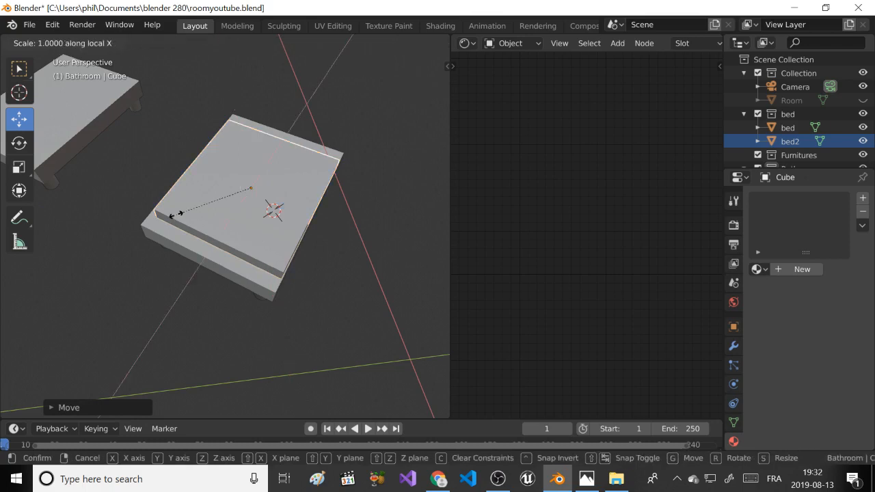
left_click(175, 214)
Stretch the slab along its local X axis by about 1.18, and slightly more in a second pass, to span the bed's length.
key("s")
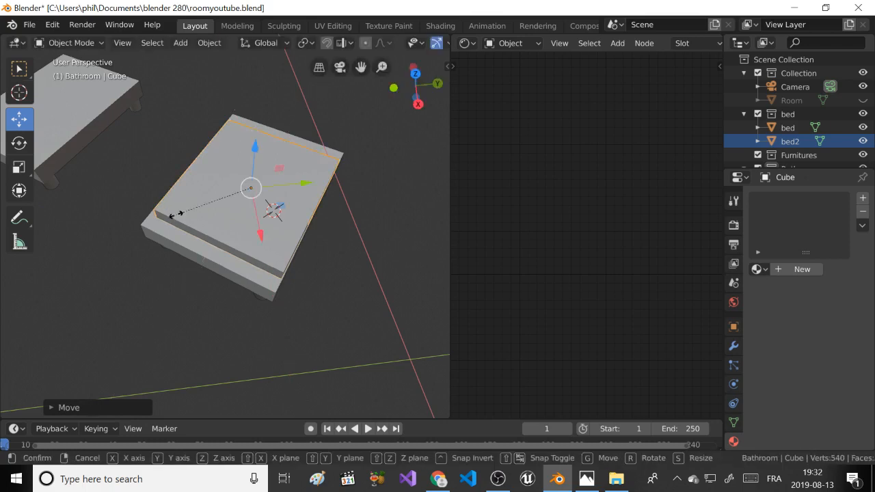
key("x")
key("x")
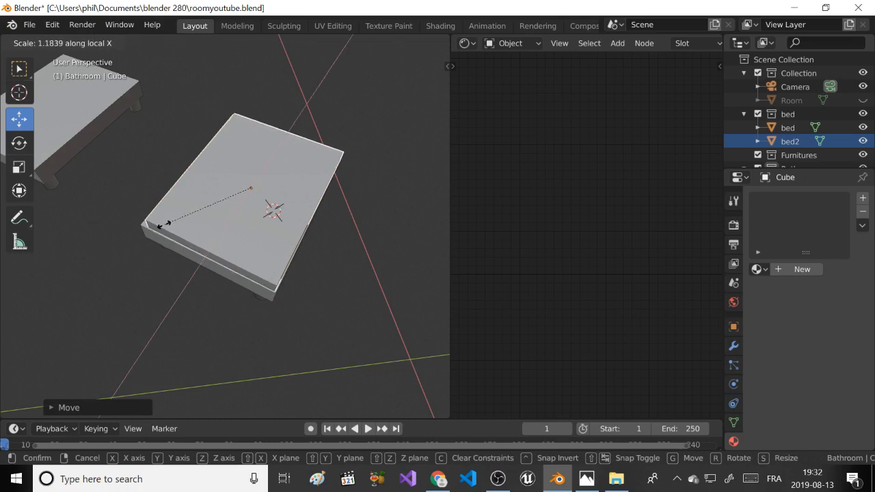
left_click(164, 223)
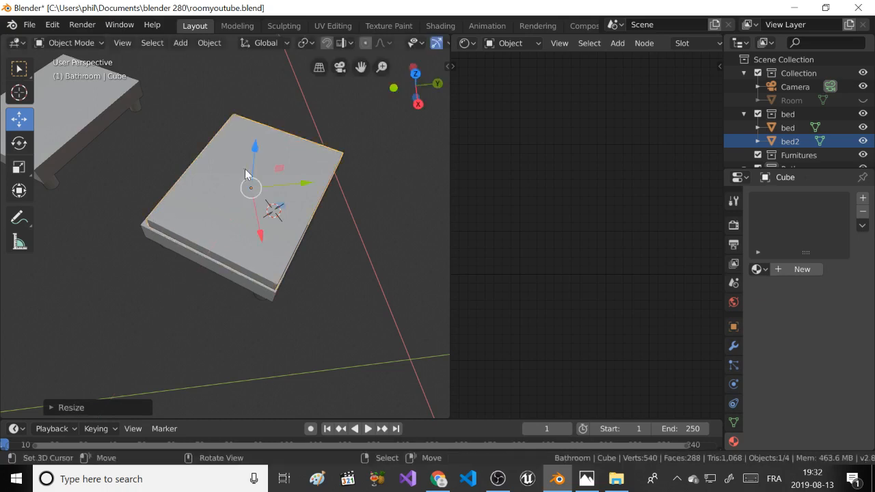
middle_click_drag(245, 169, 216, 182)
key("s")
key("x")
key("x")
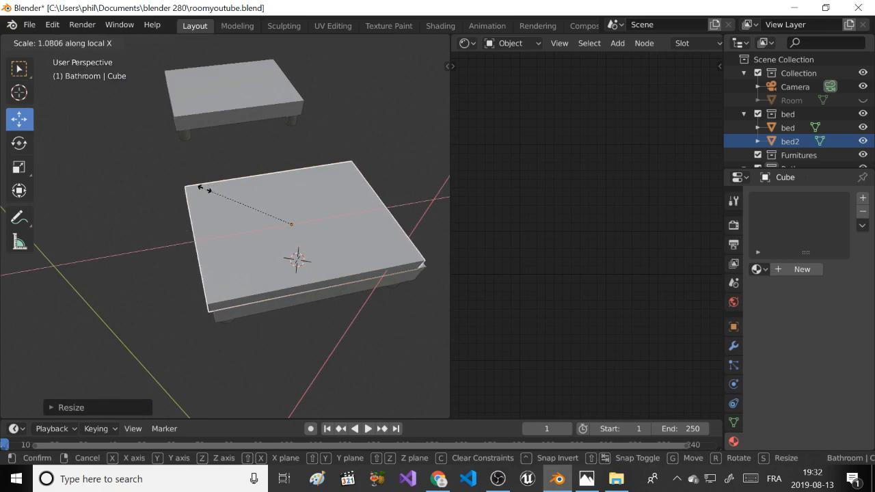
left_click(205, 188)
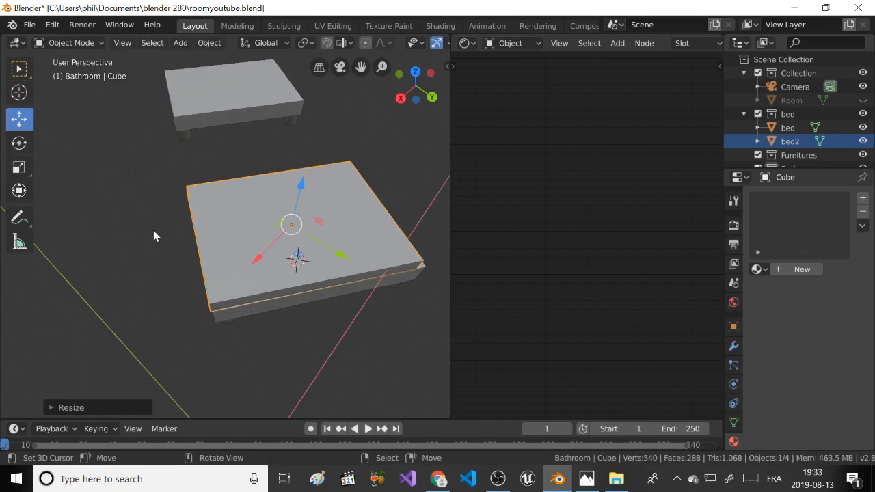
Shift the slab a short distance along its local X axis in the negative direction over the front bed.
key("g")
key("x")
key("x")
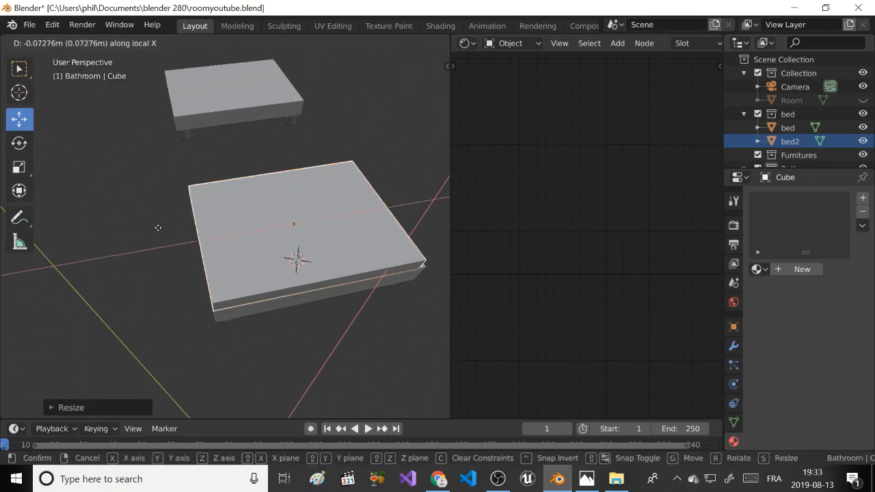
left_click(160, 233)
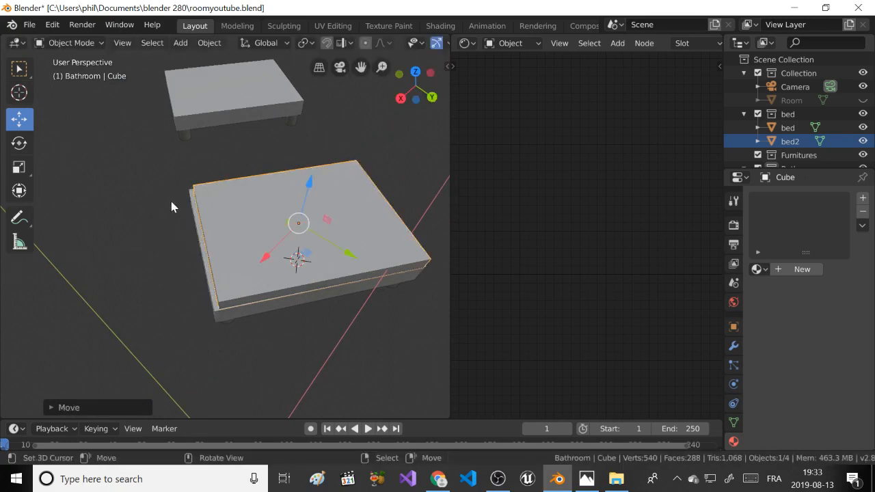
Check the bed's mattress in the pic.jpg reference image and raise the slab slightly above the bed frame in Blender.
middle_click_drag(171, 203, 160, 148)
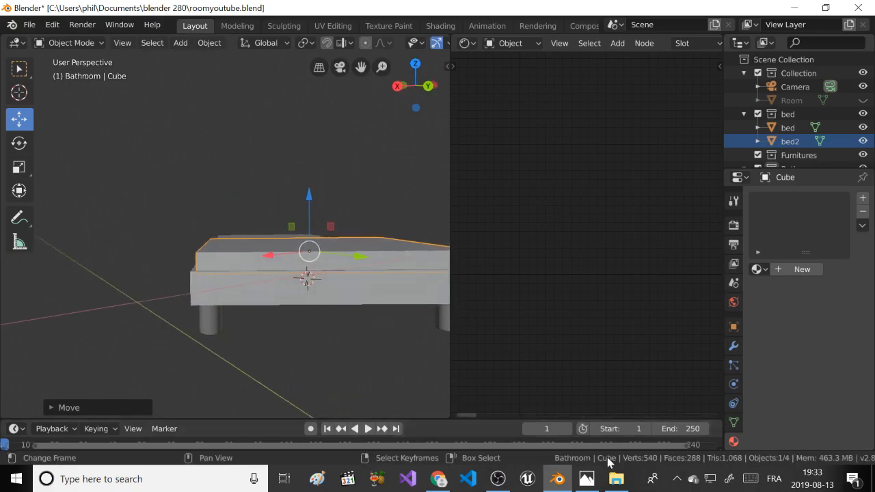
left_click(588, 480)
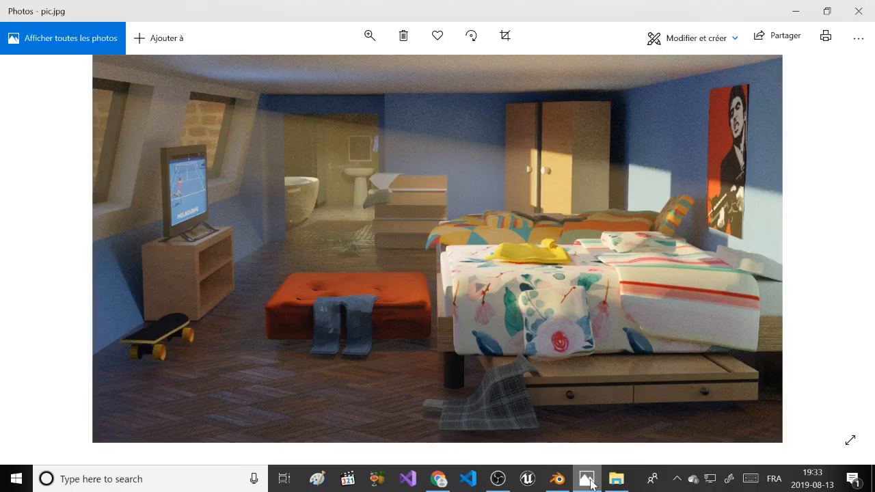
left_click(588, 480)
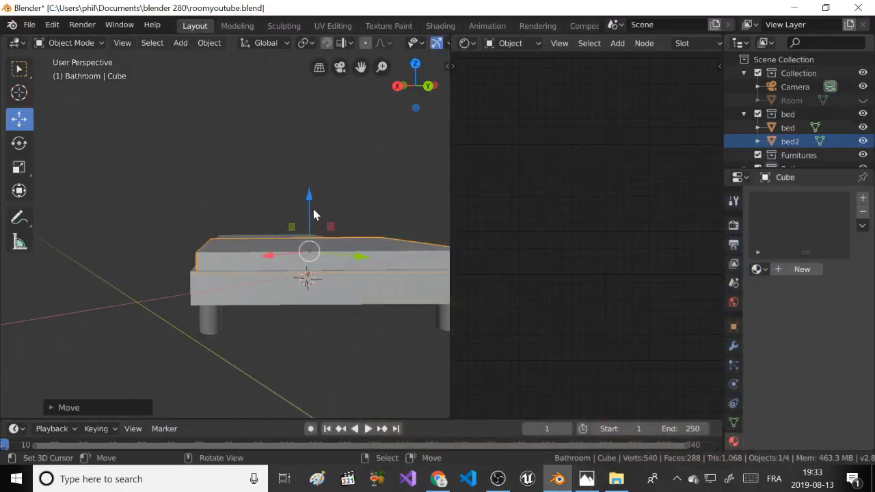
left_click_drag(312, 211, 293, 203)
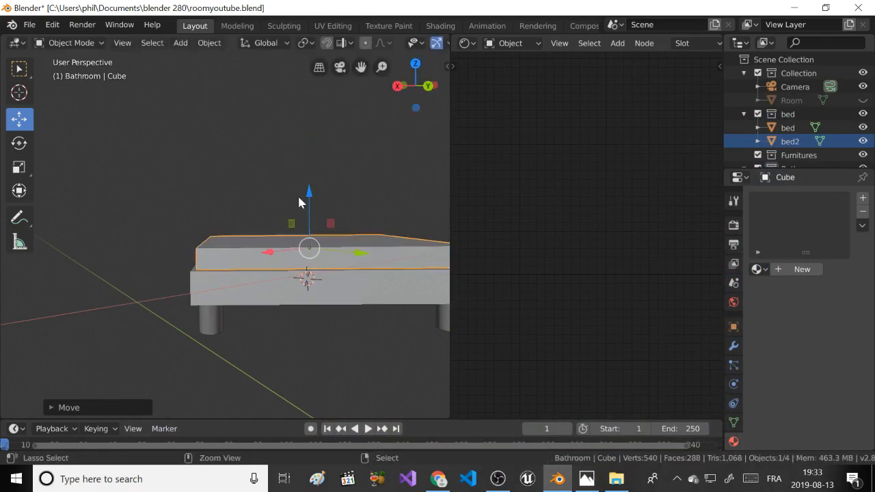
key("ctrl+2")
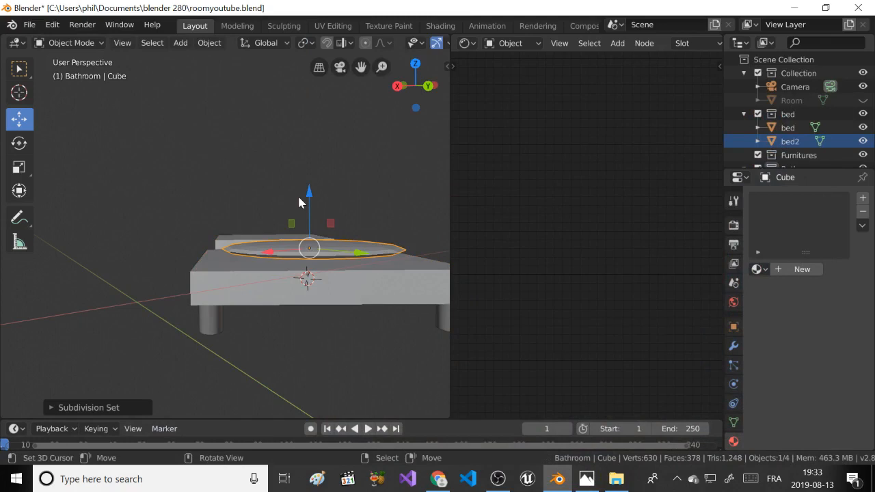
key("ctrl+z")
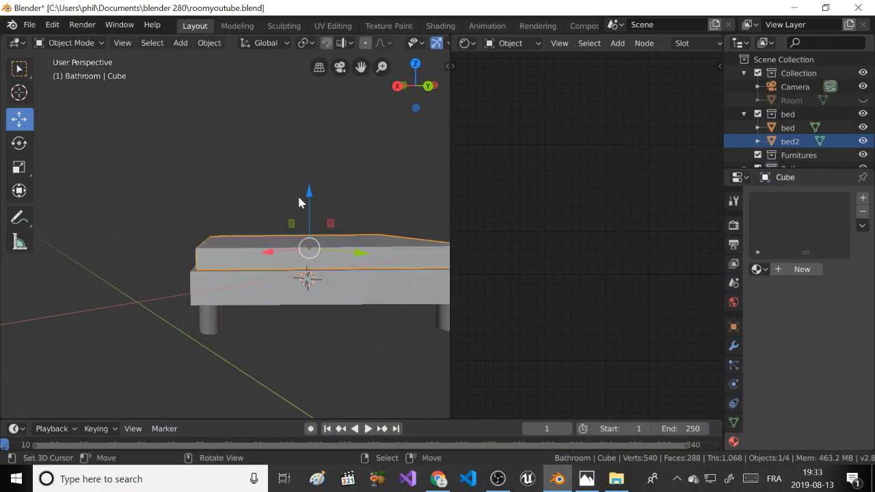
key("ctrl+shift+z")
key("ctrl+z")
Add a Subdivision Surface modifier to the slab and set its viewport subdivisions to 2.
left_click(734, 345)
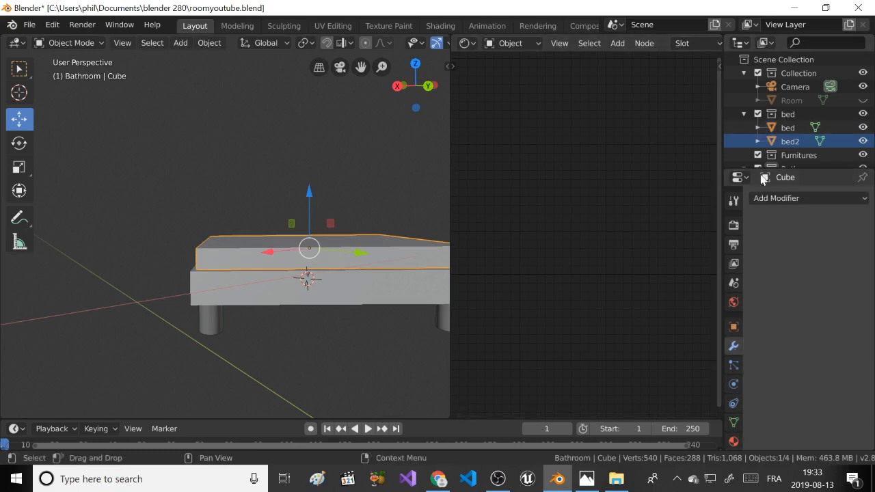
left_click(780, 200)
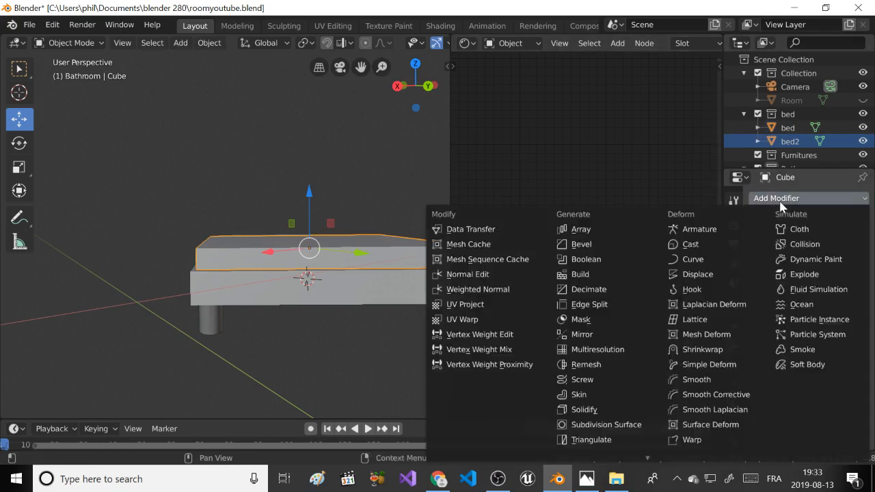
left_click(593, 424)
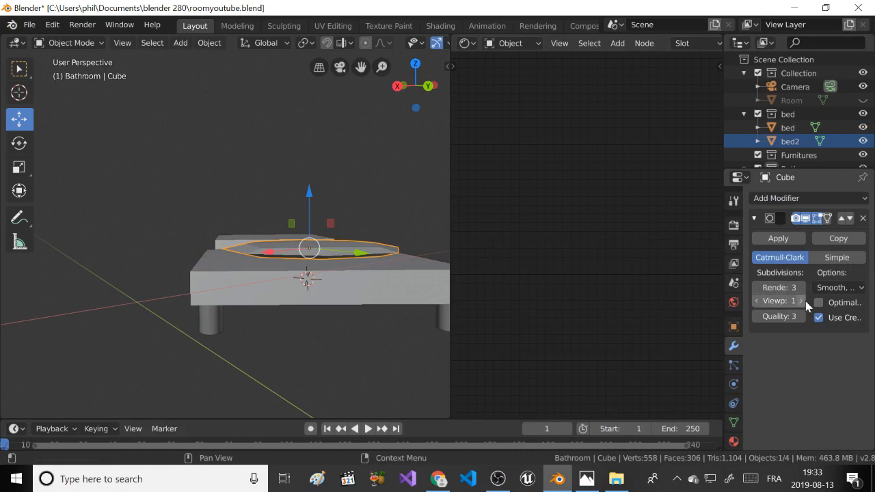
left_click(799, 301)
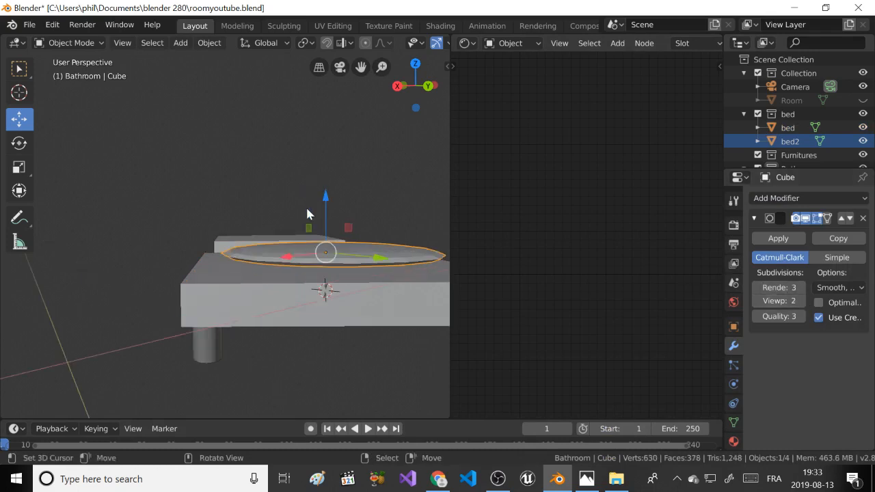
Add two crosswise loop cuts to the slab's mesh, sliding one close to each end along its length.
middle_click_drag(314, 215, 330, 226)
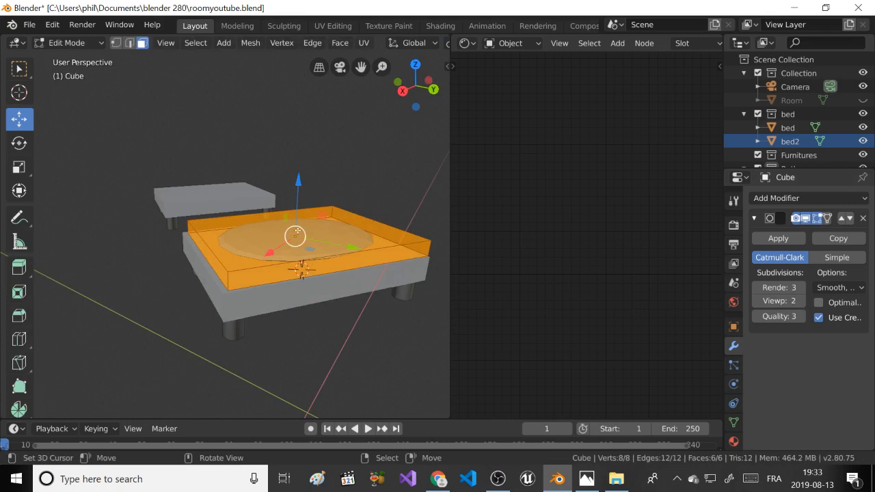
key("ctrl+r")
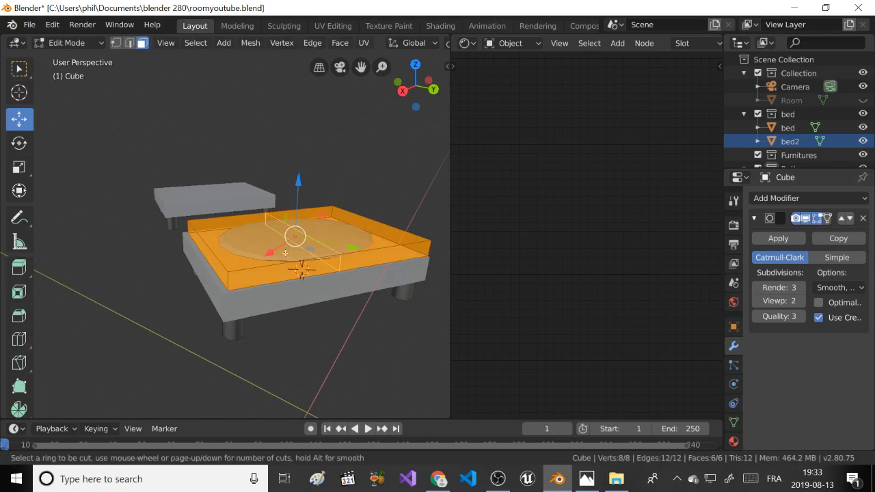
left_click(285, 254)
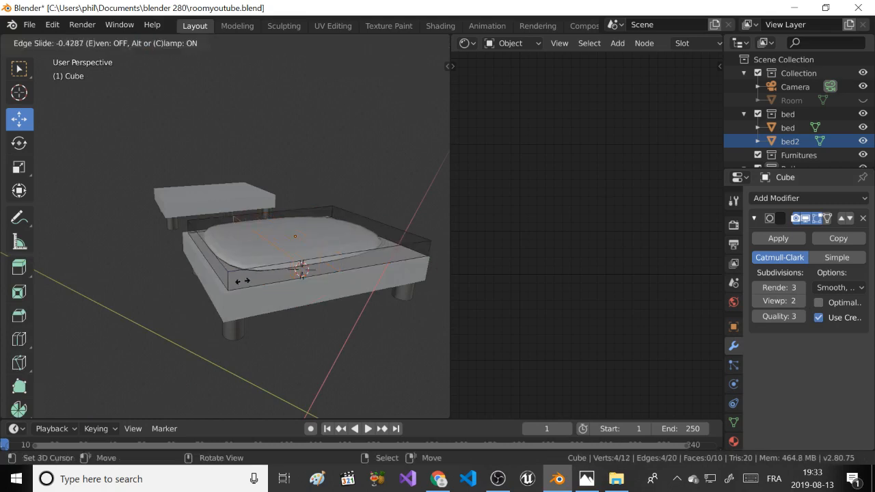
left_click(193, 303)
key("ctrl+r")
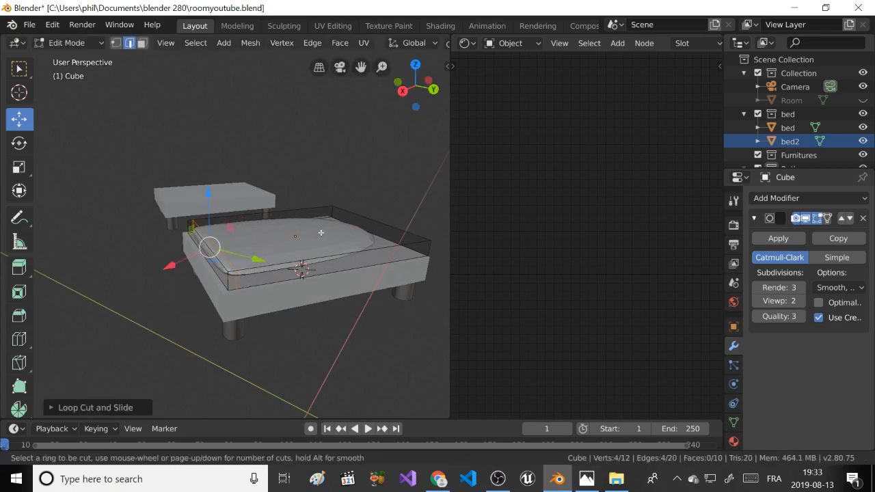
left_click(278, 269)
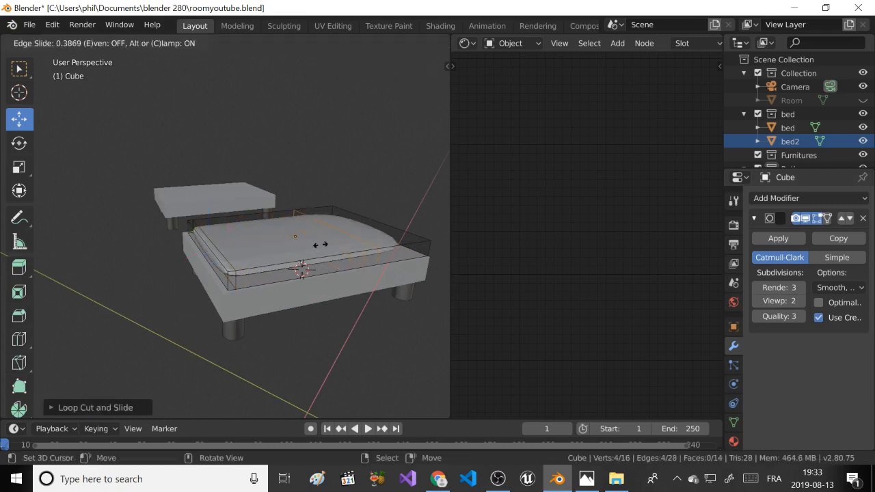
left_click(365, 226)
Add two lengthwise loop cuts to the slab, sliding one close to each of its long sides.
middle_click_drag(365, 226, 304, 221)
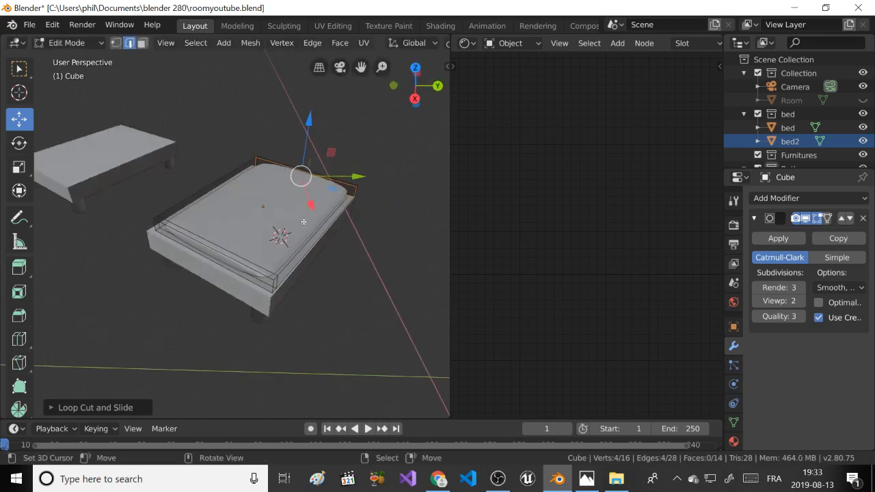
key("ctrl+r")
left_click(225, 242)
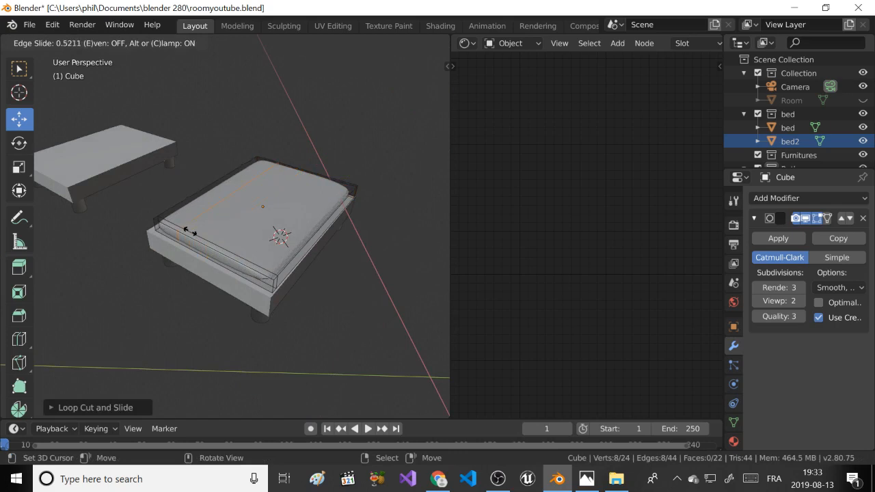
left_click(165, 223)
key("ctrl+r")
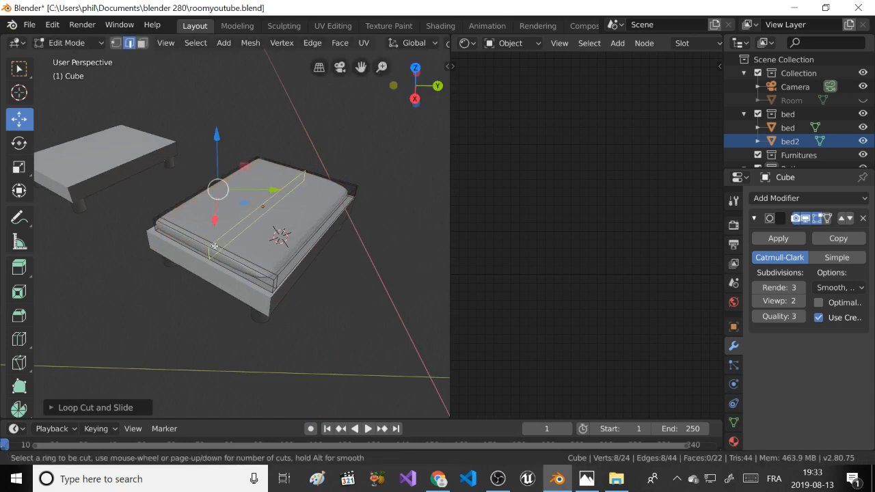
left_click(236, 258)
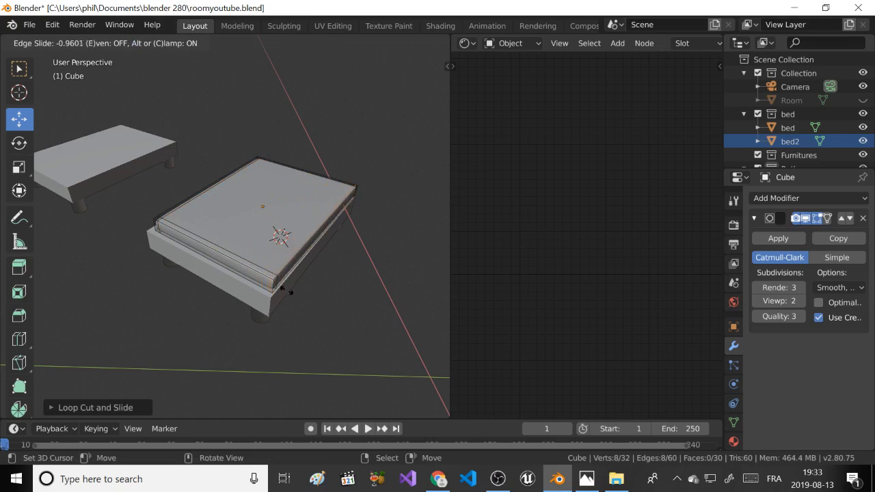
left_click(288, 290)
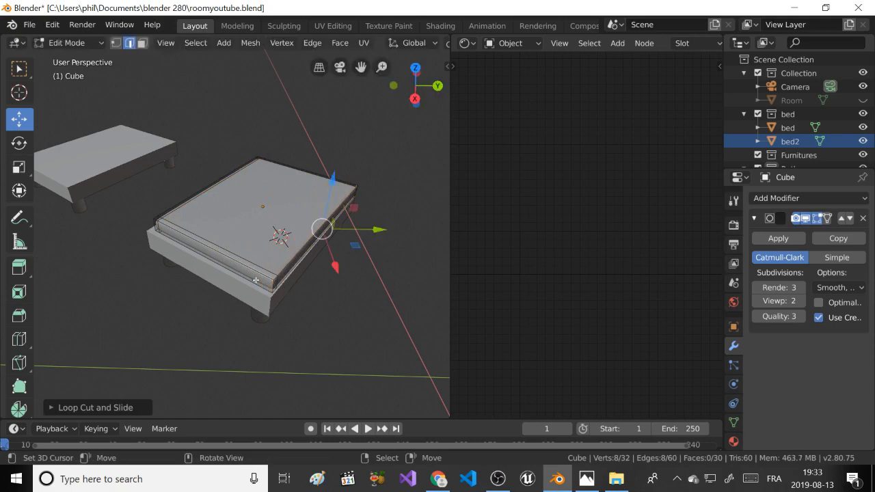
Add two horizontal loop cuts around the slab, one near its lower edge and one near its upper edge, and return to Object Mode.
middle_click_drag(288, 291, 250, 238)
key("ctrl+r")
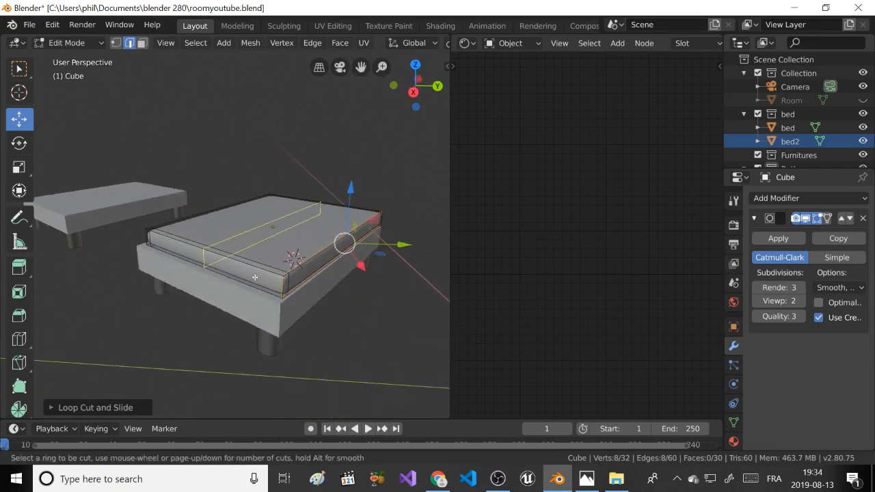
left_click(280, 285)
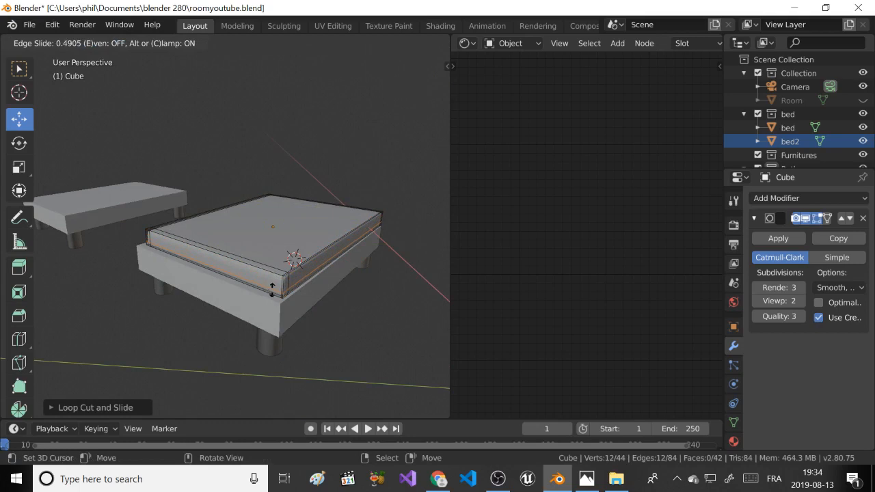
left_click(272, 292)
key("ctrl+r")
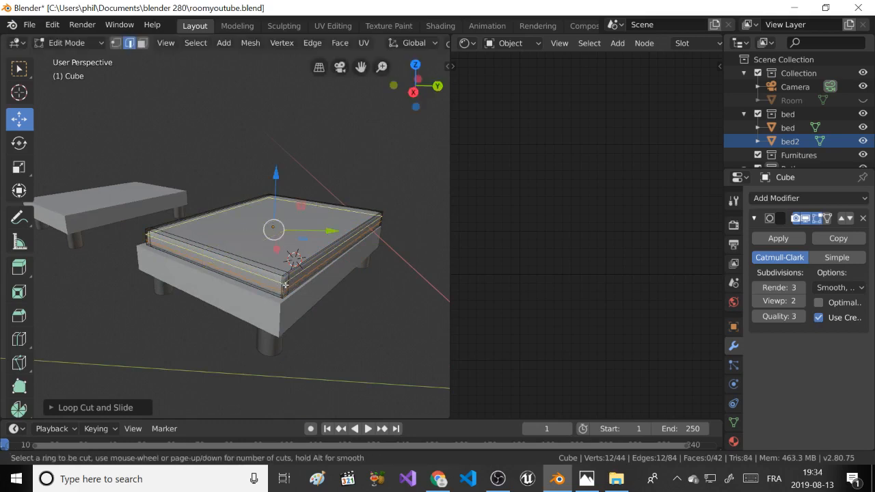
left_click(285, 285)
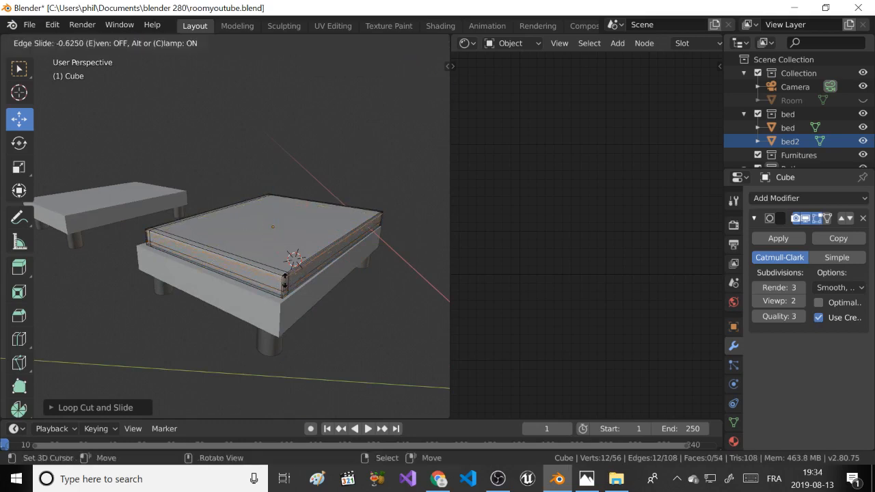
left_click(284, 280)
key("Tab")
Thicken the mattress slab by about 1.30 along Z and raise it slightly on the bed frame.
middle_click_drag(225, 259, 199, 203)
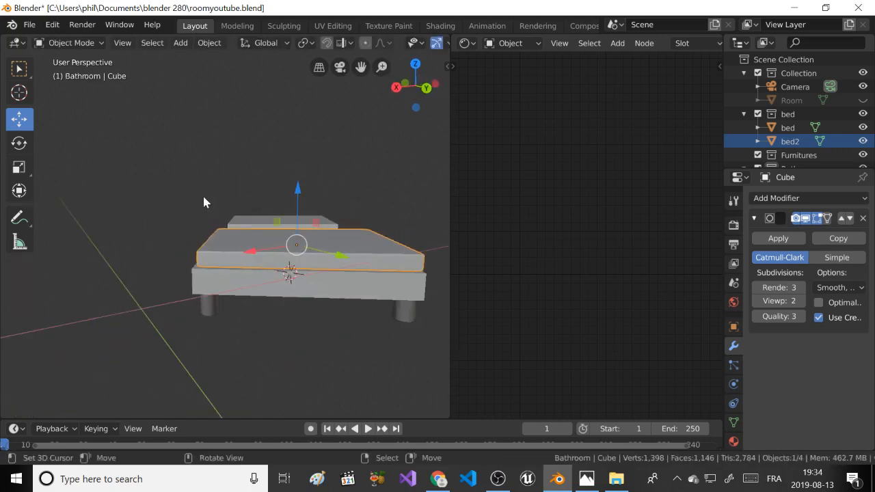
key("s")
key("z")
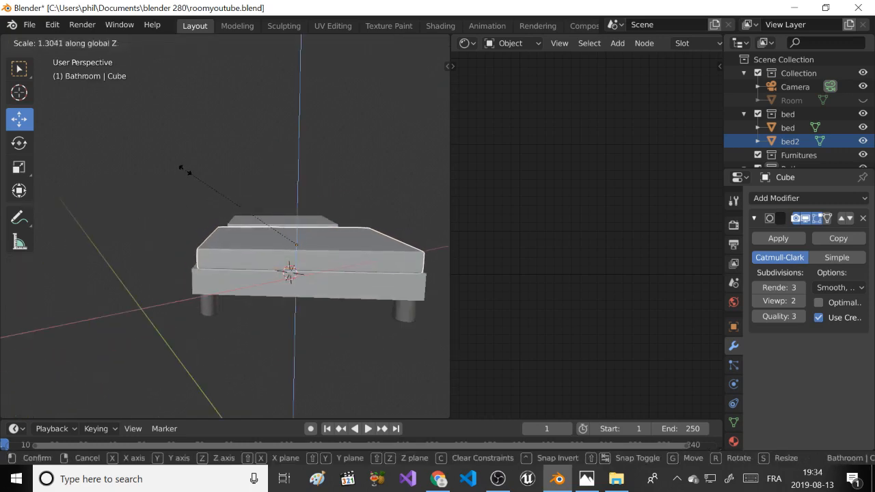
left_click(180, 167)
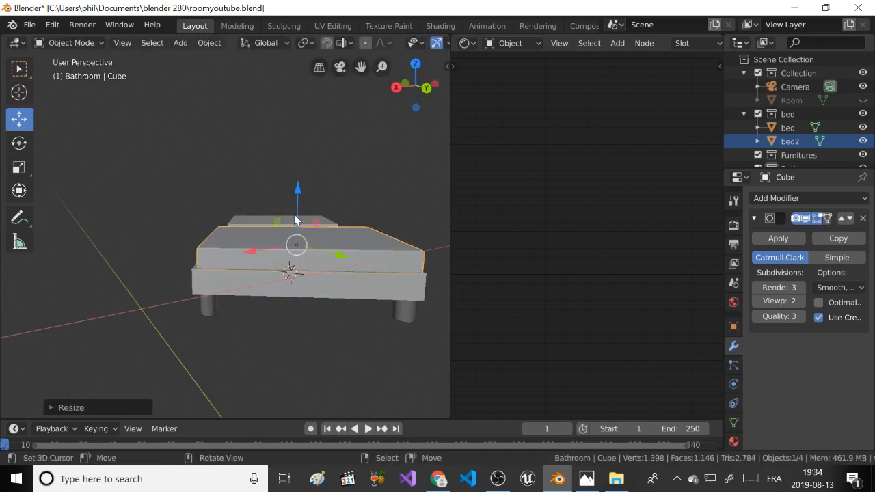
left_click_drag(295, 219, 292, 209)
Create a new material for the mattress, raise its roughness to about 0.89 and set its specular to 0.
left_click(733, 442)
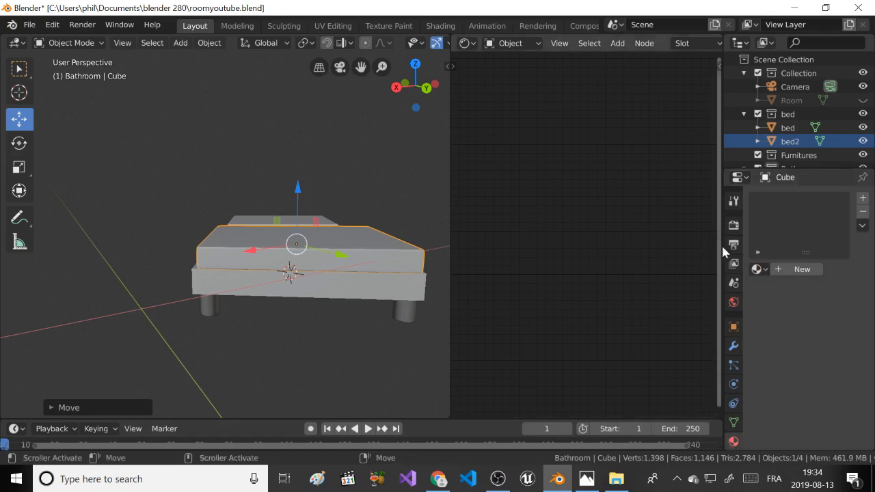
left_click(784, 270)
scroll(617, 189, "down", 3)
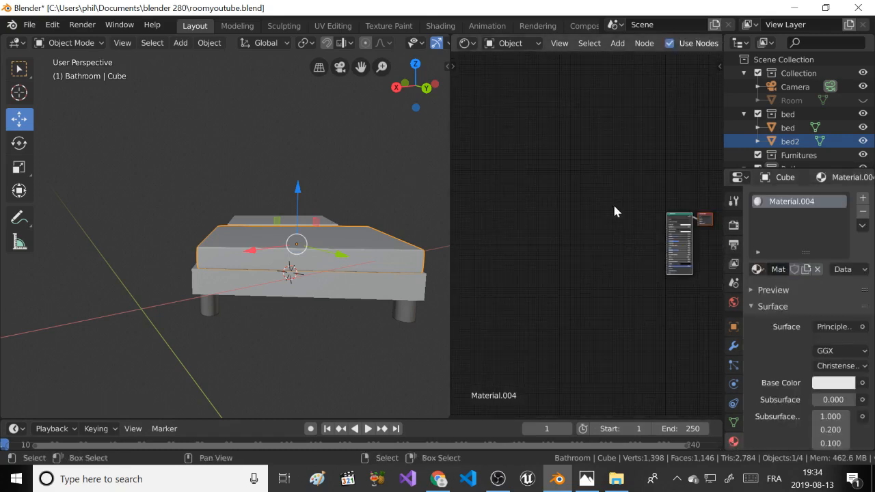
scroll(622, 237, "up", 12)
middle_click_drag(622, 237, 445, 237)
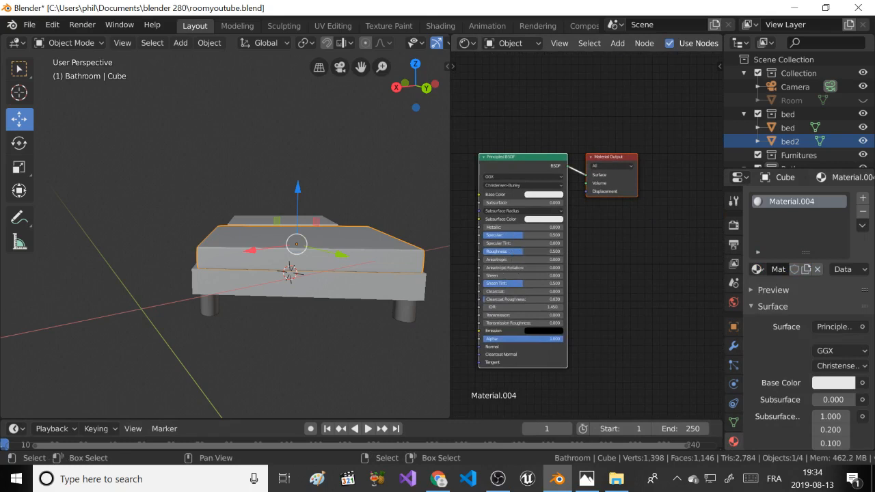
left_click_drag(513, 251, 543, 251)
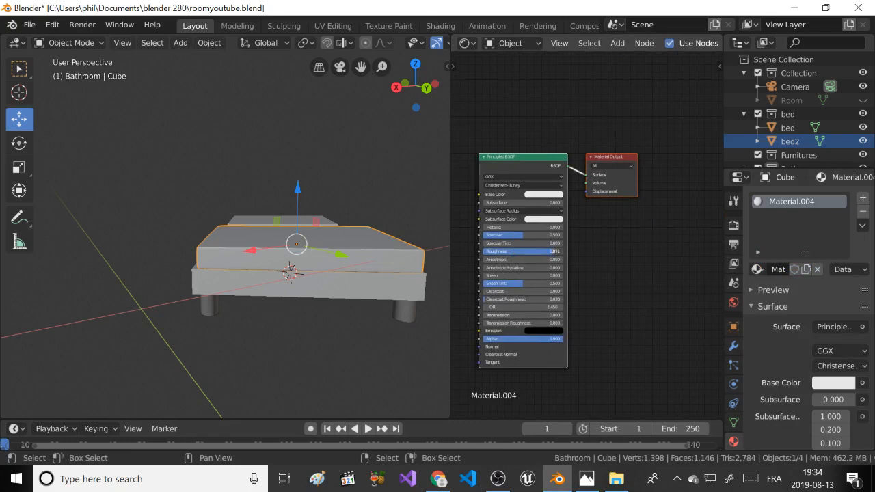
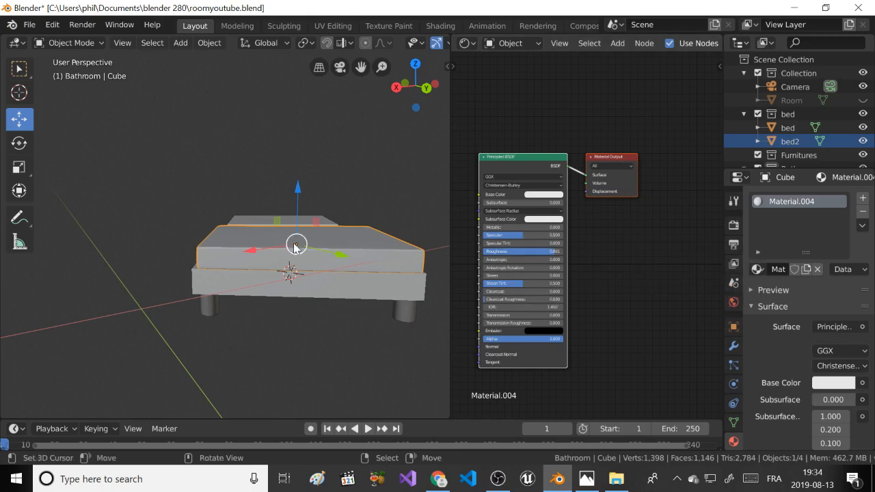
left_click_drag(502, 234, 483, 234)
middle_click_drag(398, 252, 345, 268)
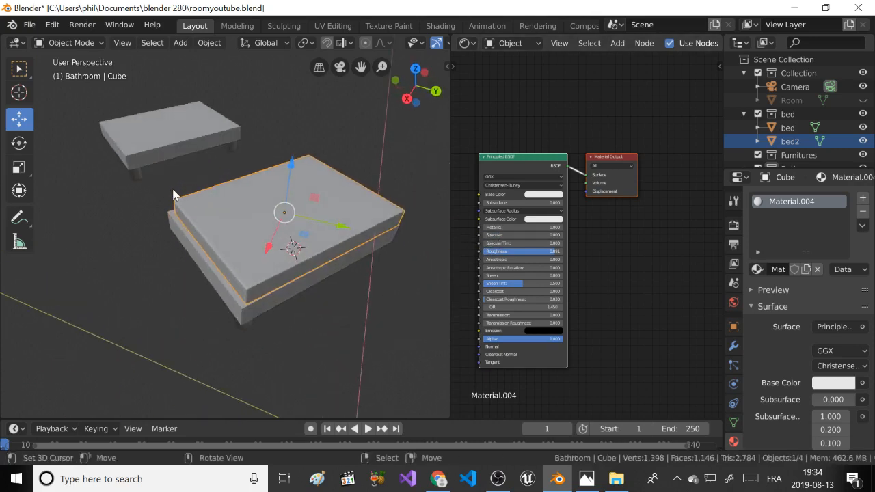
key("g")
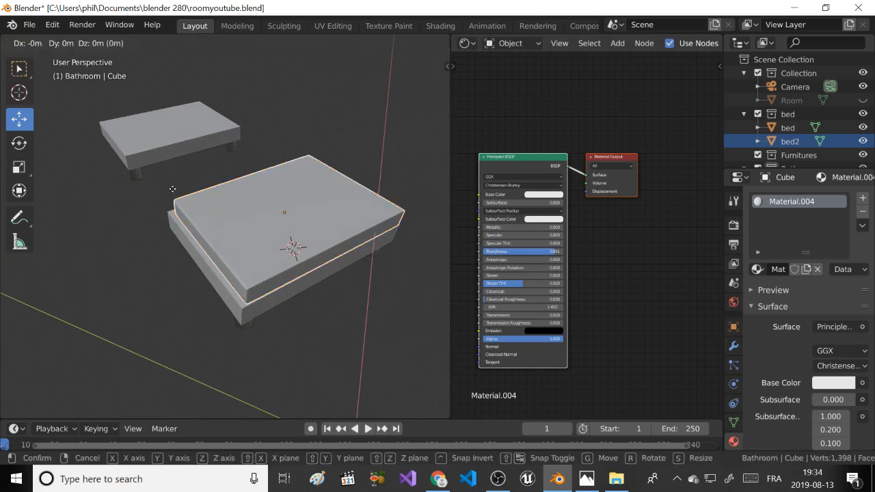
key("y")
key("y")
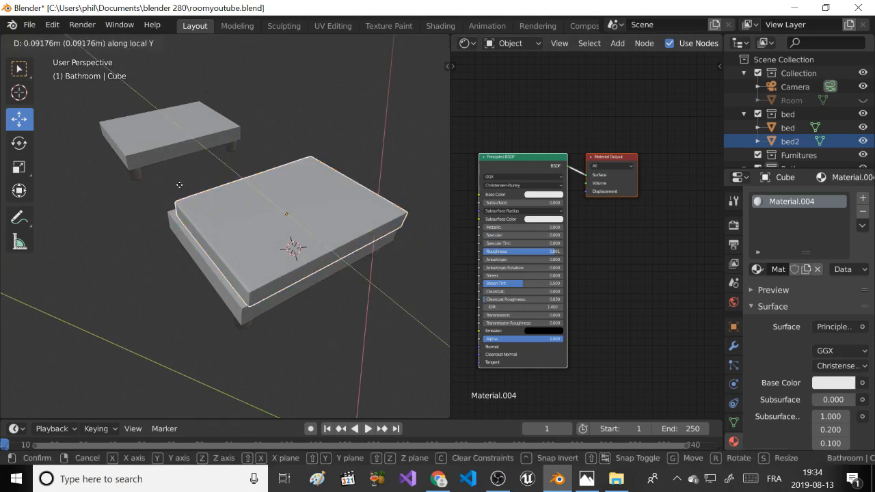
left_click(179, 185)
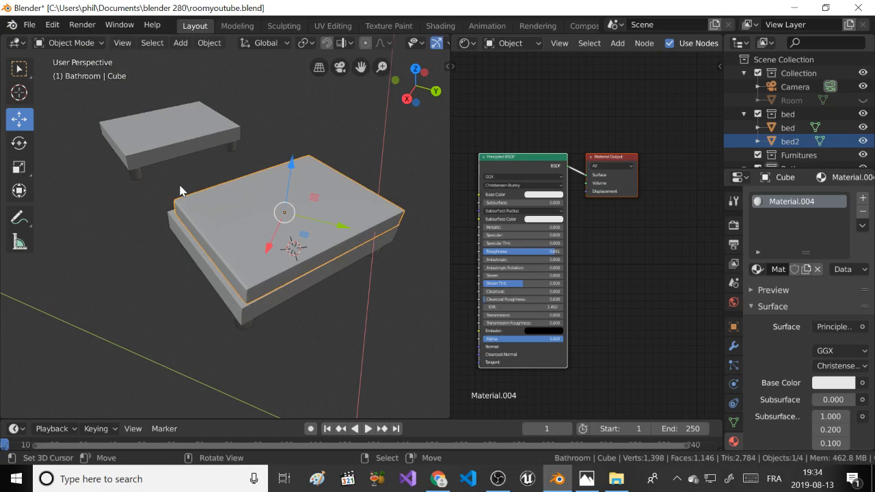
key("g")
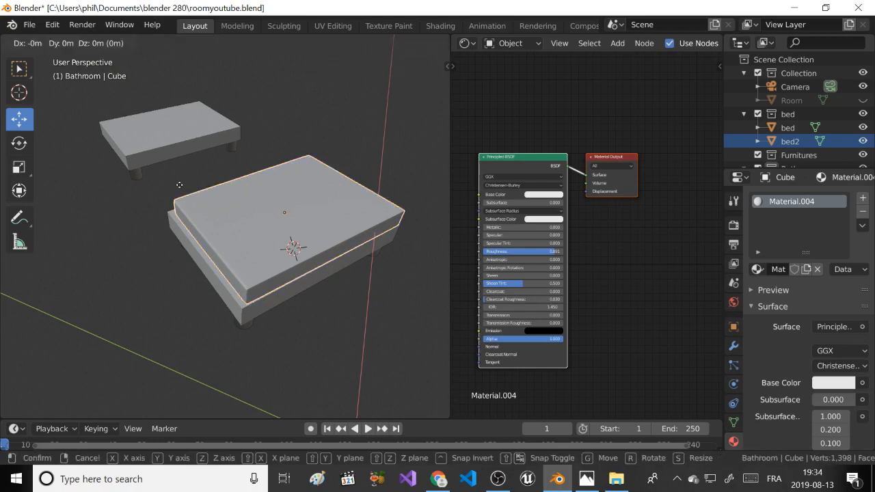
key("y")
key("y")
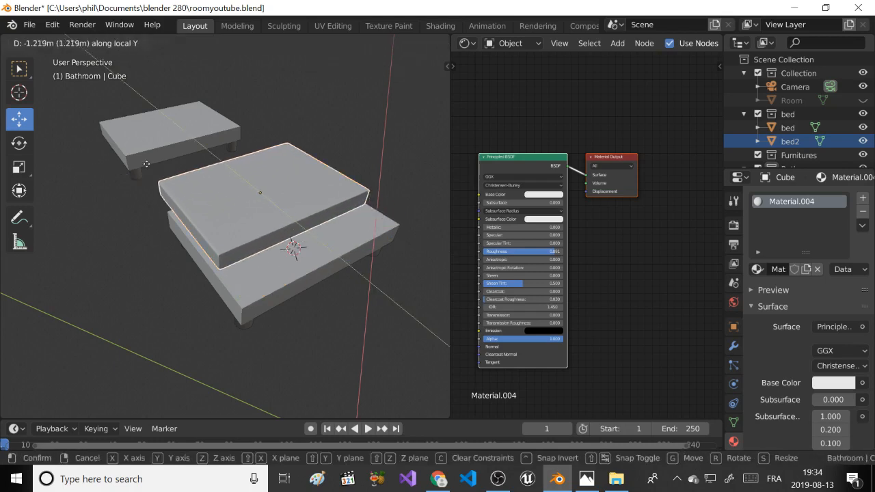
key("Escape")
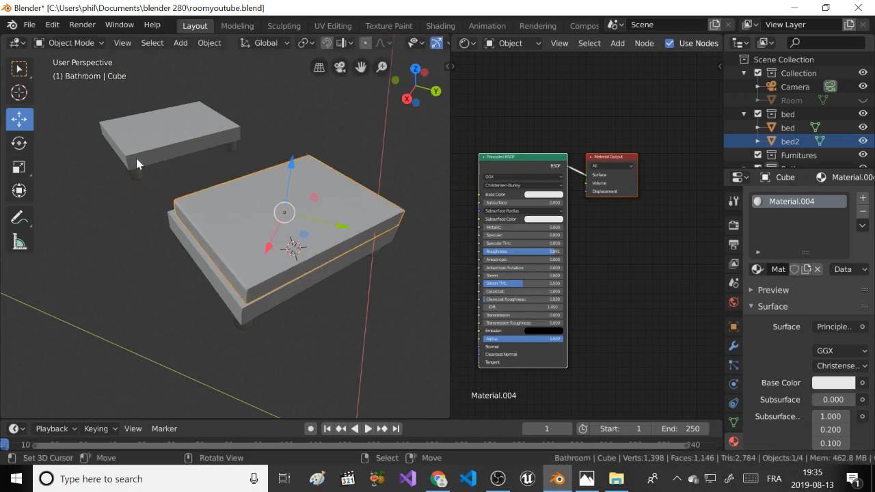
Duplicate the mattress and move the copy about -8.86 m along its local Y axis onto the second bed frame.
key("shift+d")
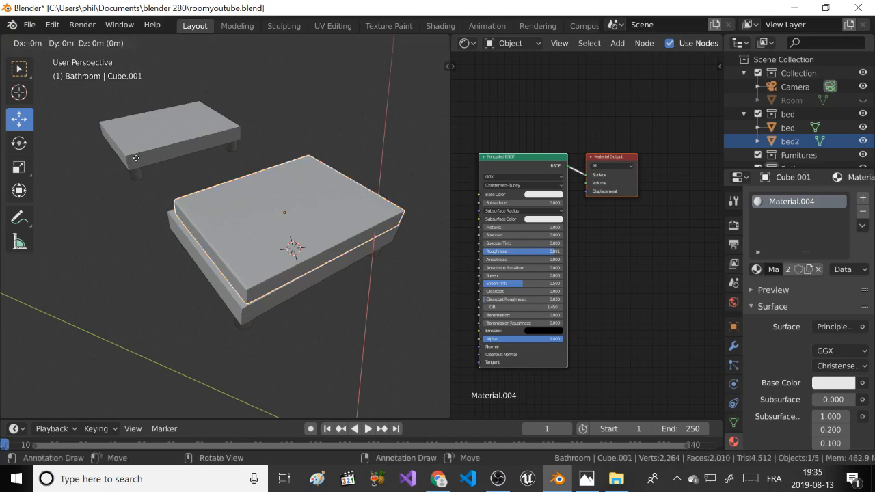
key("y")
key("y")
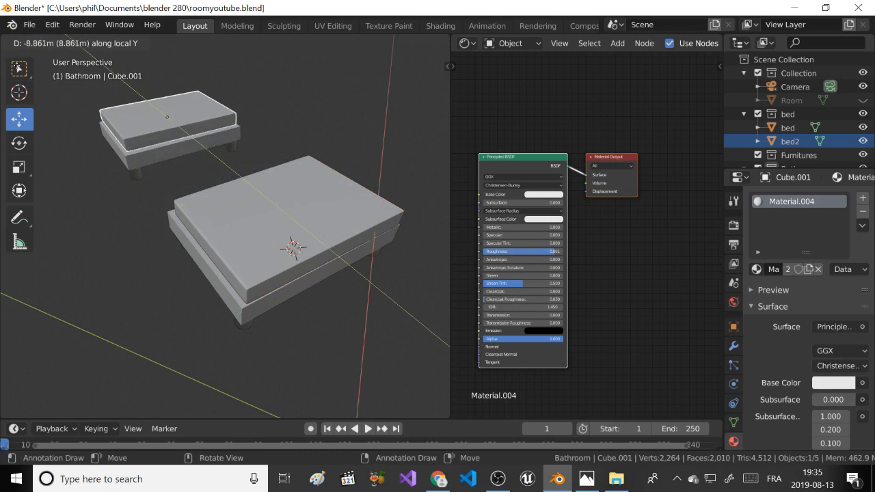
left_click(23, 67)
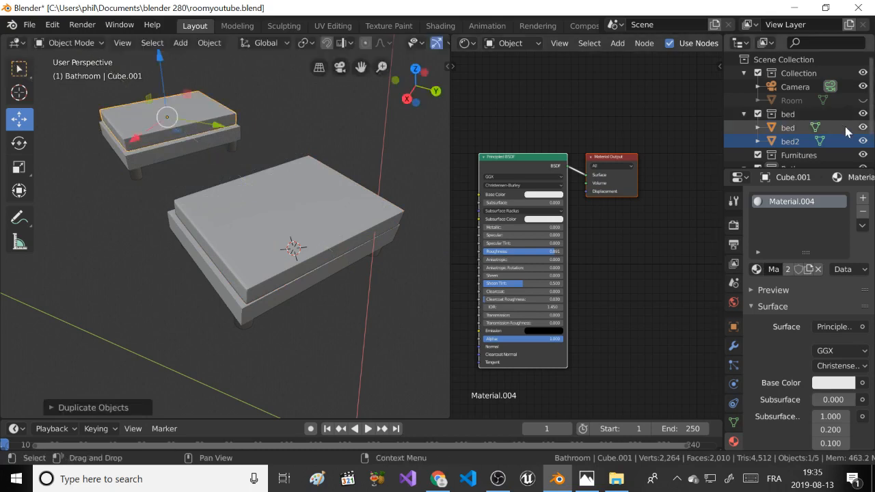
Check the beds from the camera view, undo the mattress duplication and make the Room object visible.
left_click(861, 100)
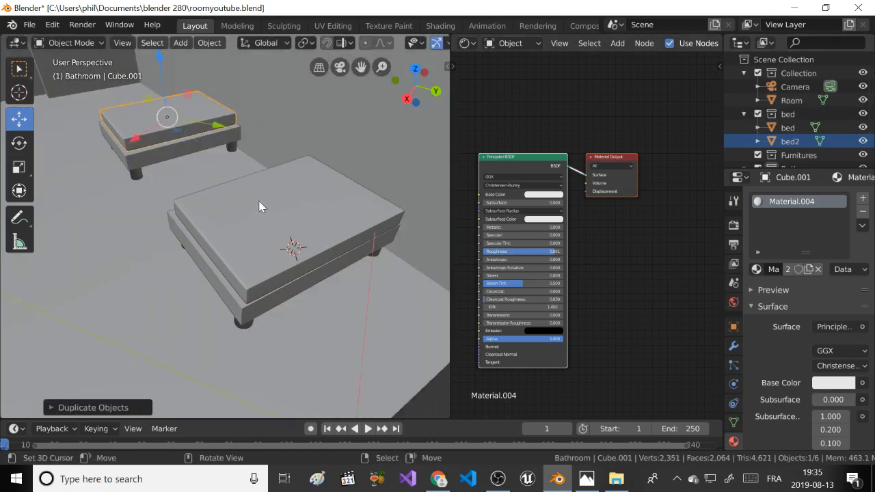
key("KP_0")
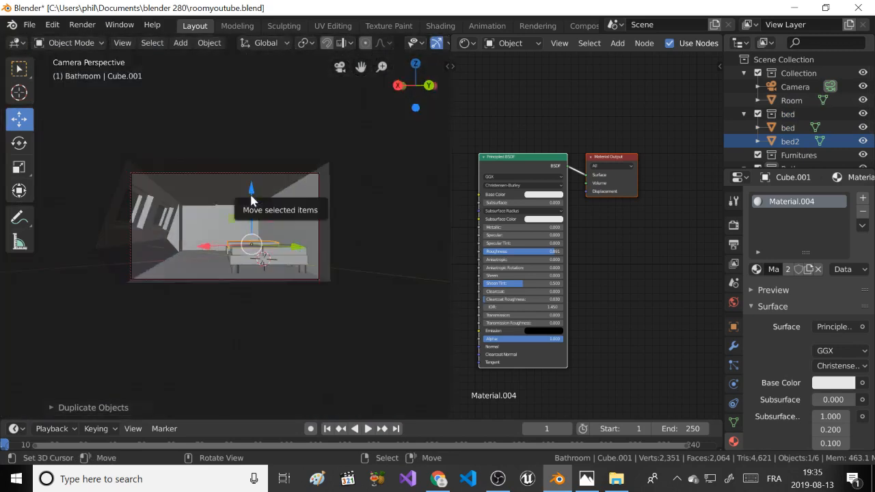
key("ctrl+z")
key("ctrl+z")
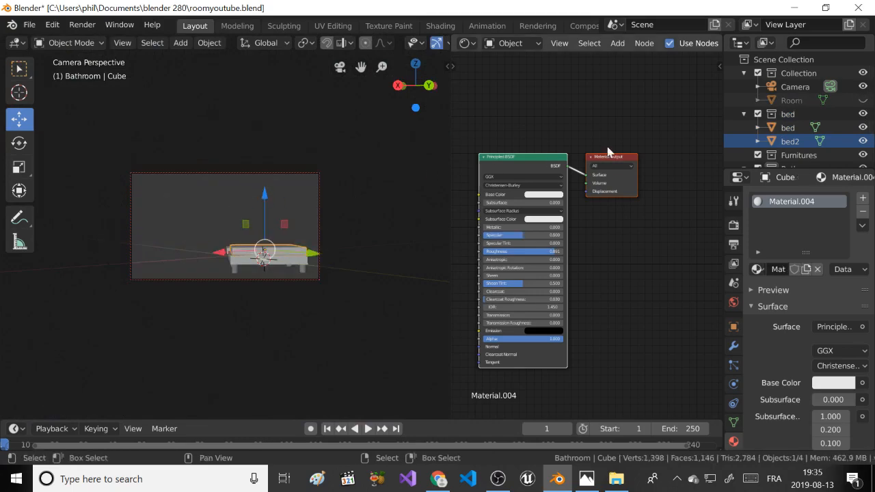
left_click(862, 100)
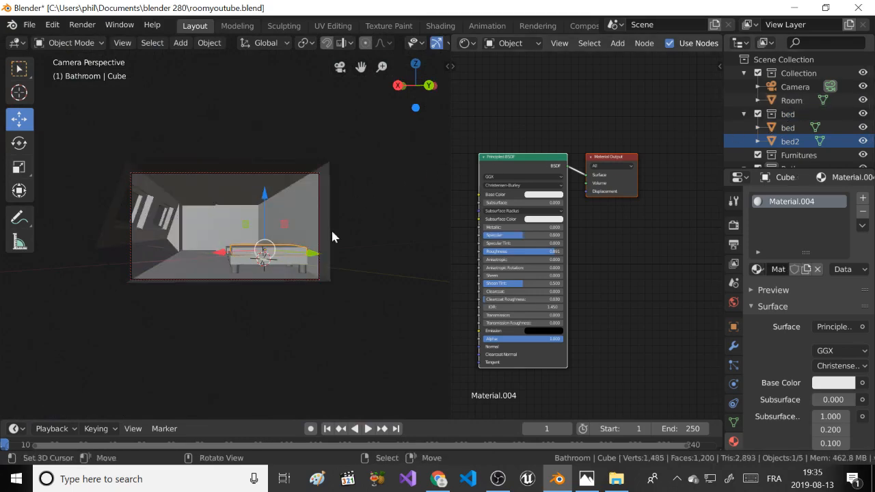
key("KP_Decimal")
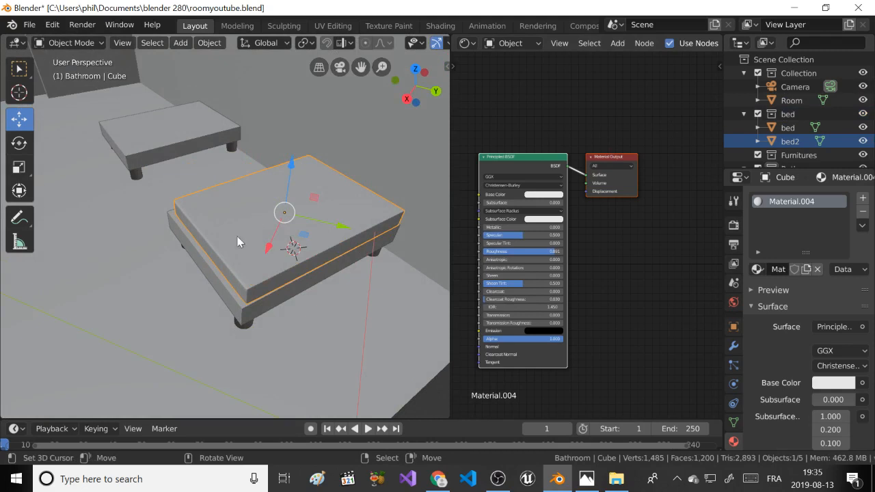
left_click(228, 278)
left_click(144, 152, "shift")
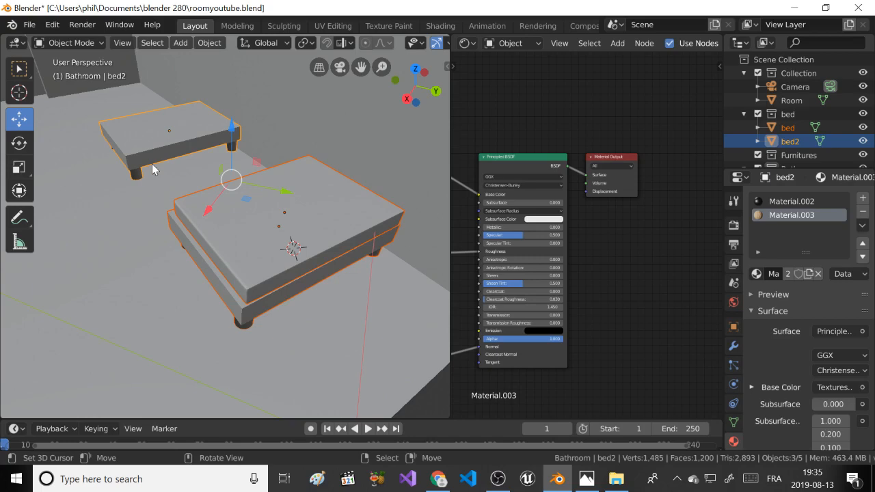
key("g")
key("x")
key("x")
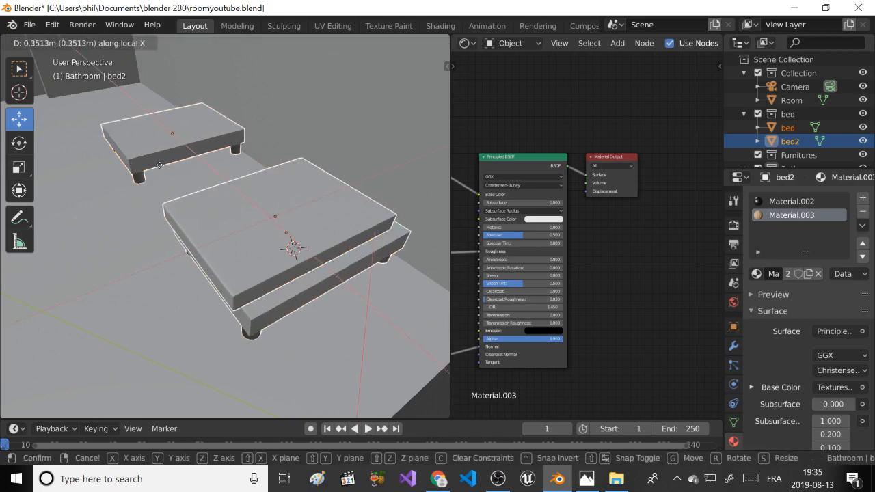
left_click(159, 165)
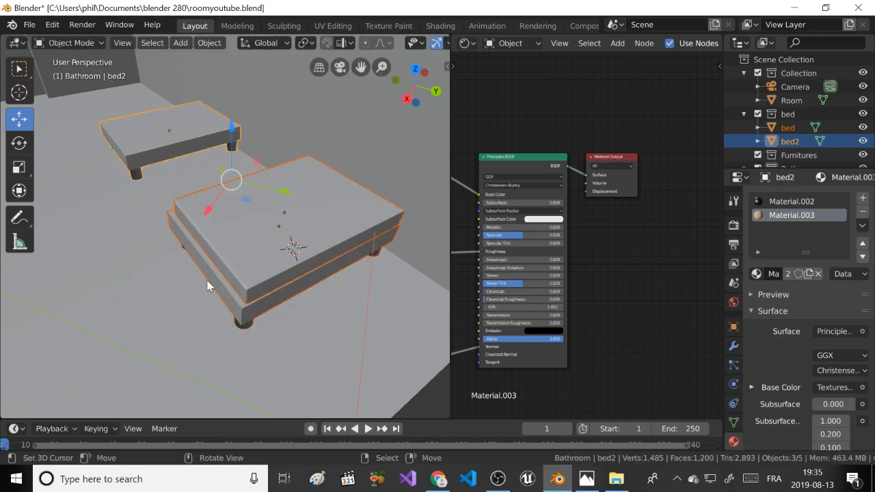
left_click(230, 247)
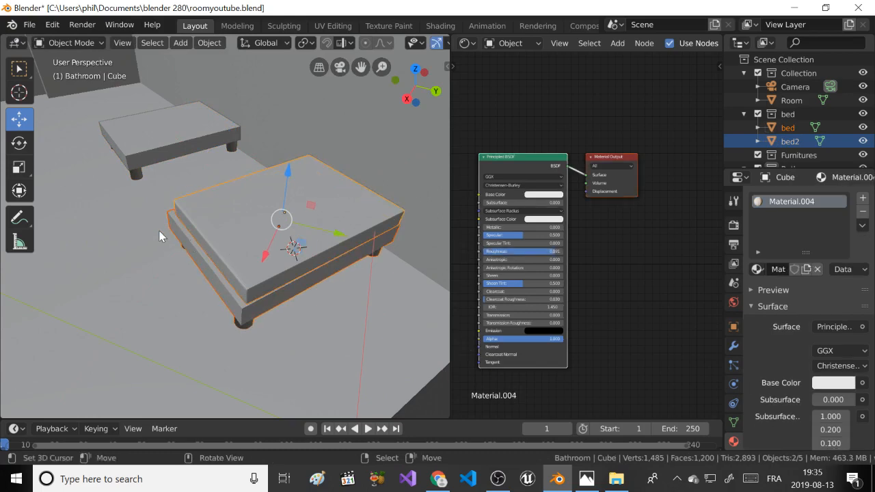
key("g")
key("x")
key("x")
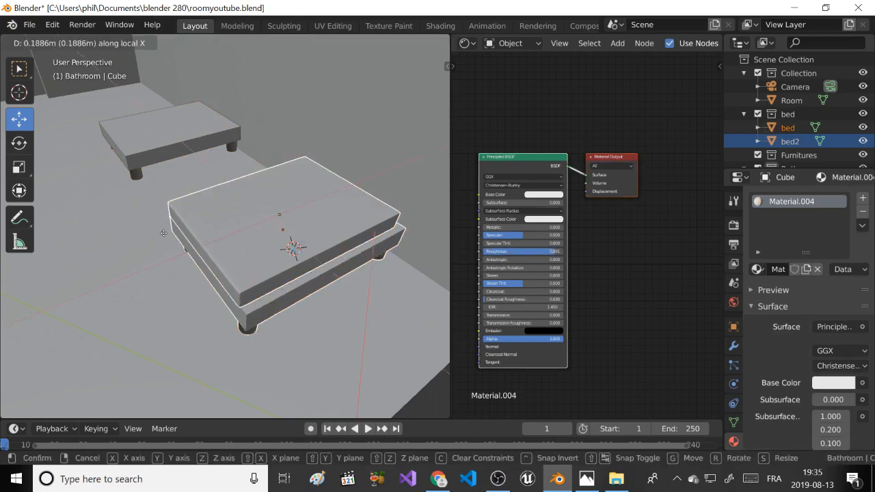
right_click(163, 233)
Move the bed frame under the mattress about 1.15 m along its local X axis.
left_click(231, 299)
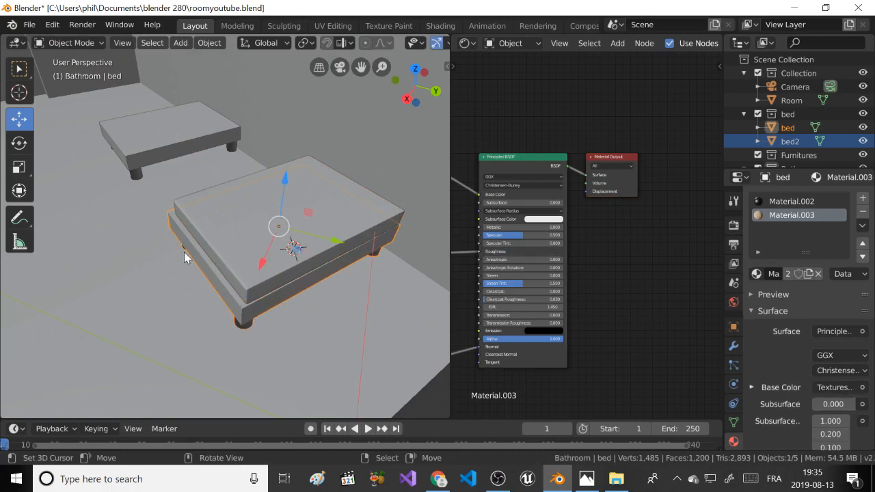
key("g")
key("x")
key("x")
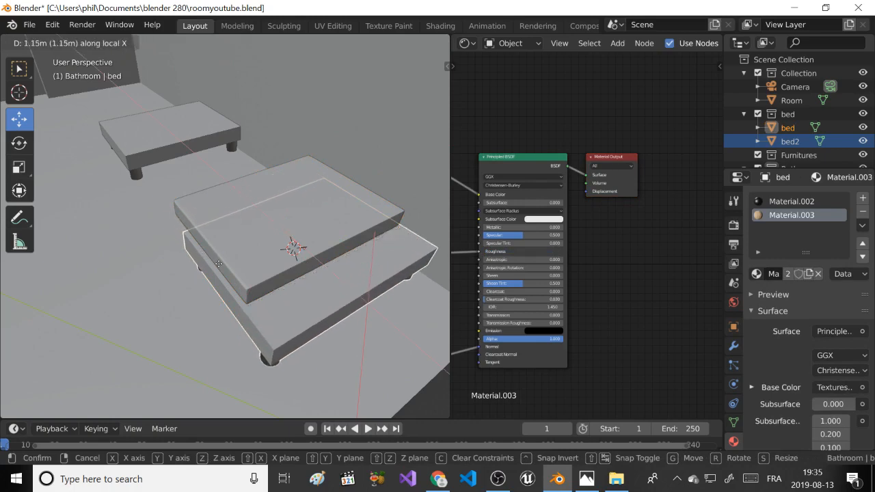
right_click(218, 263)
left_click(188, 213)
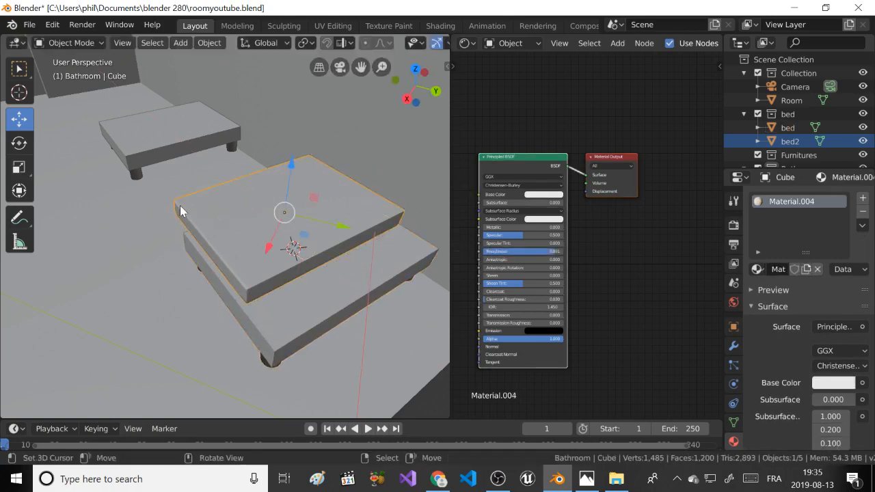
key("g")
key("x")
key("x")
right_click(199, 222)
key("g")
key("x")
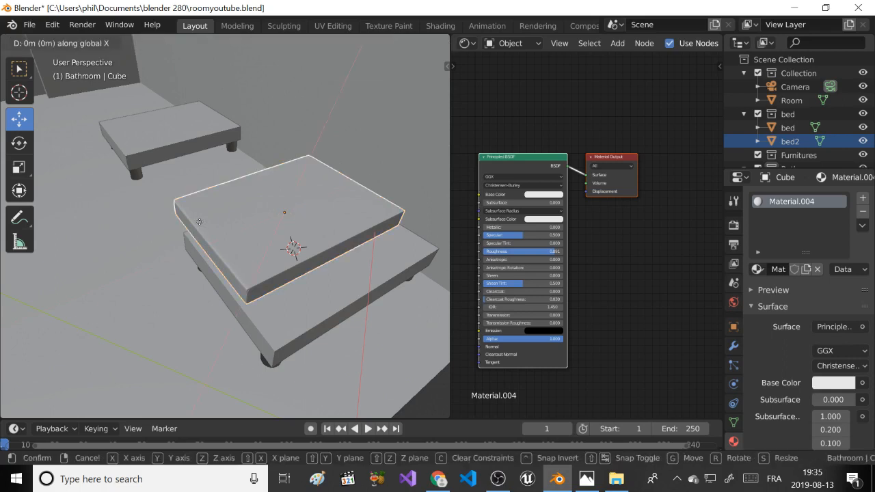
key("x")
right_click(199, 222)
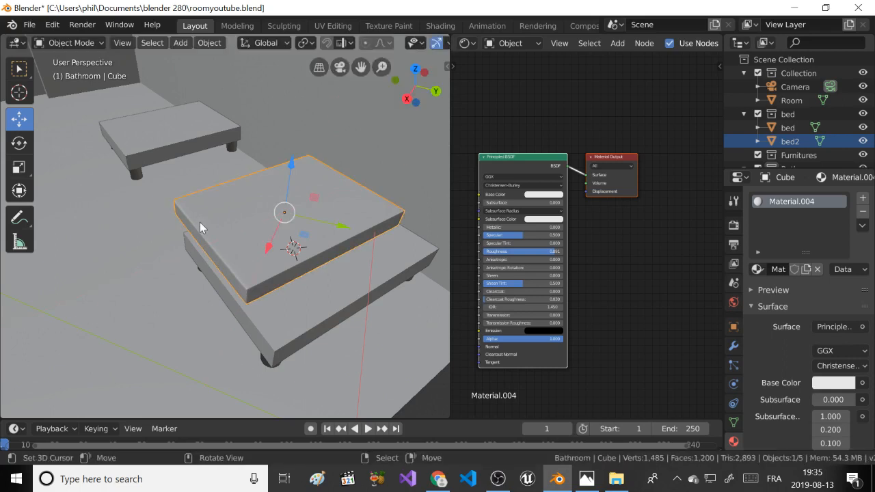
Move the mattress along its local Y axis until it sits over the shifted bed frame.
key("g")
key("y")
key("y")
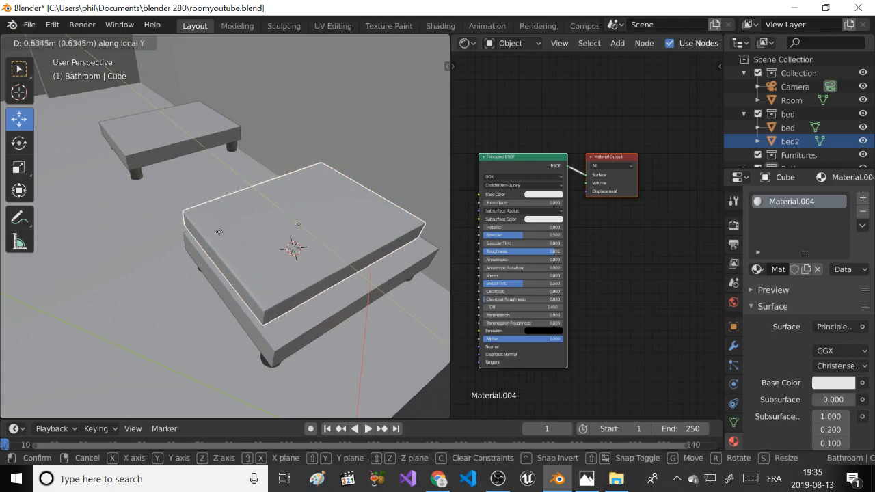
left_click(230, 239)
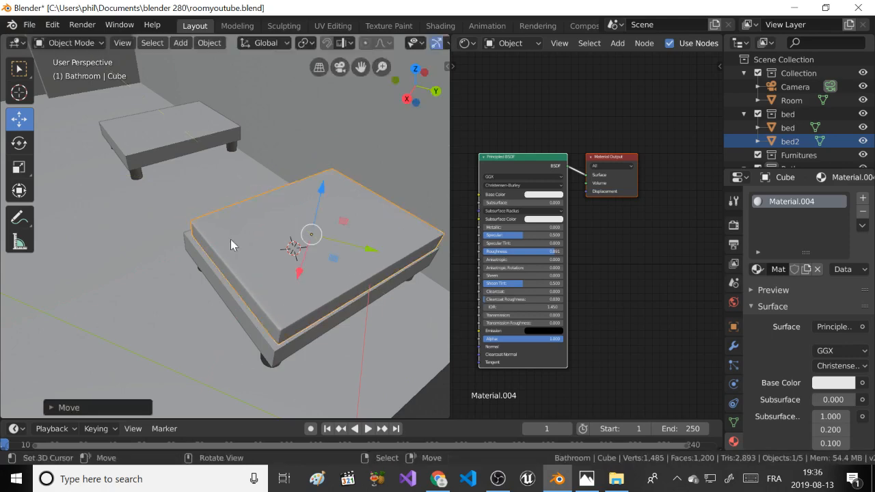
left_click(153, 158)
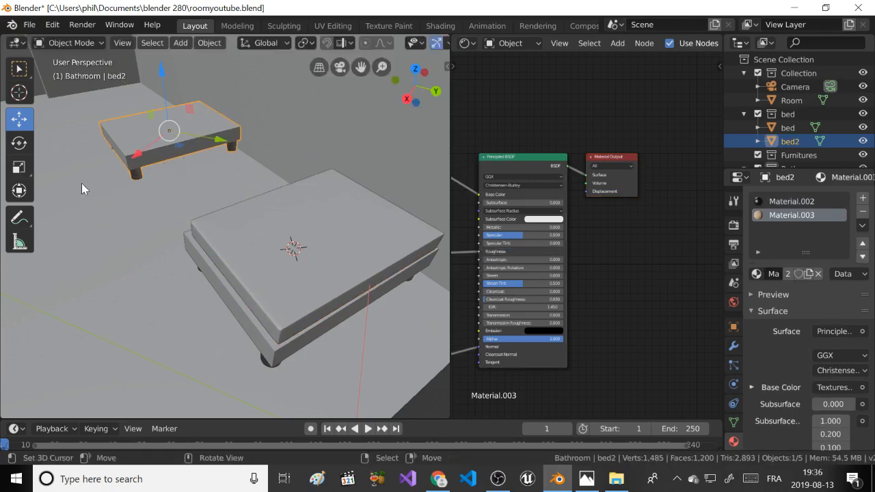
key("g")
key("y")
key("y")
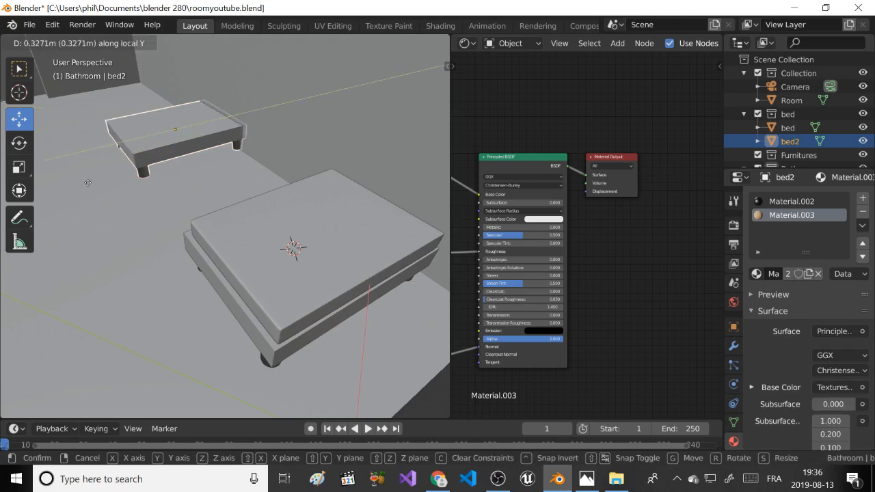
key("Escape")
Move the second bed frame along its local X axis, closer in line with the first bed.
key("g")
key("x")
key("x")
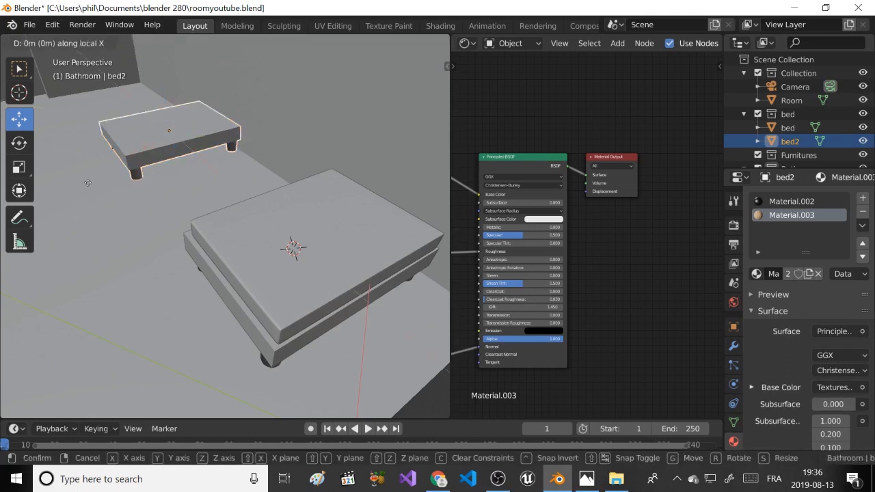
left_click(123, 200)
Duplicate the mattress of the first bed, leaving the copy in place.
left_click(278, 243)
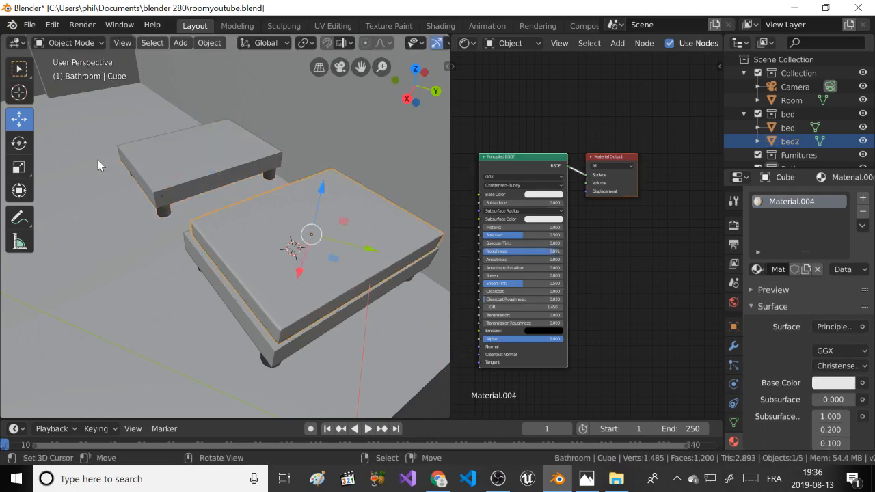
key("shift+d")
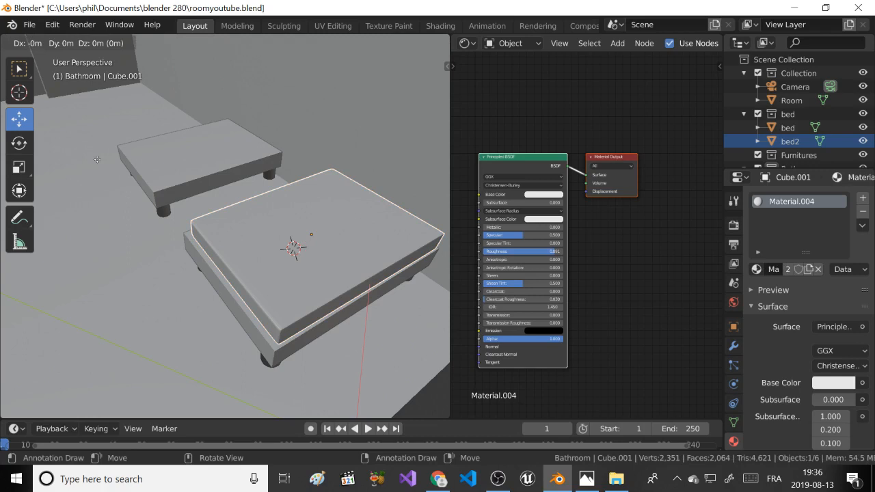
key("x")
key("x")
left_click(97, 159)
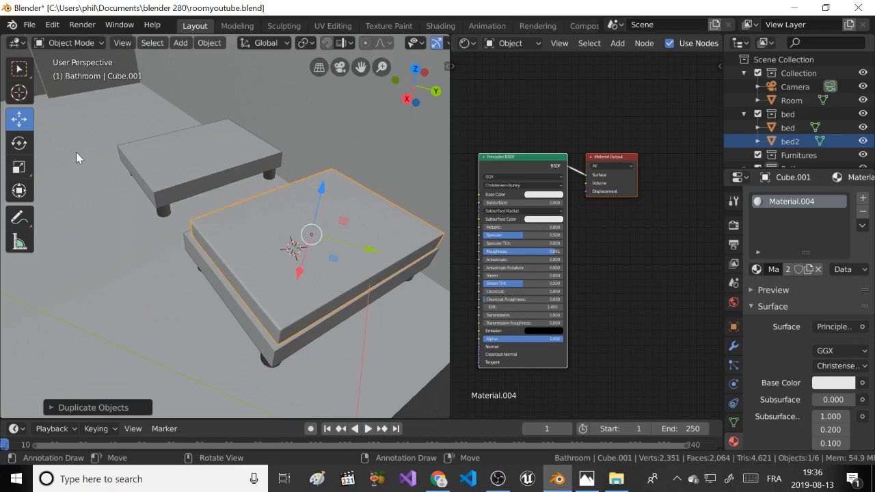
Try to move the mattress copy along the global Z axis and undo that move.
key("g")
key("z")
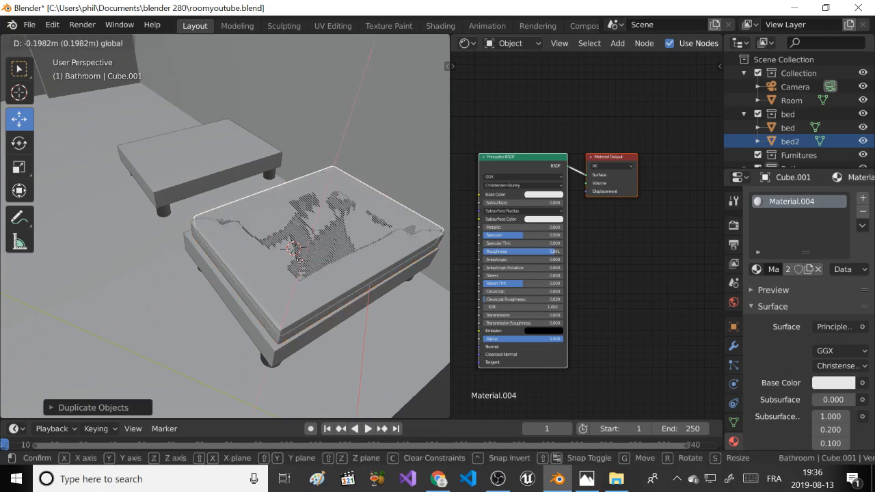
left_click(301, 267)
key("ctrl+z")
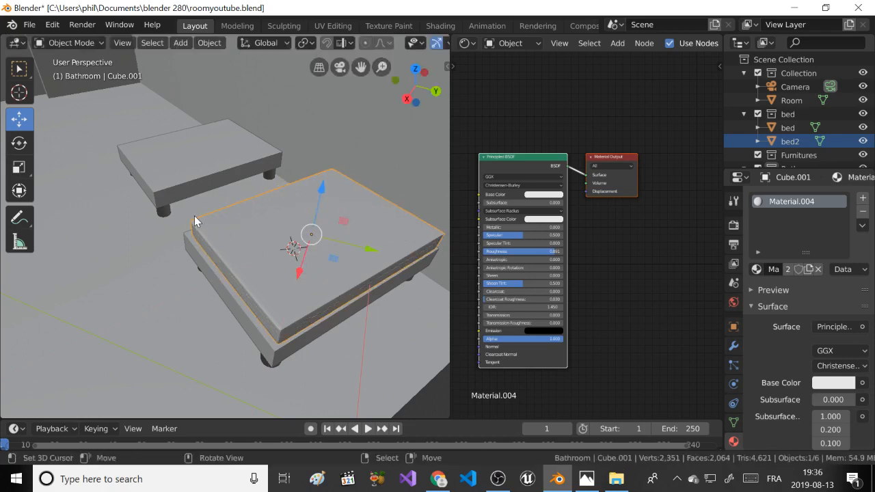
Move the mattress copy along its local Y axis onto the second bed frame and check it from the camera view.
key("g")
key("y")
key("y")
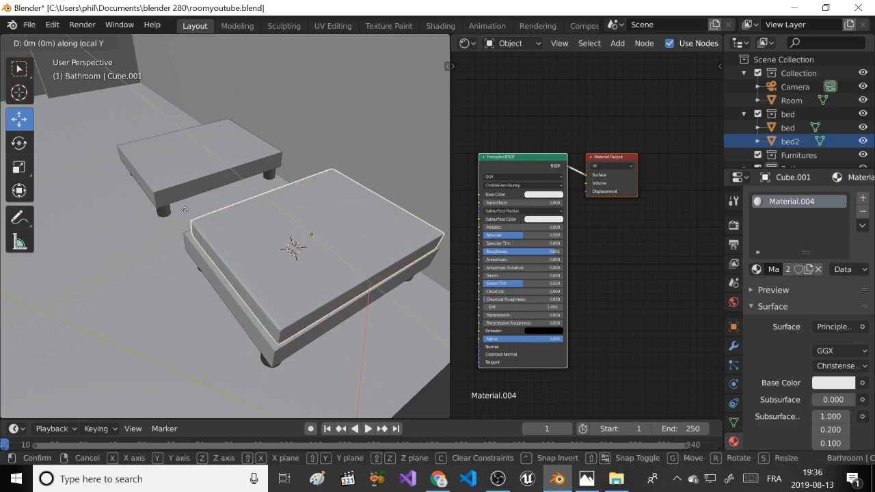
left_click(71, 140)
key("KP_0")
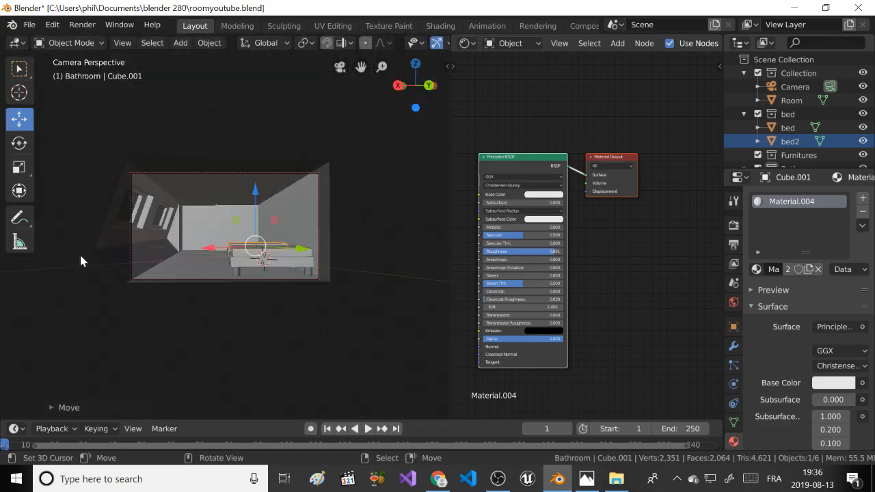
key("KP_0")
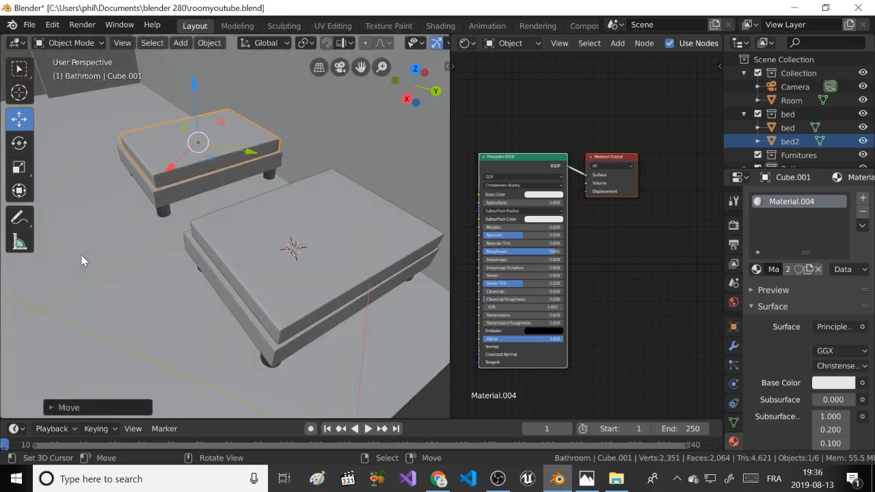
Rename the Cube object to "mattress" and move it into the bed collection.
scroll(803, 146, "down", 3)
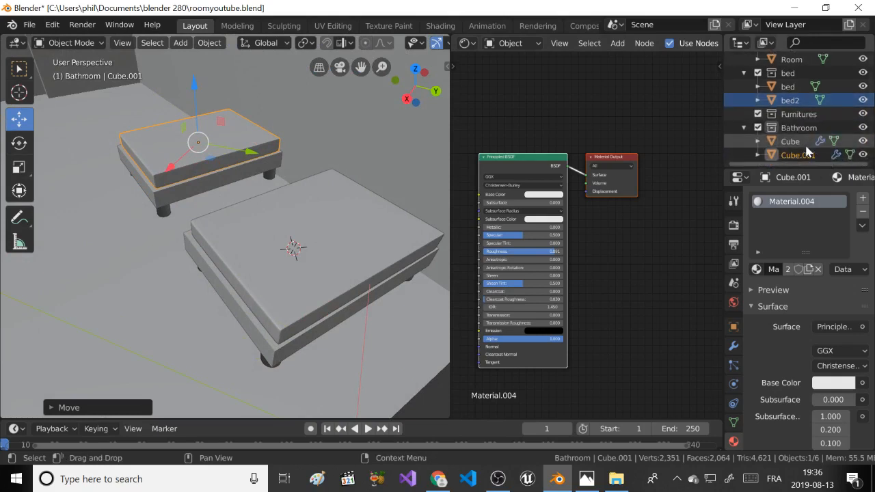
left_click(803, 145)
double_click(792, 141)
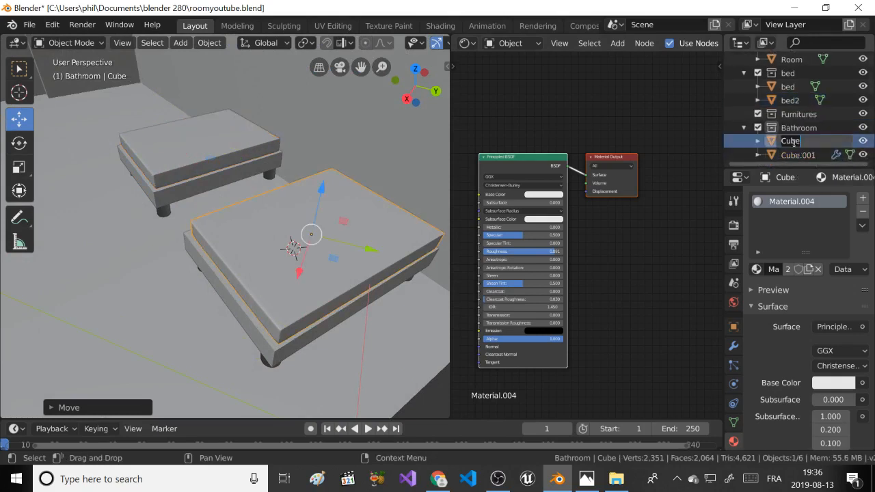
type("mattress")
key("Return")
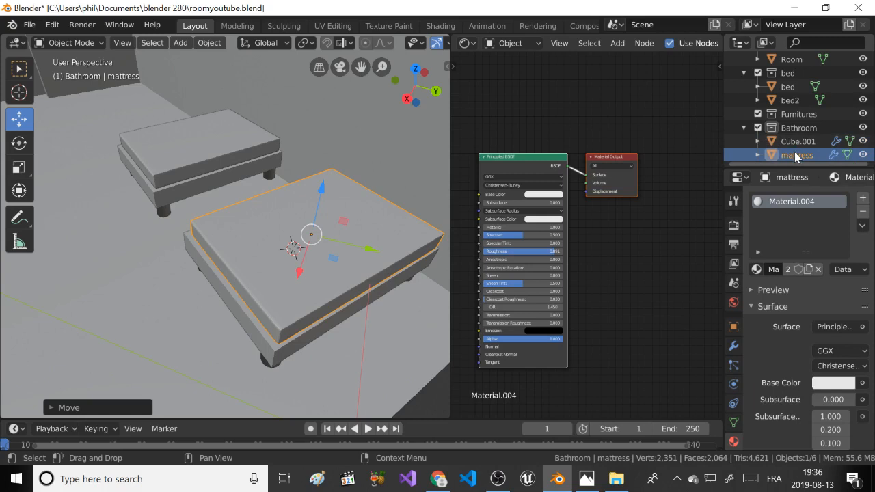
left_click_drag(794, 152, 789, 72)
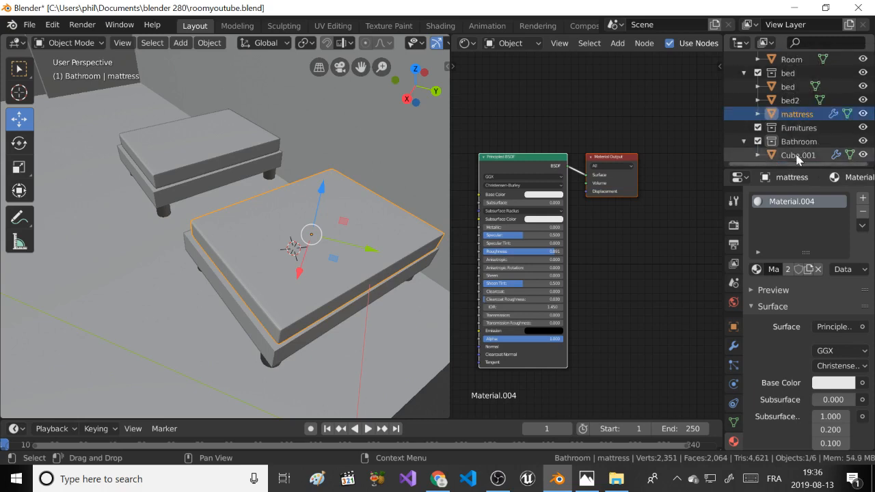
Rename the Cube.001 object to "mattress2" and move it into the bed collection.
left_click(796, 156)
double_click(796, 156)
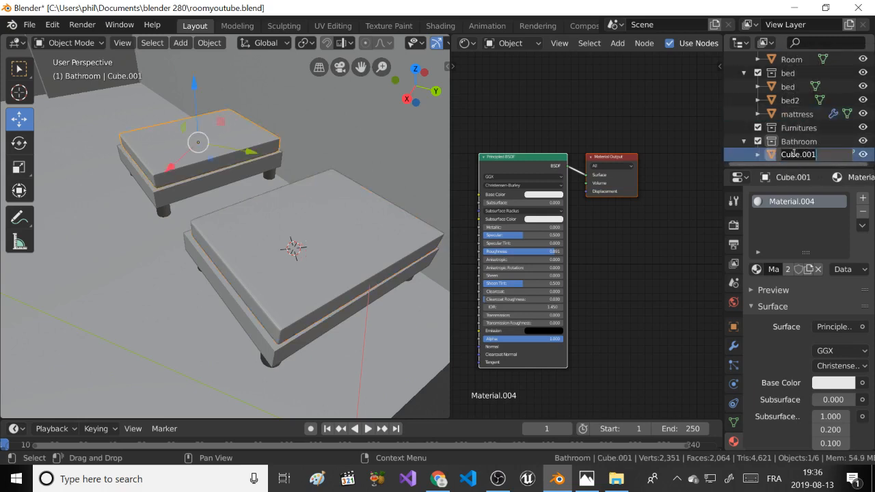
type("mattress2")
key("Return")
left_click_drag(808, 161, 789, 94)
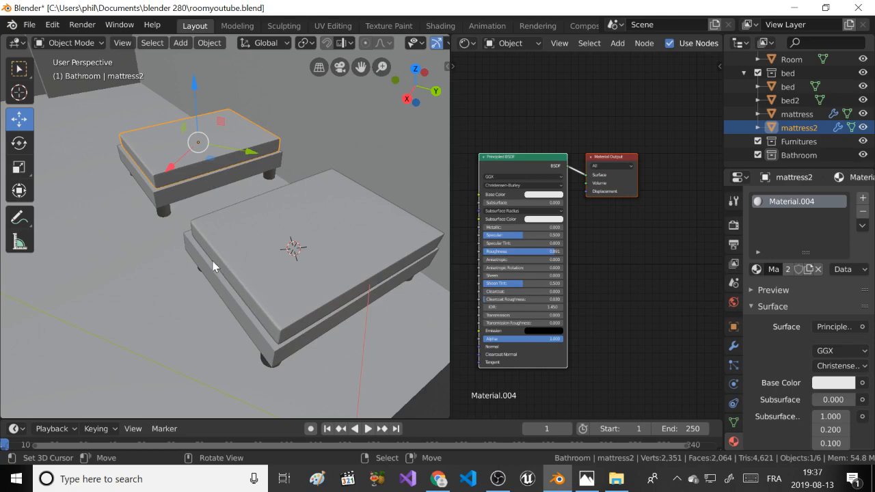
Select both bed frames and both mattresses, with the first mattress active, and enable Collision physics.
middle_click_drag(215, 263, 217, 236)
left_click(237, 300)
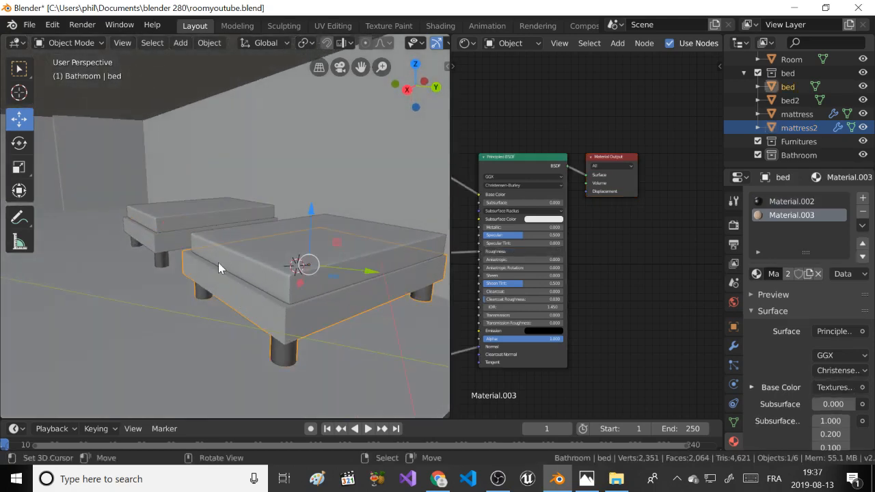
left_click(169, 241, "shift")
left_click(165, 217, "shift")
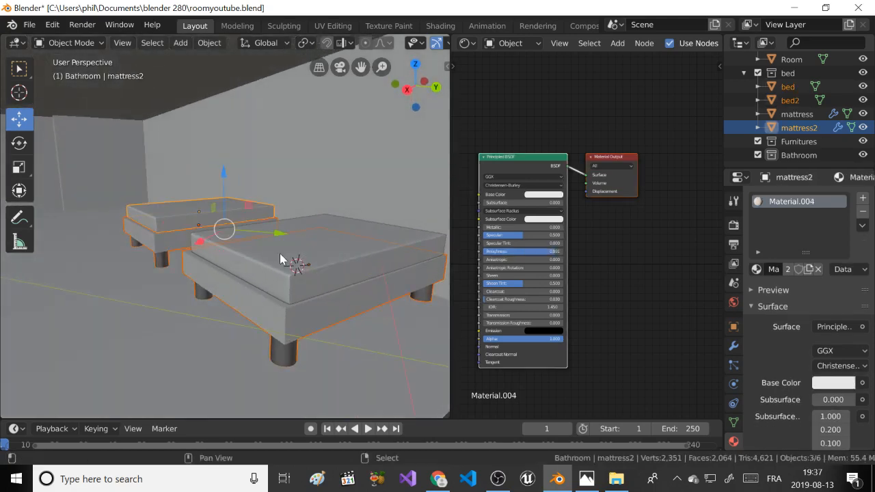
left_click(280, 253, "shift")
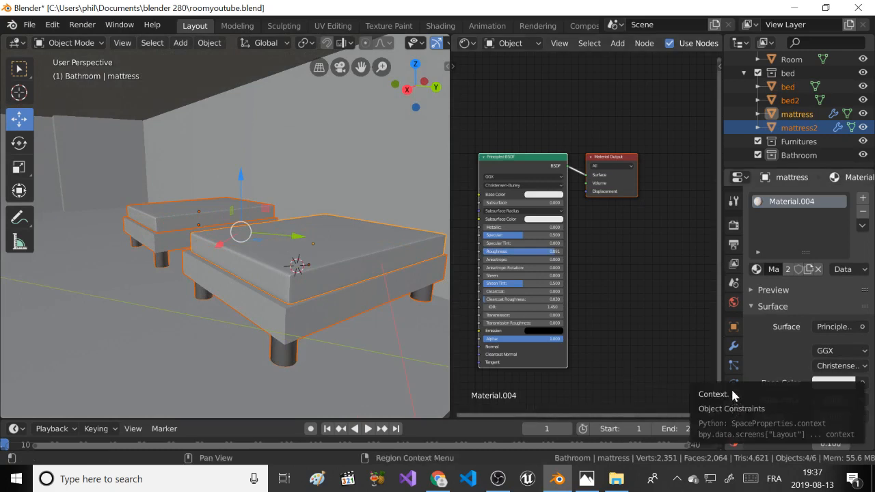
left_click(733, 385)
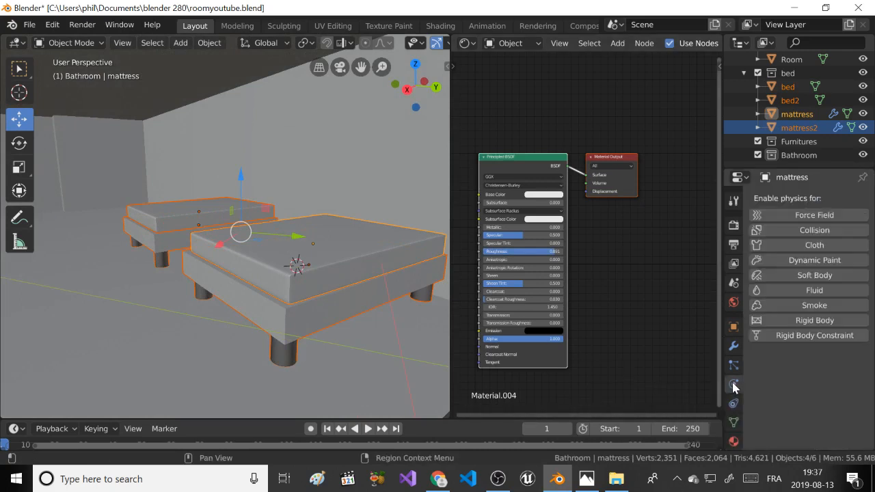
left_click(804, 226)
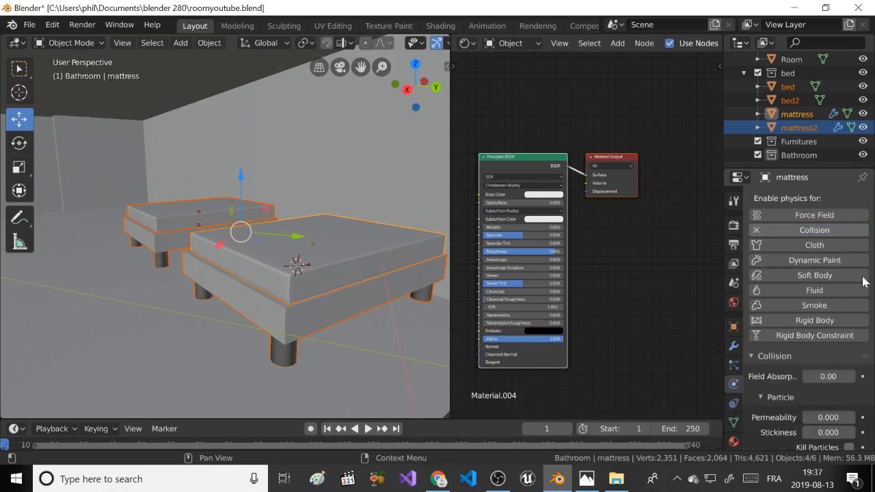
Set the mattress collision's Softbody And Cloth friction to 10.
scroll(806, 287, "down", 6)
left_click(830, 407)
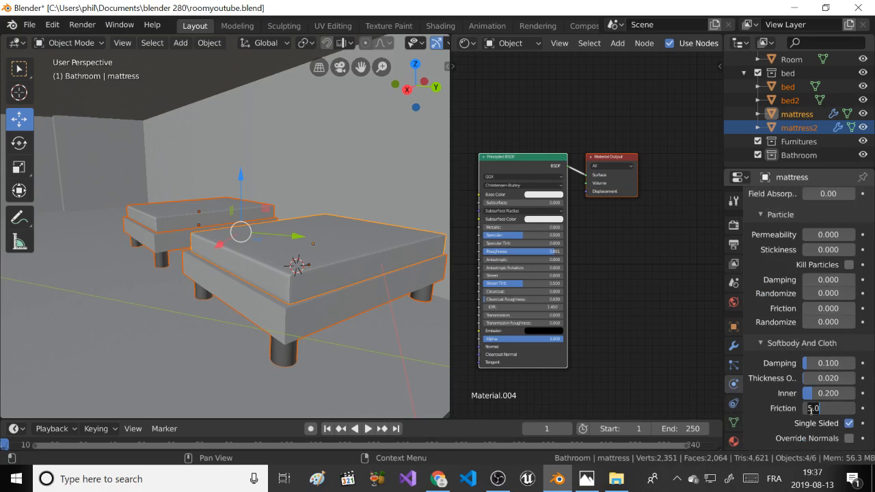
type("10")
key("Return")
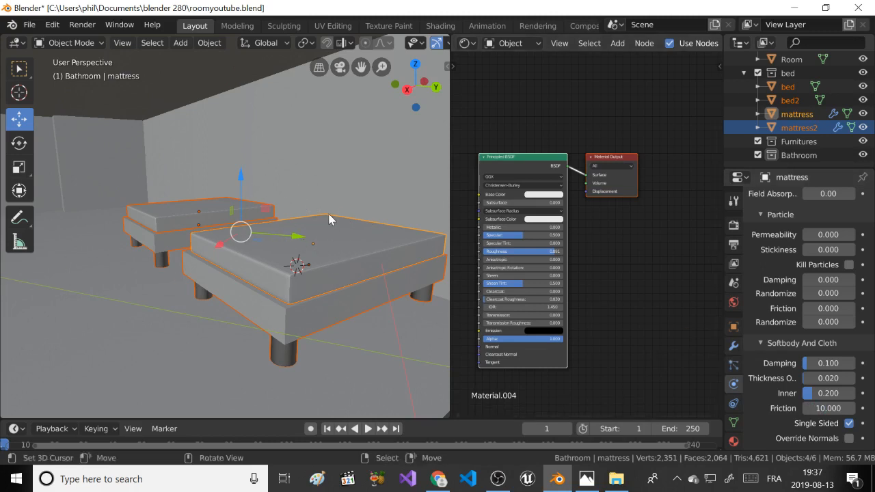
Enable Collision physics on the Room object and set its Softbody And Cloth friction to 10.
left_click(385, 346)
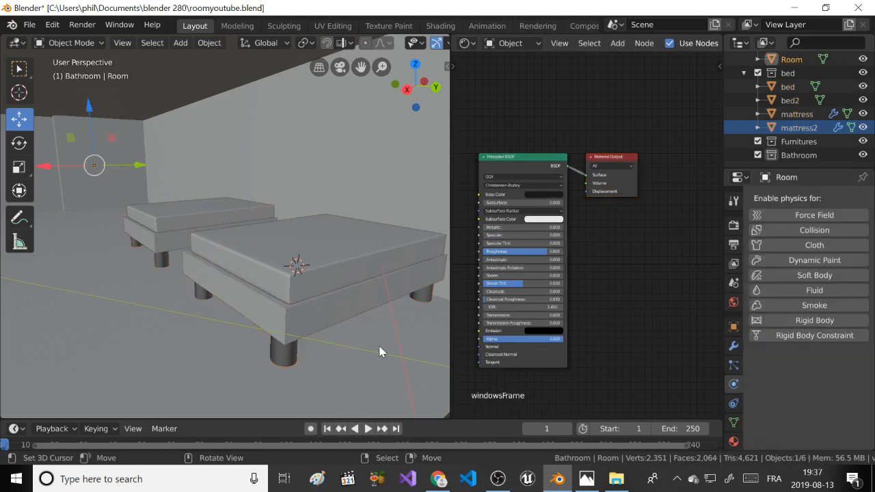
left_click(810, 230)
scroll(794, 387, "down", 3)
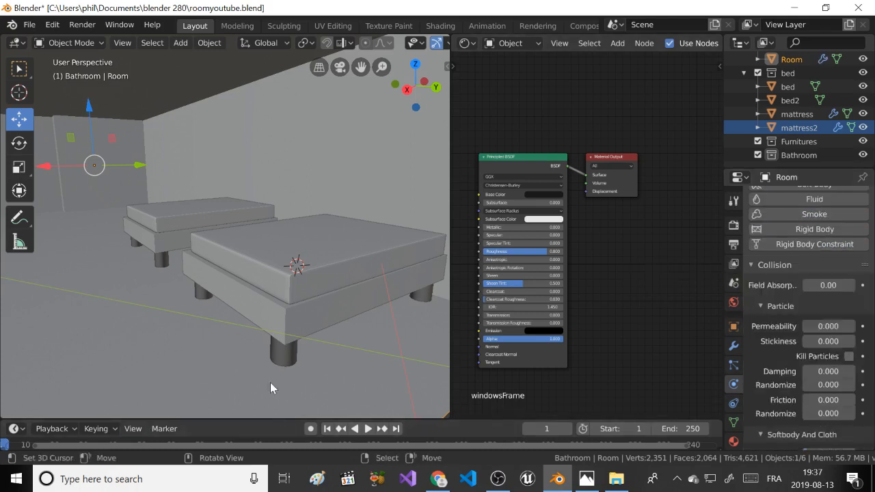
scroll(778, 365, "down", 3)
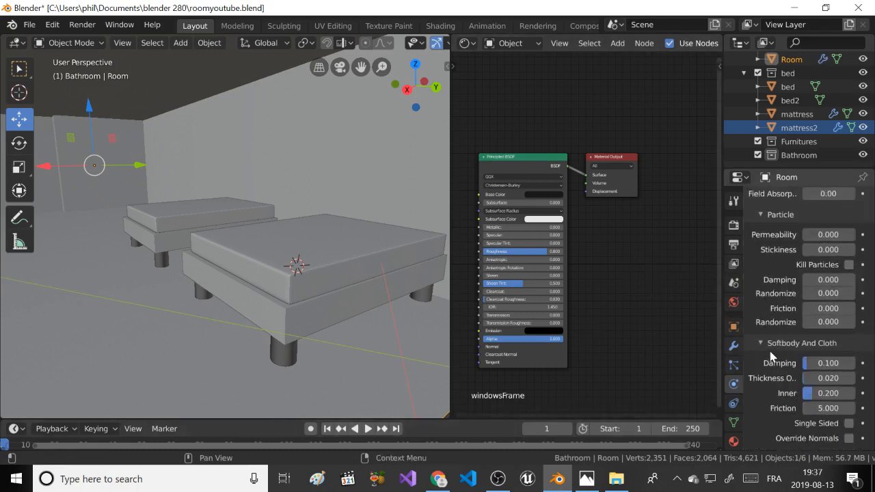
left_click(814, 408)
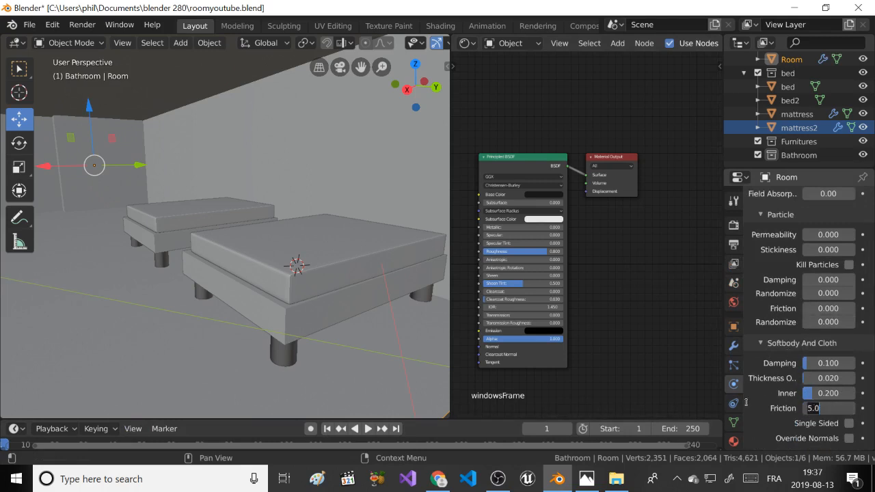
type("10")
key("Return")
Add a mesh plane, raise it above the first bed's mattress and shift it along the X axis.
scroll(187, 257, "down", 2)
scroll(186, 257, "up", 1)
scroll(185, 268, "down", 2)
scroll(179, 261, "up", 1)
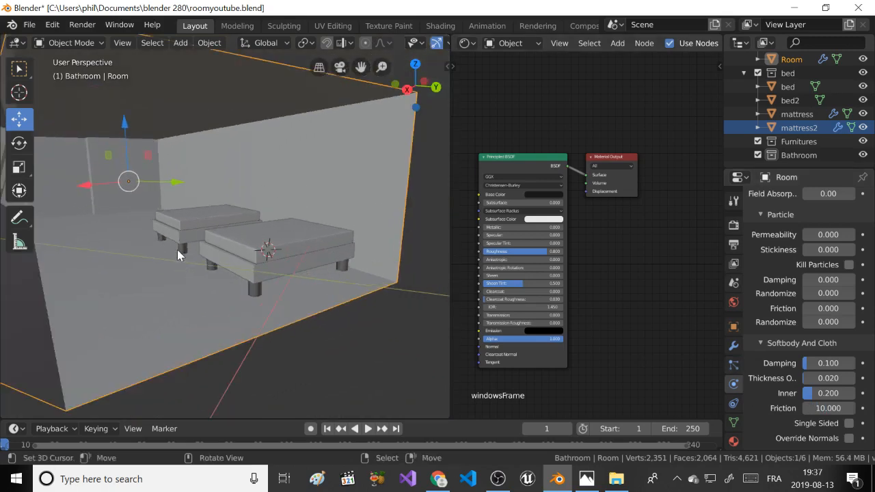
key("shift+a")
mouse_move(172, 211)
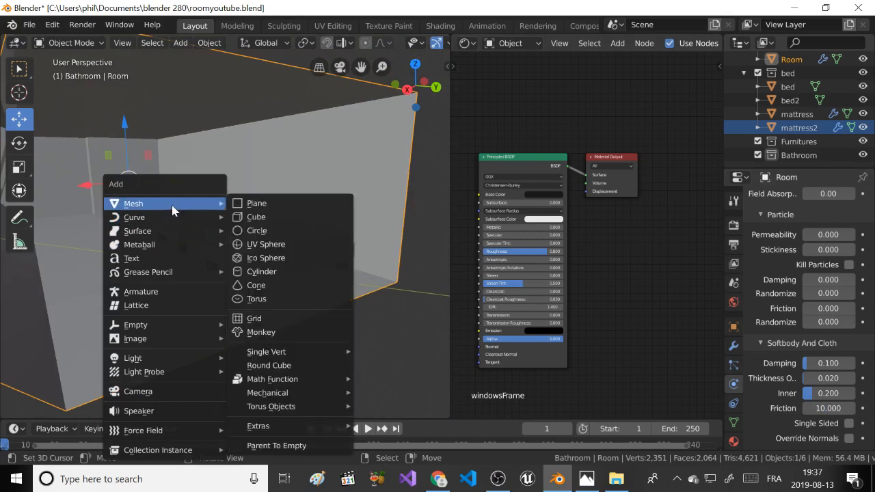
left_click(242, 207)
scroll(217, 223, "up", 2)
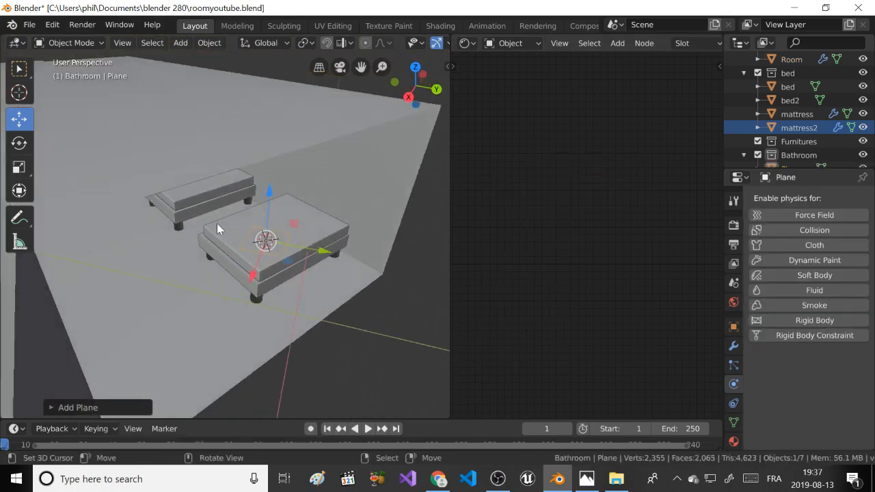
key("g")
key("z")
left_click(272, 213)
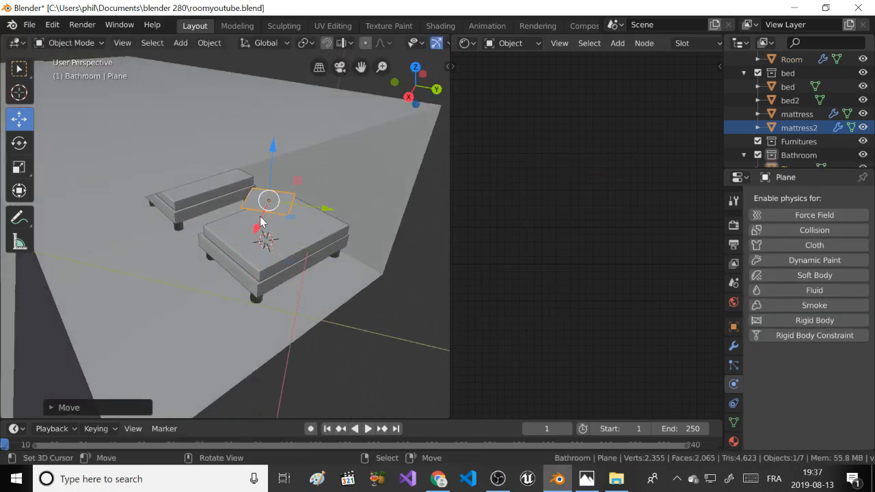
left_click_drag(260, 217, 255, 229)
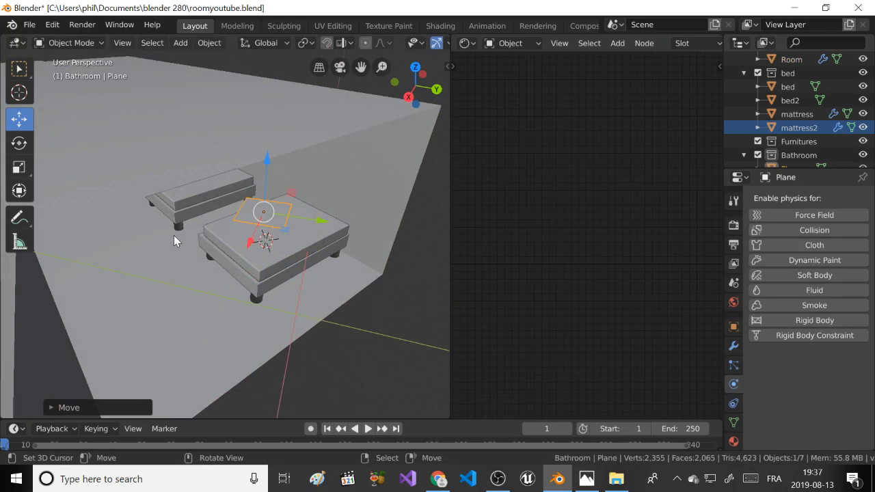
Rotate the plane 45° about the Z axis and reposition it over the first bed.
type("rz")
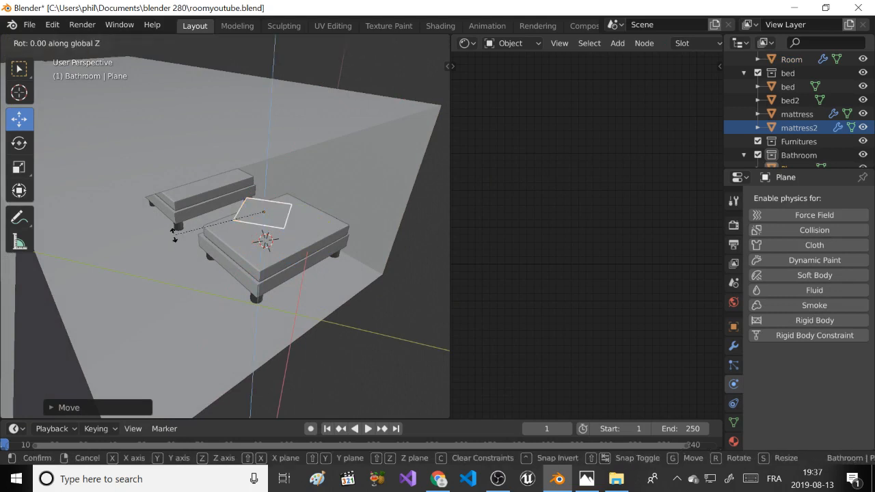
type("45")
key("Return")
middle_click_drag(327, 169, 278, 179)
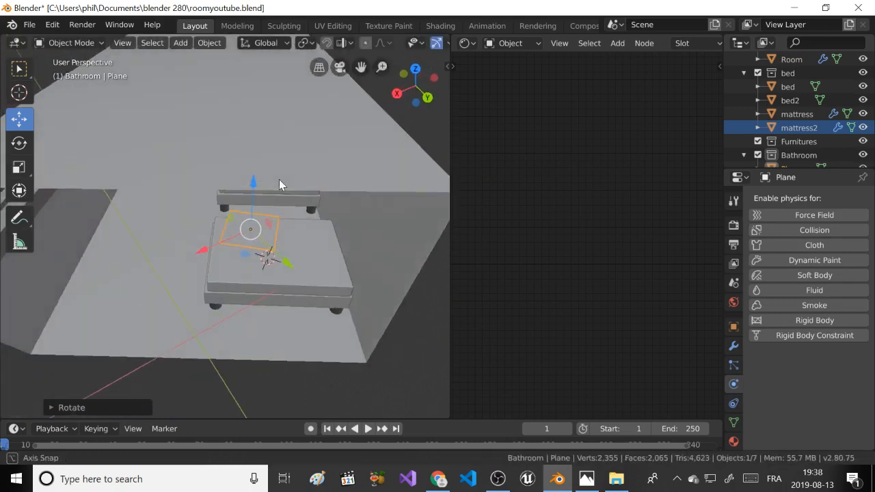
key("g")
left_click(231, 231)
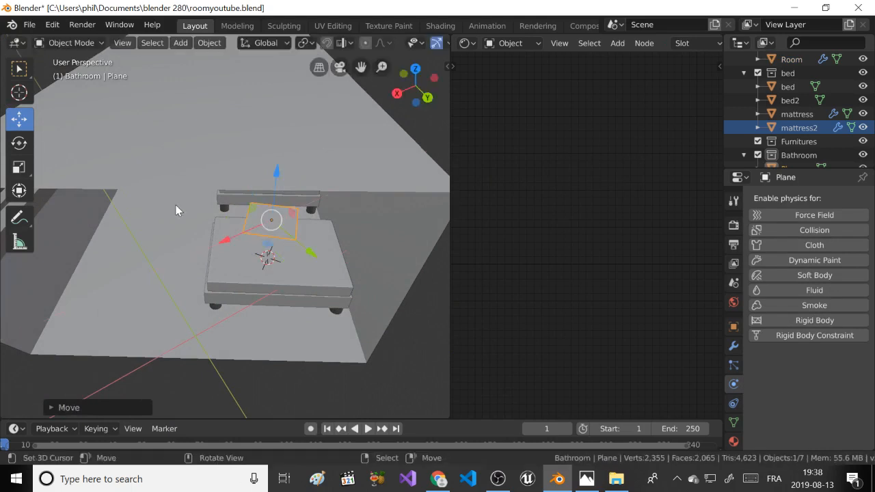
Rotate the plane about the Z axis to line up with the bed and scale it up to about the mattress width.
key("r")
key("z")
left_click(183, 216)
key("s")
left_click(150, 180)
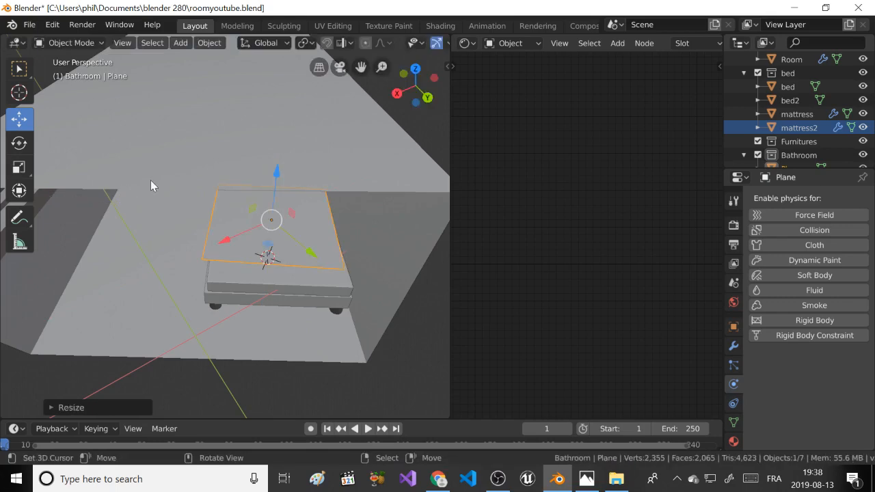
Reposition the plane over the first bed and scale it up along its local X axis.
middle_click_drag(150, 179, 230, 203)
key("g")
left_click(273, 171)
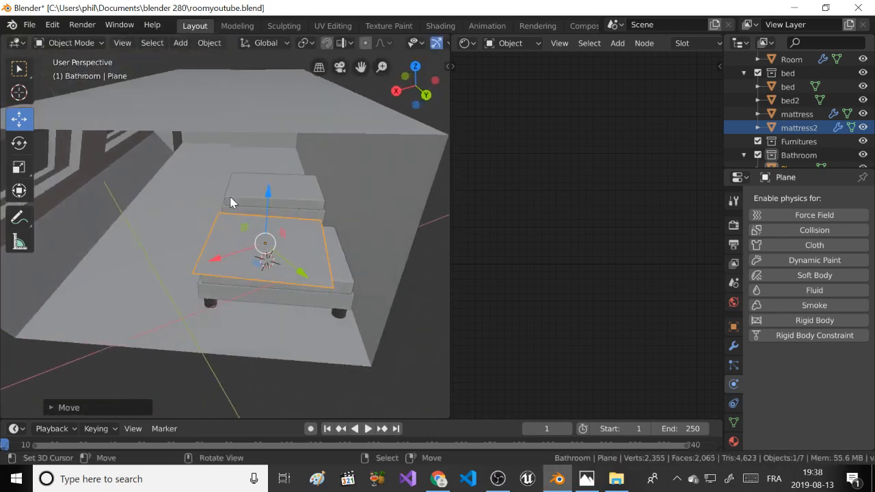
key("s")
key("x")
key("x")
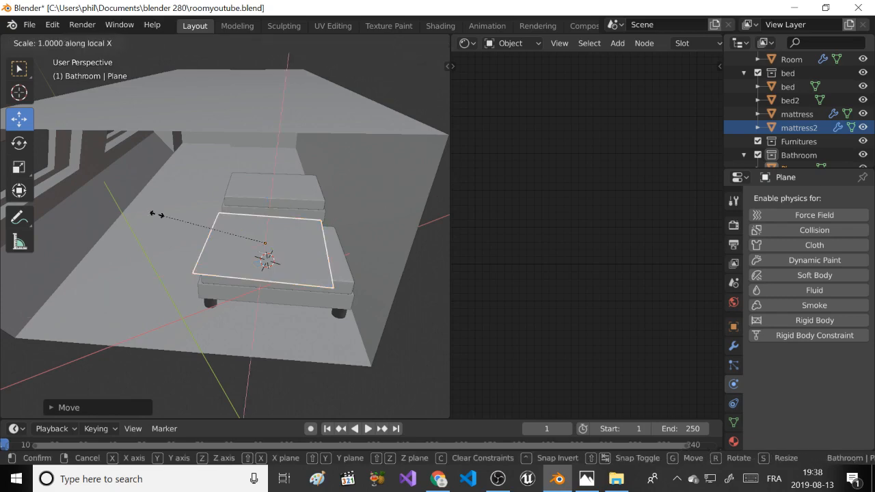
left_click(119, 231)
middle_click_drag(119, 231, 295, 272)
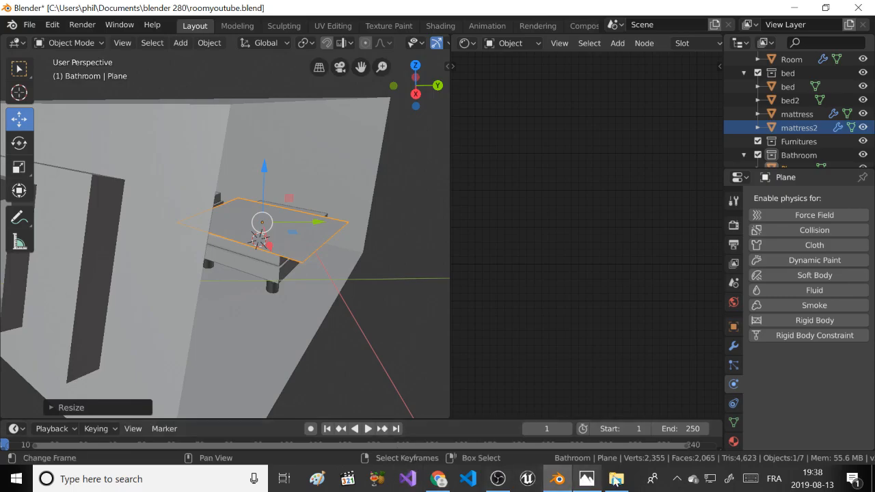
Examine how the cover drapes over the front bed in the reference picture pic.jpg and compare it with the plane.
left_click(586, 478)
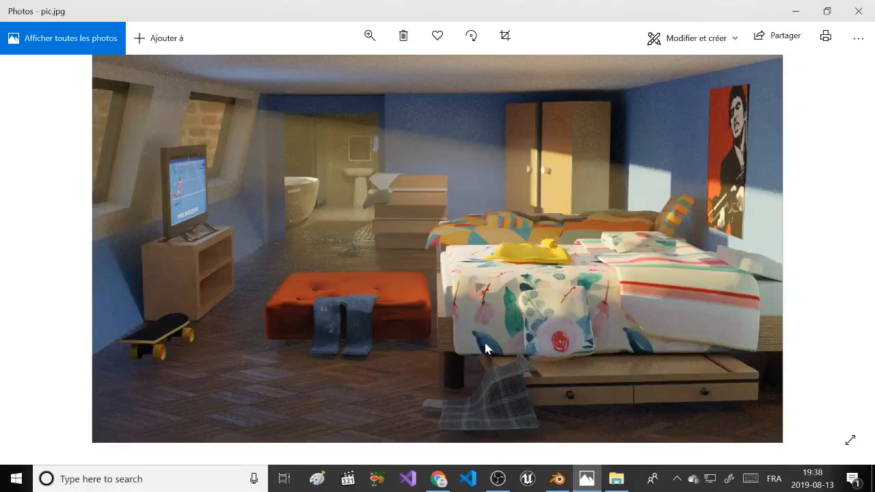
left_click(586, 478)
middle_click_drag(246, 248, 259, 278)
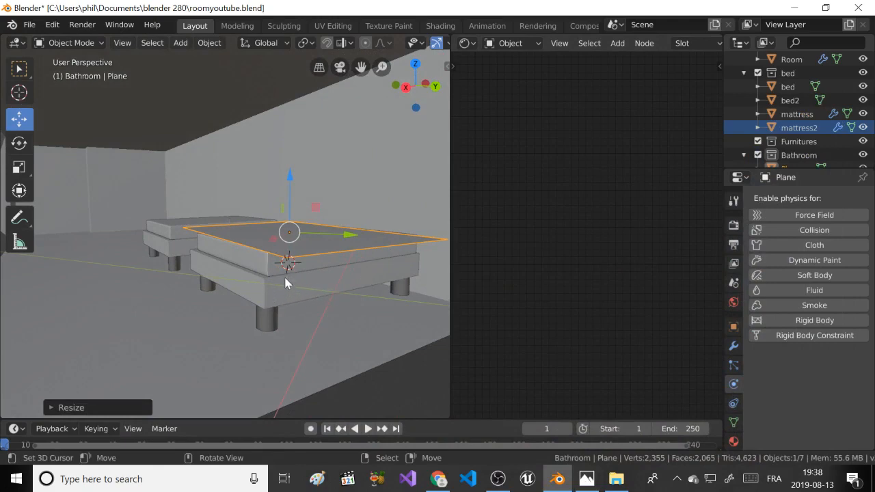
middle_click_drag(222, 250, 179, 216)
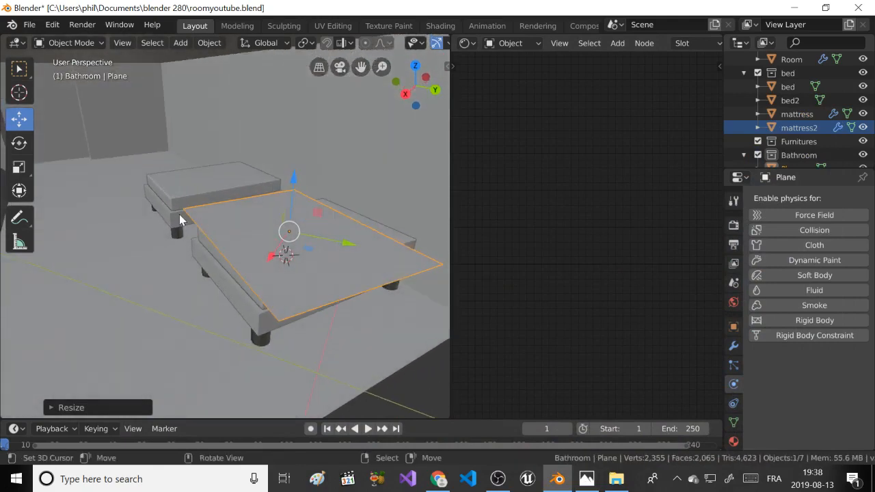
Scale the plane up slightly more along its local X axis and raise it a little above the first bed.
key("s")
key("x")
key("x")
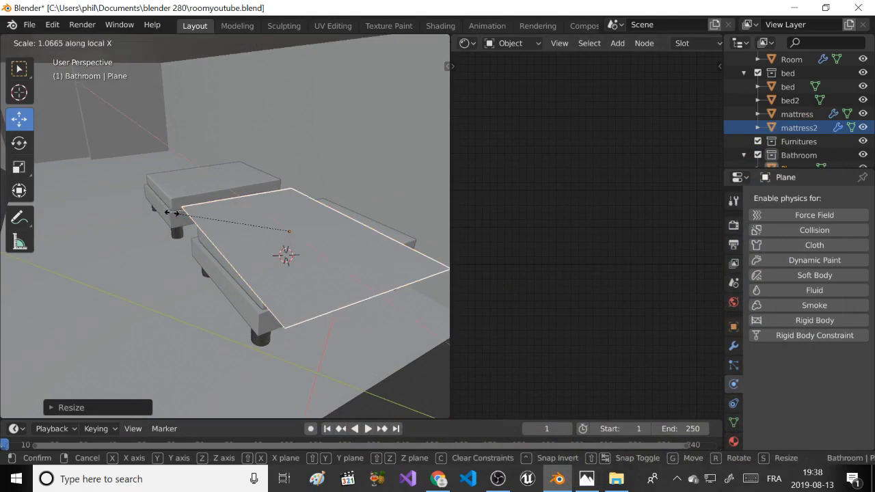
left_click(175, 214)
middle_click_drag(249, 212, 231, 225)
left_click_drag(295, 199, 294, 185)
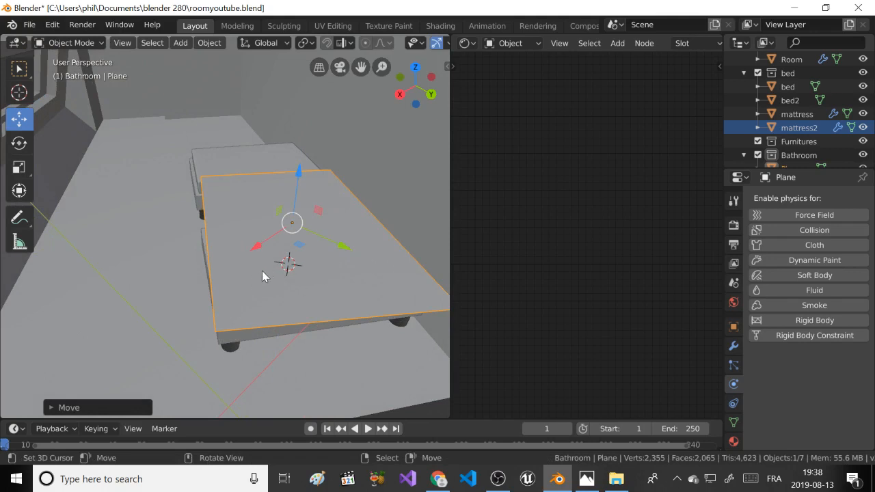
Add 7 parallel loop cuts running along the plane's length in Edit Mode, with an edge slide of about -0.18.
key("Tab")
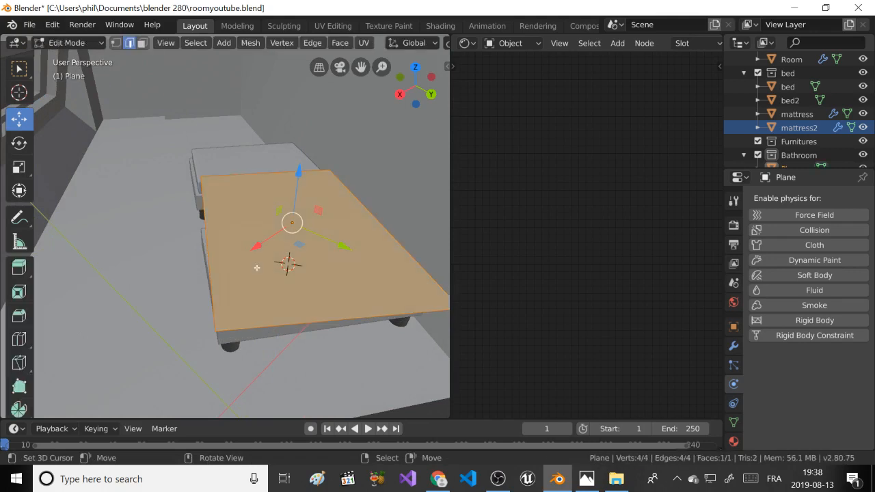
key("ctrl+r")
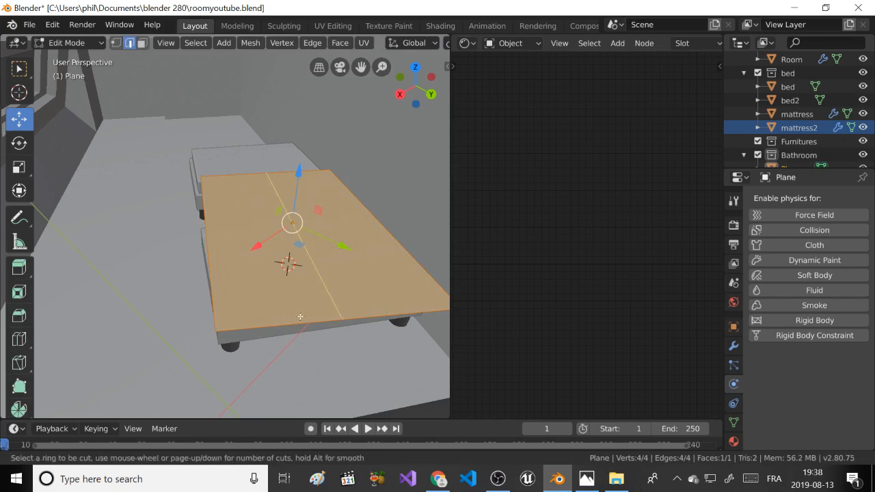
scroll(300, 317, "up", 5)
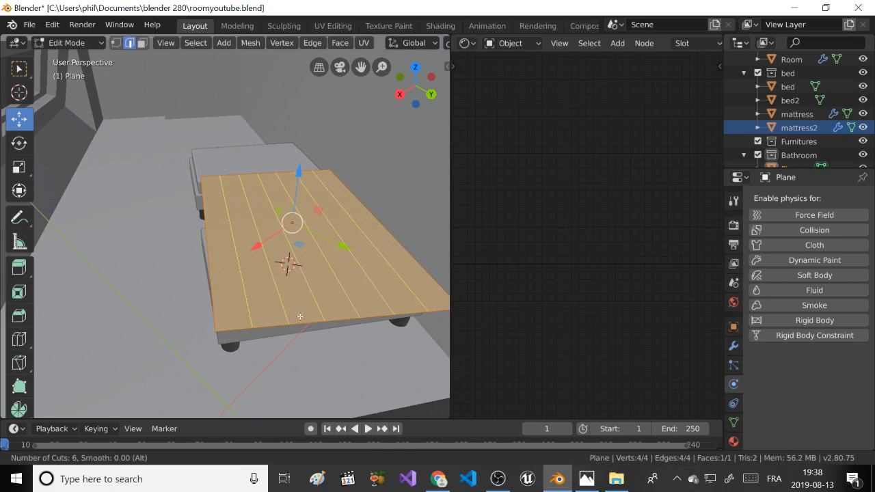
scroll(300, 316, "up", 1)
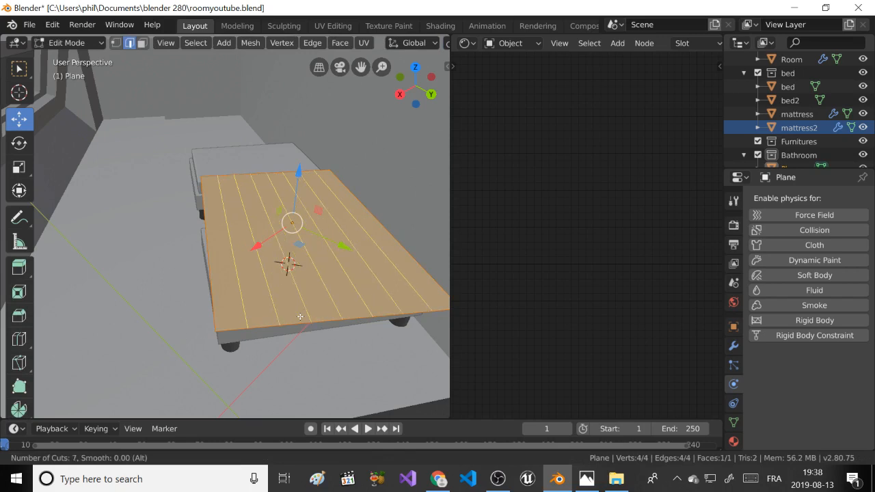
left_click(300, 316)
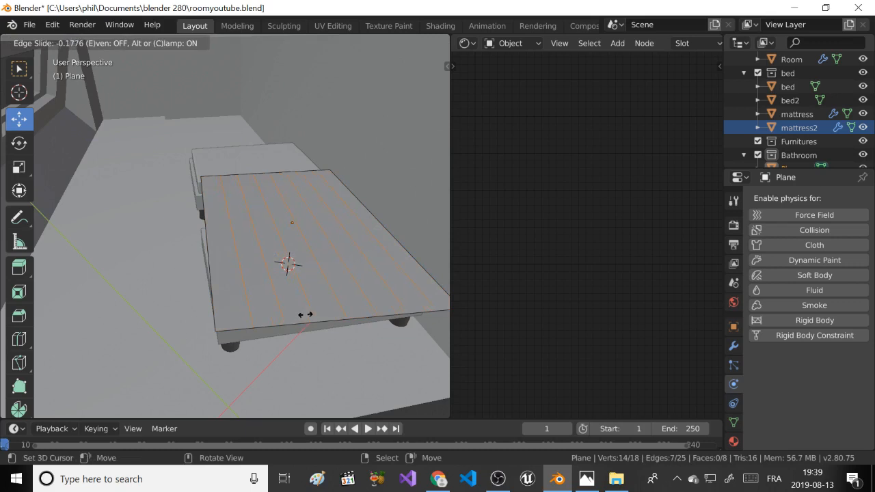
left_click(305, 315)
Widen the 3D viewport, then enable proportional editing and open its falloff options.
middle_click_drag(364, 255, 457, 211)
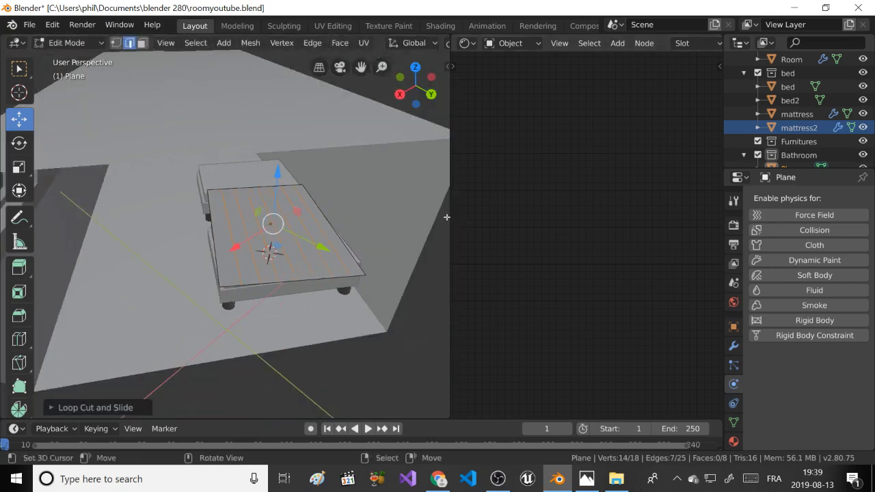
left_click_drag(449, 216, 653, 207)
middle_click_drag(483, 215, 419, 231)
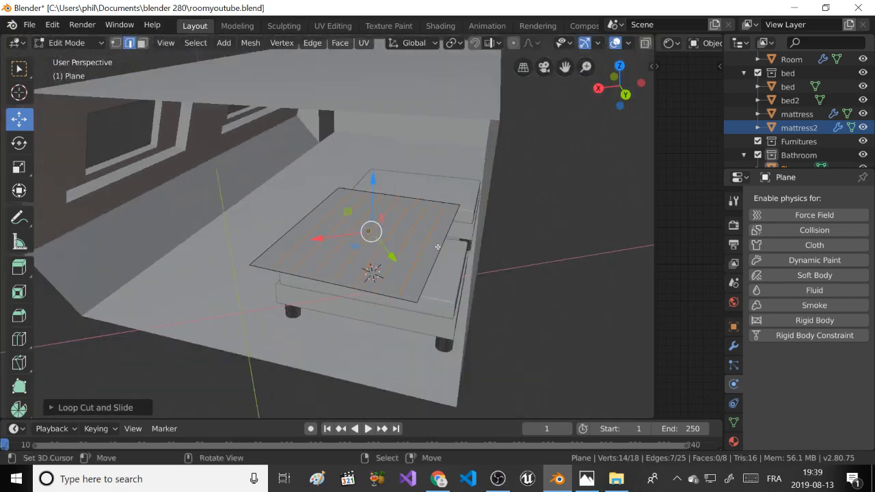
scroll(438, 247, "up", 2)
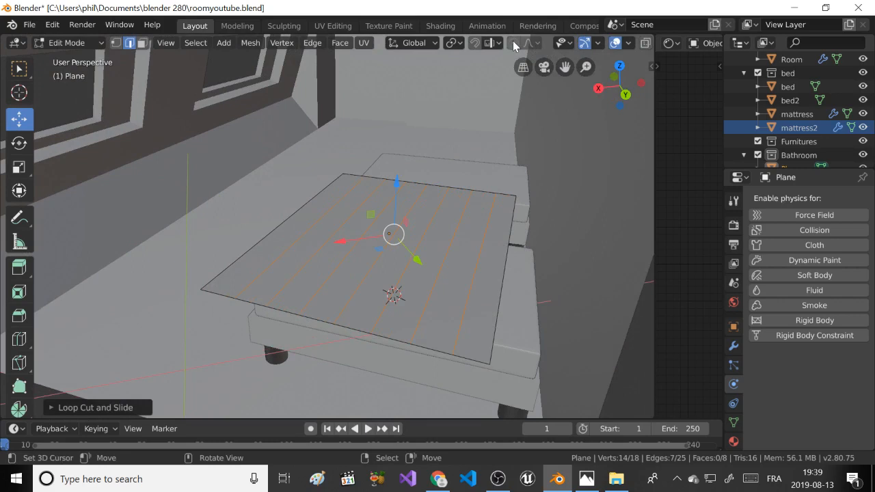
left_click(514, 43)
left_click(530, 43)
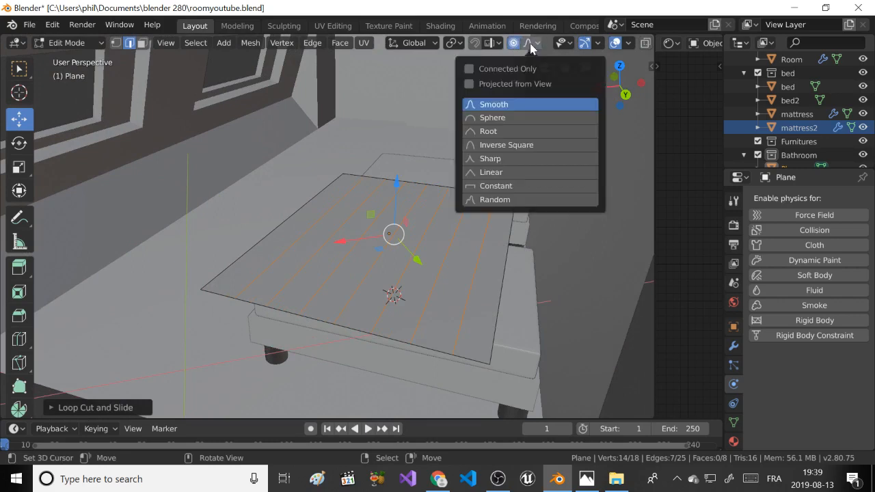
Try the Connected Only option for proportional editing.
left_click(539, 43)
left_click(534, 45)
left_click(533, 45)
left_click(471, 70)
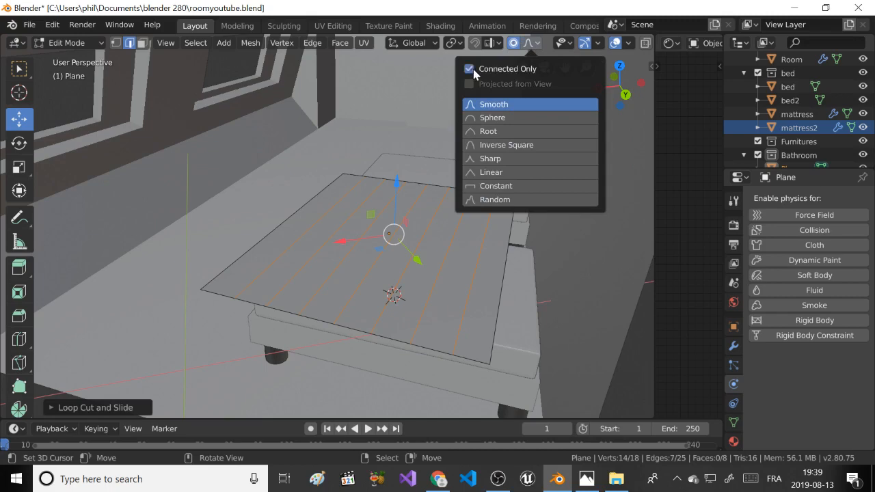
Raise the plane's long wall-side edge about 0.86 m with Smooth proportional editing at a size of 1.61.
left_click(505, 257)
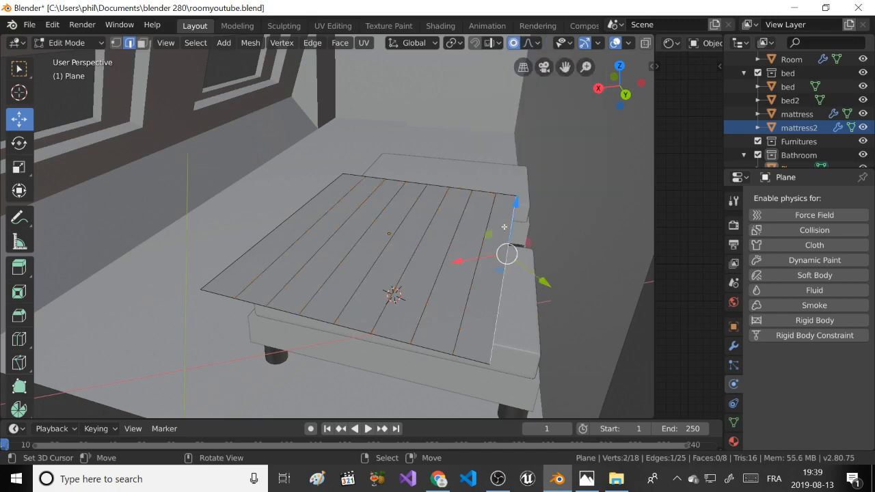
scroll(490, 214, "down", 2)
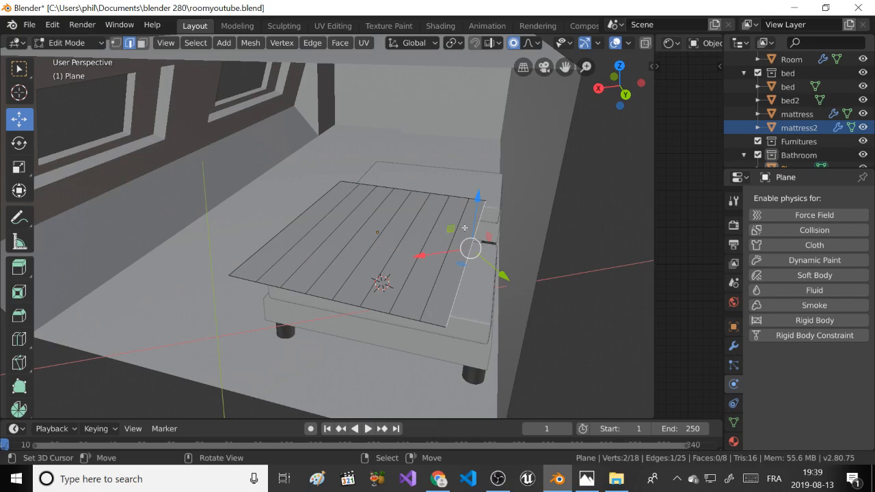
middle_click_drag(459, 227, 419, 179)
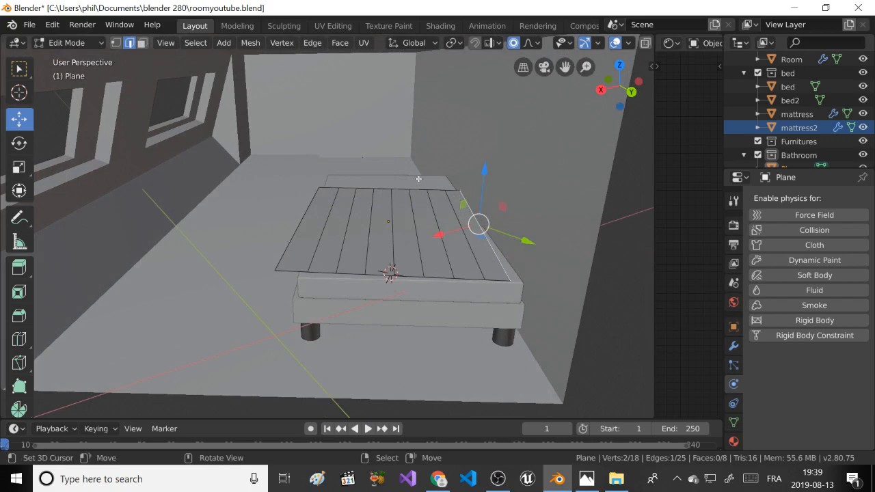
key("g")
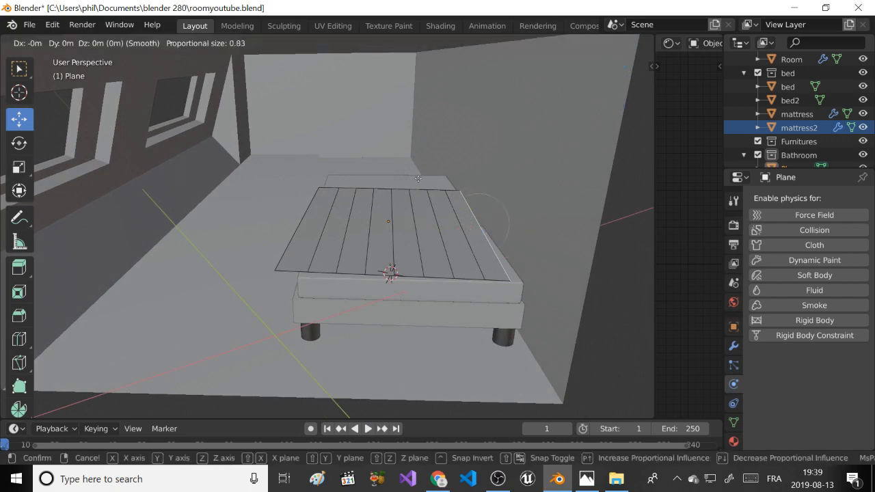
scroll(418, 179, "down", 4)
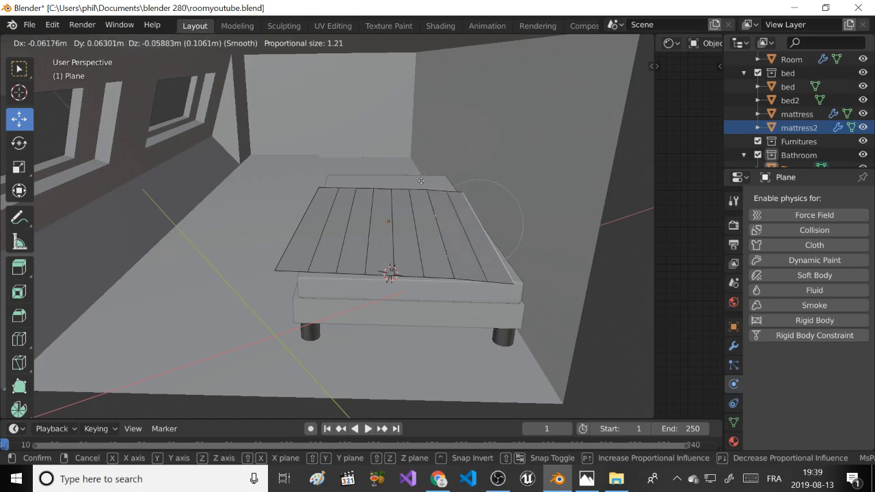
scroll(422, 176, "down", 1)
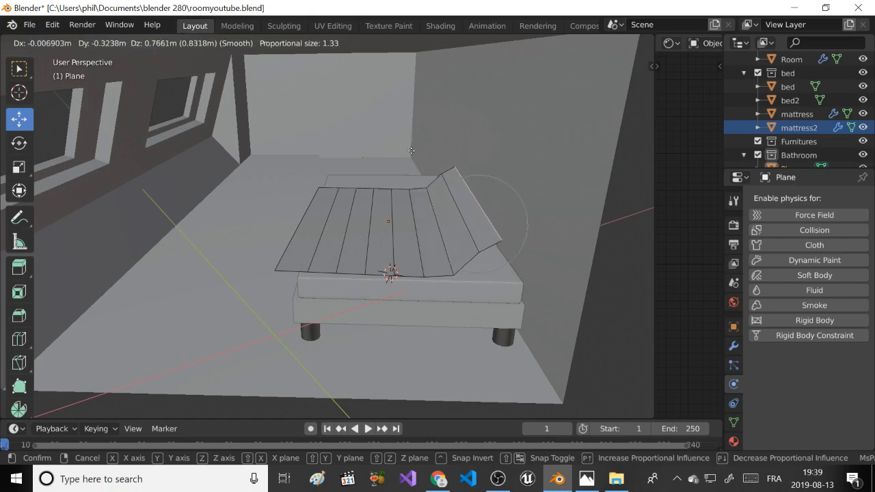
scroll(408, 151, "down", 2)
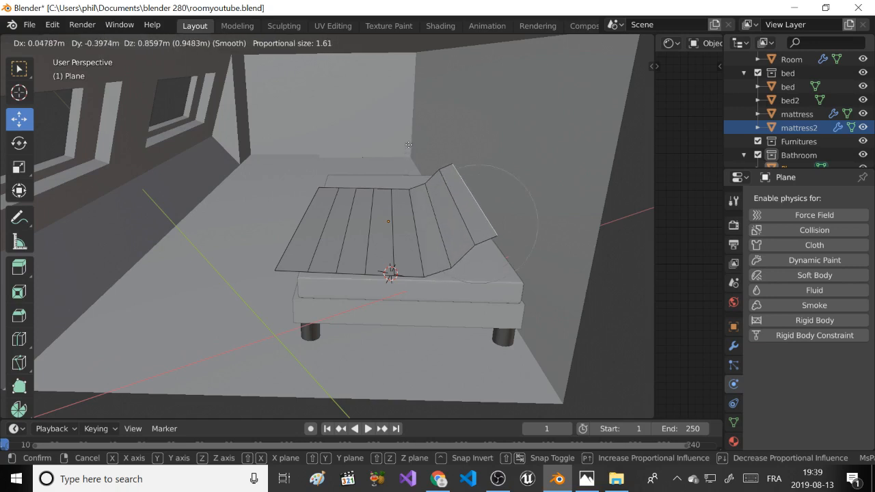
left_click(408, 145)
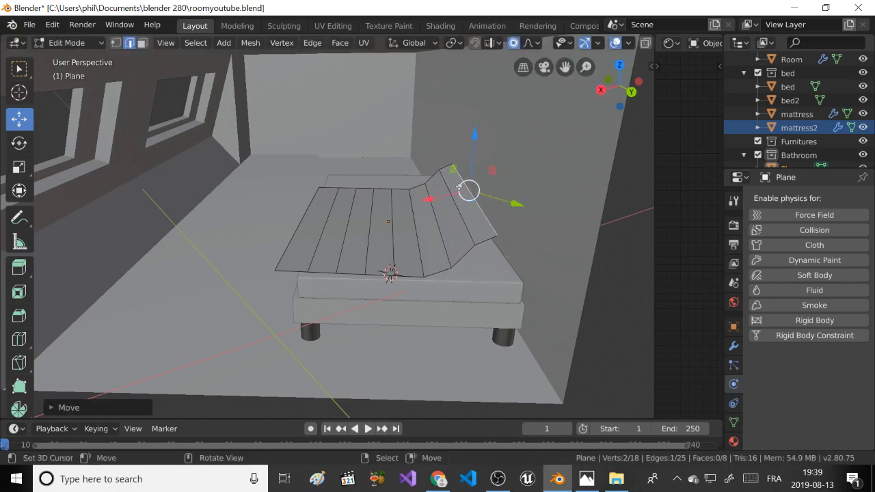
Try shifting the second edge of the raised side along X with proportional editing.
left_click(464, 221)
left_click_drag(421, 202, 430, 204)
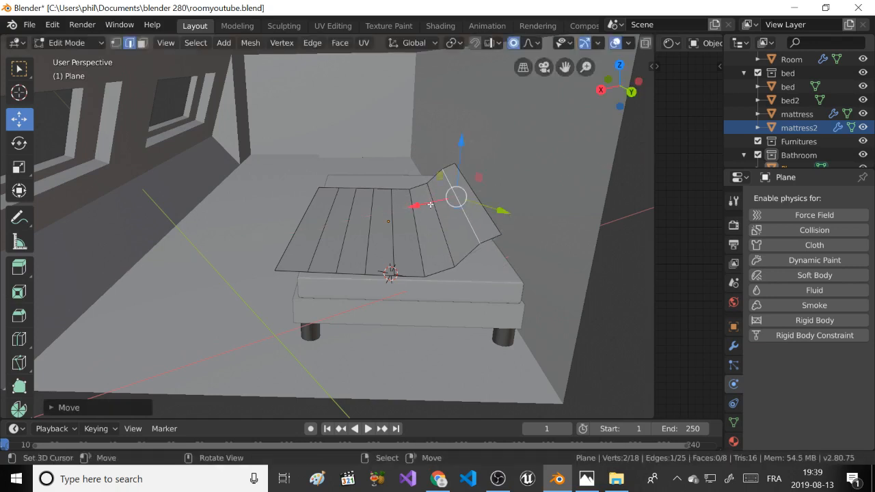
left_click(531, 42)
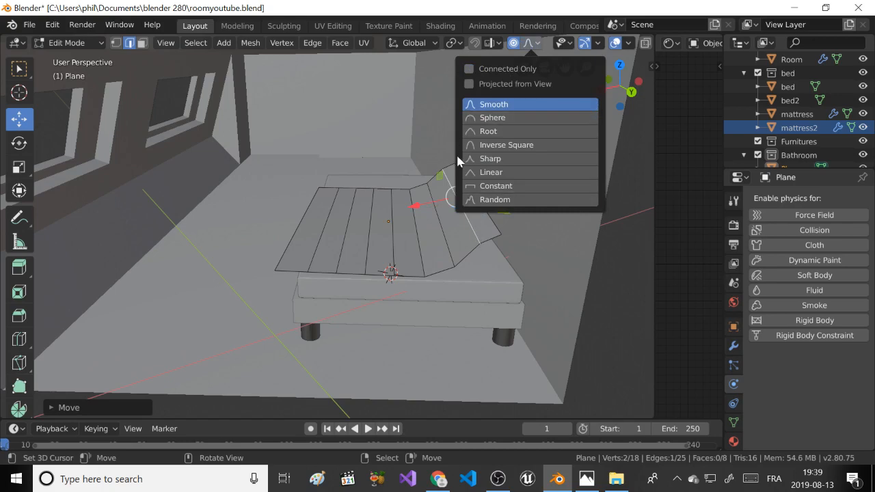
mouse_move(415, 205)
left_mouse_down()
mouse_move(428, 206)
mouse_move(419, 207)
left_mouse_up()
left_click(534, 45)
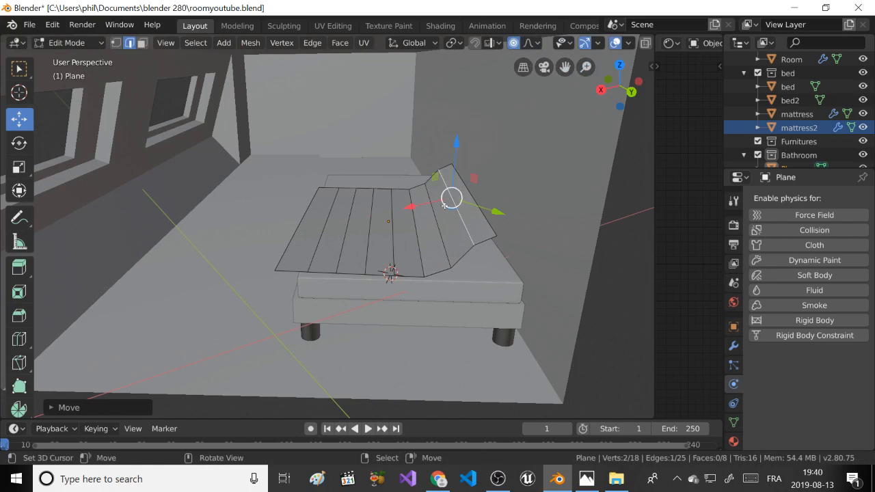
Pull the outermost raised edge inward along Y, using a smaller proportional editing size.
right_click(479, 208)
left_click_drag(494, 200, 479, 204)
scroll(493, 199, "up", 6)
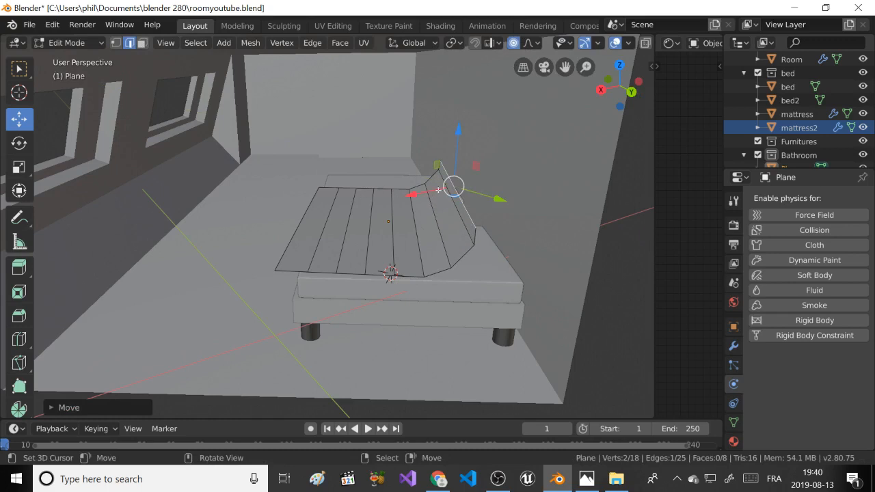
Lower the second raised edge slightly, and move the outermost edge back outward and down to even out the slope.
right_click(471, 228)
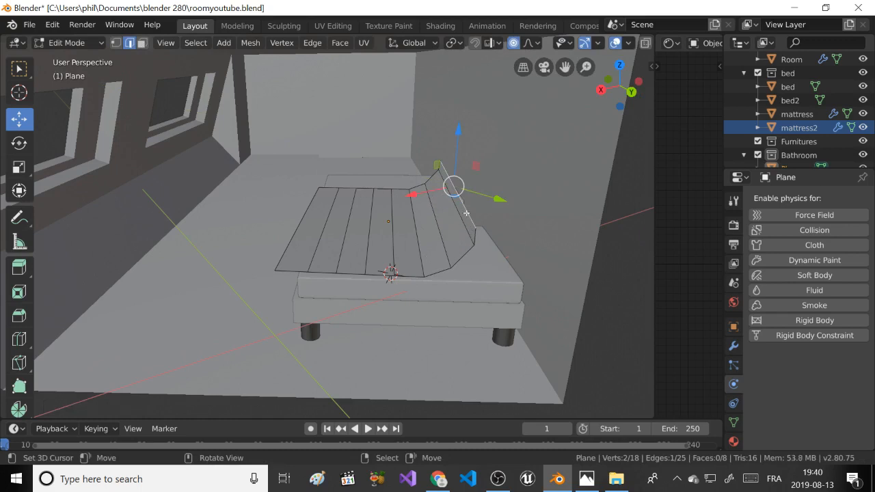
right_click(463, 231)
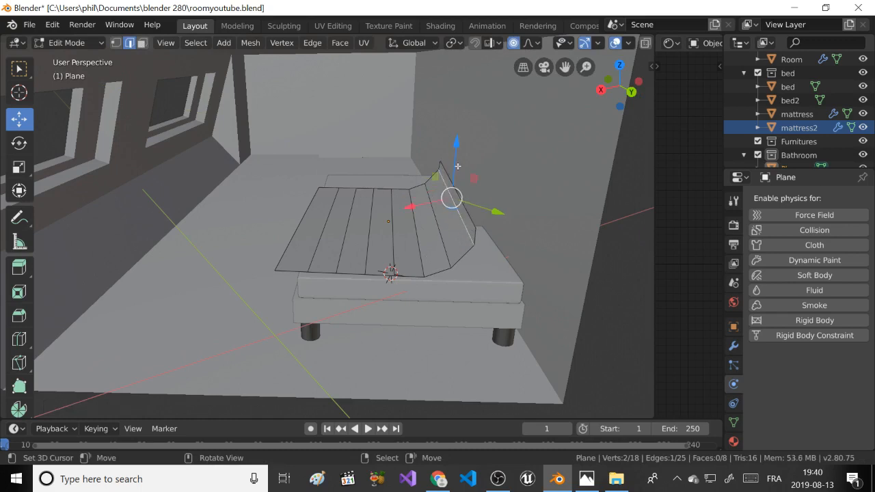
left_click_drag(457, 166, 454, 168)
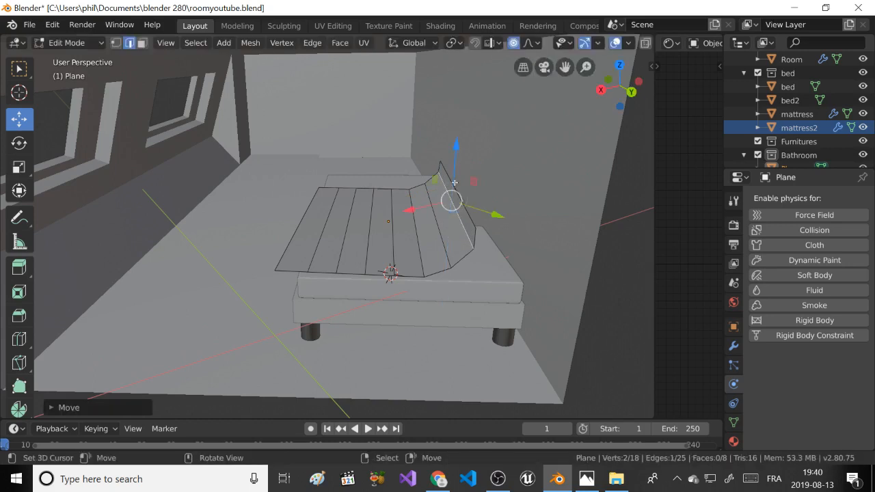
right_click(465, 213)
left_click_drag(420, 196, 433, 192)
left_click_drag(469, 159, 466, 168)
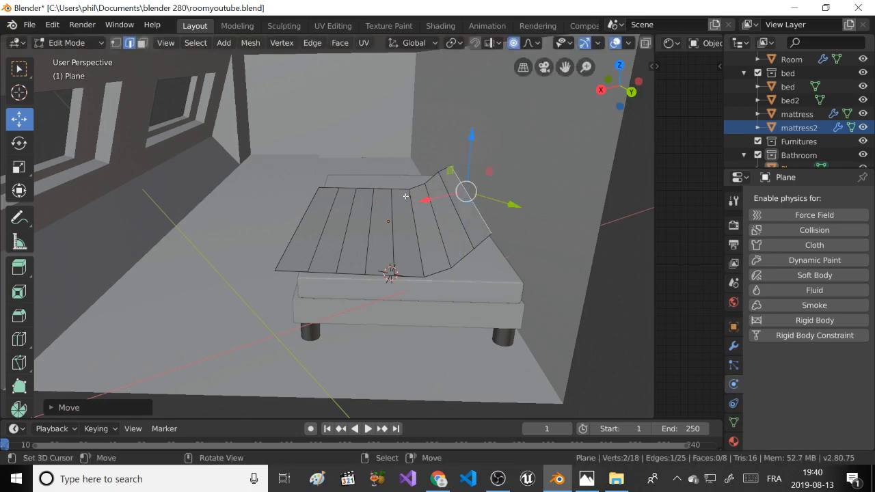
Extrude the outermost edge upward along Z and tilt the new strip outward with its top edge slightly lowered.
key("e")
key("z")
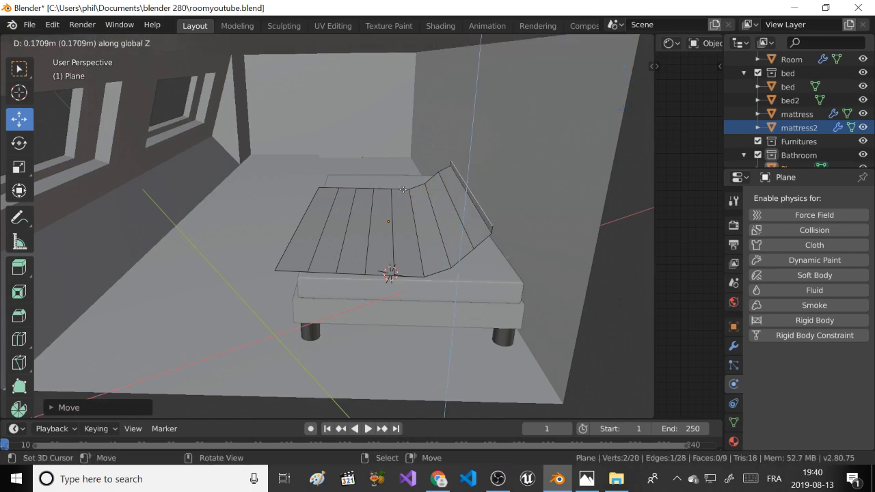
left_click(419, 176)
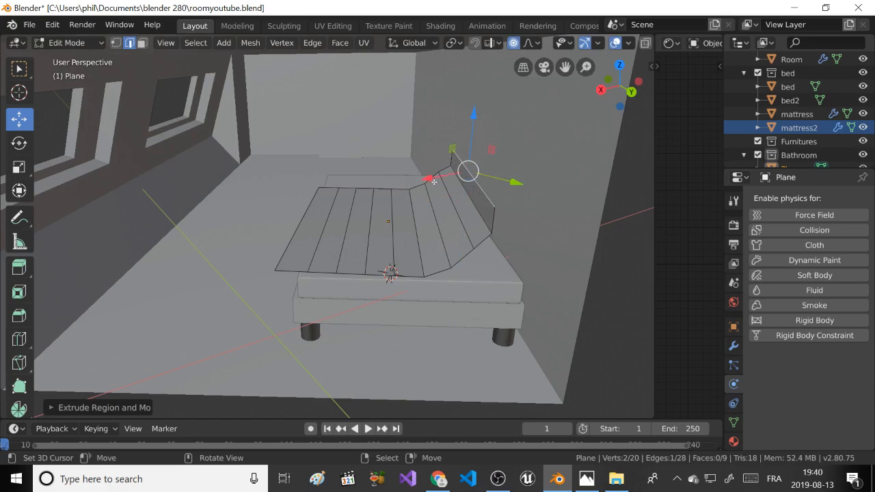
left_click_drag(468, 170, 449, 169)
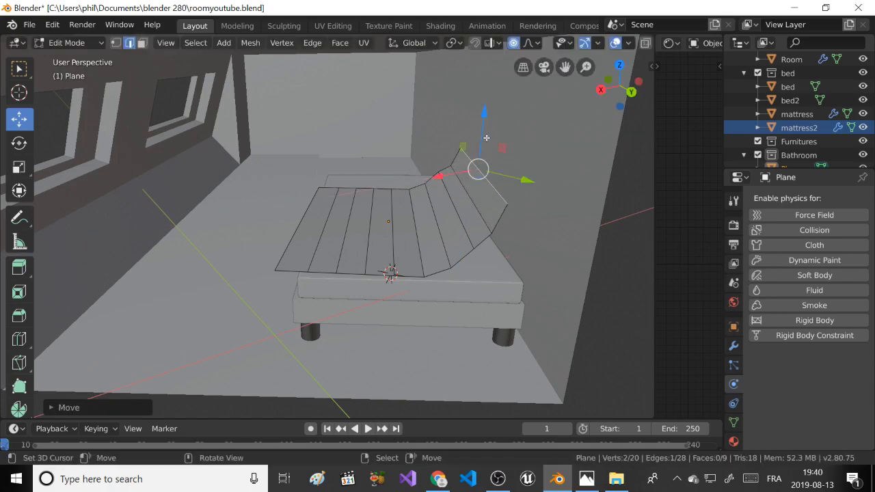
left_click_drag(486, 139, 484, 140)
Edge-slide the two edges below the extruded strip toward the flat part of the plane.
left_click(462, 227)
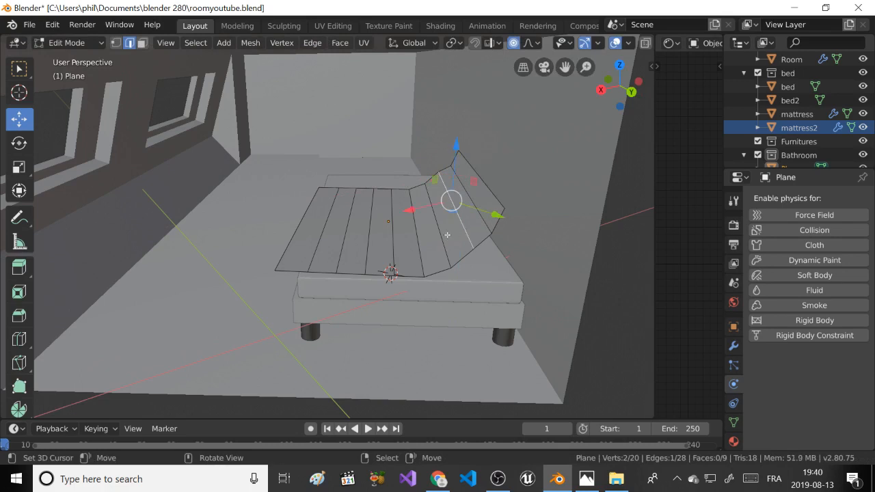
key("g")
key("g")
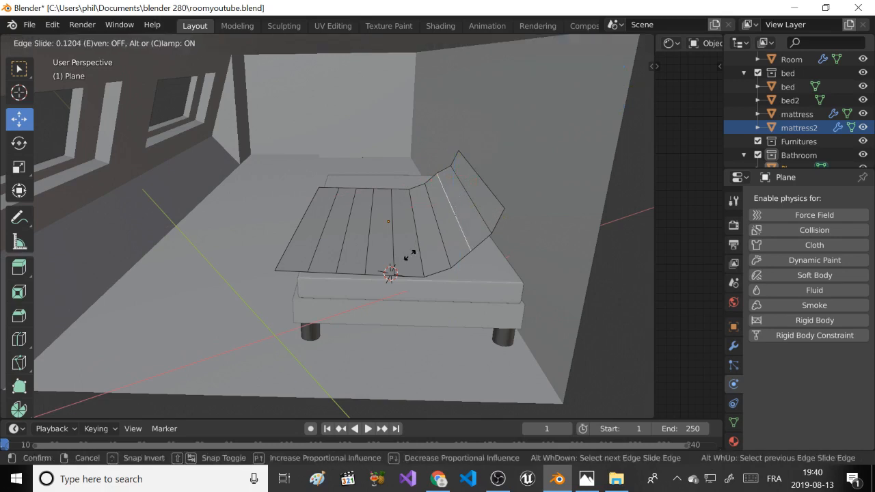
left_click(403, 264)
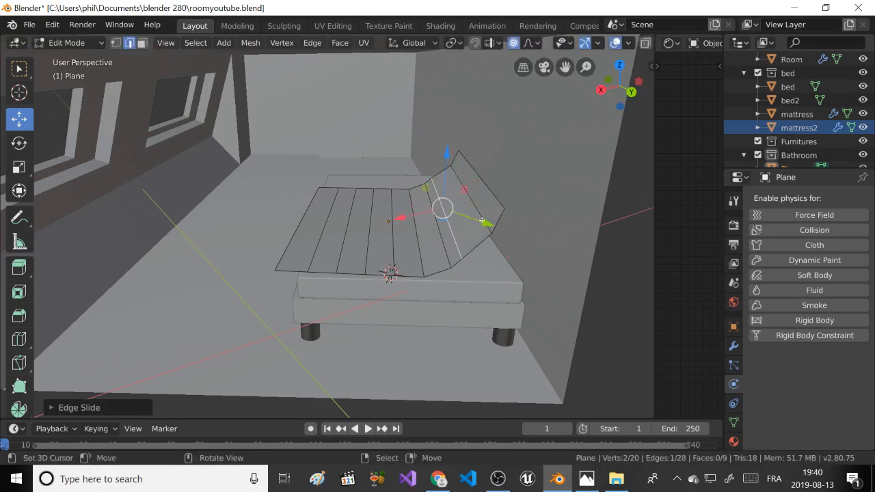
left_click(479, 220)
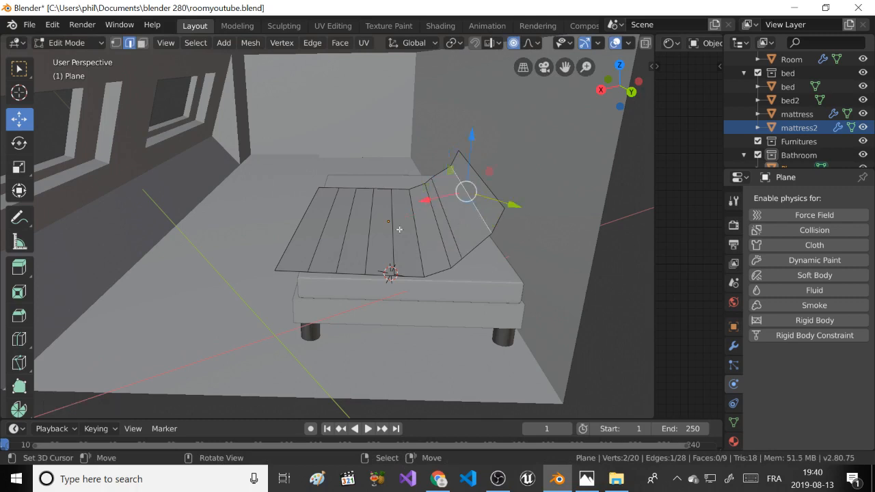
key("g")
key("g")
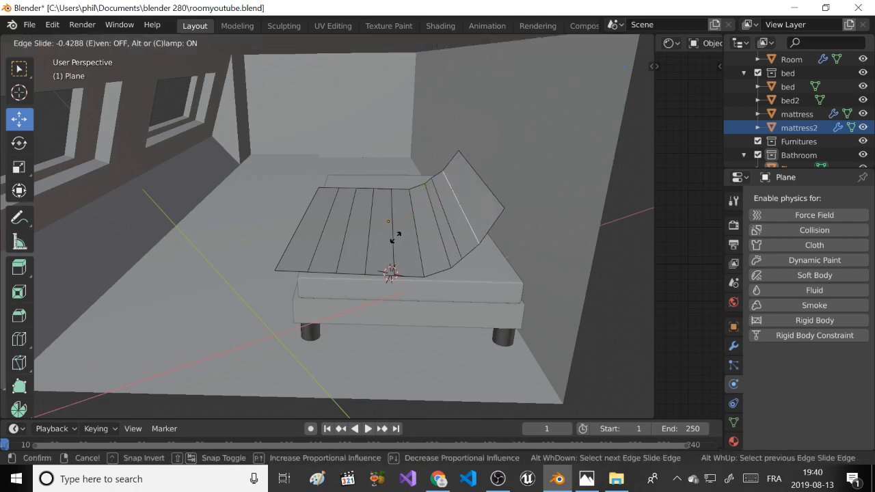
left_click(395, 236)
Lower the outermost edge slightly, extrude it upward along Z and adjust the new edge's position.
left_click(491, 198)
left_click_drag(484, 150, 415, 177)
key("e")
key("z")
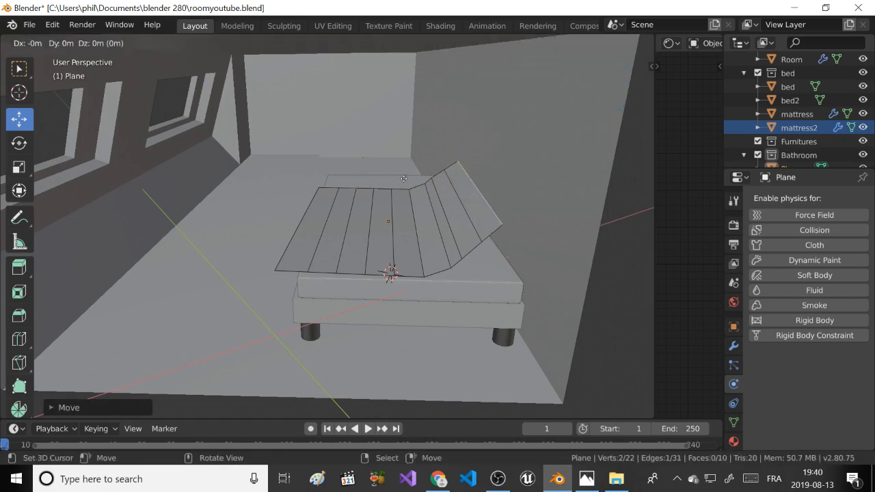
left_click(413, 151)
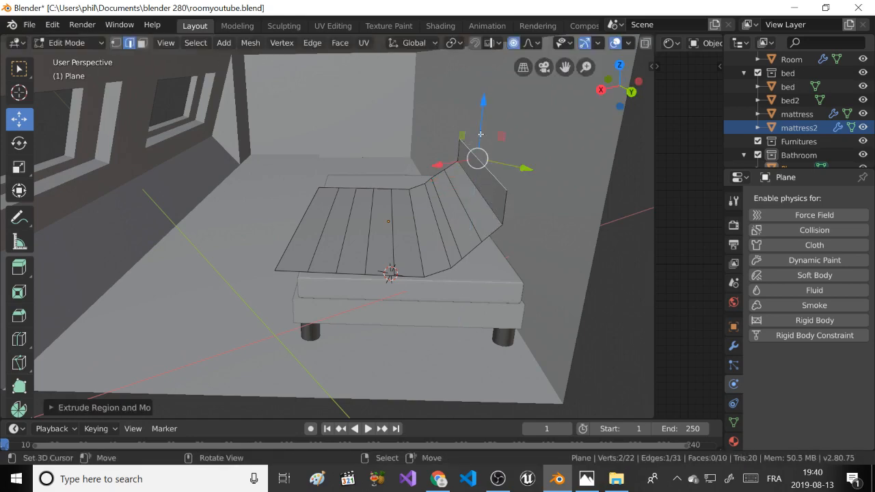
left_click_drag(453, 163, 438, 176)
Reposition the raised side's upper edges, lowering the one next to the extruded strip to form a fold.
middle_click_drag(483, 183, 462, 179)
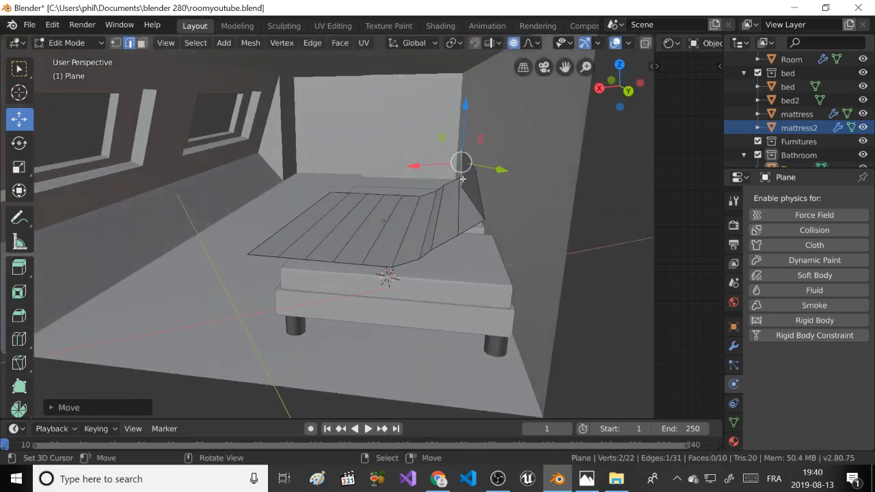
right_click(458, 225)
mouse_move(460, 154)
left_mouse_down()
mouse_move(456, 176)
mouse_move(481, 155)
mouse_move(479, 169)
mouse_move(466, 142)
mouse_move(467, 162)
left_mouse_up()
right_click(459, 176)
right_click(483, 202)
right_click(462, 166)
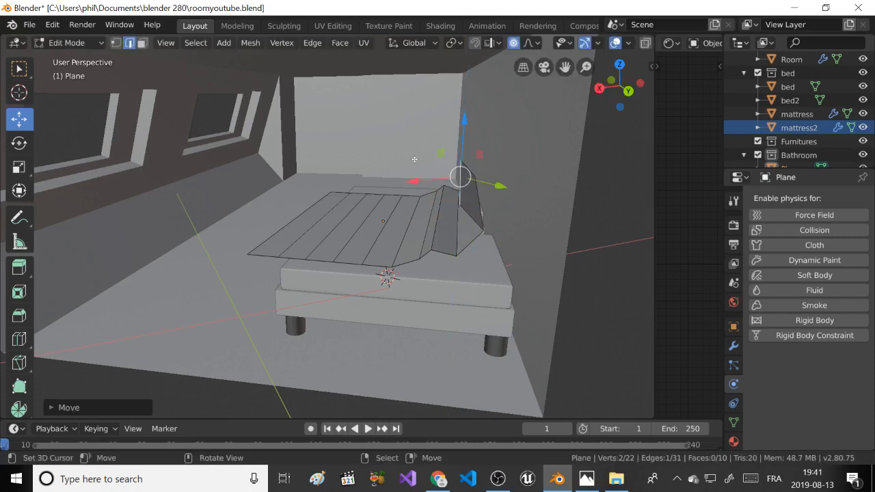
Extrude the selected upper edge about 0.53 m along Z, and extrude it once more along Z.
key("e")
key("z")
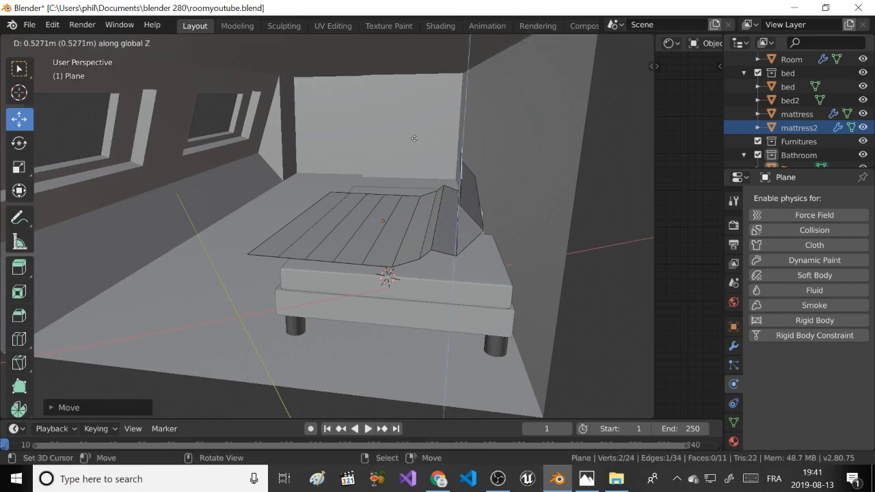
left_click(414, 138)
middle_click_drag(414, 139, 412, 133)
key("e")
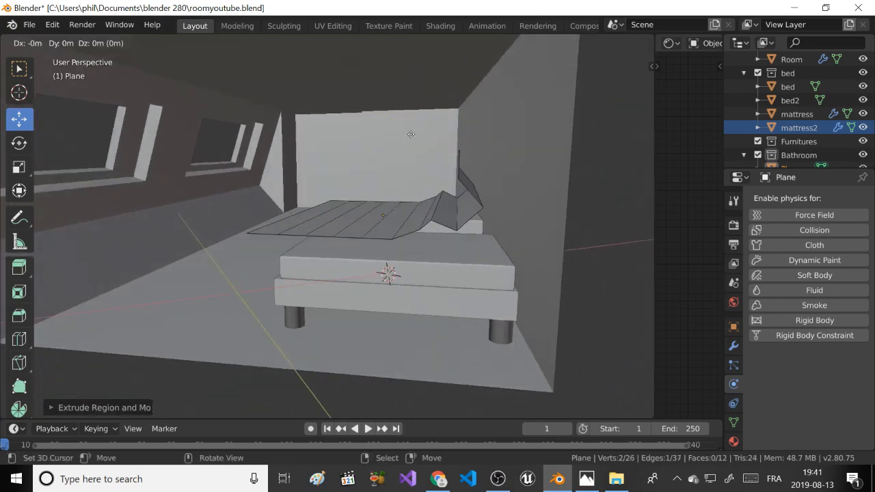
key("z")
left_click(392, 141)
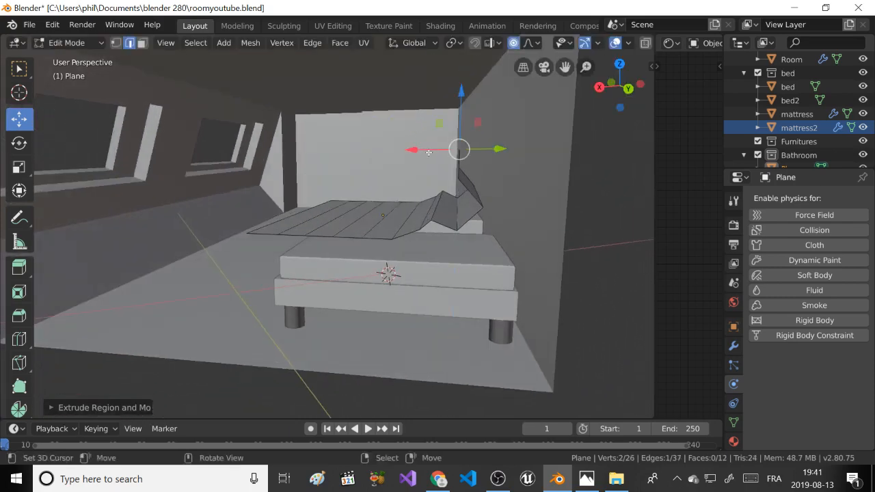
Extrude the top edge about 0.95 m in the negative Y direction and lower the new edge slightly.
middle_click_drag(428, 153, 431, 165)
key("e")
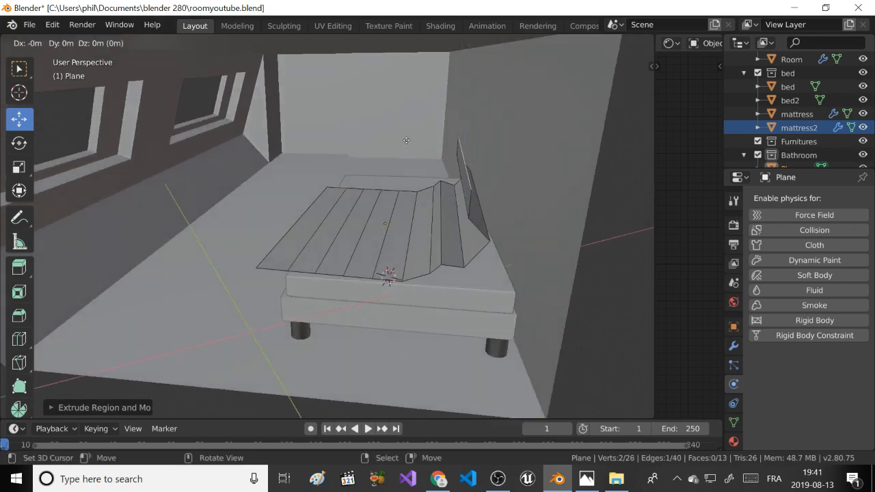
key("y")
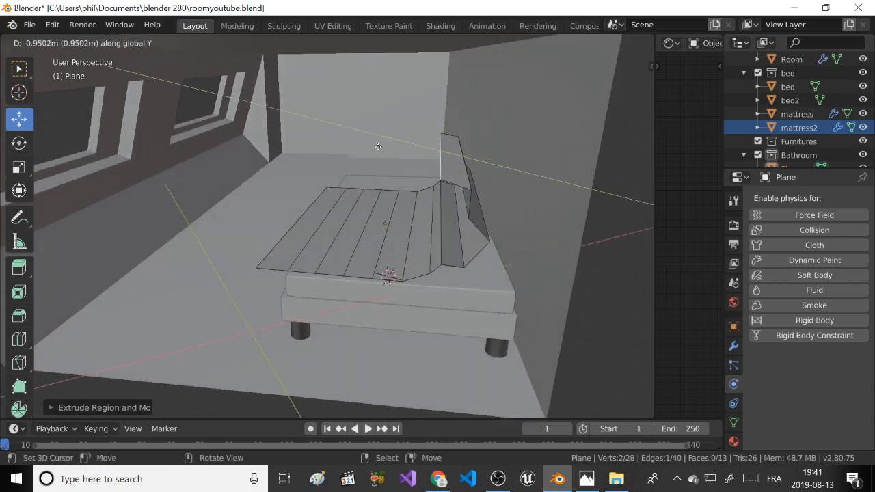
left_click(378, 146)
left_click_drag(443, 112, 437, 120)
Extrude the top edge of the bed cover once more along the Y axis.
key("e")
key("y")
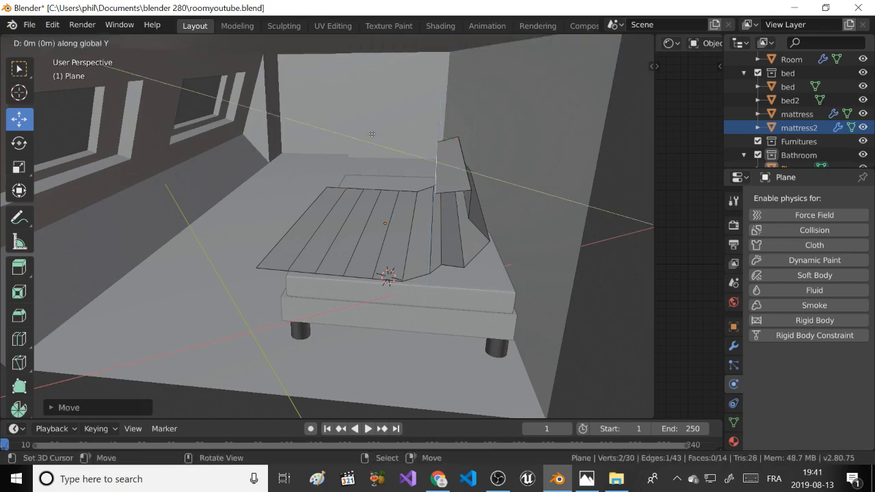
left_click(340, 138)
middle_click_drag(339, 139, 516, 180)
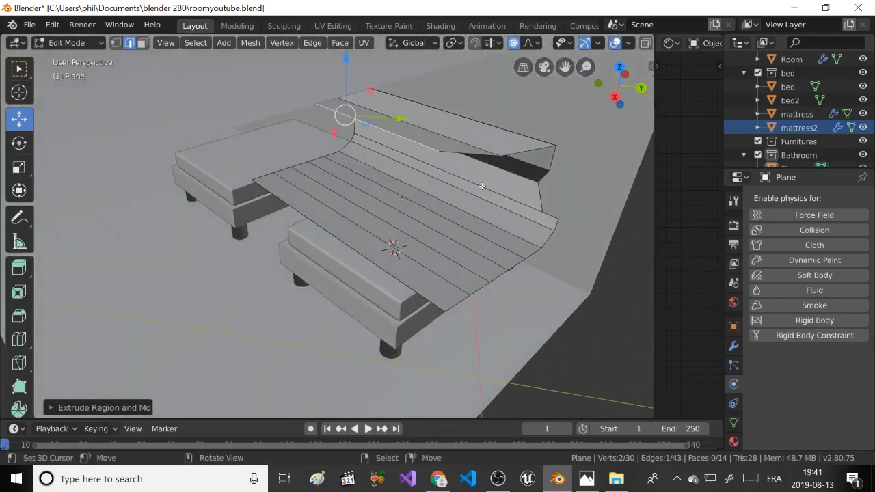
Undo the extrusions and fold adjustments on the raised side of the bed cover.
key("ctrl+z")
key("ctrl+z")
key("ctrl+z")
key("ctrl+z")
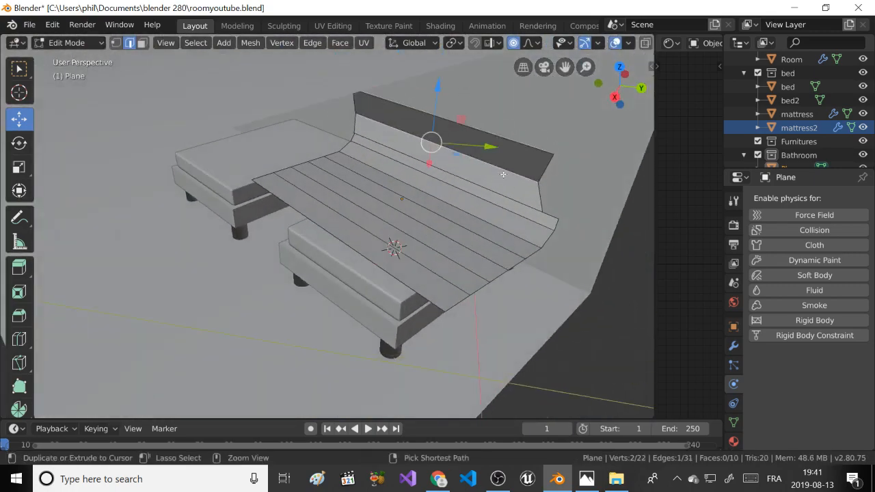
key("ctrl+z")
key("ctrl+z")
key("ctrl+z")
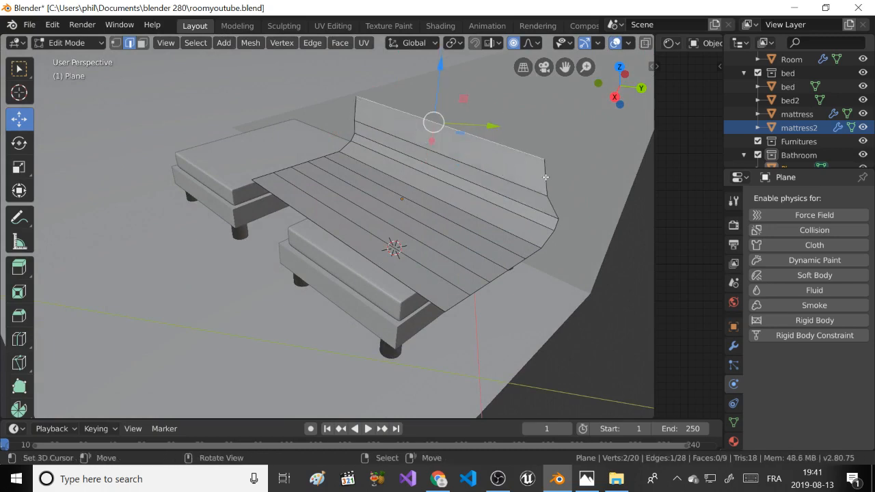
middle_click_drag(503, 174, 530, 178)
key("ctrl+z")
key("ctrl+z")
key("ctrl+z")
key("ctrl+z")
key("ctrl+z")
key("ctrl+z")
Delete the bed cover plane in Object Mode and place the 3D cursor between the two beds.
key("Tab")
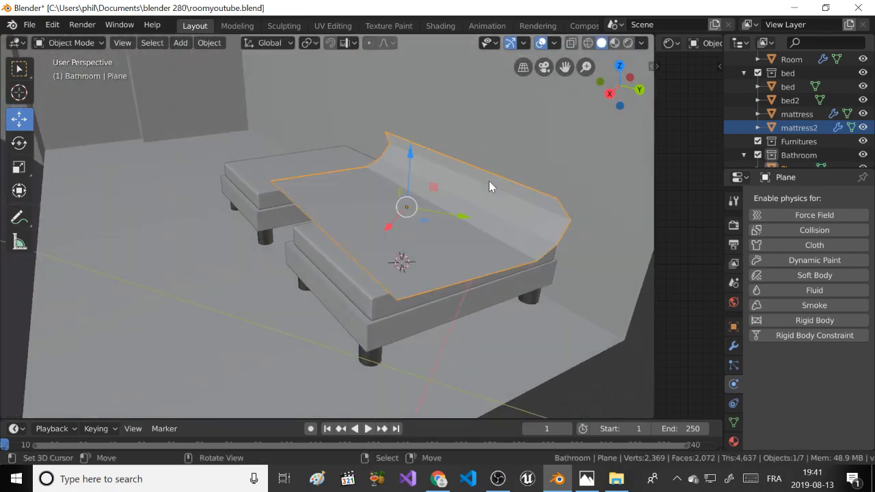
key("x")
left_click(472, 182)
left_click(364, 220)
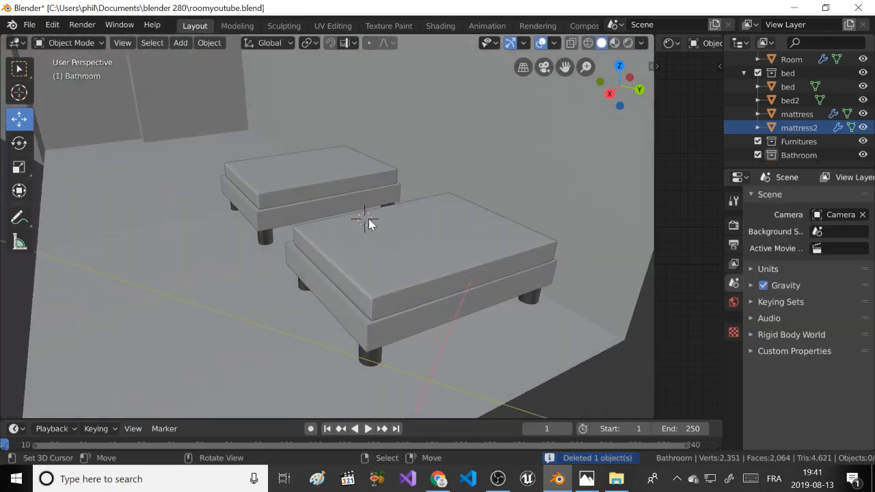
Add a plane at the 3D cursor, move it over the nearer mattress and raise it slightly.
key("shift+a")
mouse_move(322, 201)
left_click(449, 201)
scroll(390, 179, "down", 2)
scroll(369, 195, "down", 2)
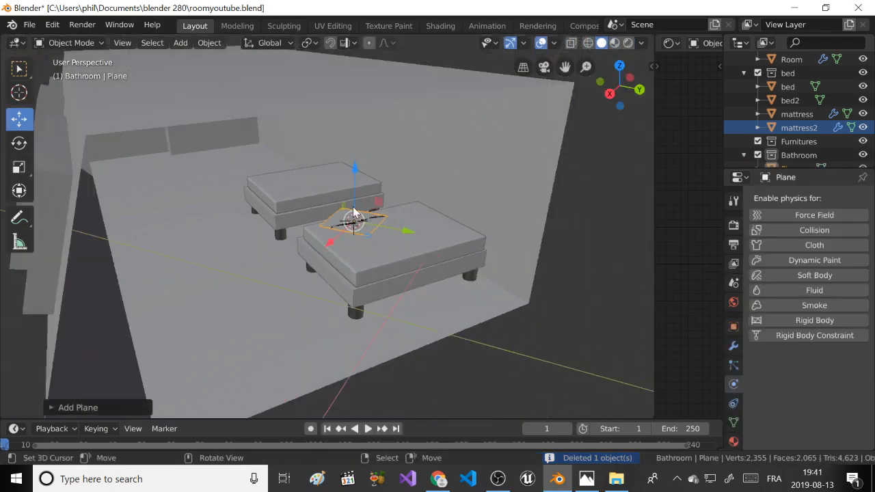
key("g")
left_click(403, 222)
key("g")
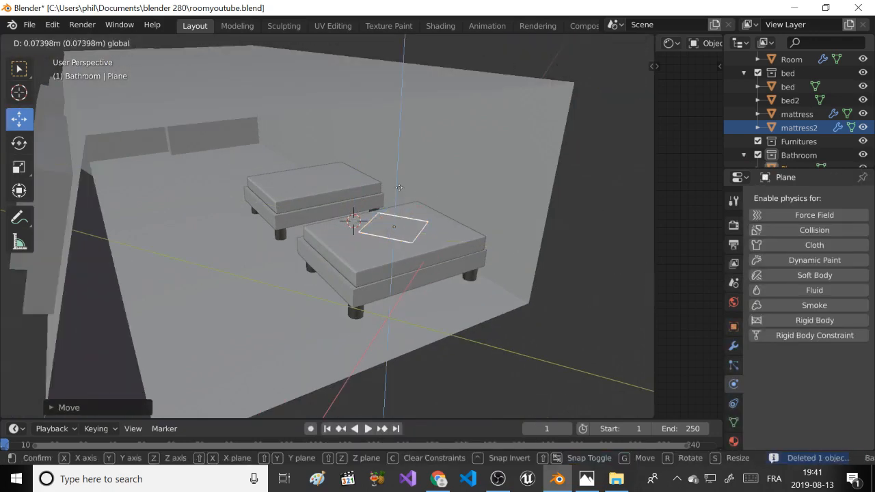
left_click(373, 206)
Rotate the plane 45 degrees about Z, reposition it, and rotate it about 6 degrees more to match the mattress.
type("rz")
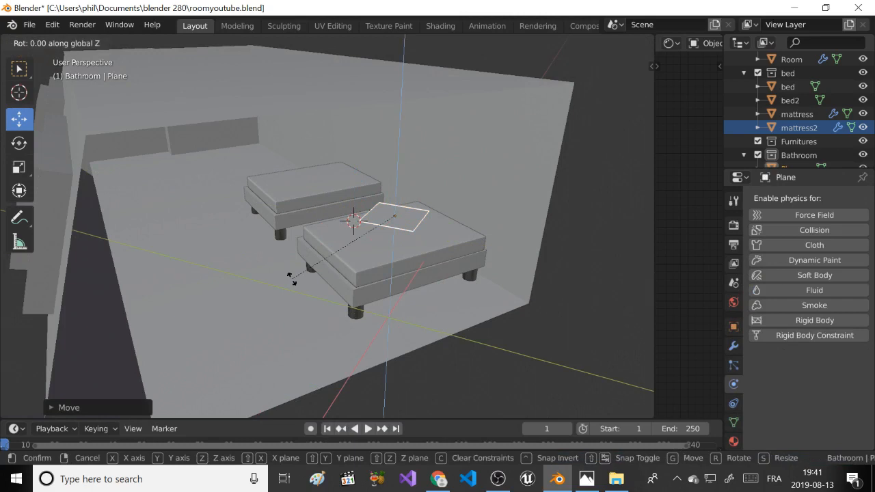
type("45")
key("Return")
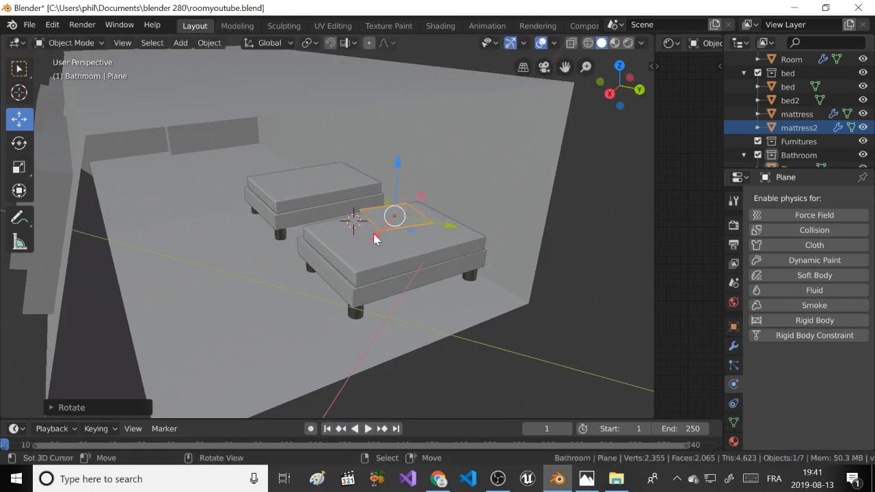
key("g")
left_click(309, 238)
key("r")
key("z")
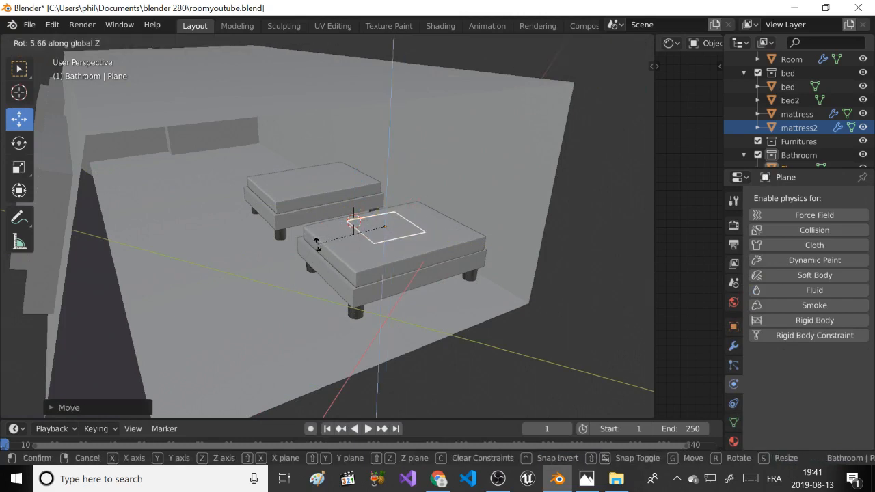
left_click(317, 245)
Scale the plane up about 2.2 times, shift it over the mattress and enlarge it slightly more.
key("s")
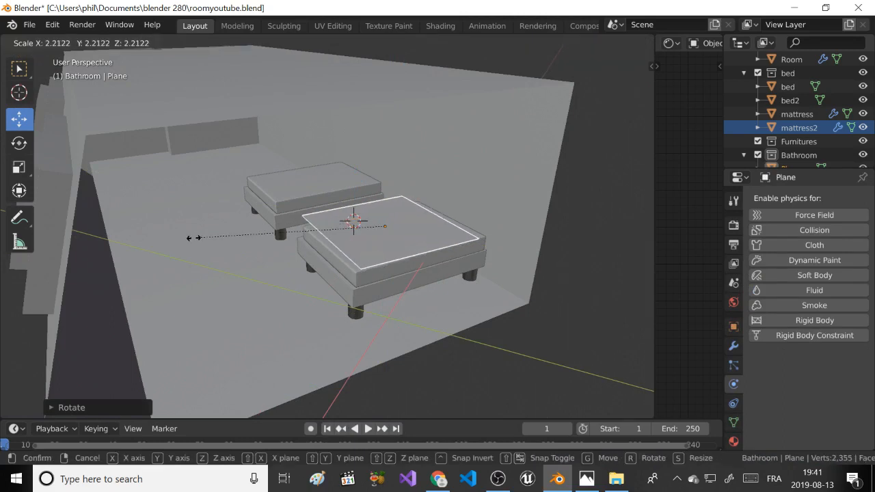
left_click(191, 244)
middle_click_drag(258, 209, 245, 210)
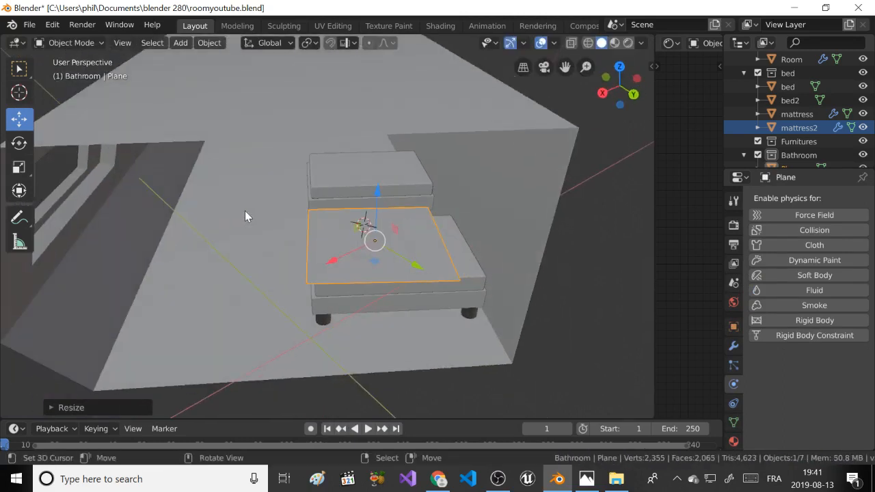
key("g")
left_click(375, 216)
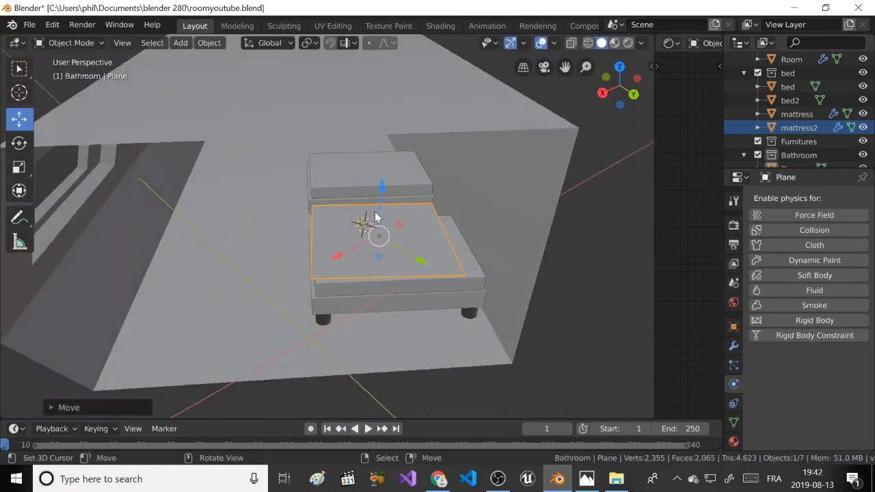
key("s")
left_click(287, 242)
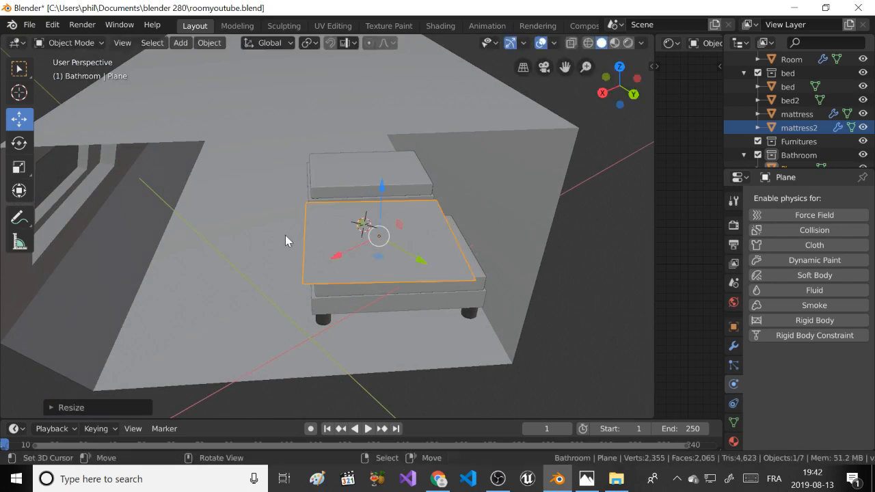
Stretch the plane along its local X axis and lower it about 0.34 m along Z onto the mattress.
key("s")
key("x")
key("x")
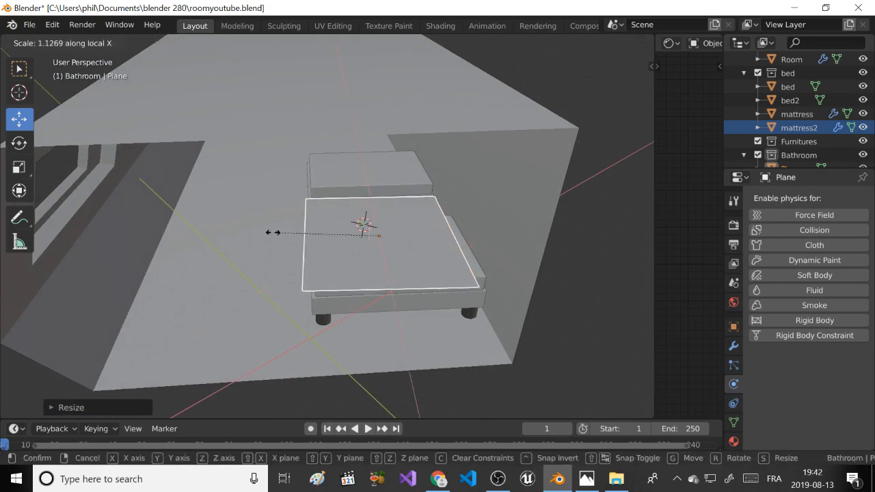
left_click(257, 229)
middle_click_drag(256, 231, 326, 207)
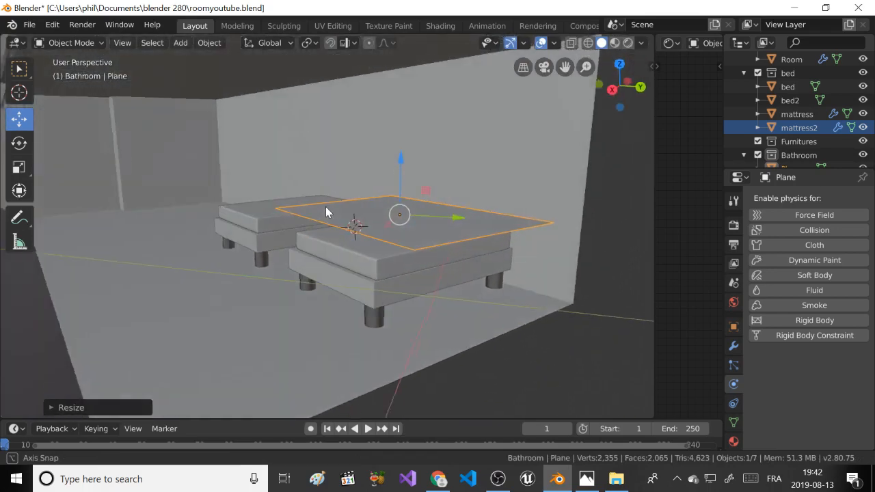
key("g")
key("z")
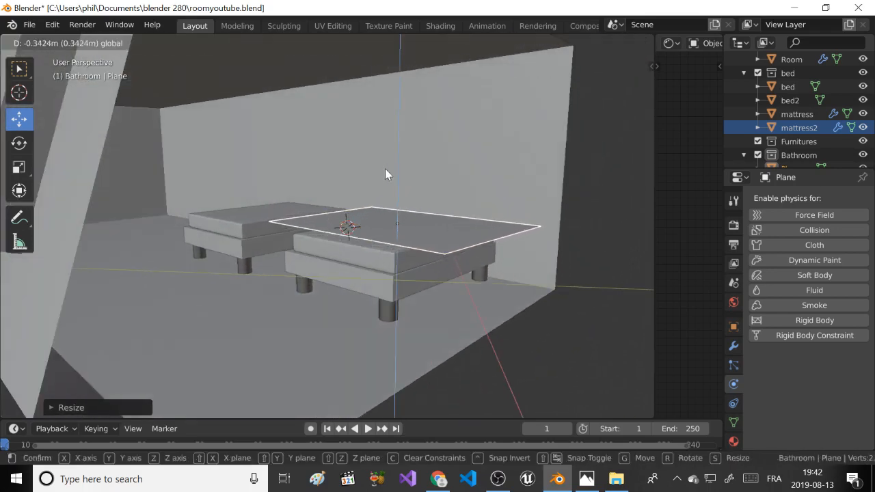
left_click(385, 169)
middle_click_drag(385, 169, 341, 189)
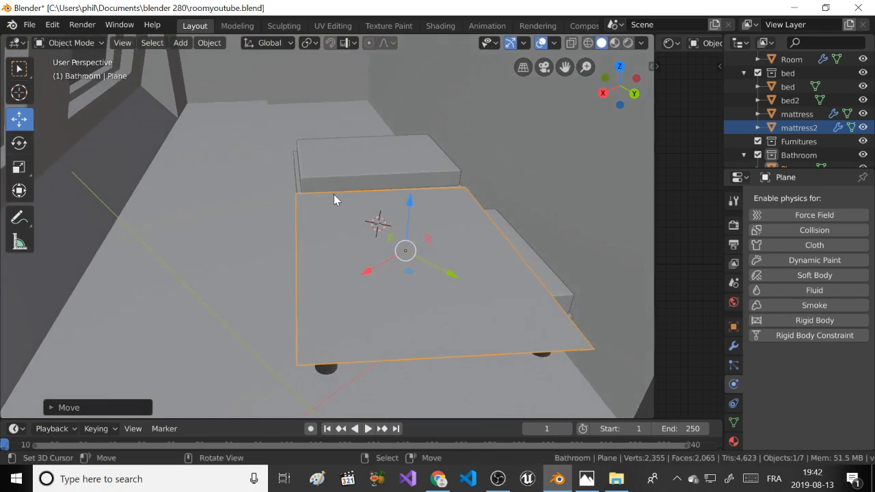
Add six evenly spaced loop cuts running lengthwise across the plane in Edit Mode.
key("Tab")
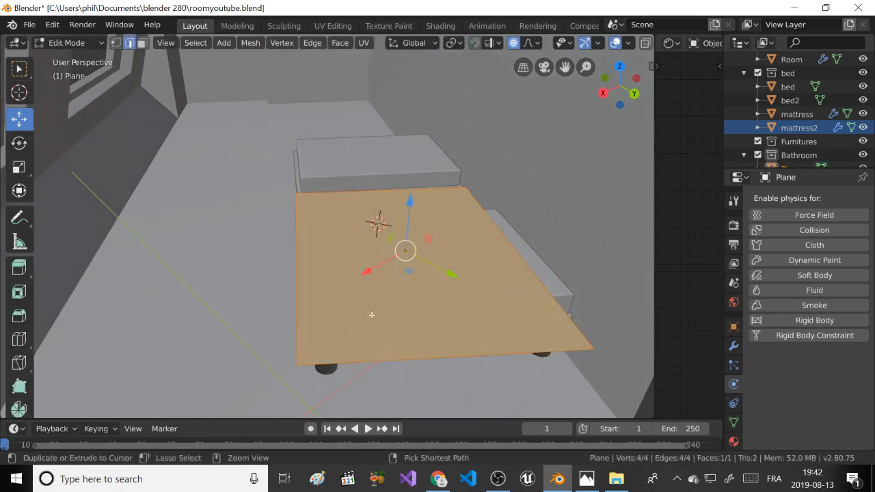
key("ctrl+r")
scroll(405, 347, "up", 5)
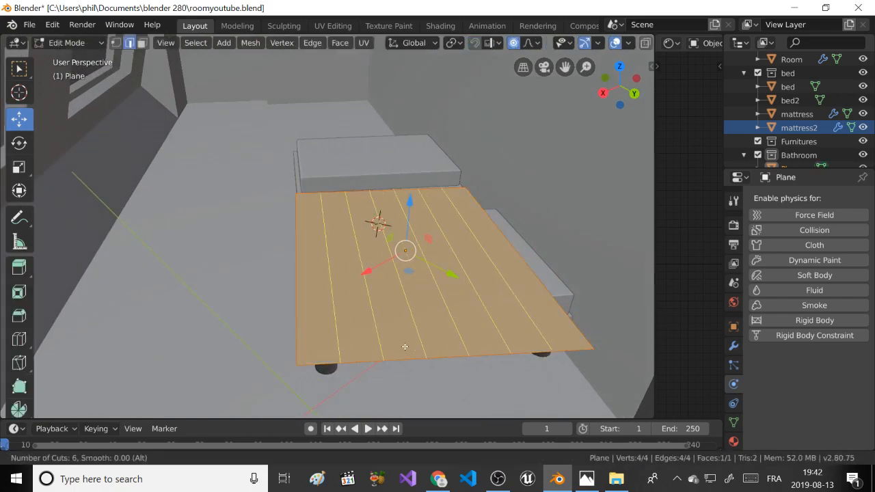
left_click(405, 346)
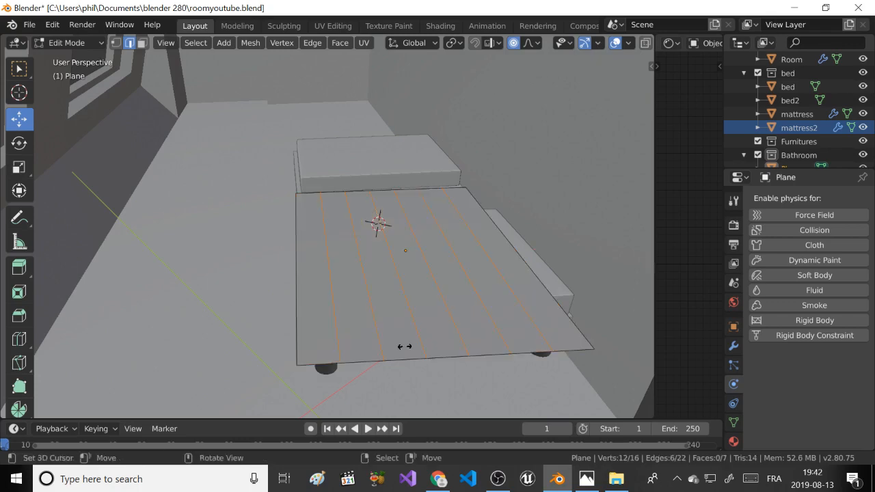
right_click(404, 347)
Raise the plane's wall-side edge along Z with proportional editing, and lower it slightly to soften the bend.
left_click(528, 266)
middle_click_drag(529, 266, 501, 227)
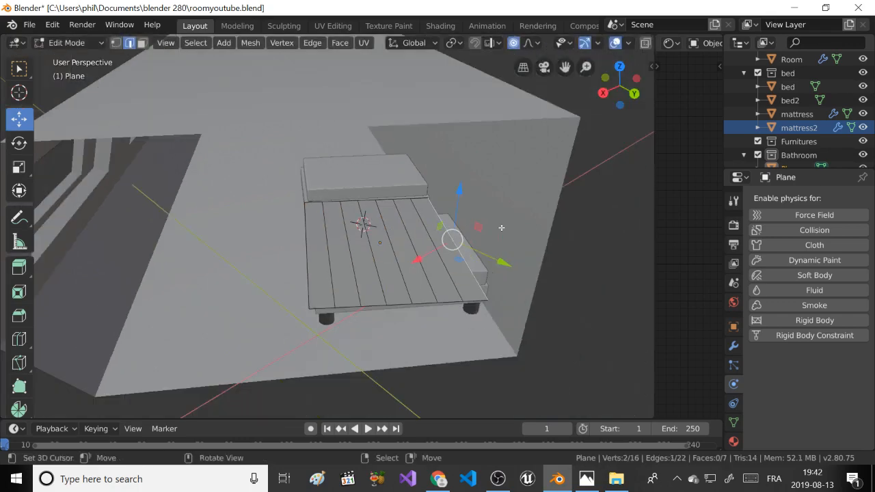
key("g")
key("z")
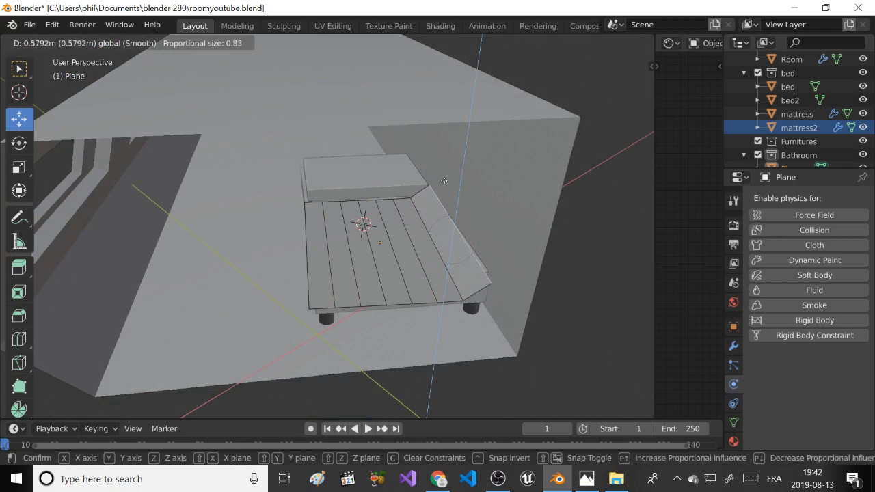
scroll(443, 181, "down", 2)
left_click(432, 172)
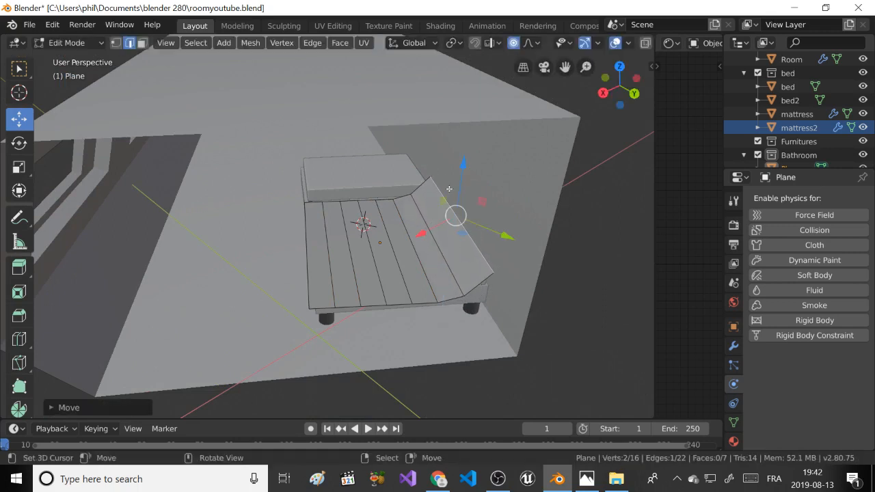
left_click_drag(461, 179, 457, 184)
scroll(460, 185, "up", 3)
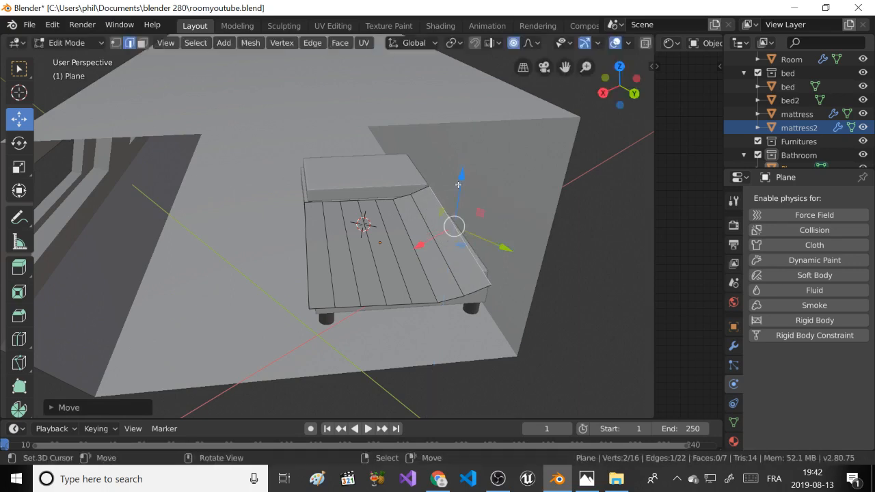
Extrude the raised wall-side edge upward along Z, and extrude the new edge again along Y.
key("e")
key("z")
left_click(392, 176)
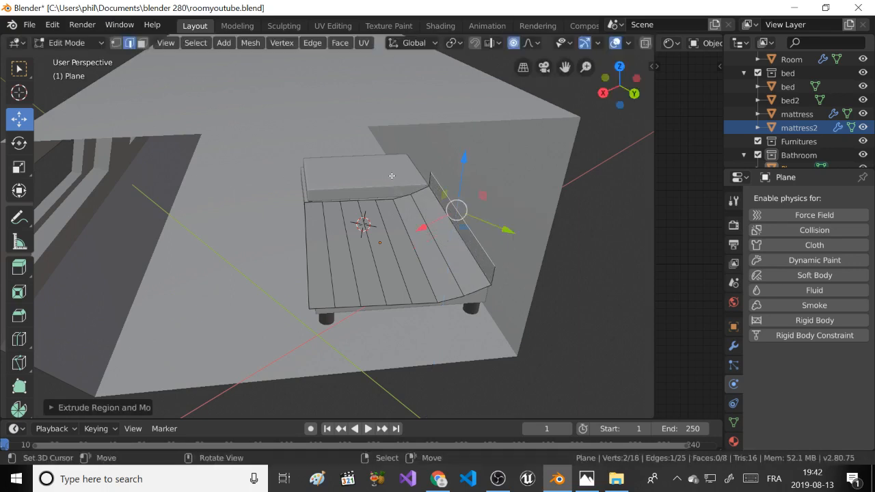
key("e")
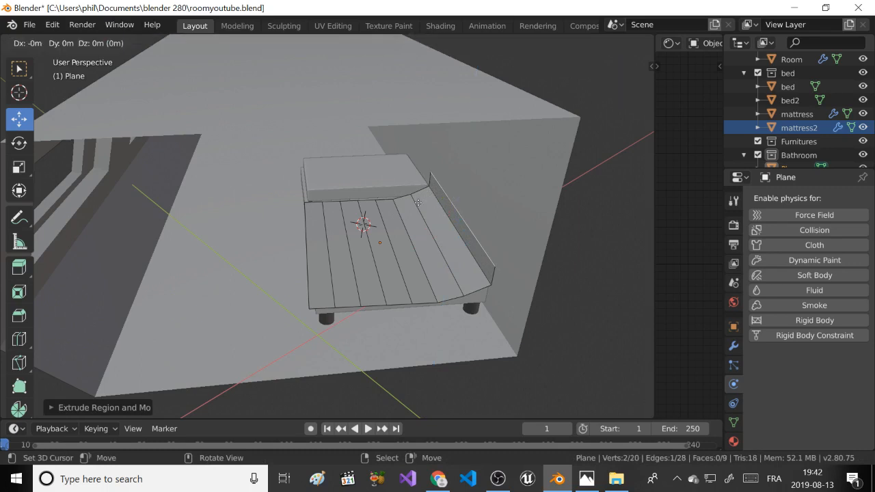
key("y")
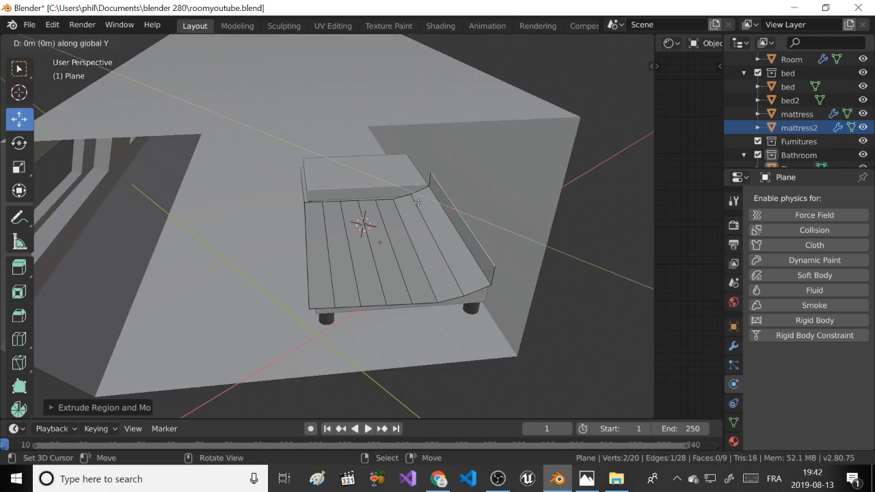
left_click(407, 207)
middle_click_drag(407, 207, 381, 224)
scroll(355, 219, "down", 2)
scroll(356, 219, "up", 1)
scroll(357, 218, "down", 1)
Return to Object Mode and delete the reshaped plane.
key("Tab")
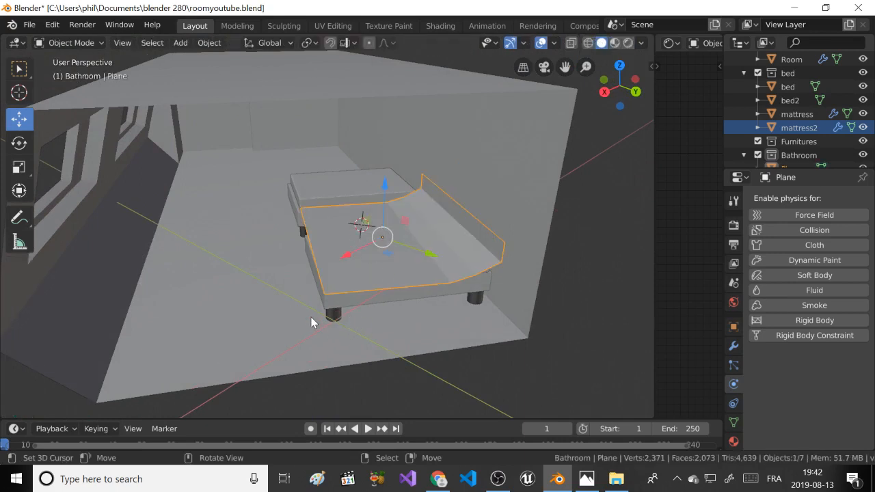
key("x")
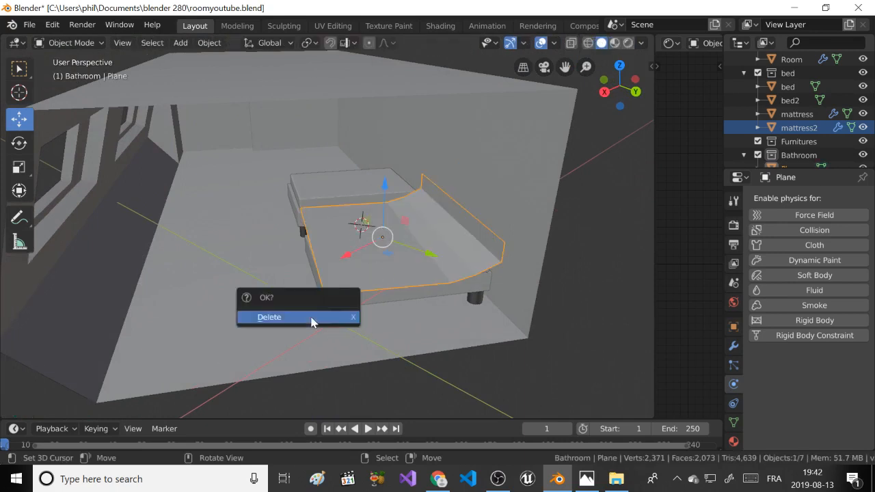
left_click(312, 318)
Add a new mesh plane and move it out beside the bed.
key("shift+a")
mouse_move(308, 196)
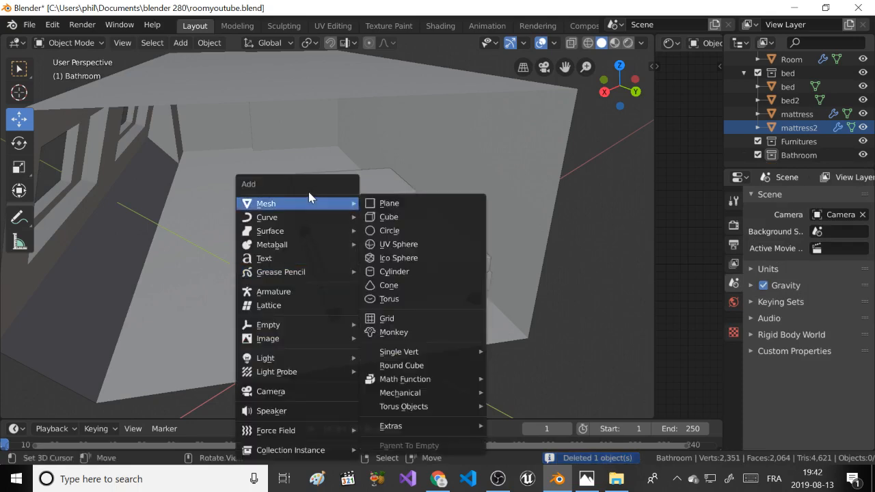
left_click(404, 203)
key("g")
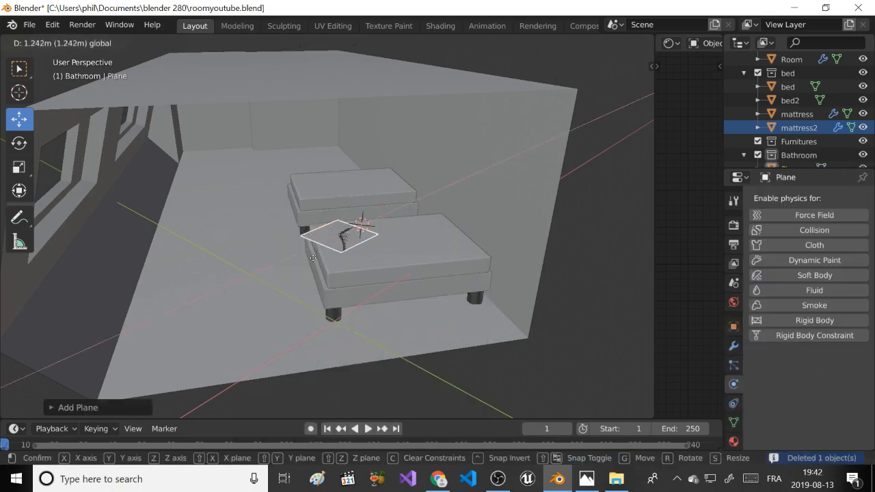
left_click(236, 277)
middle_click_drag(233, 242, 217, 245)
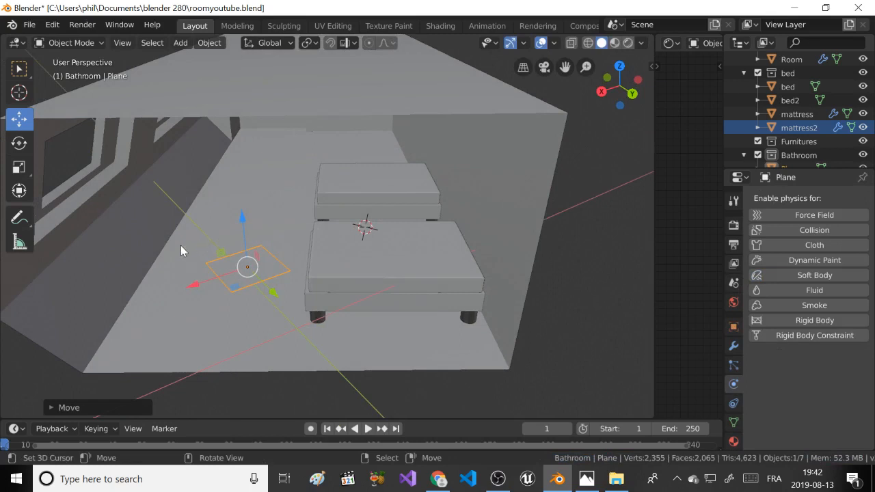
Scale the plane up to about 3.5 times its size, raise it slightly and adjust its size.
key("s")
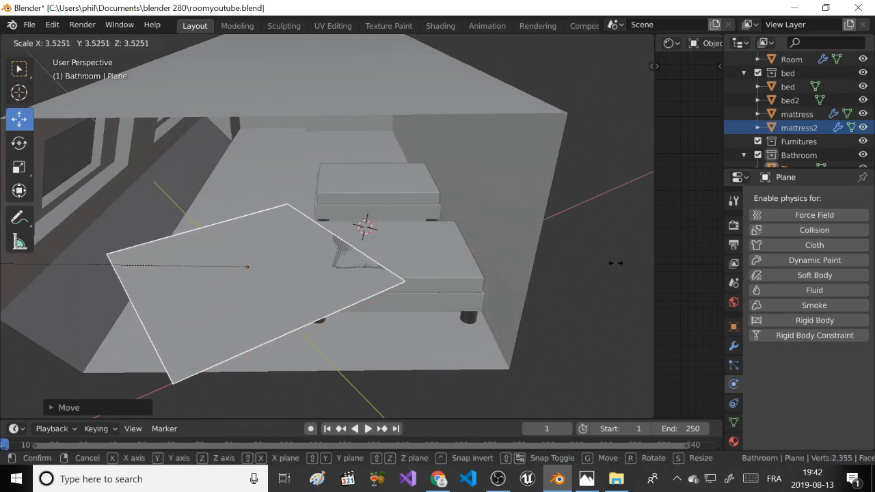
left_click(614, 263)
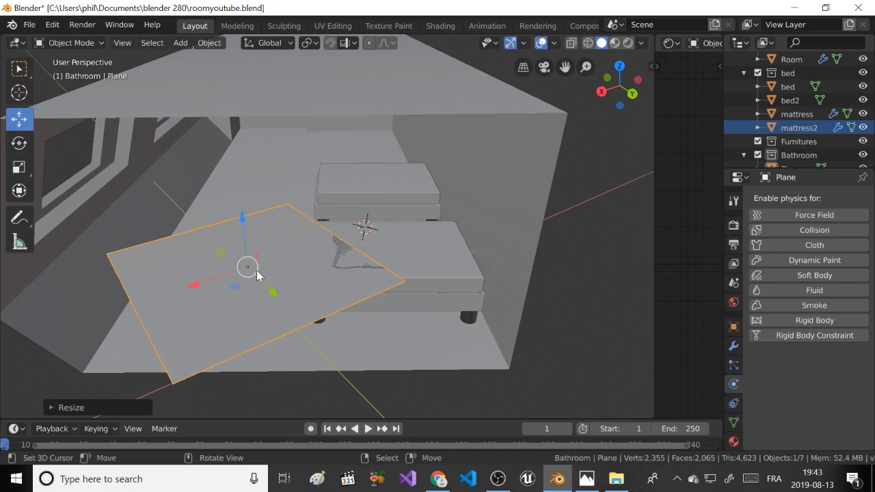
key("g")
left_click(300, 236)
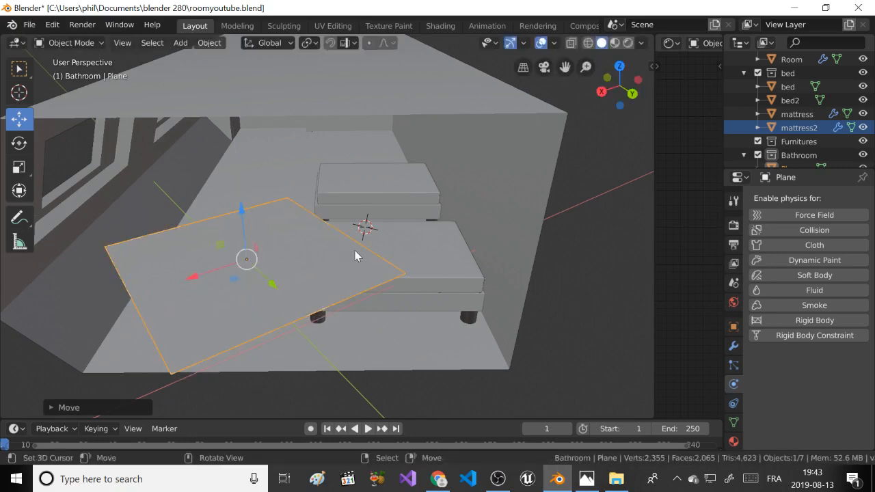
middle_click_drag(300, 236, 219, 263)
key("s")
left_click(157, 262)
Cut the plane in Edit Mode with eight evenly spaced loop cuts running parallel to its bed-side edge.
key("Tab")
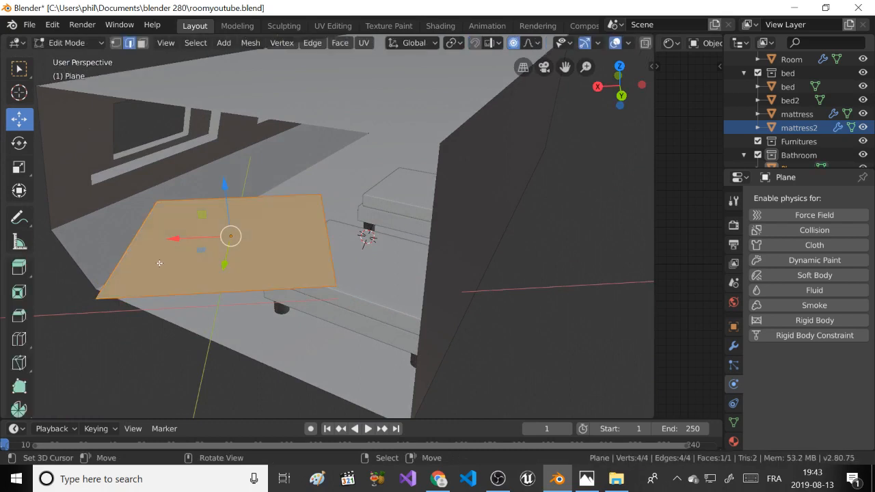
key("ctrl+r")
scroll(230, 279, "up", 7)
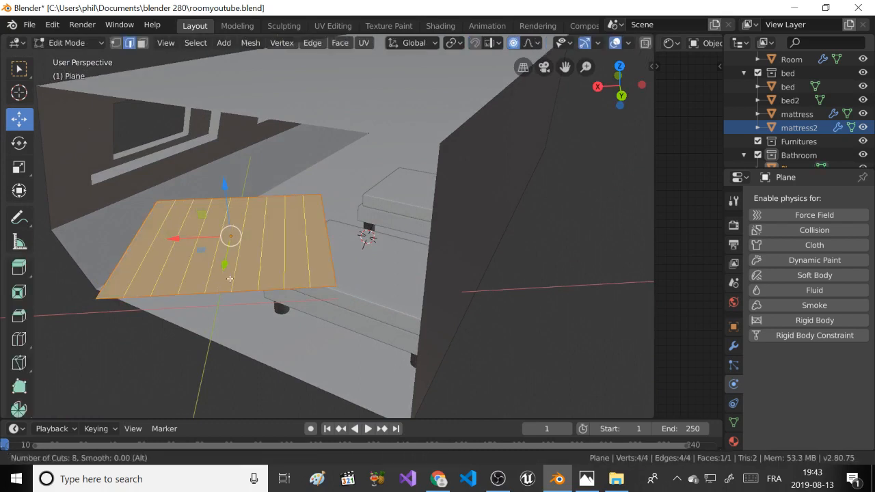
left_click(230, 279)
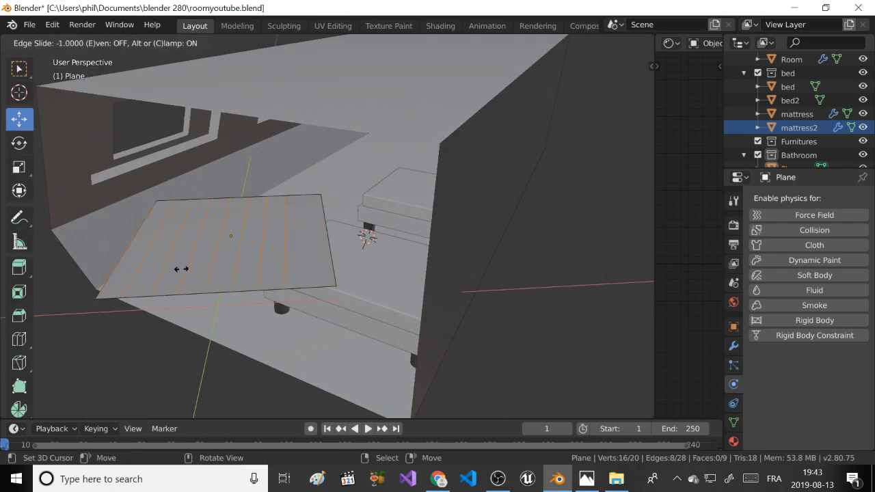
left_click(226, 265)
Raise the plane's bed-side edge about 0.8 m along Z with proportional editing so the neighbouring strips curve up.
left_click(327, 237)
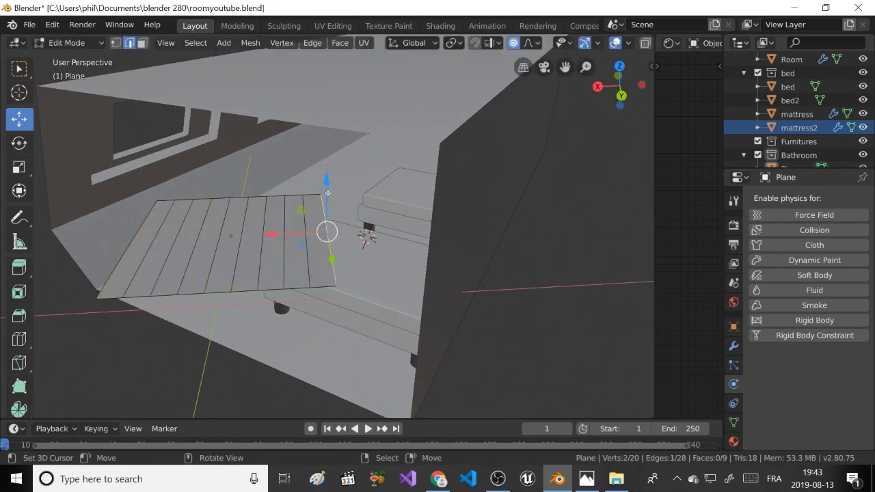
left_click_drag(328, 193, 317, 172)
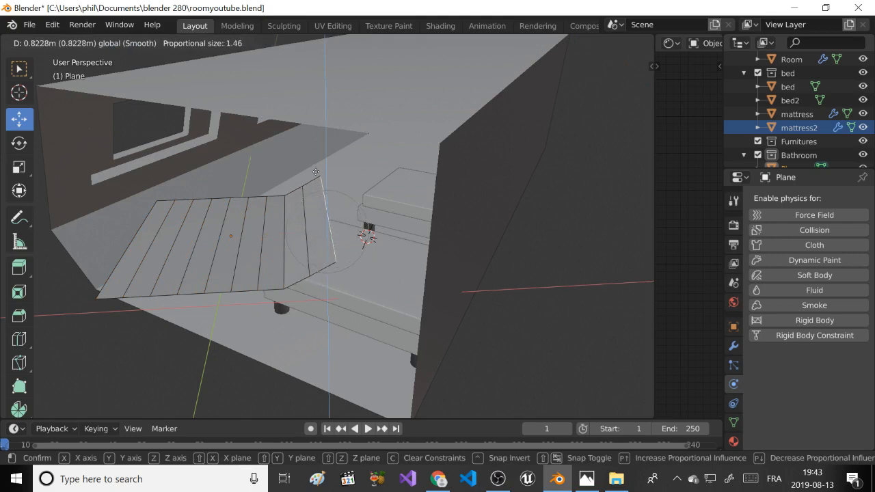
left_click_drag(315, 171, 317, 184)
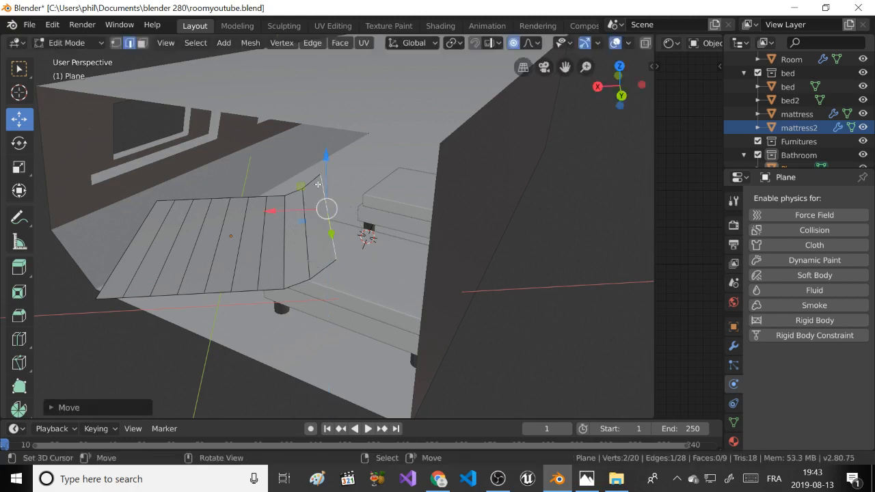
Extrude the raised bed-side edge upward, and extrude the new edge along X back over the plane.
key("e")
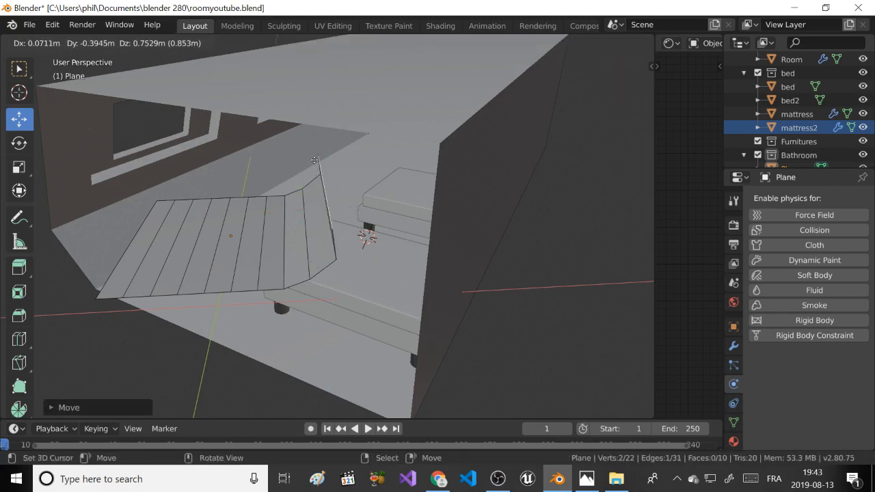
left_click(316, 159)
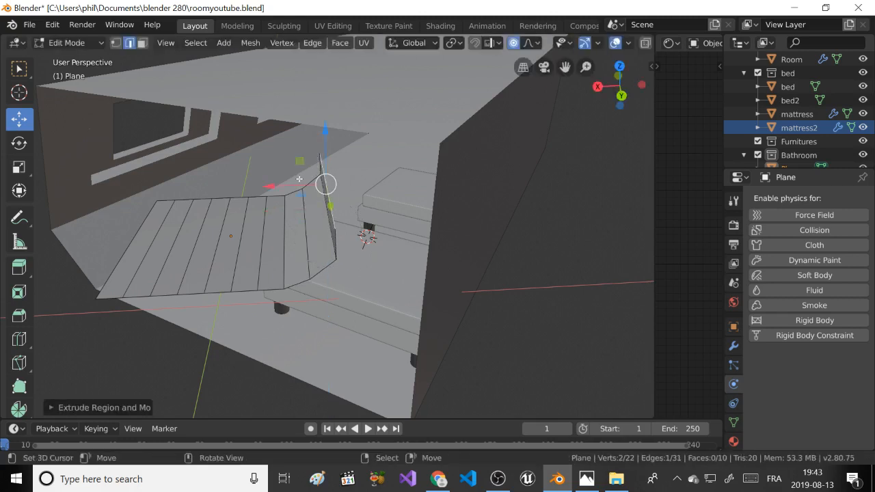
key("e")
key("x")
left_click(259, 198)
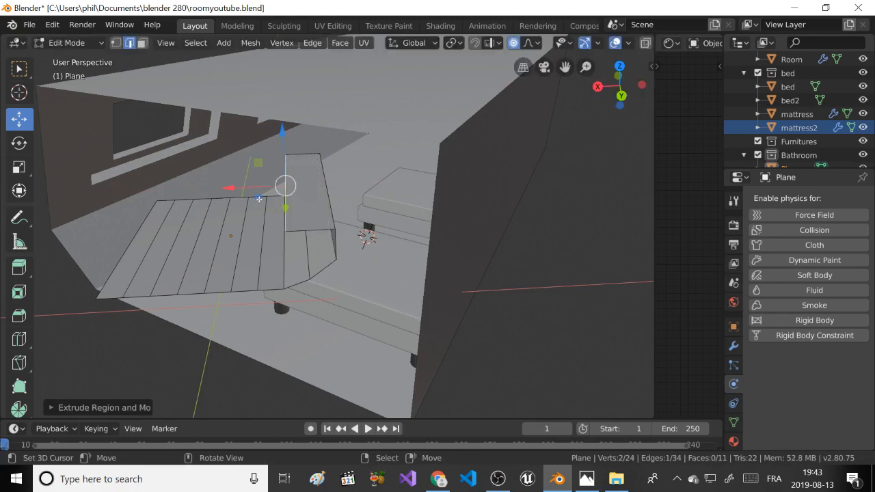
Raise the flap's free edge along Z and pull it back along X toward the bed.
left_click_drag(280, 164, 282, 146)
left_click_drag(288, 144, 290, 145)
left_click_drag(252, 179, 272, 177)
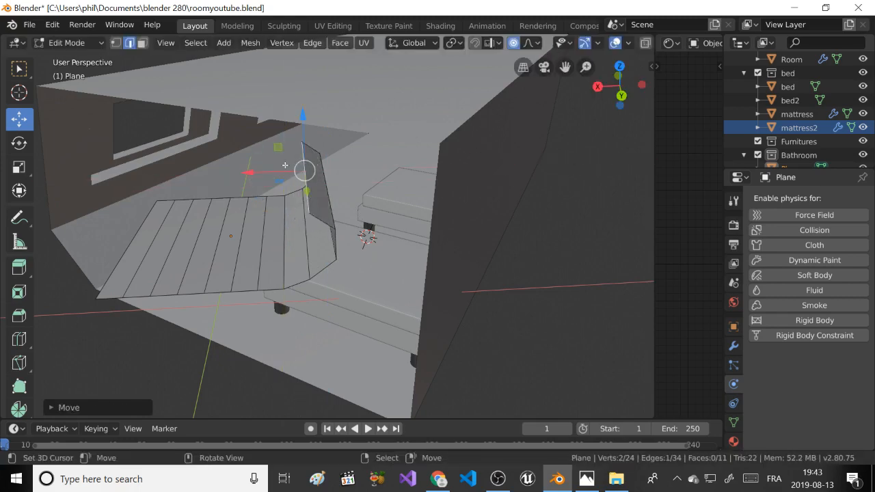
right_click(332, 248)
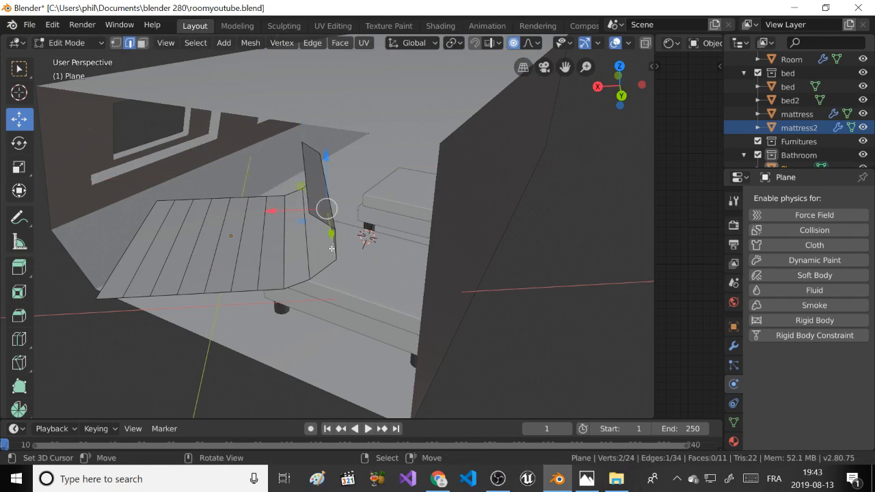
key("g")
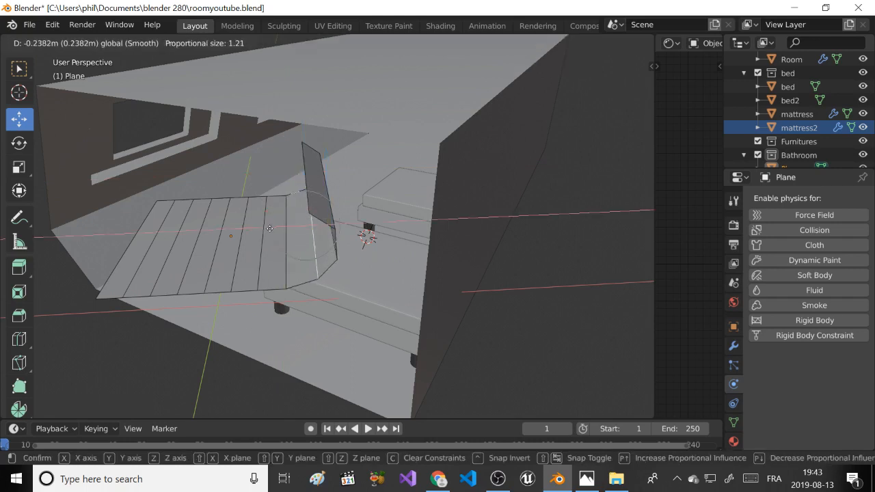
left_click(264, 228)
Lower the edge at the base of the upright flap slightly, and shift the two upper fold edges slightly along Y.
right_click(333, 244)
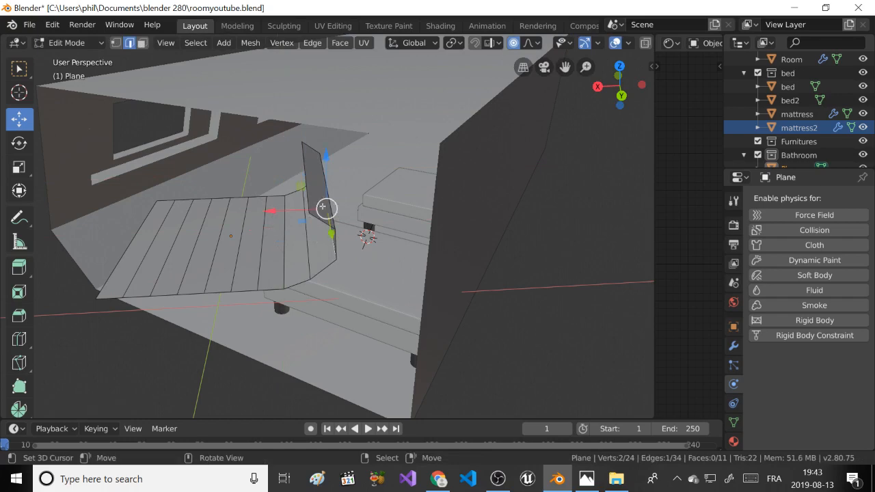
key("g")
left_click(333, 189)
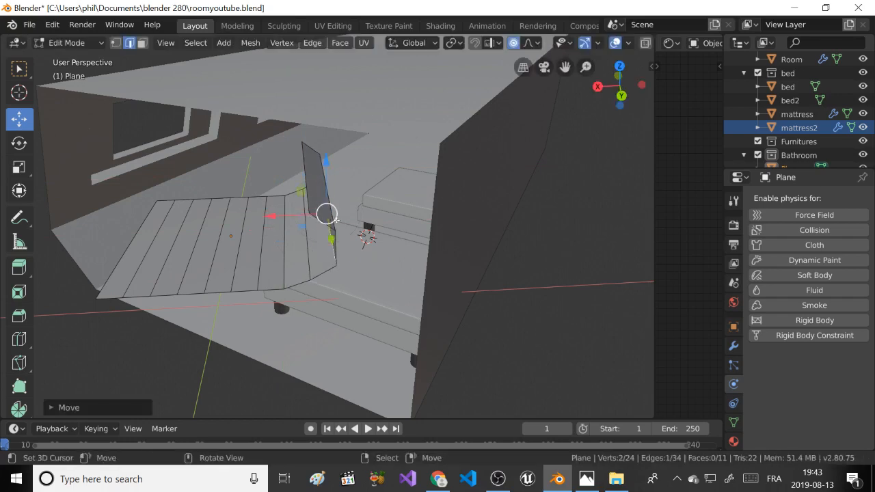
middle_click_drag(332, 238, 361, 190)
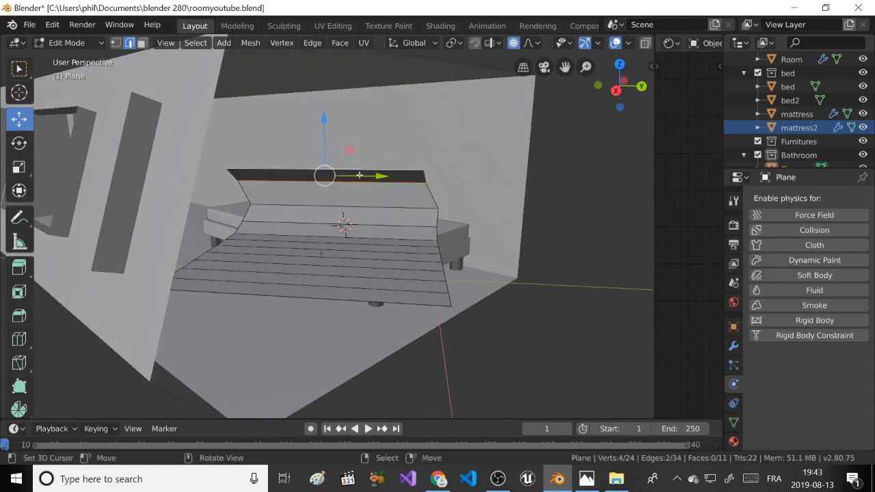
left_click_drag(360, 179, 370, 178)
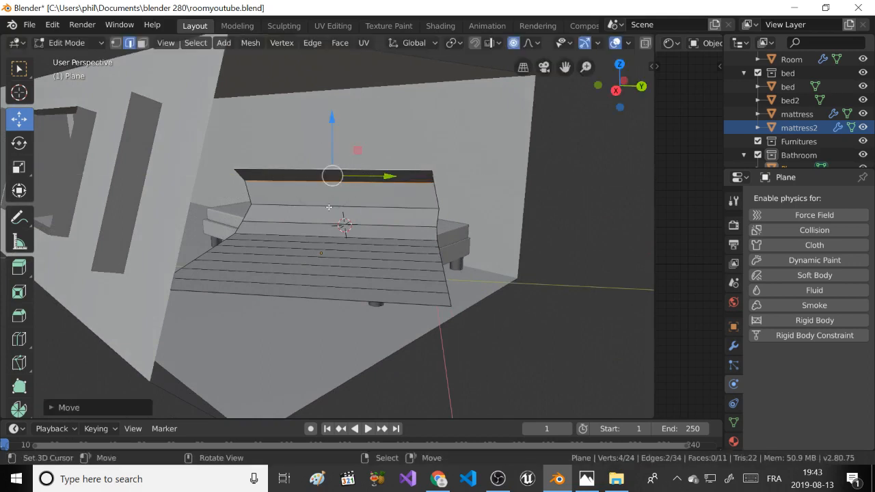
middle_click_drag(328, 207, 301, 170)
key("e")
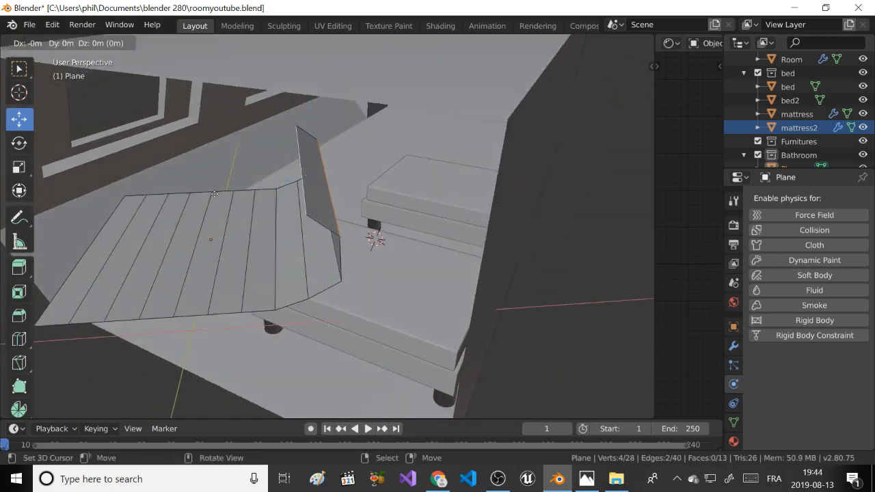
key("x")
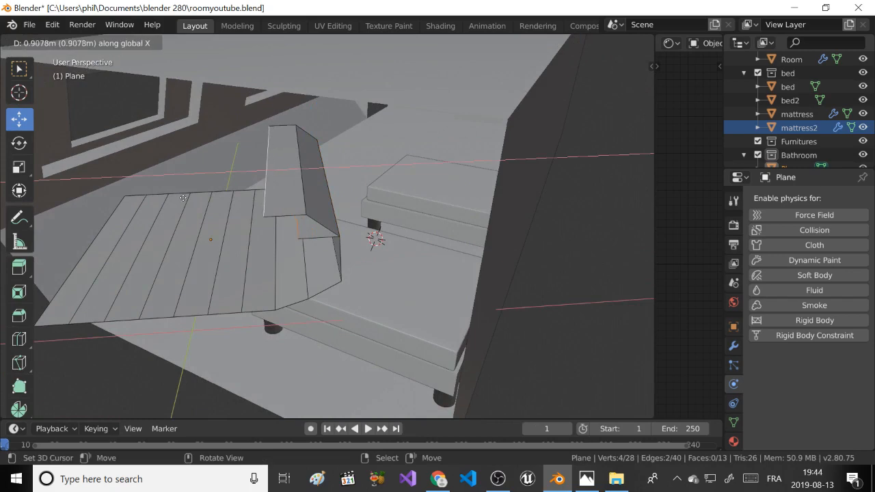
right_click(184, 197)
Extrude only the flap's free edge outward over the plane by about 0.4 m.
left_click(305, 184)
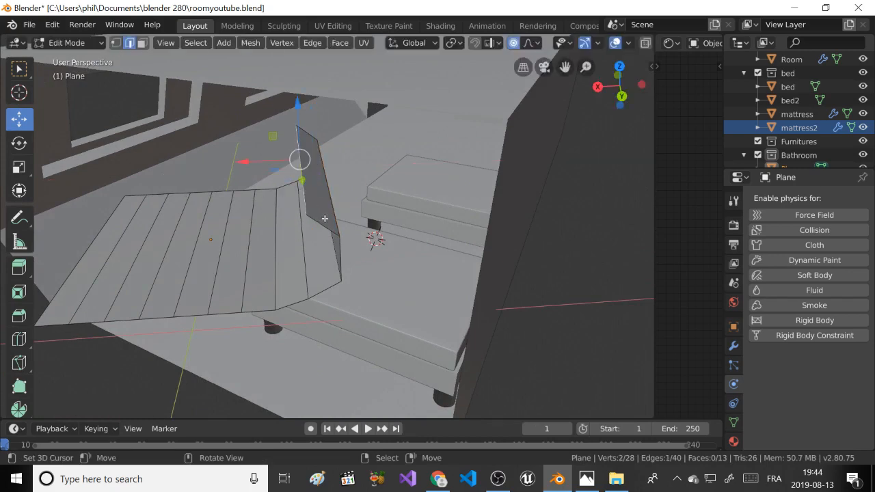
middle_click_drag(325, 218, 374, 194)
key("ctrl+r")
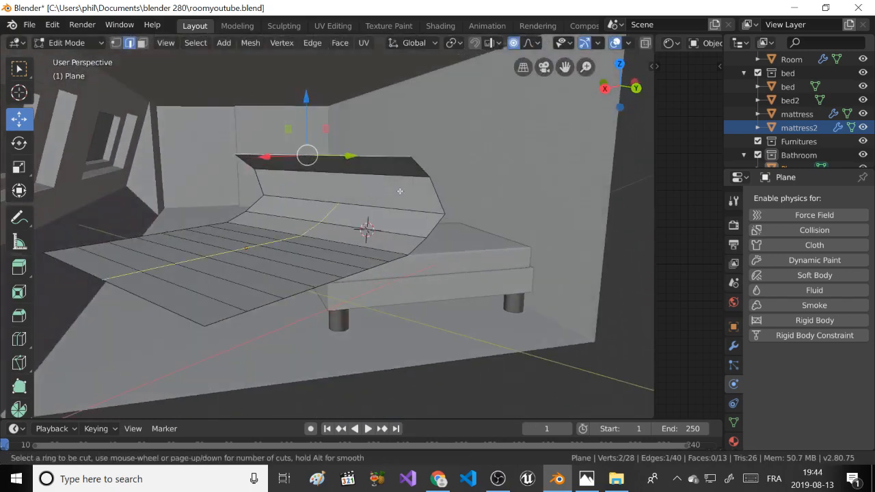
left_click(332, 193)
left_click(332, 194)
middle_click_drag(332, 193, 258, 182)
key("e")
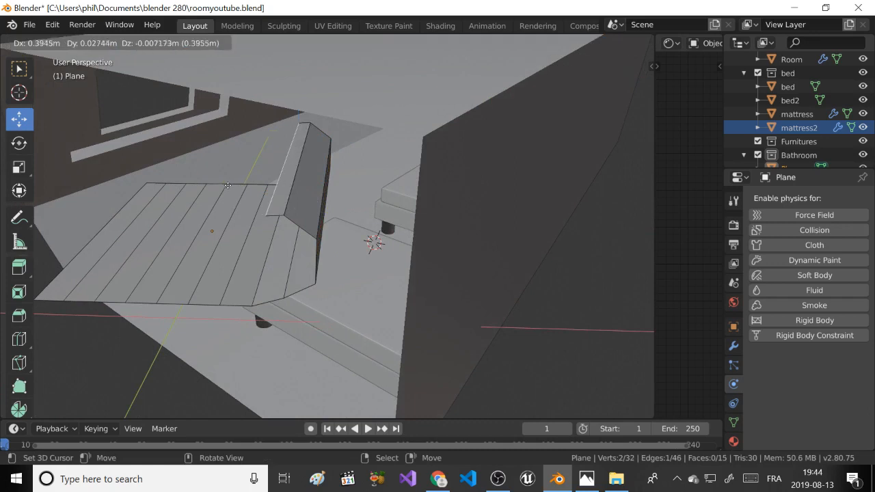
left_click(230, 175)
Reposition the flap's free edge and extrude it two more times outward to continue the curled fold.
left_click_drag(272, 134, 247, 129)
scroll(273, 127, "up", 3)
key("e")
left_click(248, 137)
middle_click_drag(232, 156, 250, 129)
key("e")
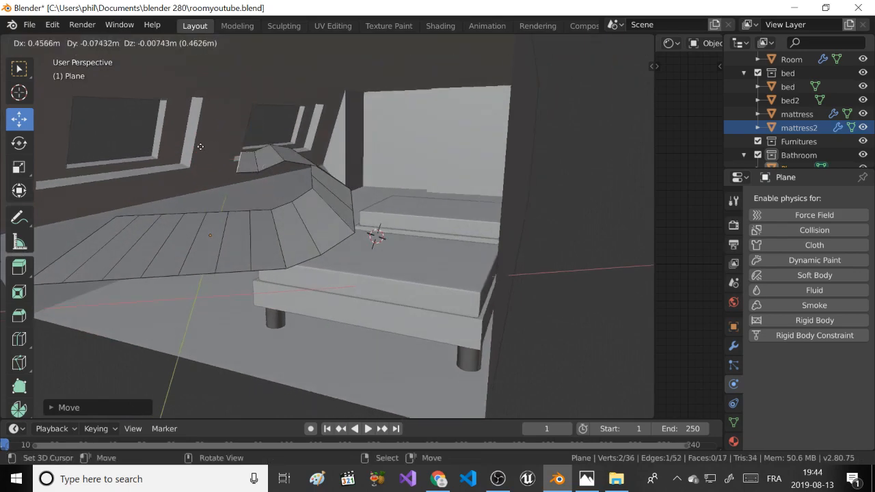
left_click(194, 145)
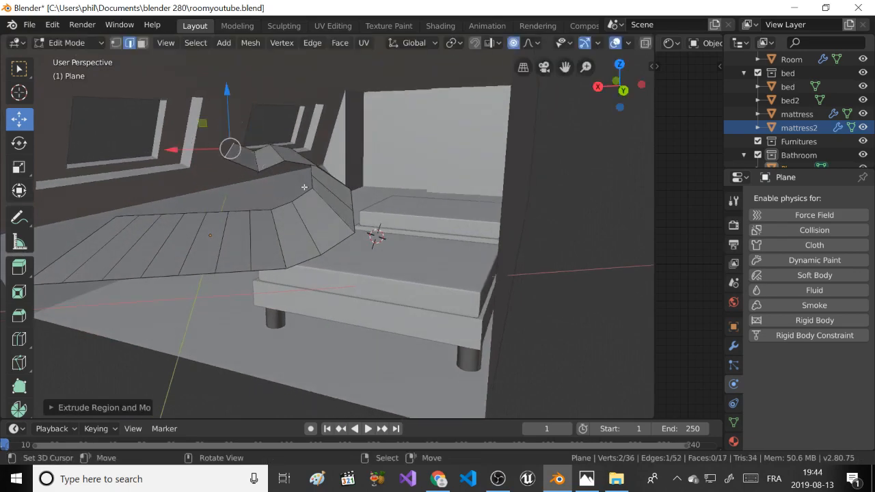
Select a fold edge at the bend of the cover and move it along X to adjust the curl.
left_click(327, 191)
left_click_drag(295, 191, 277, 196)
middle_click_drag(277, 195, 299, 192)
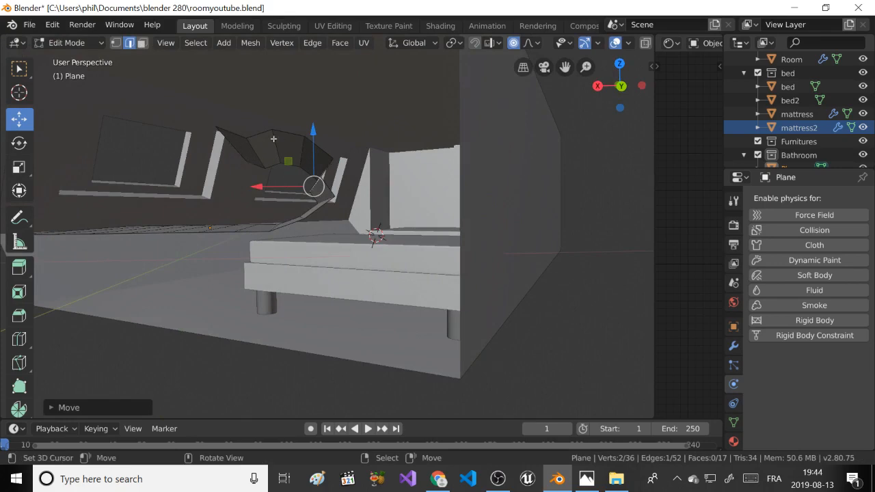
Add 14 evenly spaced lengthwise loop cuts across the flat part and lower bend of the cover, without sliding them.
middle_click_drag(376, 151, 279, 204)
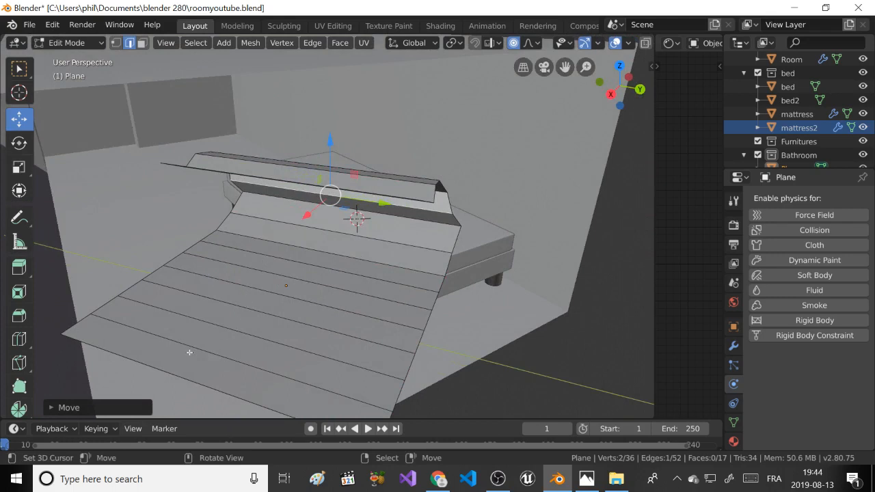
scroll(338, 234, "down", 2)
key("ctrl+r")
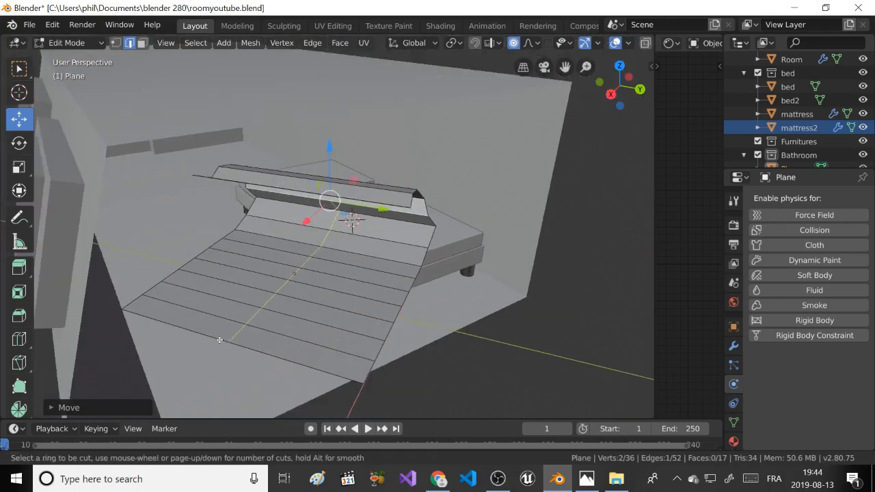
scroll(220, 340, "up", 5)
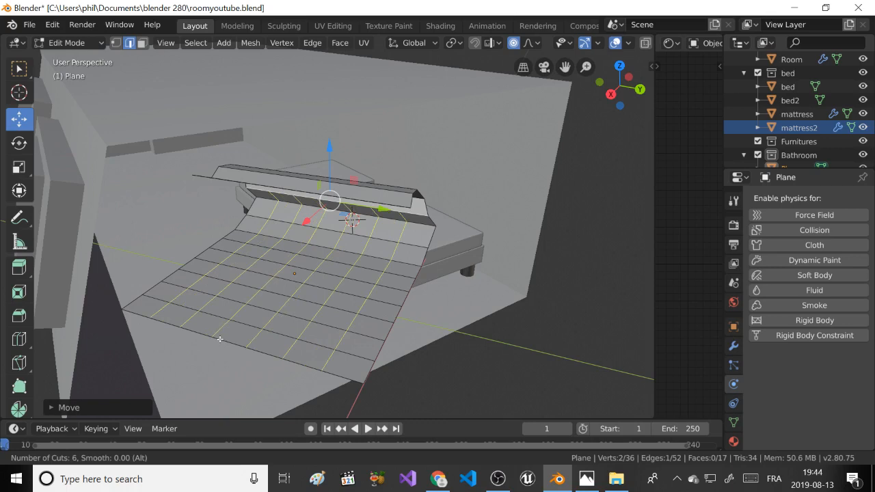
scroll(219, 339, "up", 3)
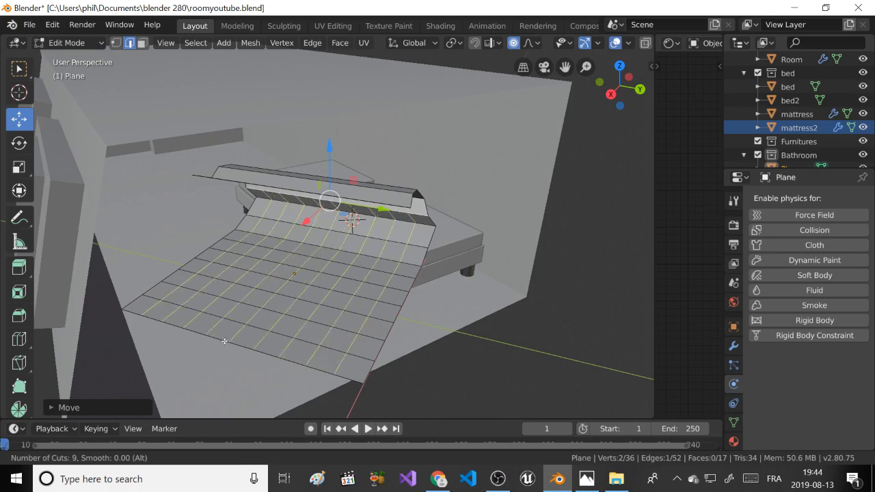
scroll(229, 341, "up", 1)
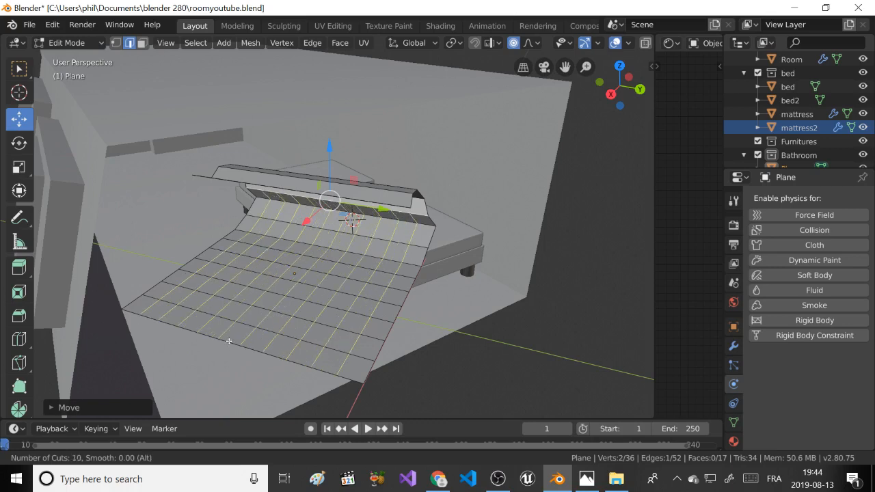
scroll(229, 341, "up", 2)
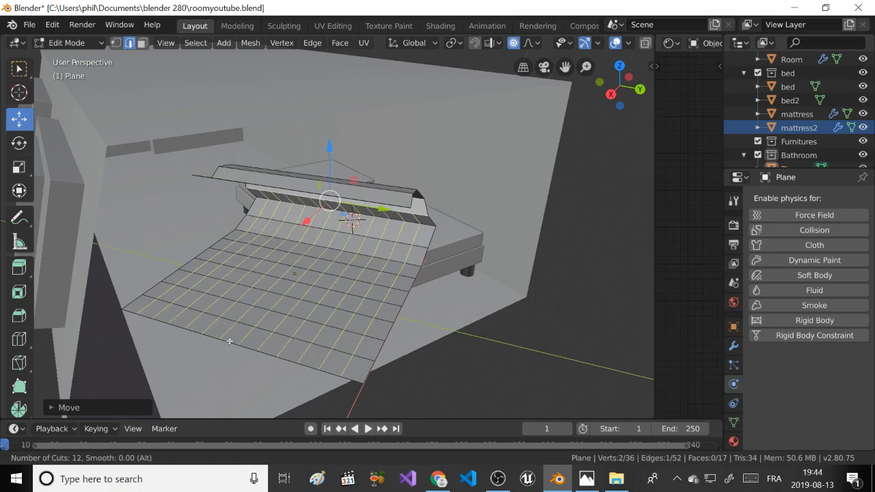
scroll(229, 340, "up", 1)
scroll(229, 341, "up", 1)
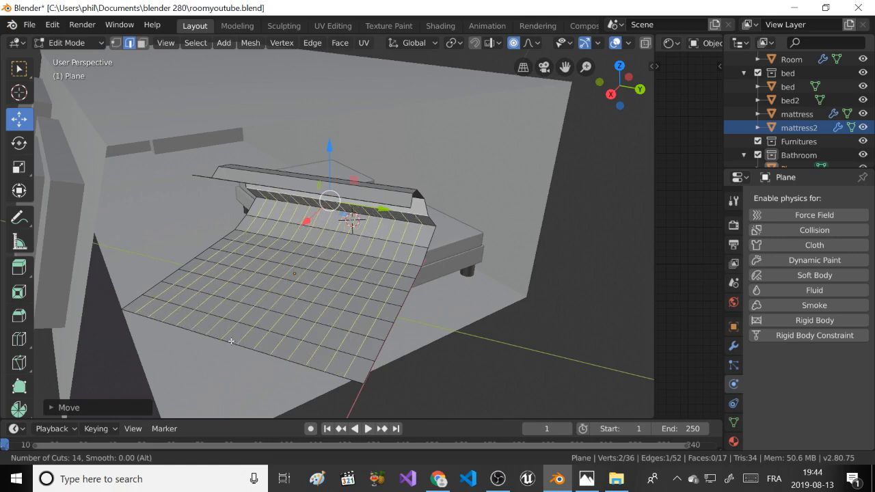
left_click(231, 341)
left_click(230, 341)
mouse_move(396, 254)
middle_mouse_down()
mouse_move(360, 224)
mouse_move(393, 238)
middle_mouse_up()
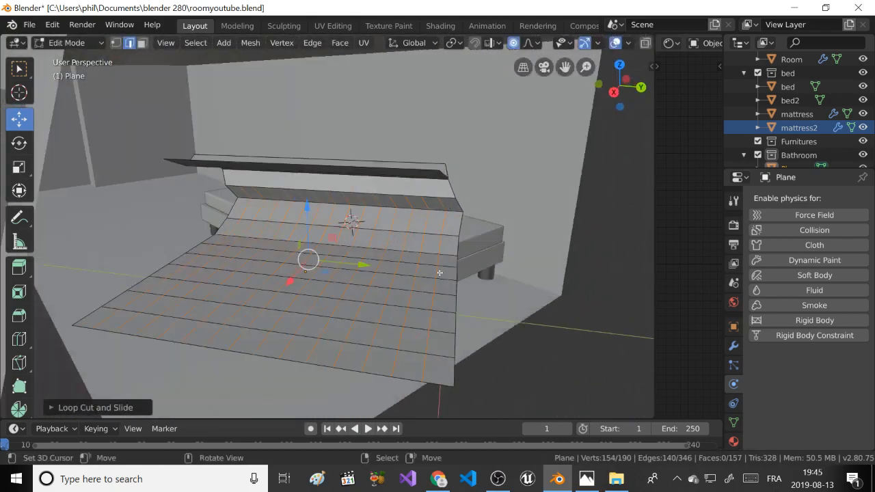
middle_click_drag(432, 335, 341, 148)
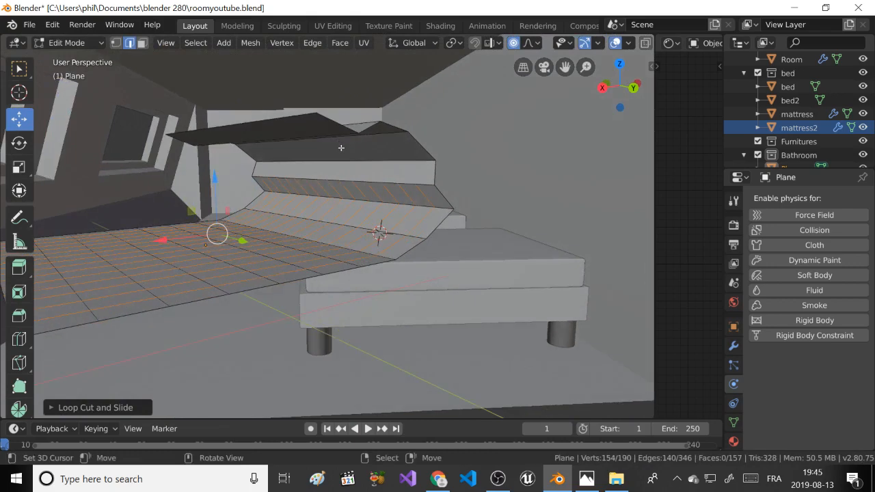
key("ctrl+r")
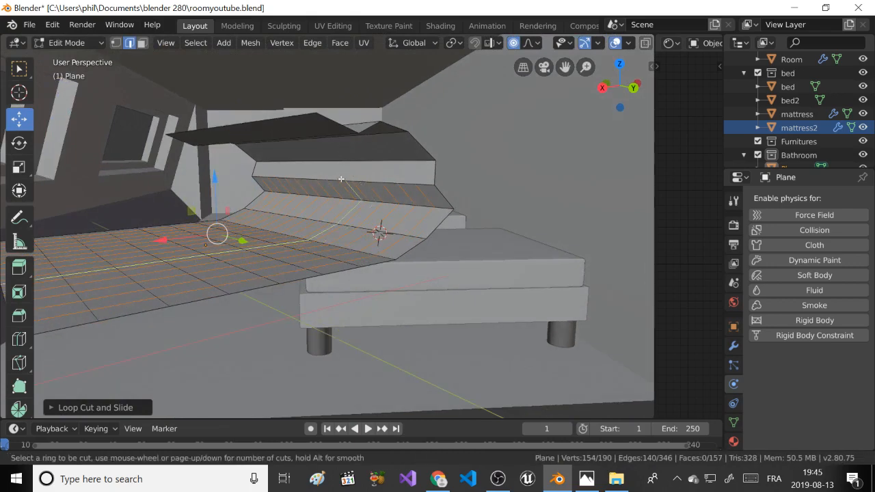
middle_click_drag(315, 197, 337, 198)
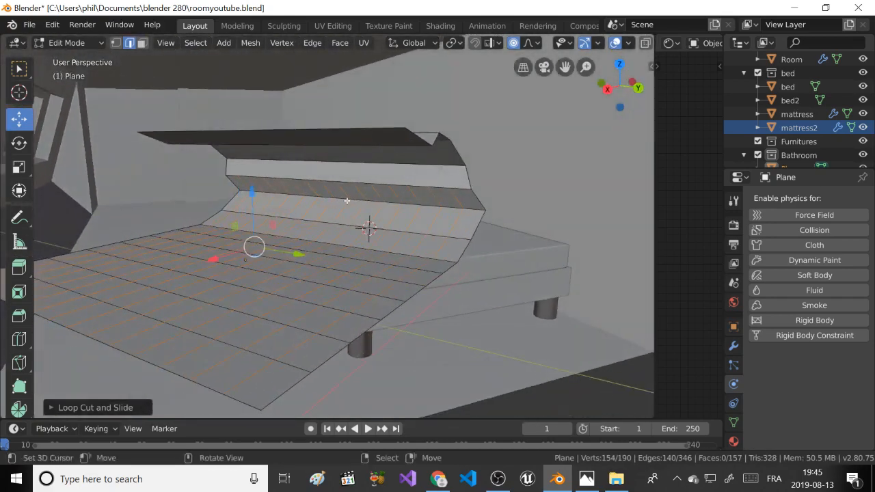
Delete the whole curled cover object and add a new mesh plane at the 3D cursor.
key("Tab")
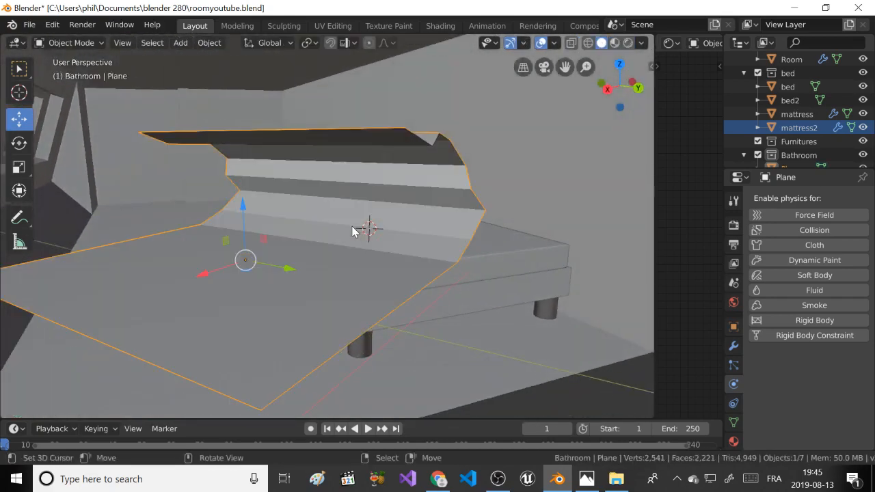
key("x")
left_click(351, 228)
key("shift+a")
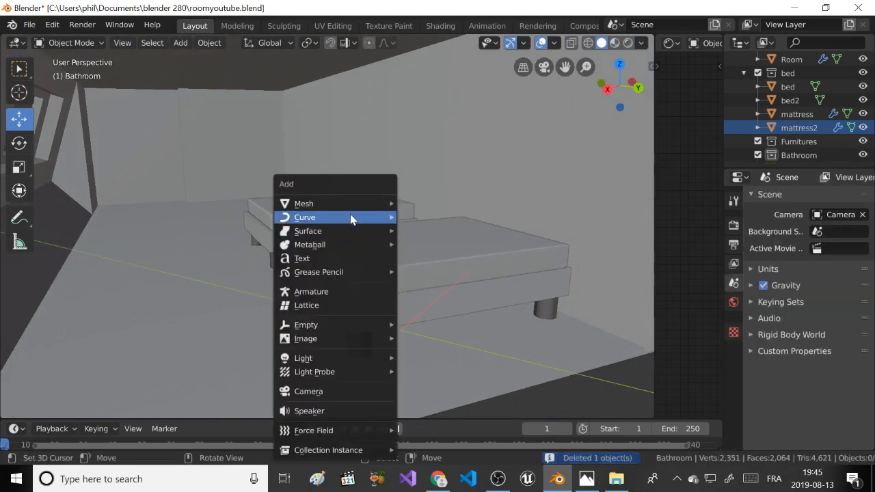
left_click(423, 201)
scroll(402, 192, "down", 3)
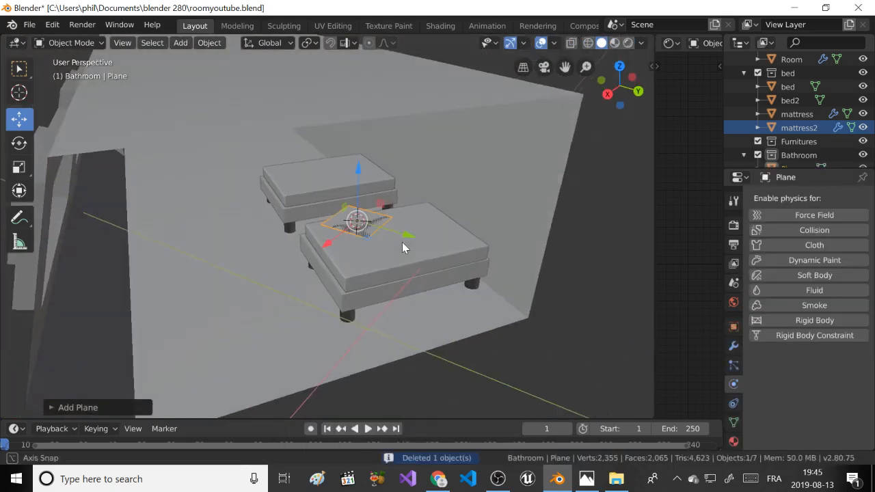
Move the new plane over the larger bed and rotate it about -35° around global Z to align with the mattress.
key("g")
key("y")
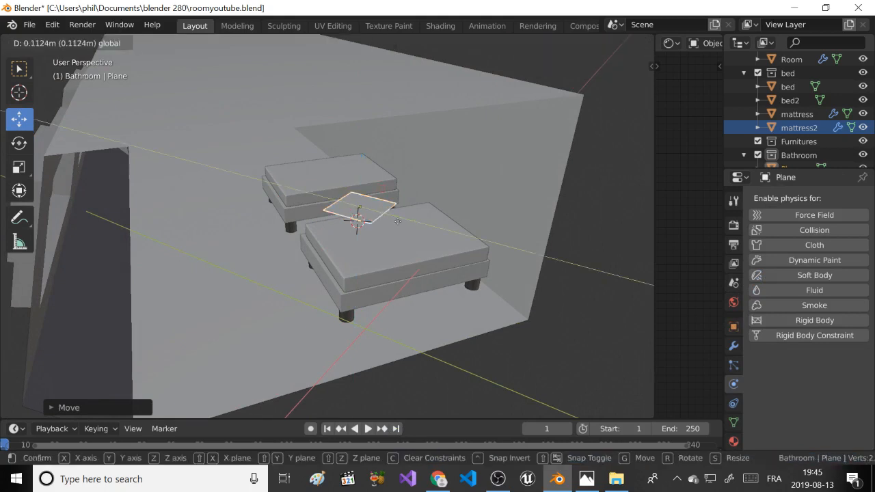
left_click(437, 229)
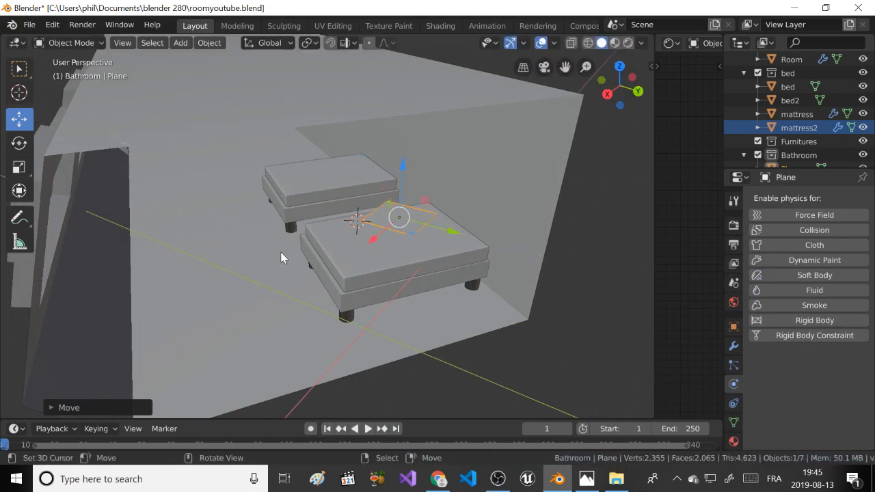
key("r")
key("z")
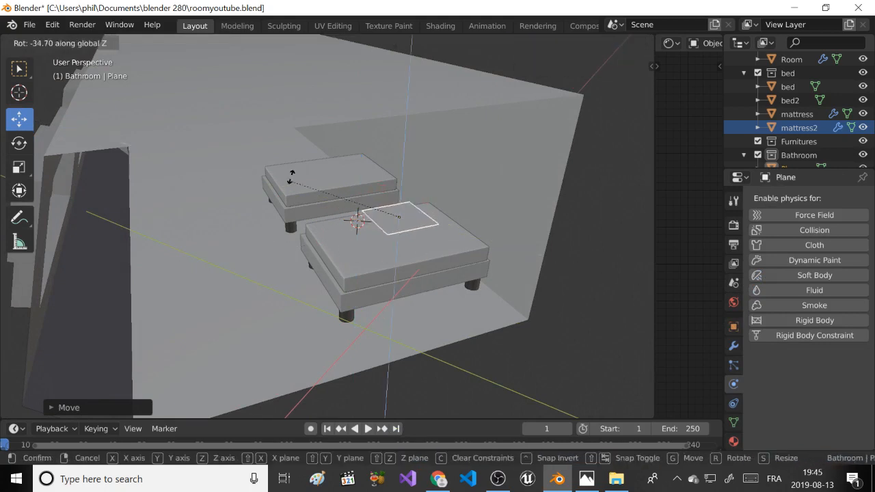
left_click(294, 178)
middle_click_drag(294, 178, 400, 249)
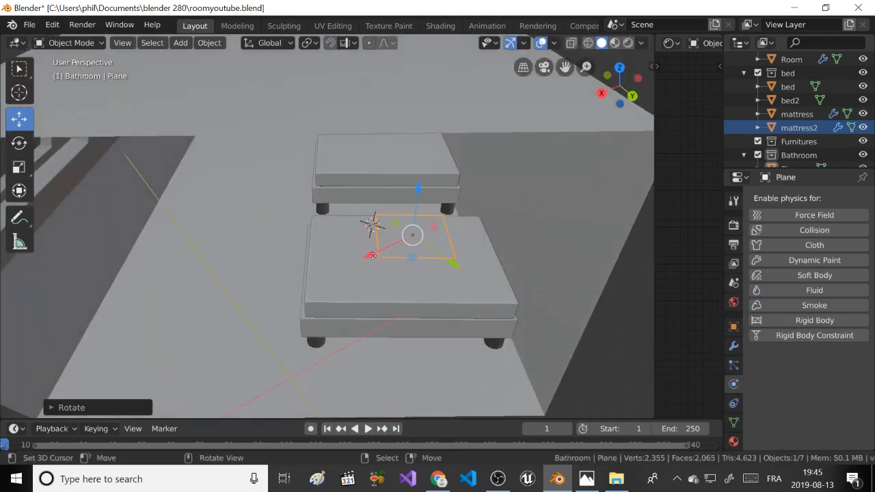
Shift the plane along X to centre it on the bed, enlarge it over the mattress, and narrow its width.
left_click_drag(373, 256, 354, 262)
key("s")
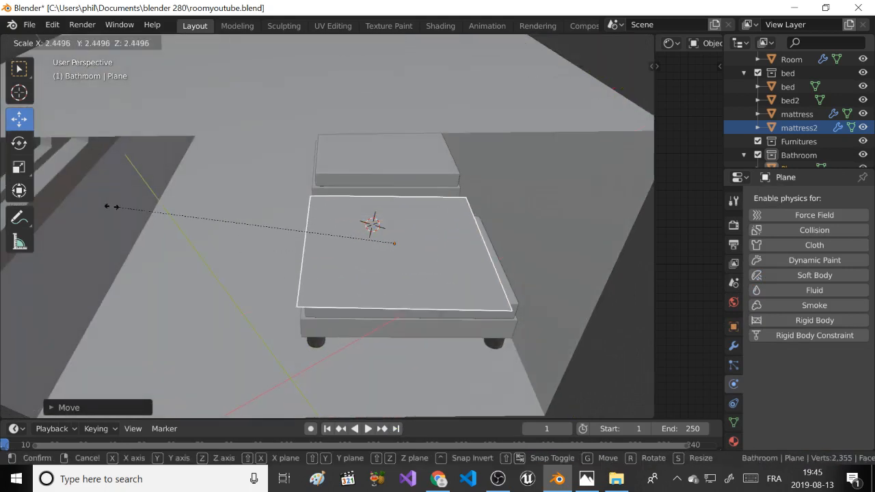
left_click(145, 197)
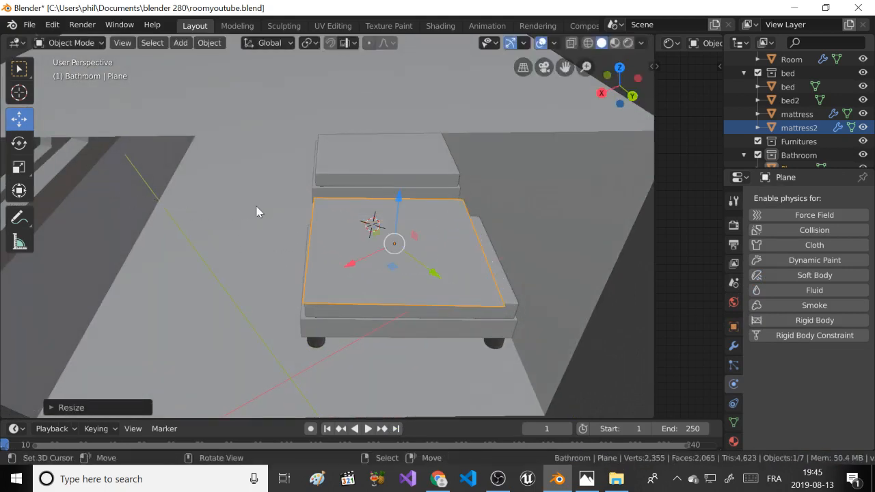
key("s")
left_click(261, 220)
key("s")
left_click(286, 259)
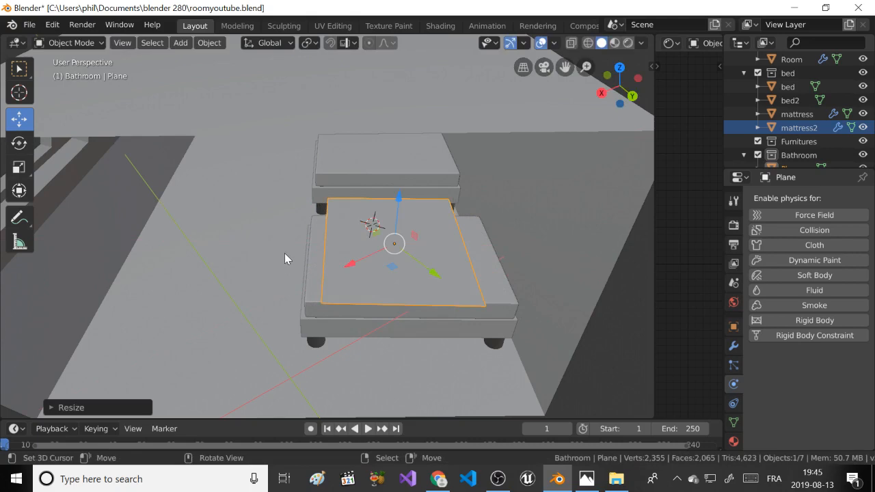
Lengthen the plane along its local Y by a factor of about 1.3 and reposition it above the mattress.
key("s")
key("y")
key("y")
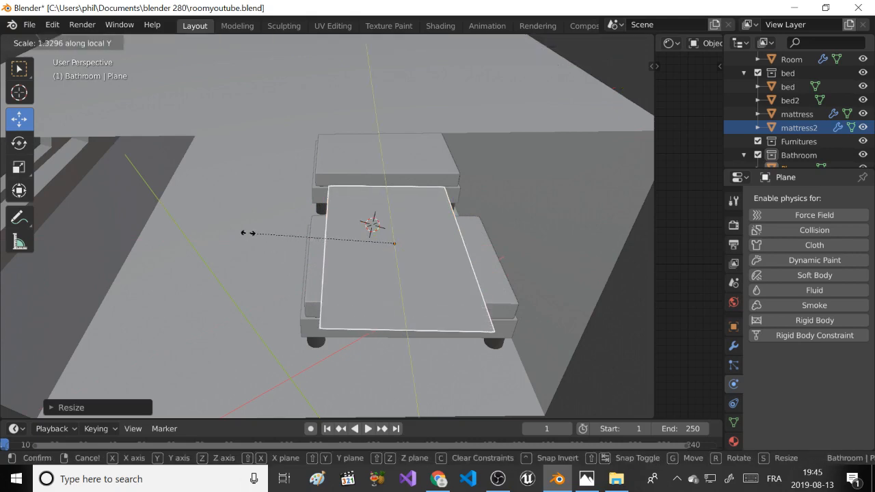
left_click(287, 228)
middle_click_drag(287, 228, 359, 179)
key("g")
left_click(401, 158)
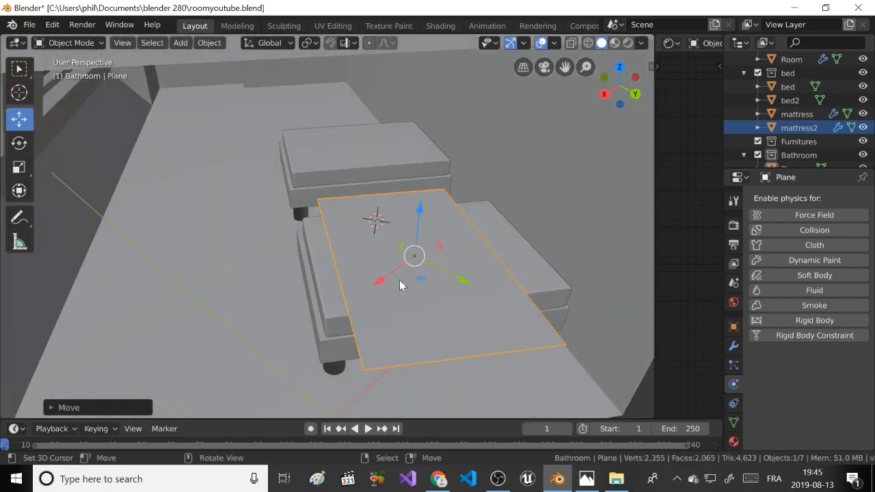
Add 8 evenly spaced lengthwise loop cuts to the plane.
key("super")
key("super")
key("Tab")
key("ctrl+r")
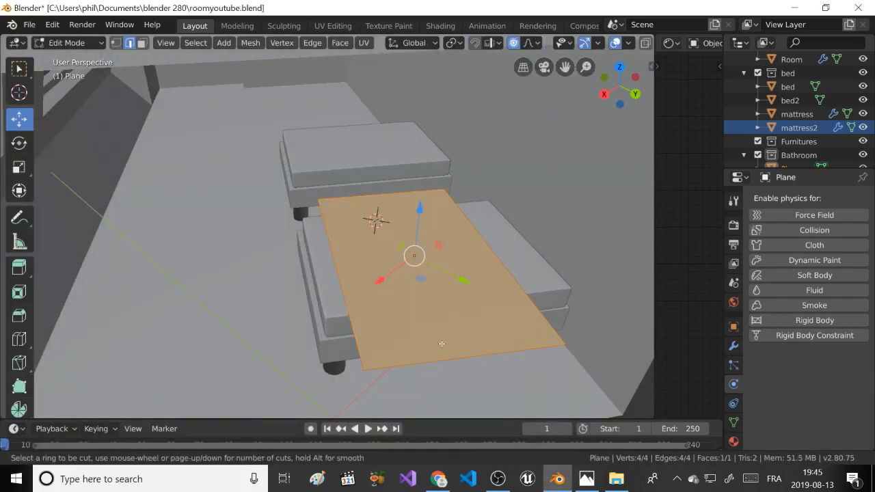
scroll(469, 357, "up", 7)
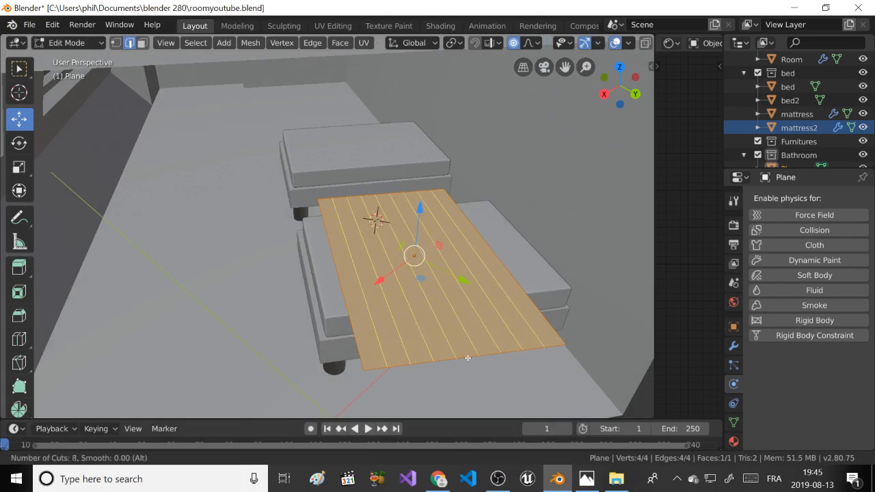
left_click(468, 357)
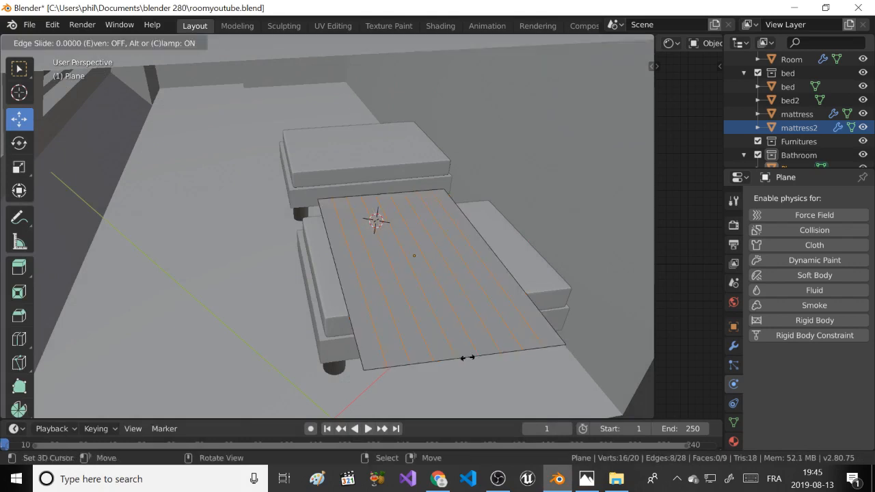
left_click(458, 261)
Try to shift the new loop-cut edges along local Y by about -0.27 m with proportional editing.
middle_click_drag(457, 261, 422, 188)
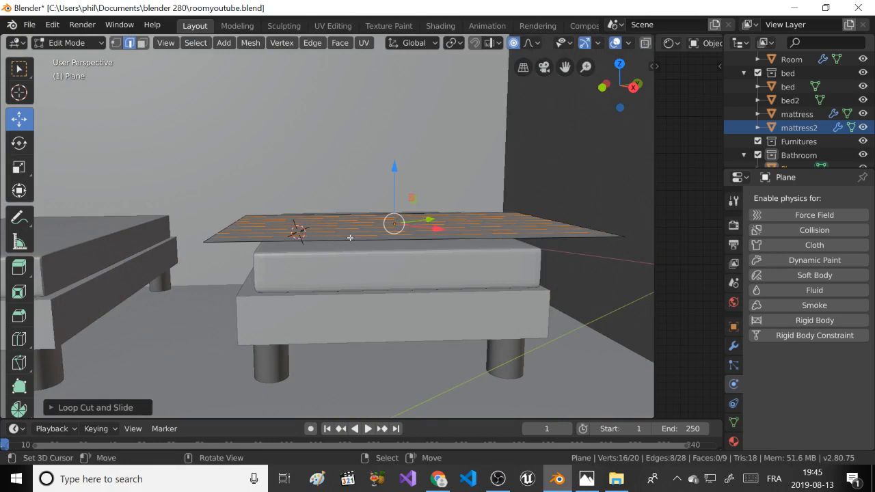
key("g")
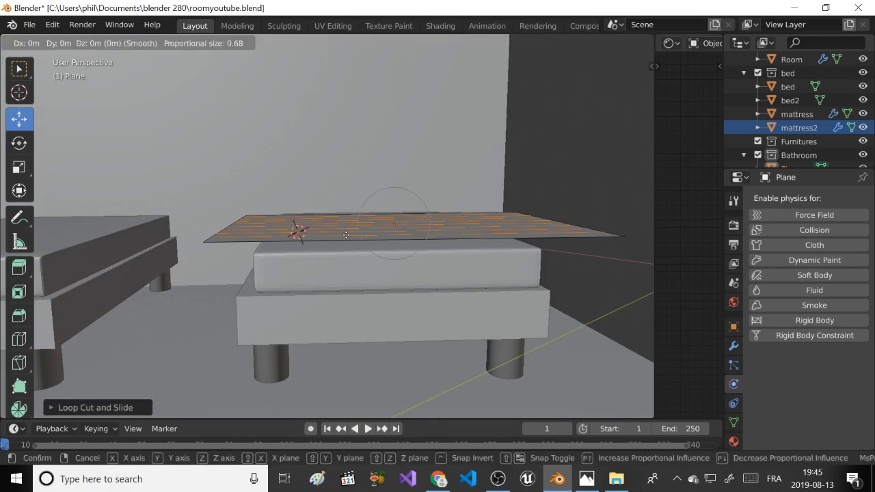
key("y")
key("y")
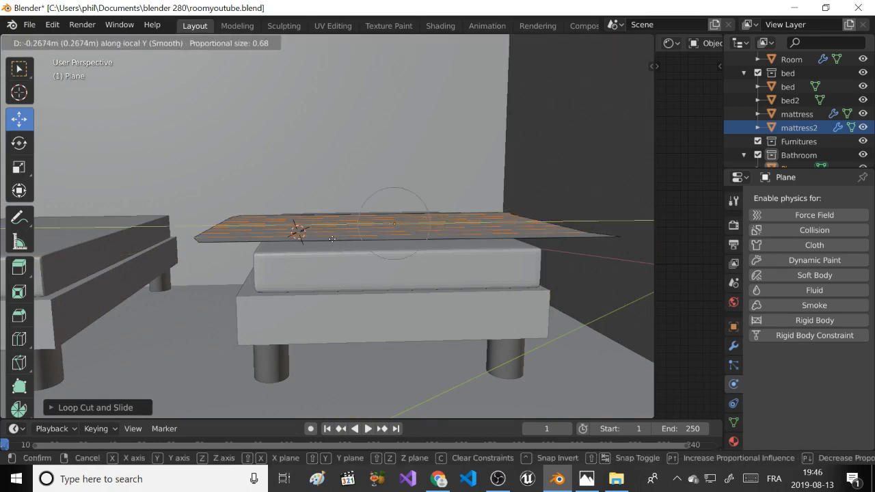
left_click(332, 239)
middle_click_drag(333, 237, 339, 220)
key("ctrl+z")
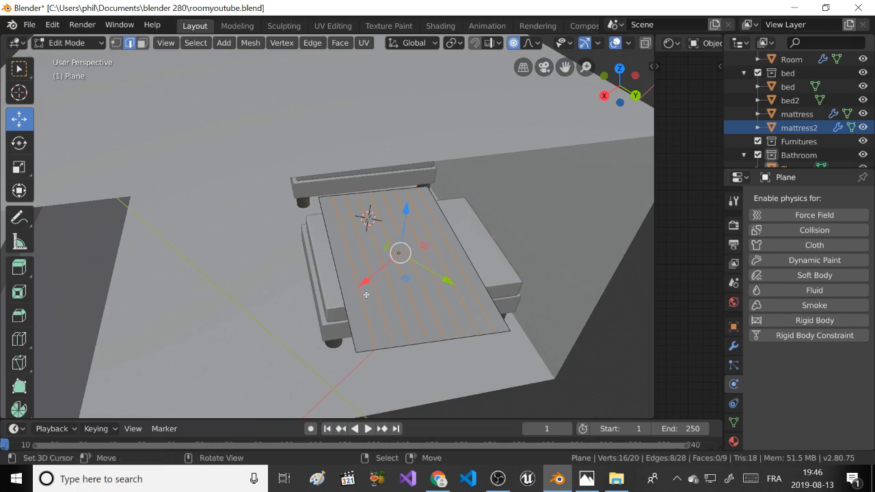
Reposition the whole plane slightly higher over the mattress and stretch it a little along its local Y.
key("Tab")
key("g")
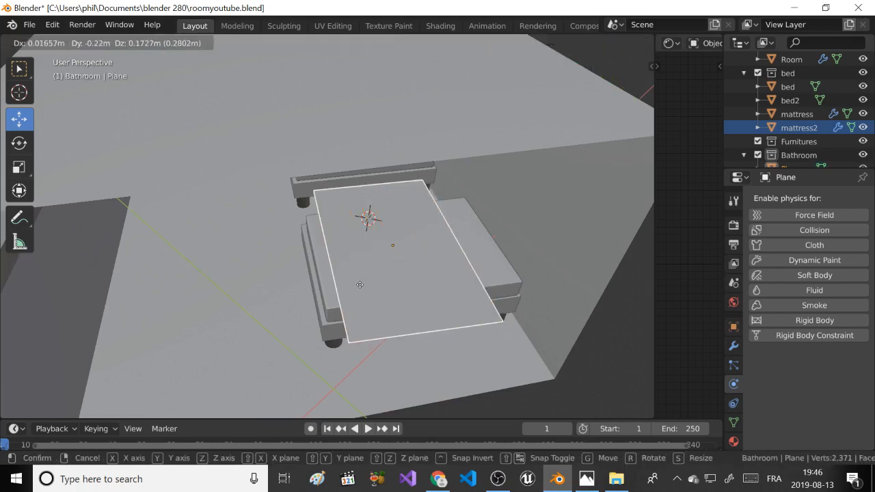
left_click(359, 280)
middle_click_drag(358, 279, 320, 220)
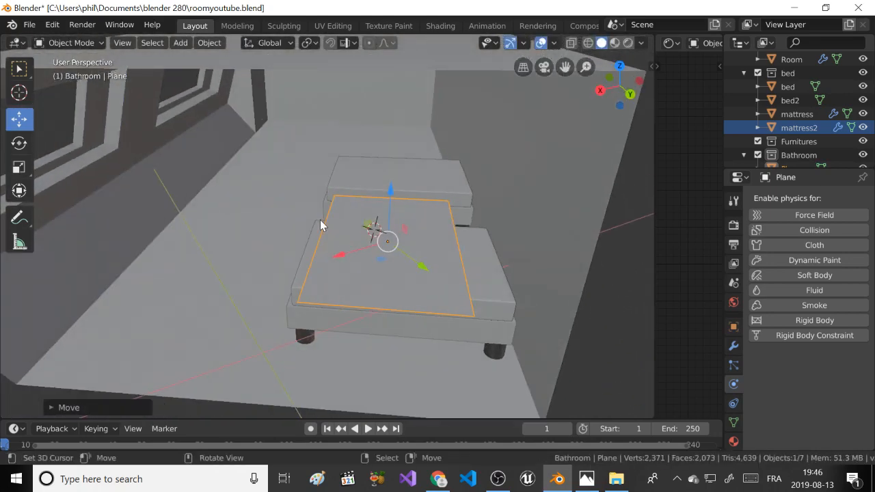
key("s")
key("y")
key("y")
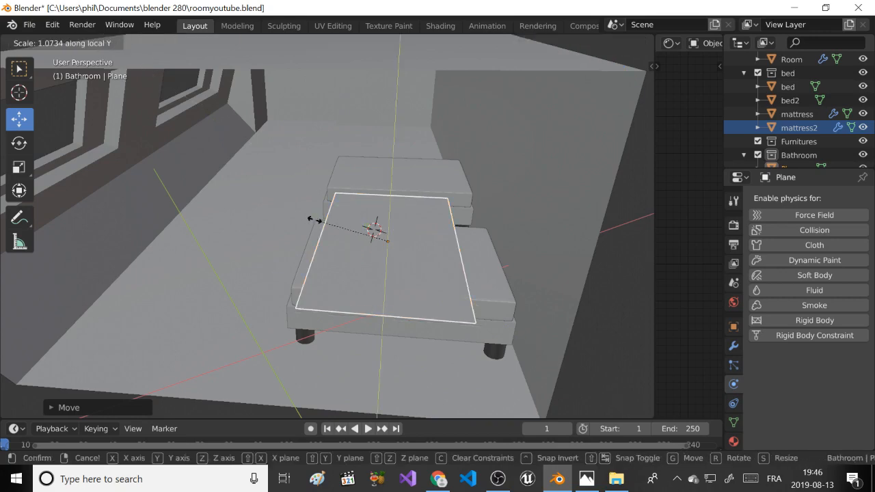
left_click(308, 223)
Raise the plane's long edge on the wall side into an upward slope using proportional editing in Edit Mode.
key("Tab")
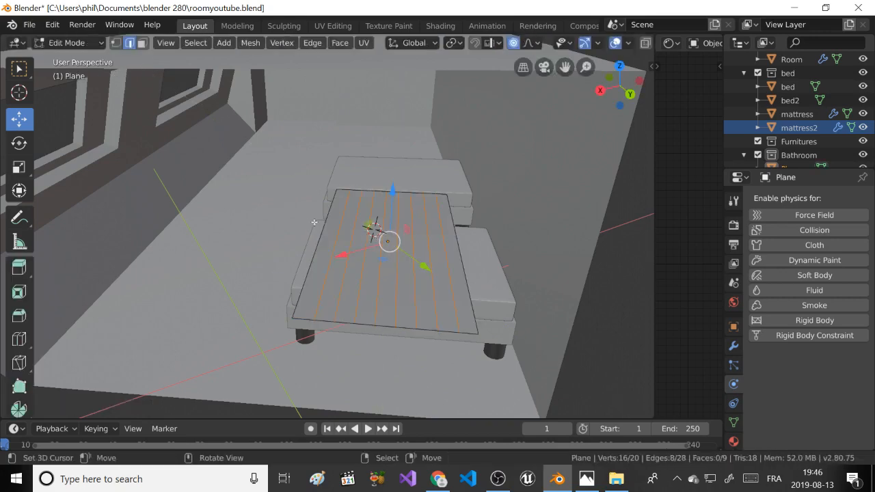
left_click(463, 261)
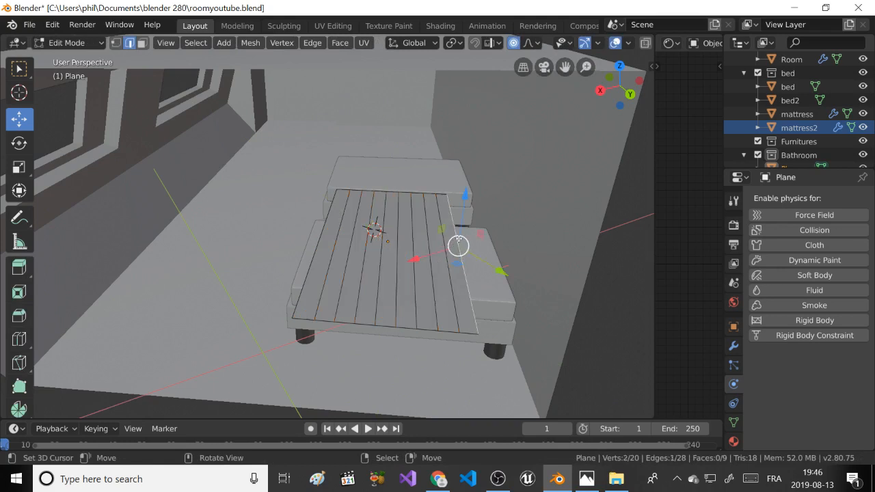
left_click_drag(460, 226, 450, 198)
scroll(460, 215, "up", 2)
middle_click_drag(449, 198, 441, 181)
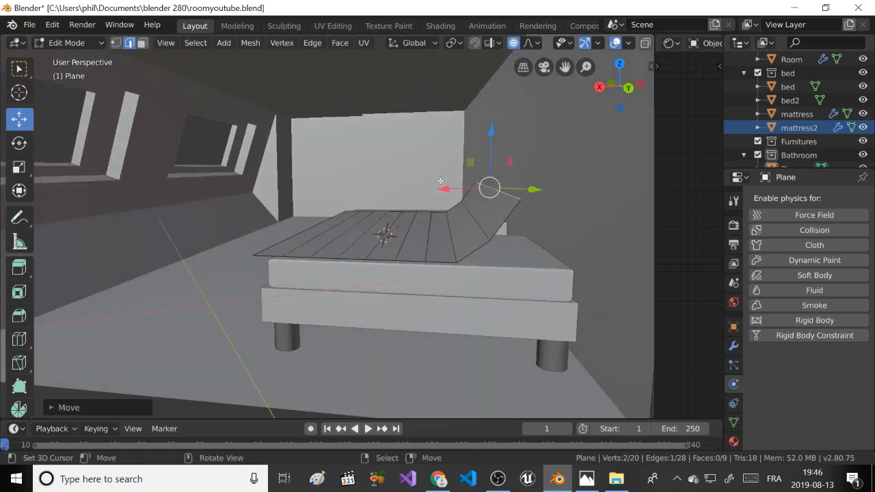
Extrude the raised long edge upward and adjust its position to continue the curve of the cover.
key("e")
left_click(431, 138)
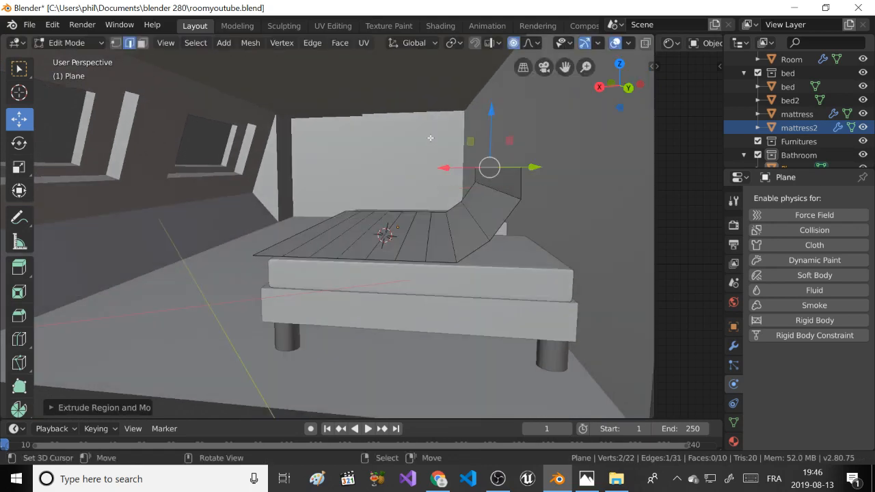
left_click_drag(489, 167, 479, 182)
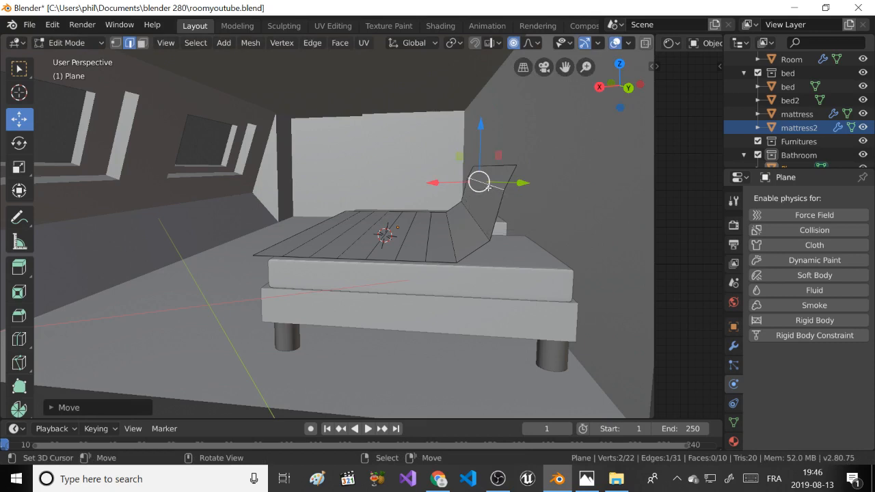
left_click_drag(479, 183, 485, 150)
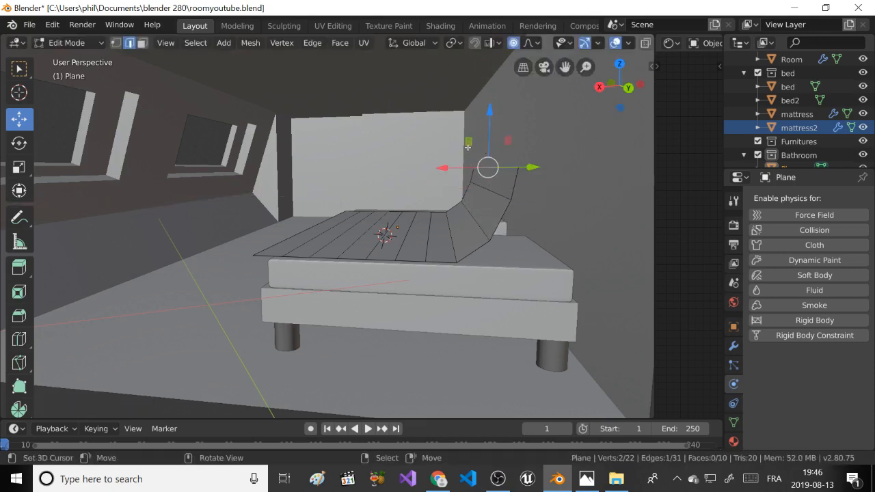
Extrude the upper edge again, fold it back over the bed, and shift the edge below it along global X.
key("e")
left_click(473, 131)
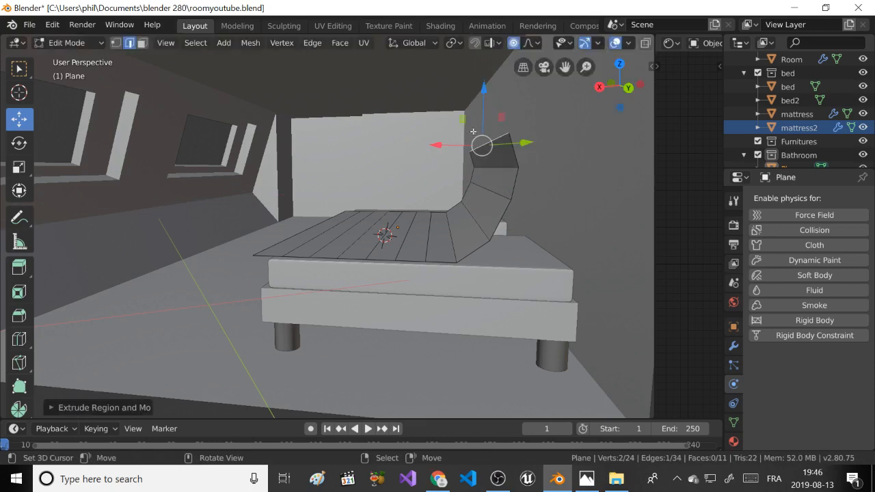
left_click_drag(460, 142, 447, 142)
left_click_drag(469, 112, 468, 128)
key("g")
key("x")
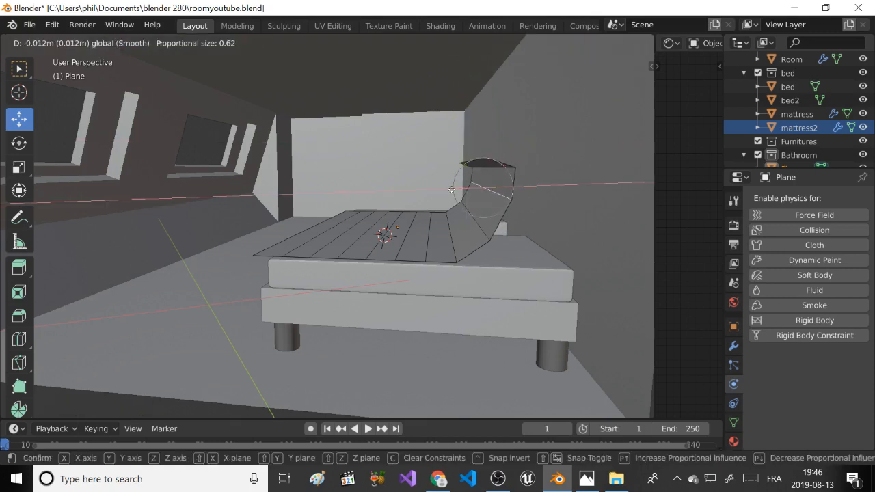
left_click(483, 184)
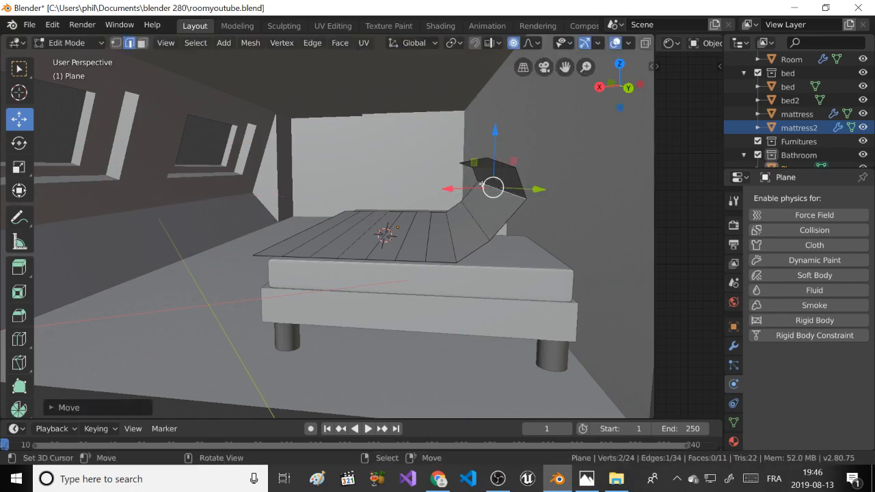
Try to lower the edge at the bend of the folded part along Z.
left_click_drag(508, 164, 498, 137)
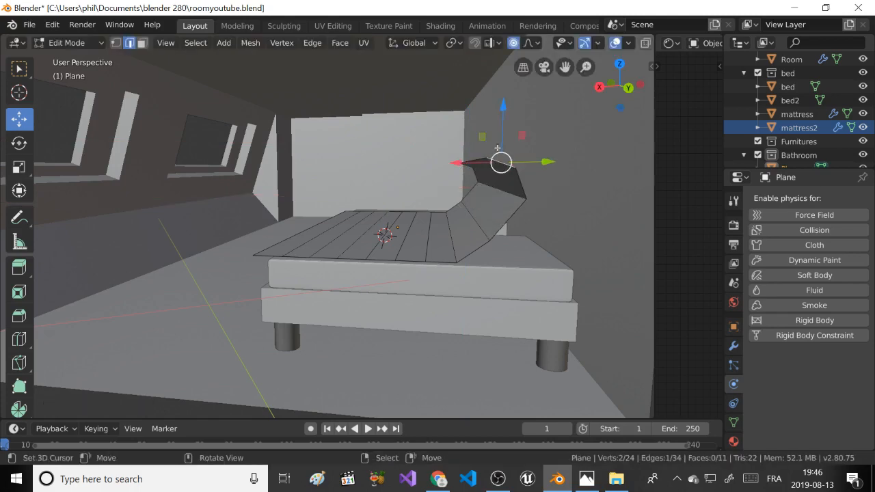
middle_click_drag(488, 164, 473, 175)
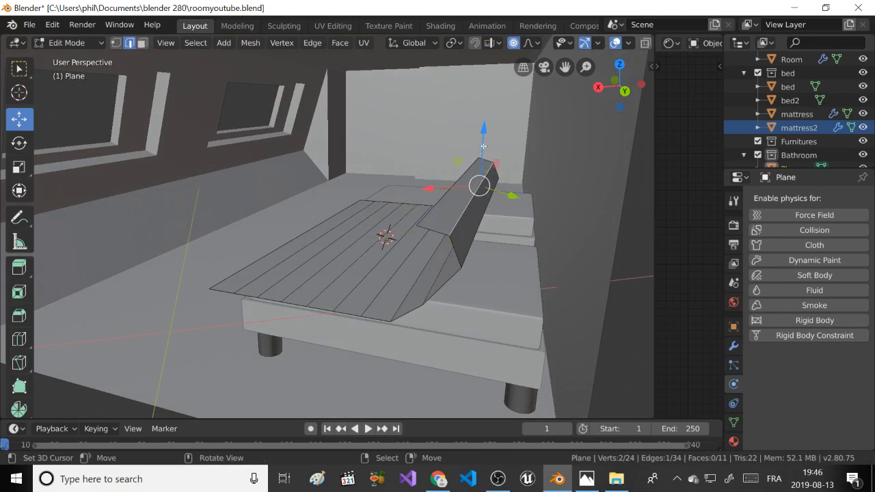
left_click_drag(483, 146, 483, 146)
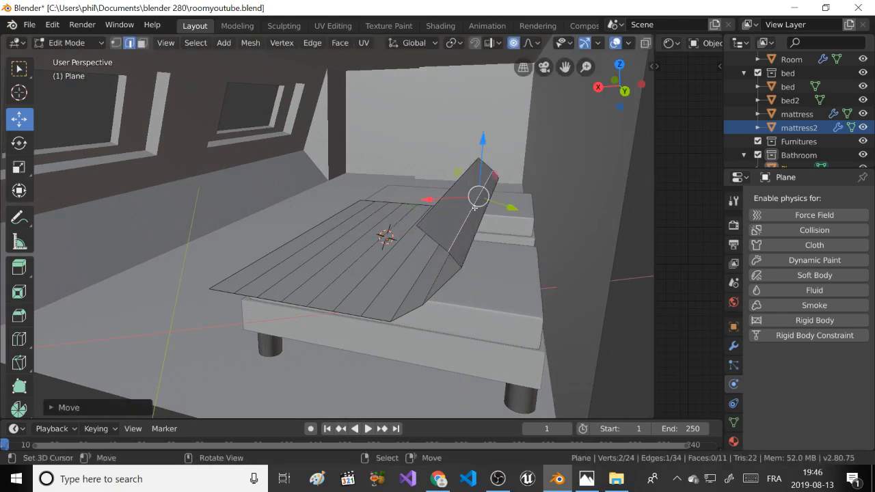
left_click_drag(480, 177, 480, 169)
Extrude the fold's free outer edge upward and shift the new edge along X over the mattress.
left_click_drag(438, 194, 440, 200)
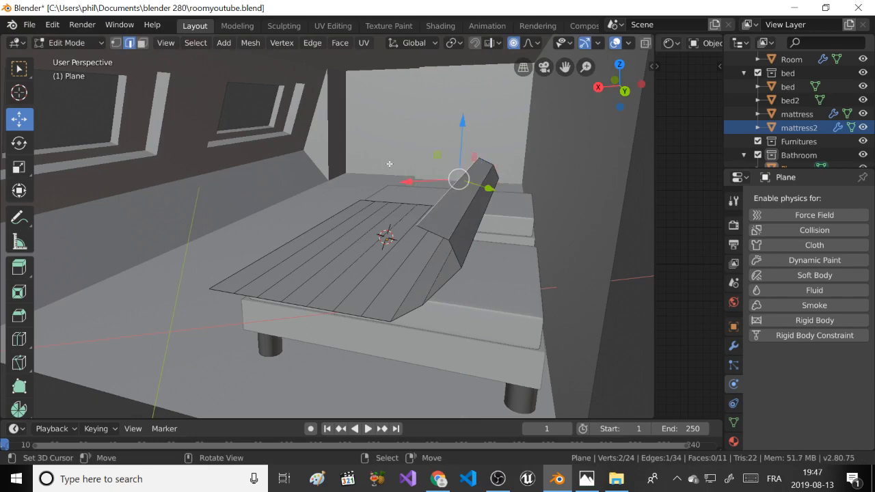
key("e")
left_click(456, 173)
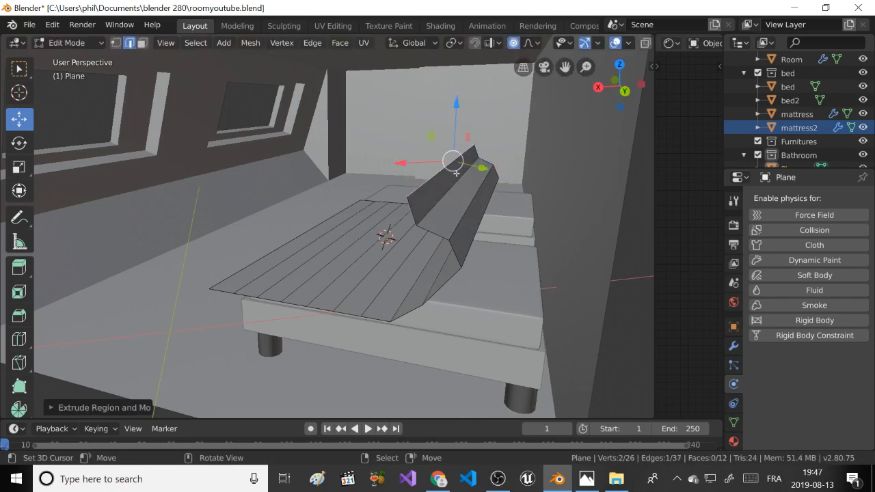
left_click_drag(427, 163, 412, 166)
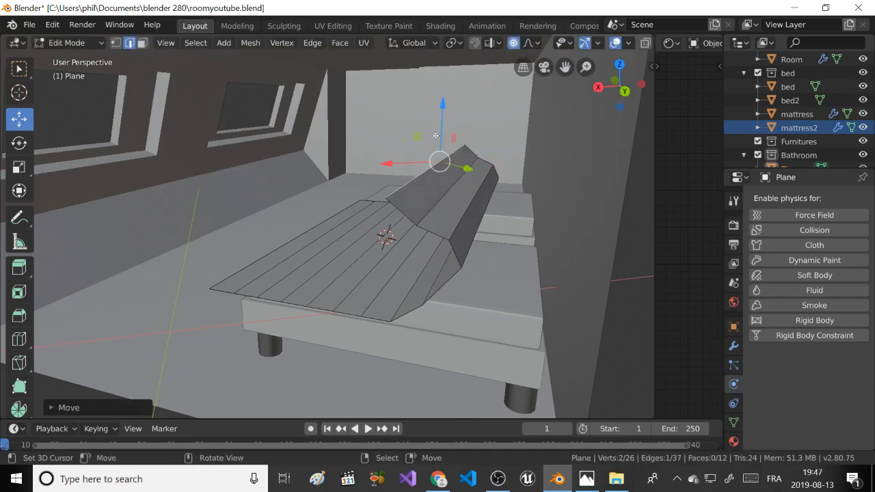
left_click_drag(436, 135, 435, 140)
Extrude the free edge twice more to extend the folded flap across the mattress.
middle_click_drag(435, 140, 421, 140)
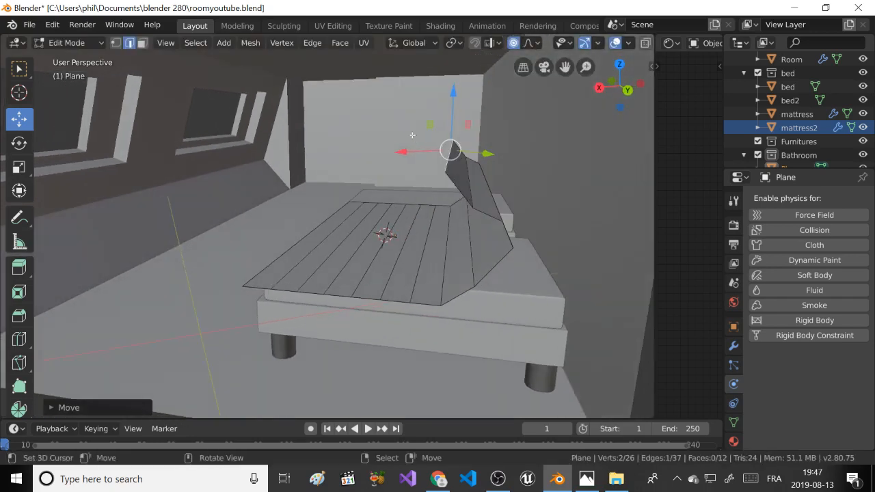
key("e")
left_click(389, 132)
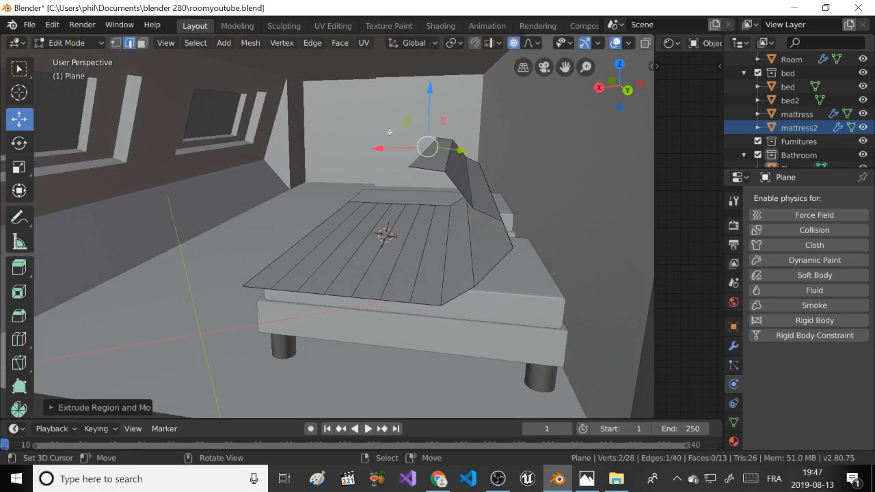
key("e")
left_click(382, 156)
middle_click_drag(383, 156, 402, 158)
middle_click_drag(491, 196, 468, 195)
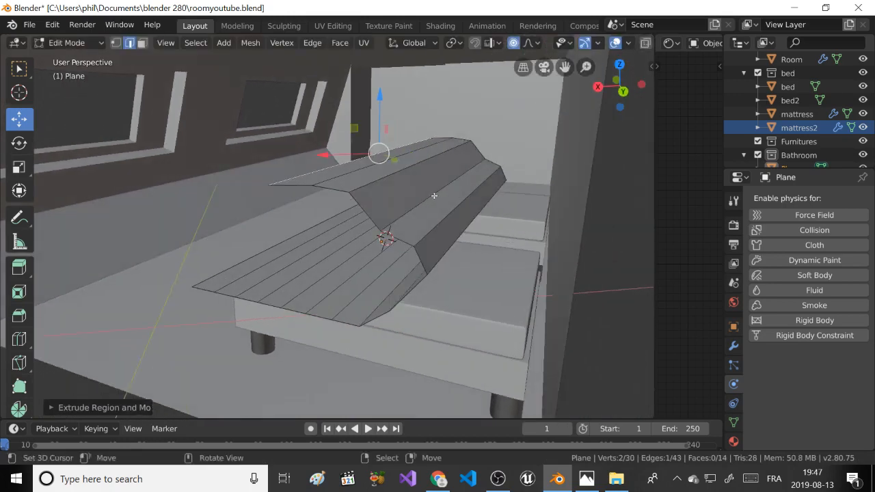
left_click(446, 189)
middle_click_drag(403, 191, 422, 187)
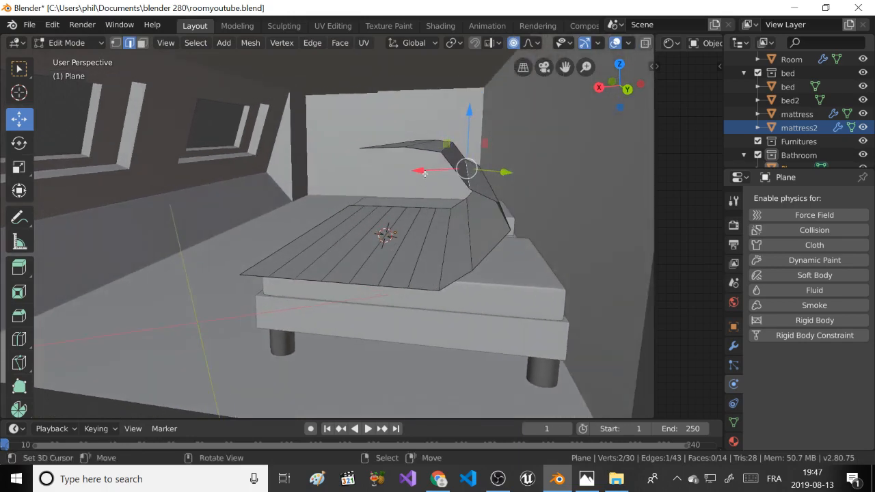
Add 15 evenly spaced crosswise loop cuts through the whole cover, including the folded part.
middle_click_drag(418, 177, 399, 208)
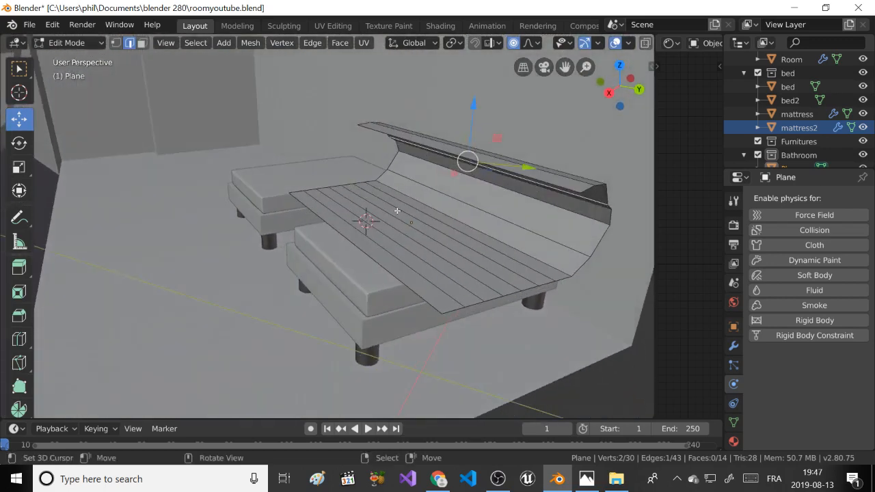
key("ctrl+r")
scroll(373, 236, "up", 9)
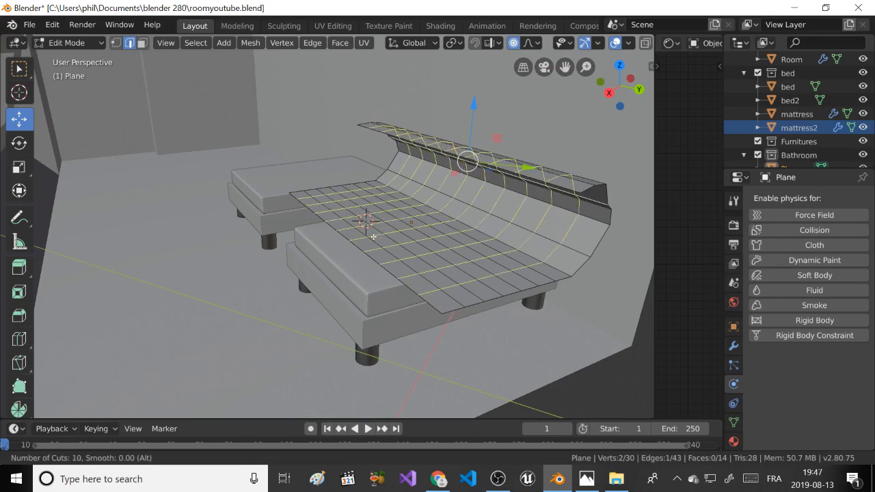
scroll(373, 237, "up", 4)
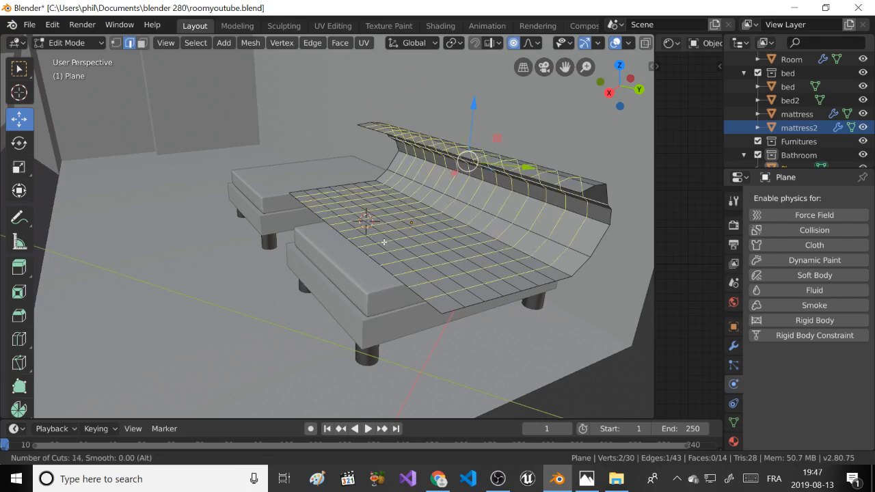
scroll(385, 243, "up", 1)
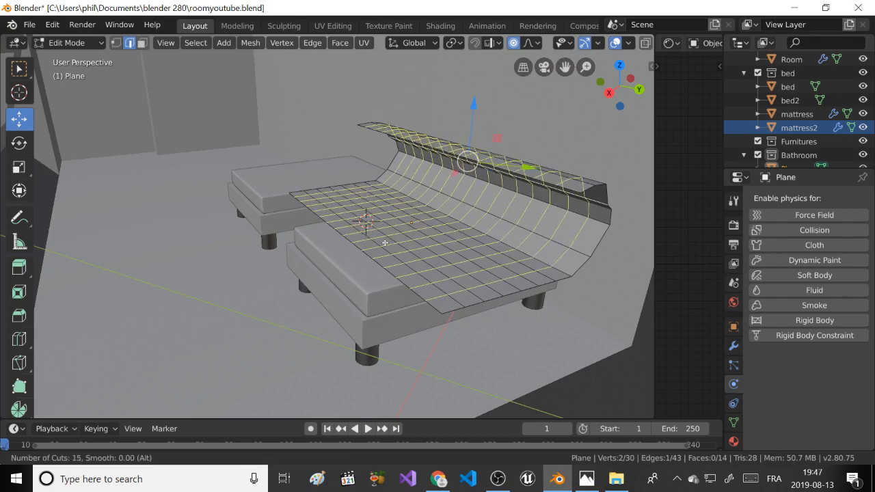
left_click(385, 242)
right_click(385, 244)
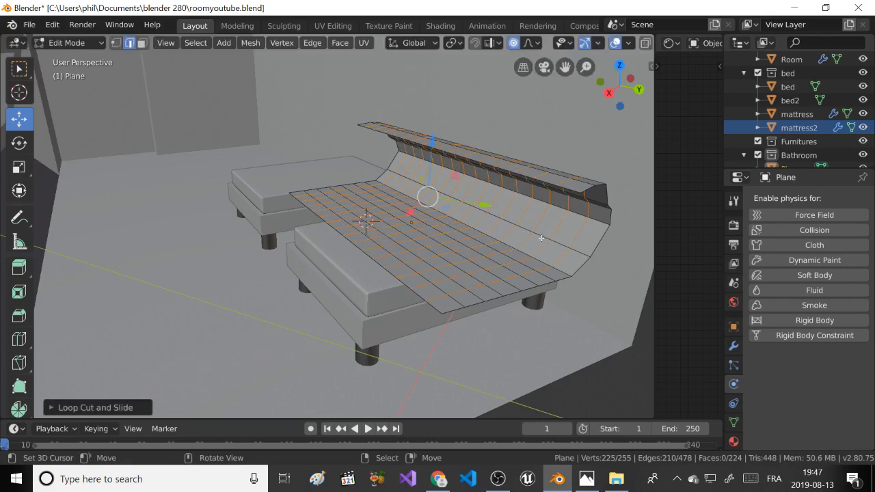
Add a centred lengthwise loop cut to each of the four wide strips in the curved side and fold.
key("ctrl+r")
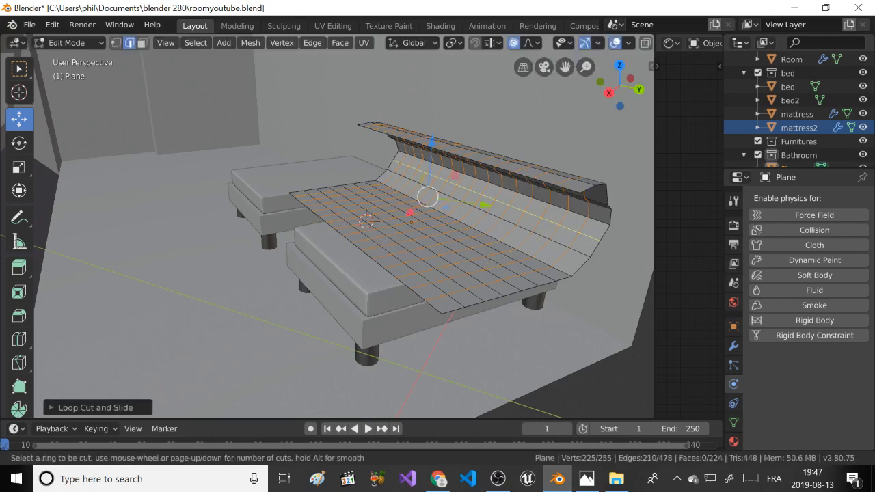
left_click(589, 241)
right_click(582, 265)
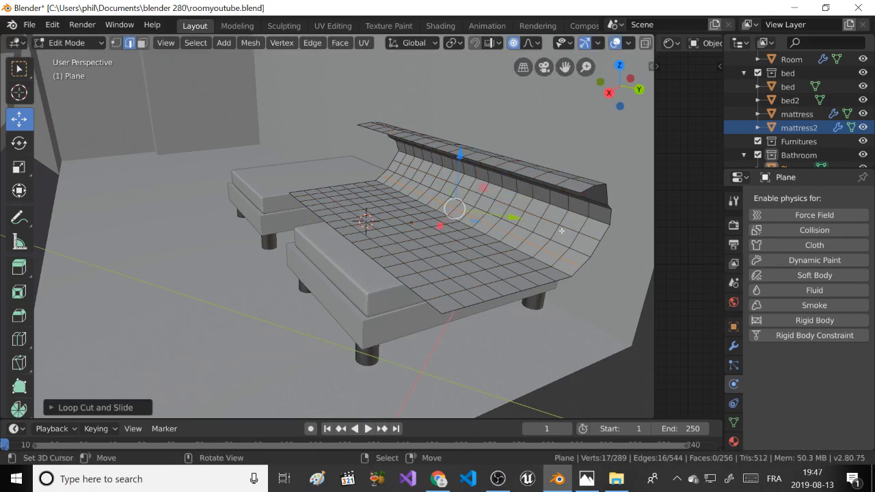
middle_click_drag(599, 220, 546, 174)
key("ctrl+r")
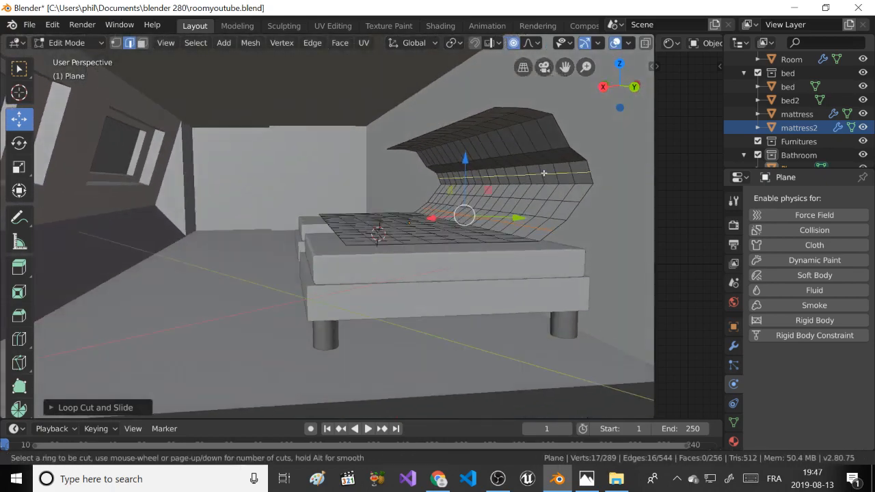
left_click(544, 172)
right_click(543, 173)
key("ctrl+r")
left_click(543, 132)
right_click(543, 132)
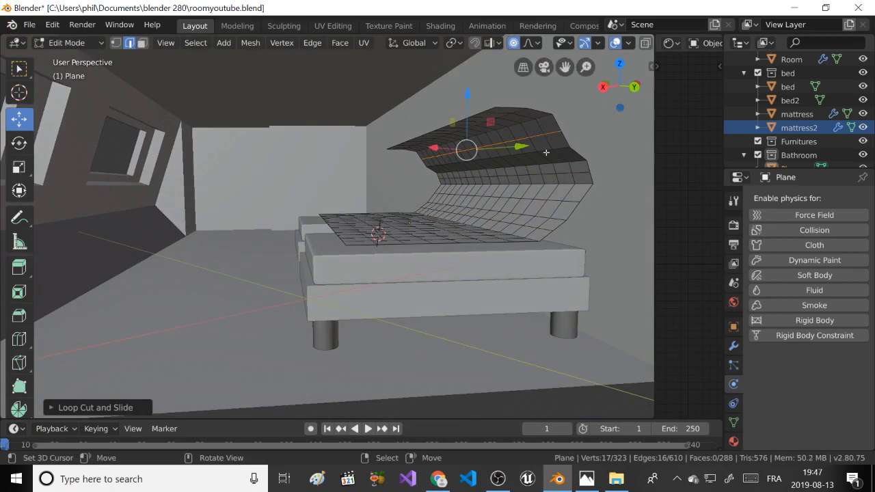
Return to Object Mode and reposition the whole cover slightly above the mattress.
middle_click_drag(499, 167, 490, 276)
key("Tab")
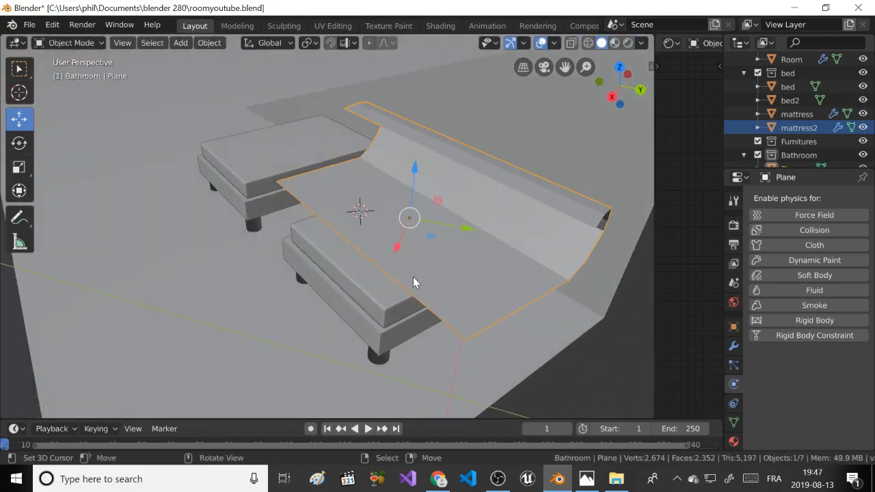
key("g")
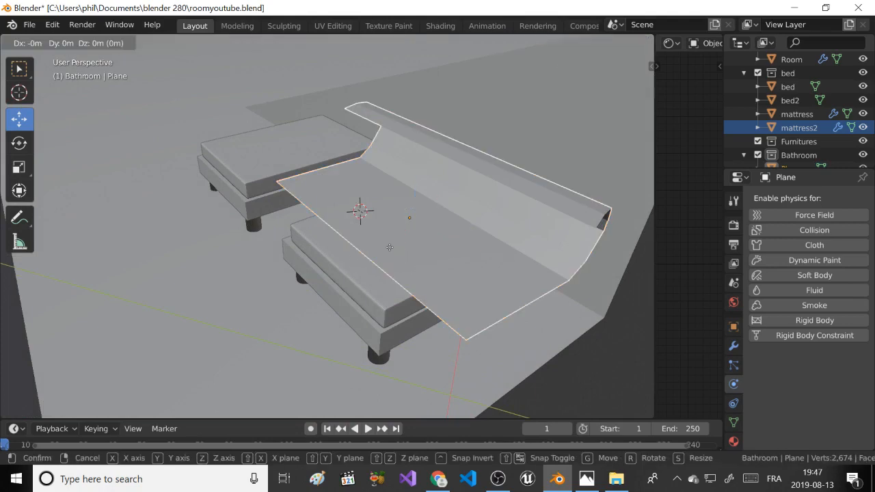
left_click(381, 246)
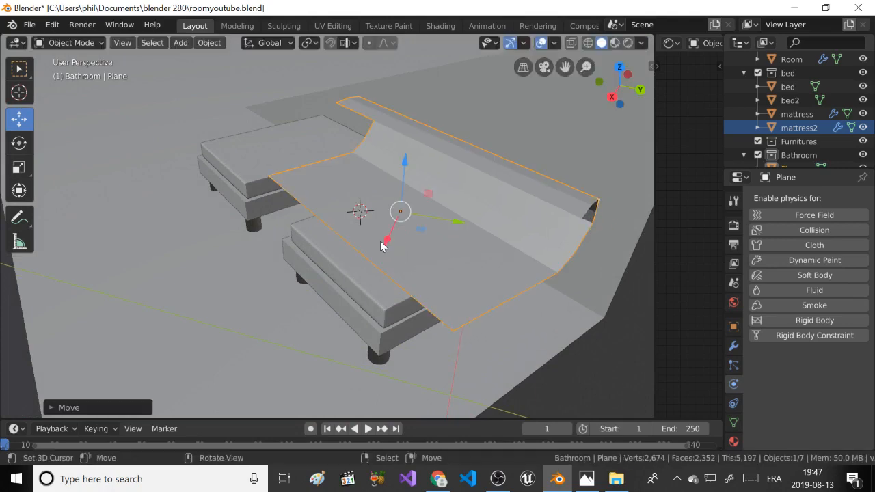
middle_click_drag(384, 265, 413, 236)
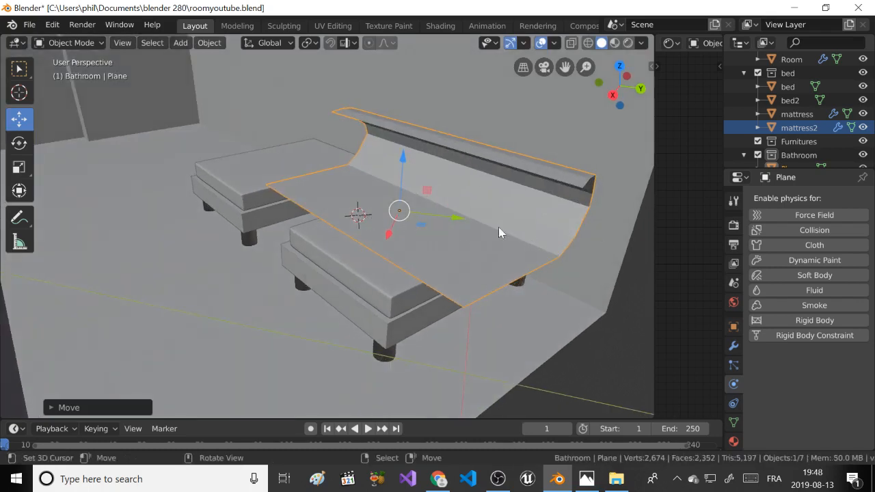
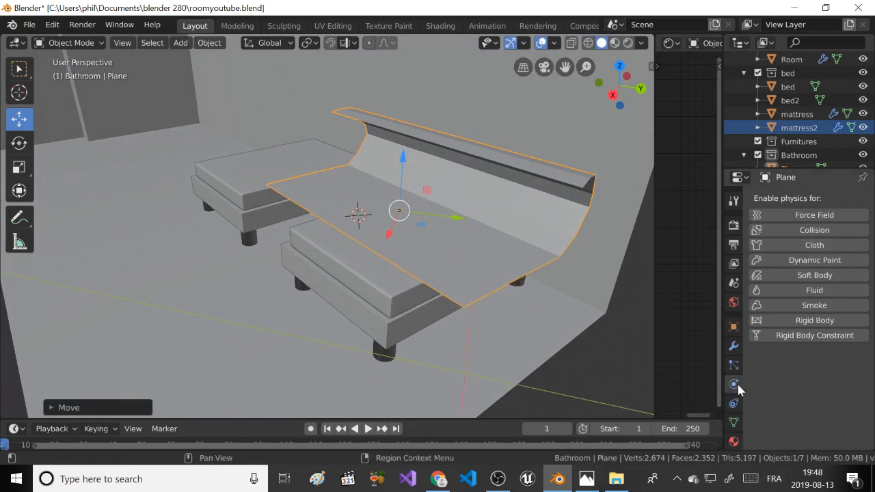
Add Cloth physics to the bed cover and enable Self Collisions for it.
left_click(801, 245)
scroll(779, 320, "down", 5)
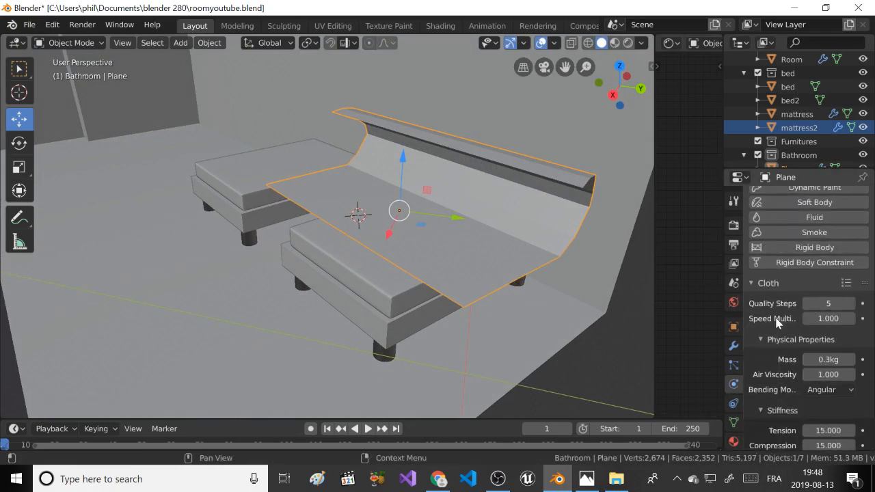
scroll(778, 323, "down", 5)
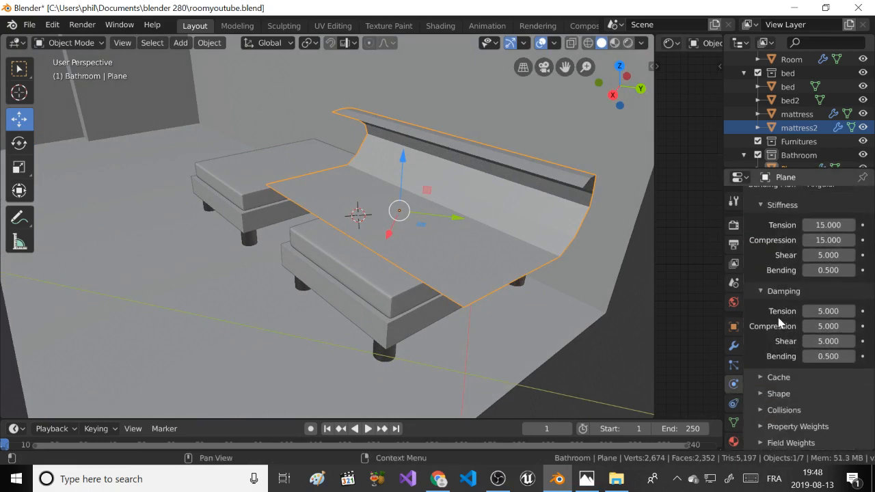
left_click(764, 410)
scroll(786, 338, "down", 6)
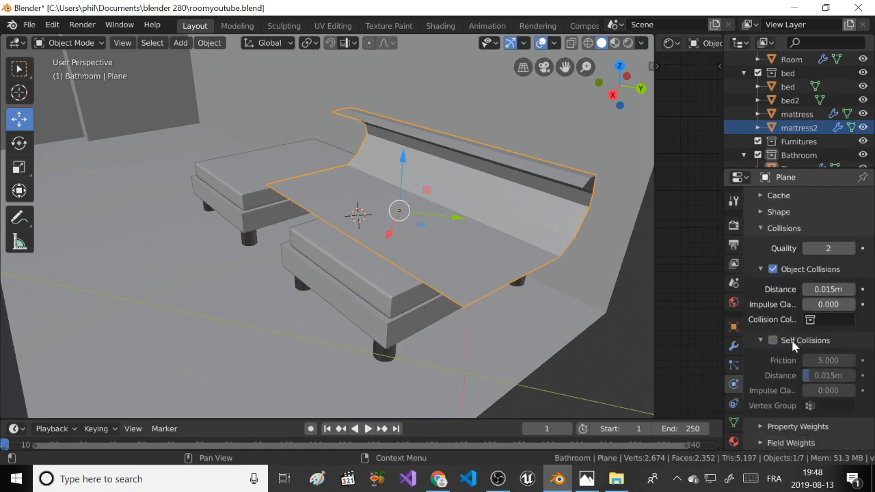
left_click(773, 340)
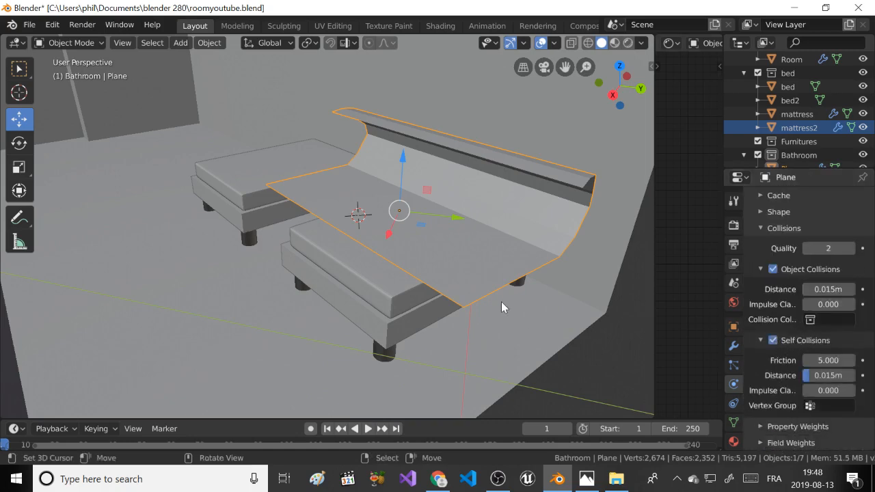
Play the cloth simulation to preview how the cover drapes over the bed, and return to the first frame.
left_click(367, 429)
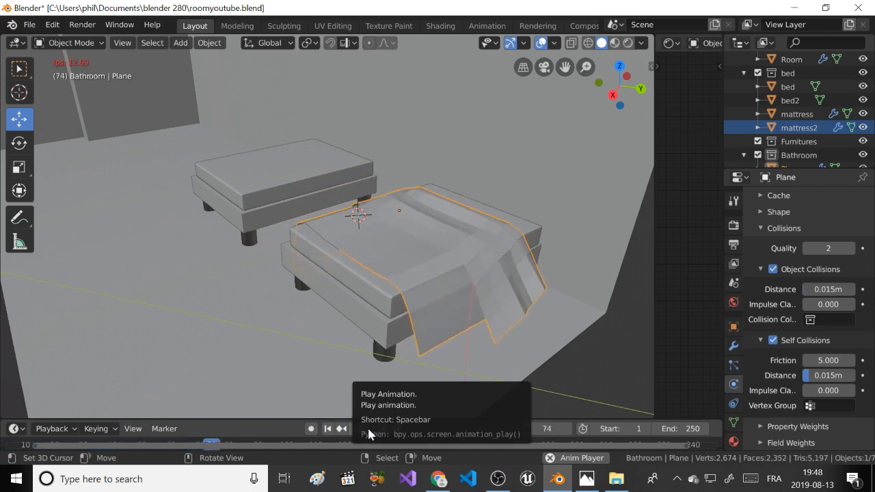
left_click(366, 429)
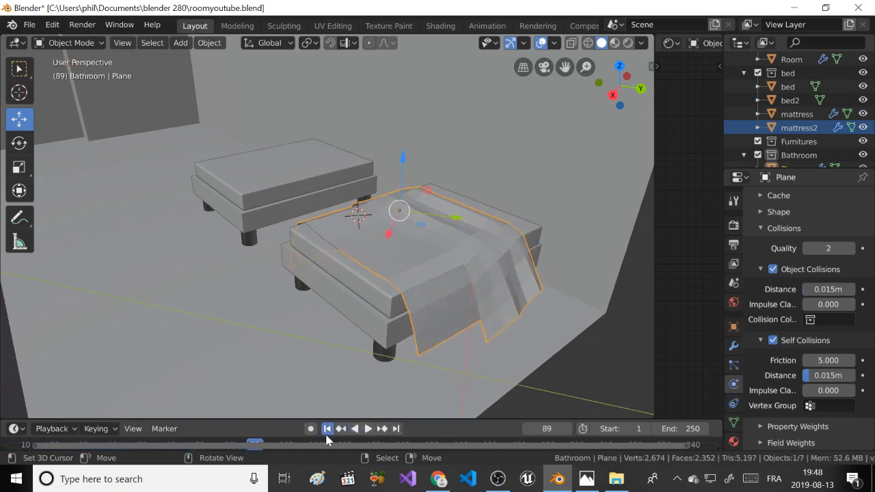
left_click(327, 429)
Add Collision physics to the frame of the bed under the cover and set its Softbody and Cloth friction to 10.
left_click(393, 333)
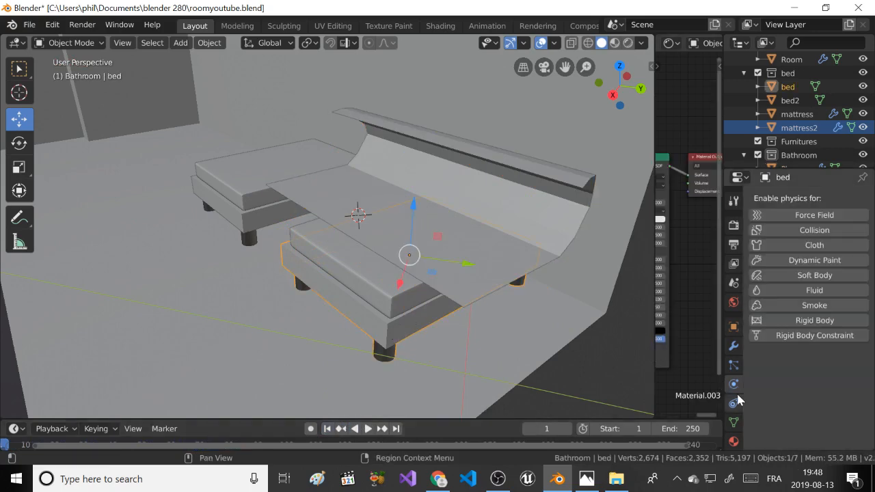
left_click(813, 230)
scroll(786, 373, "down", 5)
scroll(789, 376, "down", 2)
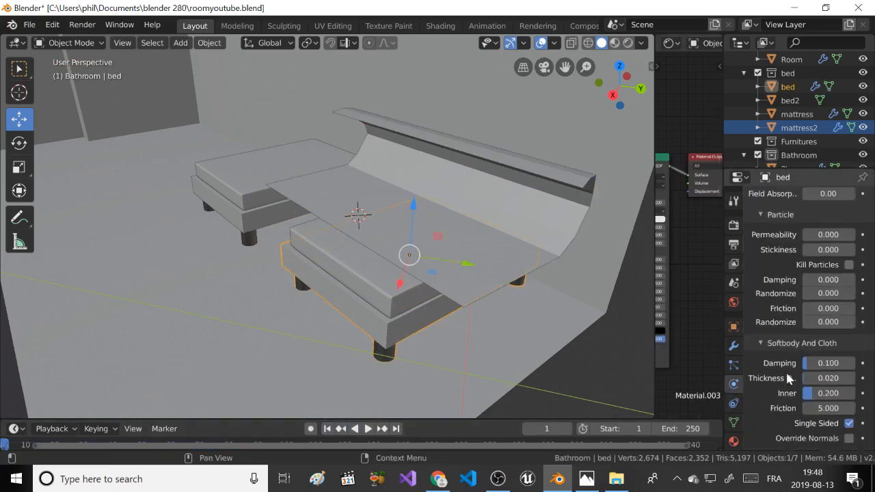
left_click(827, 408)
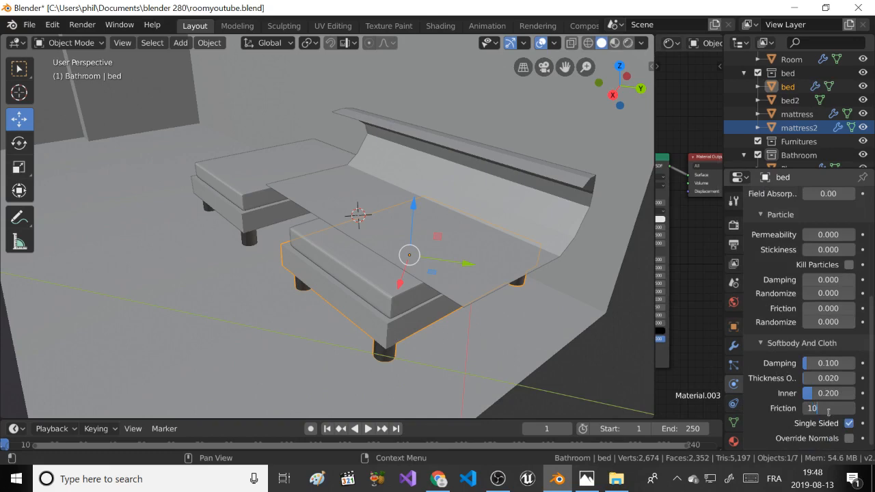
type("10")
key("Return")
left_click(385, 303)
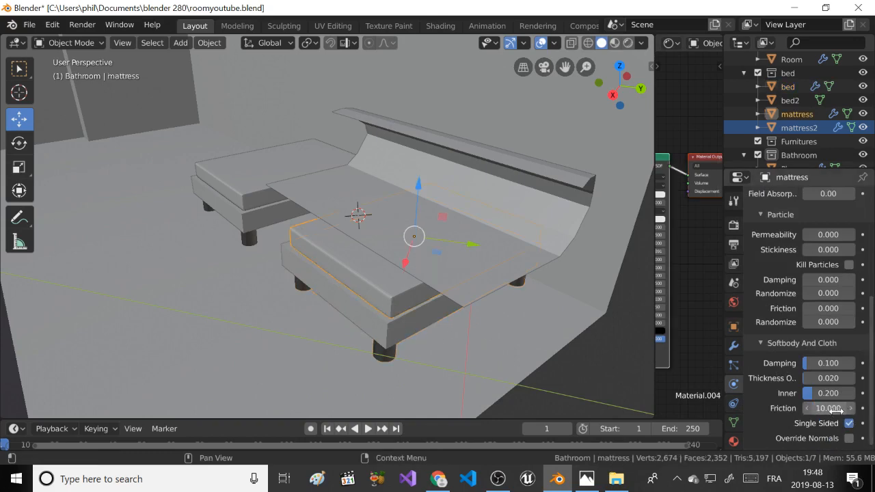
left_click(250, 201)
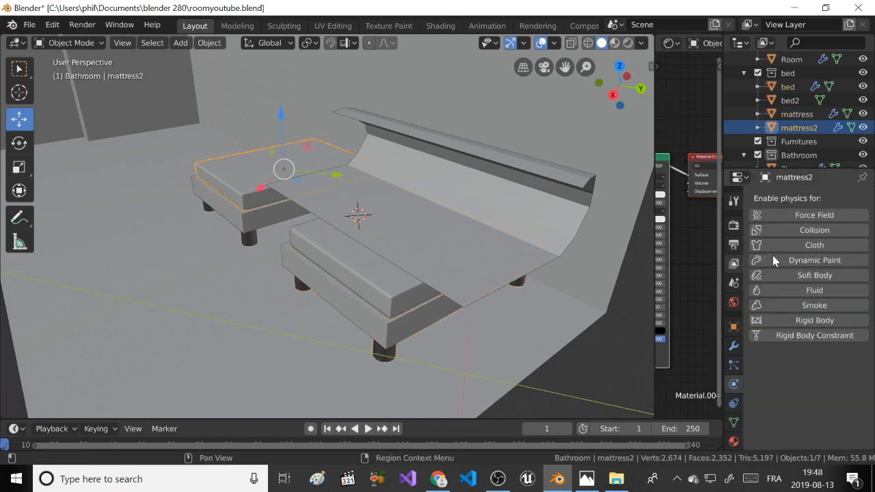
left_click(808, 248)
scroll(821, 352, "down", 10)
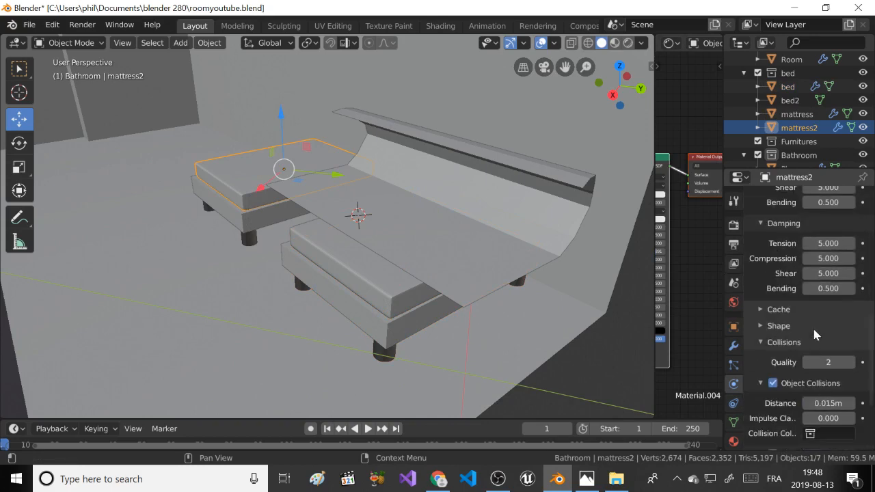
scroll(813, 331, "down", 3)
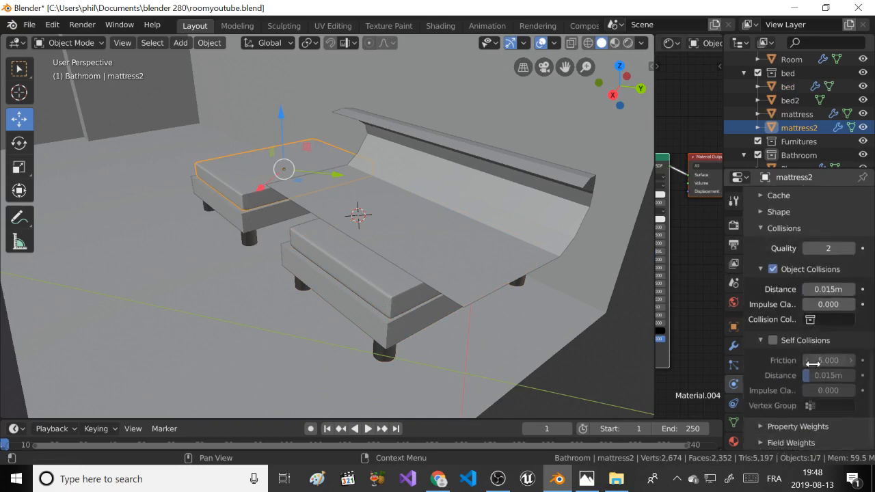
scroll(804, 336, "up", 7)
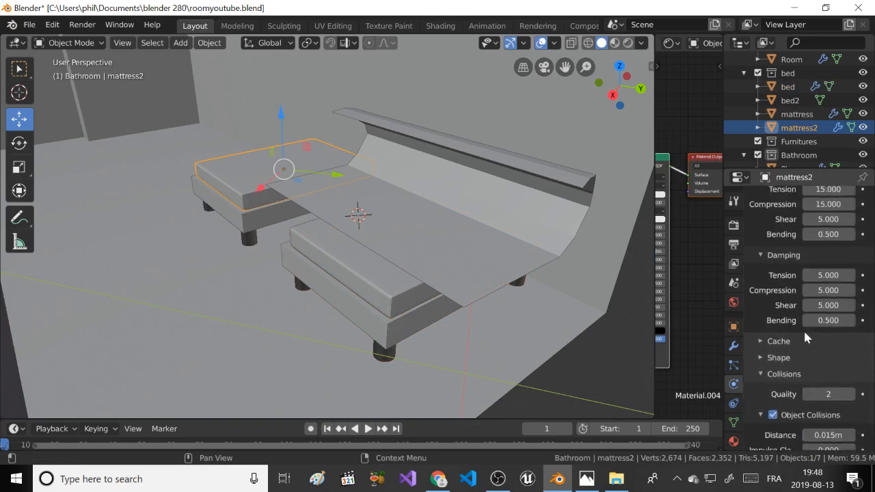
scroll(804, 331, "up", 4)
scroll(804, 331, "up", 4)
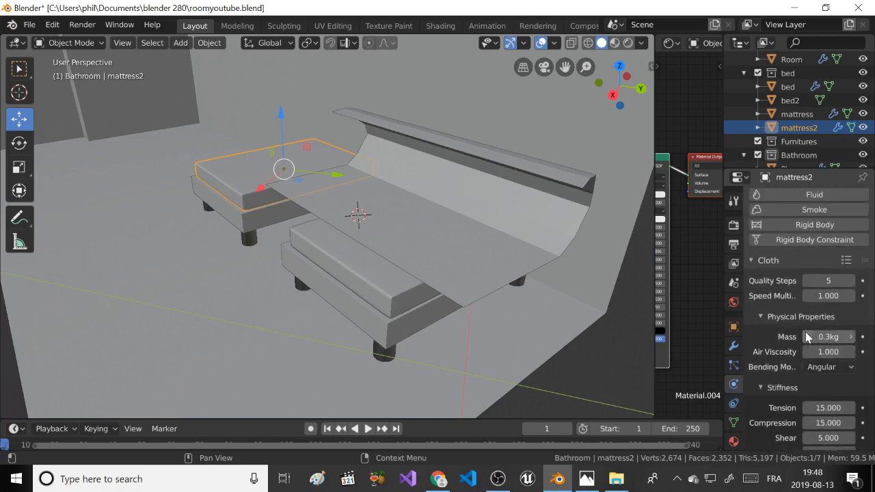
scroll(803, 327, "up", 3)
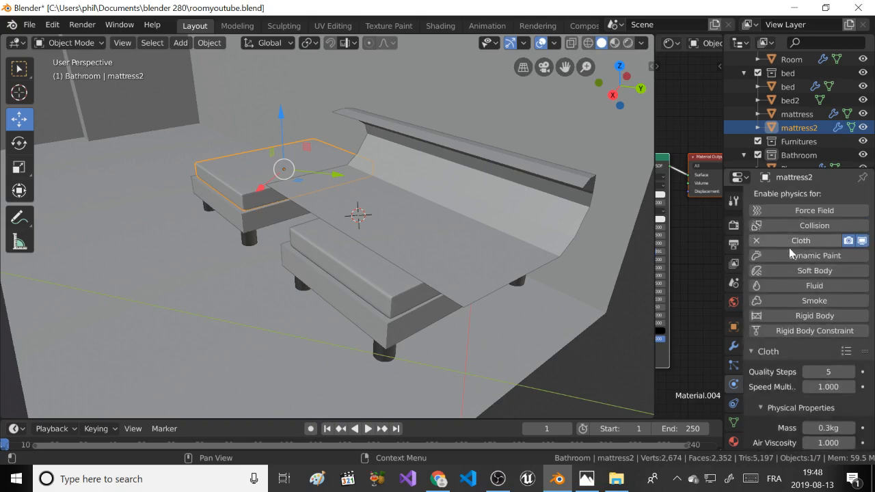
scroll(788, 295, "down", 2)
scroll(788, 295, "down", 3)
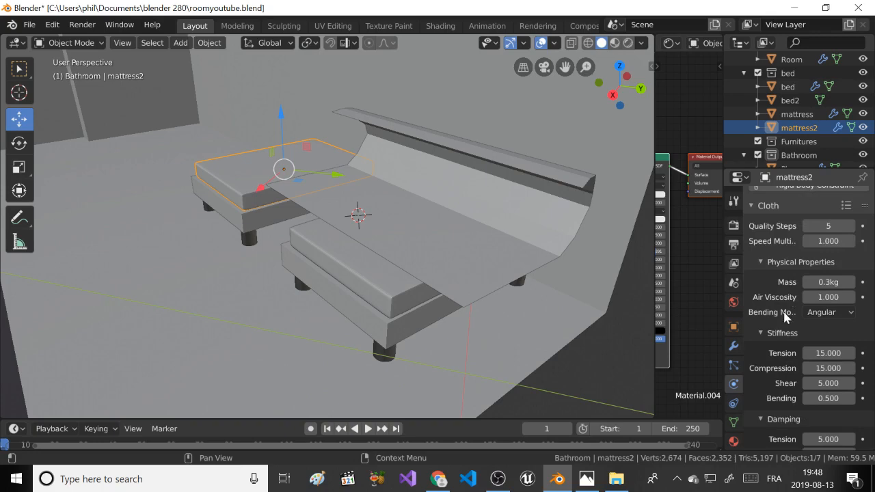
scroll(784, 314, "up", 5)
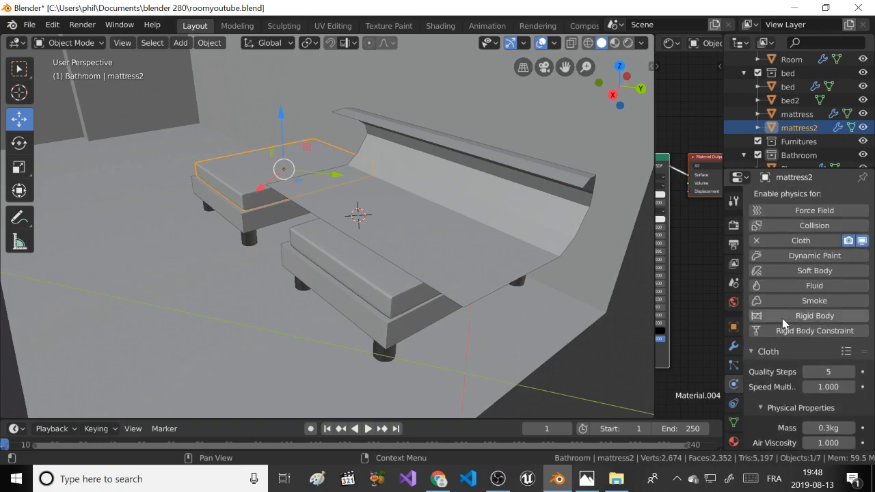
Add Collision physics to the second bed's frame and edit its Softbody and Cloth friction.
left_click(252, 217)
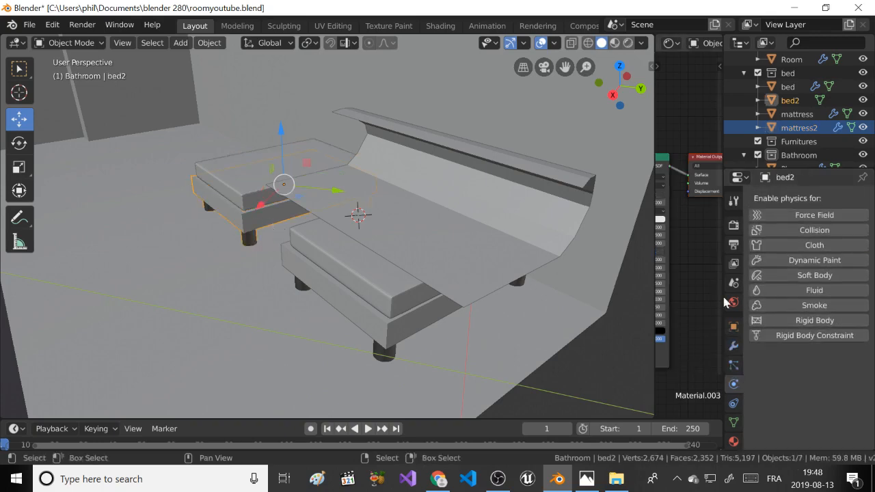
left_click(807, 231)
scroll(820, 300, "down", 3)
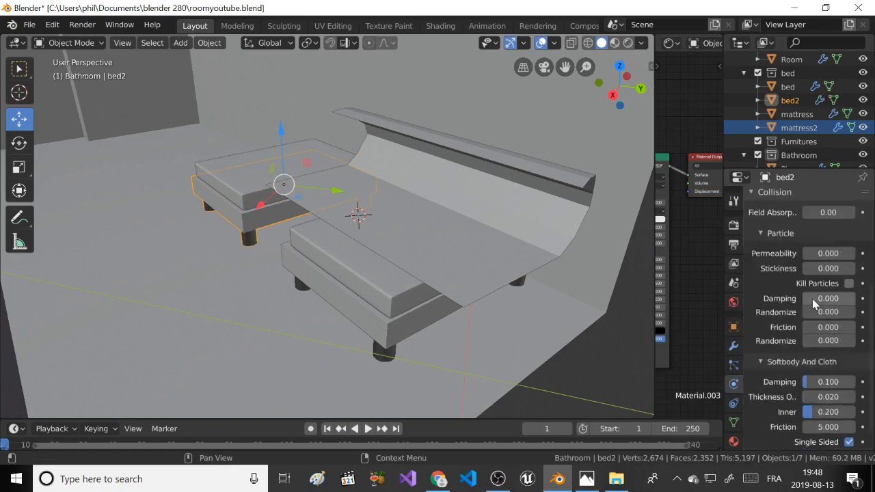
left_click(824, 429)
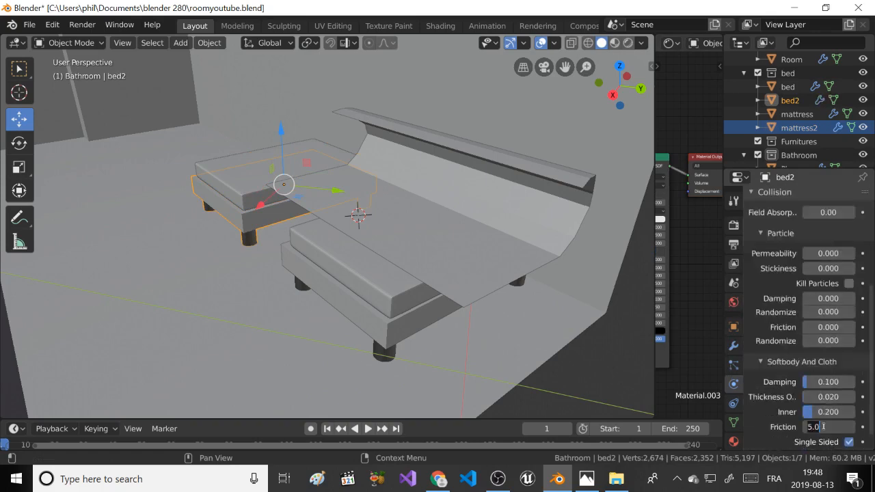
key("Return")
Replace the Cloth physics on the second bed's mattress with Collision and set its Softbody and Cloth friction to 10.
left_click(248, 183)
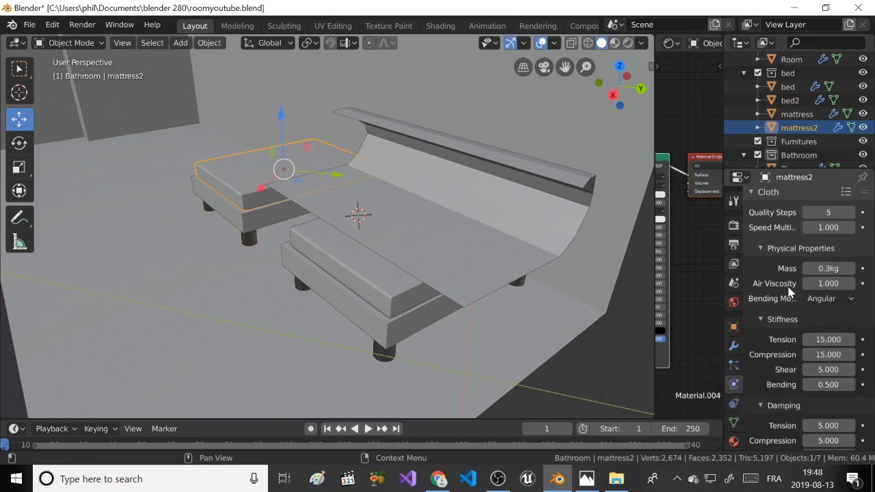
scroll(799, 287, "up", 6)
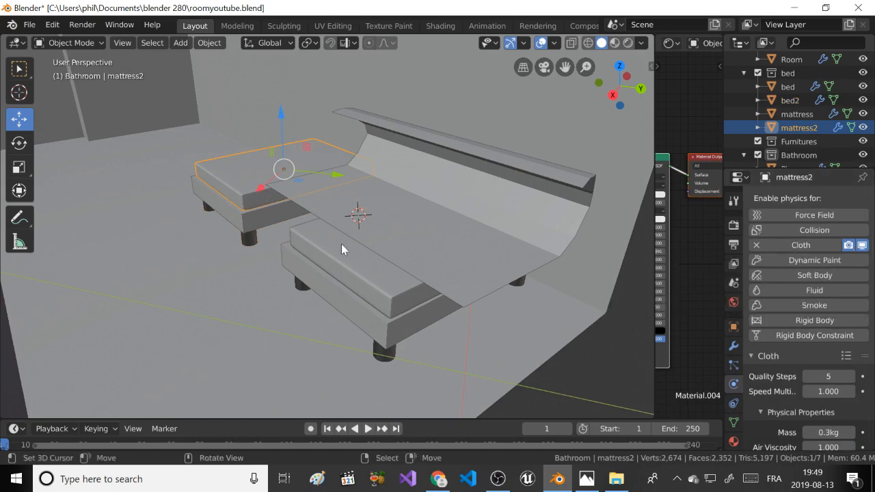
left_click(755, 247)
left_click(755, 245)
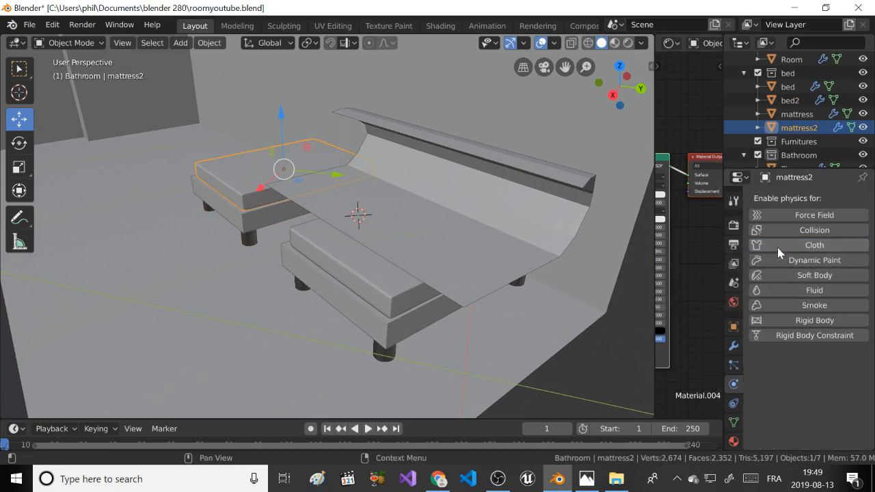
left_click(798, 230)
scroll(813, 371, "down", 4)
scroll(813, 374, "down", 3)
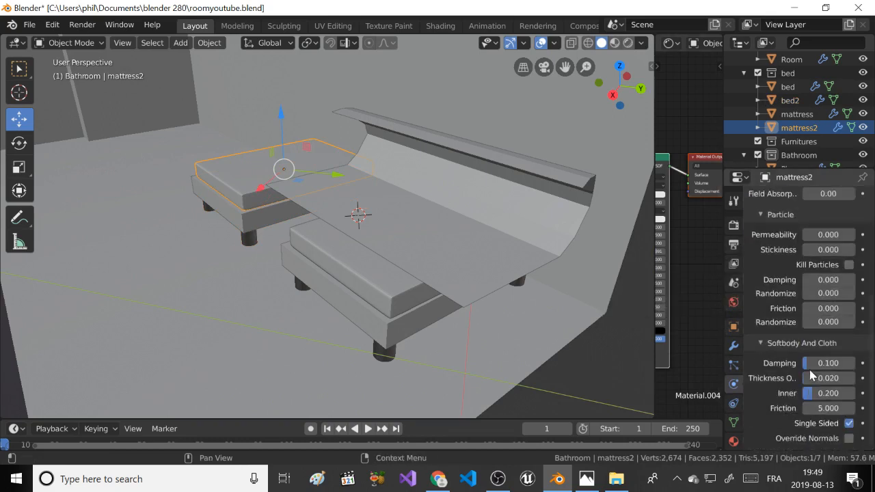
left_click(825, 408)
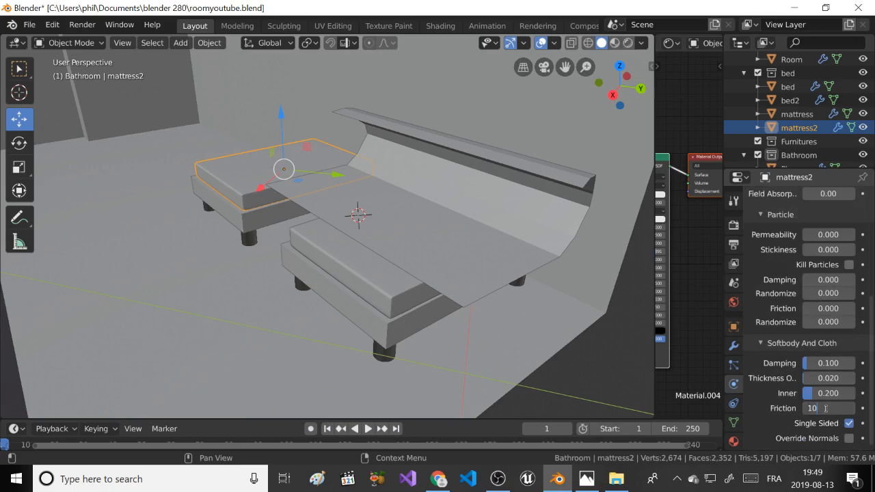
key("Return")
Select the bed cover, replay the cloth simulation to check the drape, and return to the first frame.
left_click(432, 252)
middle_click_drag(380, 302, 362, 297)
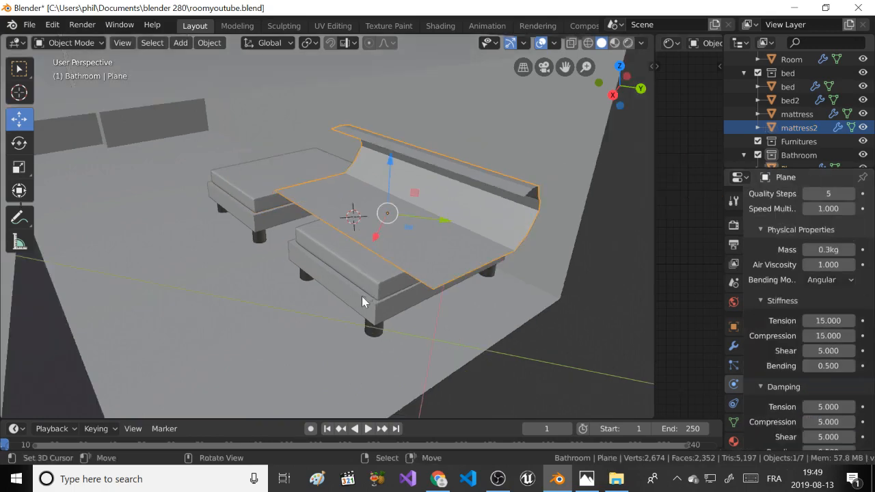
left_click(364, 435)
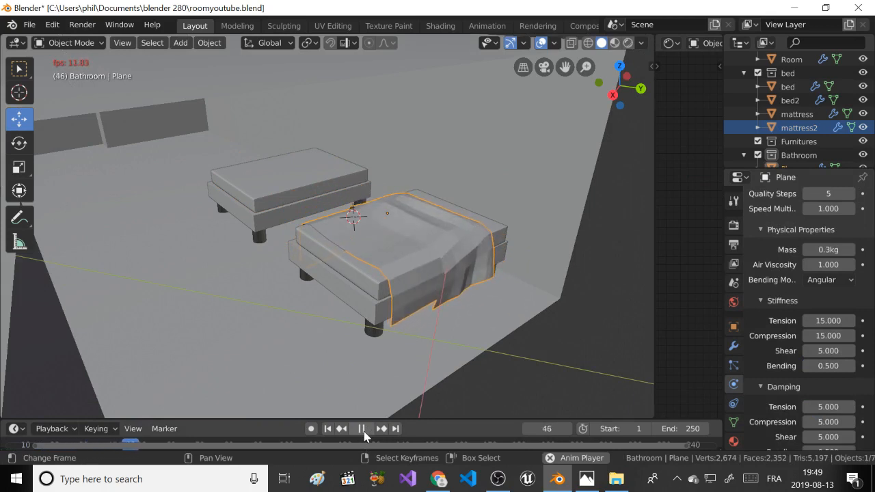
left_click(364, 435)
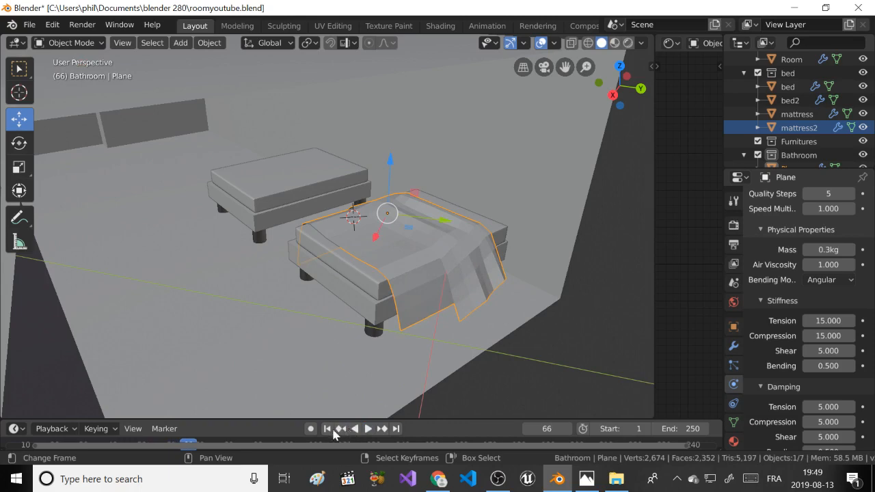
left_click(331, 429)
In Edit Mode, raise one crosswise edge path near the cover's end, from the free edge through the folded flap, to form a soft ridge.
key("Tab")
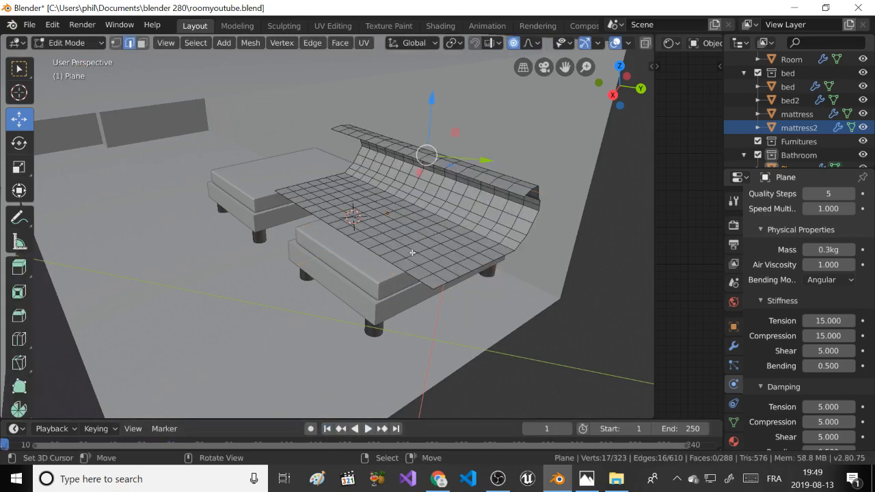
left_click(397, 257)
mouse_move(389, 238)
middle_mouse_down()
mouse_move(388, 246)
mouse_move(392, 237)
middle_mouse_up()
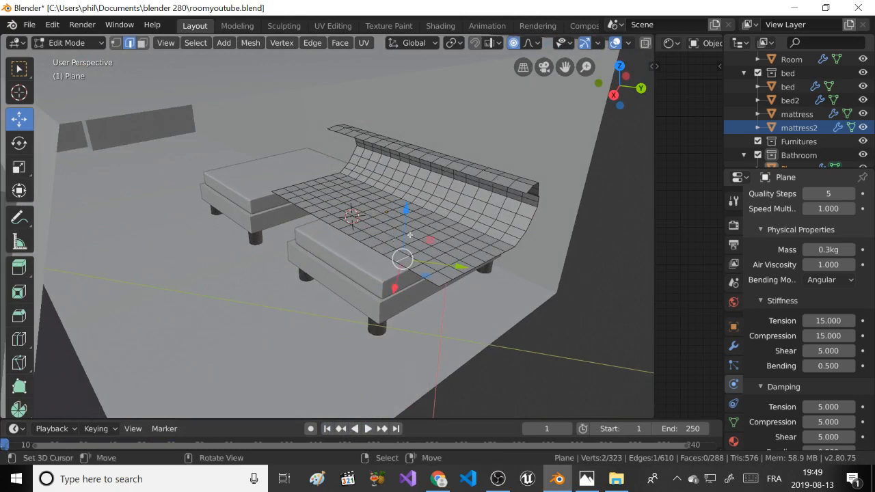
left_click(493, 181, "ctrl")
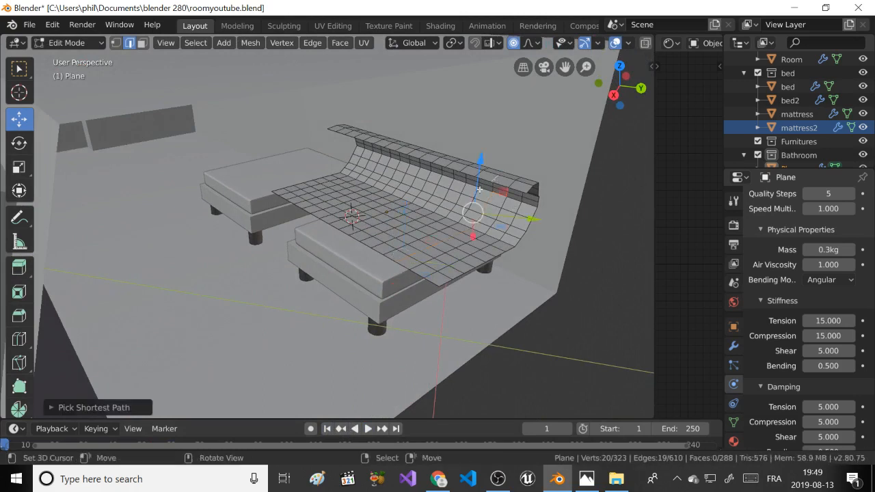
left_click_drag(478, 169, 478, 168)
scroll(497, 186, "up", 2)
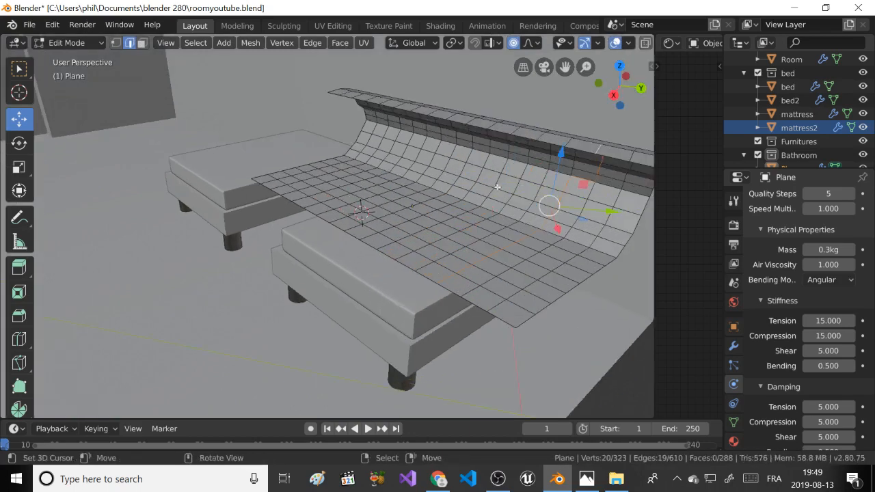
left_click(452, 285)
mouse_move(551, 185)
middle_mouse_down()
mouse_move(549, 128)
mouse_move(543, 194)
middle_mouse_up()
left_click(544, 101, "ctrl")
left_click_drag(553, 196, 554, 183)
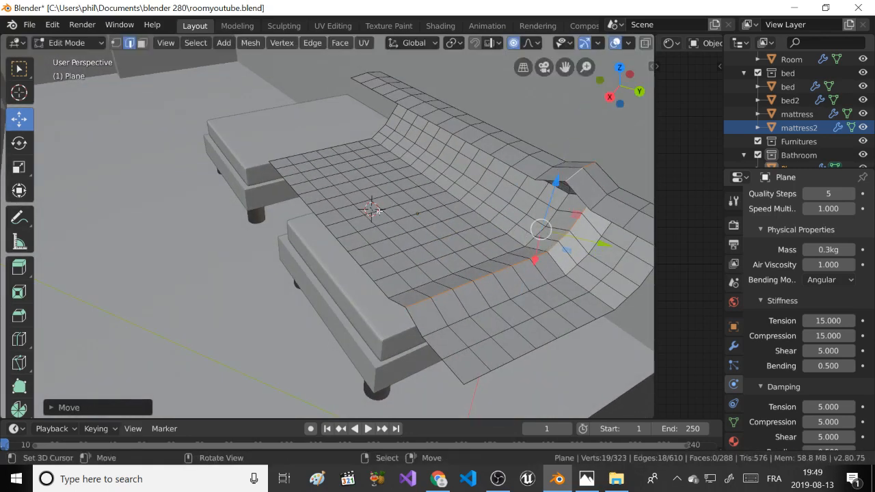
Raise a crosswise edge path near the cover's middle, from the free edge through the folded flap, to form a second ridge.
right_click(339, 224)
middle_click_drag(339, 224, 404, 160)
left_click(394, 138, "ctrl")
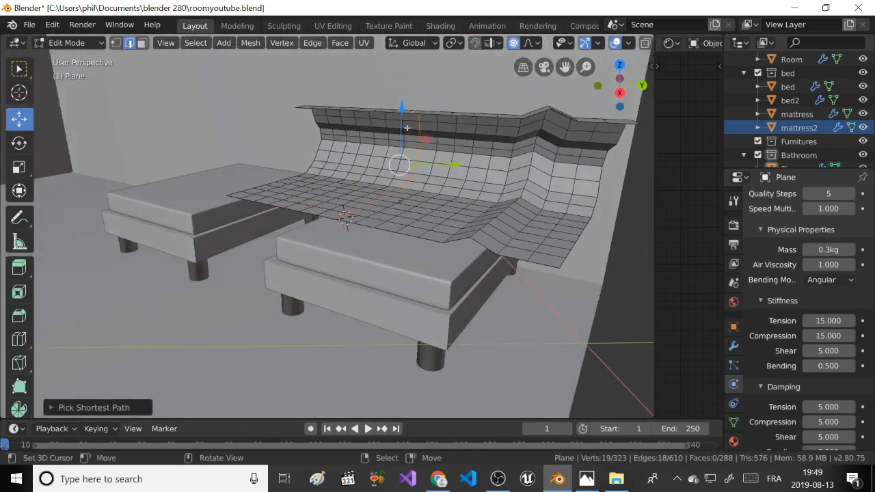
left_click_drag(402, 120, 401, 112)
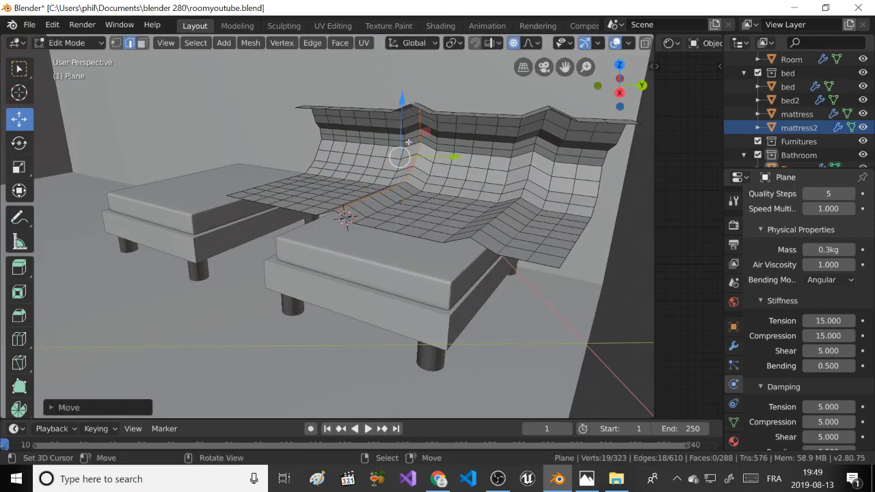
Slightly raise another crosswise edge path near the cover's end closest to the other bed, continuing through the folded flap, as a third ridge.
left_click(274, 204)
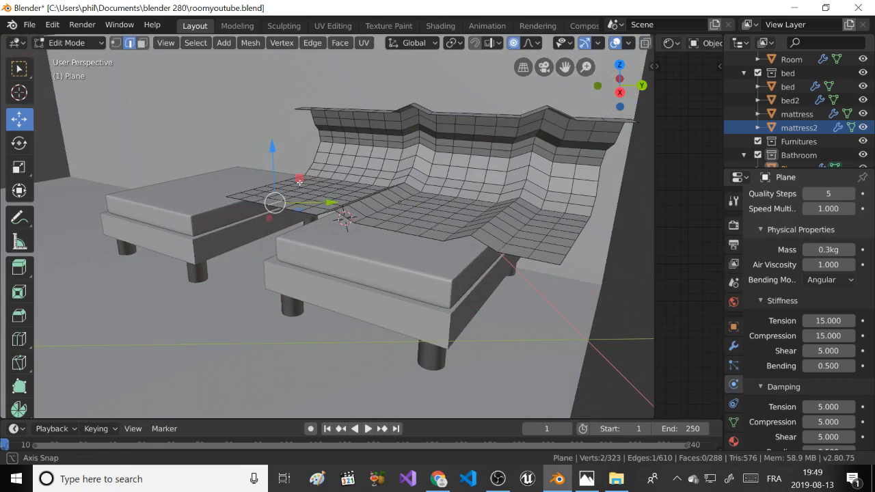
middle_click_drag(300, 182, 389, 98)
left_click(344, 129, "ctrl")
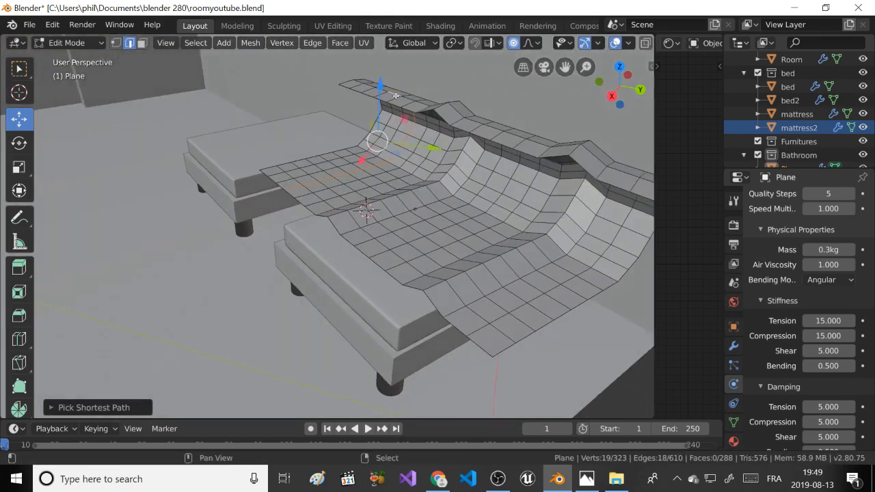
right_click(397, 95, "shift")
right_click(380, 93, "shift")
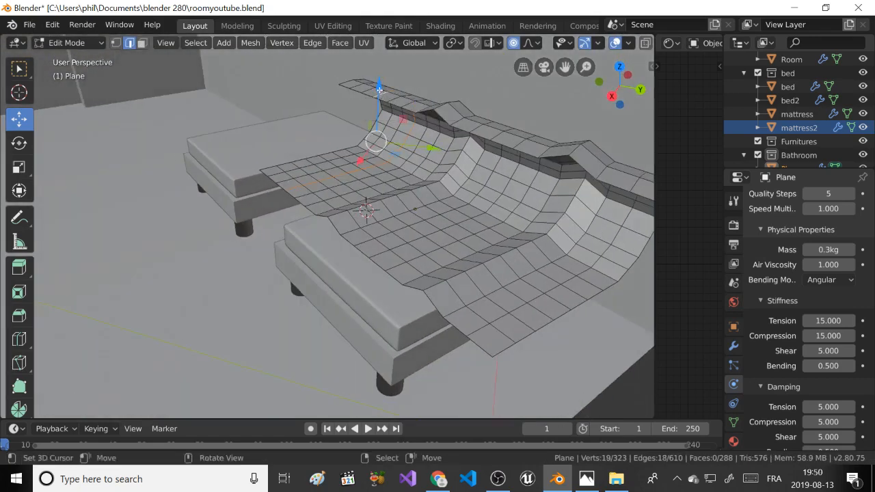
left_click_drag(379, 89, 385, 111)
middle_click_drag(385, 111, 391, 144)
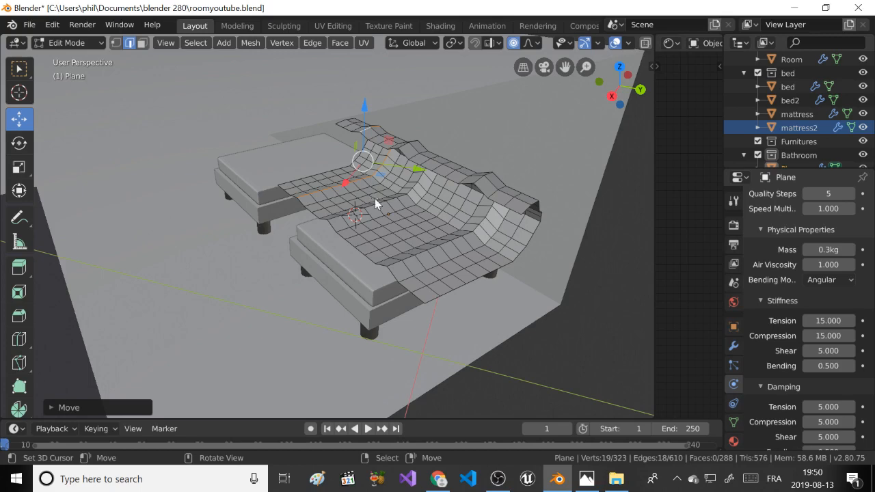
Return to Object Mode and run the cloth simulation on the reshaped cover, stopping at frame 52.
key("Tab")
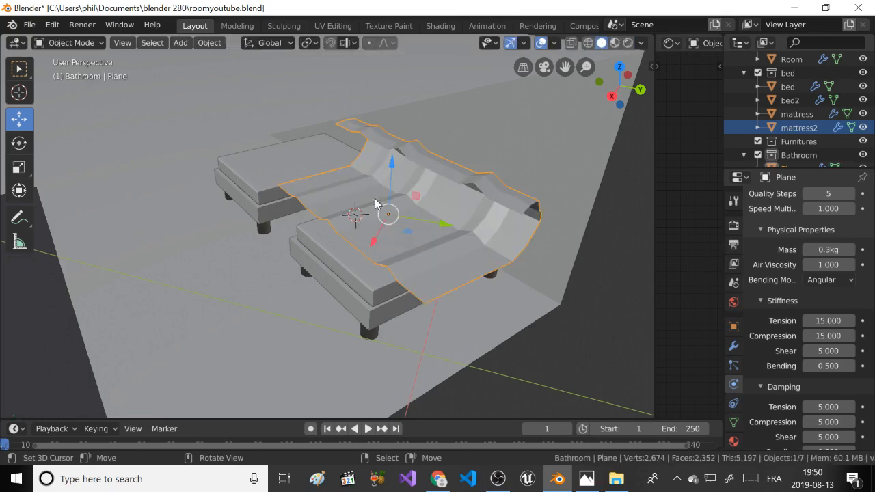
left_click(367, 429)
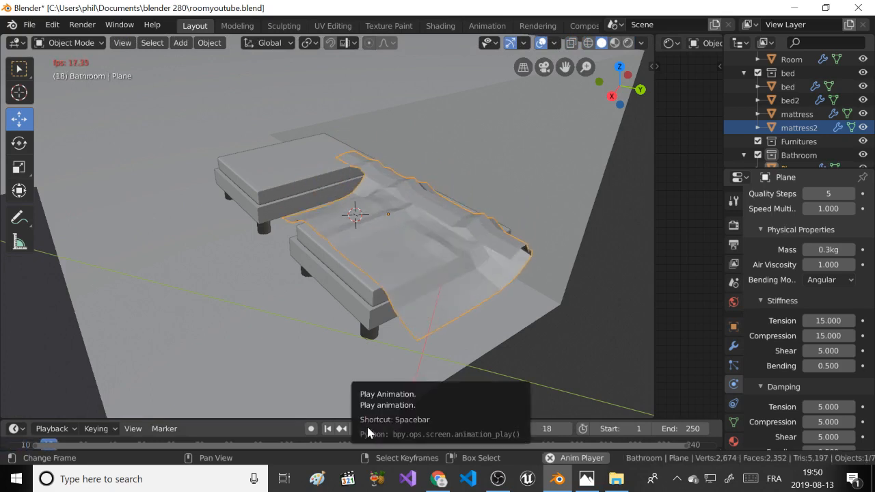
left_click(367, 430)
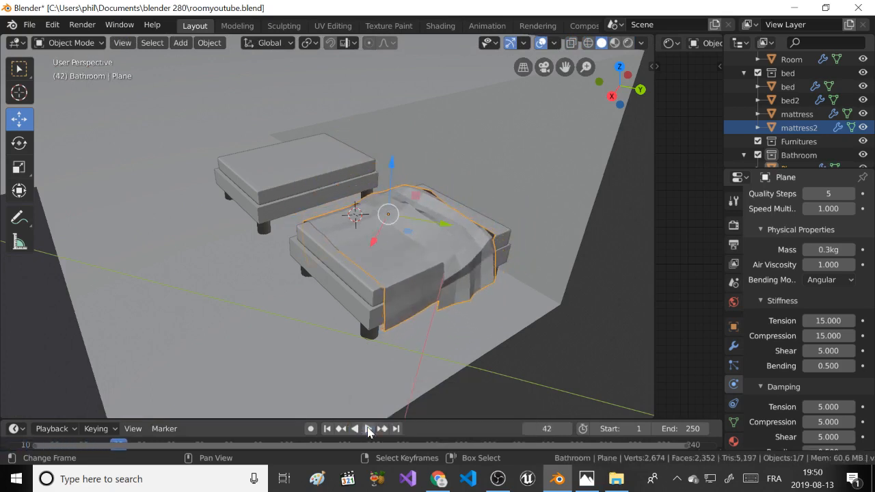
left_click(368, 429)
left_click(368, 428)
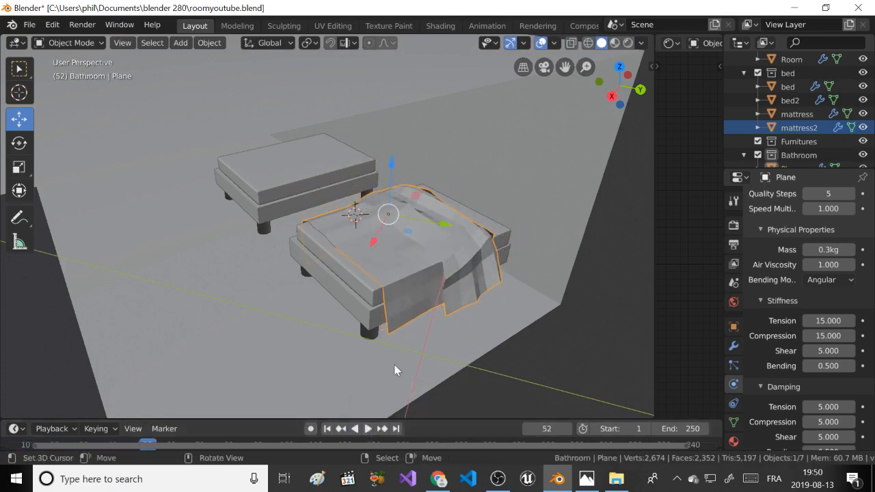
Shade the draped cover smooth and apply its Cloth modifier.
middle_click_drag(394, 367, 392, 226, "ctrl")
scroll(400, 224, "down", 3)
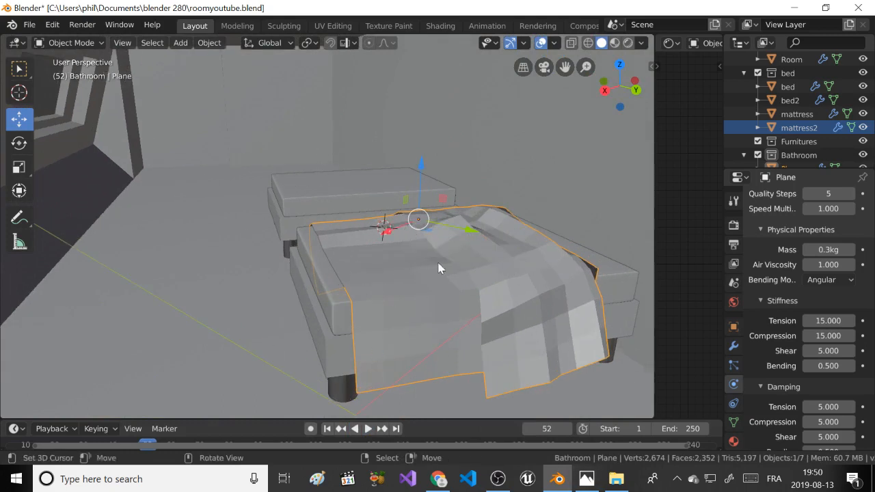
left_click(209, 42)
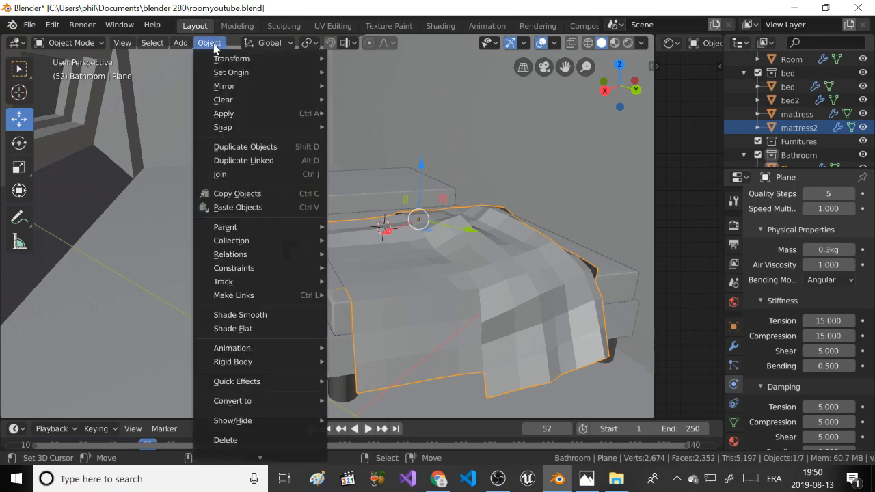
left_click(249, 316)
middle_click_drag(248, 318, 330, 311)
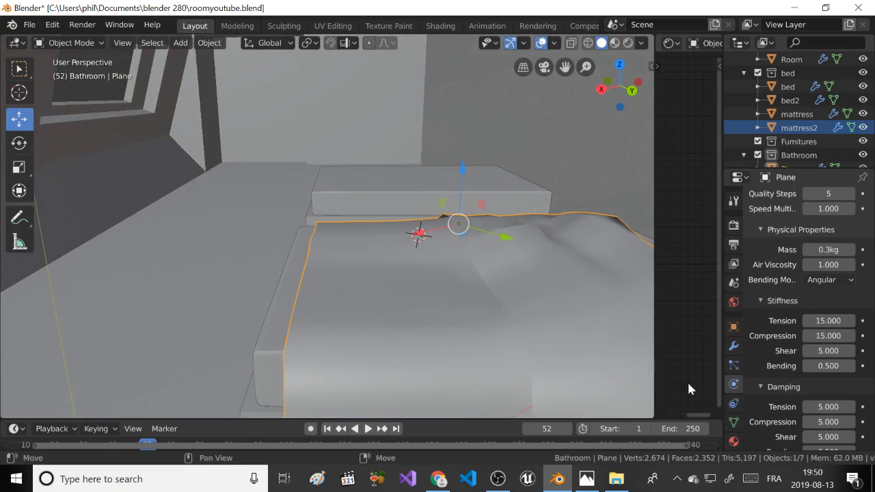
left_click(734, 346)
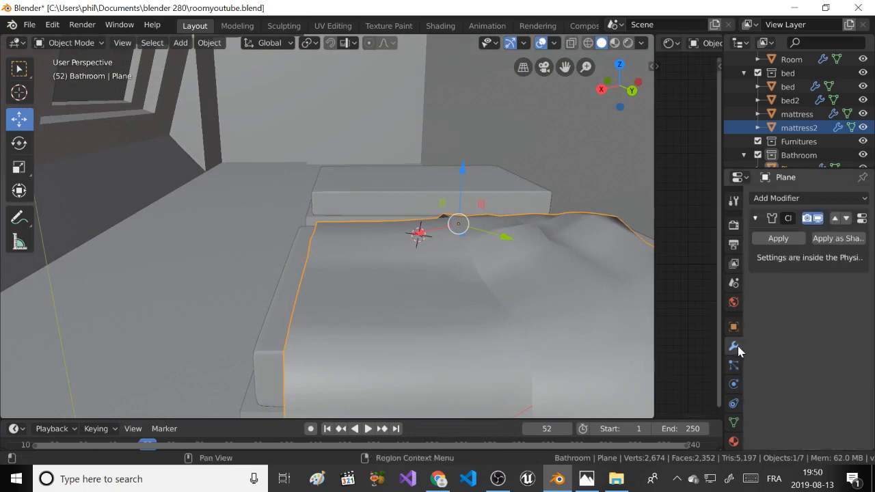
left_click(765, 238)
Add a Solidify modifier to the cover, set its thickness to 0.04 m, and apply it.
left_click(777, 199)
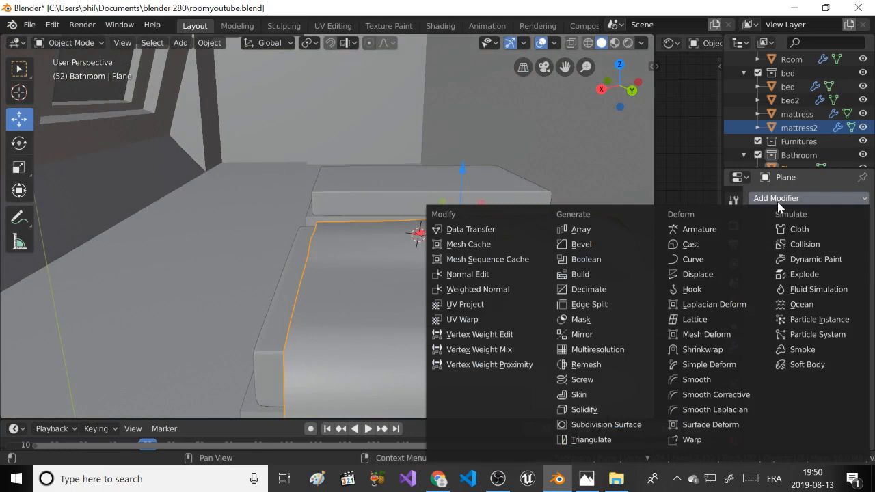
left_click(578, 410)
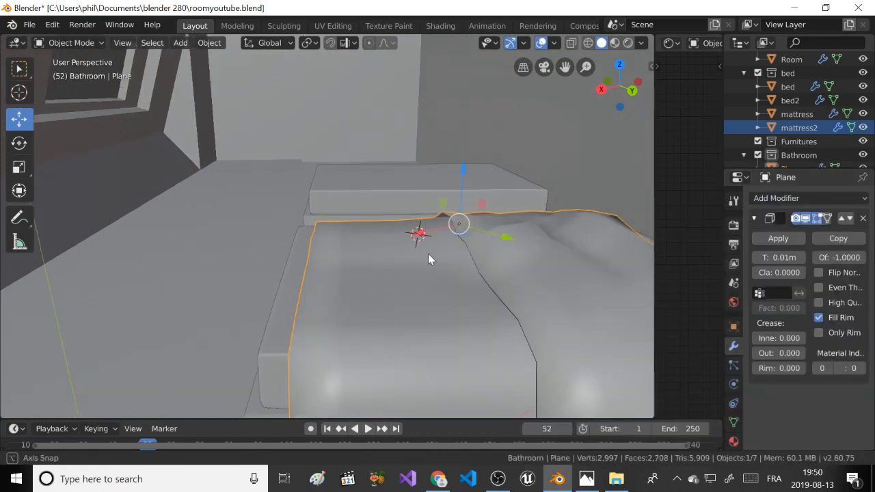
middle_click_drag(427, 254, 488, 248)
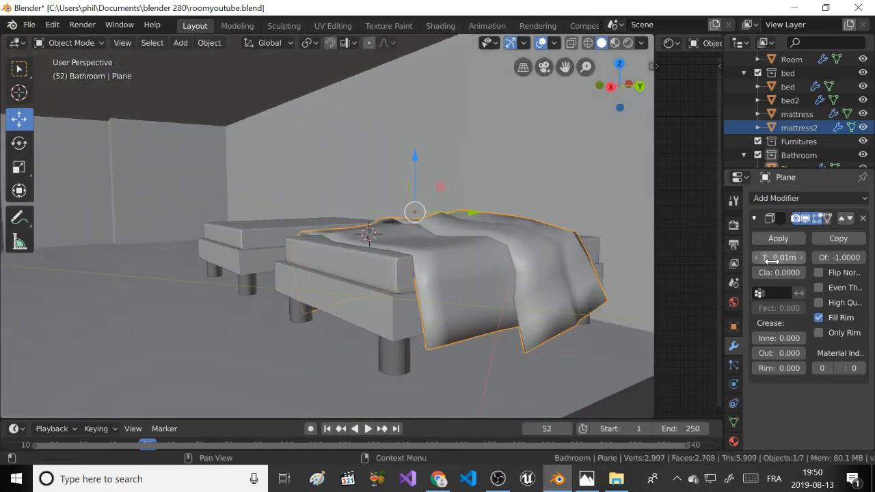
left_click_drag(778, 257, 789, 257)
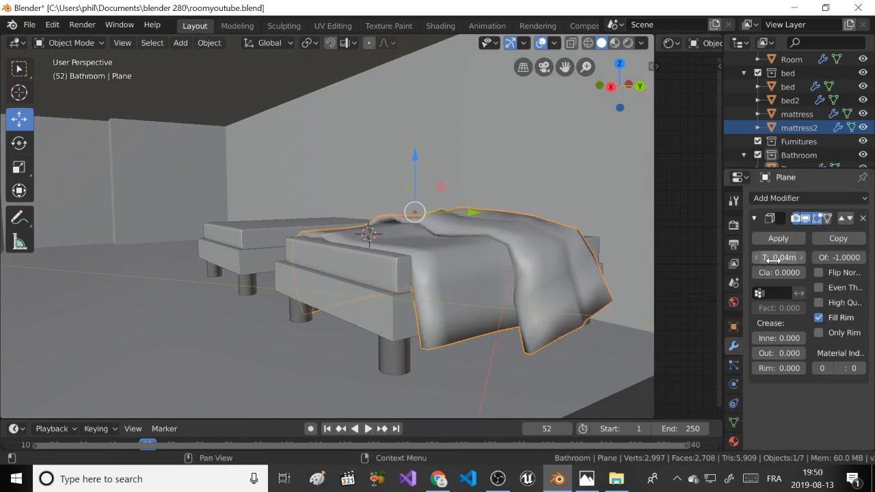
left_click(777, 242)
Try Auto Smooth at 30° on the cover's normals, compare the shading, and leave it off.
scroll(547, 265, "up", 2)
middle_click_drag(498, 265, 459, 274)
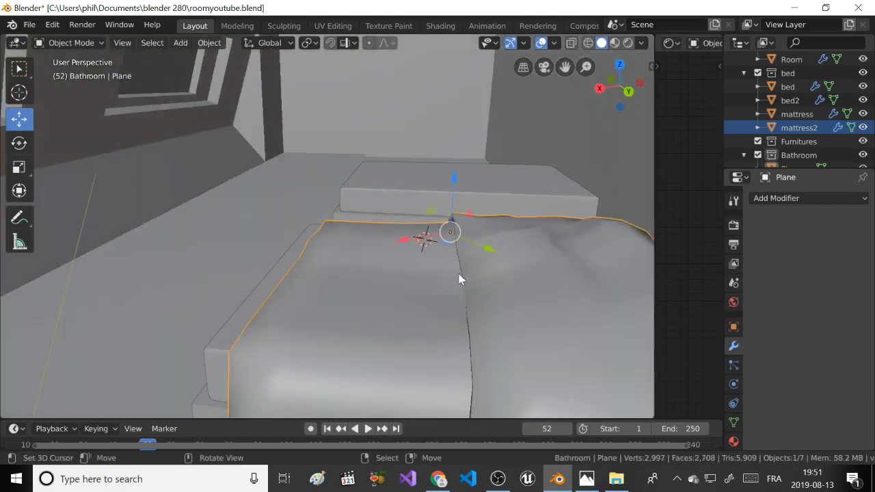
scroll(386, 221, "down", 3)
middle_click_drag(386, 222, 418, 227)
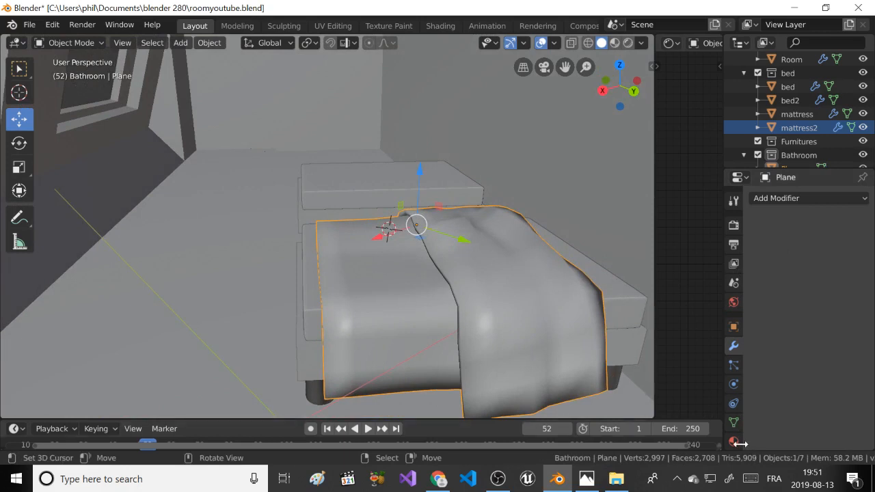
left_click(733, 421)
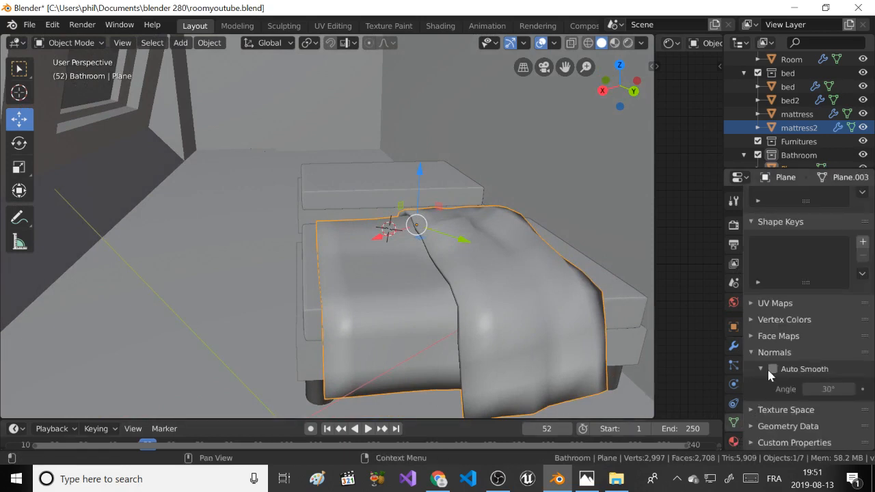
left_click(772, 369)
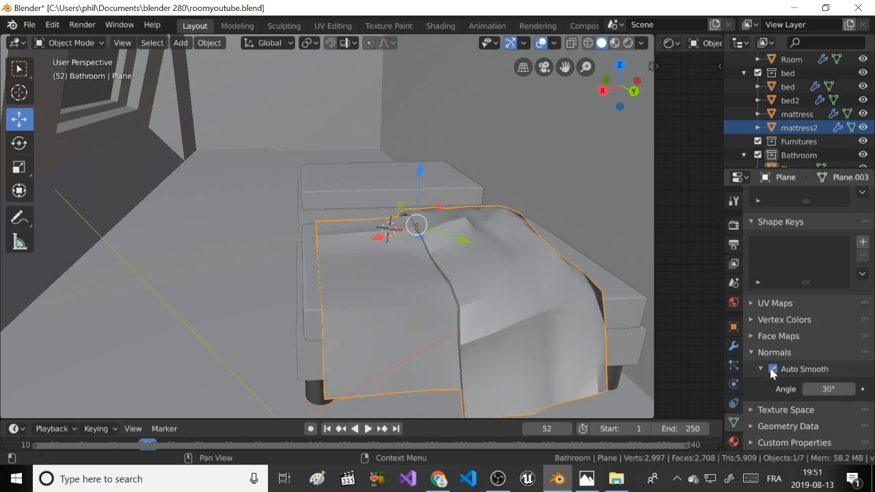
left_click(772, 369)
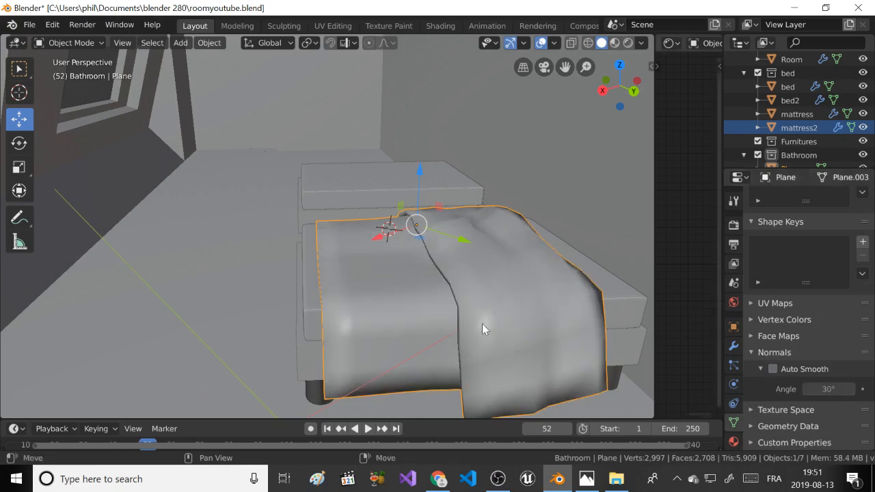
left_click(772, 369)
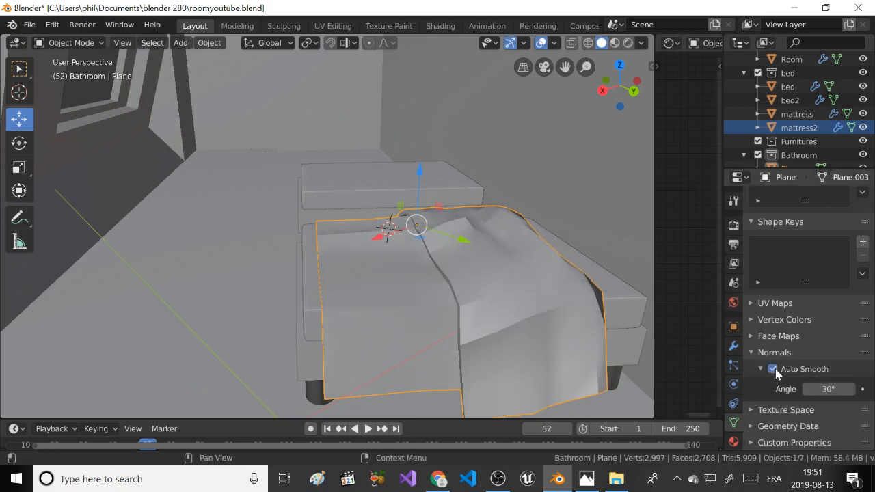
left_click(772, 369)
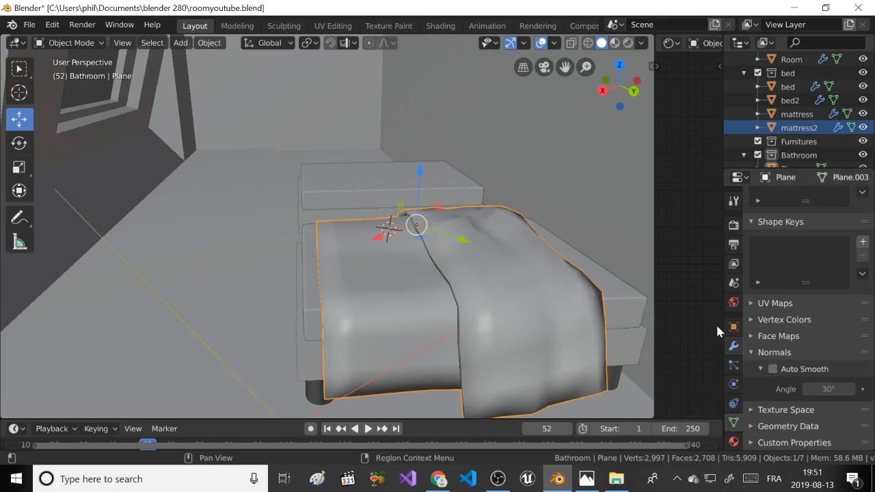
left_click(733, 302)
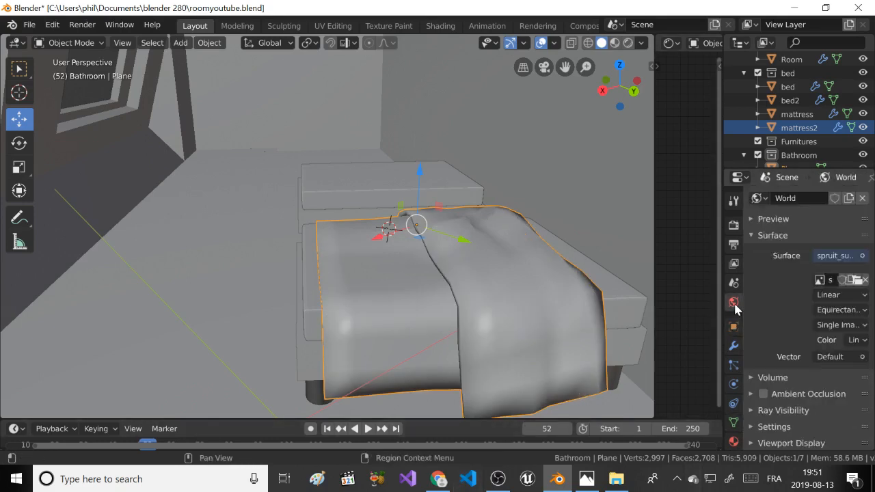
left_click(732, 347)
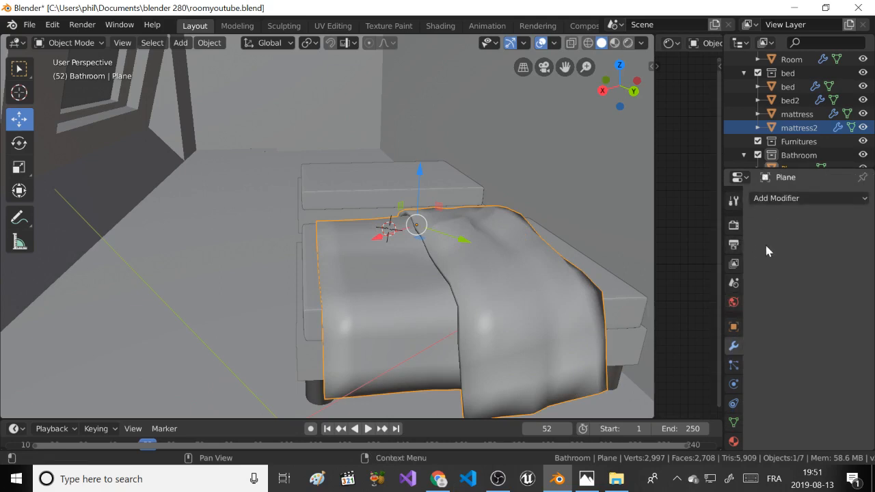
left_click(731, 423)
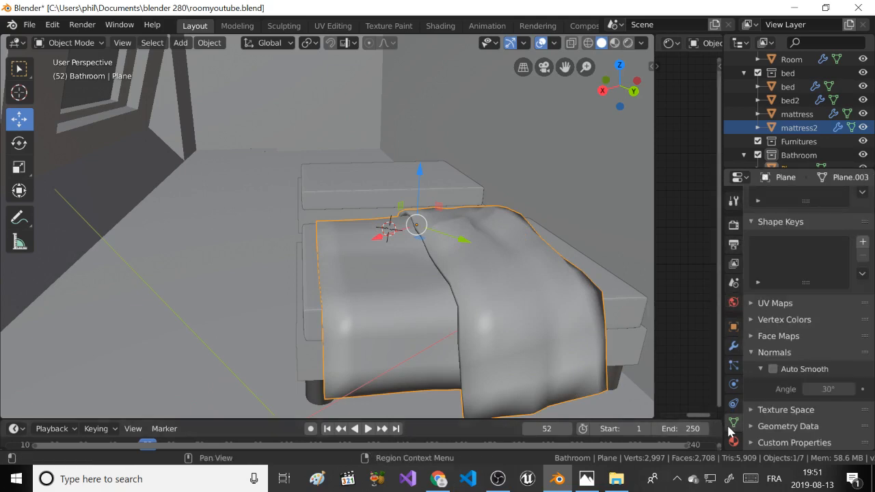
left_click(772, 369)
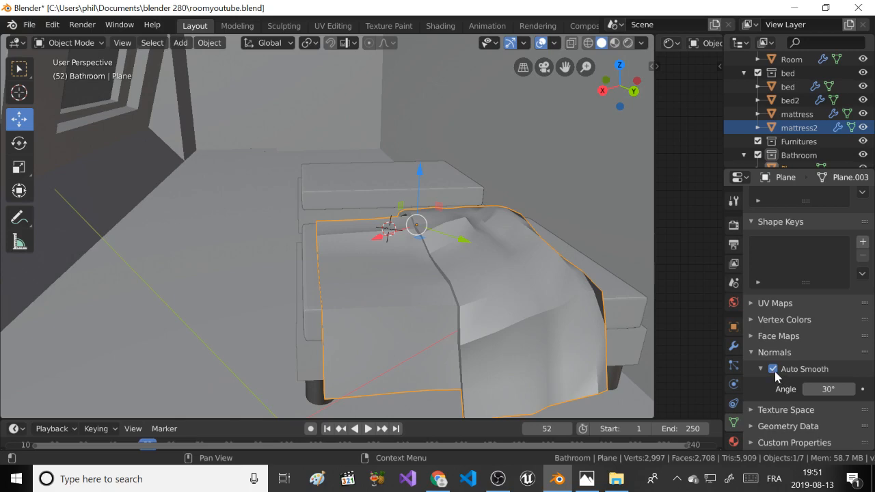
left_click(773, 369)
Add a Catmull-Clark Multiresolution modifier to the cover and subdivide it once.
left_click(733, 346)
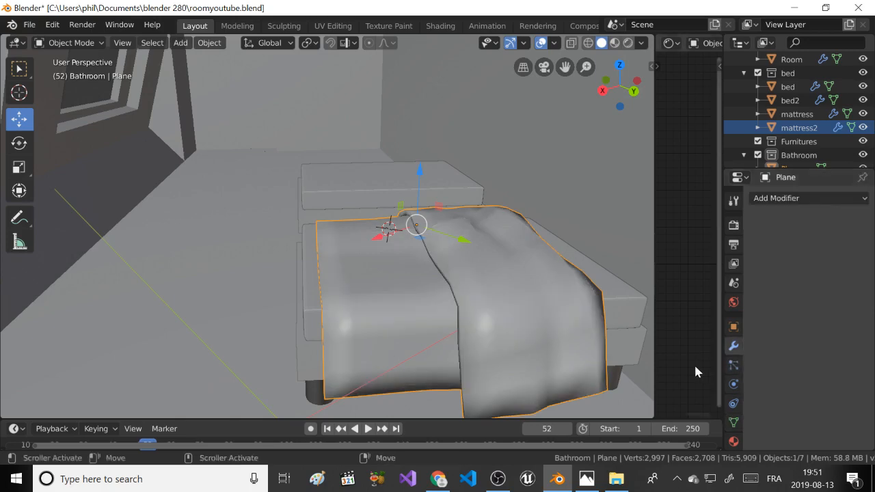
left_click(779, 200)
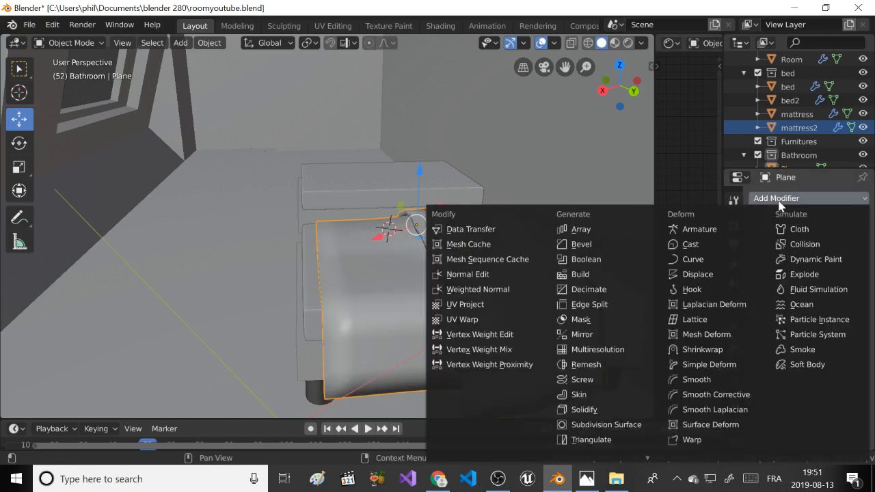
left_click(569, 348)
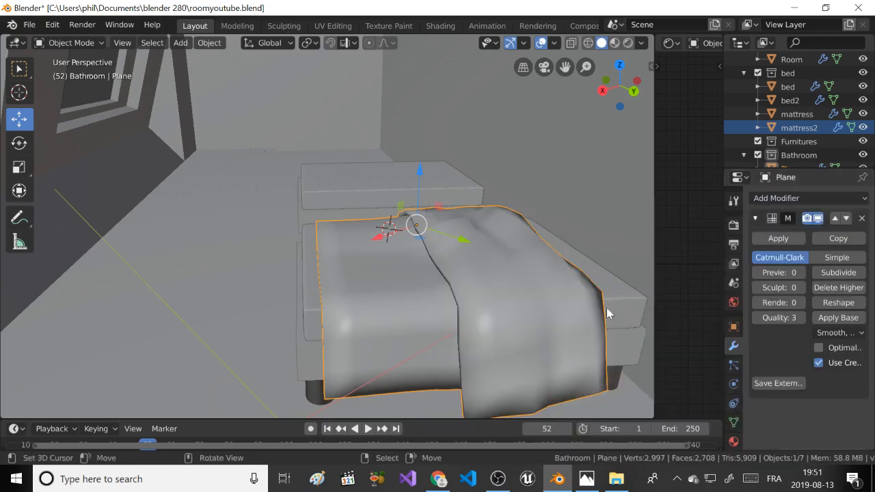
left_click(828, 272)
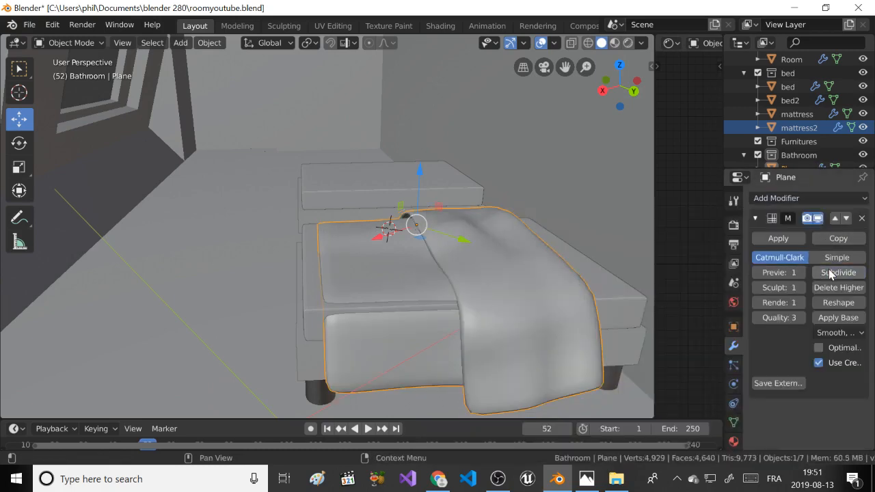
Move the cover up slightly along Z so it lies above the mattress surface.
middle_click_drag(392, 285, 430, 282)
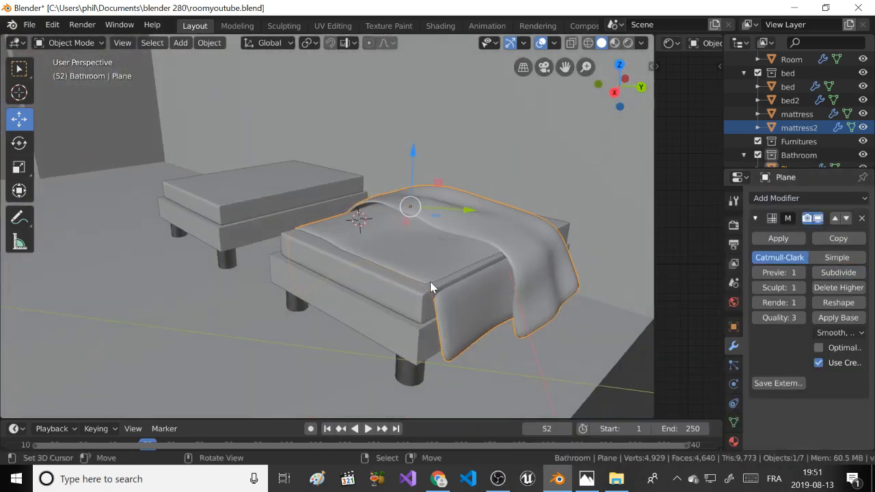
left_click_drag(406, 172, 413, 167)
mouse_move(413, 167)
middle_mouse_down()
mouse_move(385, 198)
mouse_move(419, 185)
mouse_move(409, 166)
middle_mouse_up()
left_click_drag(408, 164, 409, 162)
middle_click_drag(402, 196, 373, 193)
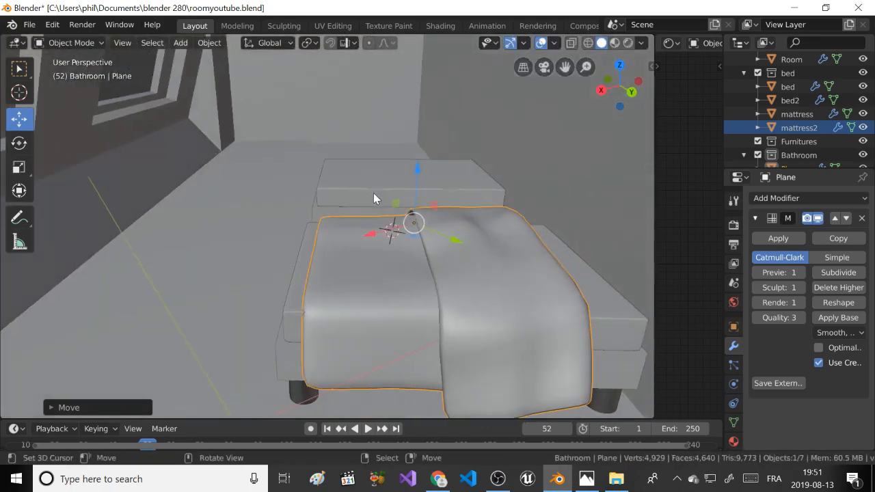
Apply the cover's Multiresolution modifier, then check the cover through the camera and up close.
left_click(756, 241)
middle_click_drag(345, 260, 310, 264)
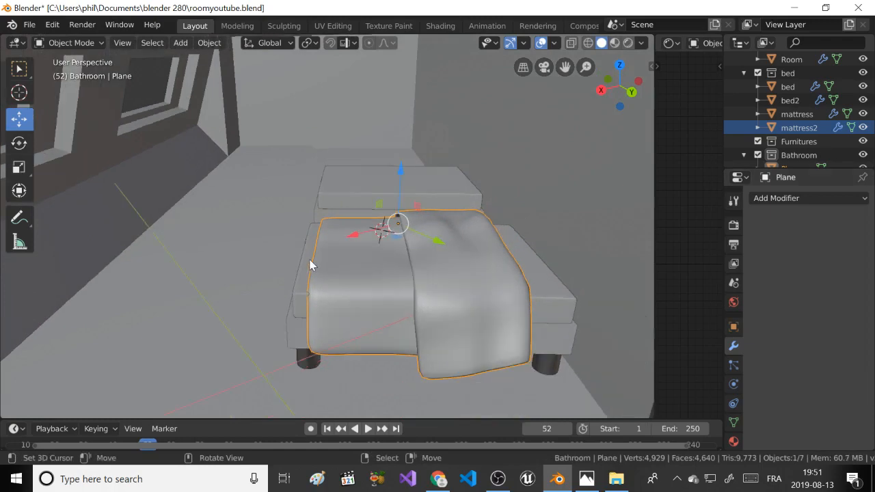
key("KP_0")
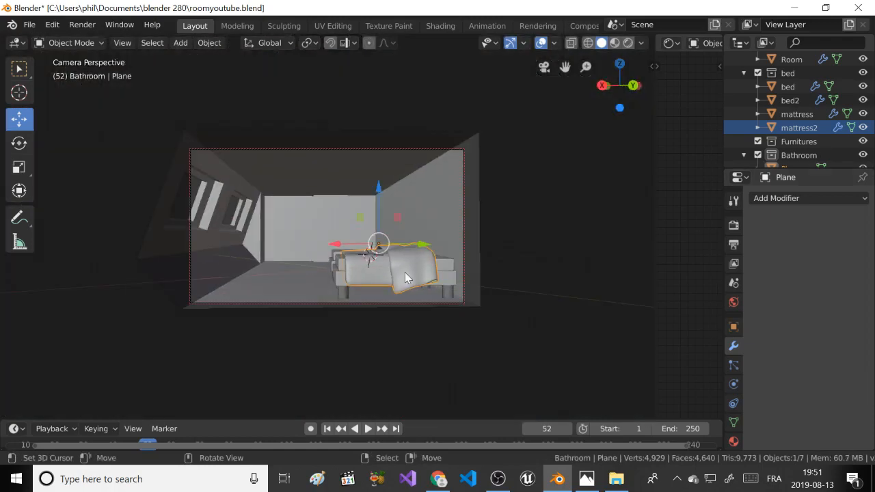
key("KP_0")
scroll(330, 319, "up", 2)
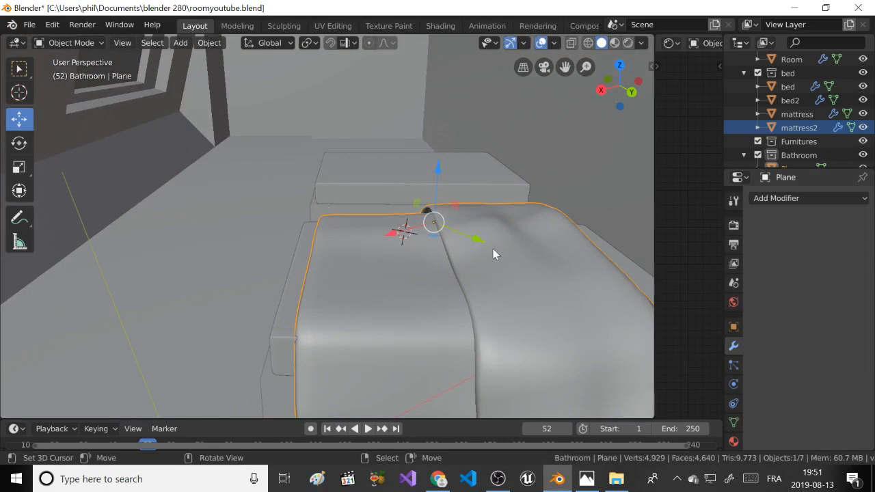
scroll(494, 245, "up", 2)
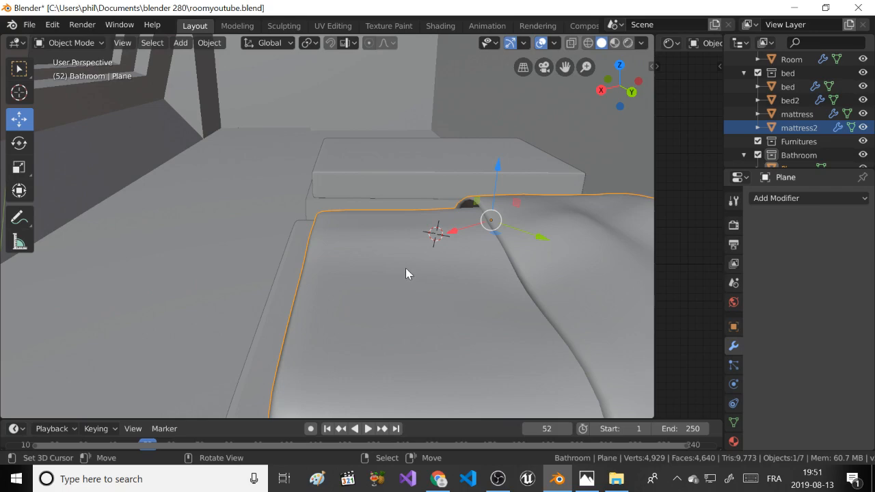
scroll(396, 276, "down", 4)
scroll(395, 275, "up", 3)
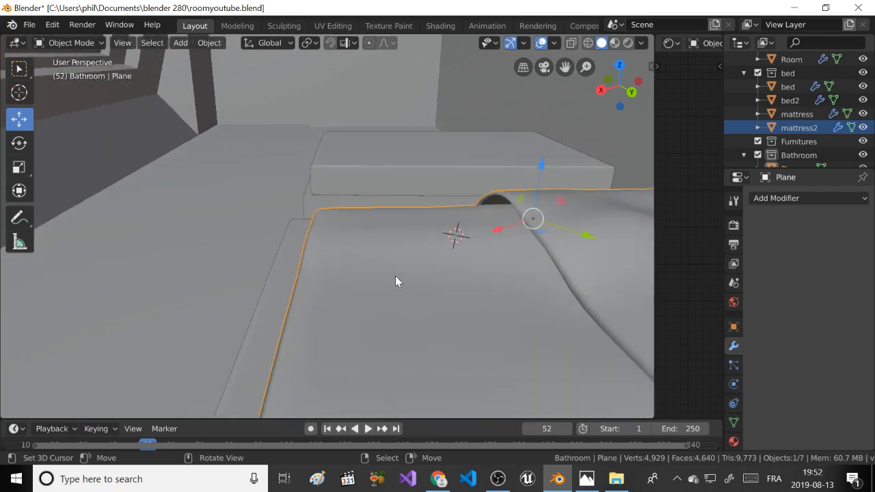
middle_click_drag(395, 276, 483, 266)
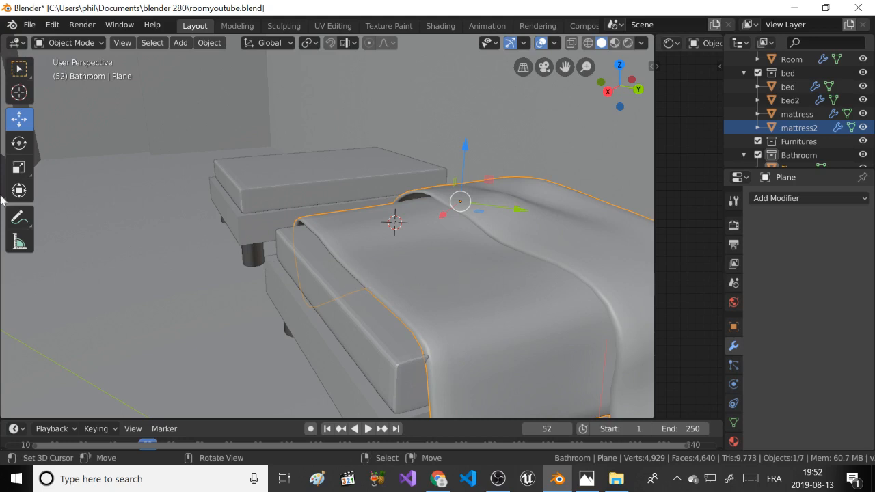
left_click(68, 42)
left_click(71, 43)
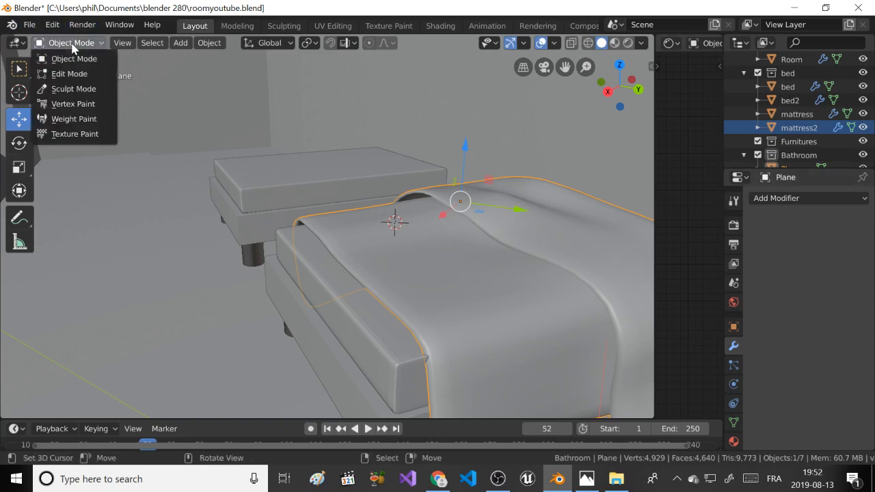
left_click(72, 89)
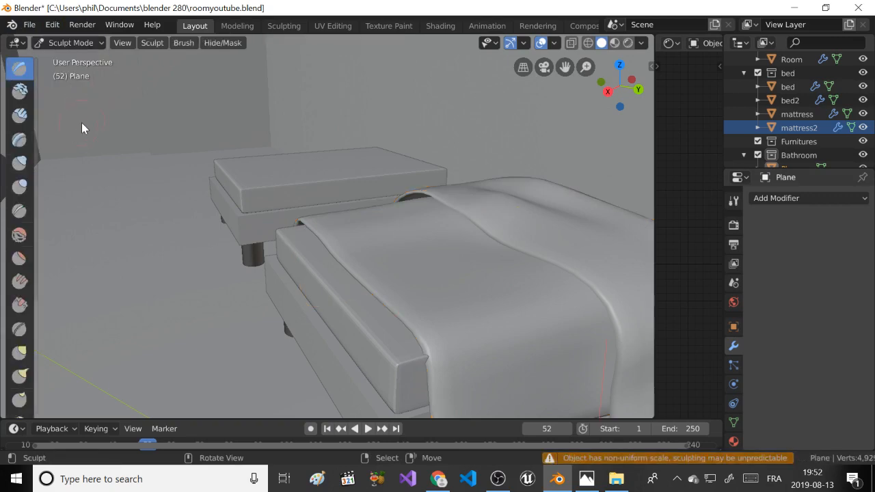
left_click(71, 42)
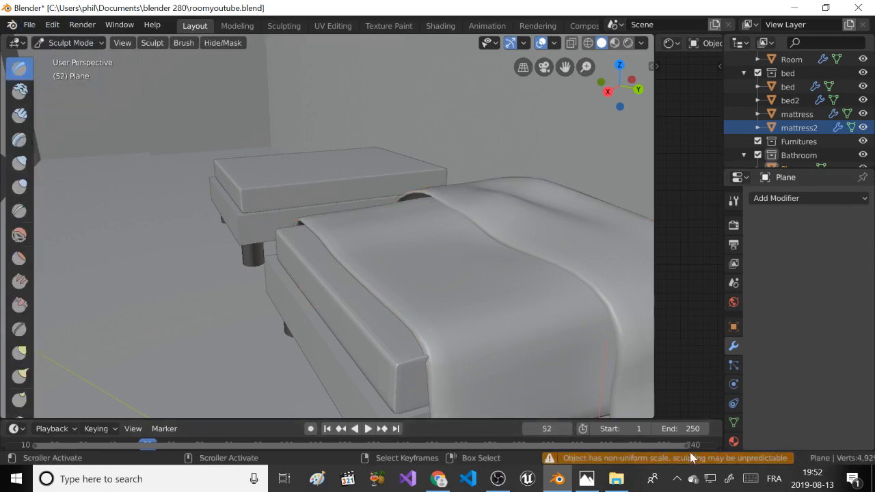
left_click(68, 43)
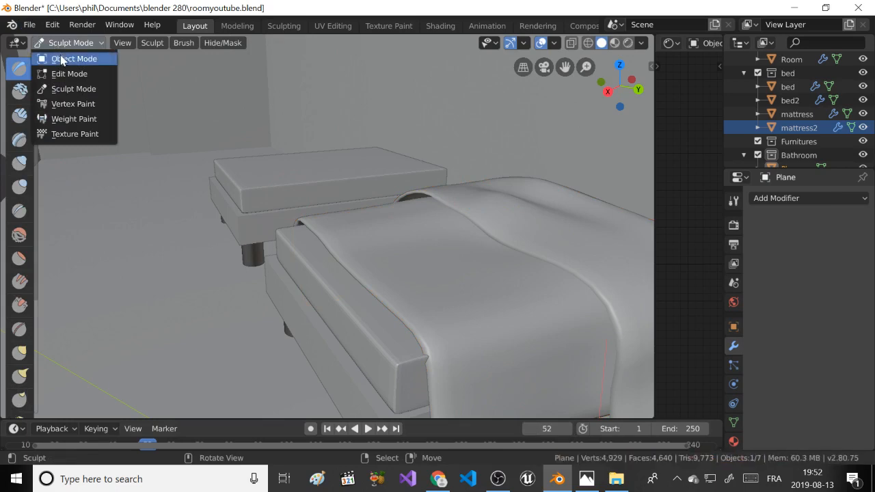
left_click(59, 59)
Apply the cover's scale in Object Mode.
middle_click_drag(391, 217, 369, 212)
key("ctrl+a")
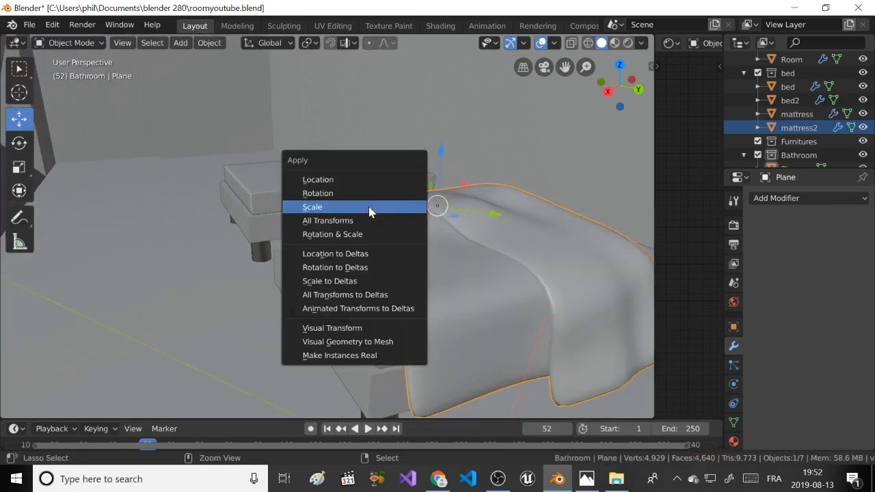
left_click(369, 208)
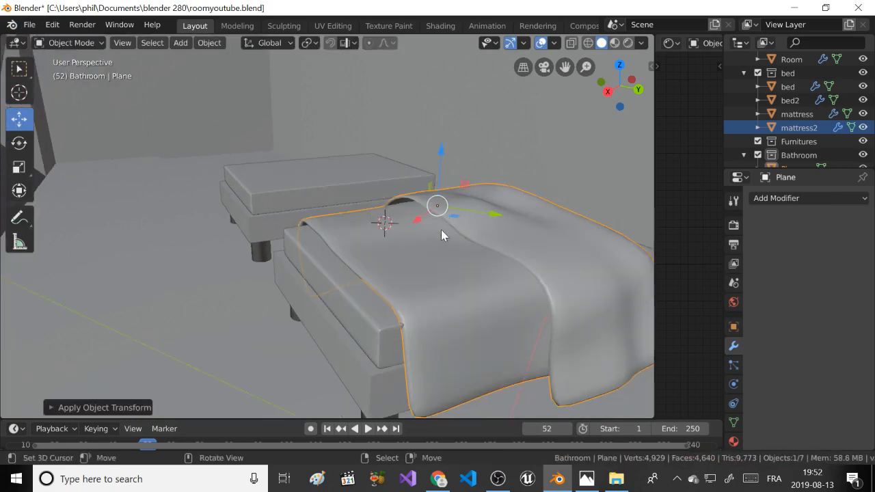
Select the cover's entire mesh in Edit Mode, UV unwrap it, and return to Object Mode.
key("Tab")
key("Tab")
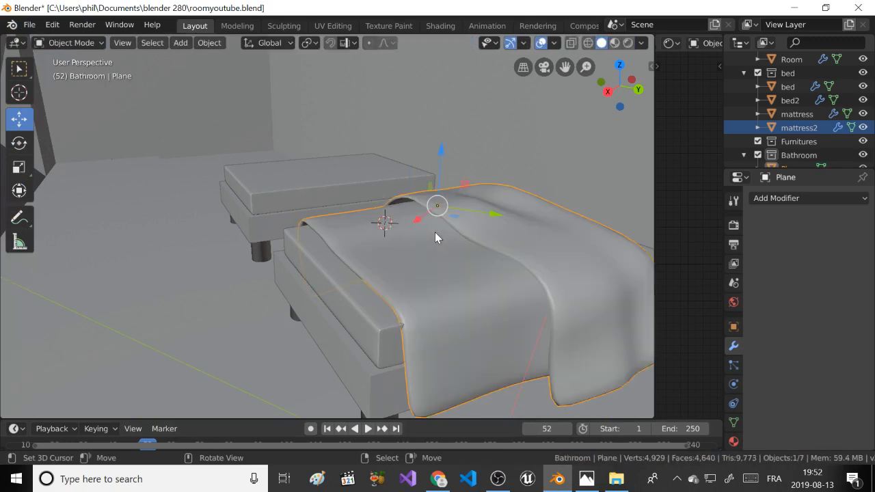
key("a")
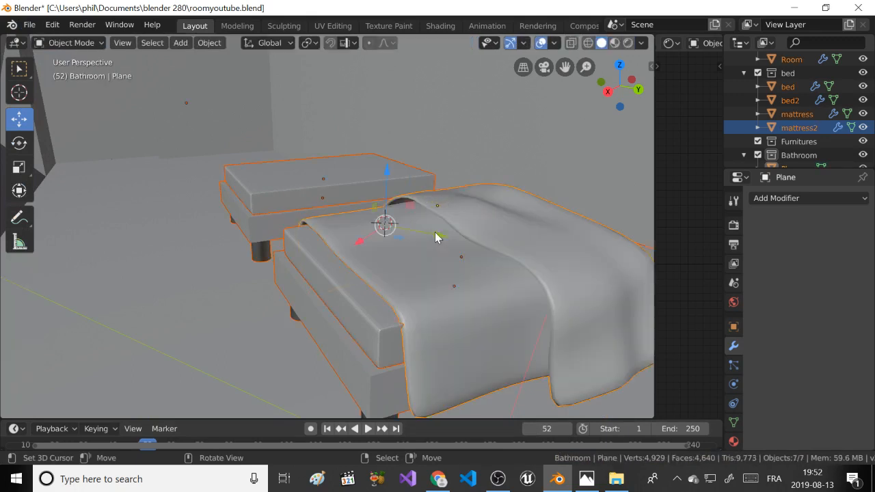
left_click(419, 244)
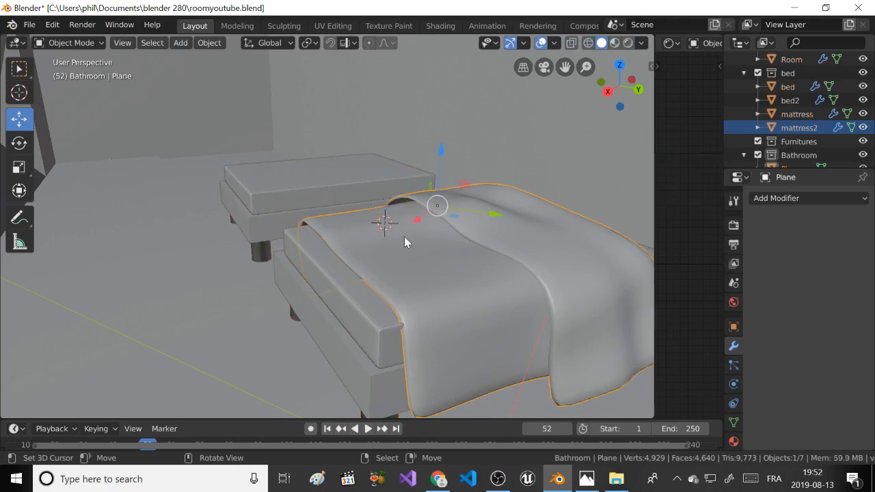
key("Tab")
key("a")
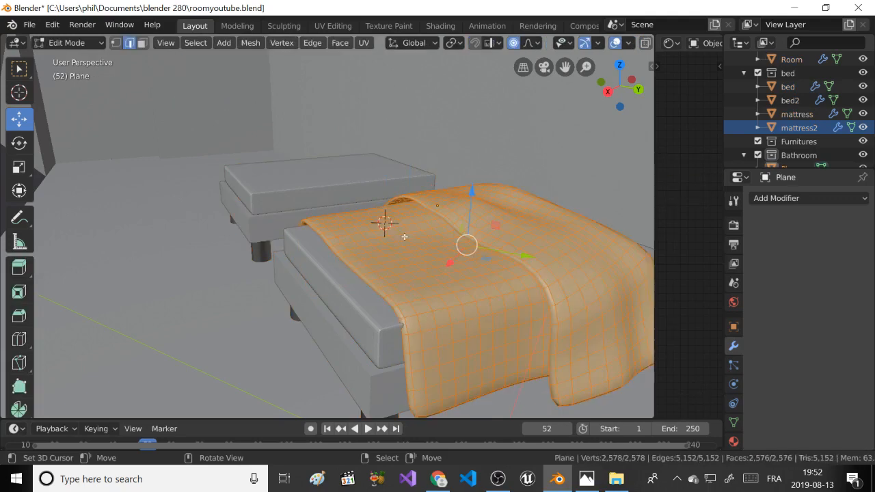
key("u")
left_click(406, 239)
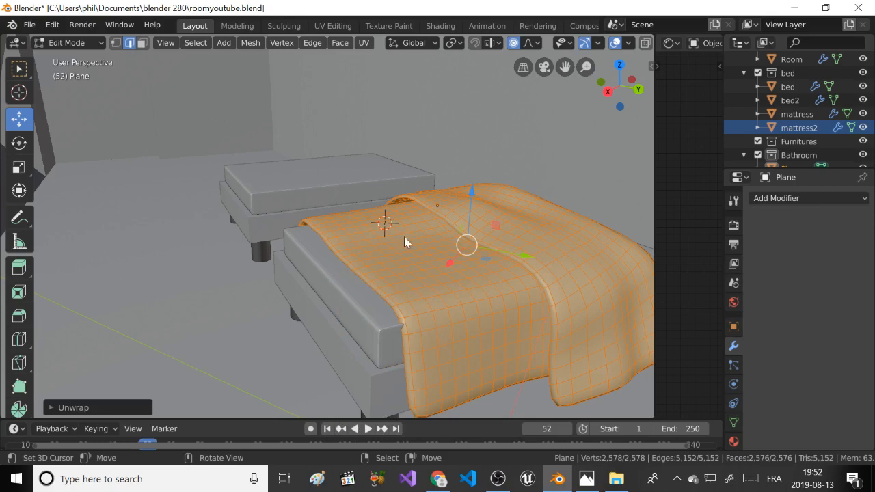
key("Tab")
Enter Sculpt Mode on the cover and make strokes with the Draw brush on its hanging front part.
left_click(68, 42)
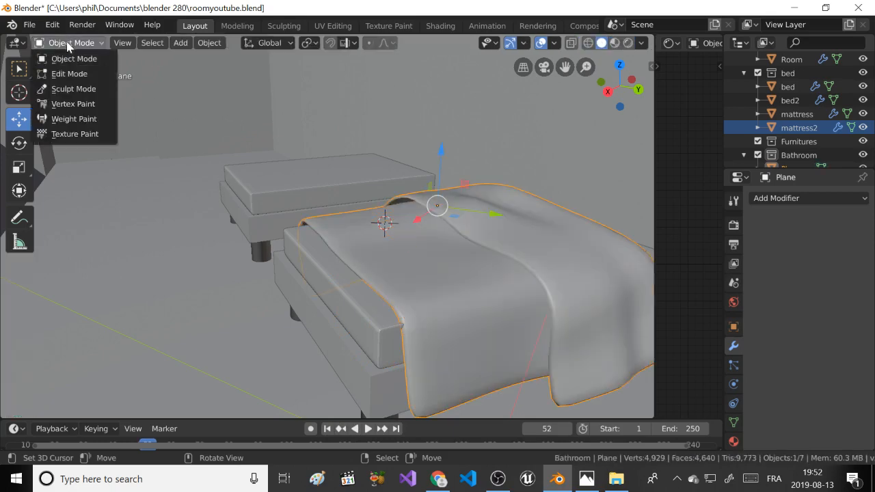
left_click(68, 89)
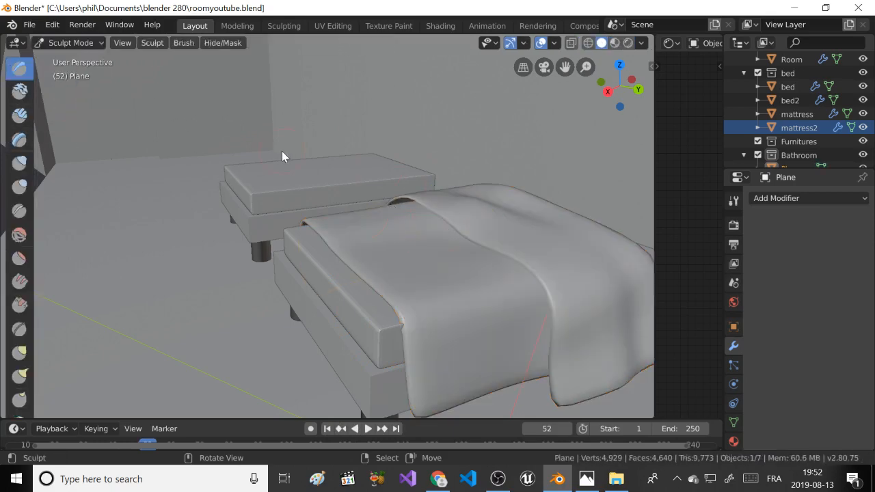
middle_click_drag(445, 361, 424, 295)
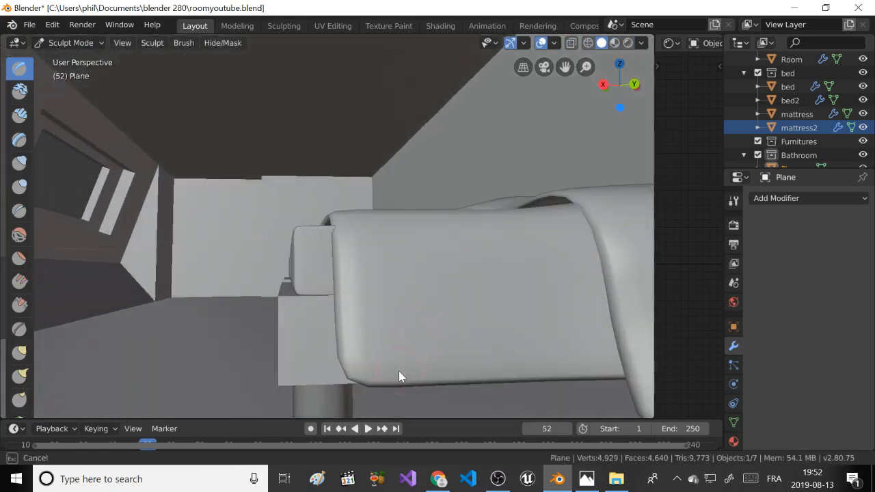
middle_click_drag(403, 352, 558, 315)
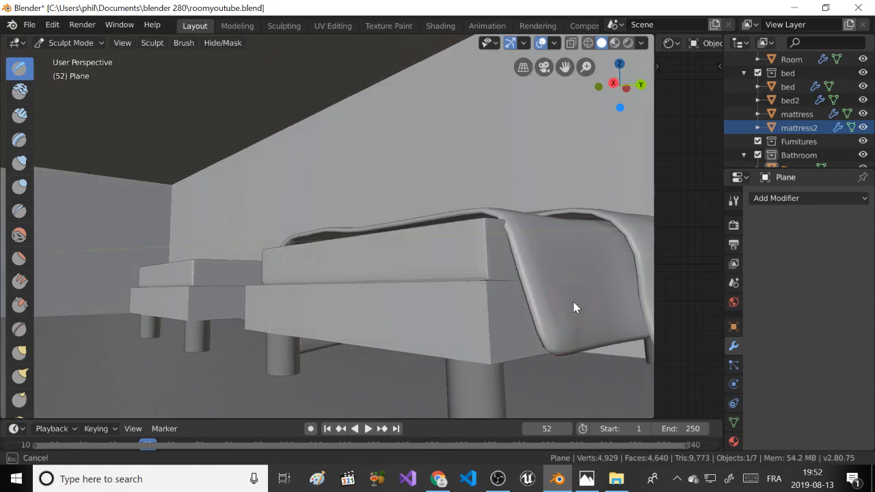
mouse_move(573, 302)
left_mouse_down()
mouse_move(578, 321)
mouse_move(588, 301)
left_mouse_up()
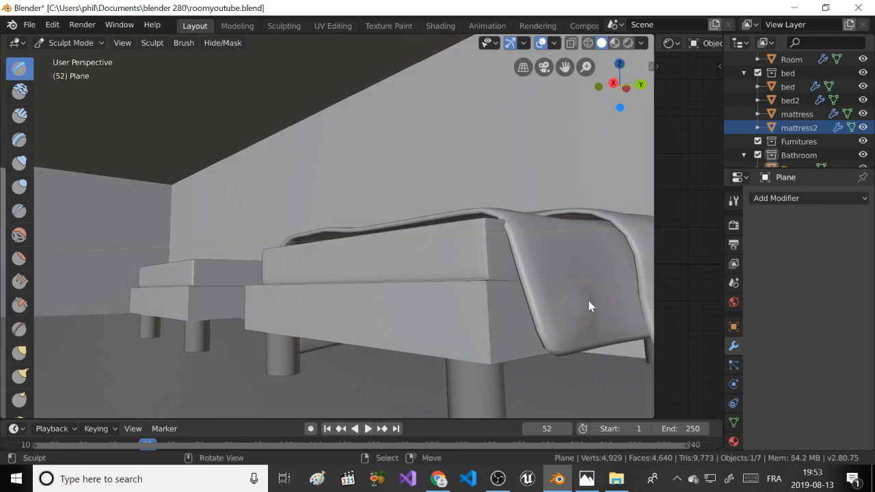
mouse_move(591, 306)
middle_mouse_down()
mouse_move(572, 302)
mouse_move(564, 318)
middle_mouse_up()
mouse_move(561, 326)
left_mouse_down()
mouse_move(556, 337)
mouse_move(561, 319)
mouse_move(547, 321)
mouse_move(530, 304)
left_mouse_up()
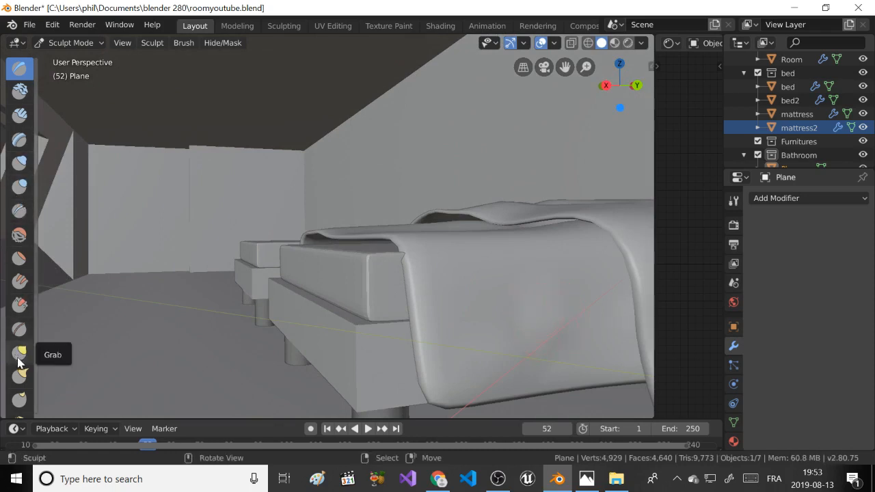
Smooth the hanging front part of the cover with the Smooth brush.
left_click(20, 233)
mouse_move(541, 332)
left_mouse_down()
mouse_move(547, 338)
mouse_move(541, 265)
left_mouse_up()
mouse_move(541, 265)
middle_mouse_down()
mouse_move(570, 258)
mouse_move(577, 268)
mouse_move(551, 279)
middle_mouse_up()
mouse_move(551, 278)
left_mouse_down()
mouse_move(533, 281)
mouse_move(530, 300)
left_mouse_up()
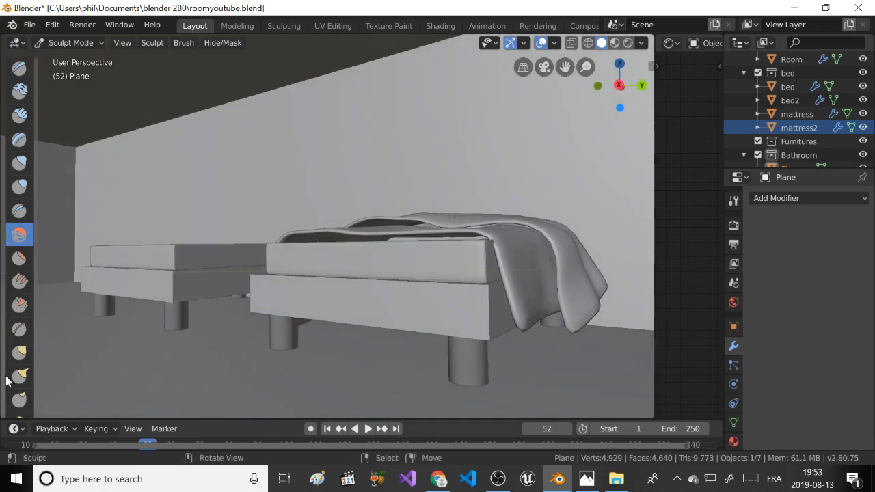
Pull small wrinkles into the top and hanging front of the cover with the Grab brush.
left_click(19, 352)
mouse_move(273, 289)
middle_mouse_down()
mouse_move(432, 283)
mouse_move(443, 271)
middle_mouse_up()
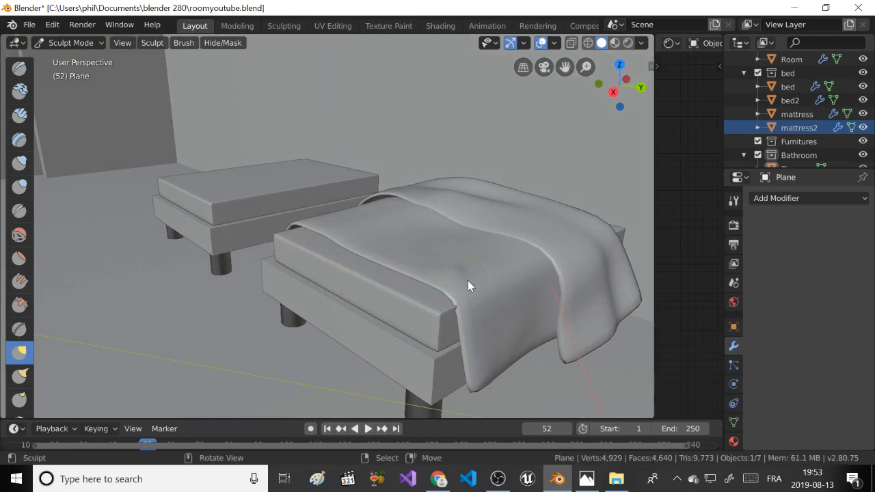
middle_click_drag(469, 290, 431, 285)
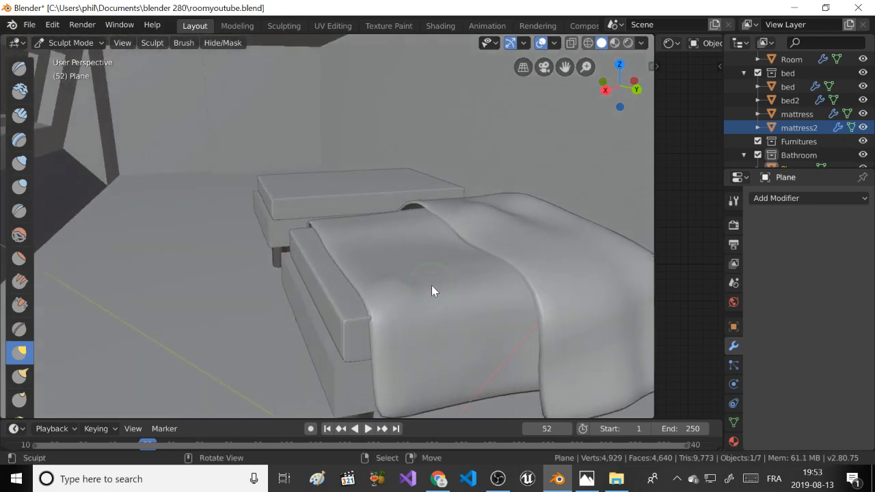
left_click_drag(442, 276, 465, 275)
mouse_move(388, 380)
left_mouse_down()
mouse_move(435, 339)
mouse_move(439, 352)
mouse_move(459, 358)
mouse_move(492, 347)
left_mouse_up()
scroll(410, 287, "up", 5)
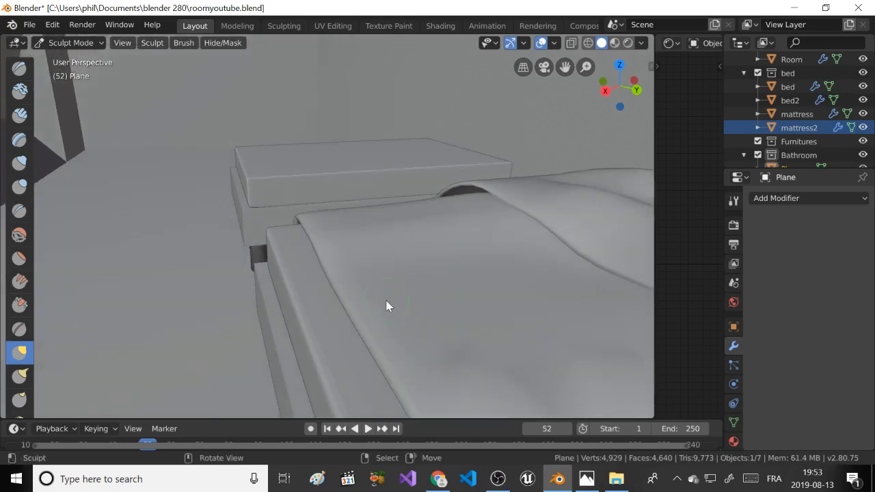
left_click_drag(399, 254, 476, 266)
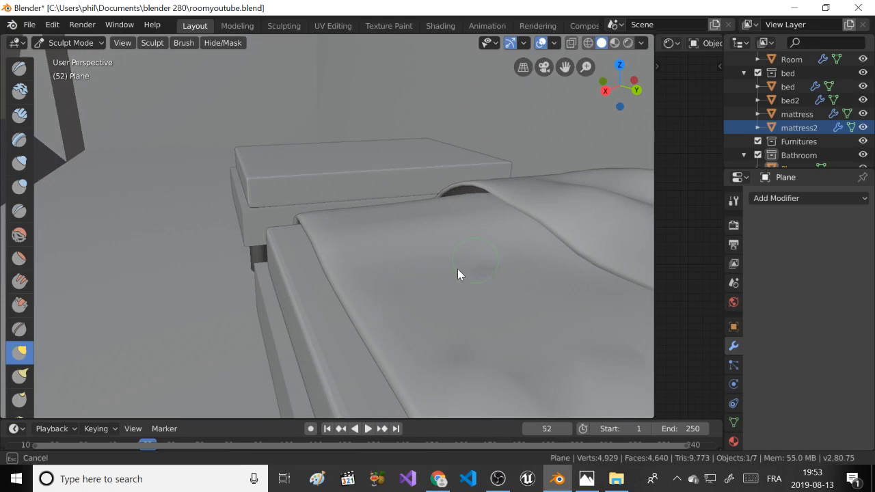
left_click(466, 245)
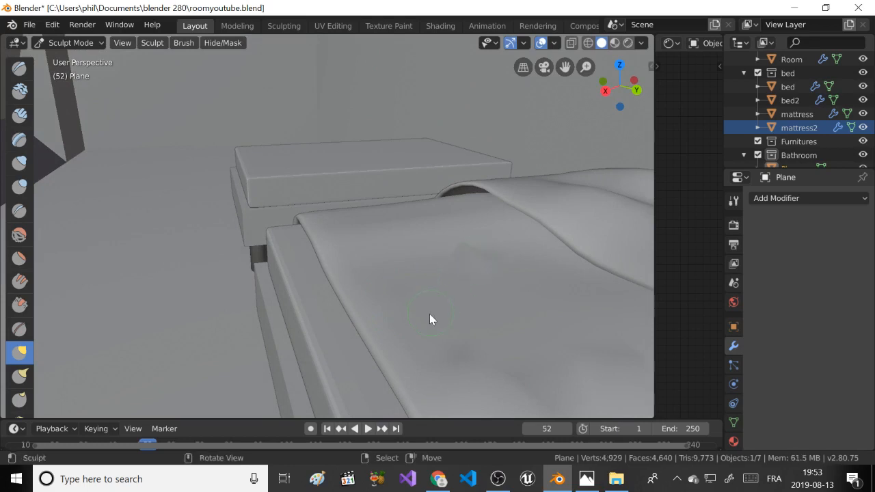
Enlarge the Grab brush to a radius of 113 and pull broader wrinkles across the top of the cover.
key("f")
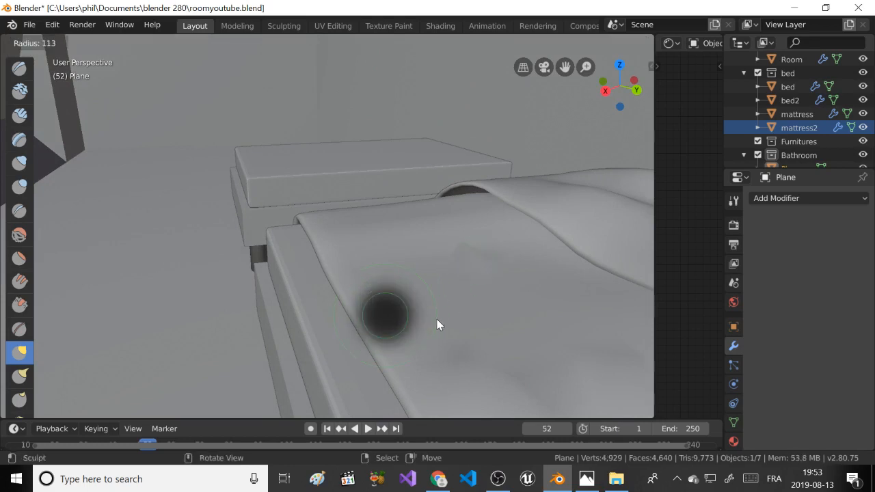
left_click(521, 285)
scroll(469, 287, "down", 2)
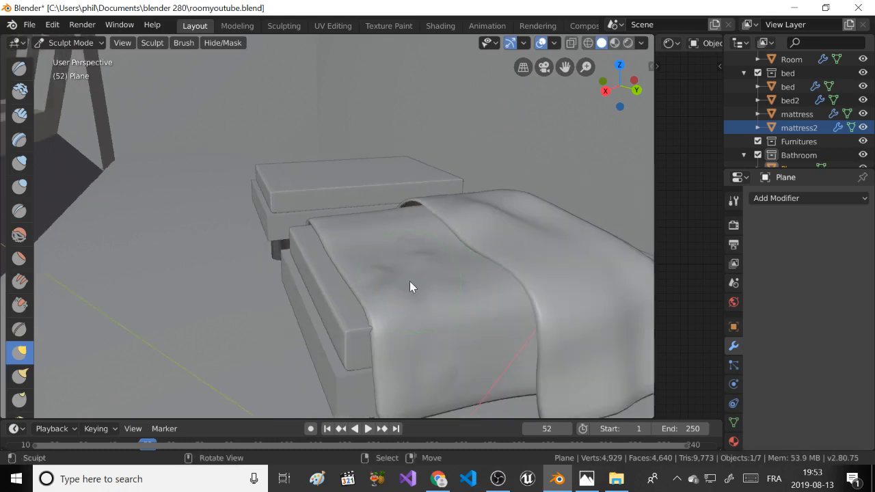
mouse_move(409, 286)
left_mouse_down()
mouse_move(426, 280)
mouse_move(444, 335)
mouse_move(451, 333)
mouse_move(400, 362)
mouse_move(348, 238)
left_mouse_up()
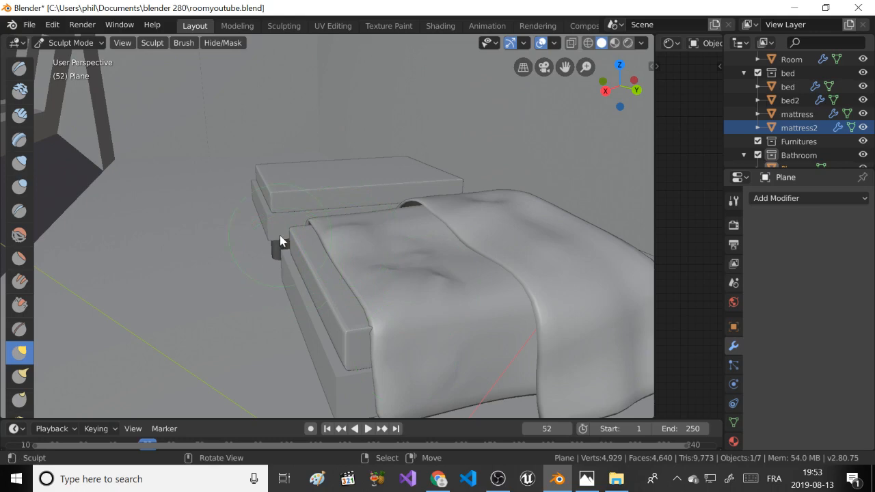
Turn off X-axis symmetry for sculpting the cover.
left_click(145, 43)
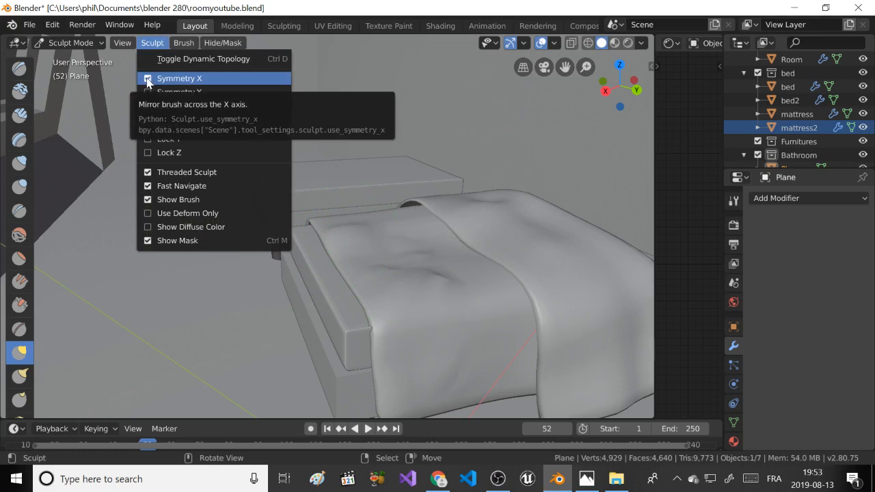
left_click(147, 79)
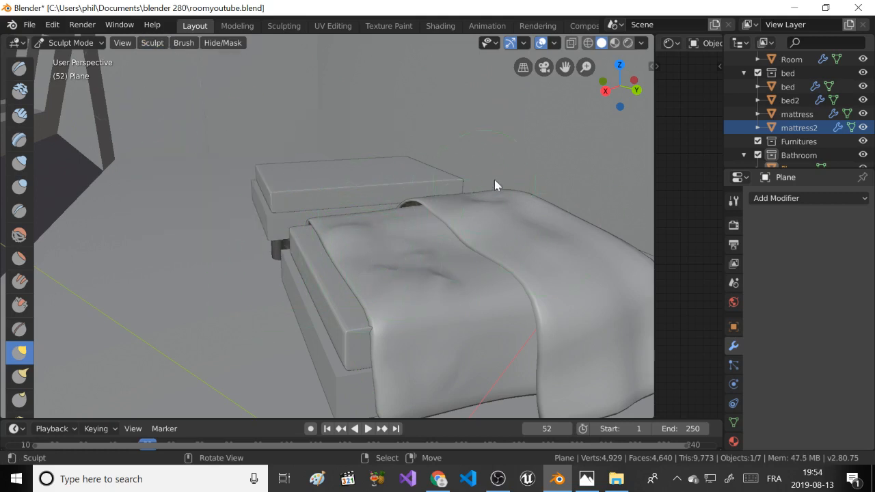
scroll(446, 246, "down", 2)
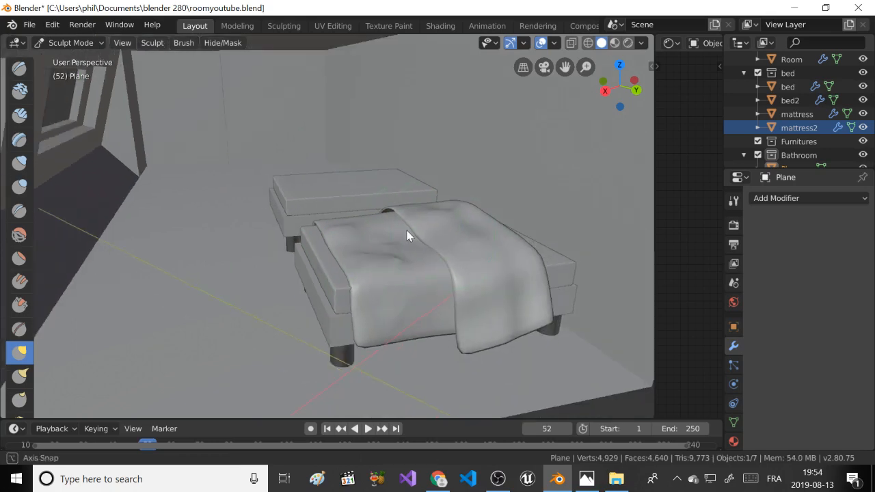
Resize the Grab brush and pull wrinkles into the hanging part of the cover's folded-back section.
scroll(430, 220, "up", 1)
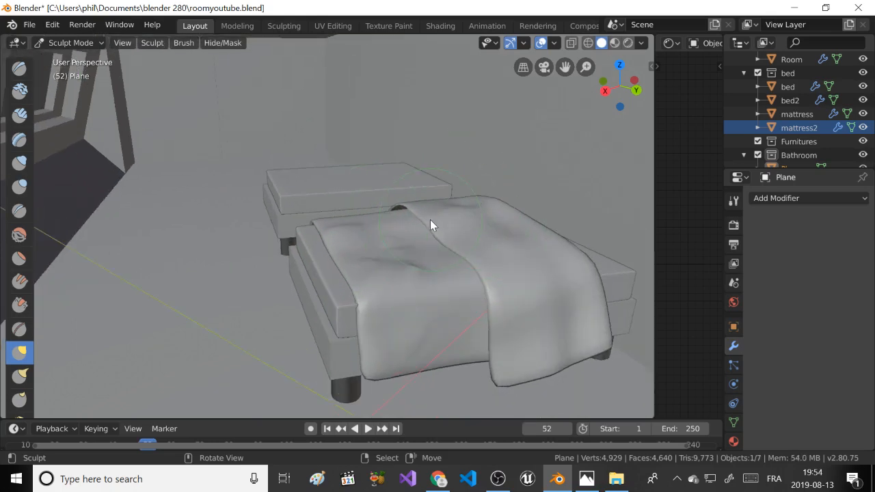
key("f")
left_click(356, 272)
mouse_move(520, 346)
left_mouse_down()
mouse_move(531, 328)
mouse_move(524, 279)
left_mouse_up()
middle_click_drag(524, 280, 507, 260)
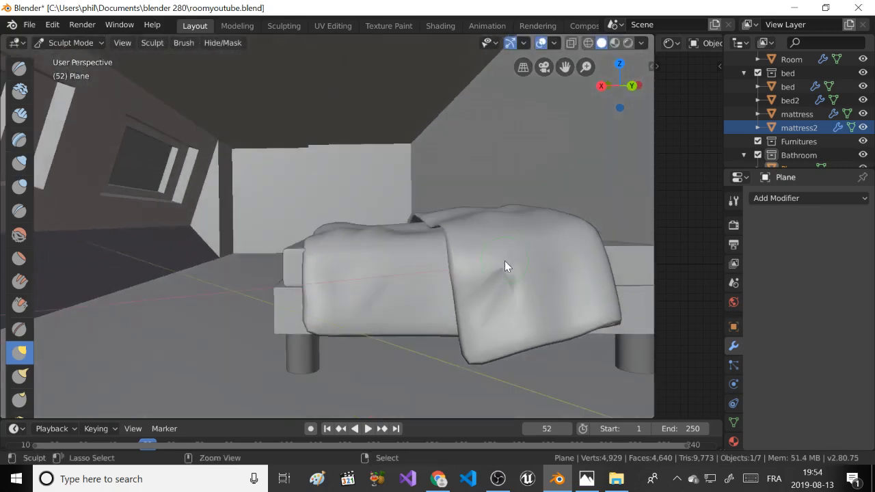
mouse_move(504, 260)
left_mouse_down()
mouse_move(482, 354)
mouse_move(519, 324)
mouse_move(560, 316)
mouse_move(572, 303)
left_mouse_up()
Sculpt soft folds into the hanging front and side of the folded-back section with the Draw brush.
left_click(19, 69)
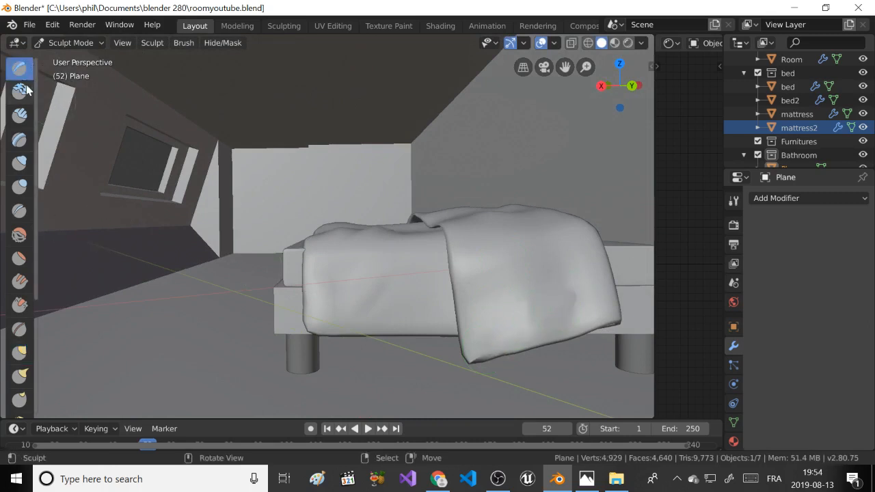
mouse_move(561, 317)
left_mouse_down()
mouse_move(572, 298)
mouse_move(562, 306)
mouse_move(595, 296)
mouse_move(537, 319)
mouse_move(525, 286)
mouse_move(496, 337)
mouse_move(463, 297)
mouse_move(485, 264)
mouse_move(490, 303)
mouse_move(481, 281)
left_mouse_up()
middle_click_drag(482, 280, 438, 297)
mouse_move(354, 296)
left_mouse_down()
mouse_move(368, 314)
mouse_move(361, 308)
mouse_move(398, 324)
mouse_move(421, 311)
left_mouse_up()
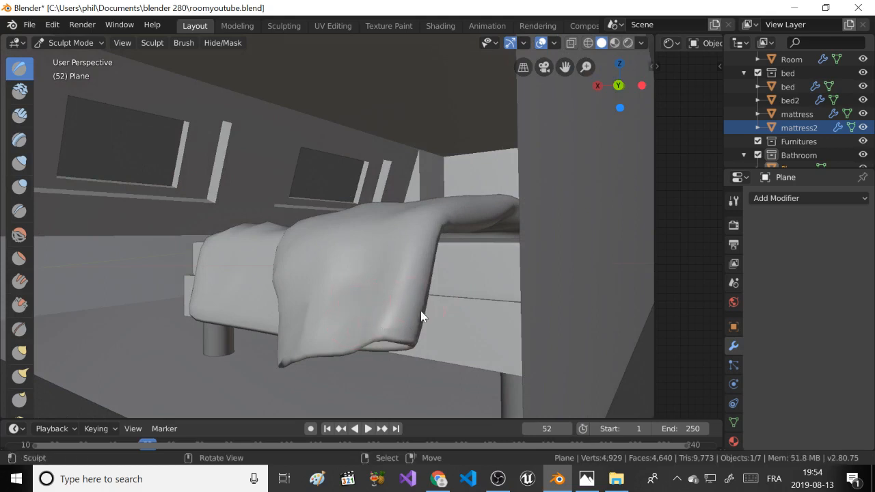
Sculpt gentle bumps across the top of the folded-back section with the Draw brush.
mouse_move(372, 287)
middle_mouse_down()
mouse_move(405, 317)
mouse_move(348, 285)
mouse_move(414, 250)
mouse_move(524, 251)
mouse_move(505, 259)
middle_mouse_up()
scroll(358, 276, "up", 3)
middle_click_drag(347, 227, 431, 352)
left_click_drag(431, 347, 447, 303)
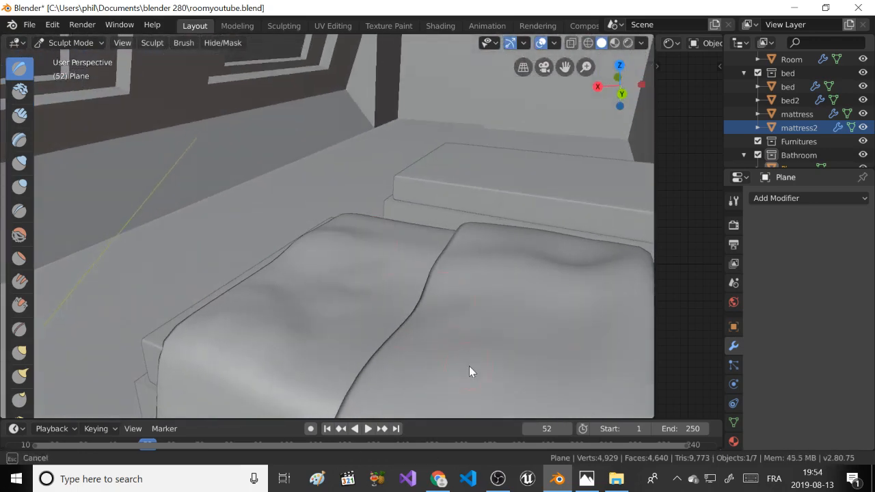
mouse_move(497, 328)
left_mouse_down()
mouse_move(512, 363)
mouse_move(578, 332)
mouse_move(490, 339)
mouse_move(433, 321)
mouse_move(440, 334)
mouse_move(403, 366)
mouse_move(460, 258)
mouse_move(489, 234)
left_mouse_up()
middle_click_drag(420, 320, 438, 287)
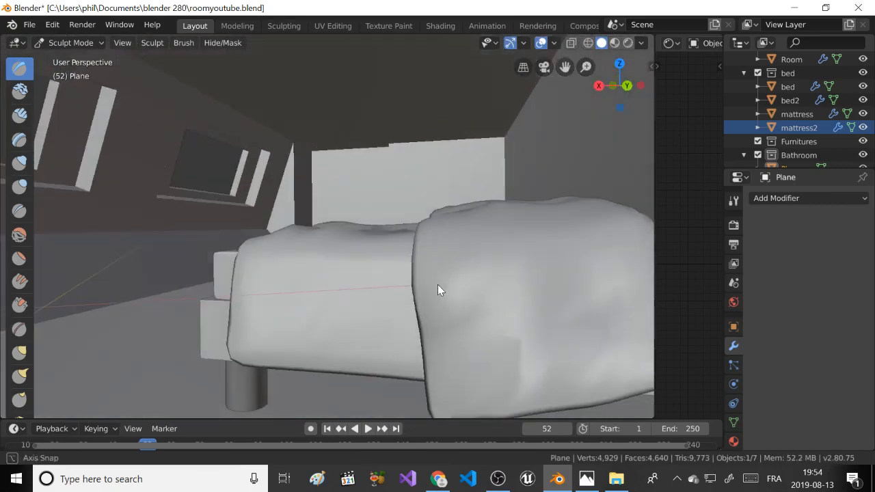
Pull the hanging front and the fold edge of the cover into a more irregular shape with the Grab brush.
left_click(19, 353)
mouse_move(495, 333)
left_mouse_down()
mouse_move(459, 339)
mouse_move(447, 317)
mouse_move(414, 317)
left_mouse_up()
mouse_move(414, 317)
middle_mouse_down()
mouse_move(443, 318)
mouse_move(479, 350)
mouse_move(474, 289)
mouse_move(440, 288)
middle_mouse_up()
mouse_move(465, 358)
left_mouse_down()
mouse_move(455, 342)
mouse_move(367, 315)
mouse_move(378, 305)
mouse_move(592, 318)
mouse_move(554, 332)
mouse_move(574, 351)
mouse_move(582, 304)
left_mouse_up()
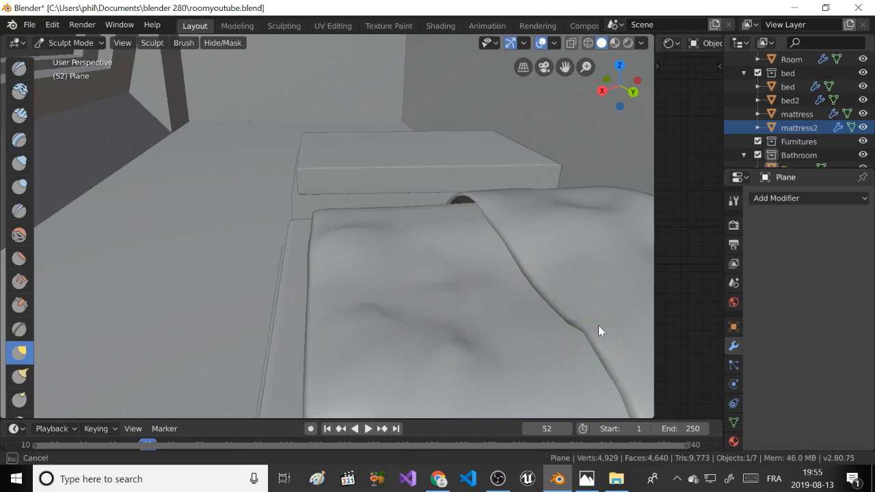
left_click_drag(544, 267, 550, 296)
Finish sculpting the cover and return it to Object Mode.
scroll(316, 267, "down", 3)
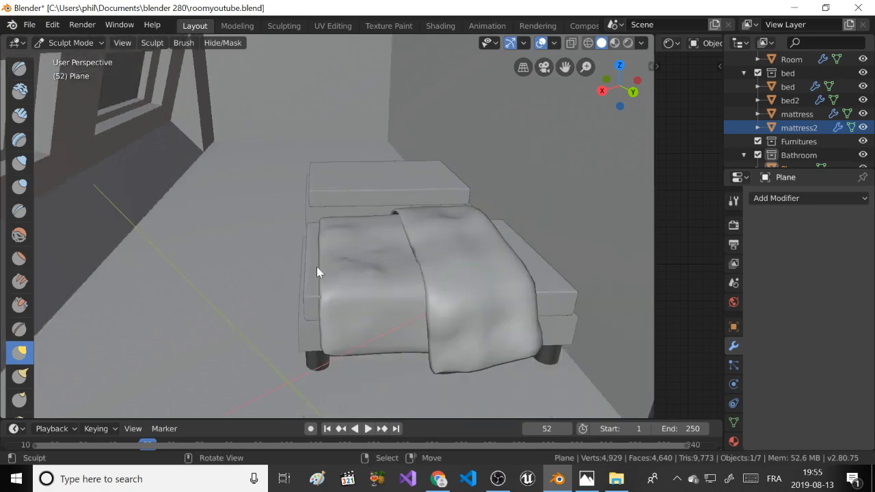
scroll(366, 309, "up", 3)
scroll(362, 311, "down", 3)
key("z")
left_click(472, 231)
left_click(71, 43)
left_click(75, 59)
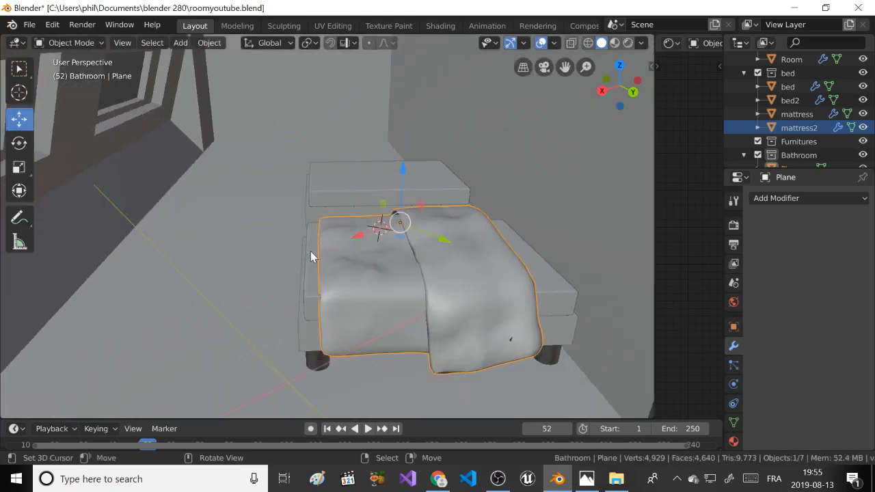
Create a new material for the cover, widen the shader editor and make room beside the material's nodes.
left_click(733, 442)
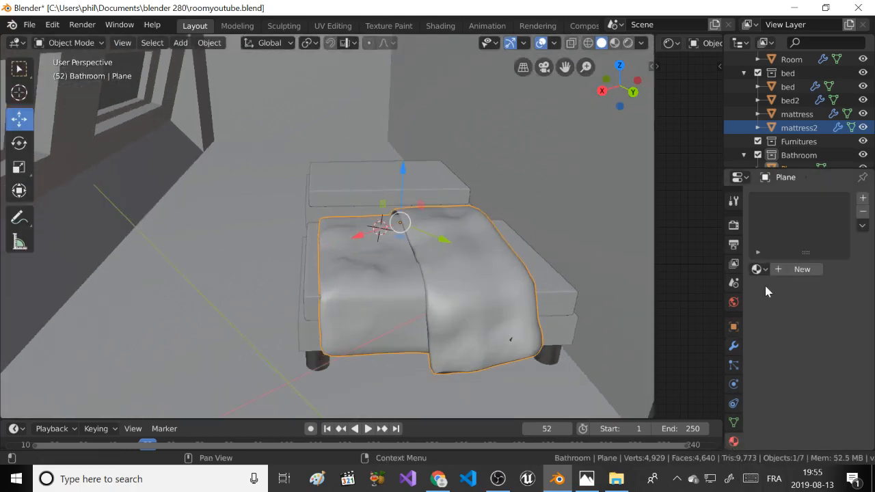
left_click(781, 267)
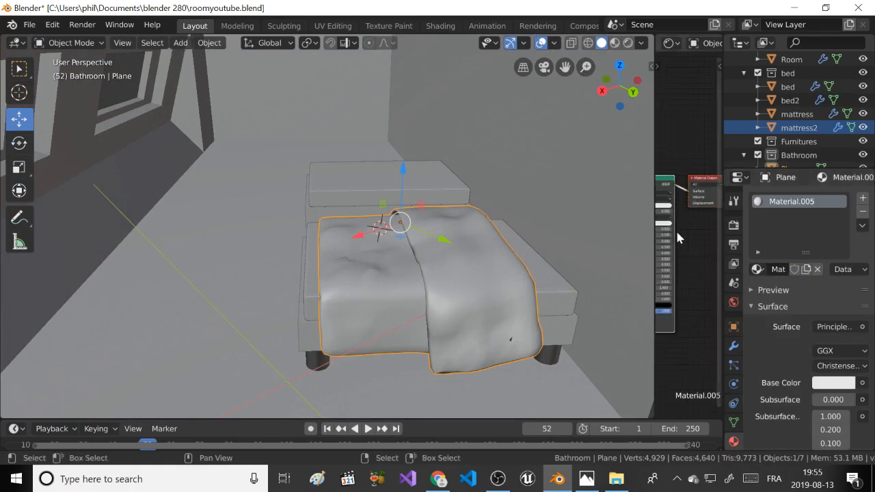
left_click_drag(653, 229, 369, 226)
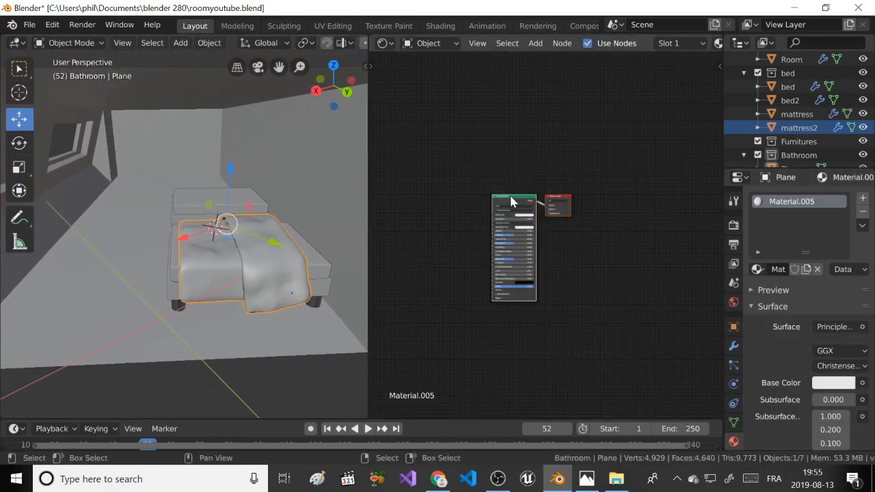
left_click_drag(510, 197, 576, 193)
Switch to File Explorer and browse the texture folders back to the room1 folder.
left_click(616, 478)
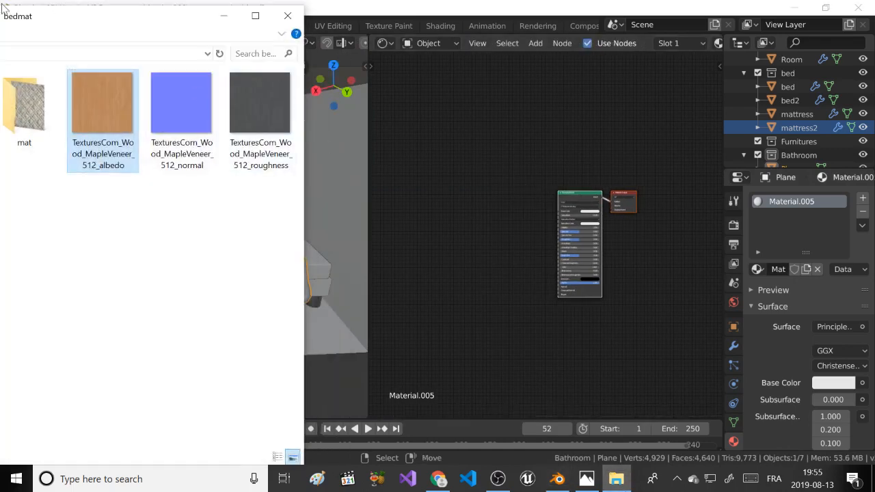
left_click_drag(59, 19, 234, 37)
double_click(119, 124)
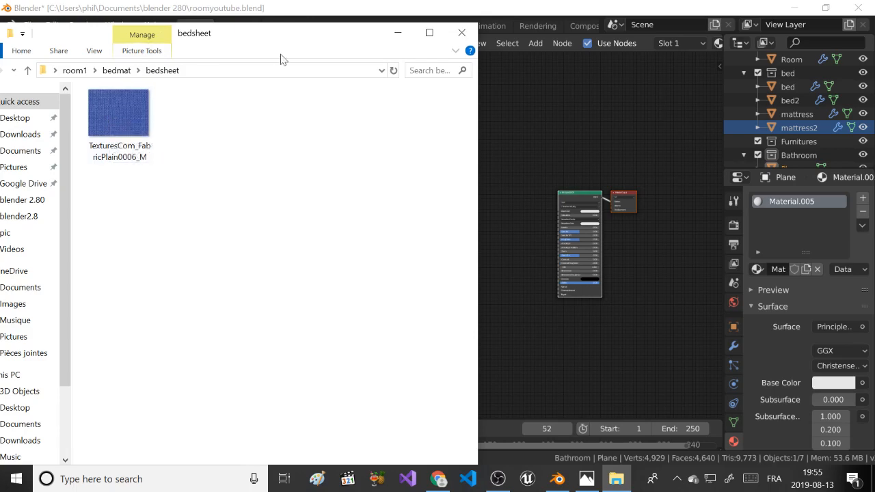
left_click_drag(251, 34, 376, 35)
left_click(102, 72)
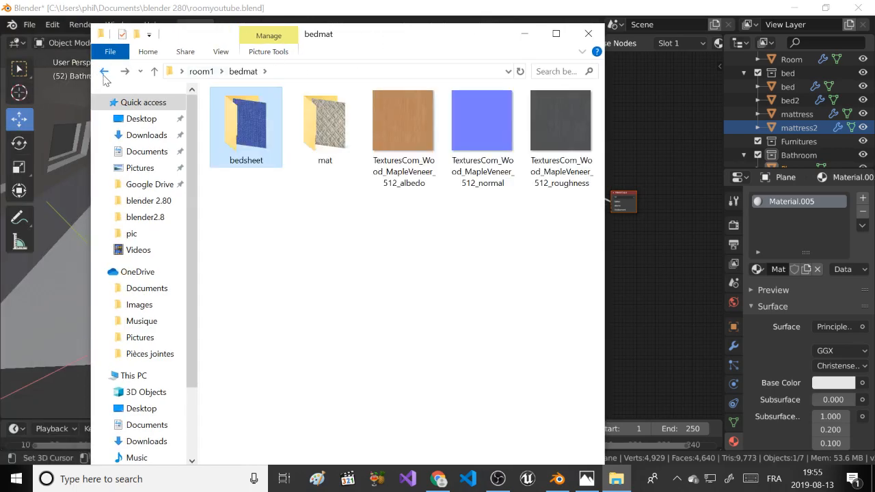
left_click(103, 71)
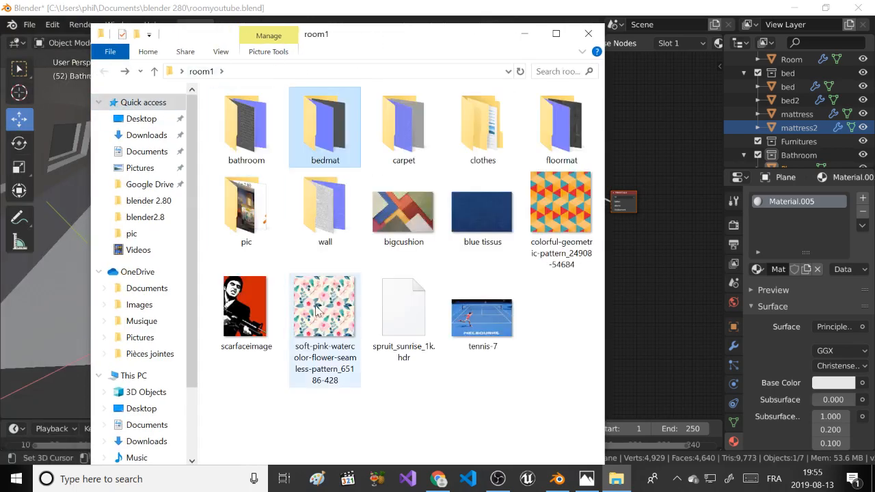
Bring the soft-pink-watercolor-flower-seamless-pattern image from room1 into the cover's material and place its texture node beside the Principled BSDF.
left_click_drag(380, 46, 227, 48)
left_click_drag(172, 307, 485, 197)
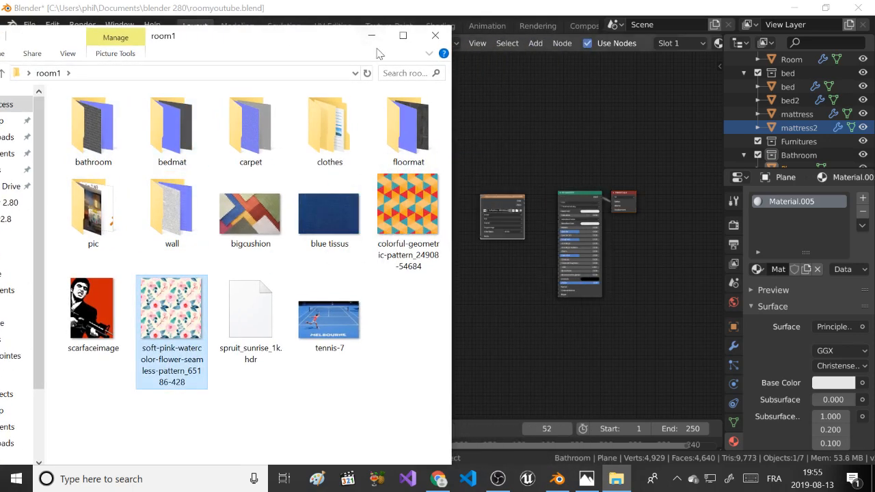
left_click(371, 35)
key("Home")
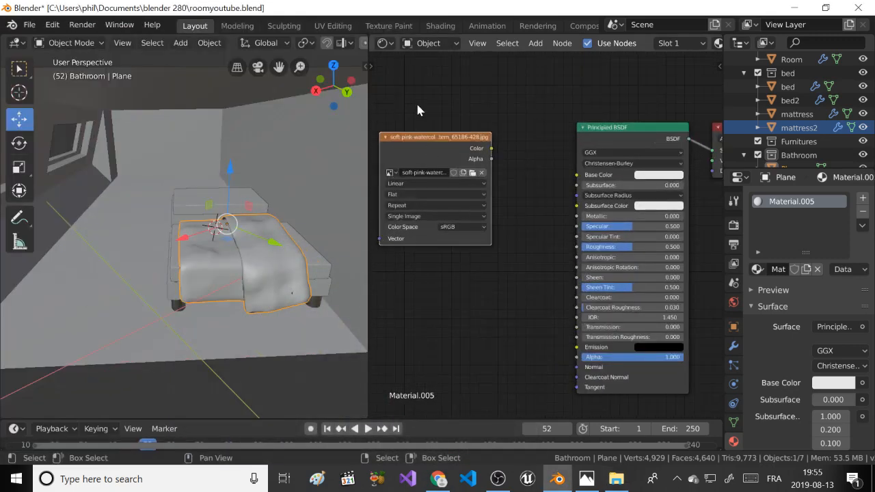
middle_click_drag(417, 110, 449, 122)
left_click_drag(452, 157, 441, 112)
Launch GIMP 2 and open the soft-pink-watercolor-flower-seamless-pattern image from the room1 folder in it.
left_click(605, 480)
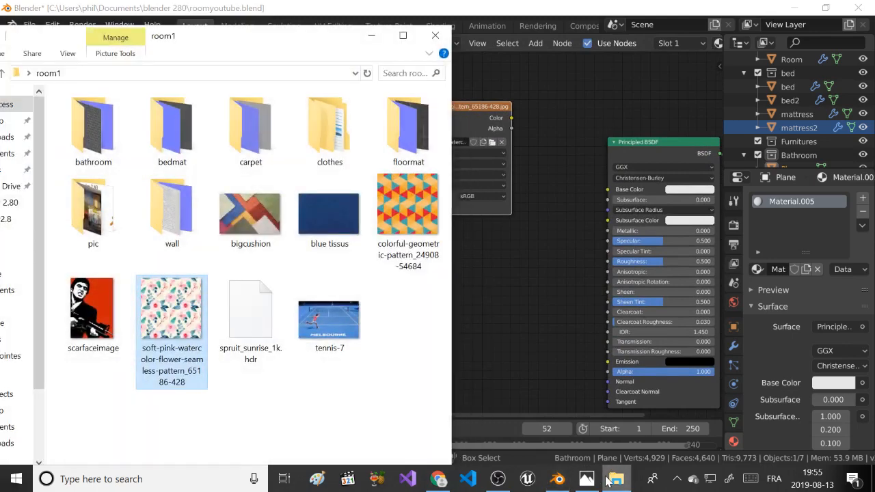
left_click(622, 478)
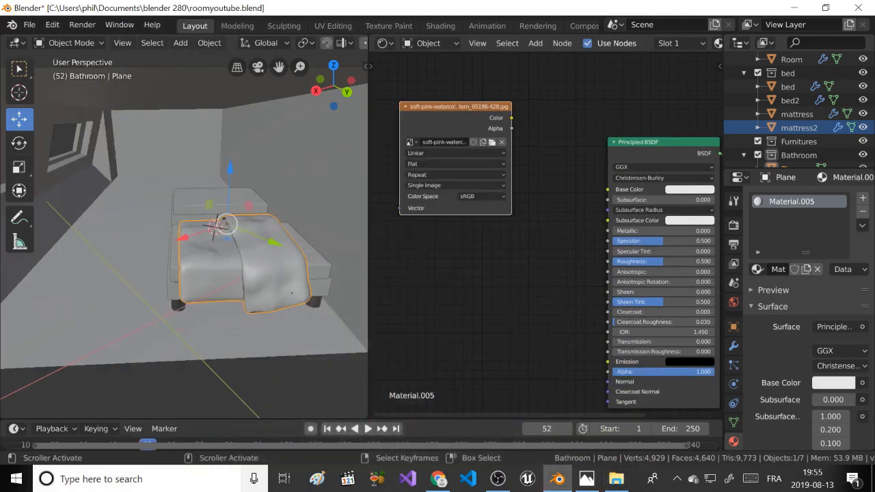
left_click(116, 479)
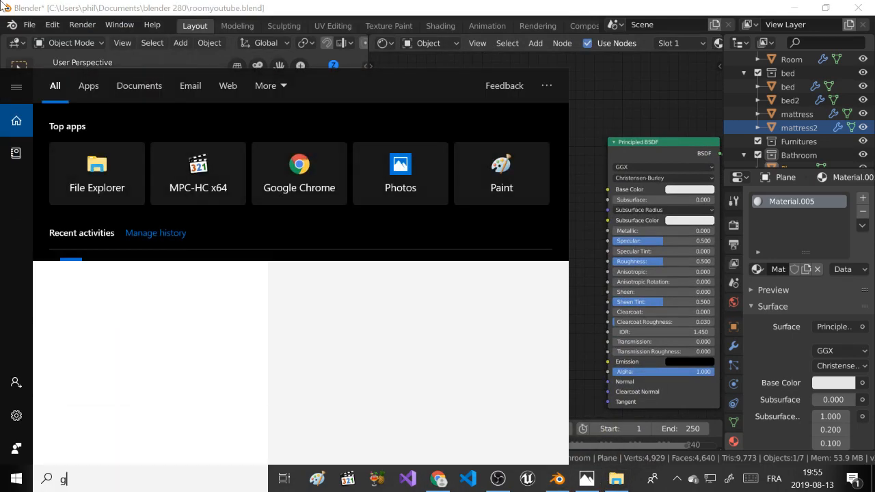
type("gimp")
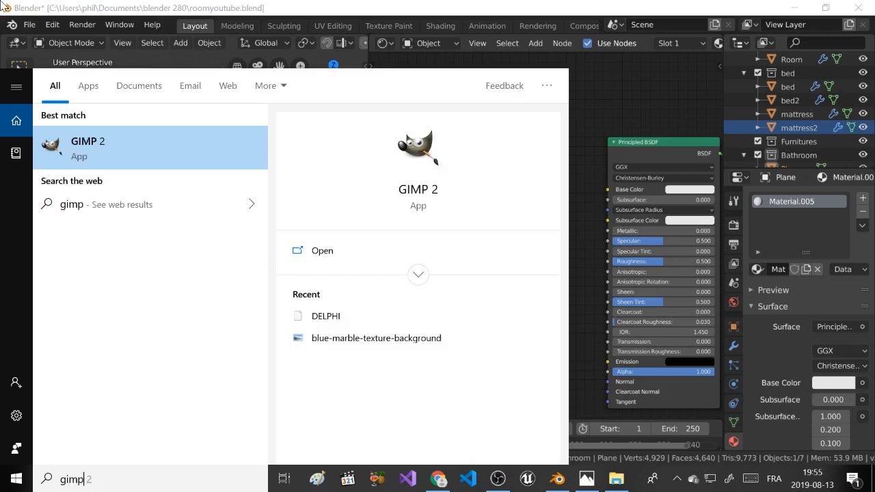
left_click(103, 142)
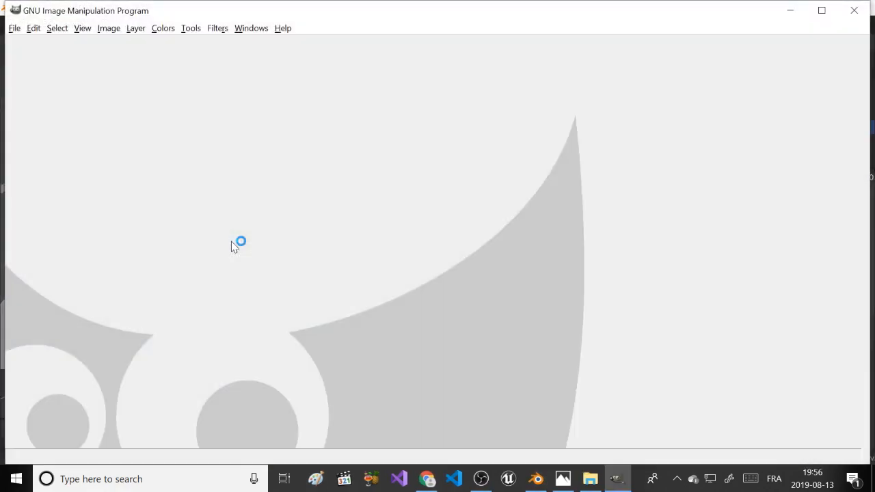
left_click(591, 478)
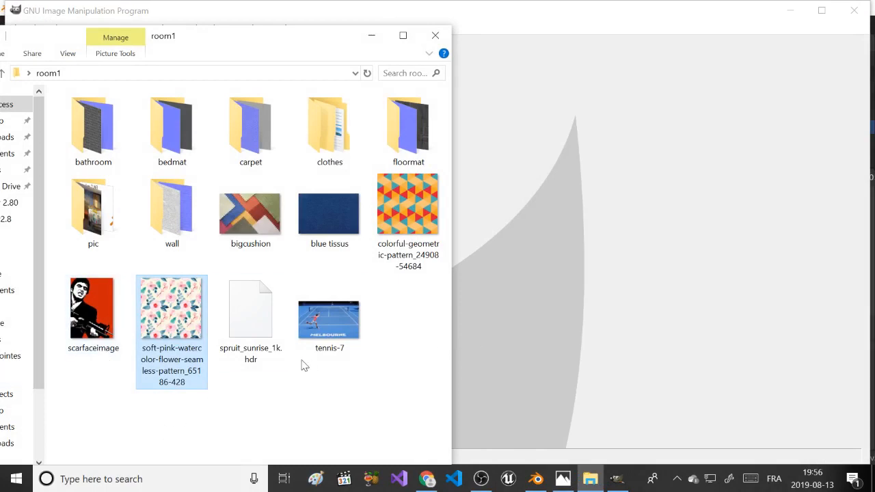
left_click_drag(603, 259, 603, 260)
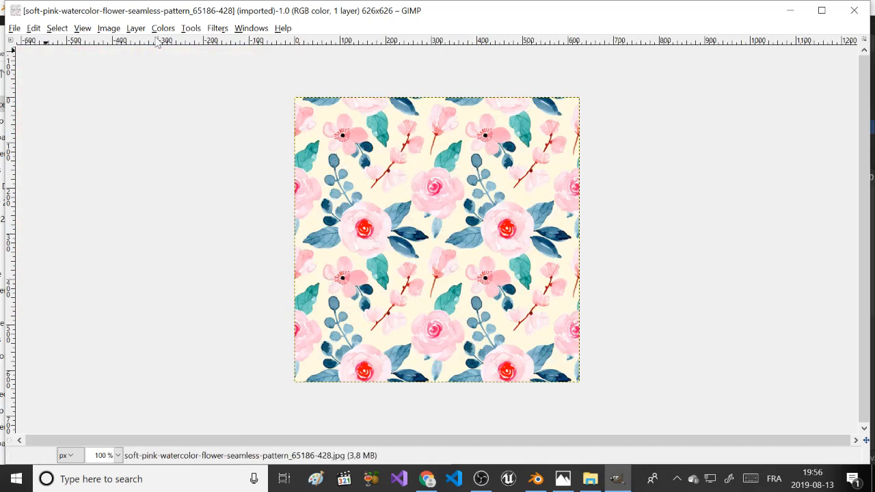
Generate displacement, occlusion, normal and specular maps from the flower pattern with the InsaneBump filter, then close the filter.
left_click(190, 28)
mouse_move(211, 33)
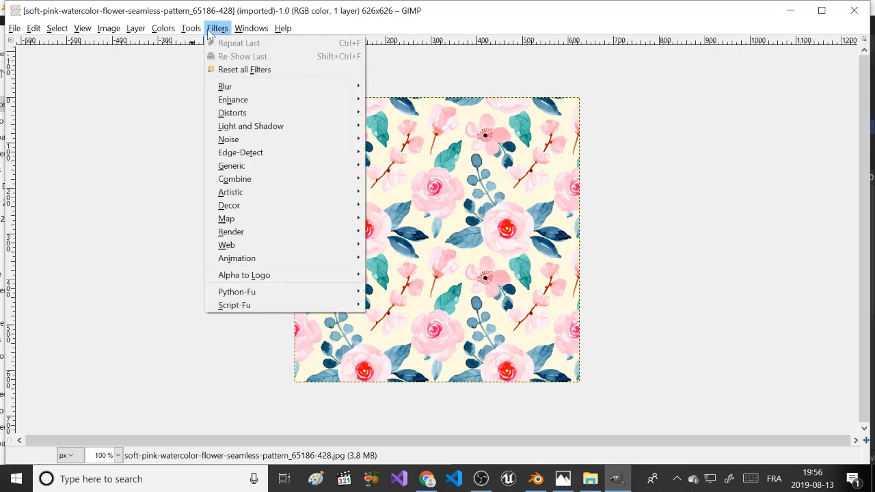
mouse_move(241, 143)
mouse_move(252, 266)
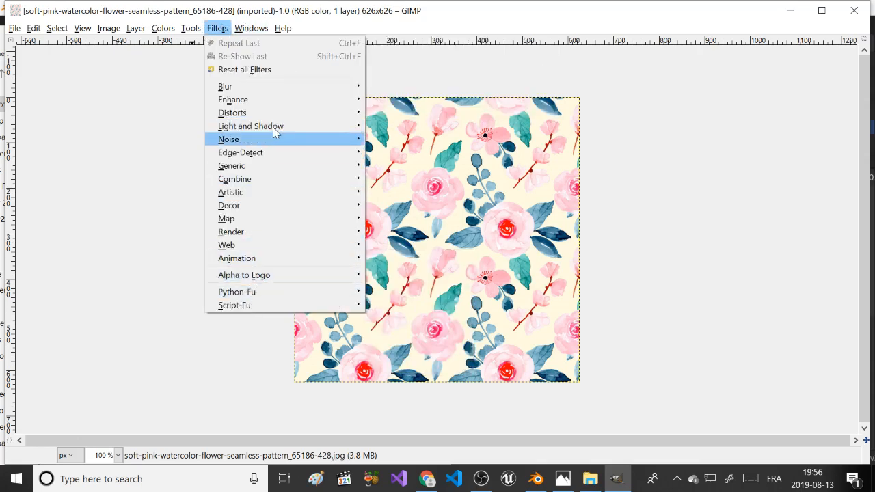
mouse_move(279, 114)
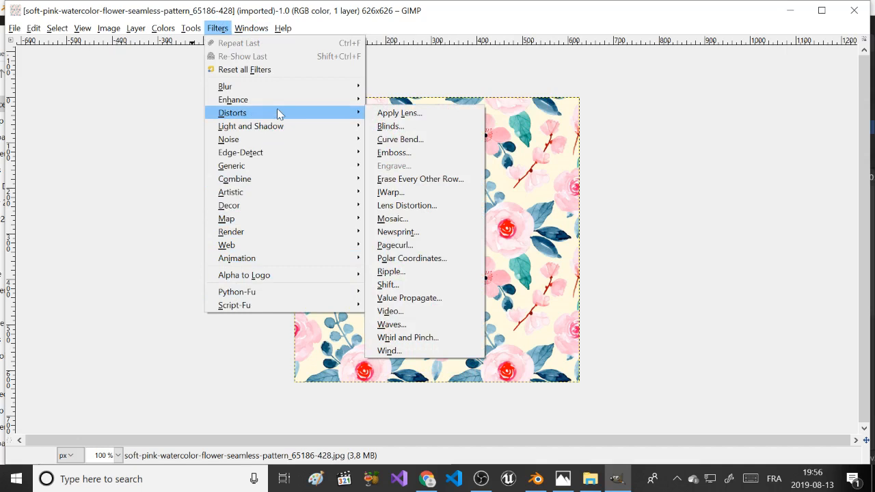
mouse_move(279, 133)
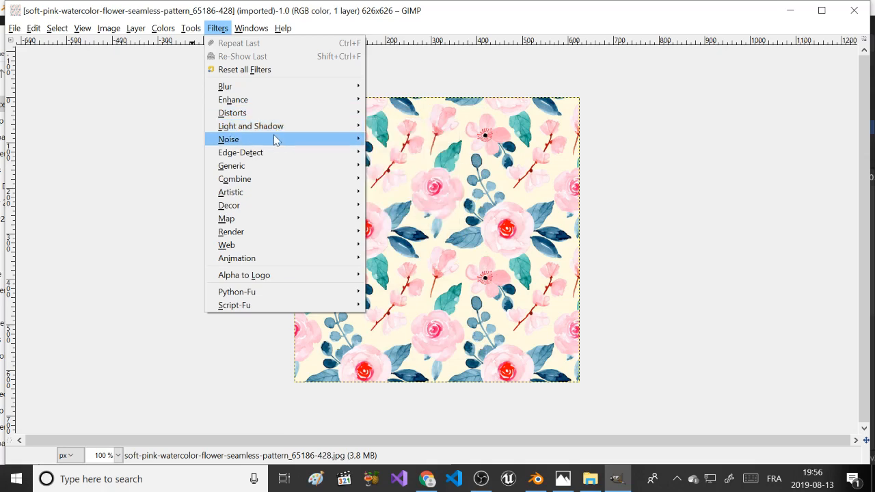
mouse_move(266, 170)
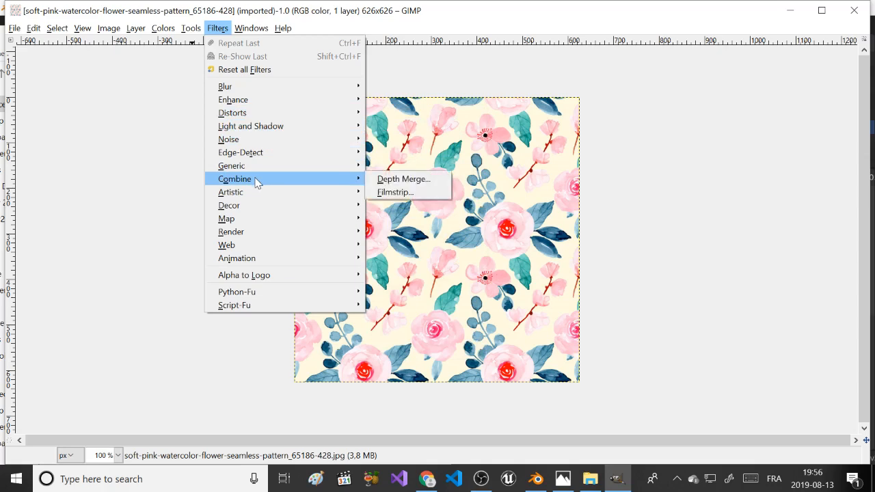
mouse_move(249, 197)
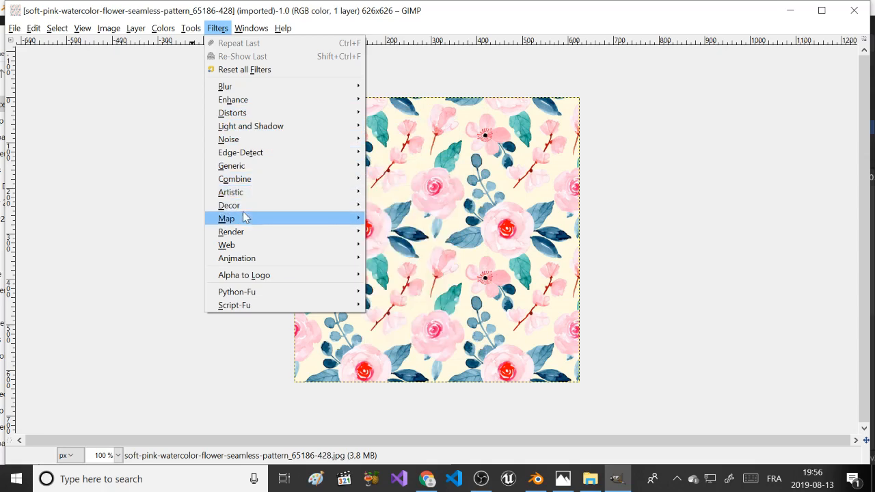
mouse_move(243, 223)
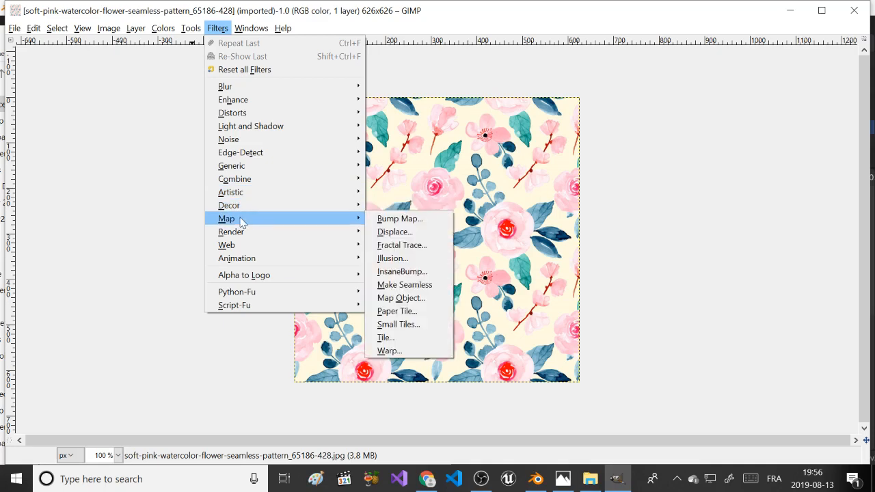
left_click(402, 271)
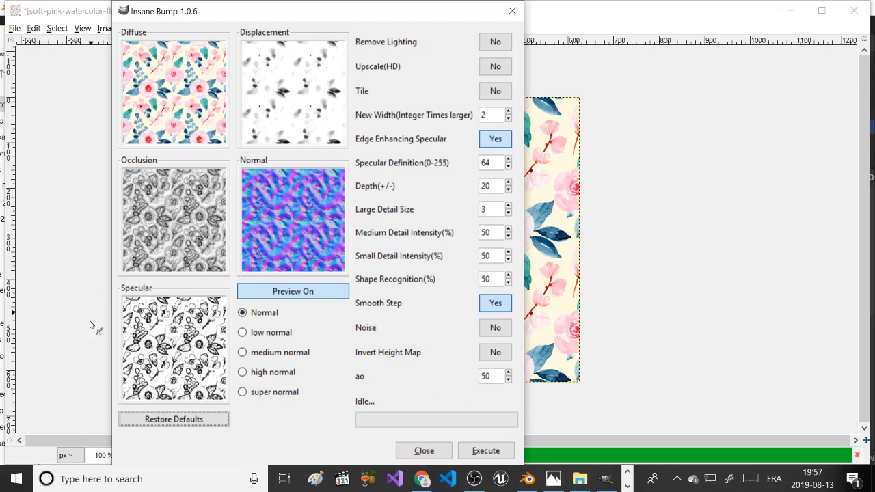
left_click(497, 457)
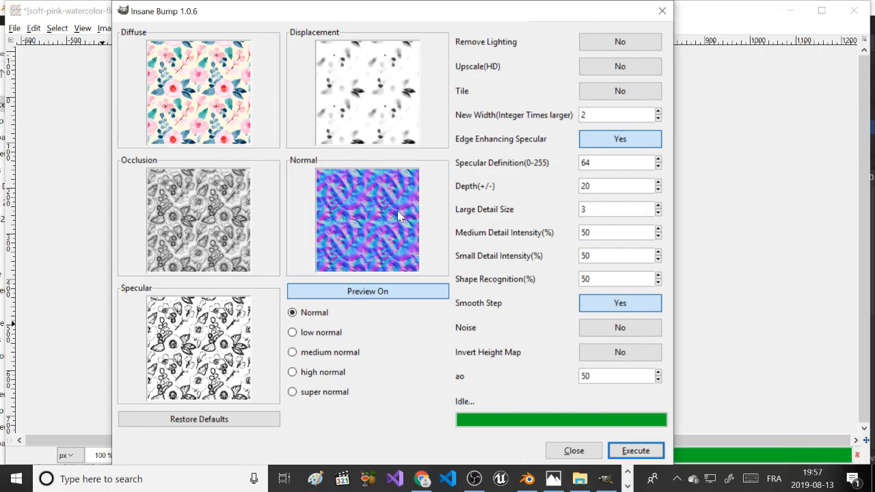
left_click(662, 11)
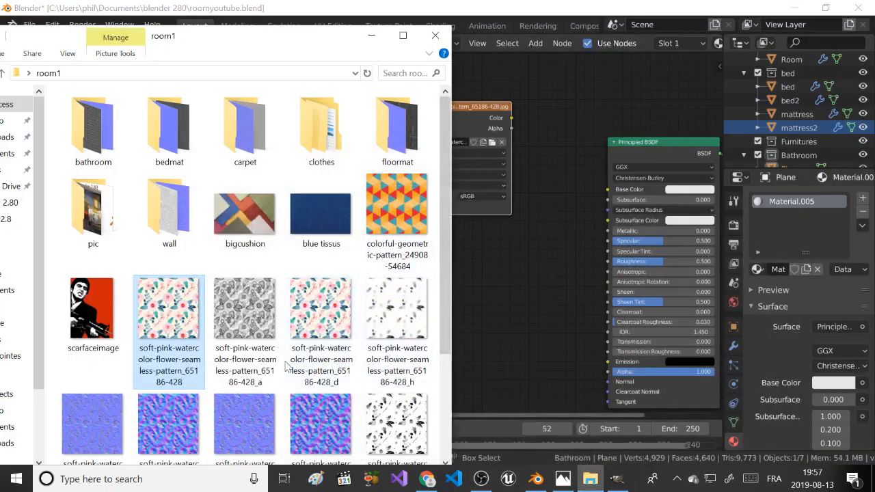
Bring the flower pattern's specular map, the image ending in _s, from room1 into the cover's material and close File Explorer.
scroll(283, 359, "down", 2)
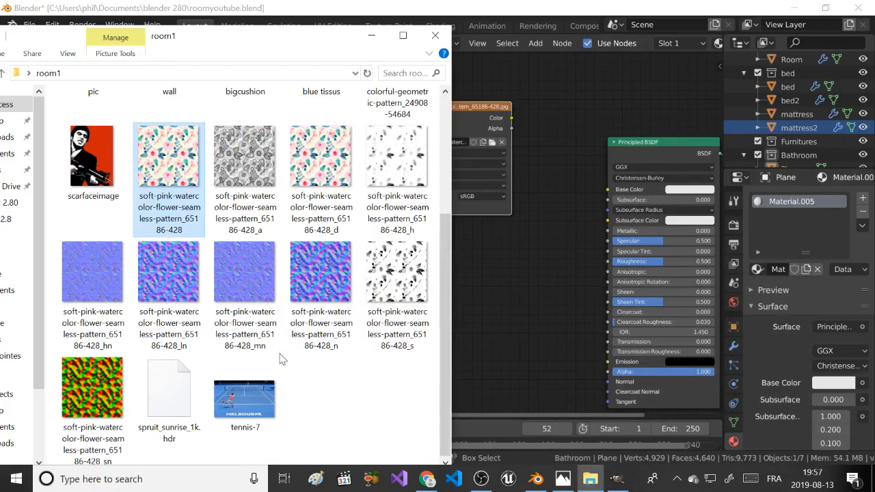
left_click(231, 213)
left_click(372, 214)
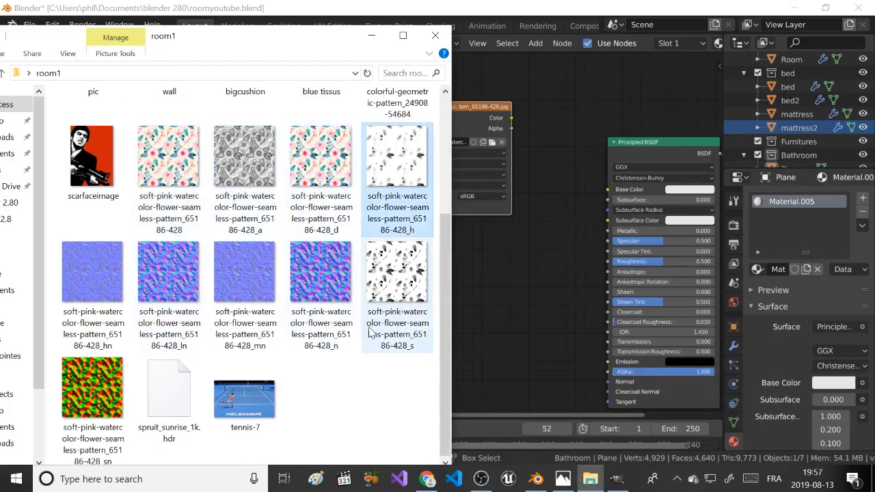
left_click(402, 247)
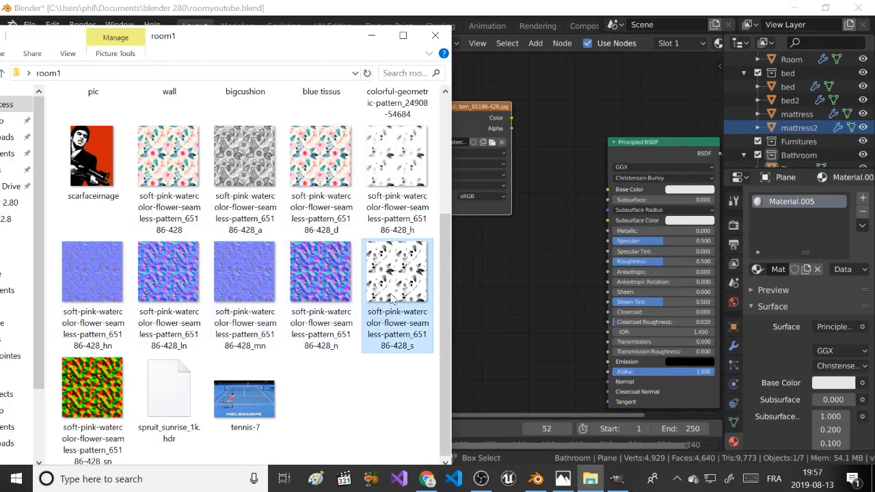
left_click_drag(393, 299, 475, 303)
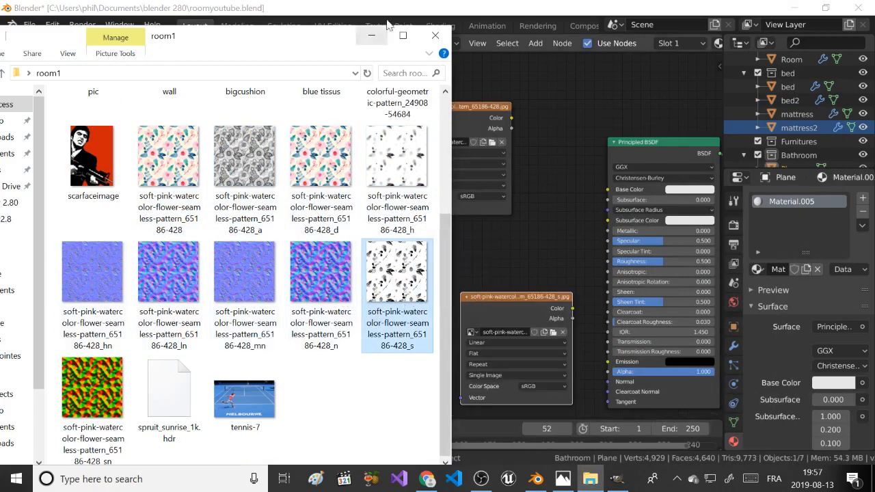
left_click(435, 36)
Link the flower pattern's Color to Base Color and the _s map's Color to Specular, arranging both texture nodes beside the Principled BSDF.
left_click_drag(443, 115, 422, 89)
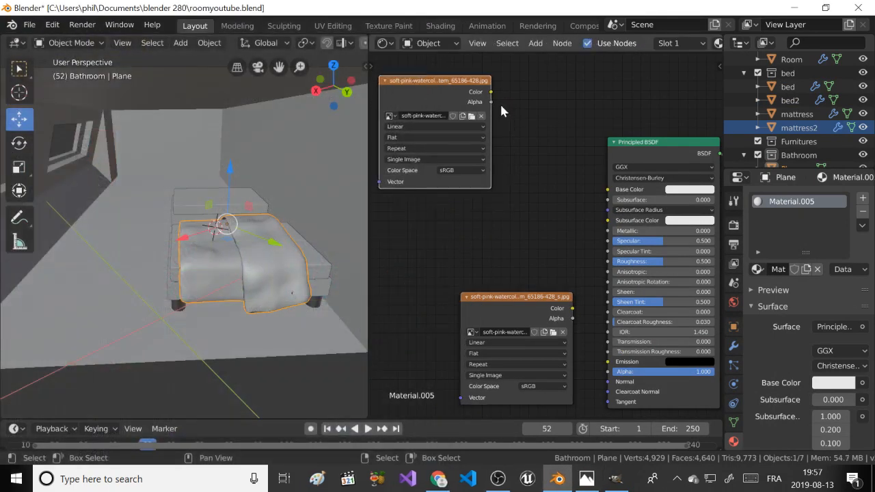
left_click_drag(490, 91, 608, 189)
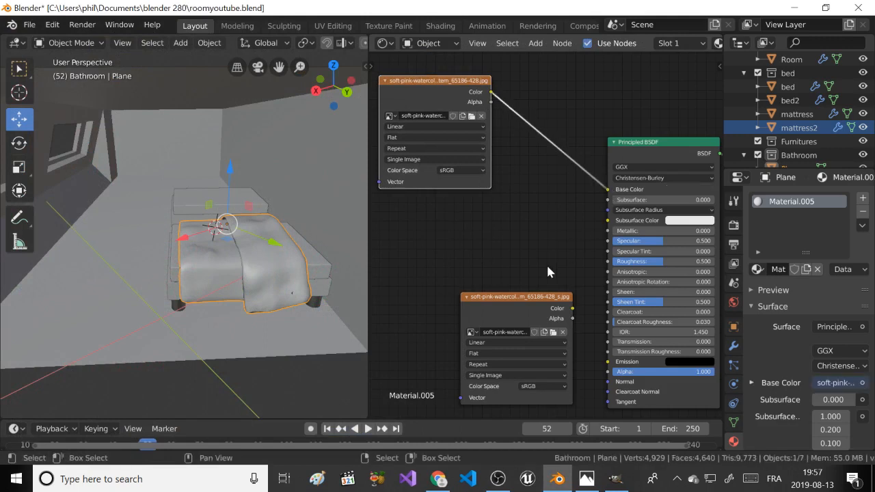
left_click_drag(537, 302, 411, 205)
left_click_drag(485, 229, 610, 243)
scroll(552, 214, "down", 3)
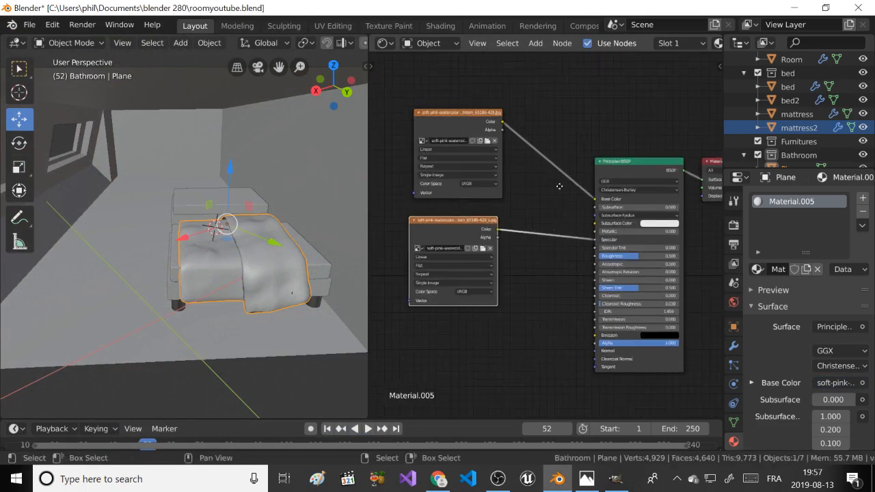
middle_click_drag(558, 187, 605, 137)
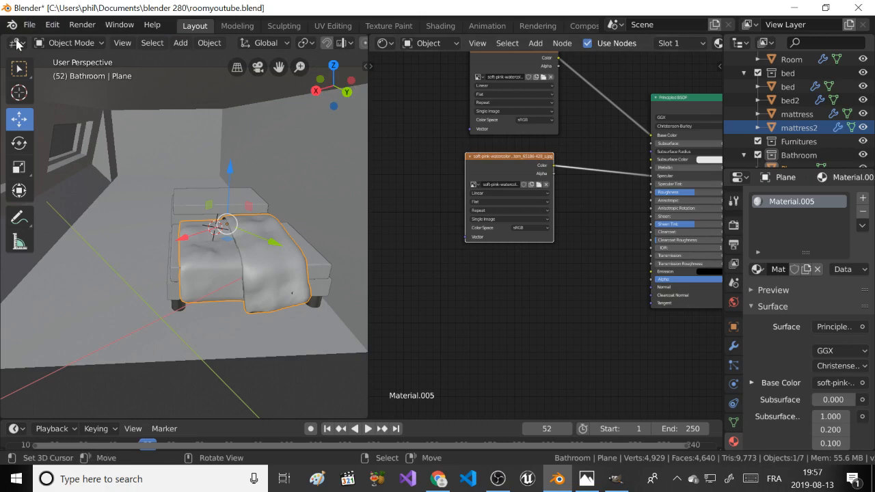
left_click(57, 43)
left_click_drag(477, 166, 440, 169)
scroll(569, 257, "down", 2)
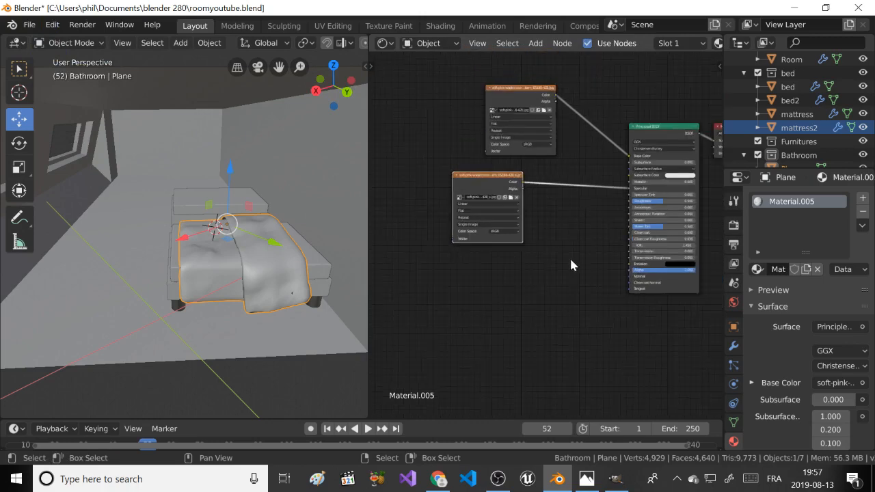
Preview the textured bed cover in Rendered shading, then return to a solid close-up of its folded part.
scroll(260, 271, "up", 3)
key("z")
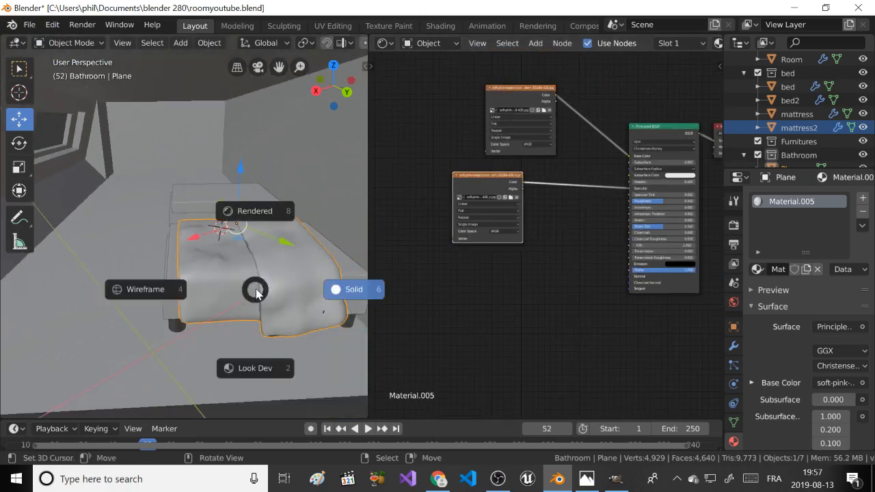
left_click(249, 256)
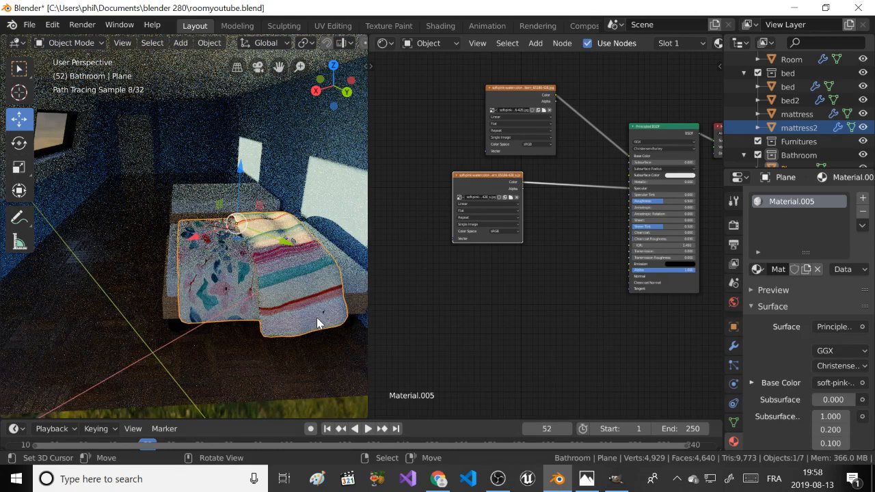
key("KP_0")
key("KP_0")
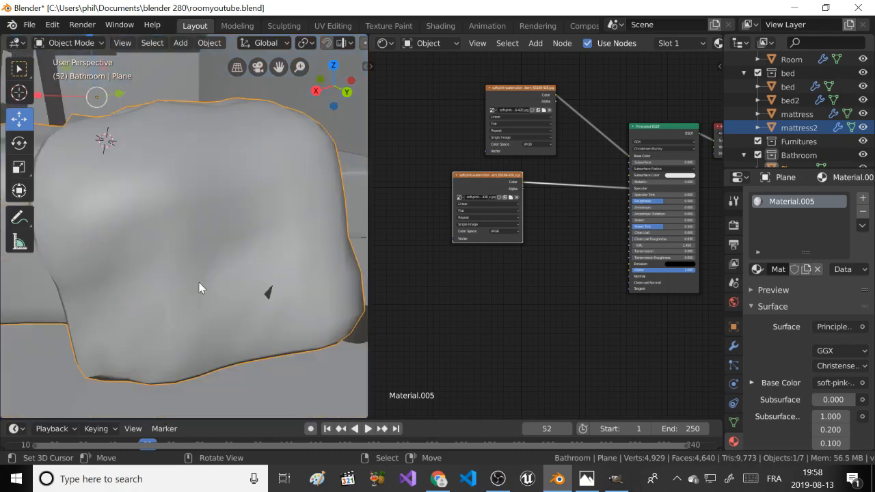
Smooth out the dark spot on the cover's folded part in Sculpt Mode with the Smooth brush, then return to Object Mode.
left_click(65, 42)
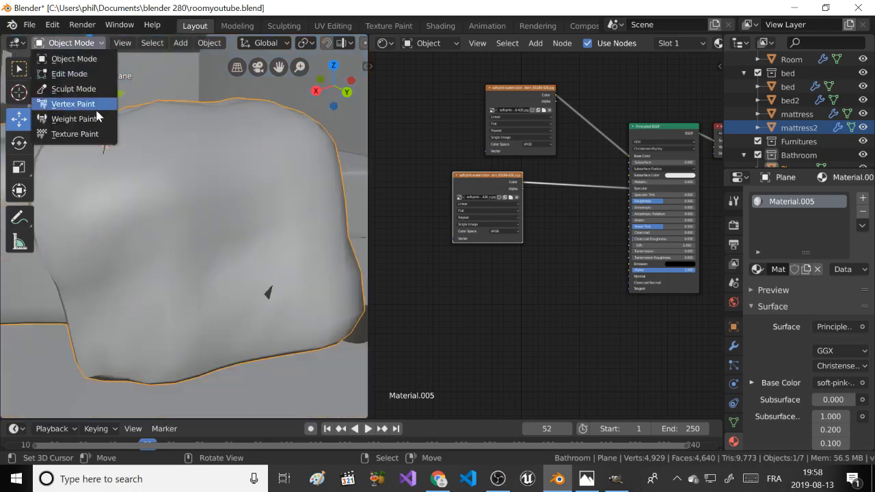
left_click(96, 86)
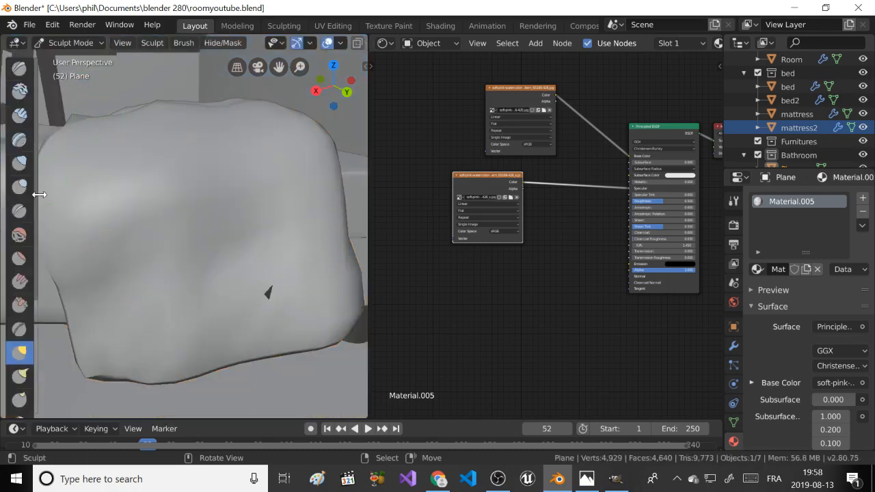
left_click(19, 166)
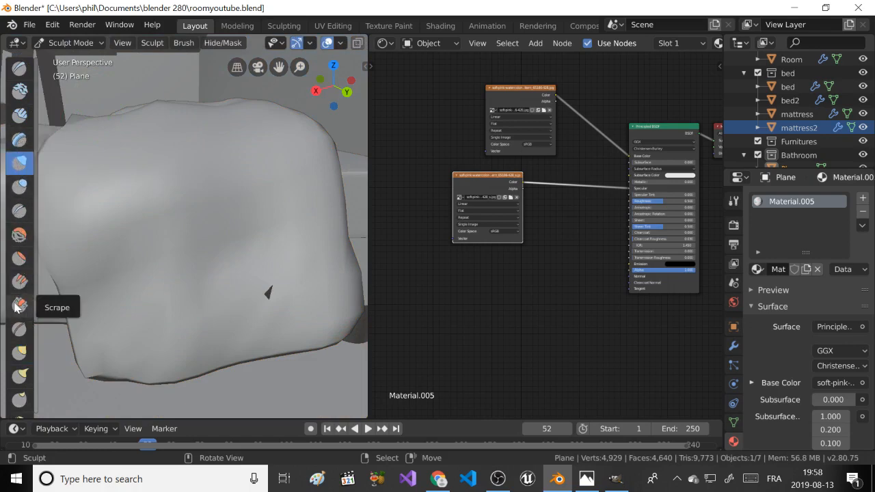
left_click(19, 234)
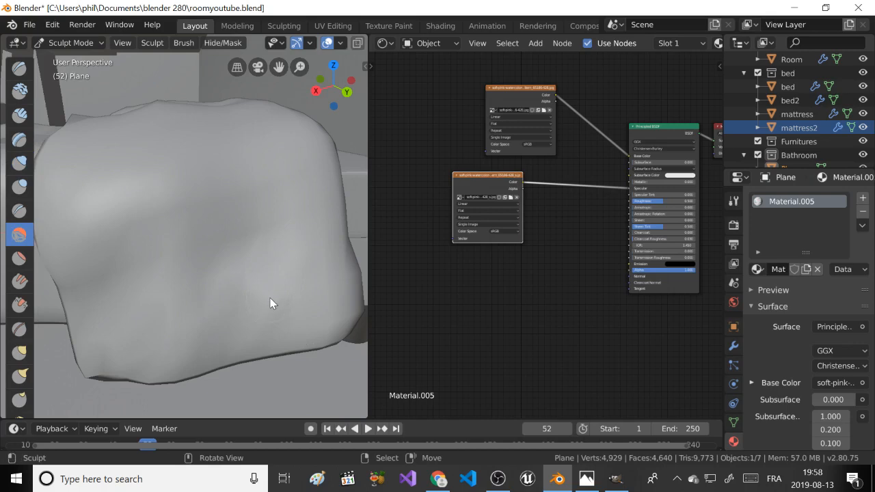
scroll(262, 279, "down", 5)
mouse_move(262, 279)
middle_mouse_down()
mouse_move(308, 273)
mouse_move(273, 273)
middle_mouse_up()
left_click(65, 43)
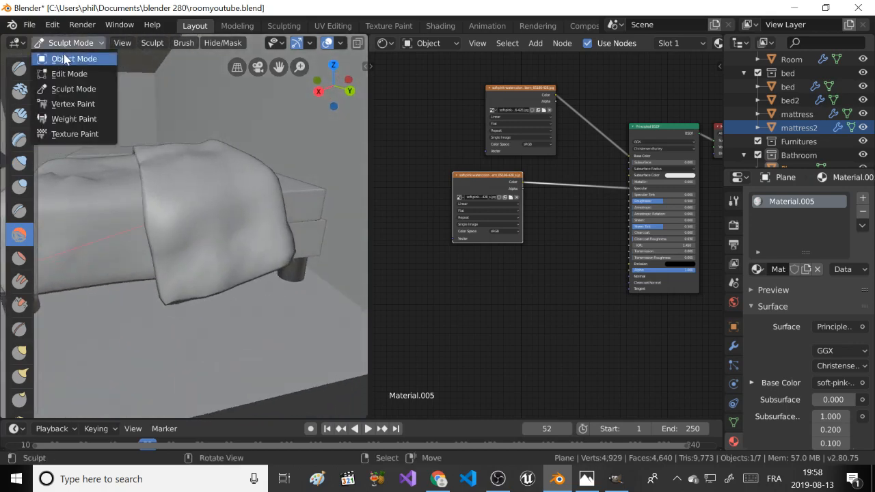
left_click(68, 59)
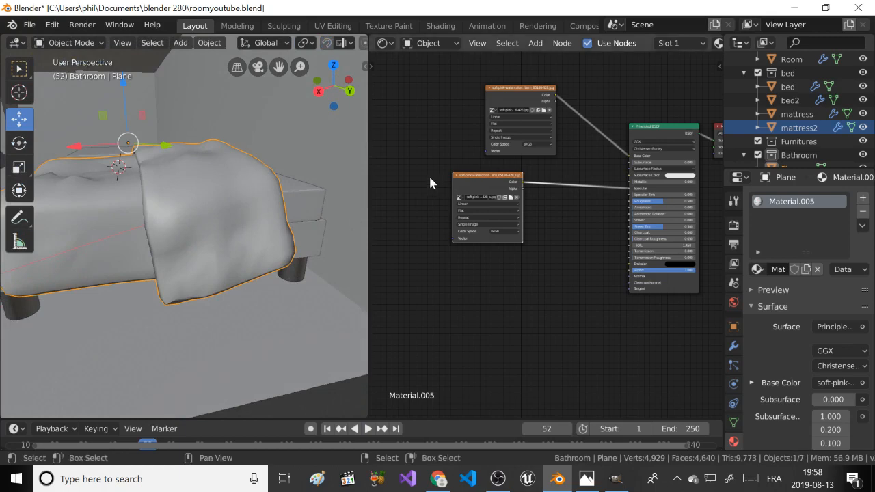
Add a Texture Coordinate node to the cover's material and place it ahead of the two image textures.
scroll(410, 167, "down", 1)
key("shift+a")
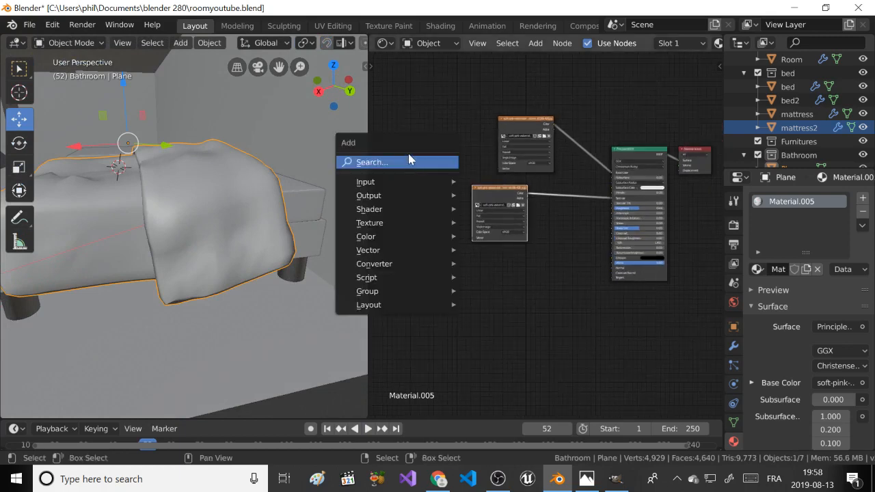
left_click(408, 158)
type("textu")
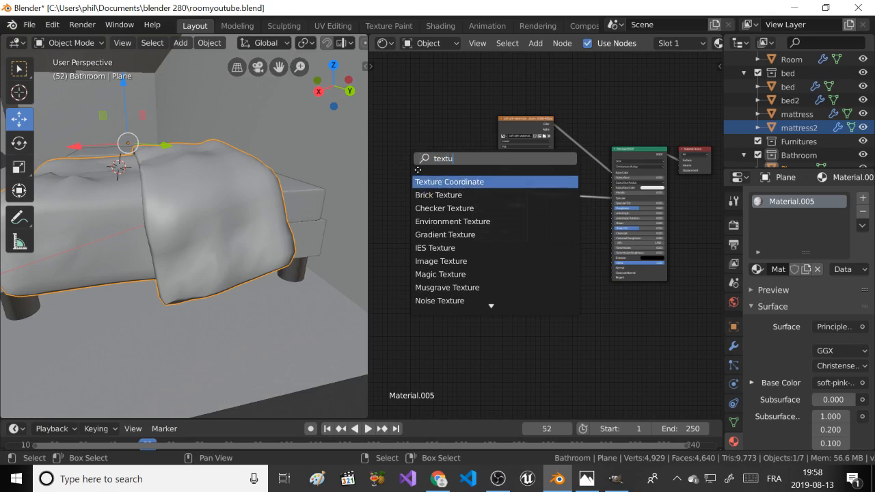
key("Return")
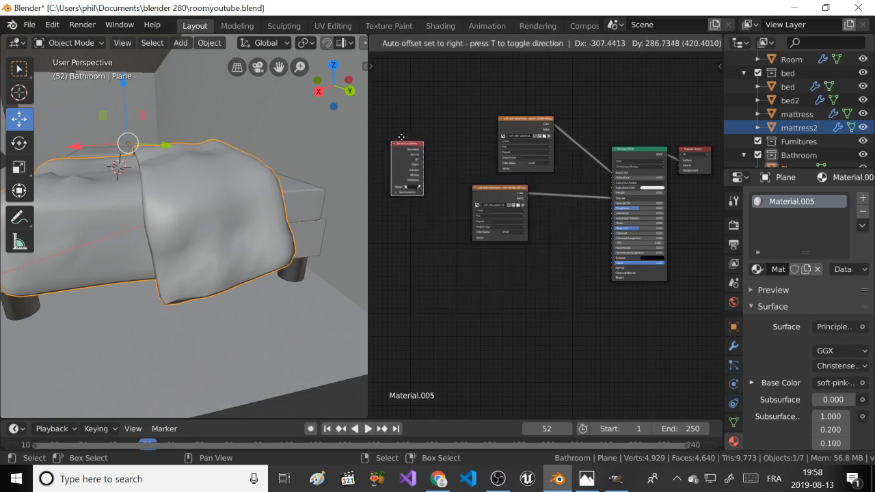
left_click(410, 146)
scroll(410, 140, "up", 1)
middle_click_drag(396, 129, 426, 159)
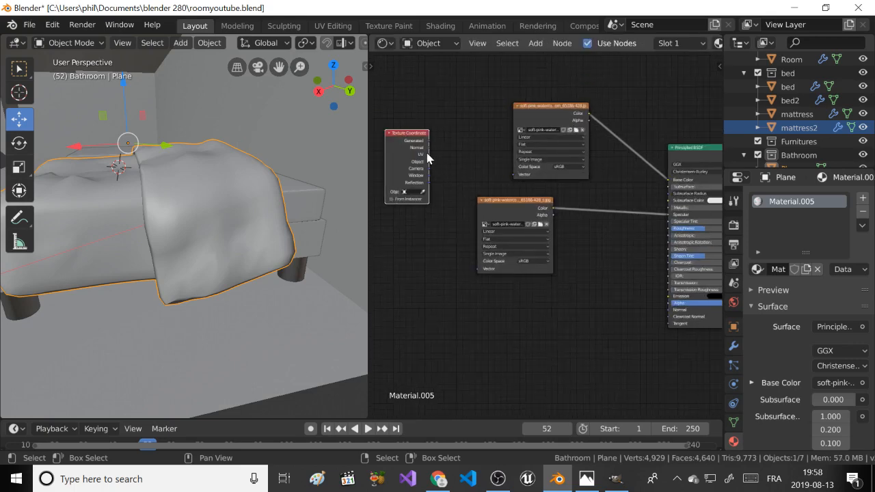
Connect the Texture Coordinate node's UV output to the Vector inputs of both image textures.
left_click_drag(427, 154, 519, 176)
left_click_drag(427, 154, 515, 174)
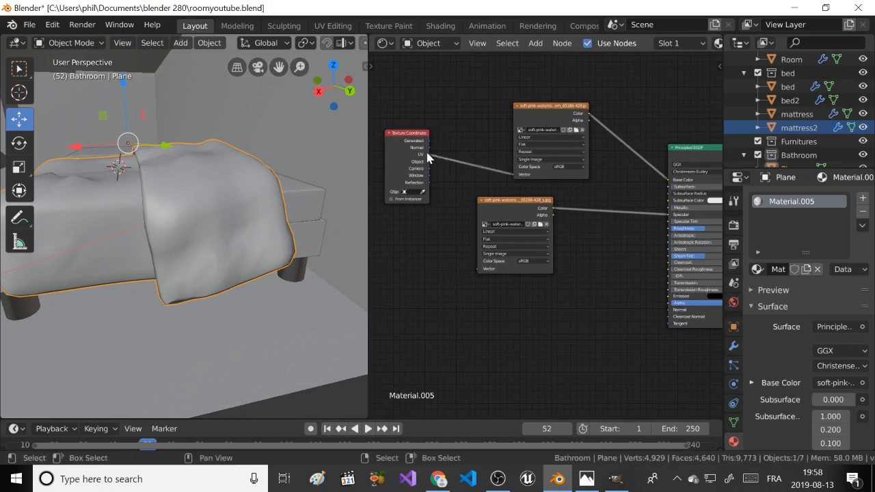
left_click_drag(429, 154, 477, 268)
middle_click_drag(410, 188, 512, 198)
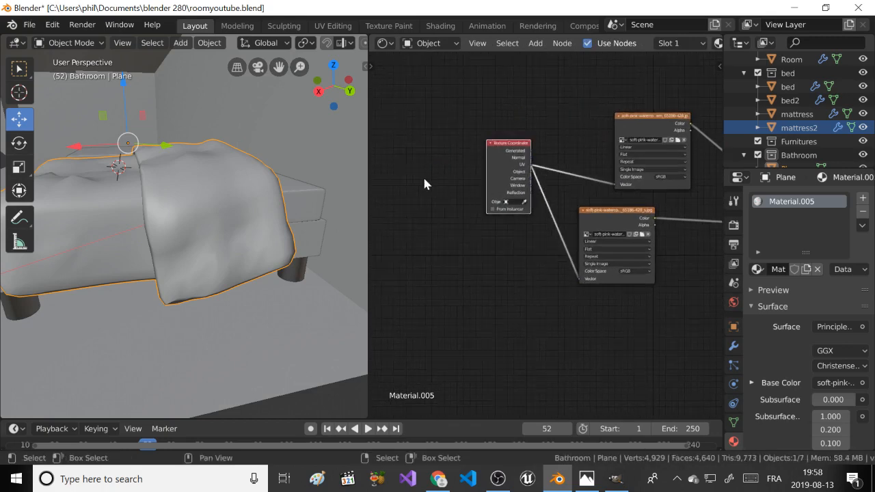
Move the Texture Coordinate node farther from the textures and insert a Mapping node between it and the flower colour texture.
key("shift+a")
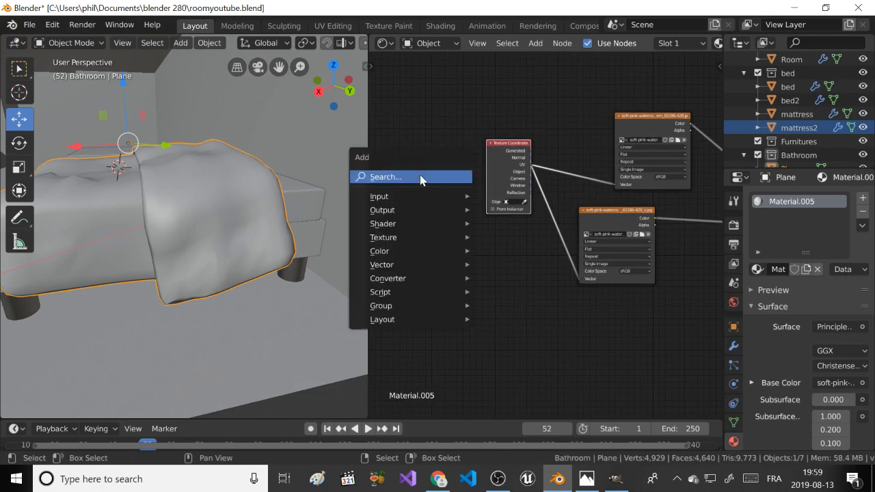
key("Escape")
key("g")
left_click(383, 138)
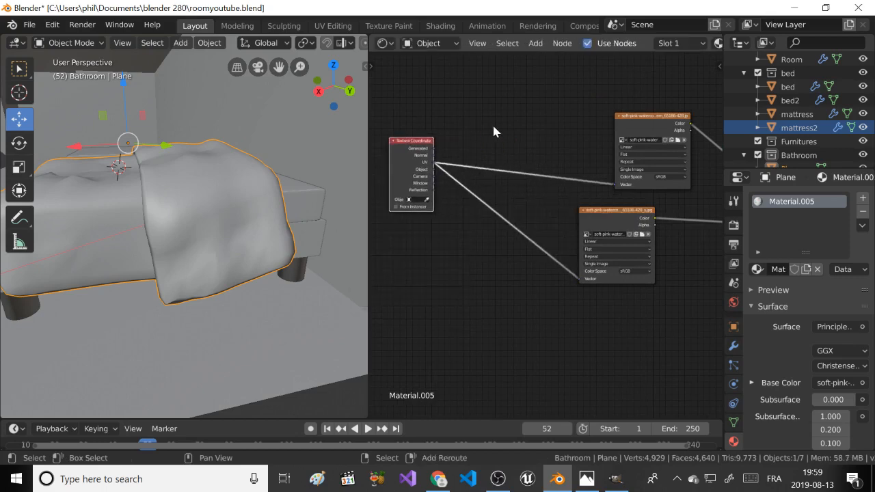
key("shift+a")
left_click(489, 123)
type("ma")
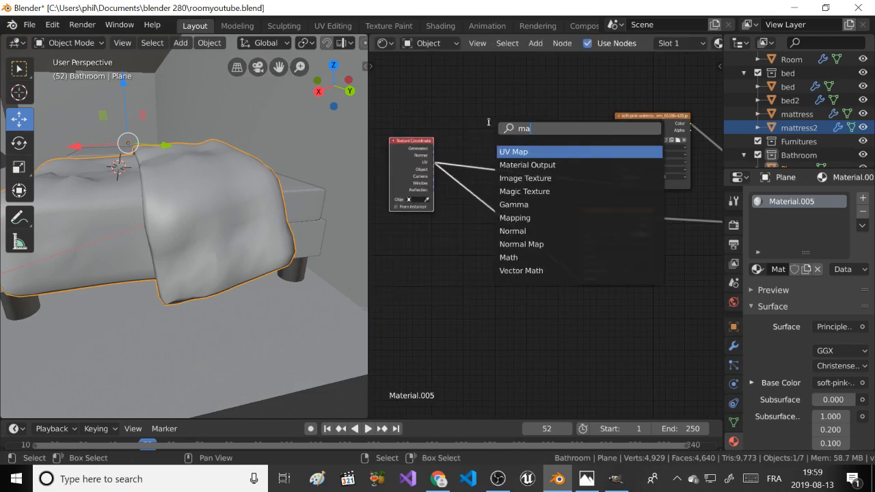
type("pp")
left_click(502, 151)
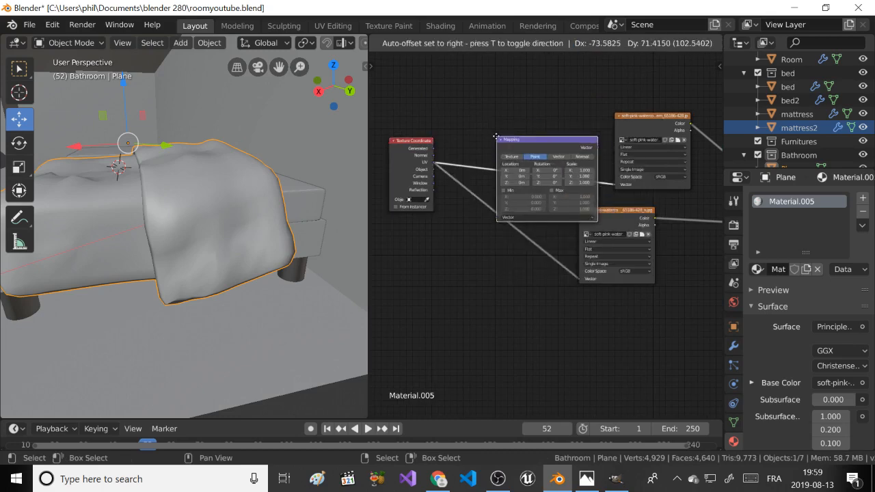
left_click(476, 125)
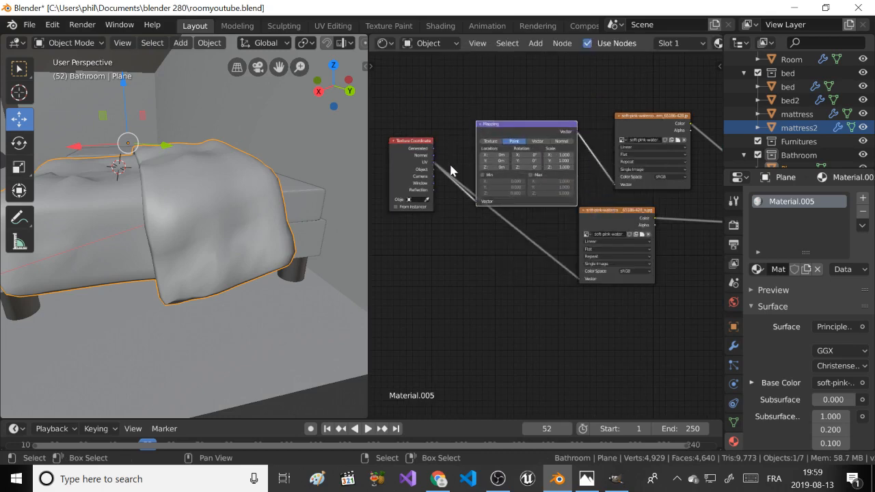
key("g")
left_click(476, 148)
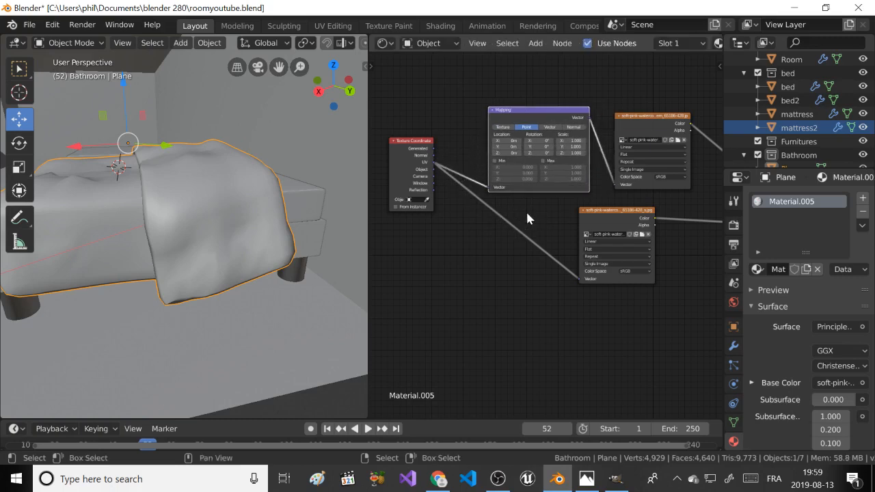
Cut the direct UV link to the _s texture, space out the nodes, and feed that texture's Vector input from the Mapping node.
right_click_drag(526, 209, 502, 237, "ctrl")
left_click_drag(431, 160, 402, 158)
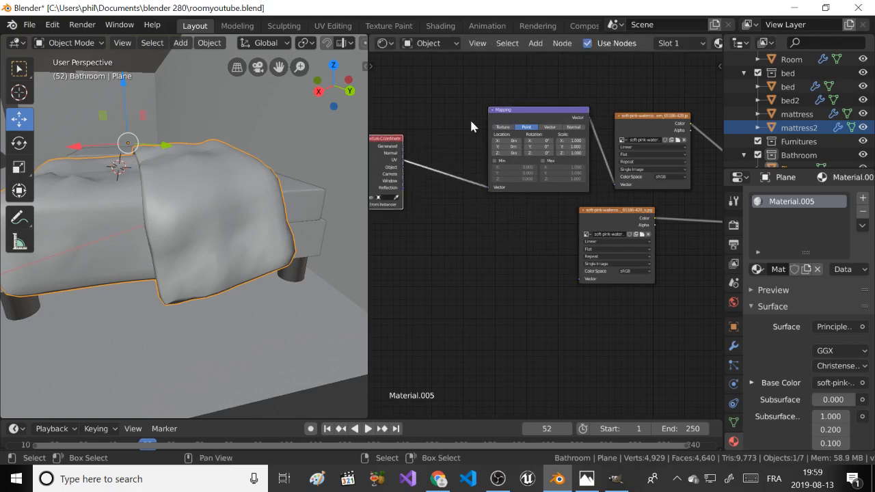
left_click_drag(505, 109, 454, 112)
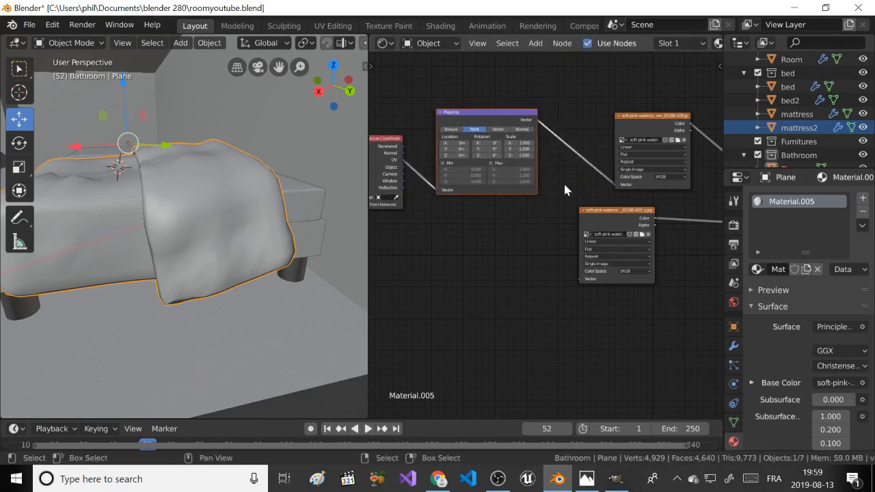
left_click(591, 211)
left_click_drag(617, 211, 646, 207)
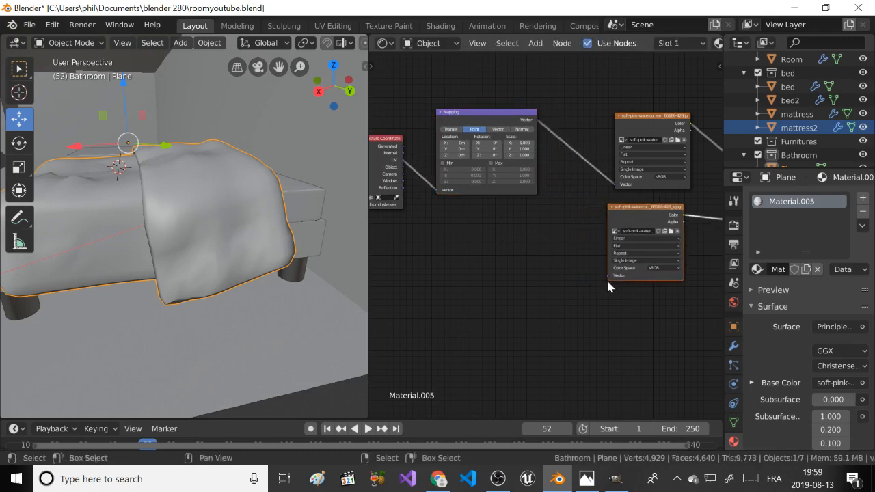
left_click_drag(608, 275, 537, 121)
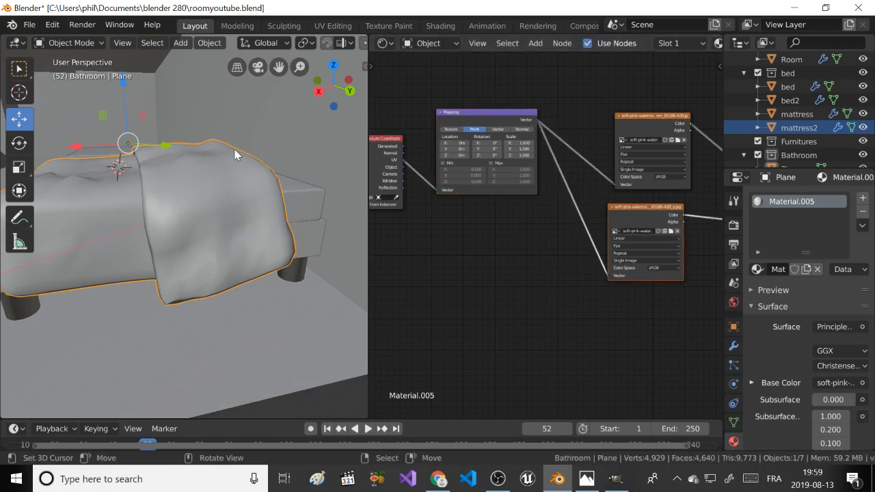
scroll(178, 161, "down", 2)
scroll(178, 161, "up", 6)
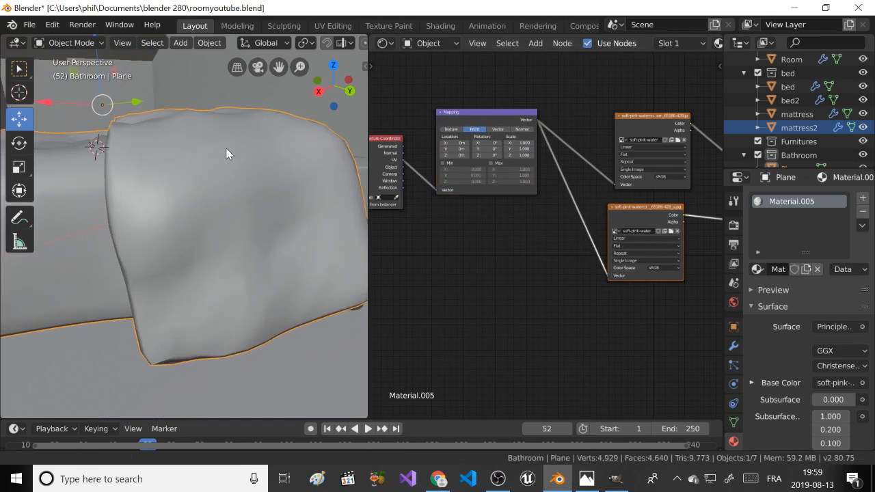
Preview the textured cover on the whole bed in Rendered shading, and switch the viewport to Look Dev shading.
scroll(226, 153, "down", 7)
middle_click_drag(184, 174, 253, 188)
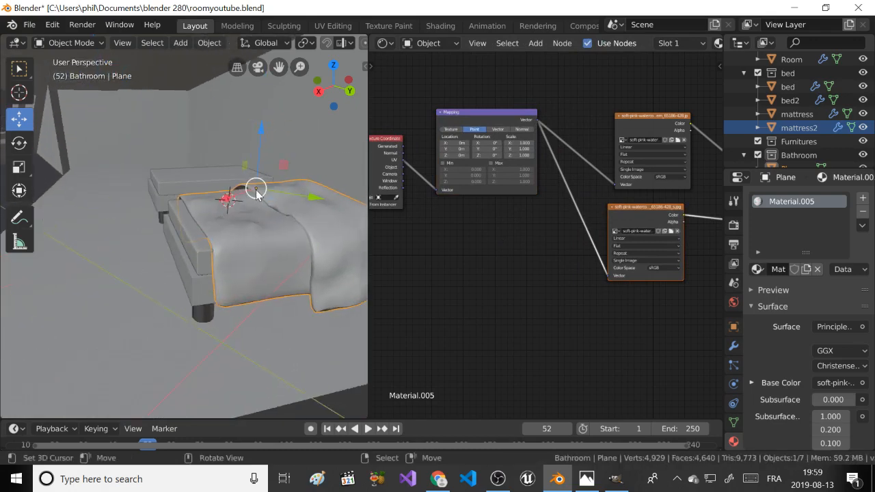
key("z")
left_click(239, 108)
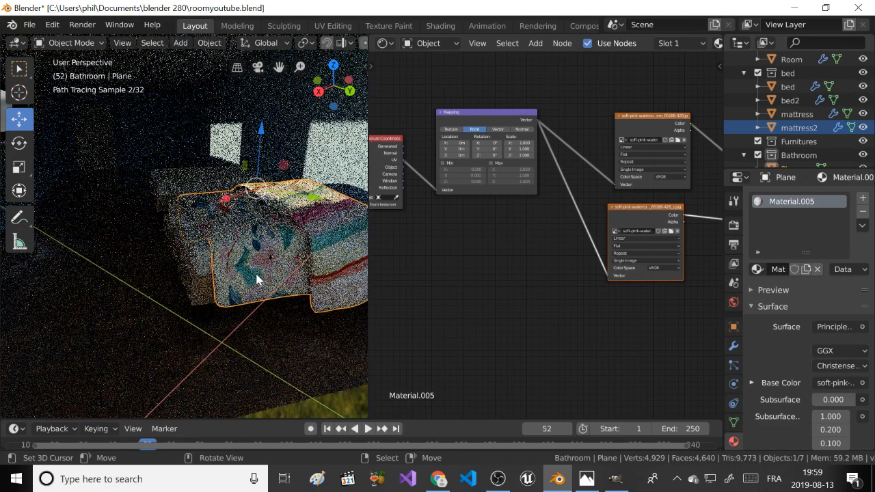
key("z")
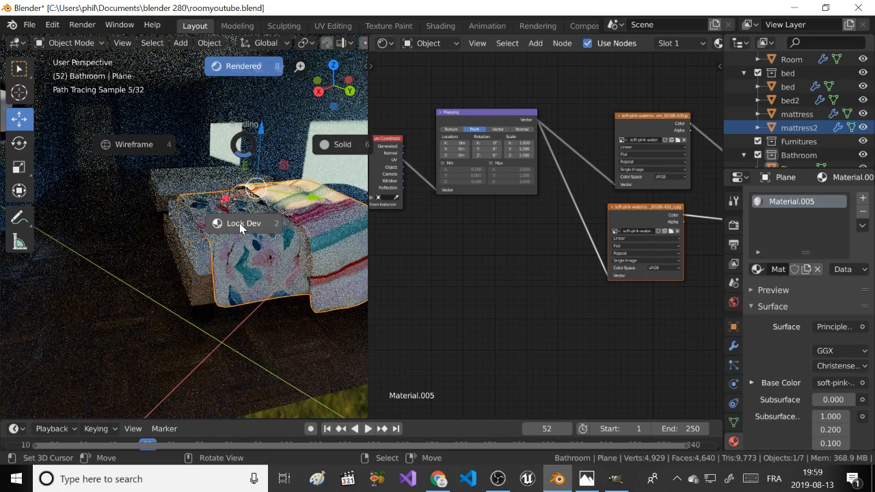
left_click(207, 273)
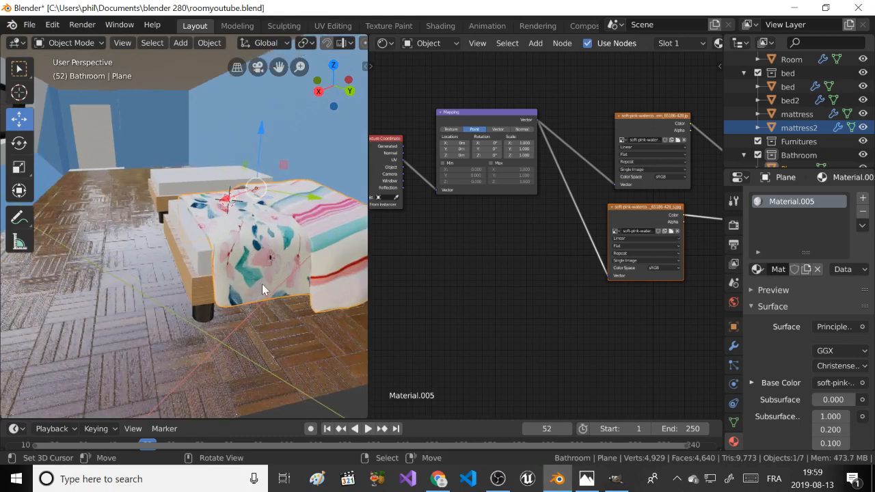
Set the Mapping node's X and Y scale to 2 so the flower pattern repeats more densely on the cover.
left_click(519, 143)
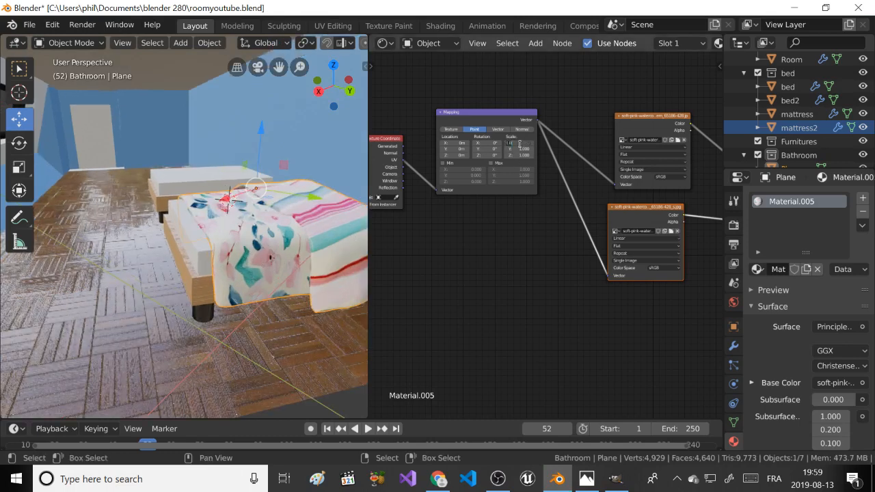
type("2")
key("Tab")
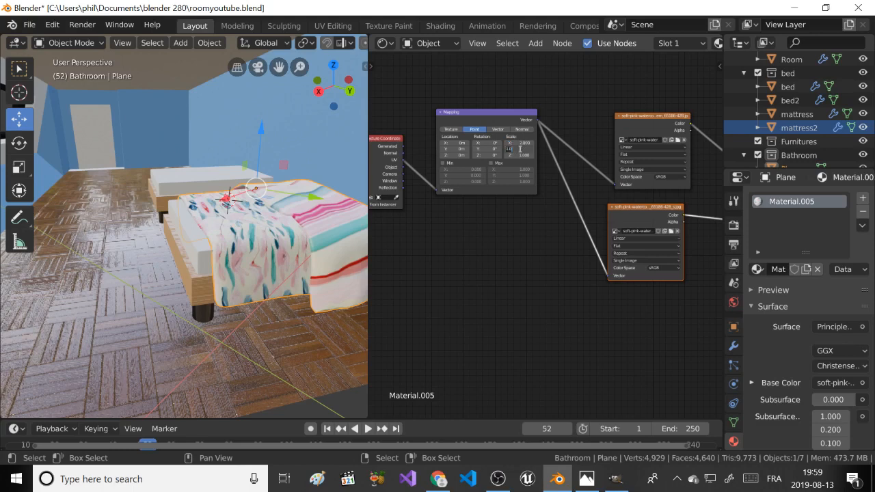
type("2")
key("Return")
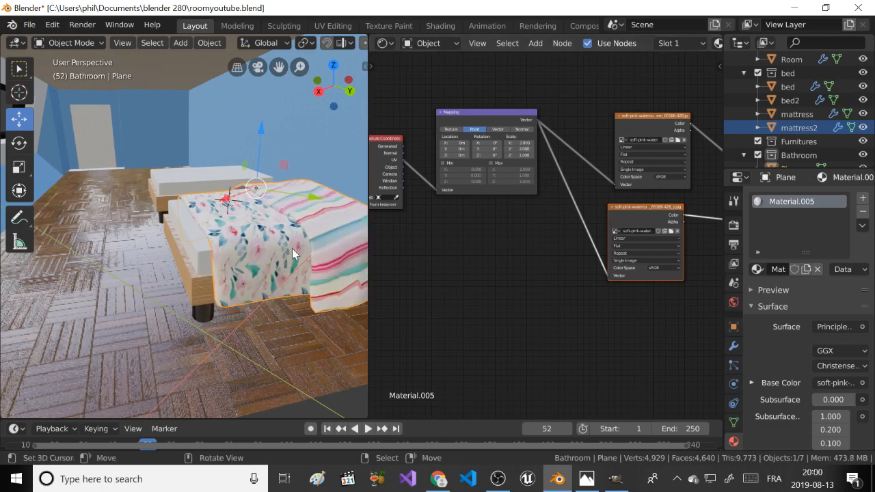
Return the viewport to Solid shading and rename the cover object Plane as bedsheet.
key("z")
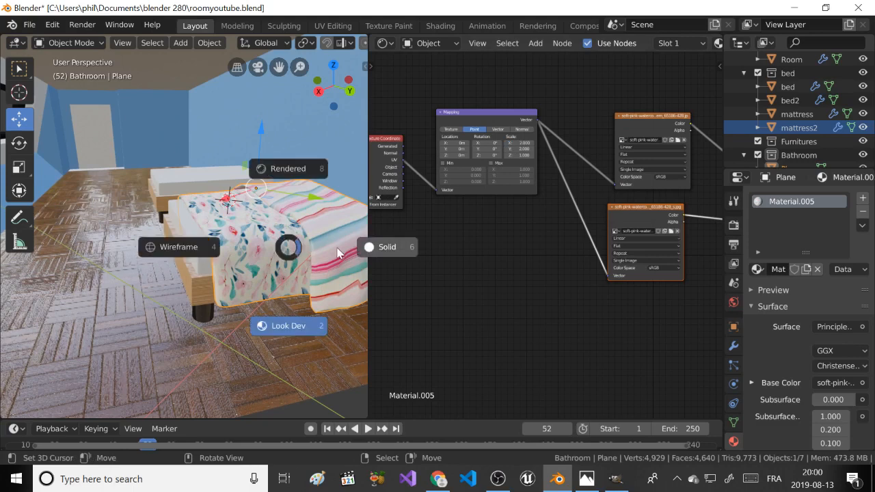
left_click(379, 249)
scroll(282, 238, "down", 1)
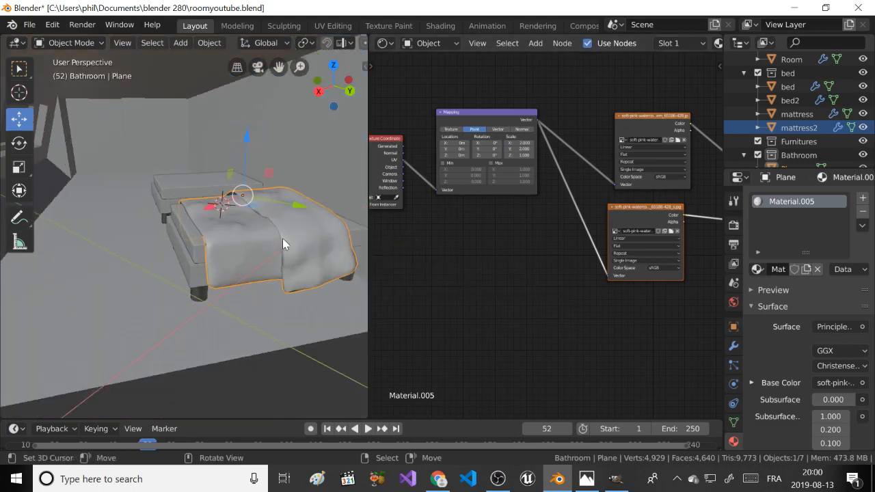
scroll(741, 132, "down", 1)
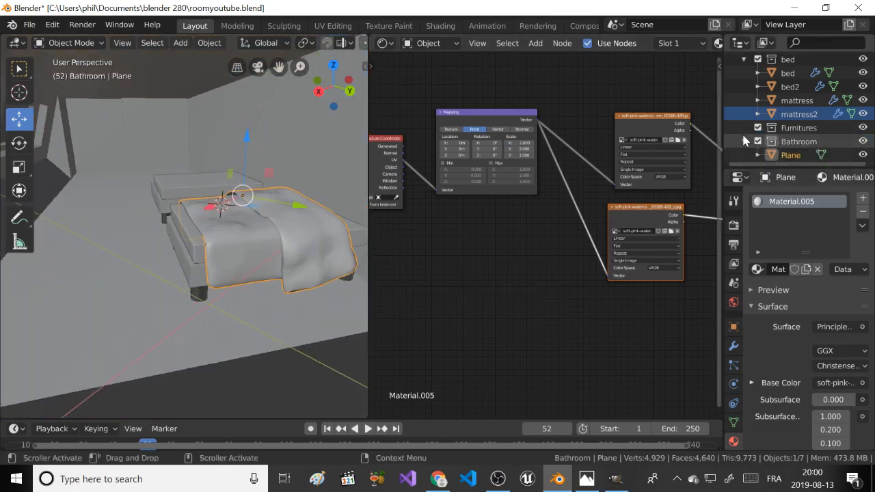
double_click(791, 155)
type("bed")
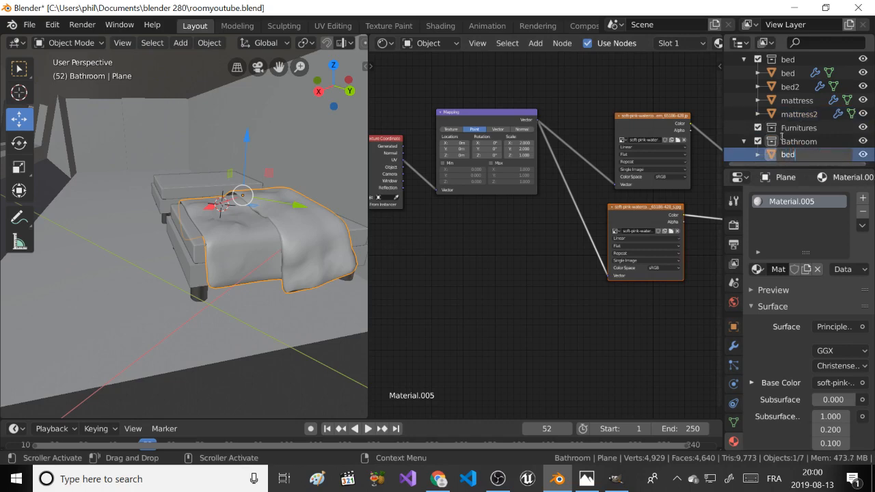
type("sheet")
key("Return")
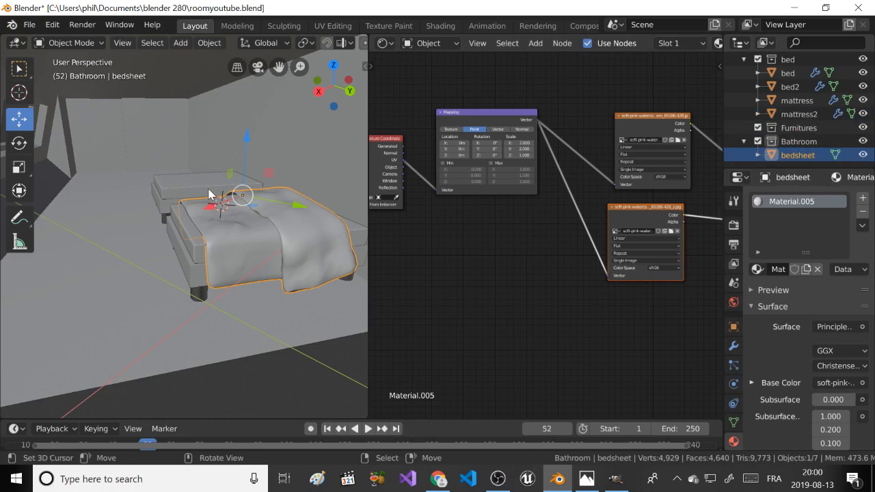
Duplicate the bedsheet about -6.8 m along its local Y axis onto the second bed, and shift the copy about 0.5 m to fit.
middle_click_drag(211, 181, 229, 205)
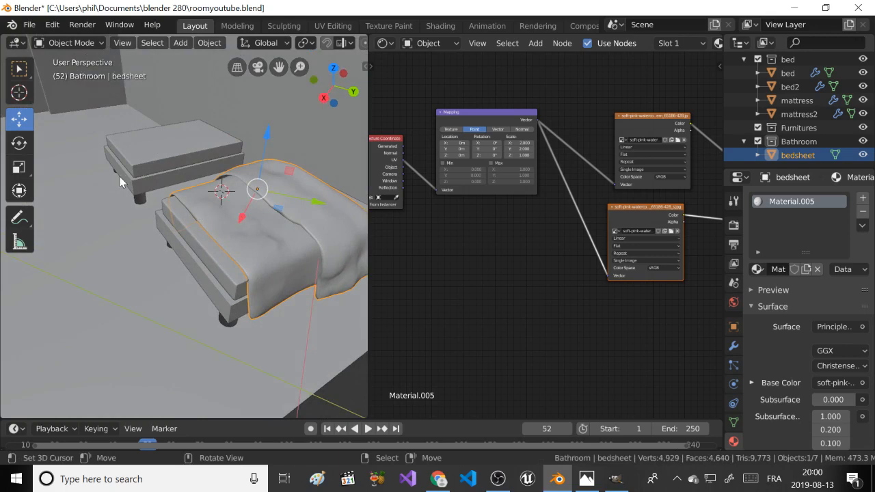
key("shift+d")
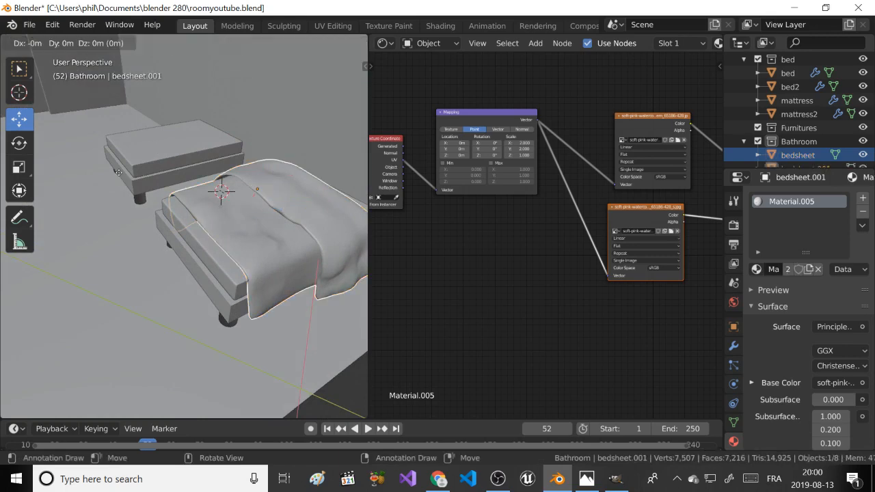
key("y")
key("y")
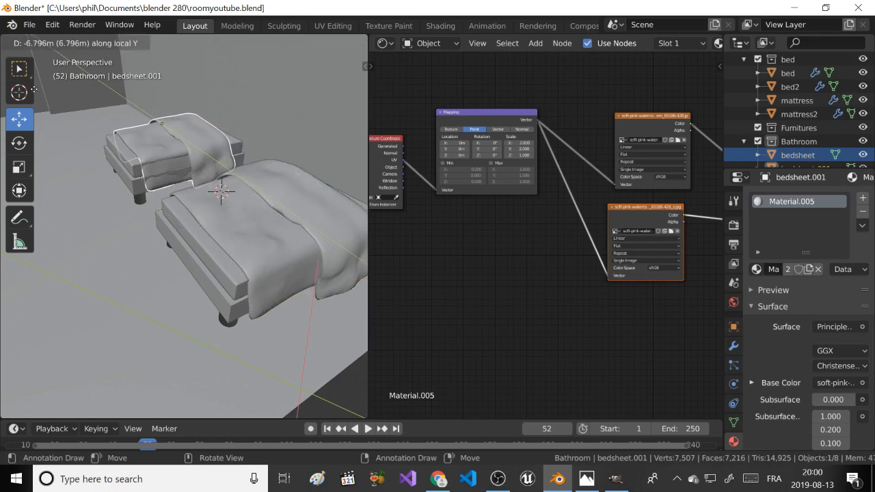
left_click(35, 89)
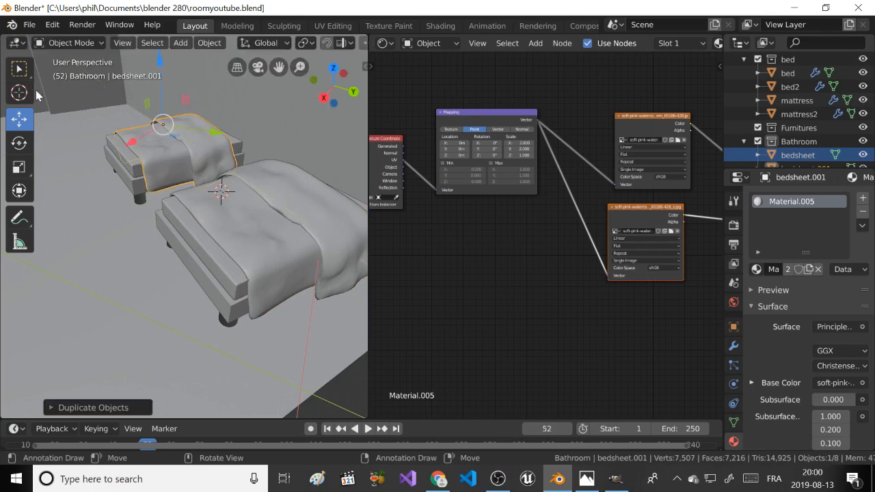
key("g")
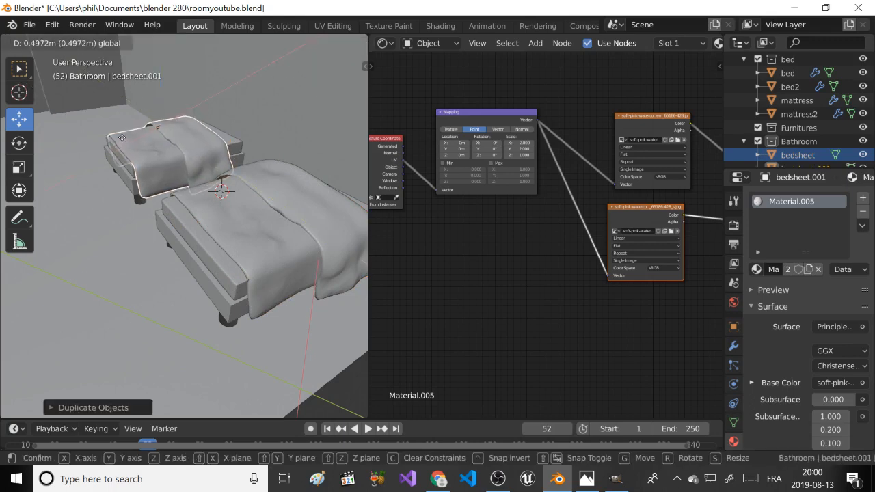
left_click(129, 147)
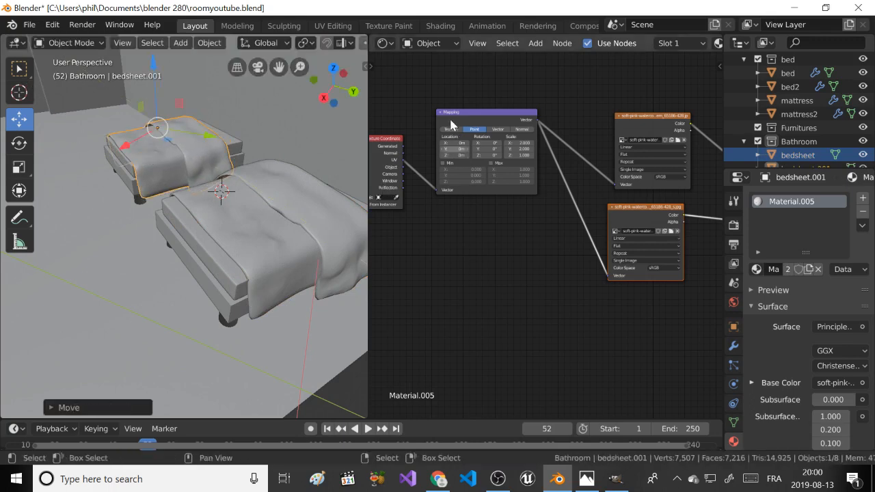
Check the second bed's cover pattern in the reference picture pic.jpg, and return to Blender.
scroll(449, 115, "down", 3)
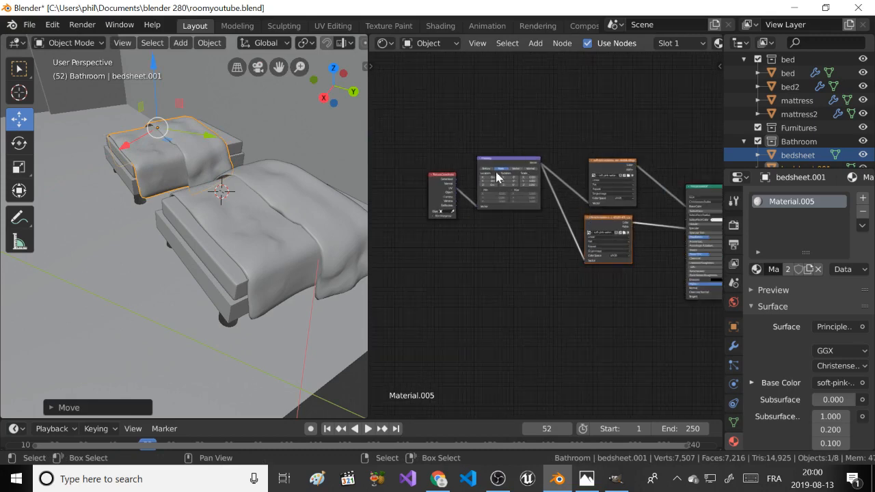
left_click(586, 478)
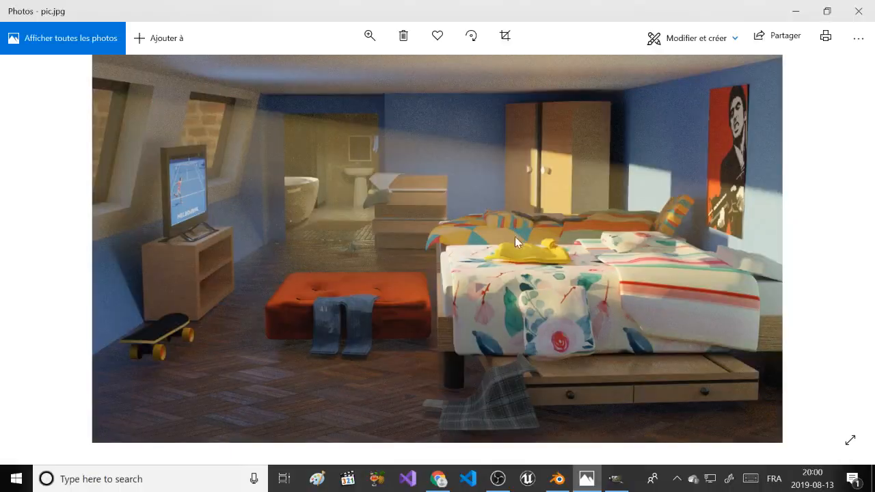
left_click(593, 485)
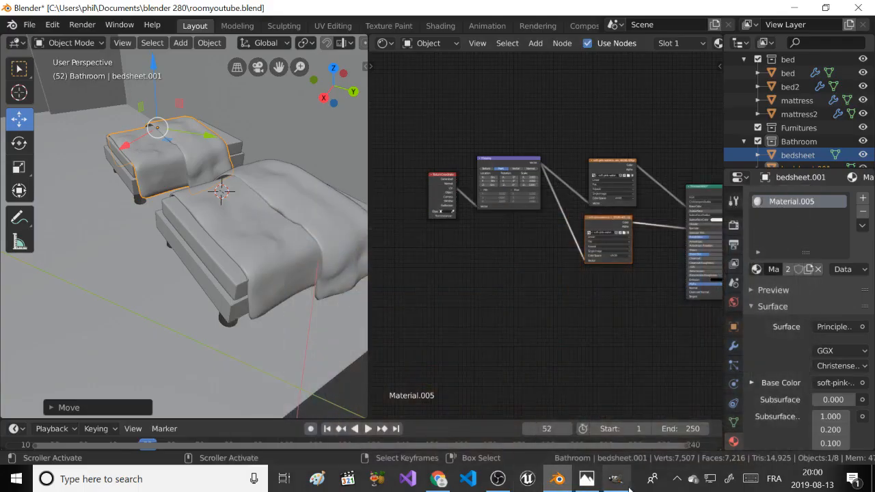
Close the flower pattern image in GIMP, discarding its changes, and minimize the windows to reach the desktop.
left_click(625, 484)
left_click(854, 10)
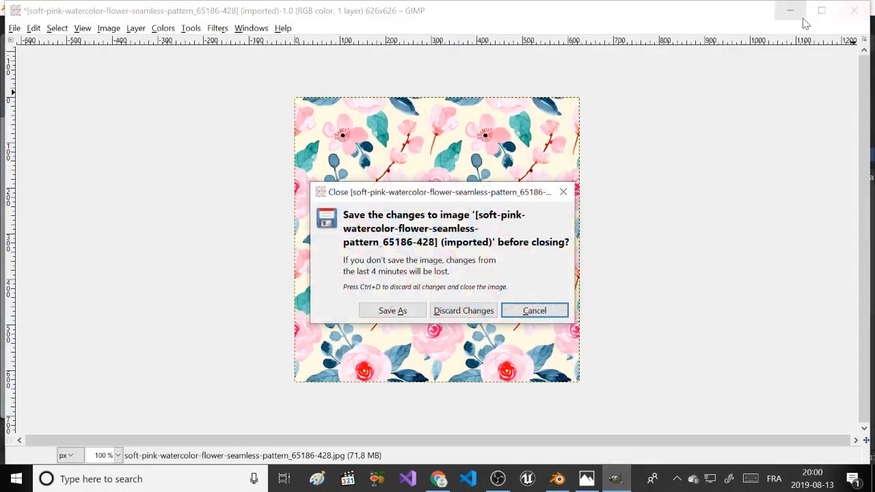
left_click(478, 316)
left_click(790, 12)
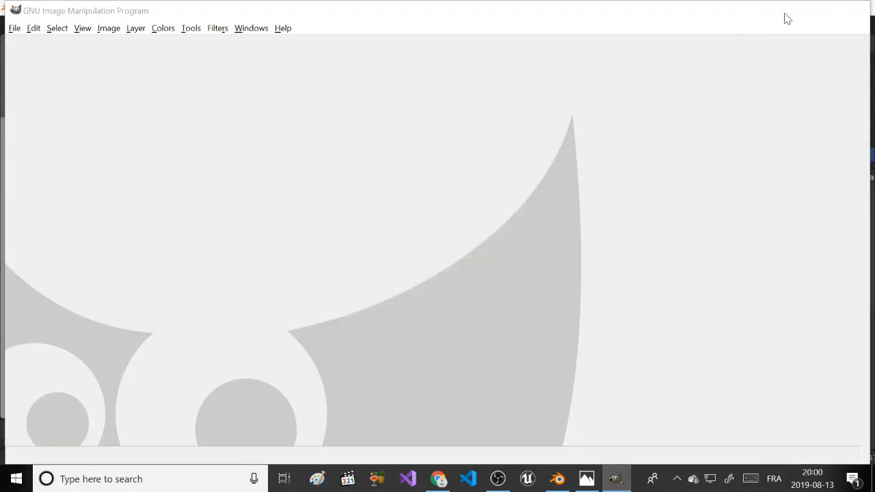
left_click(793, 8)
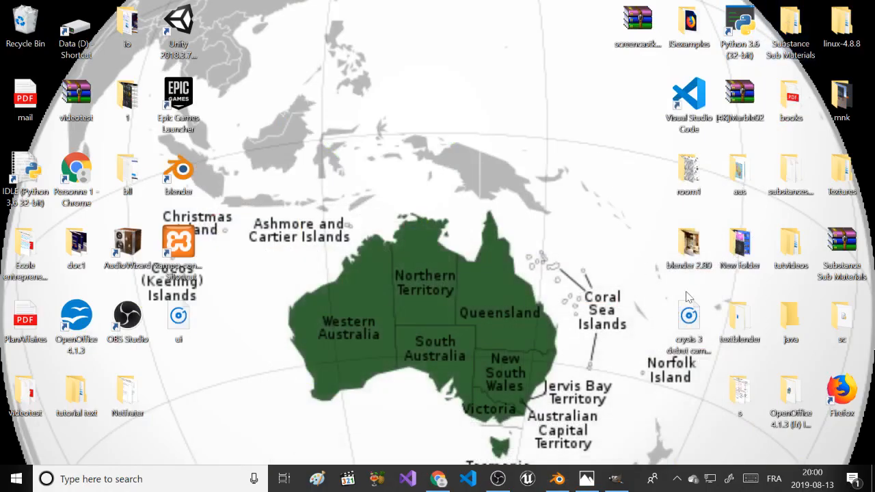
double_click(689, 171)
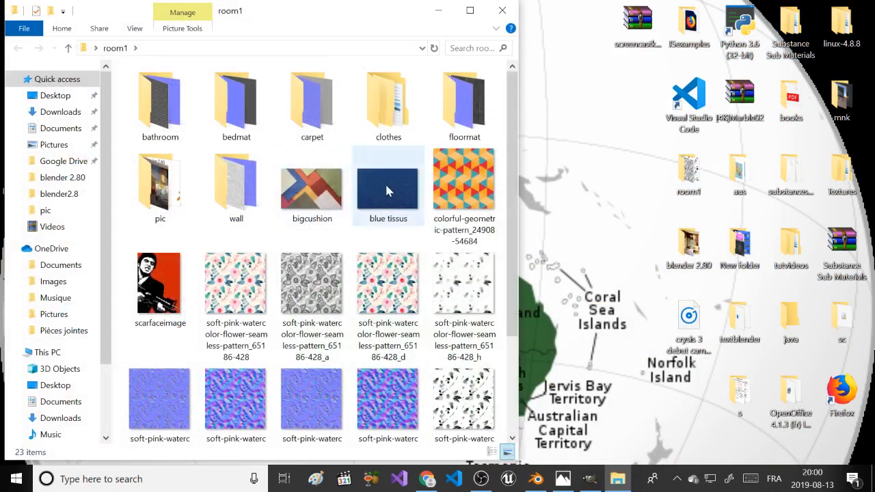
left_click(451, 183)
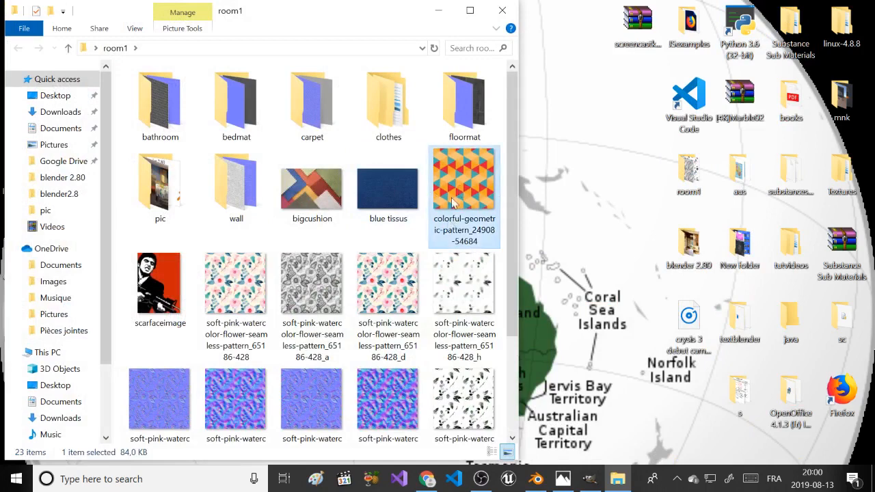
scroll(437, 219, "down", 3)
scroll(420, 239, "up", 3)
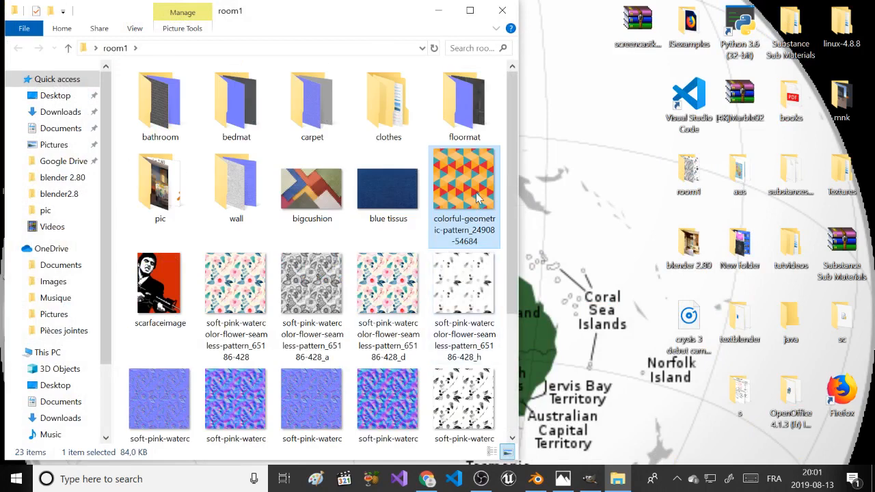
left_click(589, 479)
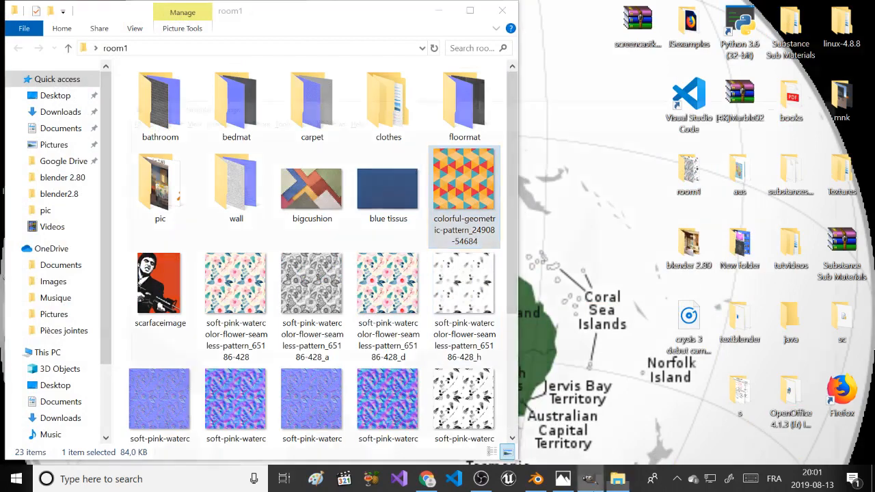
left_click(589, 479)
left_click(589, 479)
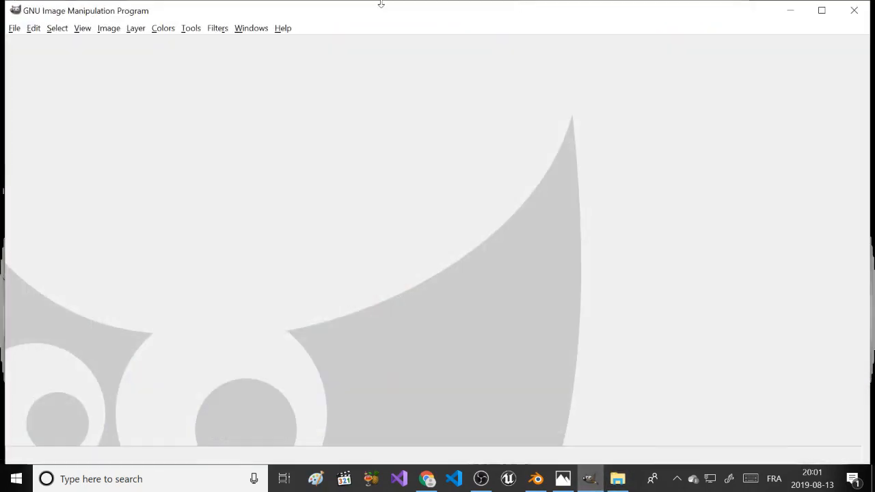
left_click_drag(400, 13, 366, 175)
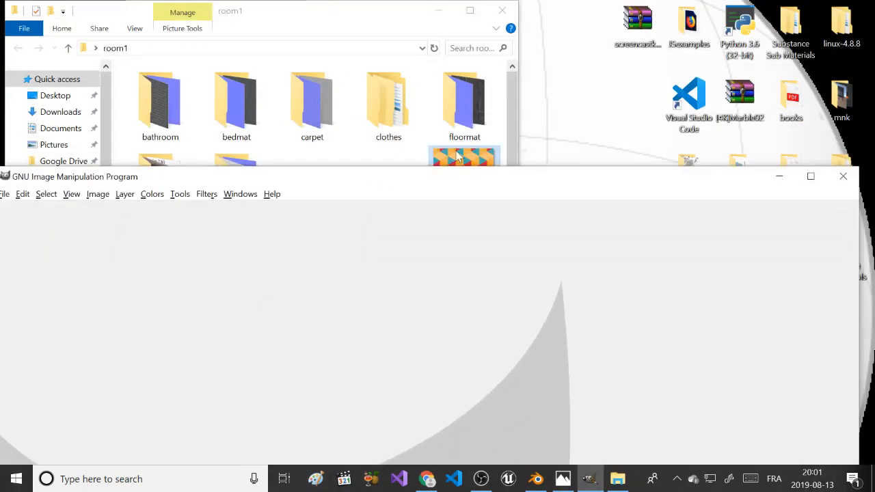
left_click(779, 176)
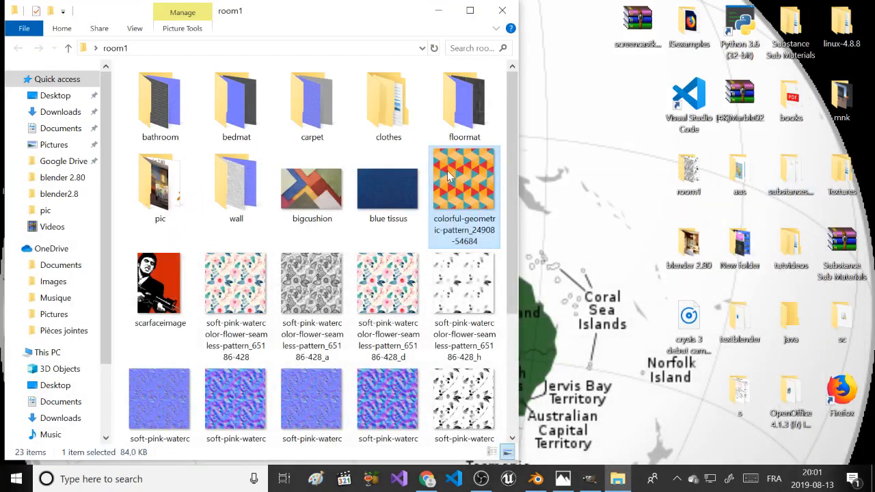
View the colorful-geometric-pattern image and the reference room render pic.jpg, close the pictures, and switch to Blender.
double_click(449, 176)
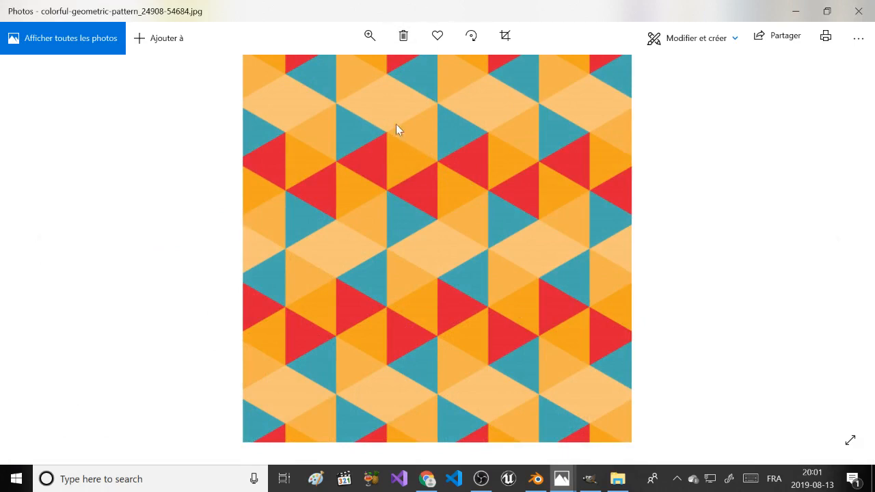
left_click(535, 478)
left_click(535, 478)
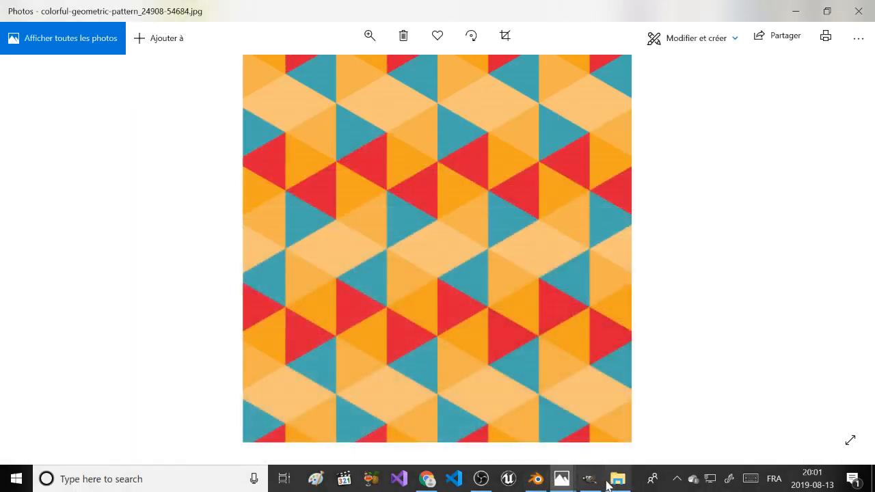
mouse_move(570, 481)
left_click(488, 420)
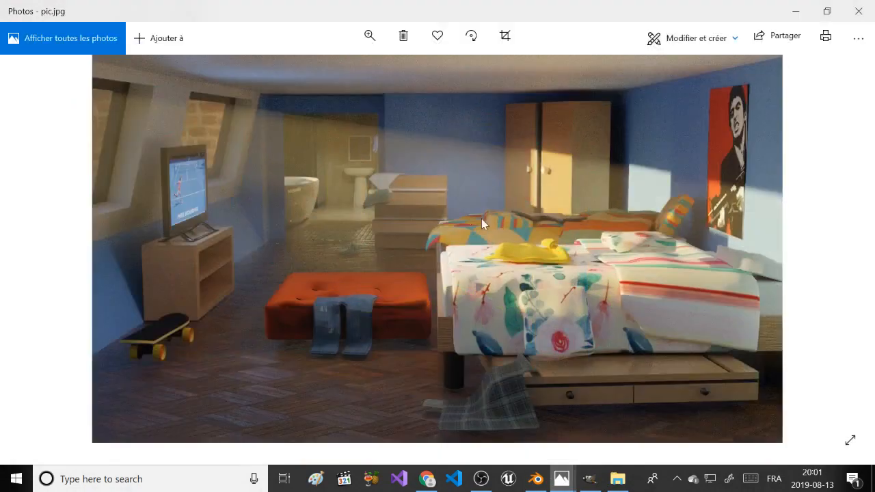
left_click(795, 11)
left_click(858, 11)
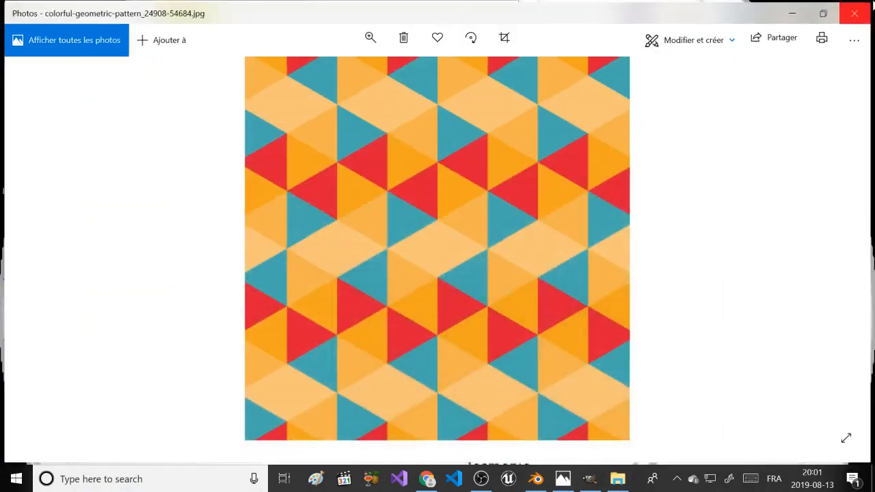
left_click(536, 478)
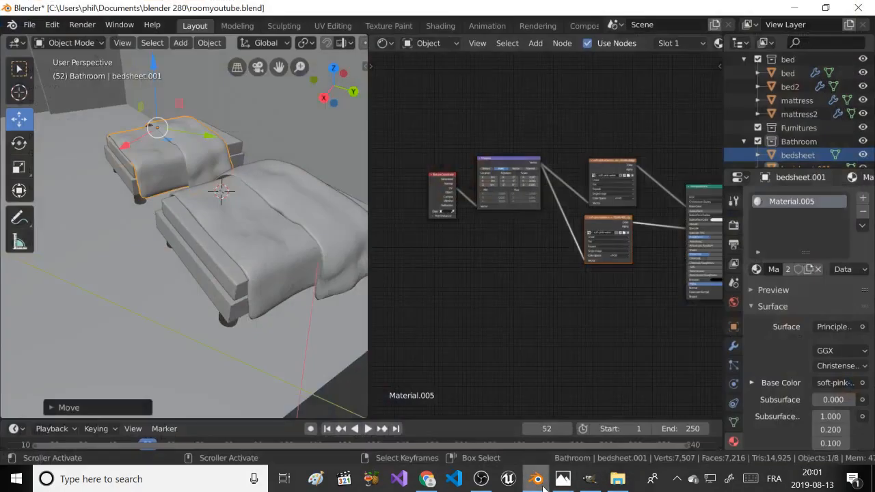
scroll(503, 218, "down", 1)
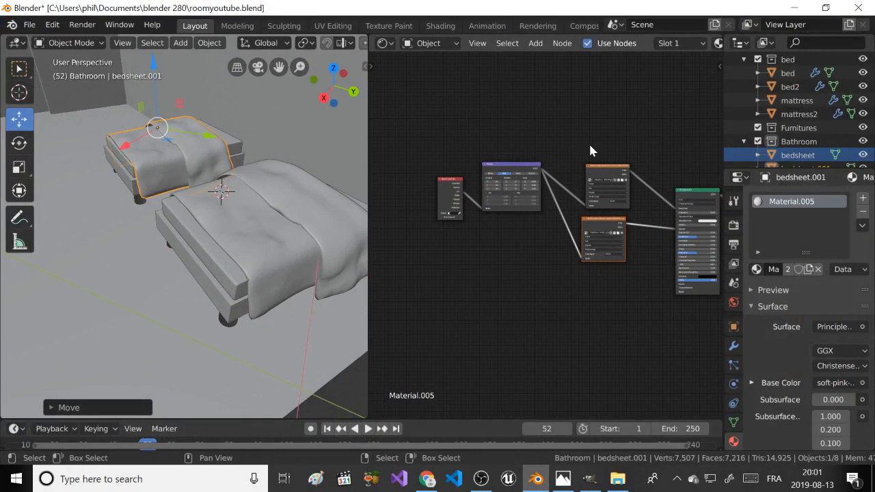
left_click(599, 173)
left_click(594, 229)
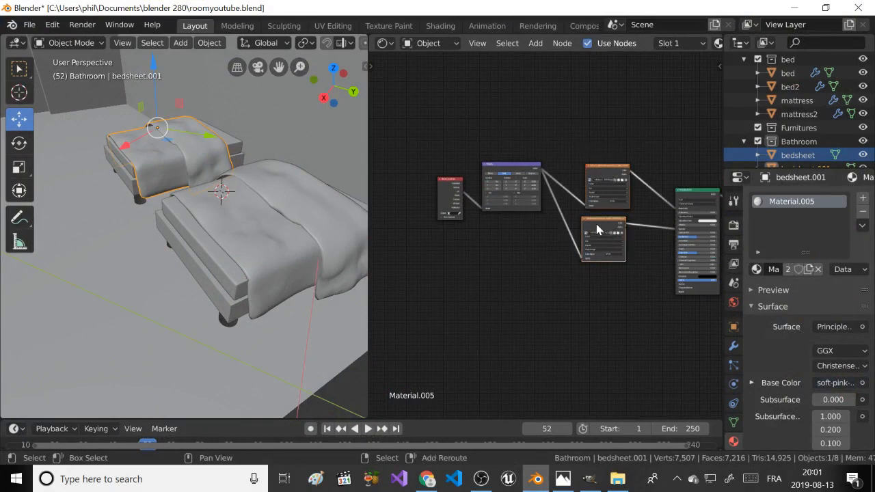
key("Delete")
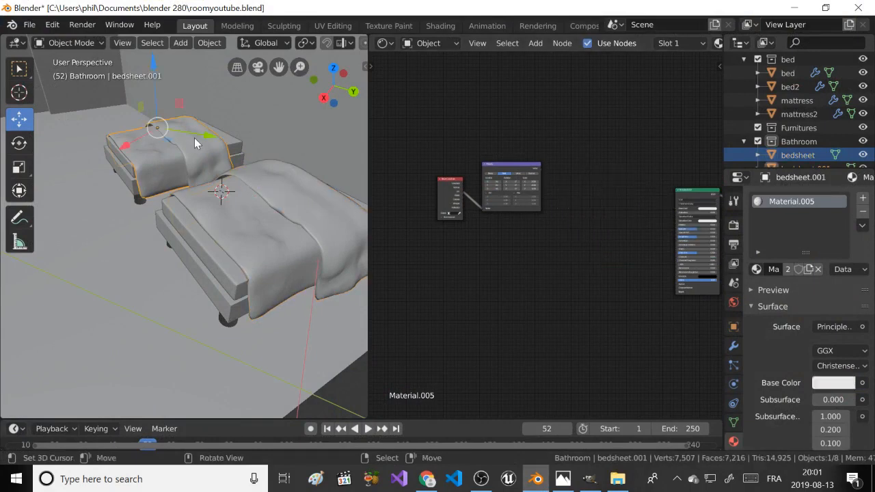
key("ctrl+z")
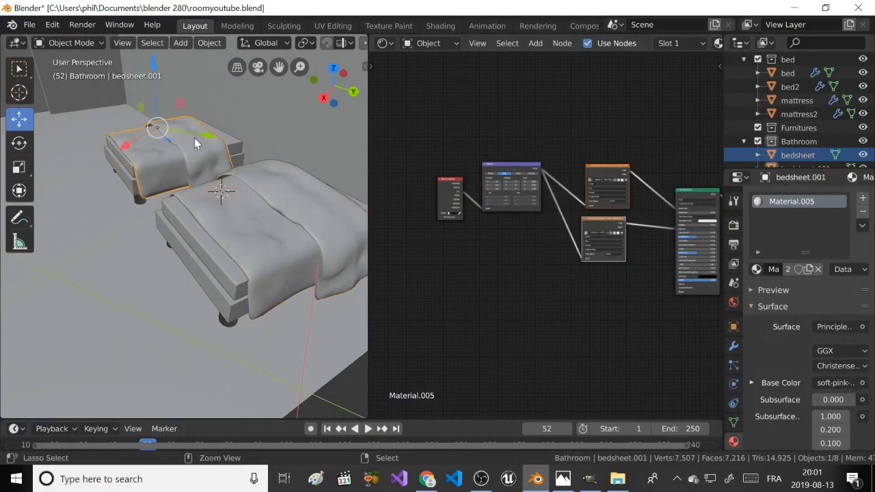
Replace the rear bed's sheet with a duplicate of the front bedsheet moved along its local Y axis.
key("x")
left_click(137, 143)
left_click(257, 213)
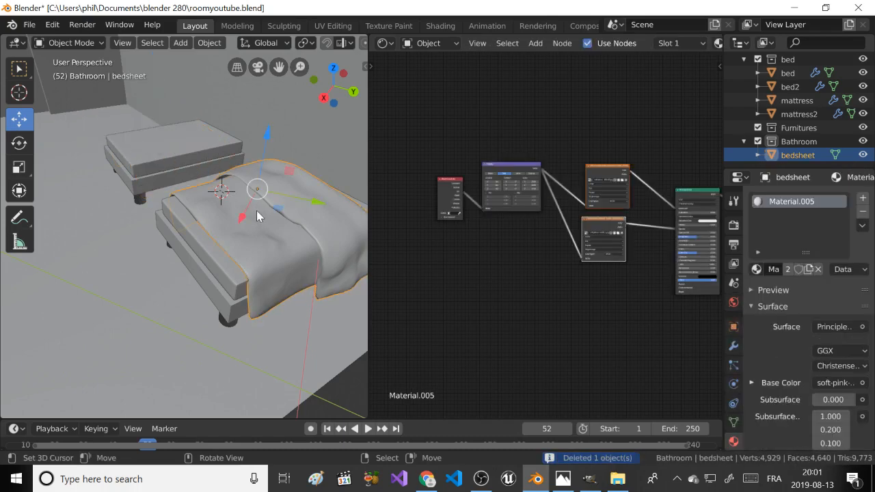
key("shift+d")
key("y")
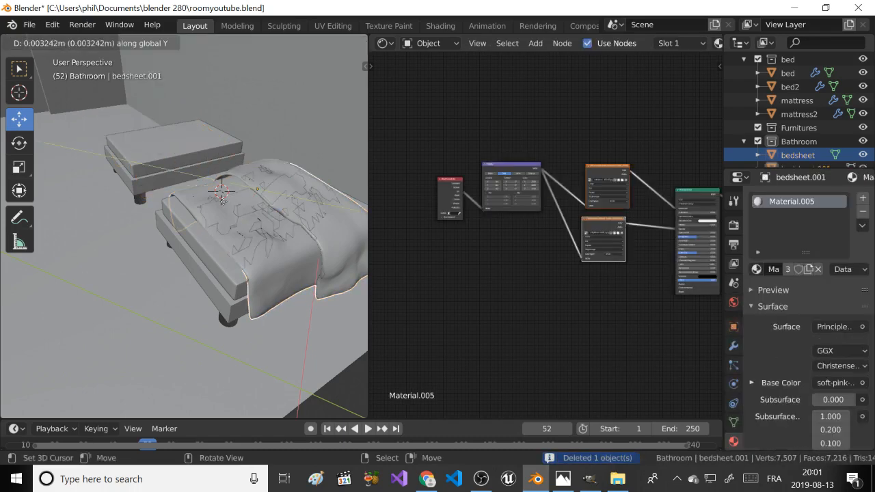
right_click(174, 159)
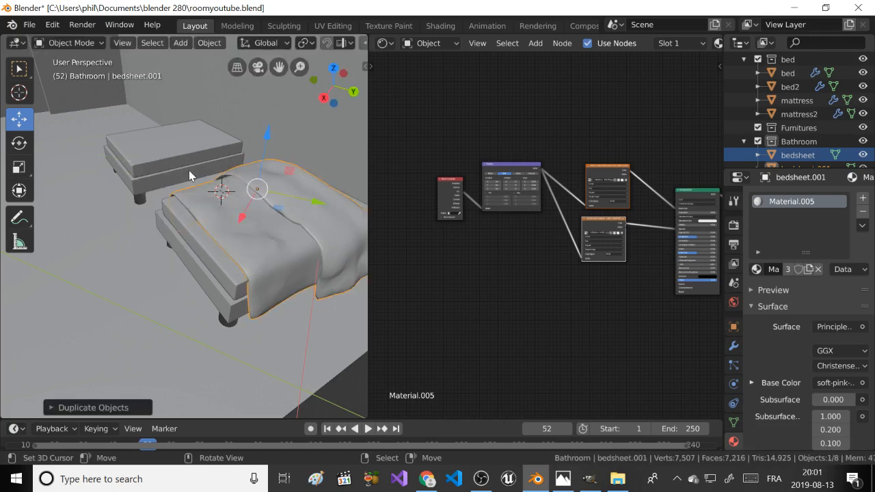
key("g")
key("y")
key("y")
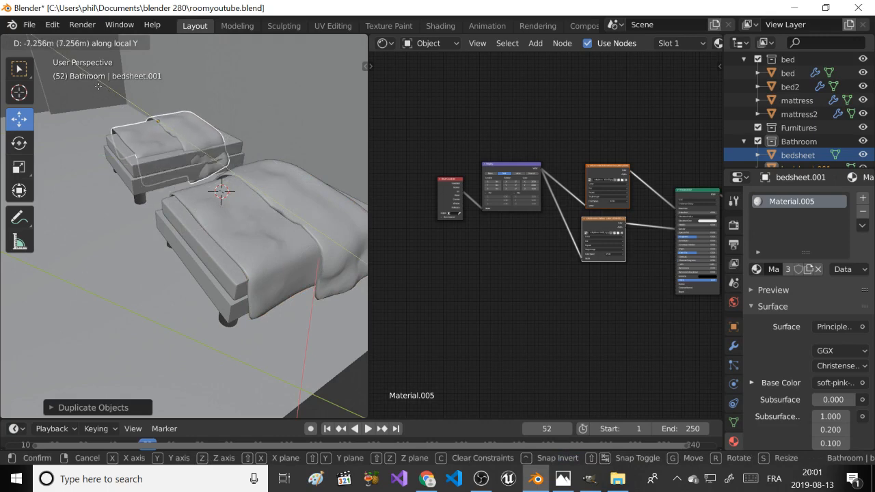
left_click(102, 91)
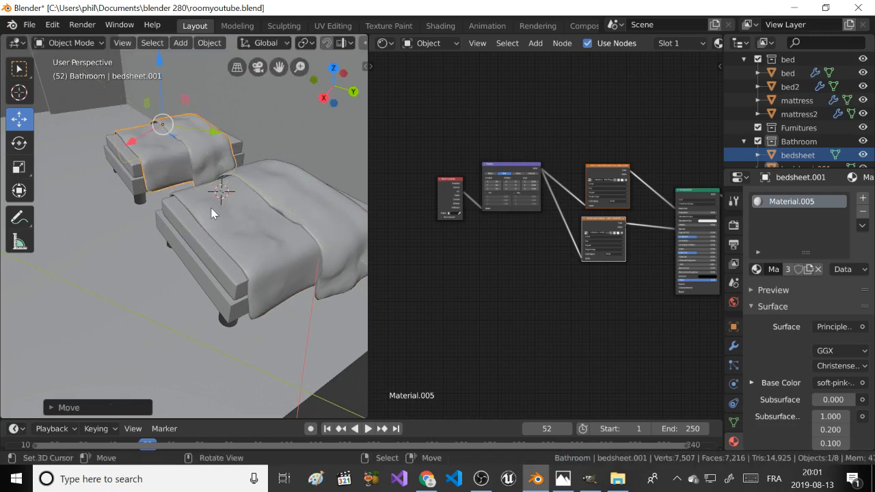
Select the sheet on the rear bed and preview both bedsheets in rendered shading.
scroll(798, 164, "down", 1)
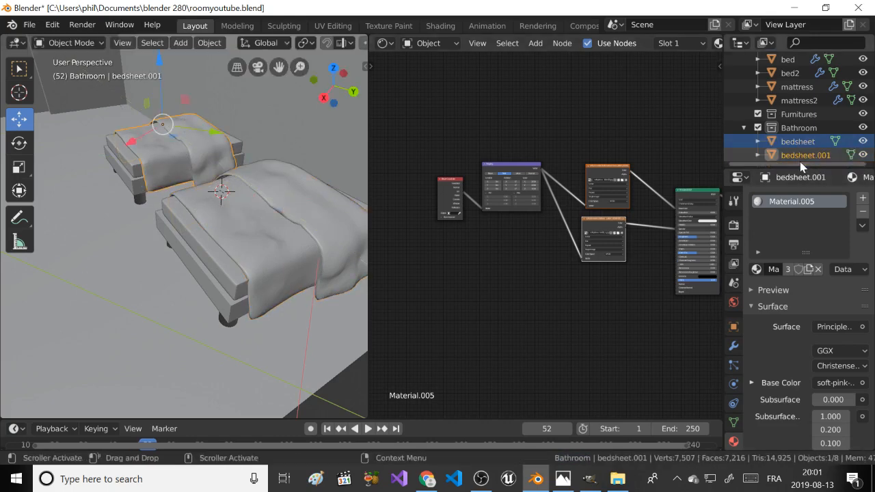
left_click(285, 212)
left_click(210, 138)
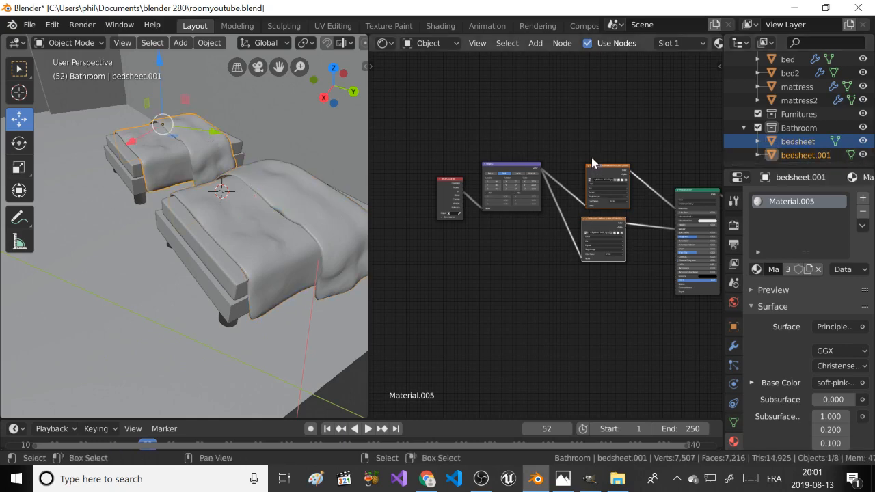
key("z")
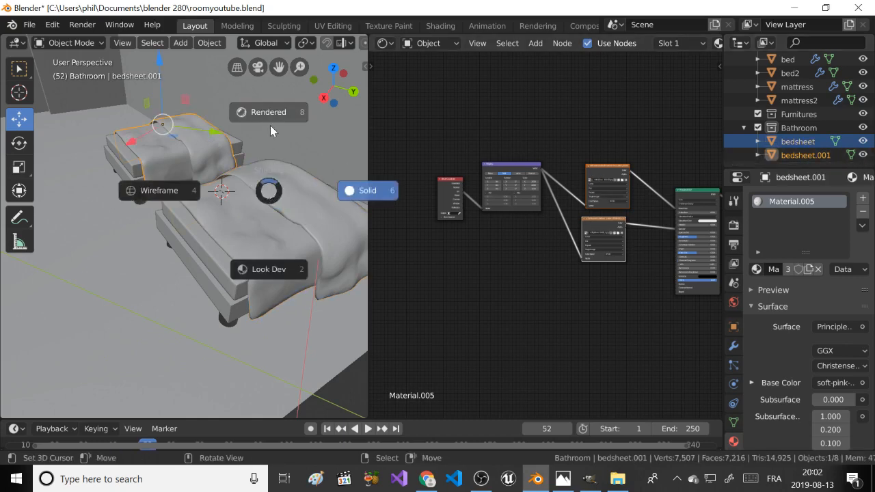
left_click(271, 115)
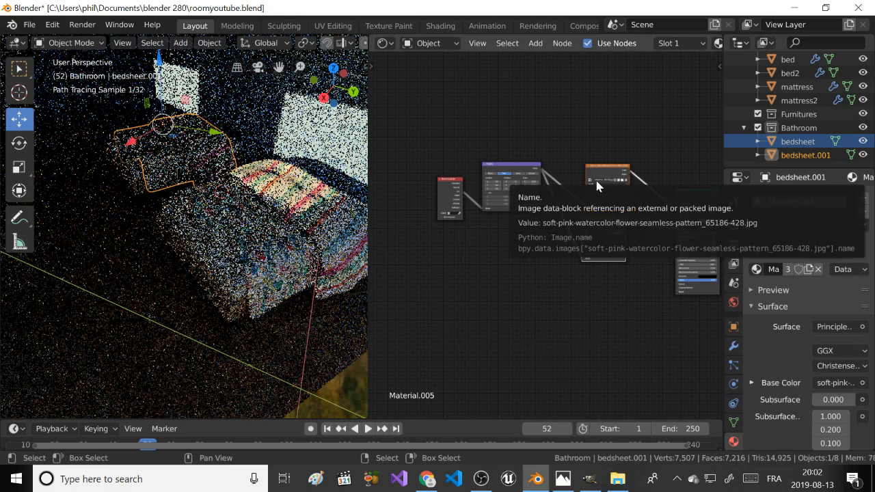
Return the viewport to solid shading and delete the bedsheet on the rear bed.
key("ctrl+z")
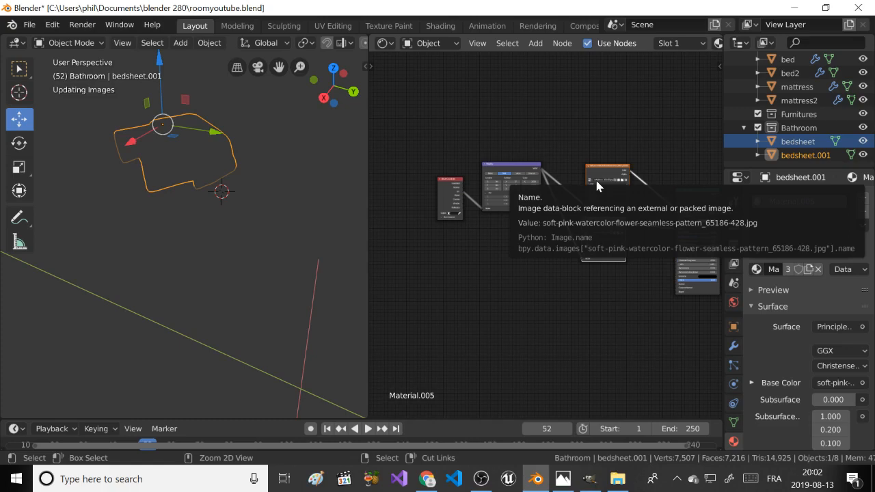
key("Delete")
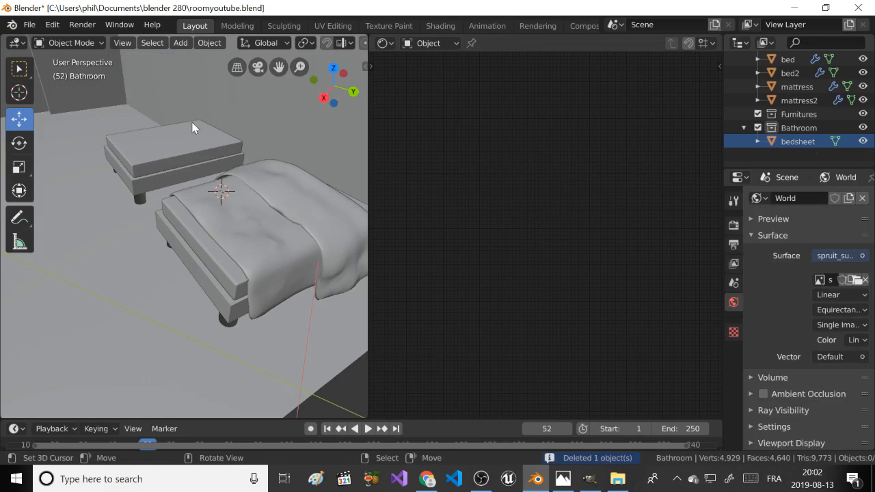
Enlarge the scene's object list and hide the Room object so only the beds stay in view.
left_click(193, 128)
scroll(823, 109, "up", 1)
left_click(863, 73)
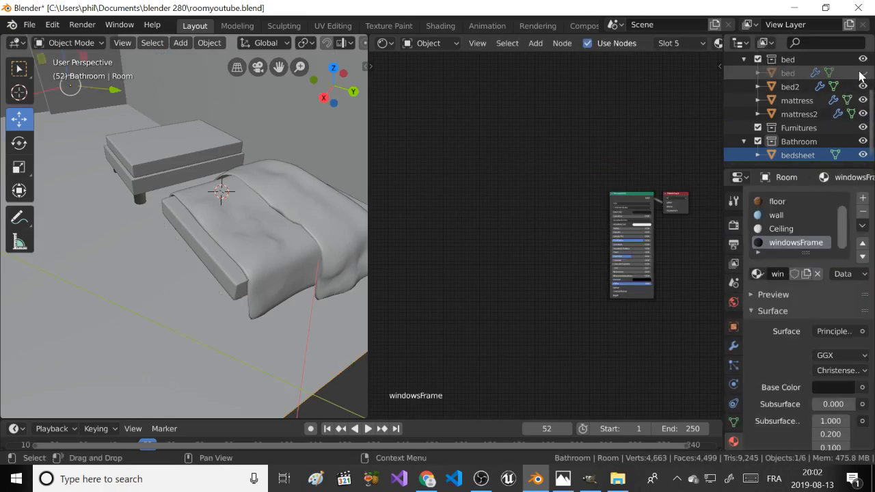
left_click(862, 72)
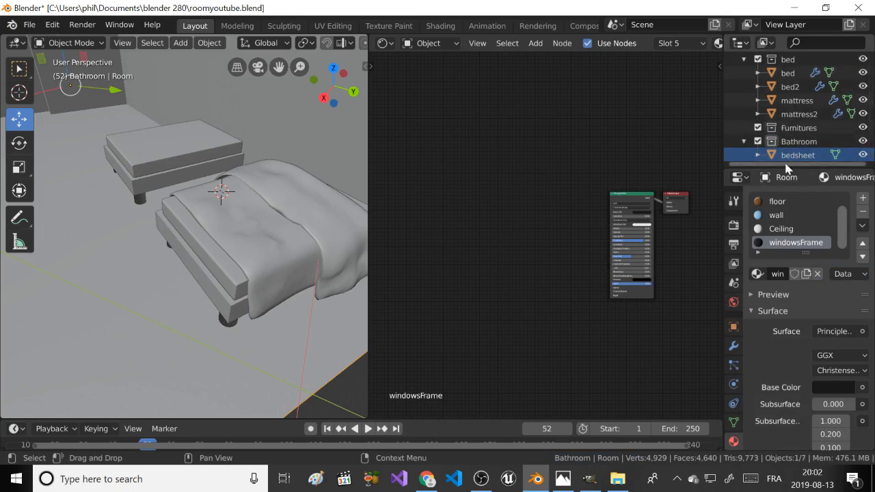
left_click_drag(777, 168, 772, 356)
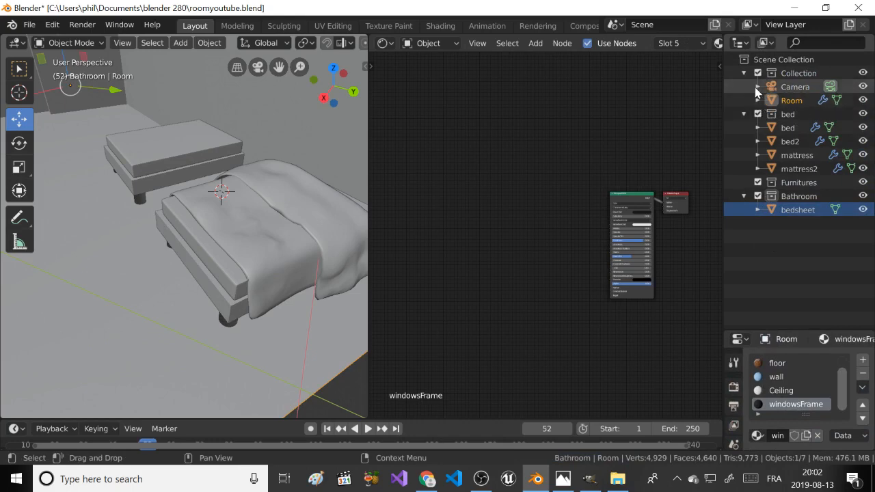
left_click(783, 100)
left_click(863, 100)
Add a plane mesh at the 3D cursor on the front bed.
middle_click_drag(355, 137, 19, 150)
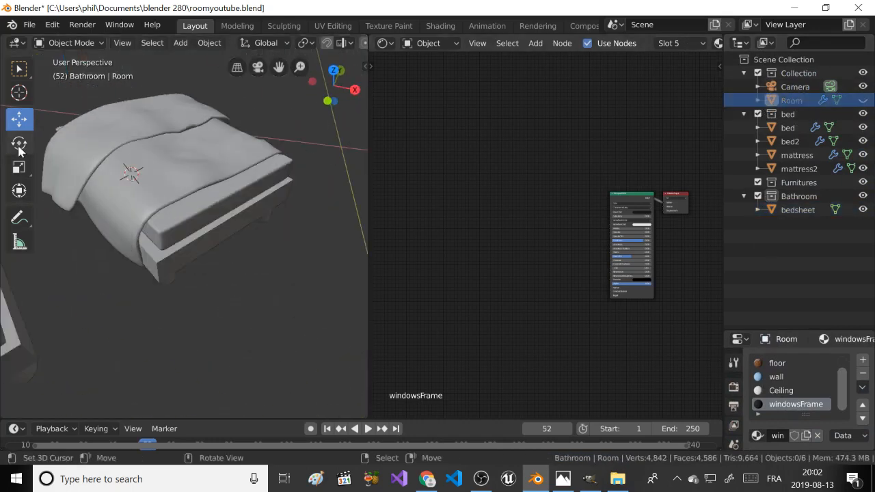
scroll(76, 152, "down", 7)
middle_click_drag(77, 163, 262, 128)
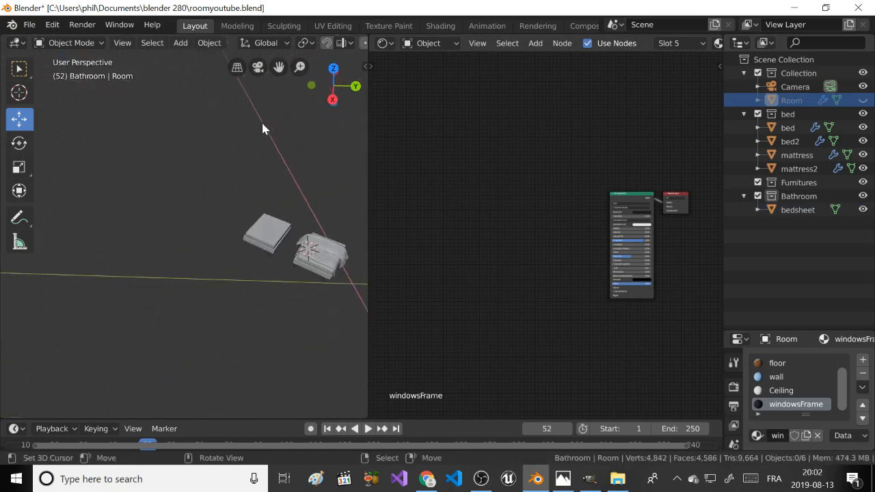
scroll(257, 210, "up", 4)
key("shift+a")
mouse_move(261, 205)
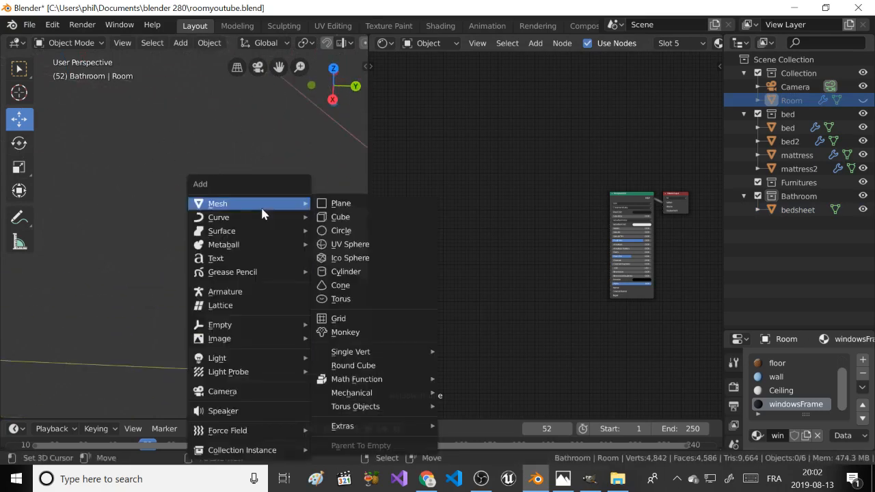
left_click(329, 203)
scroll(273, 192, "down", 2)
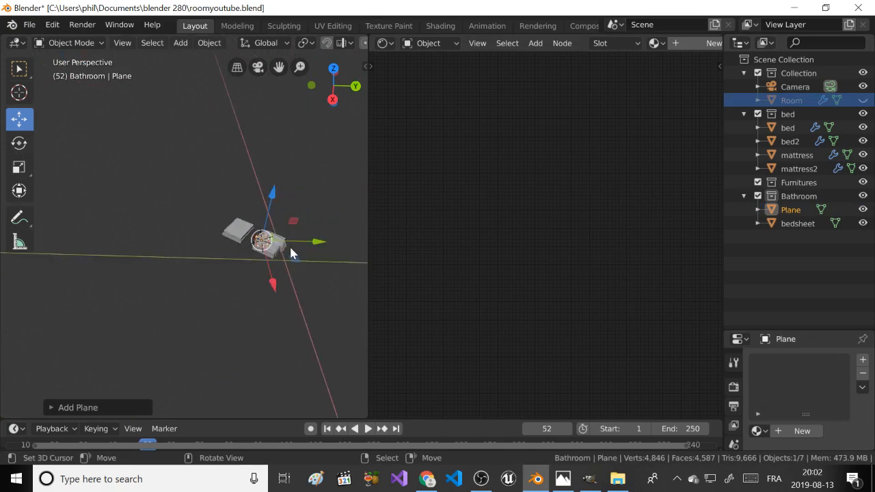
Move the new plane from the front bed over to the rear bed, constrained to a single axis.
scroll(246, 238, "up", 5)
middle_click_drag(246, 237, 221, 198, "shift")
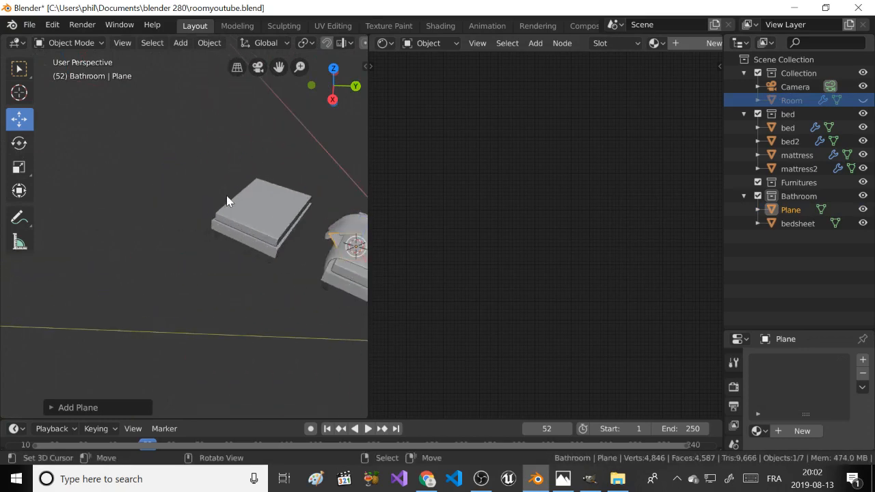
key("g")
key("x")
key("x")
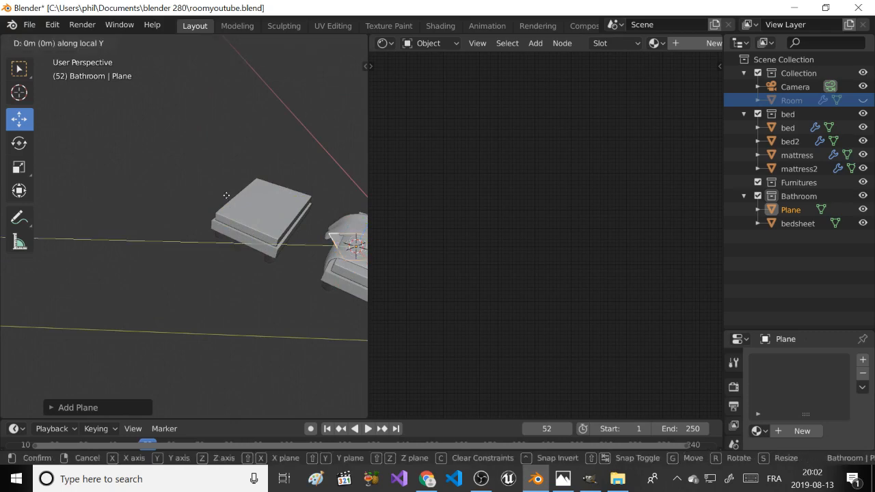
key("x")
left_click(192, 170)
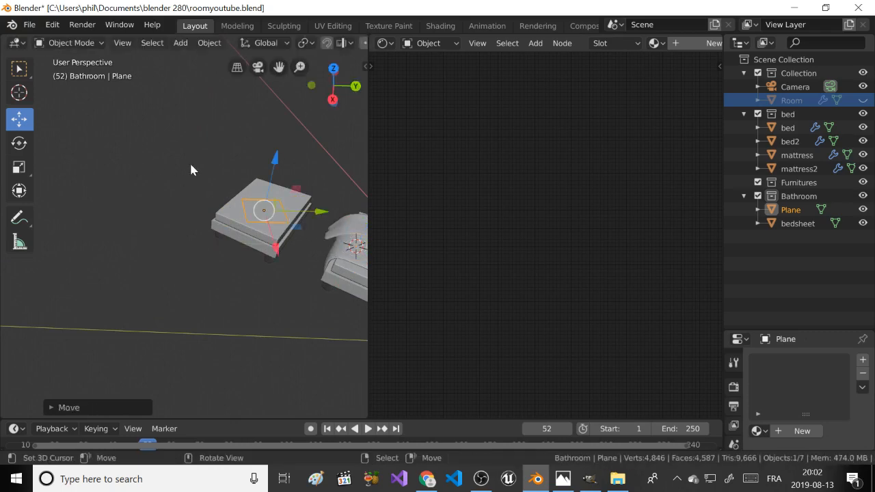
Adjust the plane's height and position so it floats just above the rear bed's mattress.
scroll(189, 161, "up", 4)
scroll(176, 154, "down", 5)
key("g")
key("z")
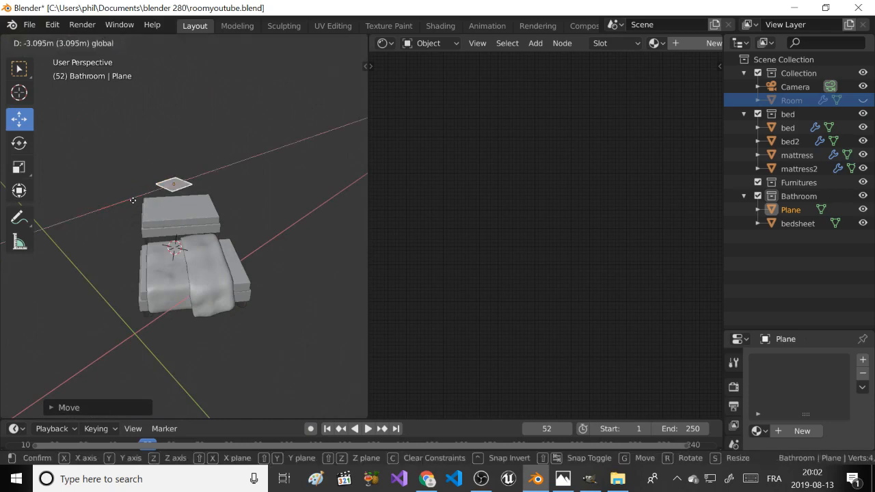
left_click(162, 159)
key("g")
left_click(166, 158)
scroll(166, 161, "up", 4)
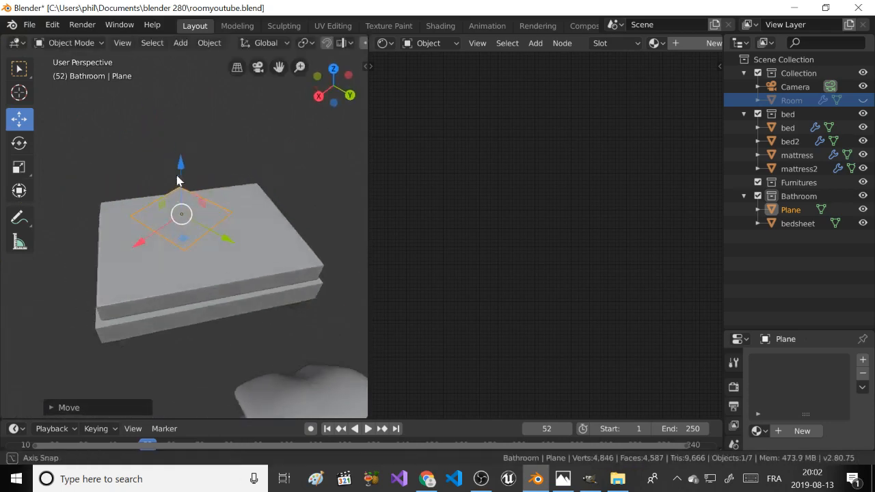
Rotate the plane 45 degrees about the Z axis.
type("rz")
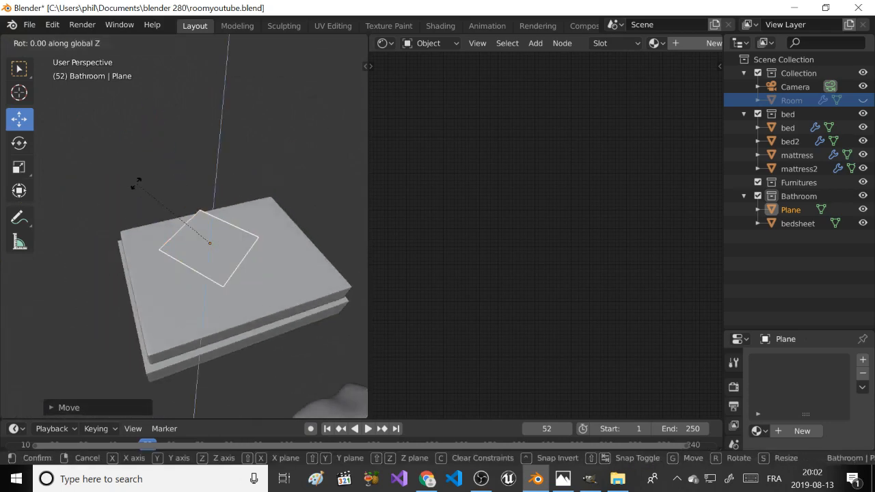
type("45")
key("Return")
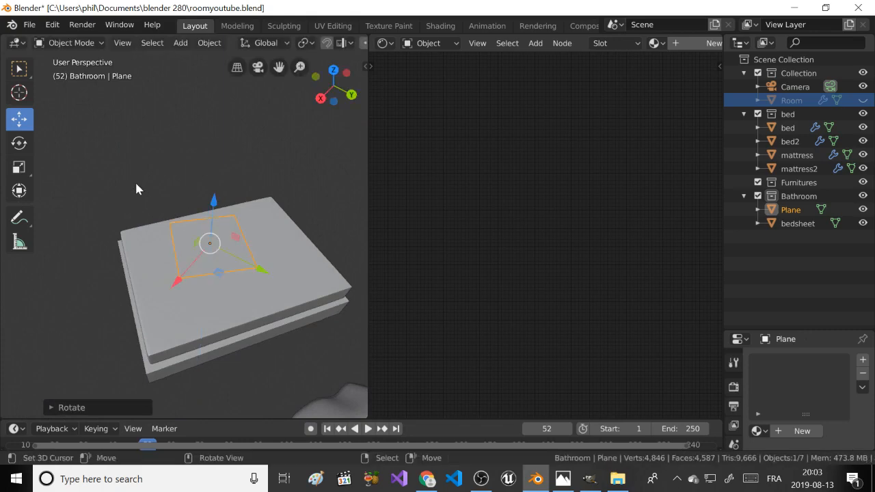
Shift the plane toward the mattress's foot end and scale it up until it is wider than the rear bed.
middle_click_drag(126, 231, 133, 224)
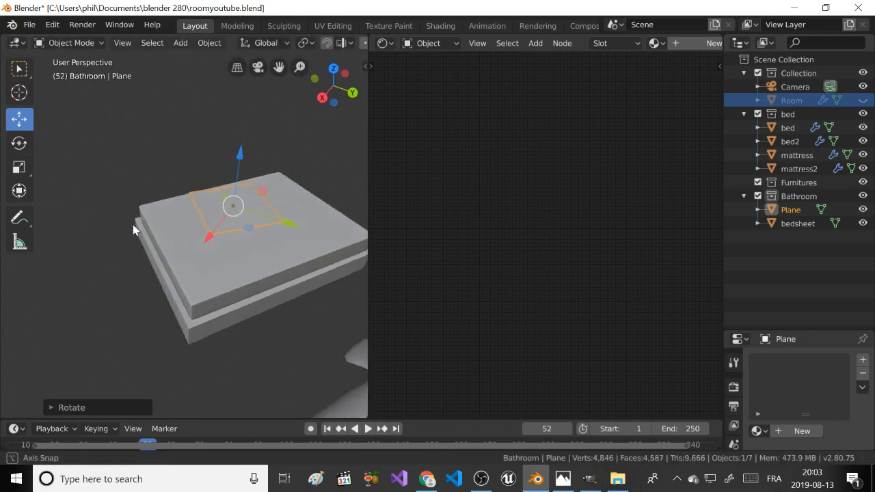
key("g")
left_click(249, 272)
key("g")
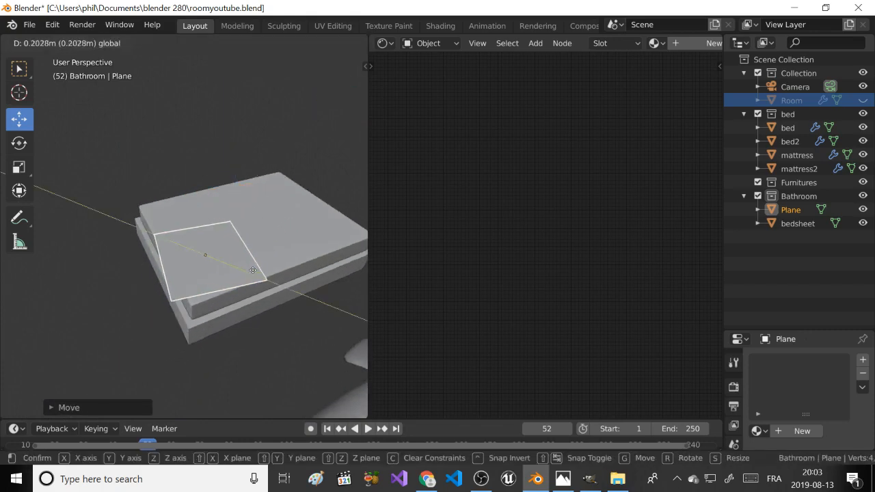
key("Escape")
key("s")
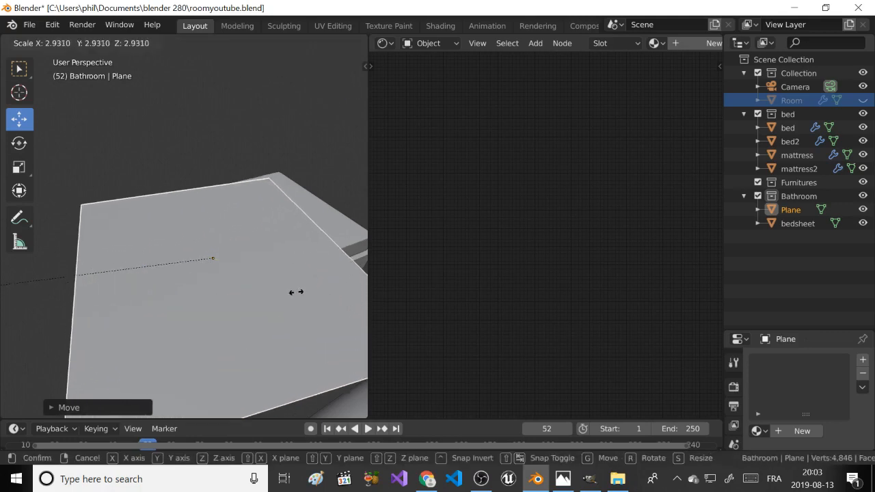
left_click(321, 281)
scroll(169, 263, "down", 3)
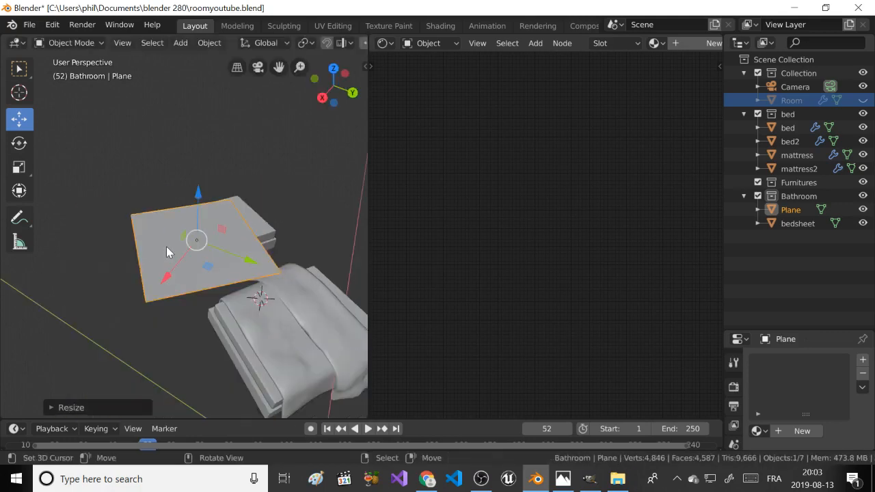
Slide the enlarged plane along its local X axis to centre it across the rear bed, and fine-tune its placement above the mattress.
key("g")
key("x")
key("x")
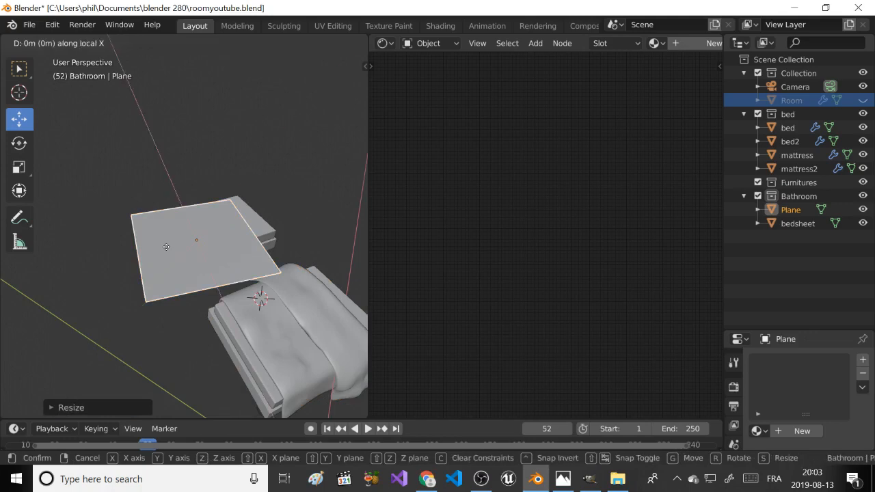
left_click(218, 203)
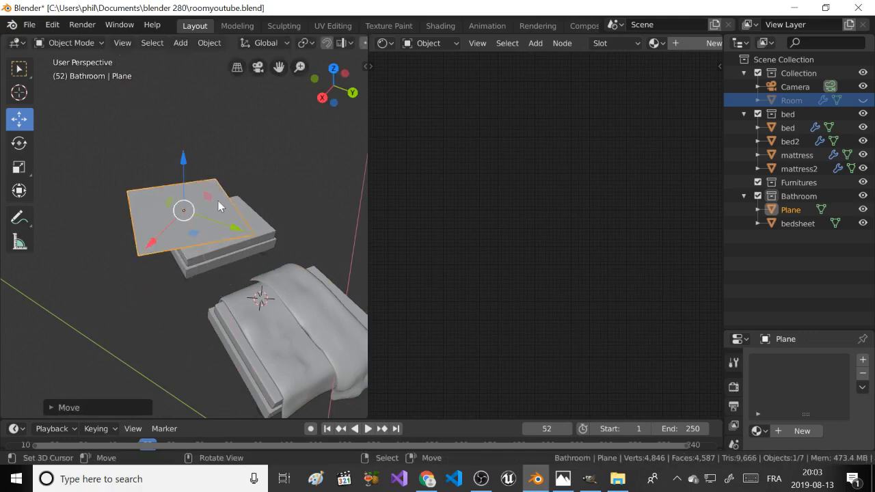
middle_click_drag(218, 203, 178, 239)
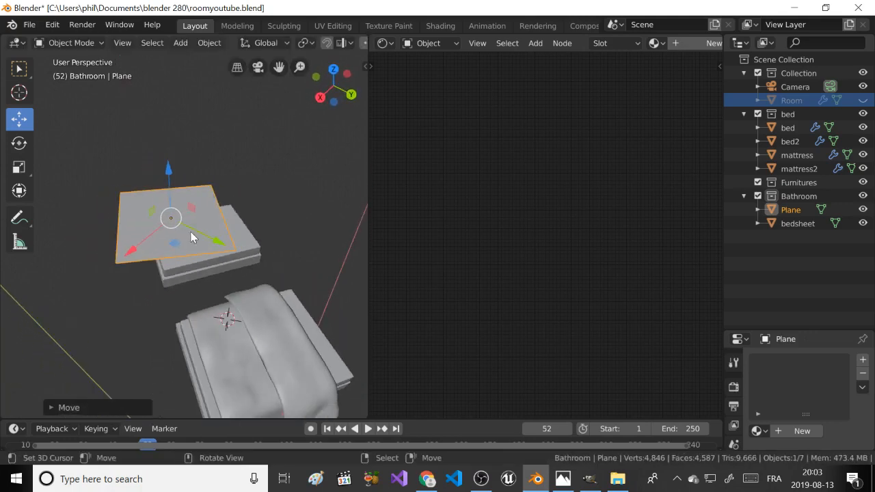
left_click_drag(191, 232, 149, 242)
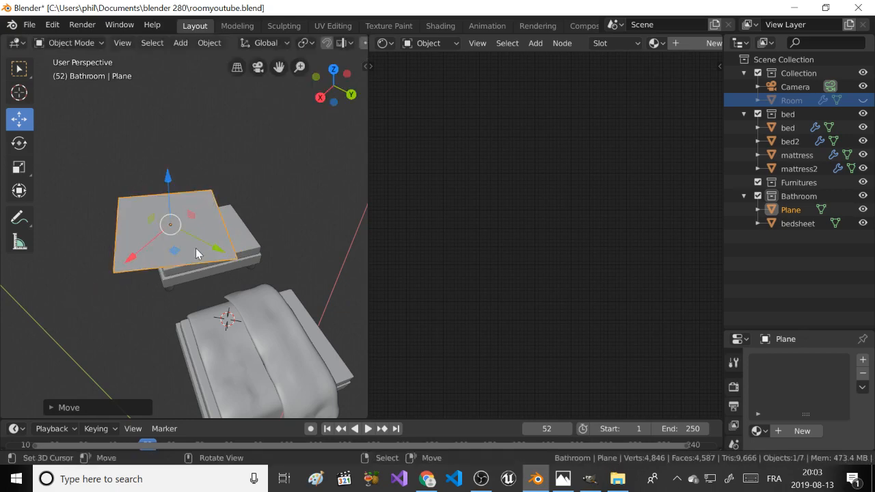
left_click_drag(211, 246, 150, 242)
scroll(195, 243, "up", 5)
scroll(166, 241, "down", 2)
scroll(134, 235, "up", 4)
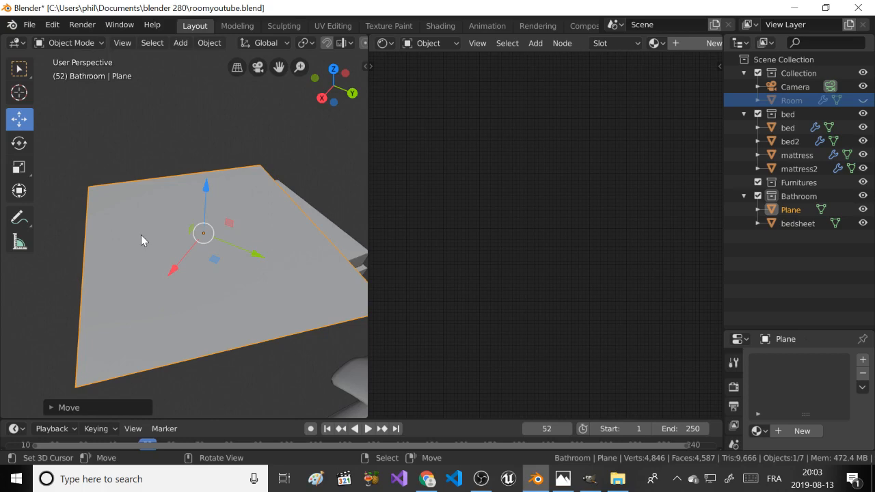
Edit the plane's mesh and add 8 evenly spaced, centred loop cuts across its length.
key("Tab")
key("ctrl+r")
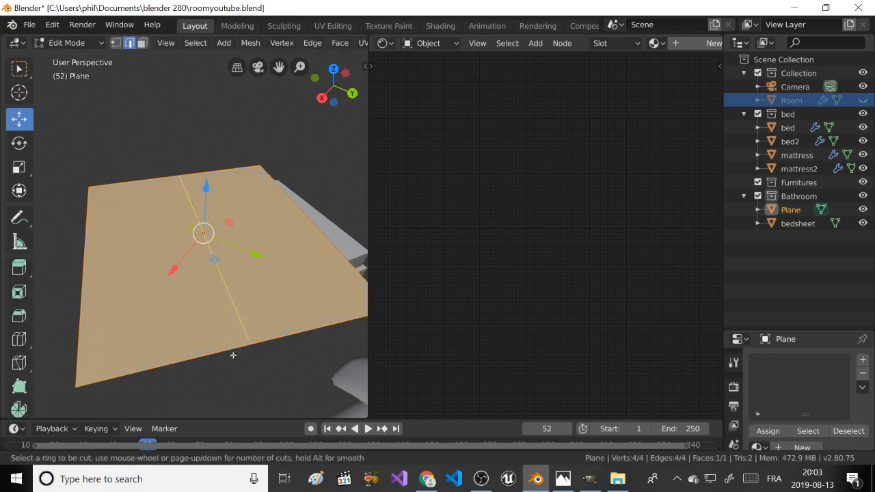
scroll(232, 352, "up", 7)
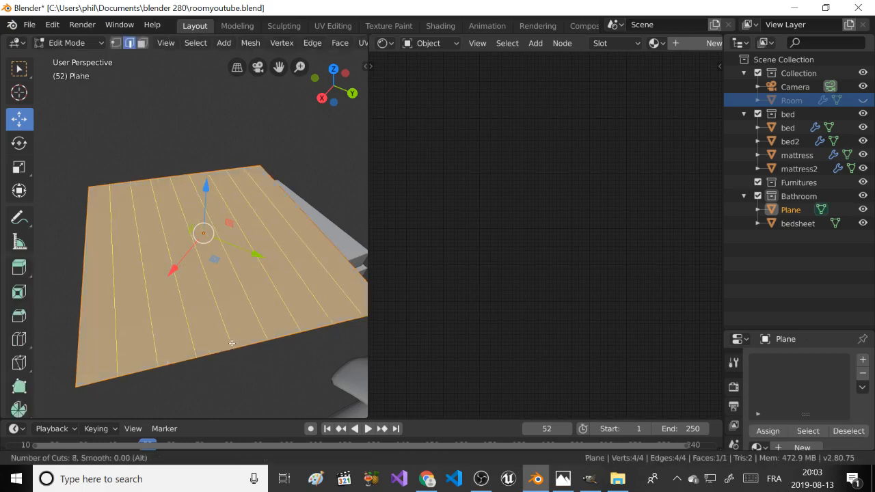
left_click(231, 343)
right_click(231, 343)
scroll(232, 343, "down", 4)
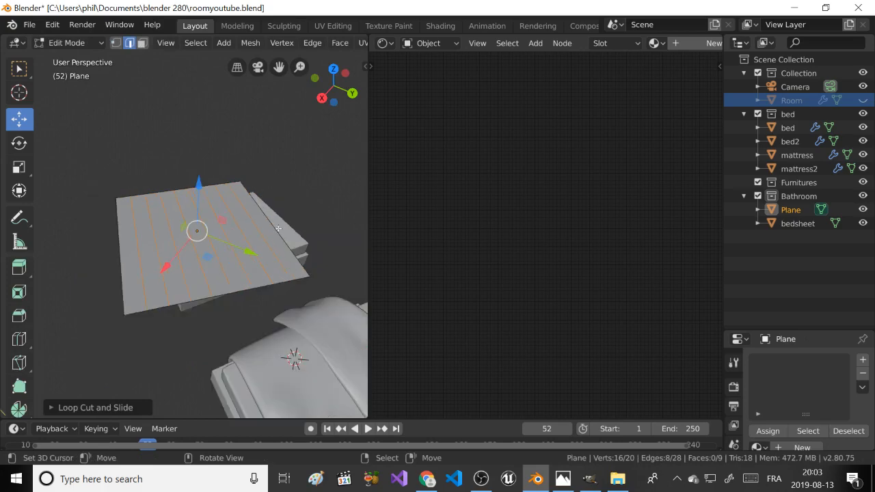
Raise the plane's edge nearest the bare mattress end with proportional editing, and extrude that edge further upward.
left_click(278, 228)
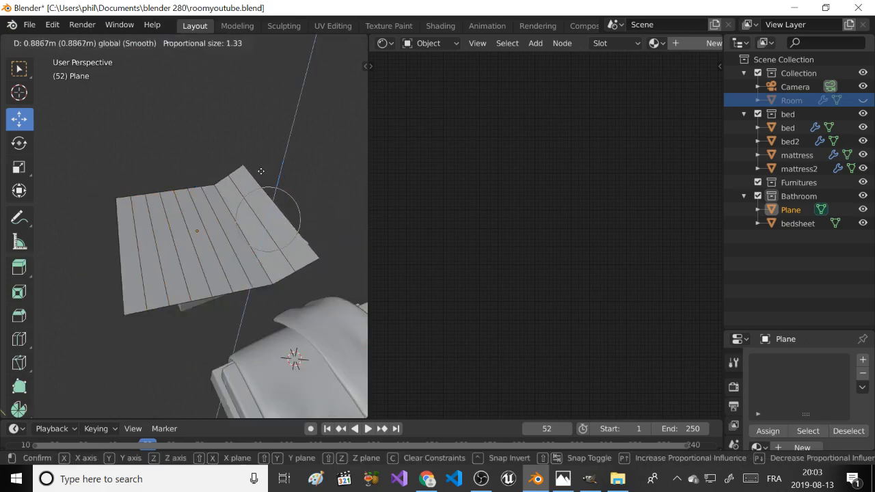
left_click_drag(260, 171, 264, 171)
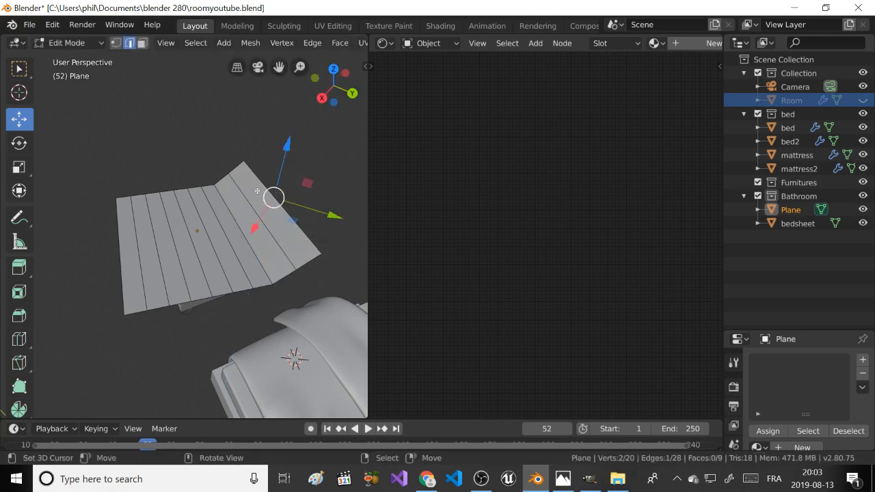
key("e")
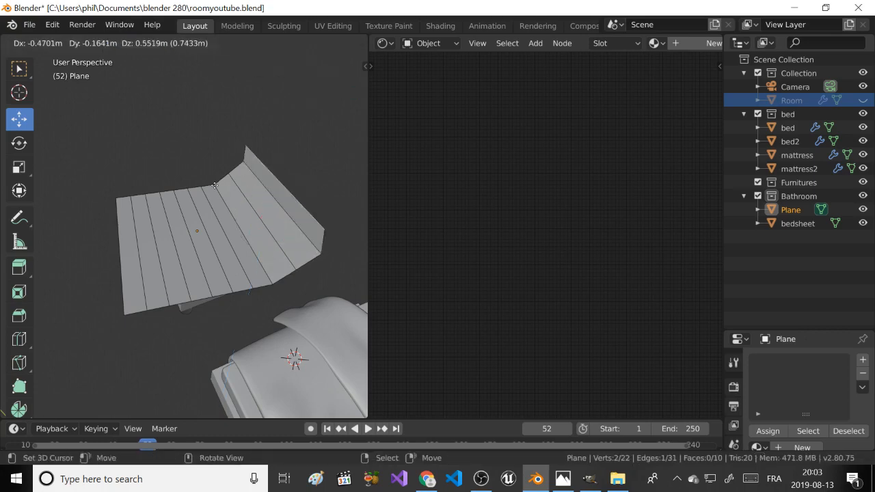
left_click(215, 186)
middle_click_drag(214, 185, 223, 189)
left_click_drag(202, 159, 200, 170)
Extrude the raised edge back over the sheet and extrude one more strip upward from it.
key("e")
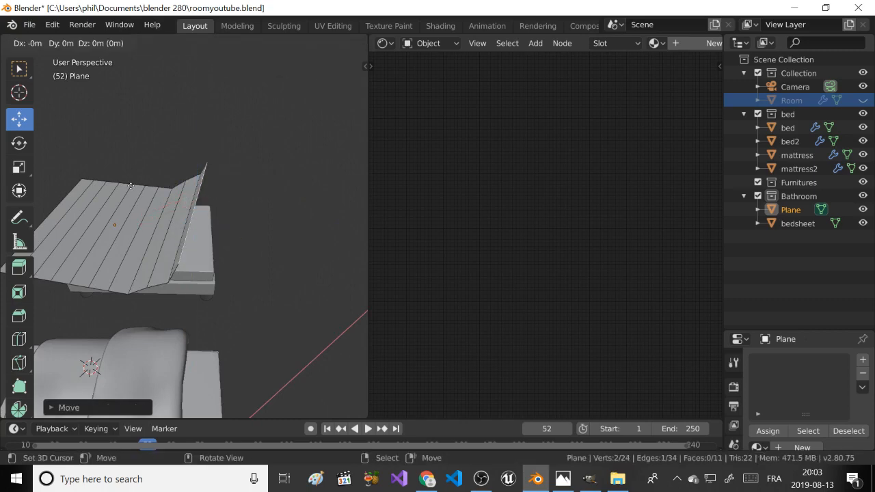
left_click(113, 185)
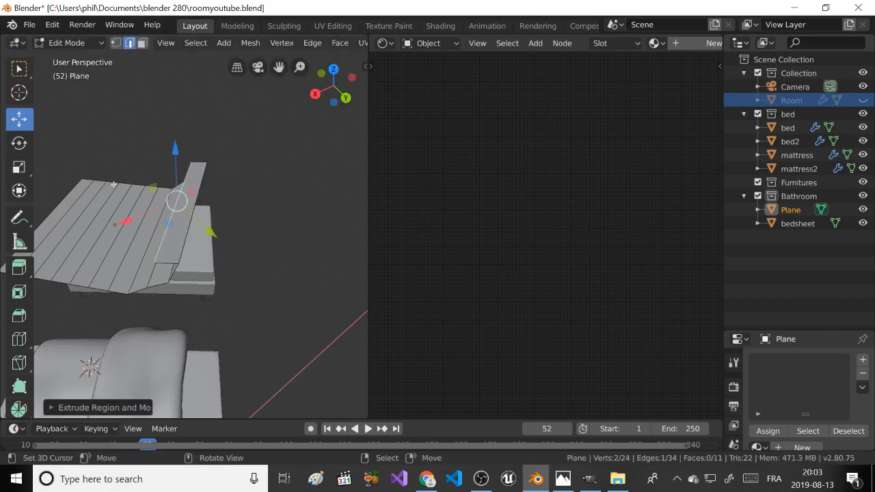
mouse_move(175, 175)
left_mouse_down()
mouse_move(179, 165)
mouse_move(175, 179)
mouse_move(172, 170)
left_mouse_up()
left_click(172, 165)
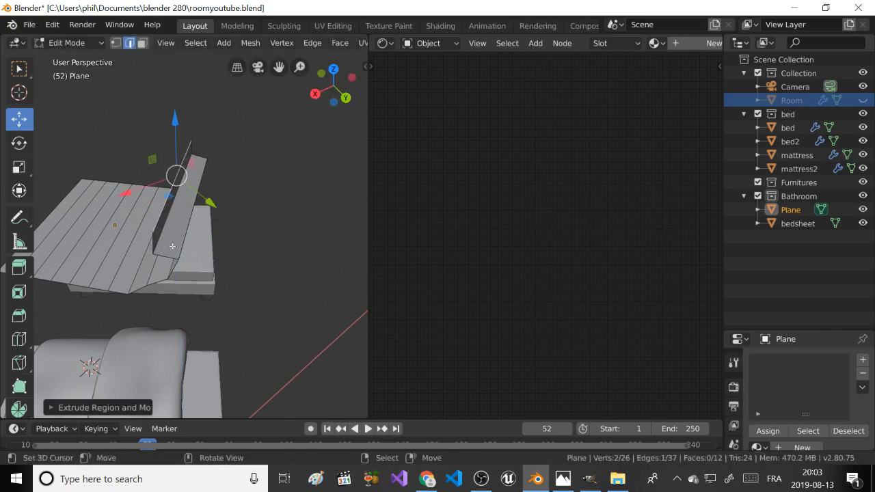
right_click(165, 234)
scroll(164, 231, "up", 2)
key("g")
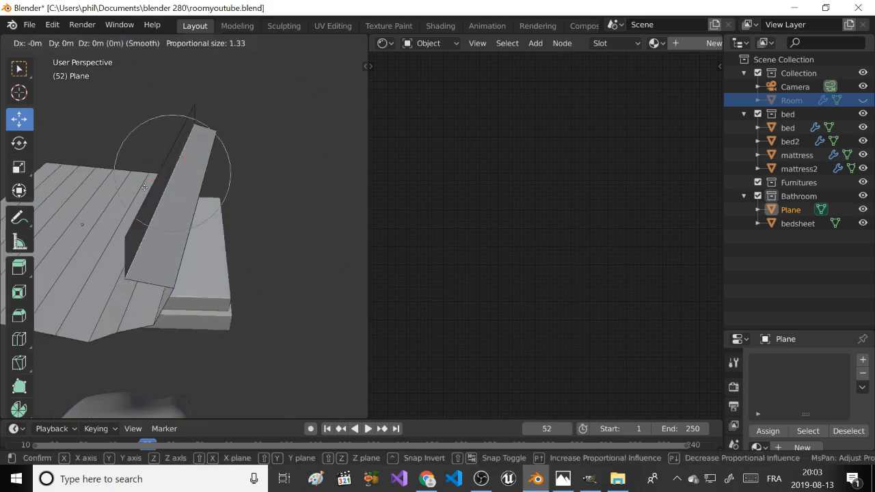
left_click(144, 188)
key("ctrl+z")
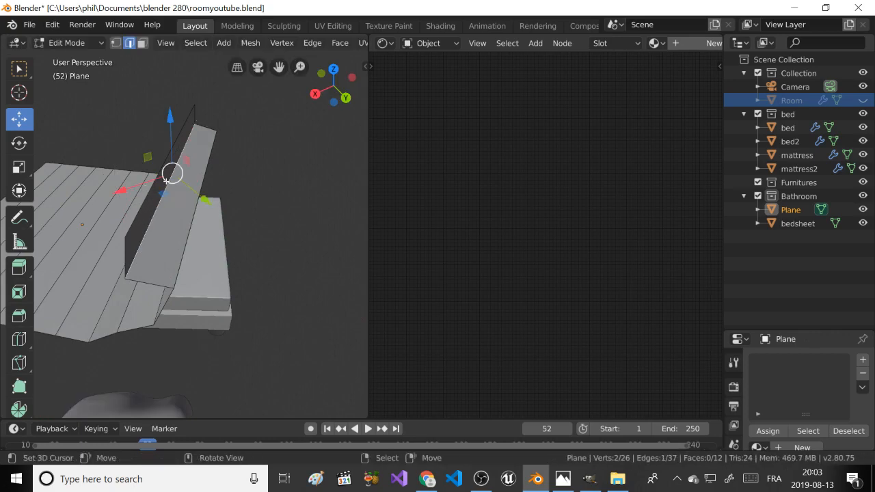
Lower the topmost extruded edge along Z, using a proportional editing size larger than 1.33.
scroll(191, 135, "down", 5)
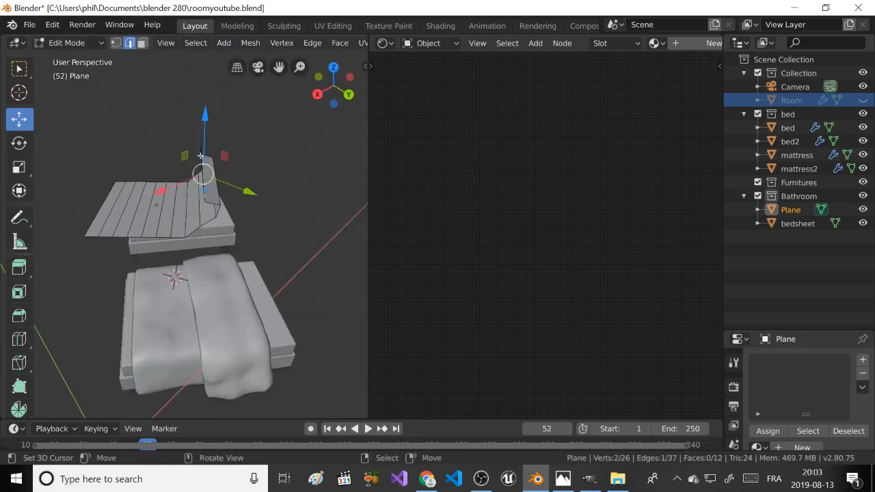
scroll(200, 155, "up", 3)
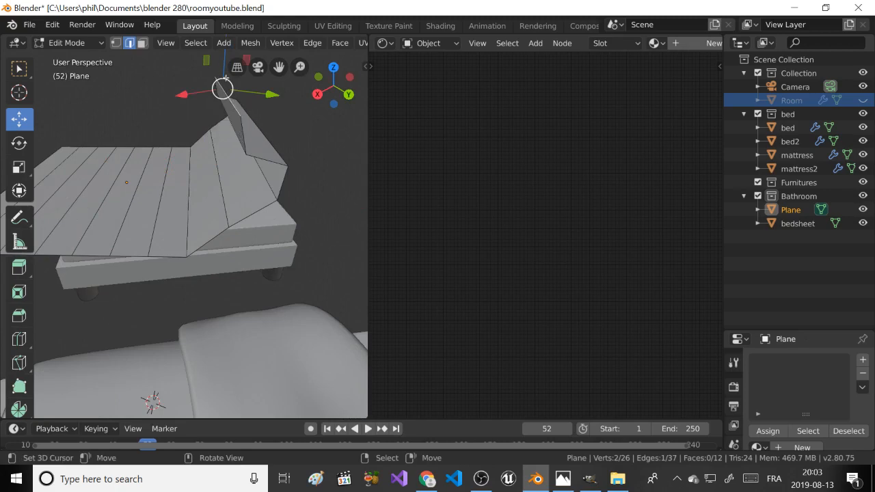
key("g")
key("z")
scroll(223, 72, "down", 7)
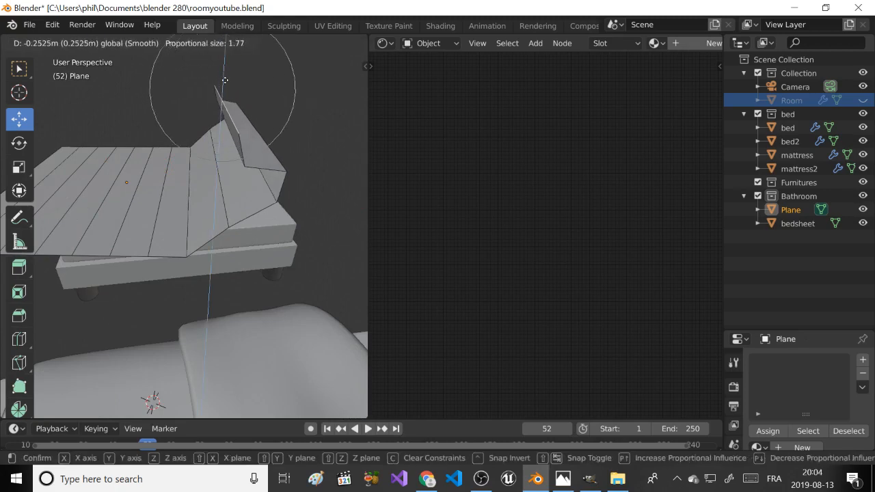
left_click(225, 82)
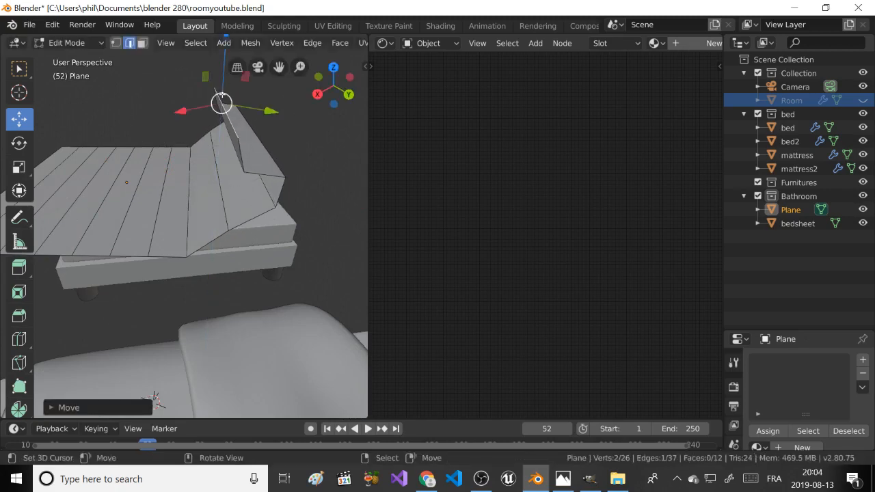
Extrude the top edge toward the foot of the bed as a folded flap and extend it along X with proportional editing.
key("e")
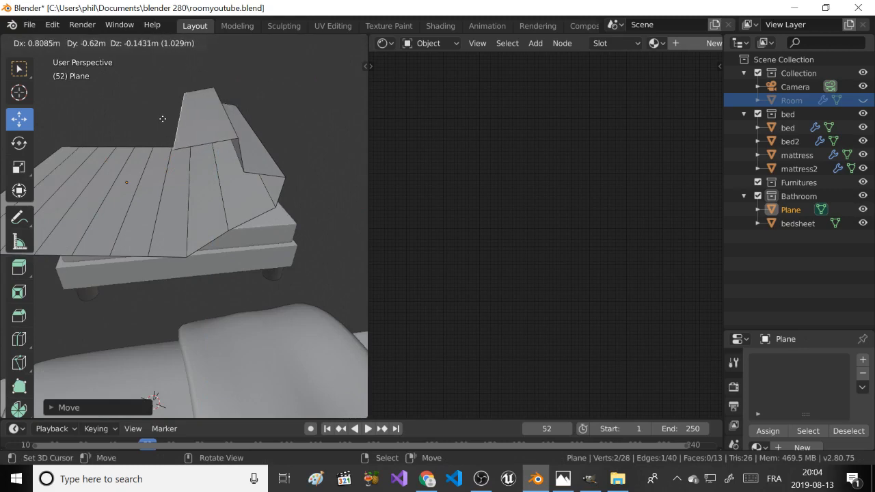
left_click(165, 128)
key("g")
key("x")
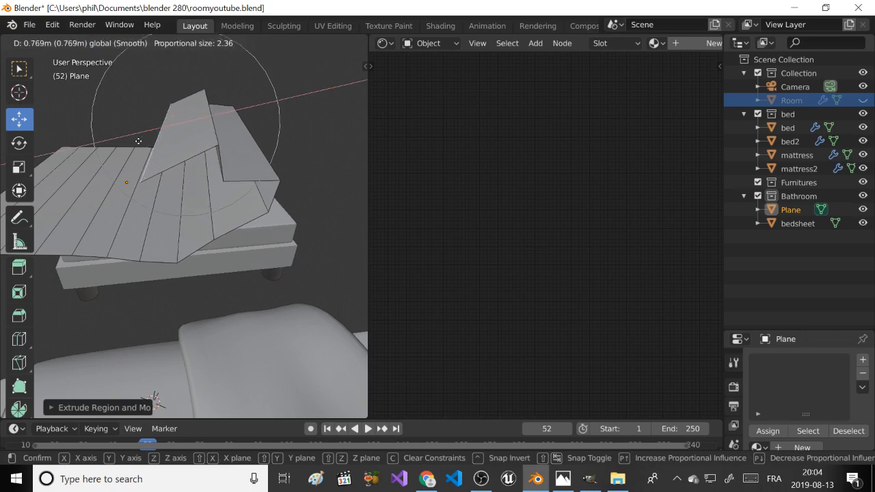
left_click(146, 139)
scroll(146, 140, "down", 4)
middle_click_drag(147, 139, 170, 147)
scroll(217, 190, "up", 2)
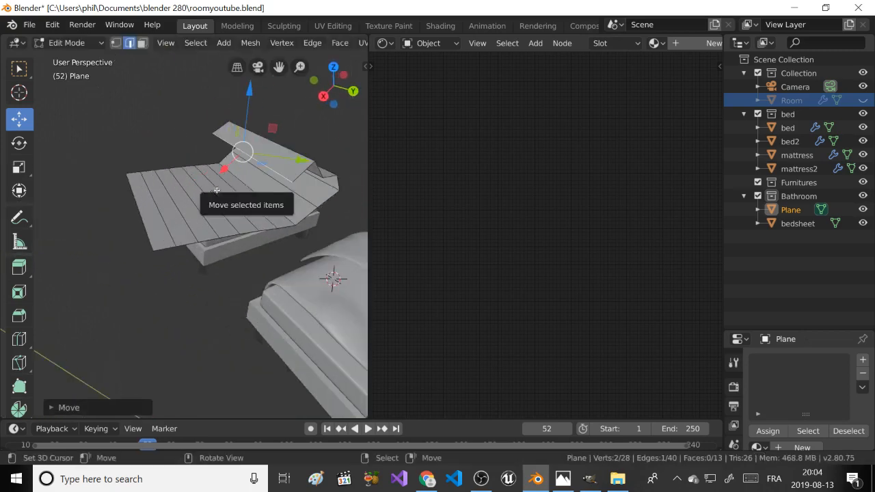
Cut two edge loops across the wide strips where the sheet rises toward the bed's head.
key("ctrl+r")
left_click(320, 211)
left_click(319, 212)
key("ctrl+r")
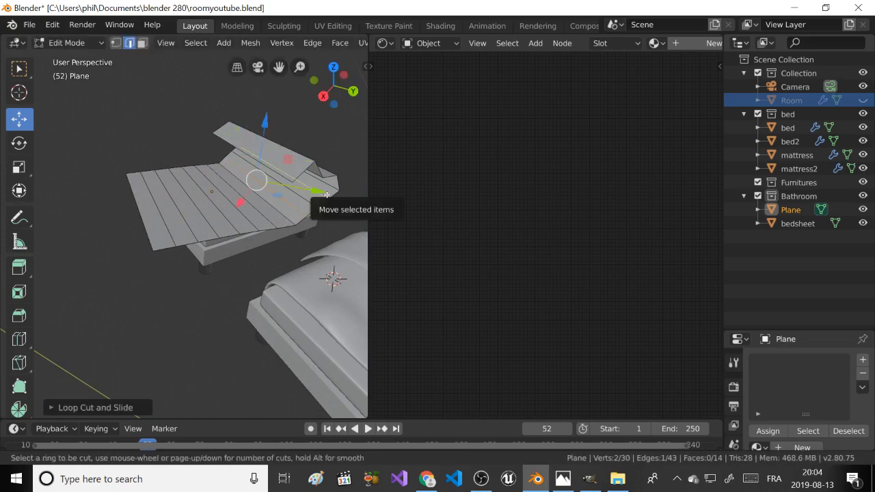
left_click(326, 195)
left_click(326, 195)
Cut two more edge loops across the sheet's folded-over end, running parallel to the fold.
middle_click_drag(193, 225, 179, 240)
key("ctrl+r")
left_click(155, 240)
left_click(155, 240)
key("ctrl+r")
left_click(181, 287)
left_click(180, 289)
key("r")
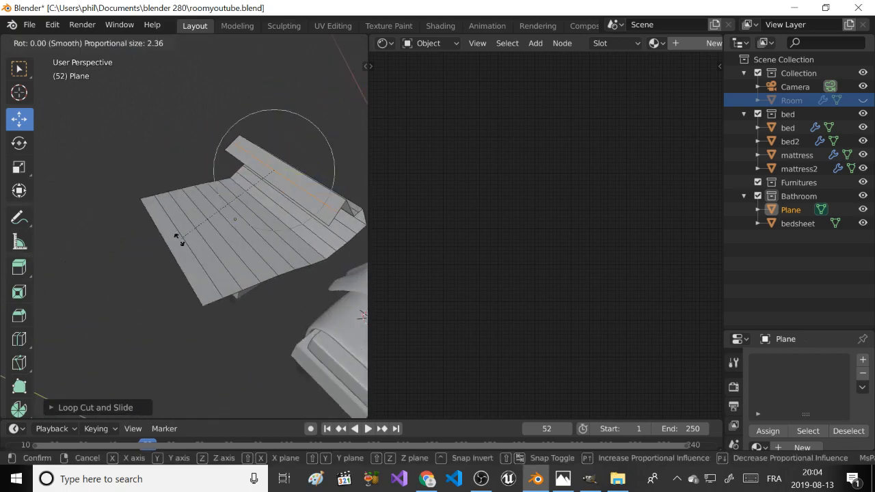
left_click(179, 240)
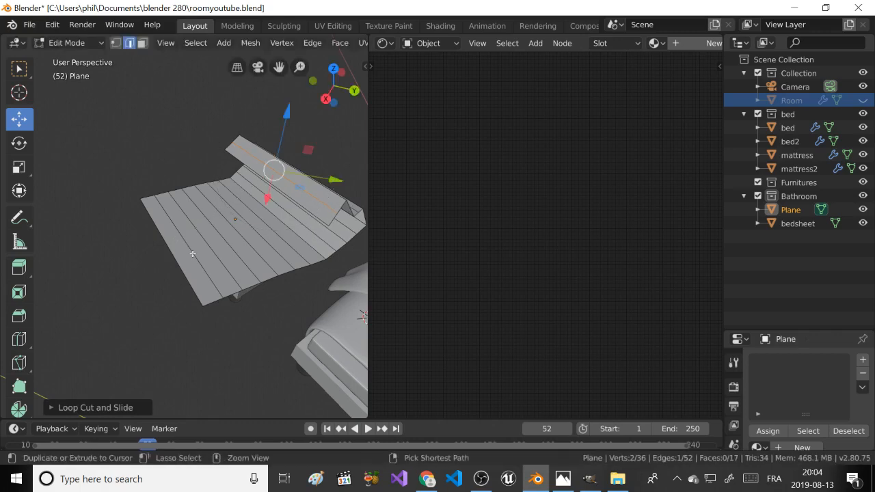
Add 11 evenly spaced loop cuts along the sheet's length, crossing all the existing strips.
key("ctrl+r")
scroll(193, 254, "up", 11)
scroll(193, 254, "down", 1)
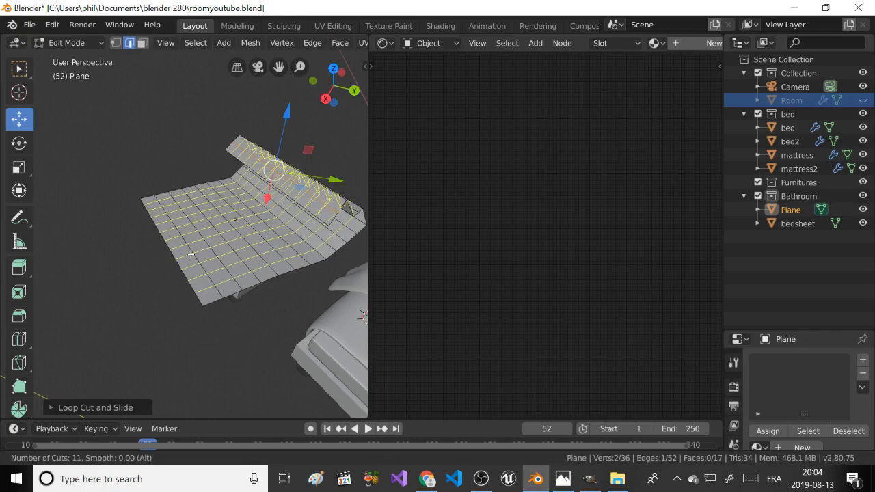
left_click(190, 254)
right_click(189, 254)
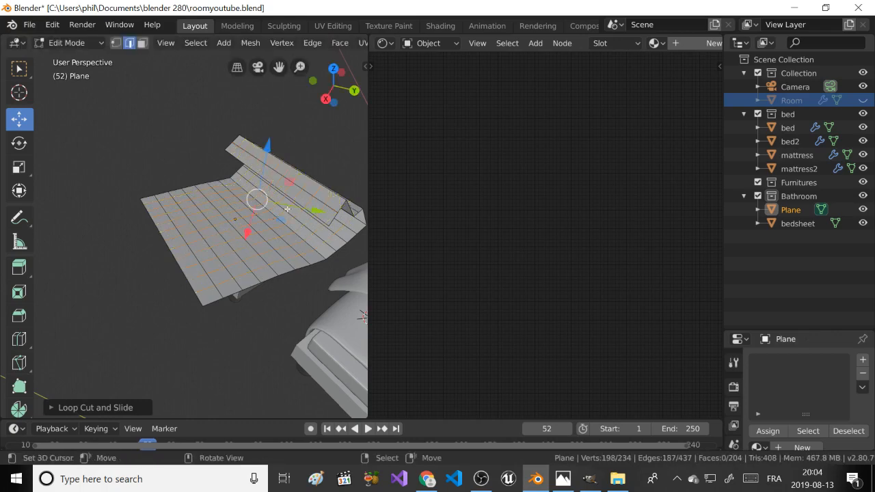
Enlarge the Properties editor by shrinking the Outliner, and inspect the subdivided sheet over the bed.
middle_click_drag(189, 254, 215, 212)
scroll(260, 182, "up", 2)
scroll(259, 181, "down", 3)
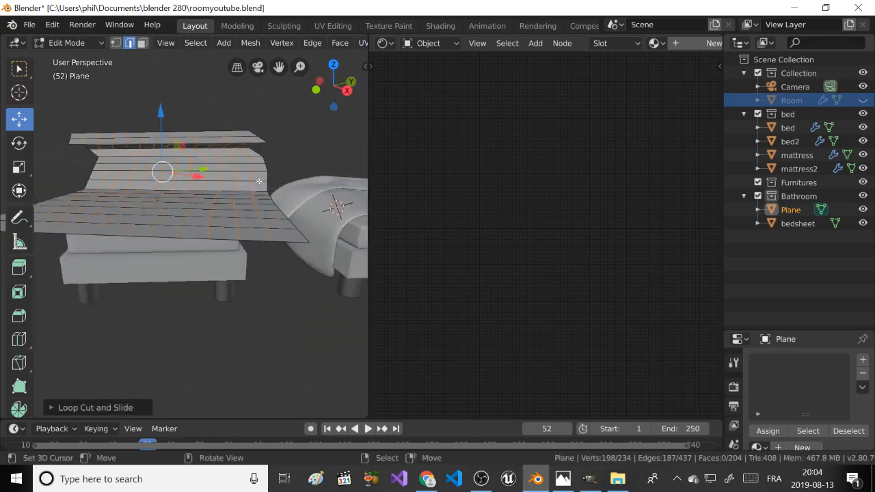
middle_click_drag(259, 181, 215, 199)
scroll(215, 200, "up", 3)
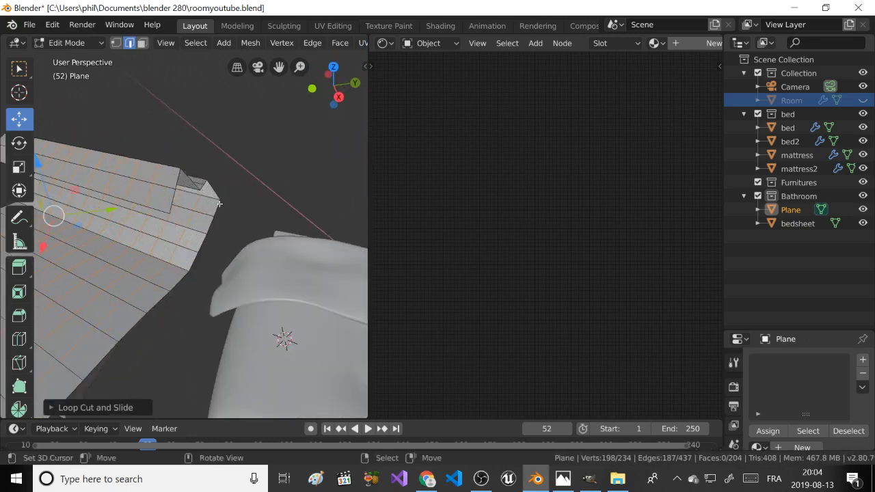
scroll(215, 200, "down", 2)
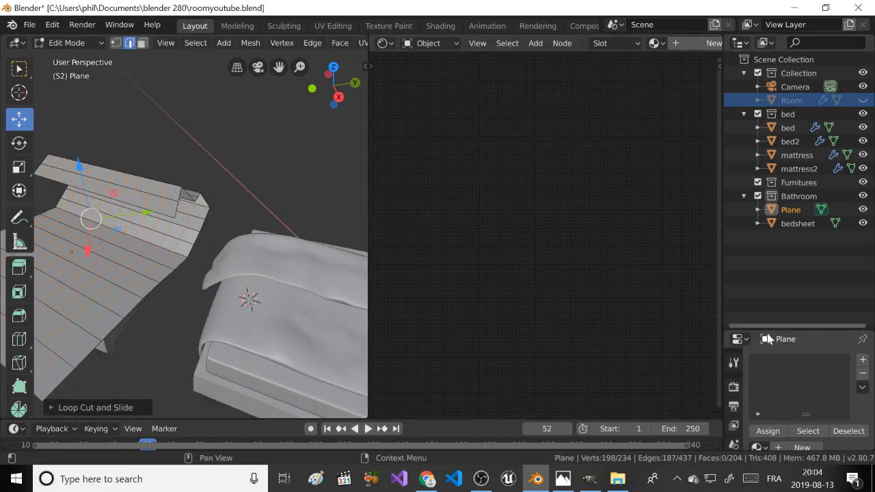
left_click_drag(776, 335, 775, 154)
scroll(292, 160, "down", 2)
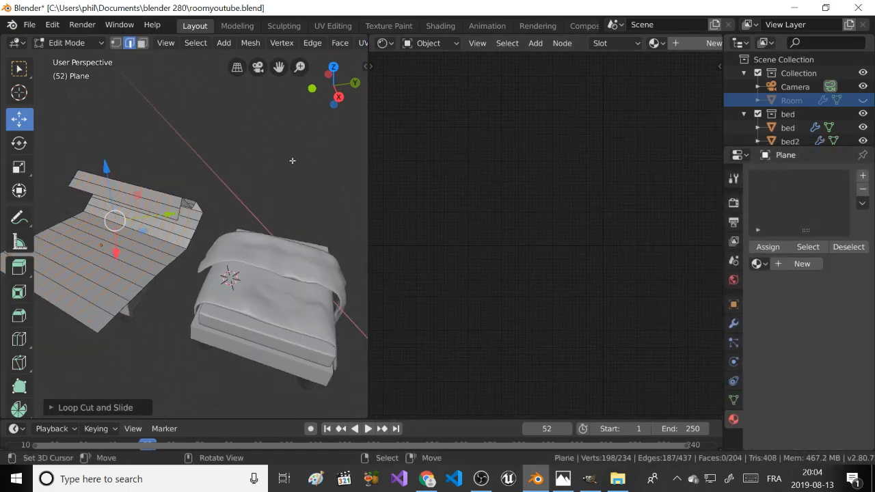
middle_click_drag(218, 189, 177, 222)
scroll(184, 189, "up", 3)
scroll(184, 188, "down", 3)
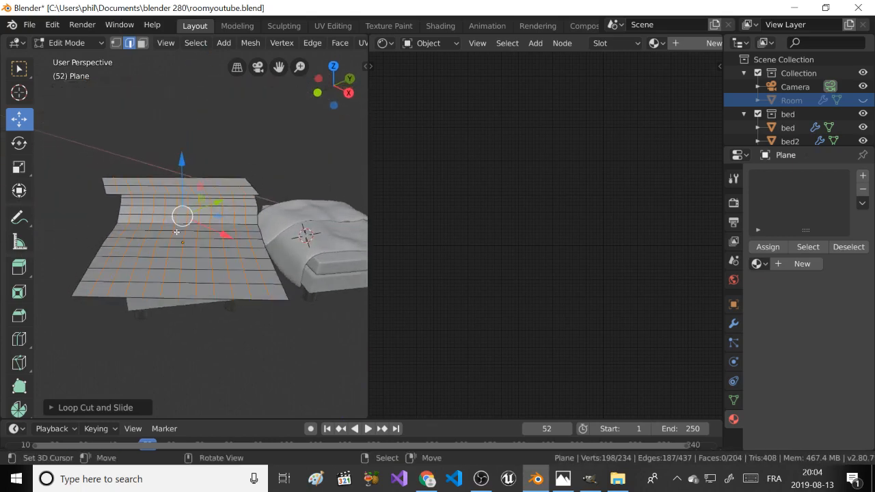
Rotate the whole sheet slightly about the global Z axis and nudge it horizontally over the rear mattress in Object Mode.
key("Tab")
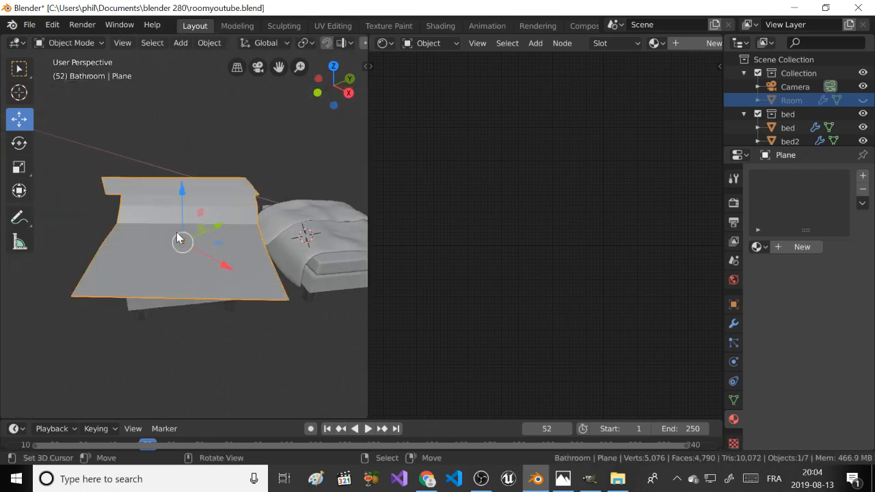
key("r")
key("z")
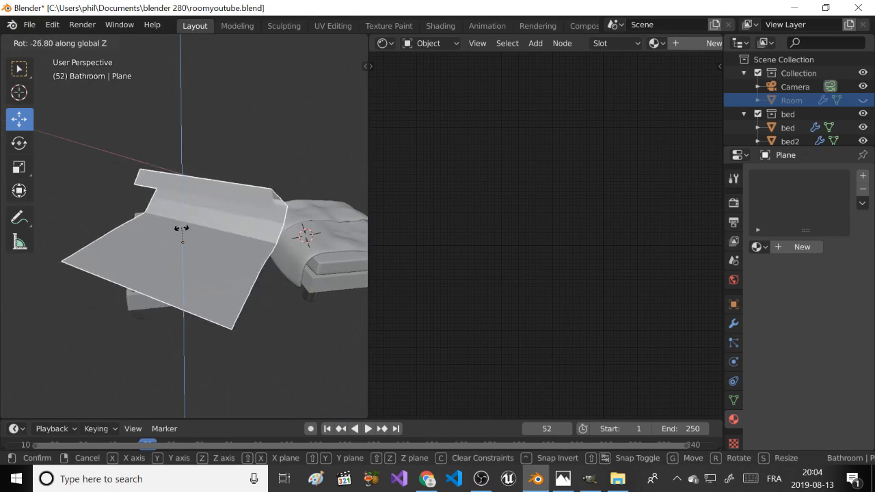
left_click(205, 230)
scroll(214, 233, "up", 2)
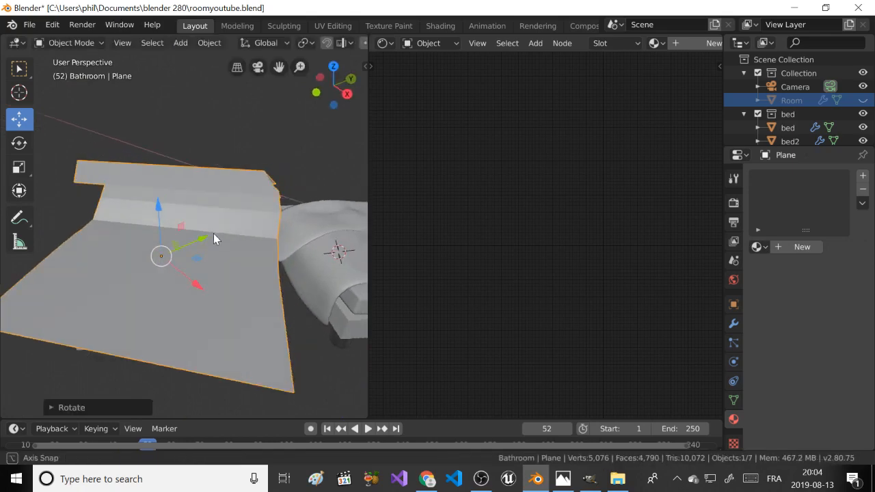
middle_click_drag(214, 233, 160, 262)
left_click_drag(118, 282, 118, 279)
left_click_drag(158, 238, 169, 235)
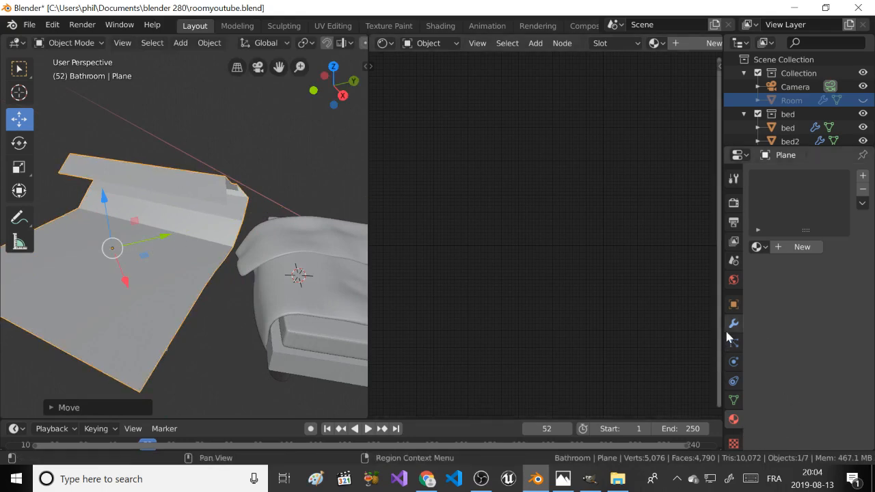
Enable Cloth physics on the sheet plane and return the timeline to frame 1.
left_click(731, 382)
left_click(734, 400)
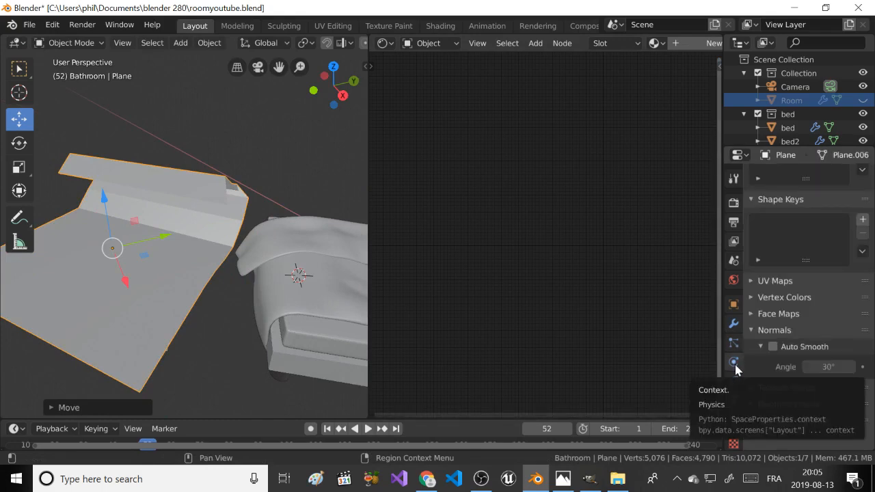
left_click(734, 362)
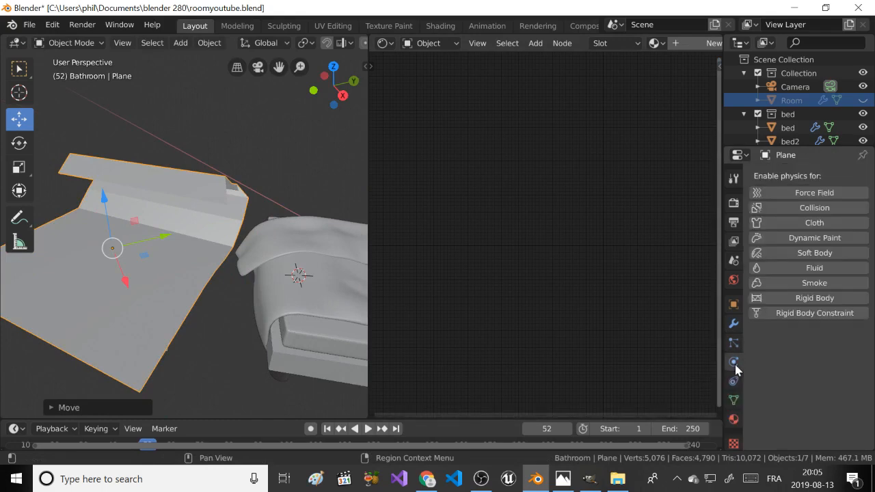
left_click(809, 224)
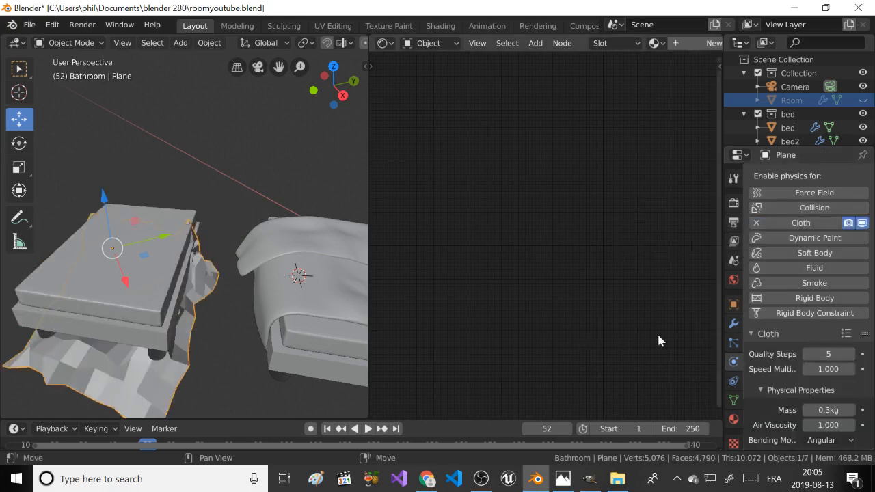
left_click(327, 428)
Examine the collision physics of mattress2, including its Softbody and Cloth settings.
scroll(50, 285, "up", 2)
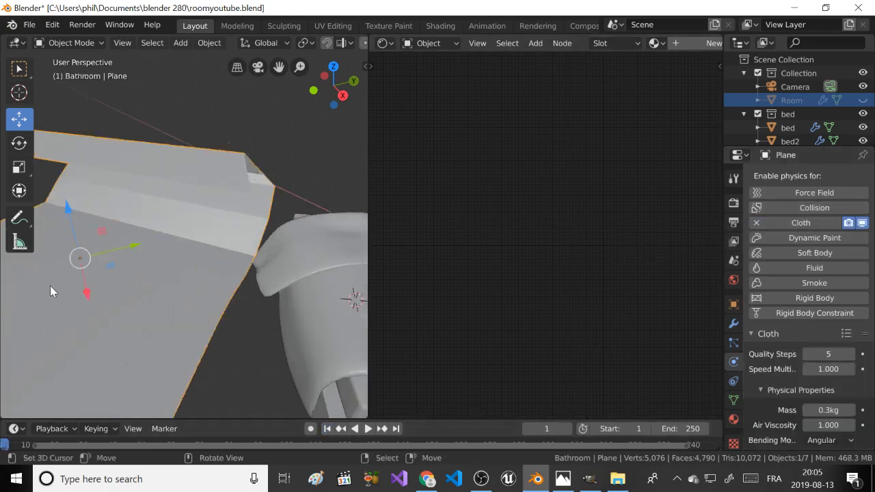
middle_click_drag(50, 285, 77, 246)
left_click(168, 180)
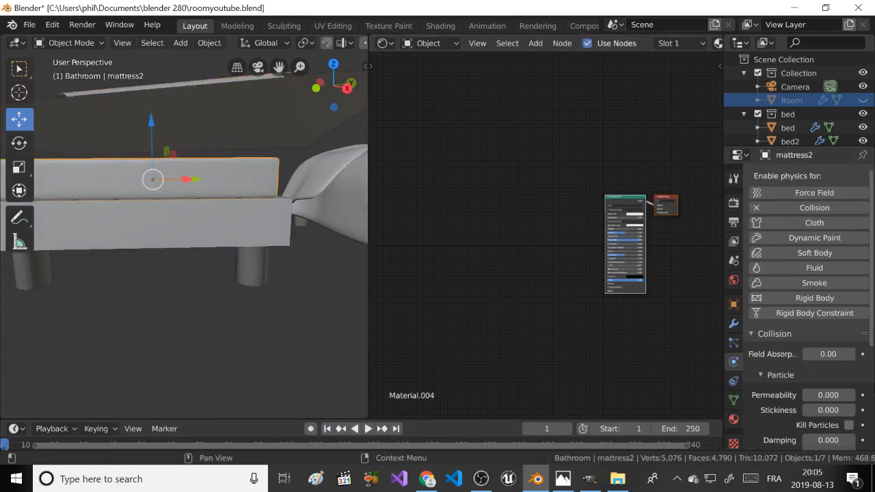
scroll(796, 360, "down", 5)
scroll(796, 360, "up", 5)
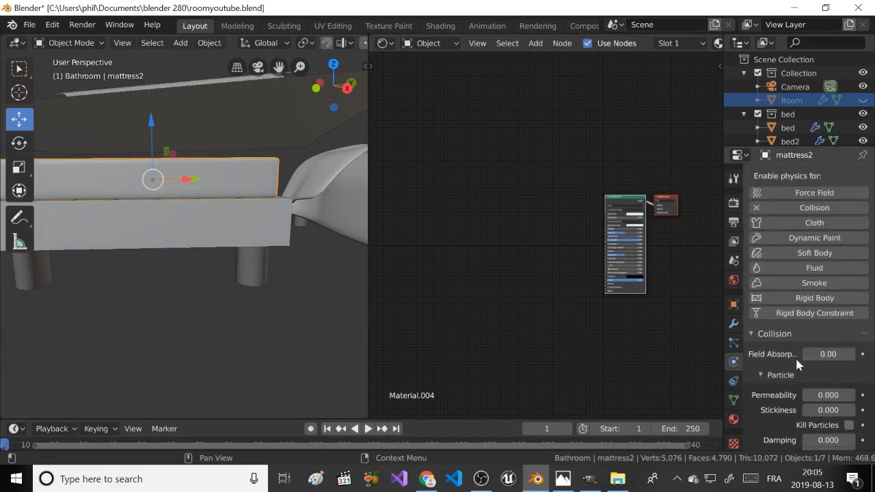
scroll(830, 369, "down", 5)
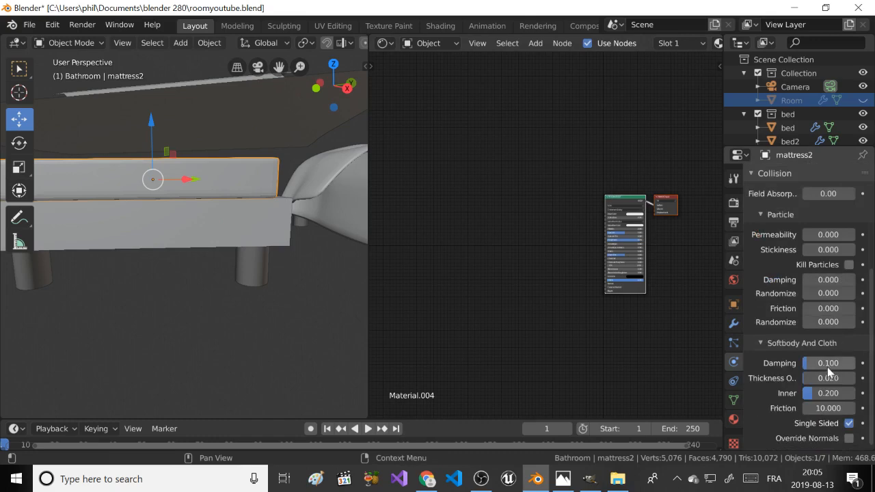
Turn on Self Collisions in the sheet plane's cloth settings.
left_click(182, 86)
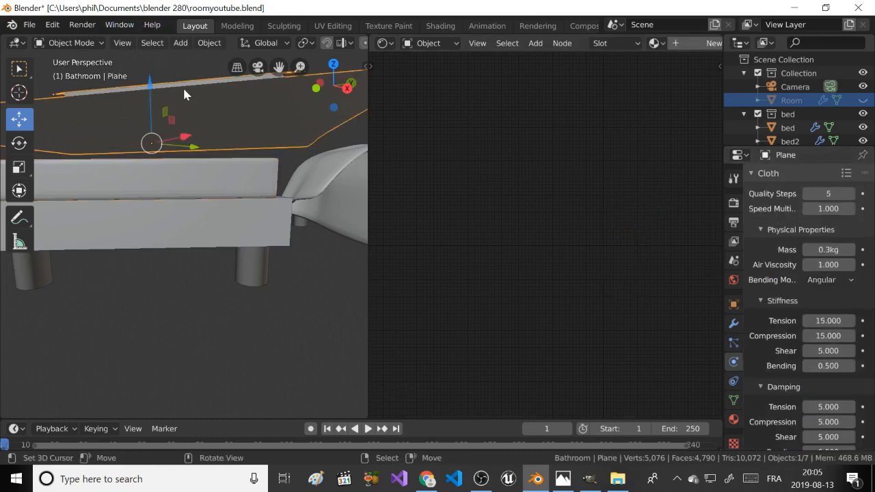
scroll(818, 392, "down", 7)
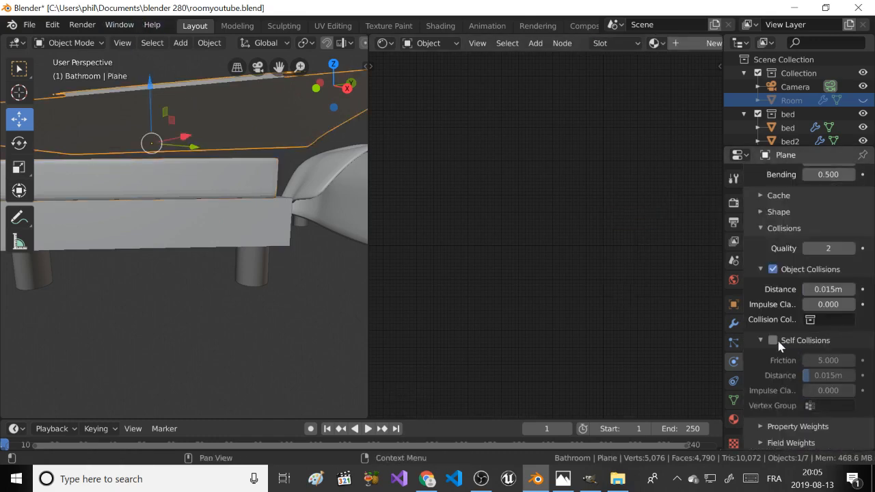
scroll(266, 207, "down", 6)
middle_click_drag(265, 207, 266, 213)
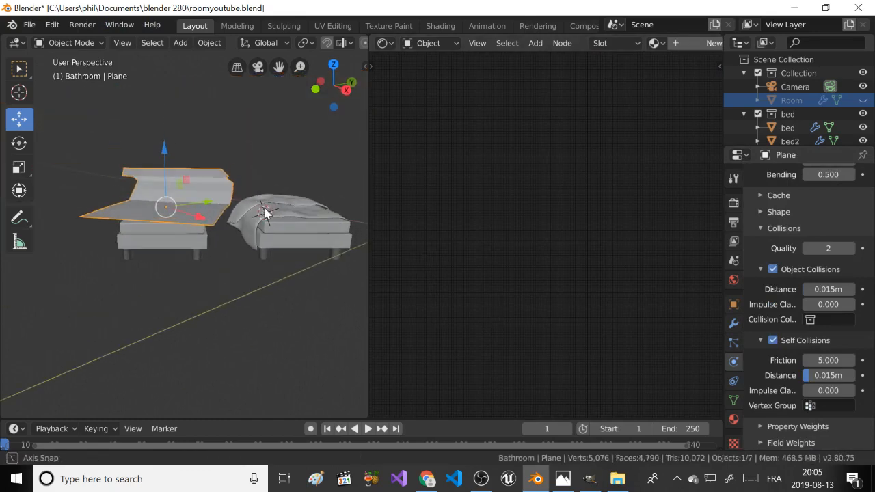
Play the cloth simulation to preview how the sheet falls on the bed, and rewind to frame 1.
left_click(369, 429)
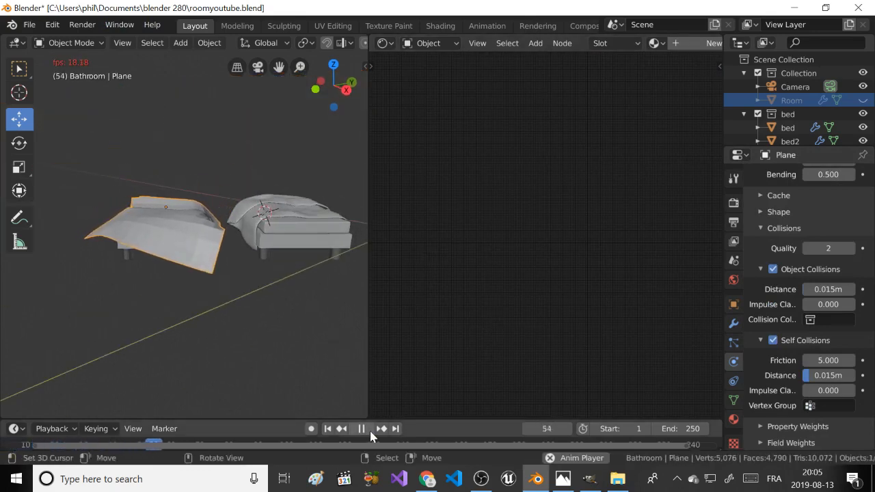
left_click(369, 429)
left_click(327, 428)
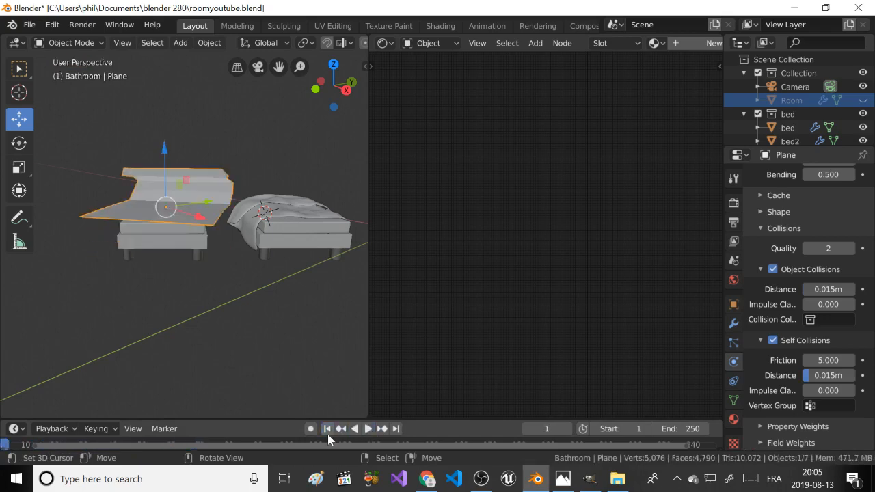
Add a centred lengthwise loop cut in the sheet's outermost strip on the side facing the other bed.
scroll(191, 174, "up", 5)
key("Tab")
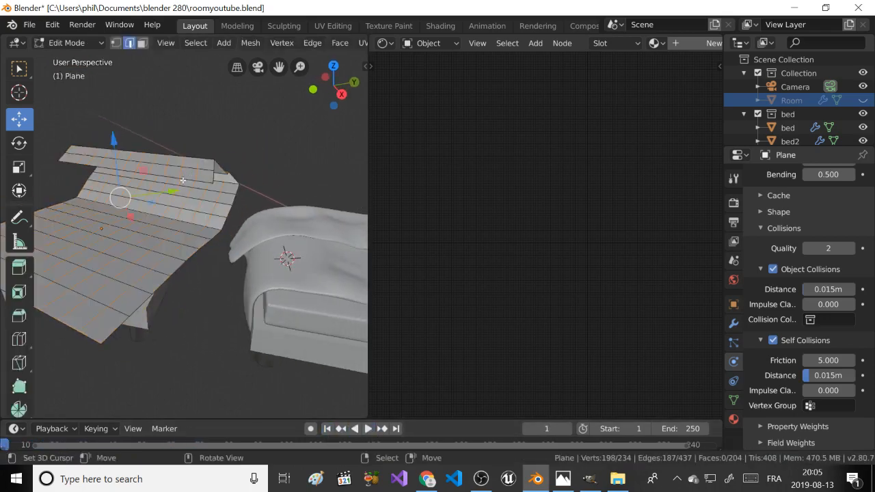
middle_click_drag(182, 180, 201, 188)
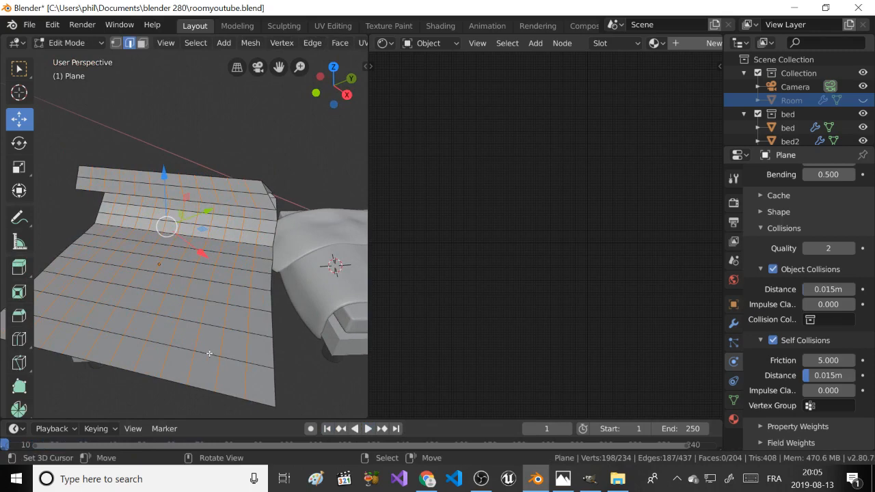
key("ctrl+r")
left_click(262, 355)
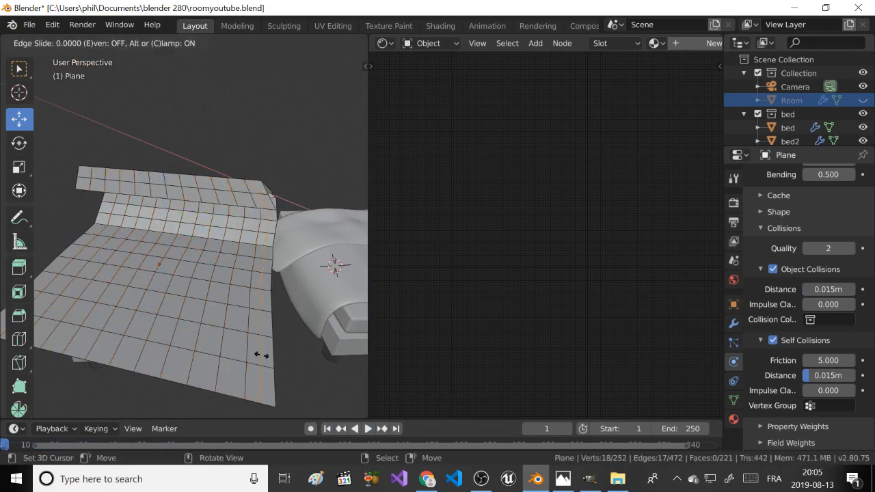
right_click(262, 353)
middle_click_drag(261, 354, 202, 224)
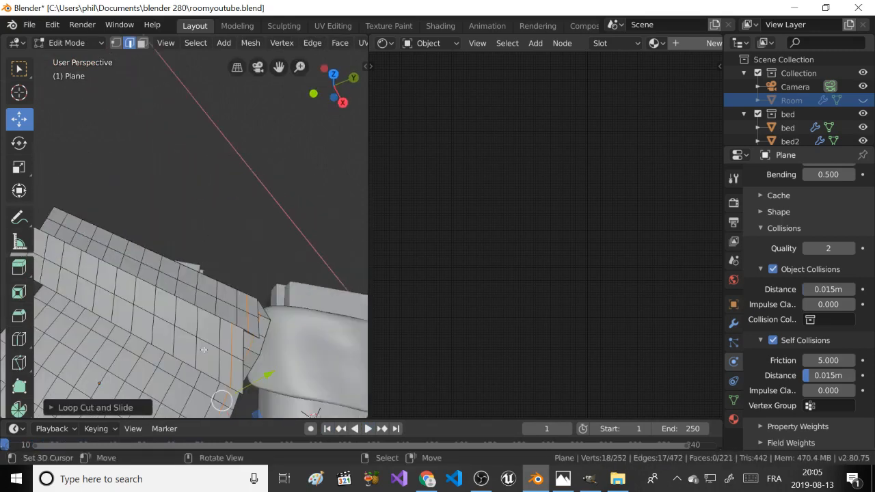
Add two centred loop cuts across the sheet's raised end, parallel to the fold.
key("ctrl+r")
left_click(239, 383)
right_click(238, 382)
key("ctrl+r")
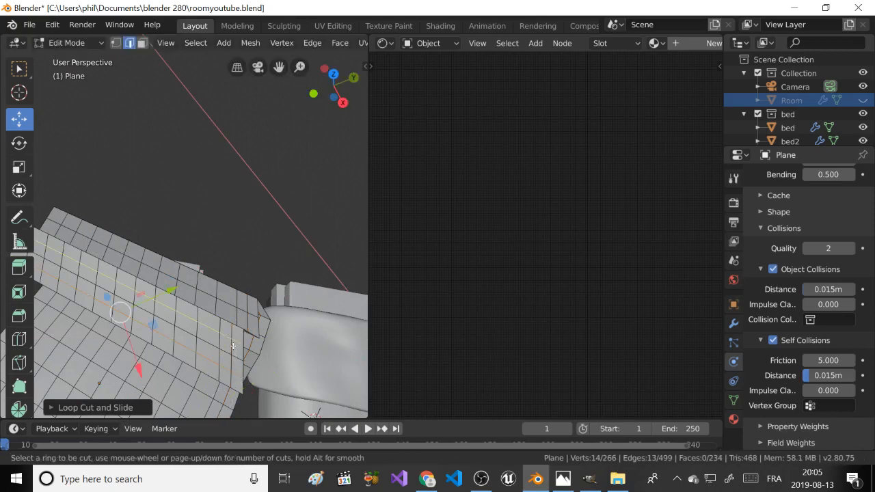
left_click(233, 346)
right_click(233, 346)
Add two centred loop cuts across the sheet's folded-over section, viewed from above.
middle_click_drag(233, 314, 208, 324)
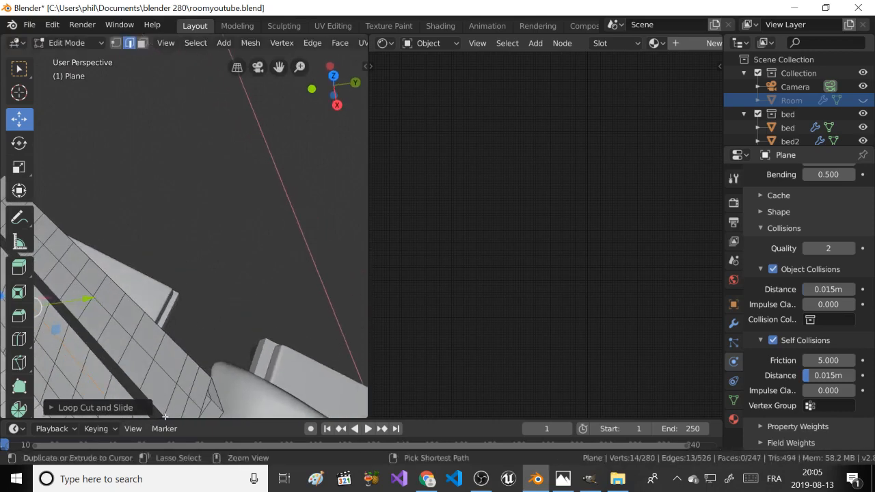
key("ctrl+r")
left_click(180, 394)
right_click(181, 393)
key("ctrl+r")
left_click(182, 369)
right_click(182, 369)
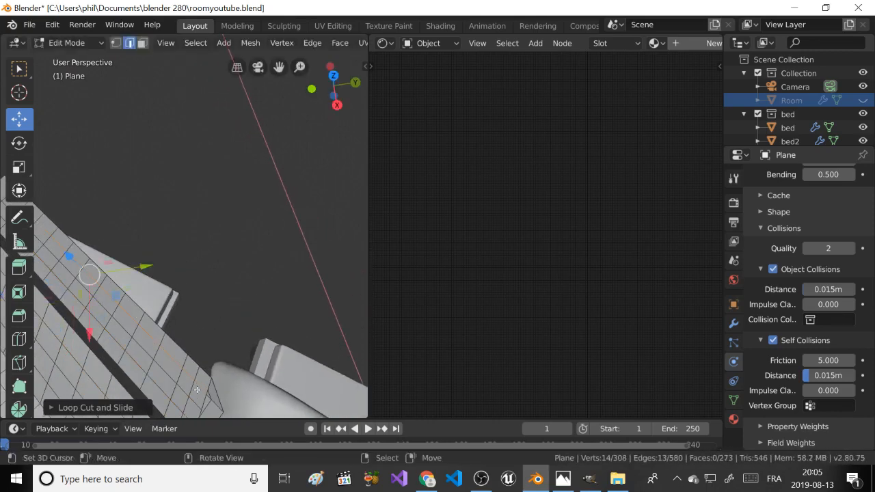
Add a centred loop cut across the strip beneath the folded flap and one lengthwise near the sheet's side facing the other bed.
middle_click_drag(184, 354, 194, 311)
key("ctrl+r")
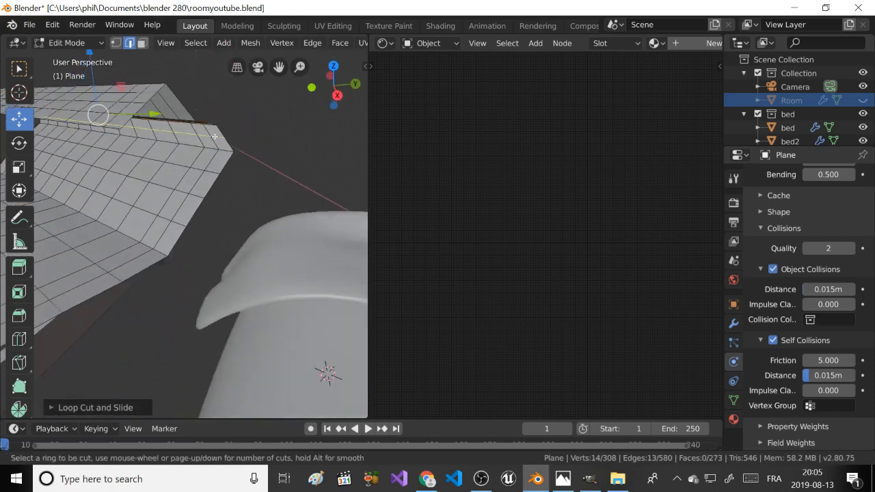
left_click(215, 137)
right_click(215, 136)
middle_click_drag(215, 136, 236, 205)
key("ctrl+r")
left_click(273, 387)
right_click(273, 387)
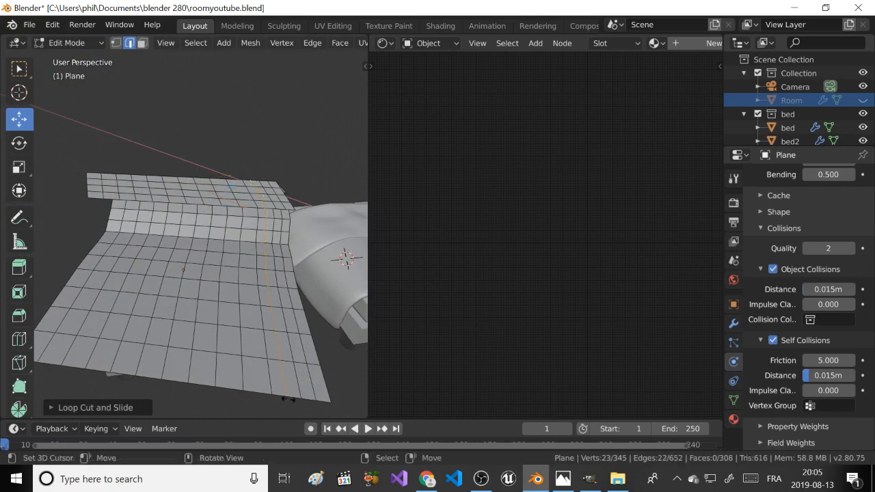
Add two centred lengthwise loop cuts near the sheet's side away from the other bed and one in a wide strip towards the other bed.
middle_click_drag(66, 262, 162, 311)
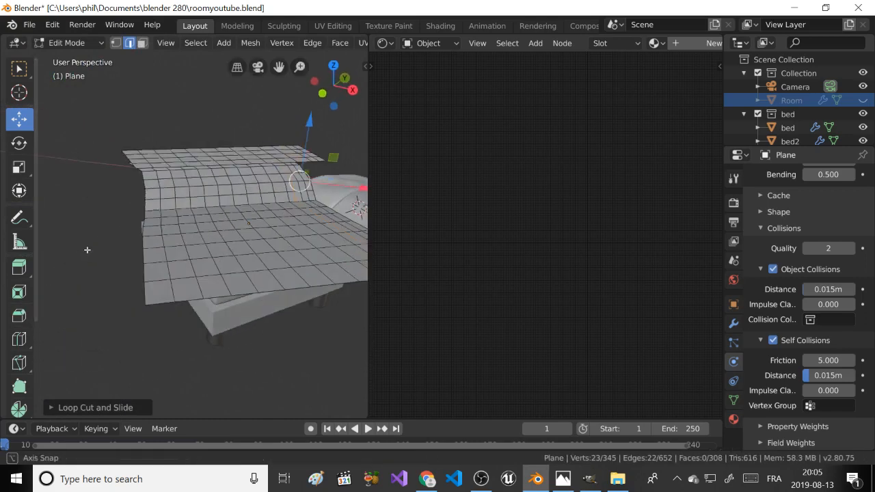
key("ctrl+r")
left_click(180, 303)
right_click(179, 303)
key("ctrl+r")
left_click(181, 296)
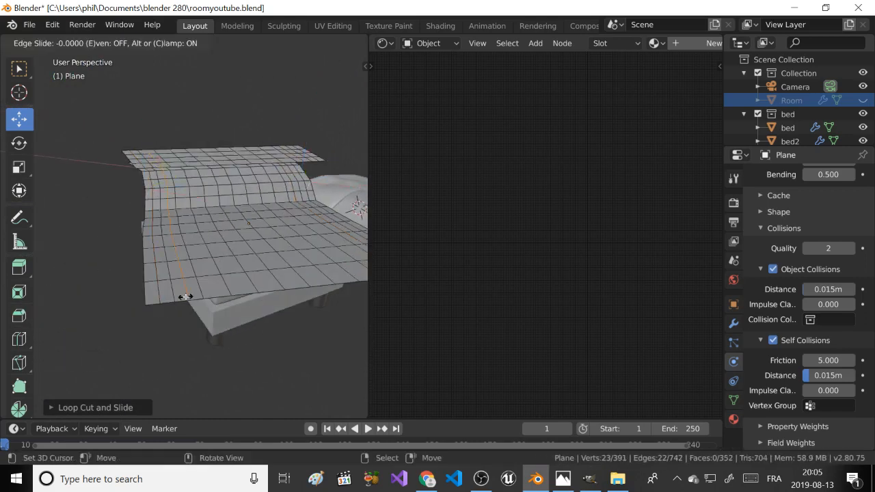
right_click(182, 296)
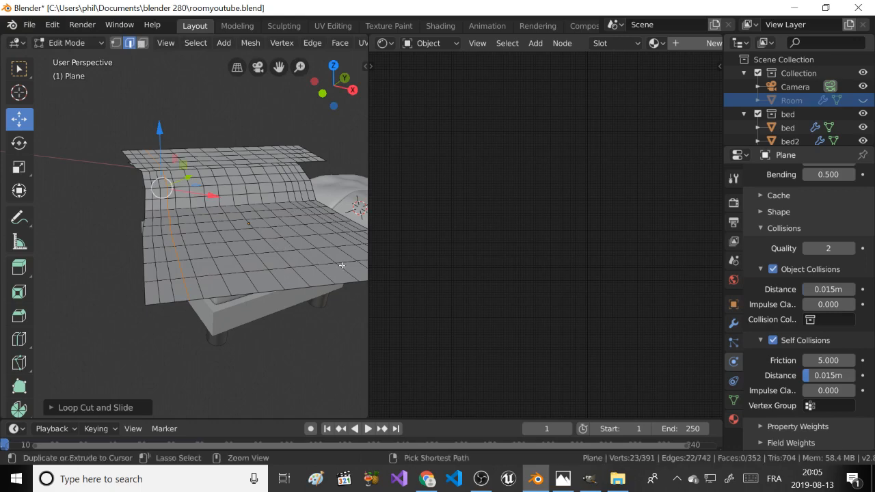
key("ctrl+r")
left_click(216, 179)
right_click(216, 179)
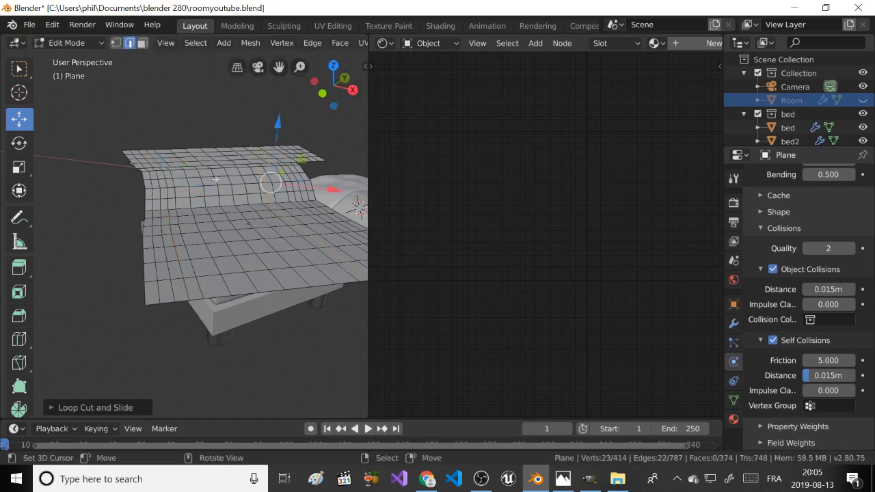
Test the sheet's cloth simulation in Object Mode up to frame 52, and return to frame 1.
middle_click_drag(216, 179, 269, 247)
key("Tab")
left_click(368, 429)
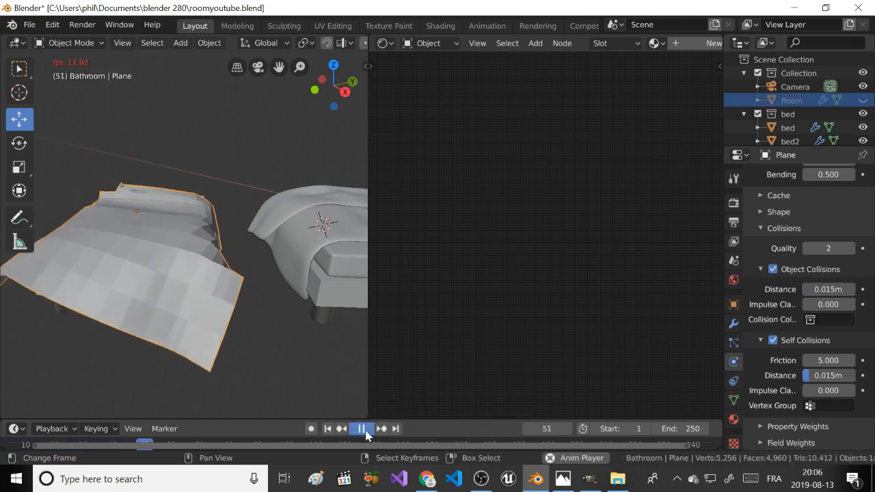
left_click(362, 429)
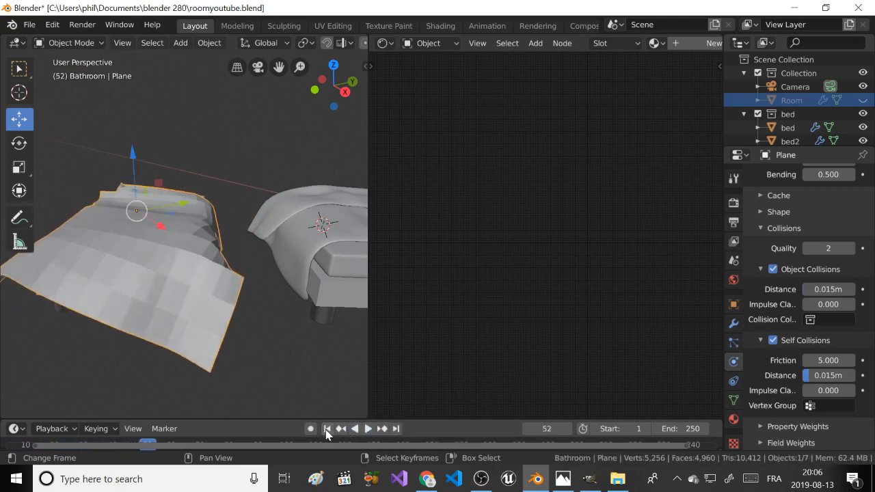
left_click(326, 429)
Add two centred crosswise loop cuts in the wide strips of the sheet's flat section, between its foot end and middle.
key("Tab")
scroll(173, 181, "up", 3)
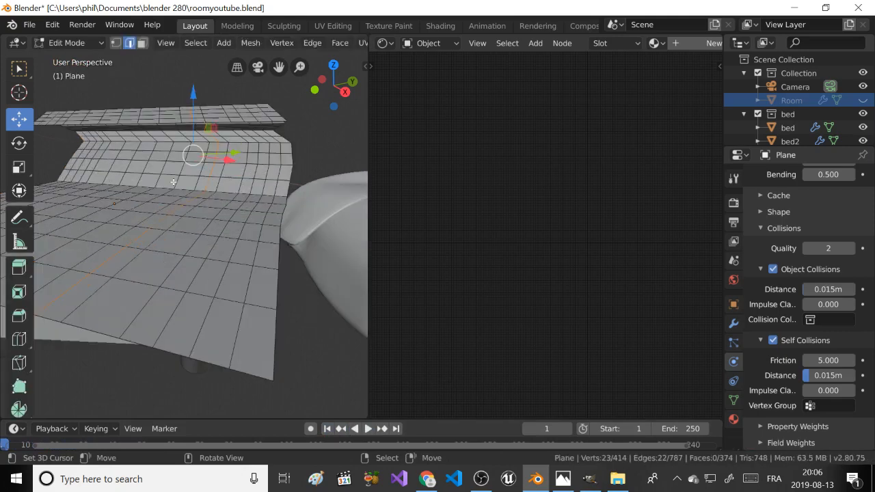
middle_click_drag(173, 182, 177, 204)
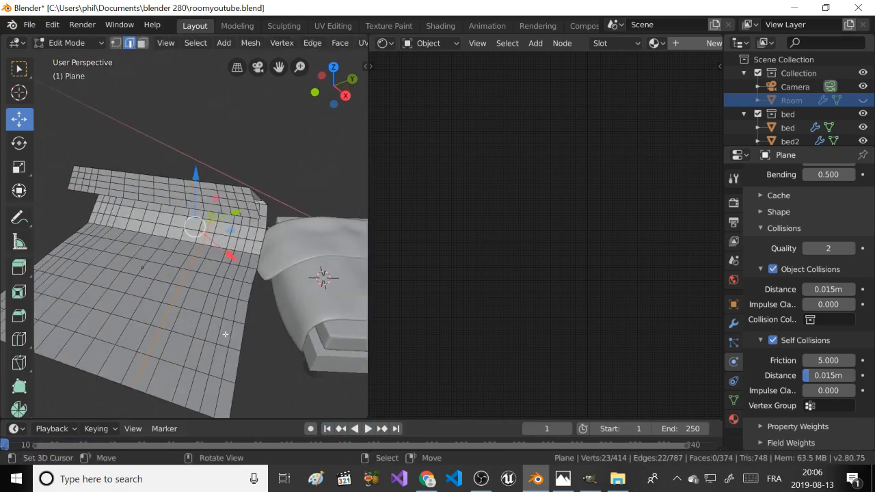
key("ctrl+r")
left_click(240, 361)
right_click(240, 361)
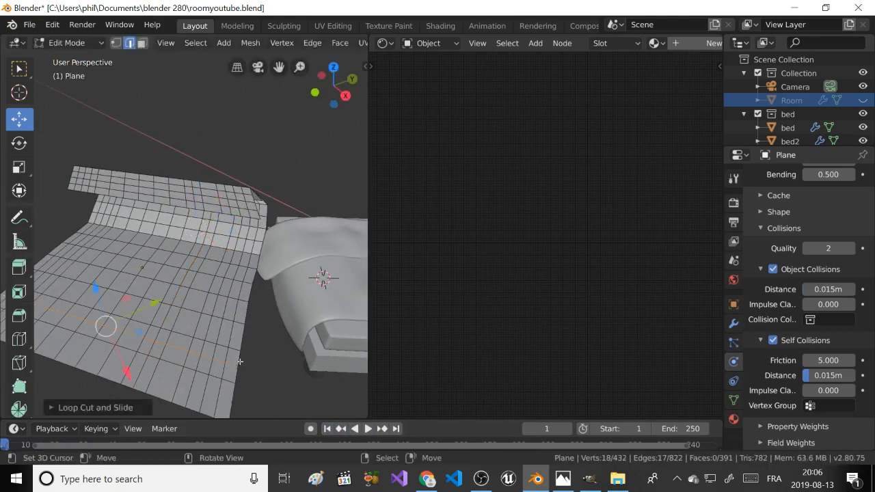
key("ctrl+r")
left_click(243, 316)
right_click(243, 316)
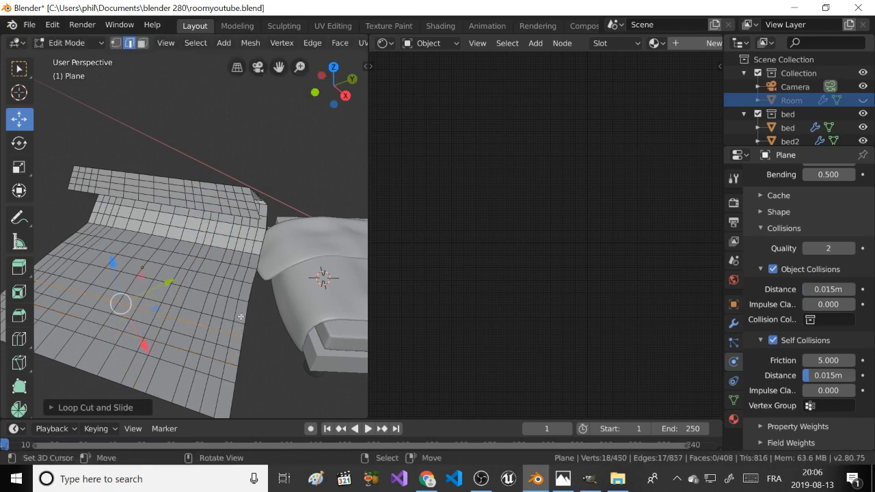
Add centred crosswise loop cuts in the remaining wide strips of the flat section, finishing with one near the foot end.
key("ctrl+r")
left_click(253, 276)
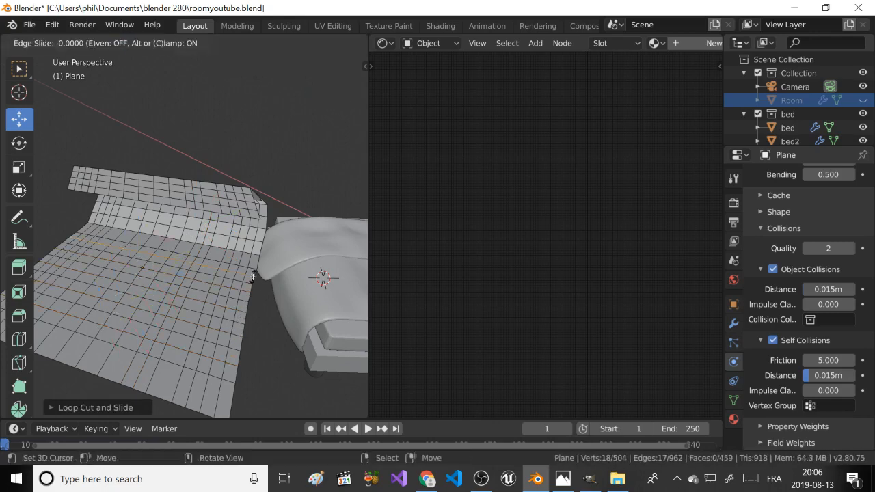
right_click(252, 276)
key("ctrl+r")
left_click(240, 408)
right_click(239, 408)
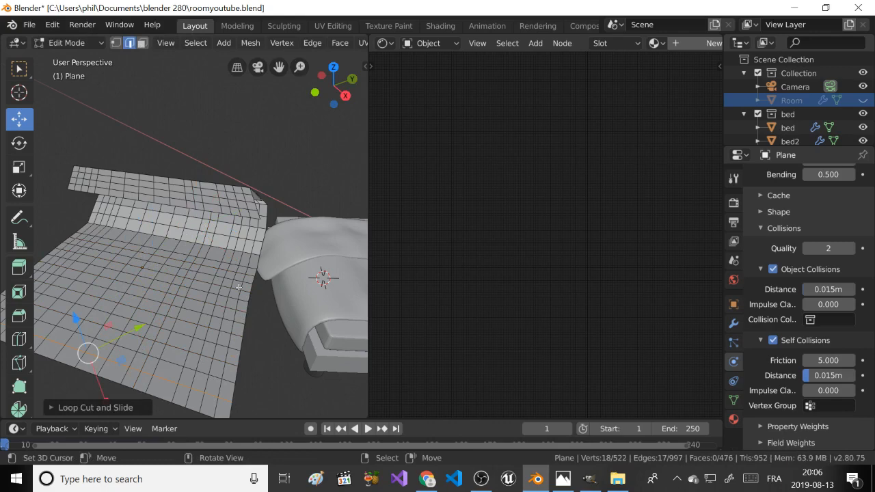
Run the cloth simulation to frame 35 in Object Mode and examine how the subdivided sheet and its folded end drape.
key("Tab")
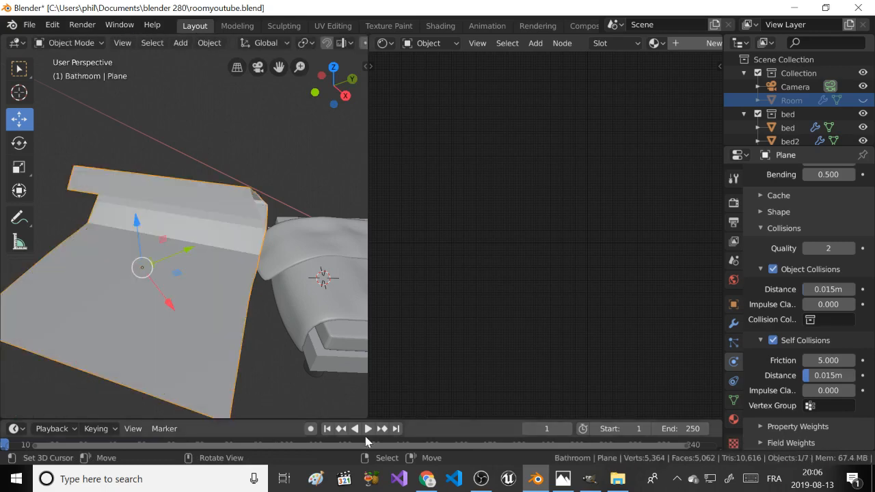
left_click(367, 429)
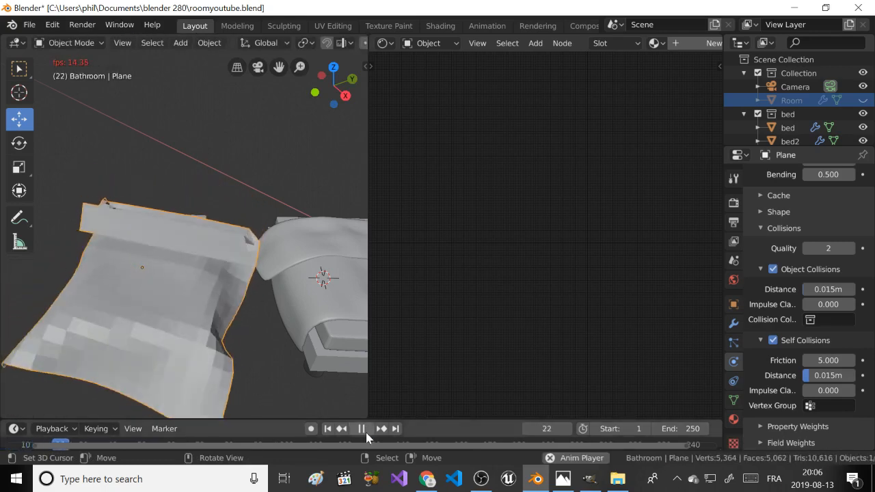
left_click(363, 429)
left_click(366, 433)
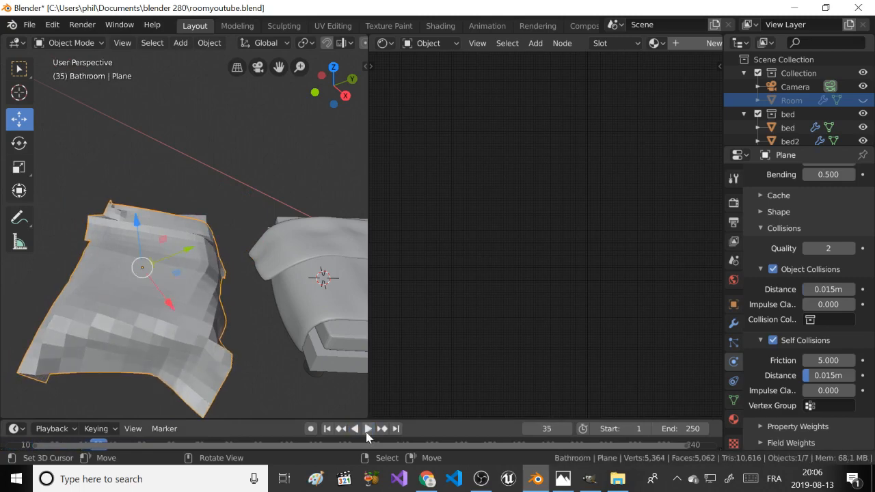
scroll(264, 339, "down", 4)
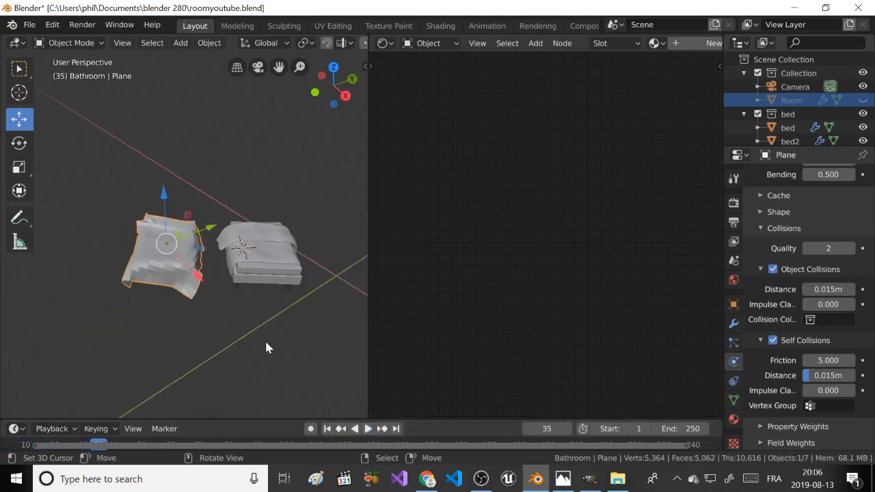
middle_click_drag(264, 339, 239, 322)
scroll(148, 283, "up", 4)
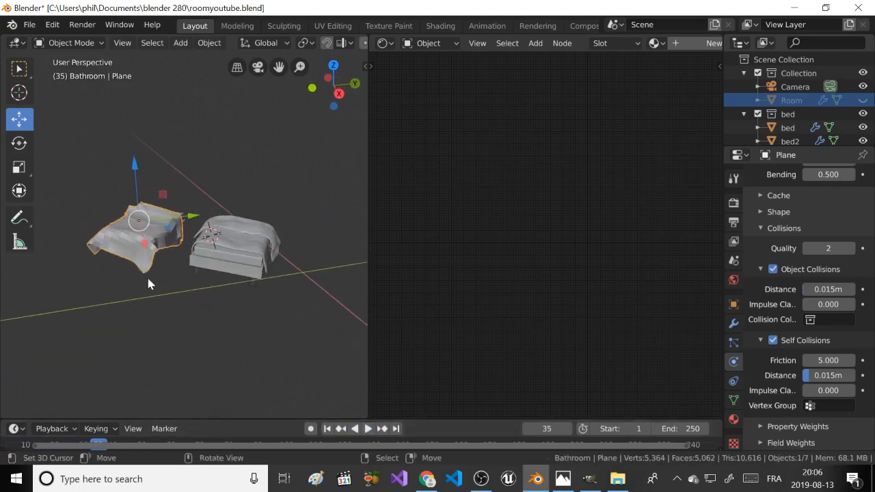
key("Tab")
key("Tab")
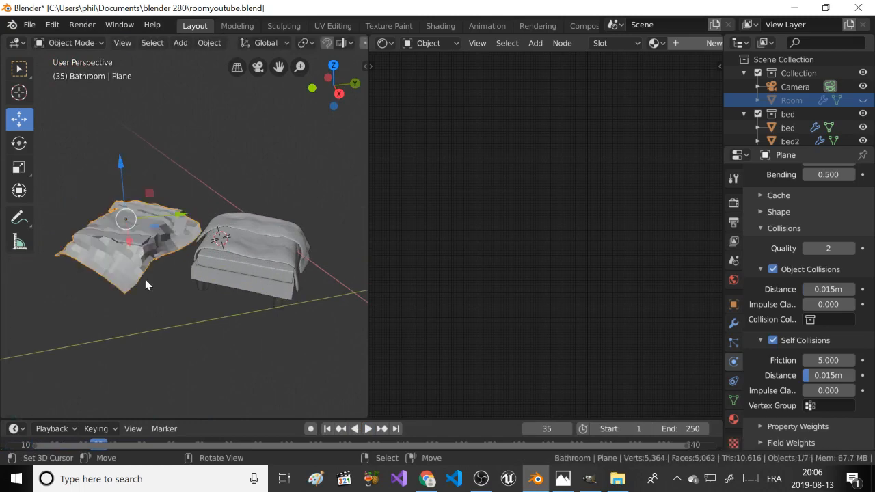
scroll(138, 268, "up", 2)
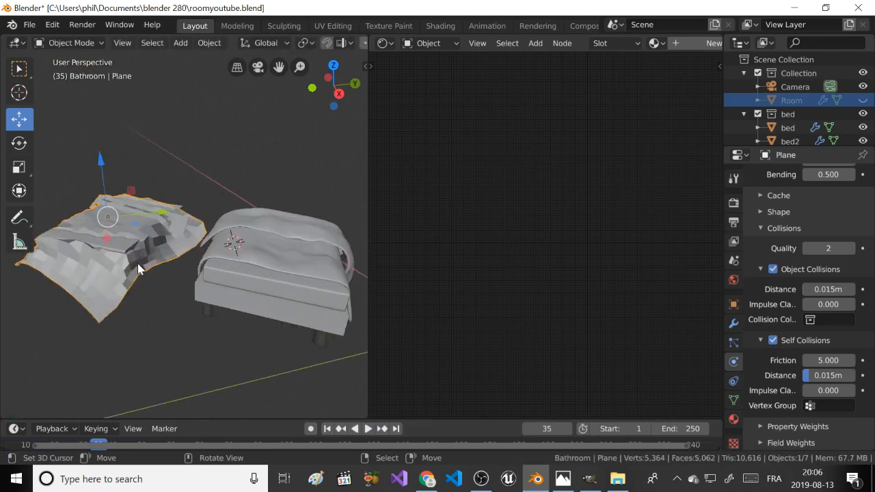
middle_click_drag(138, 268, 201, 232)
scroll(226, 254, "up", 2)
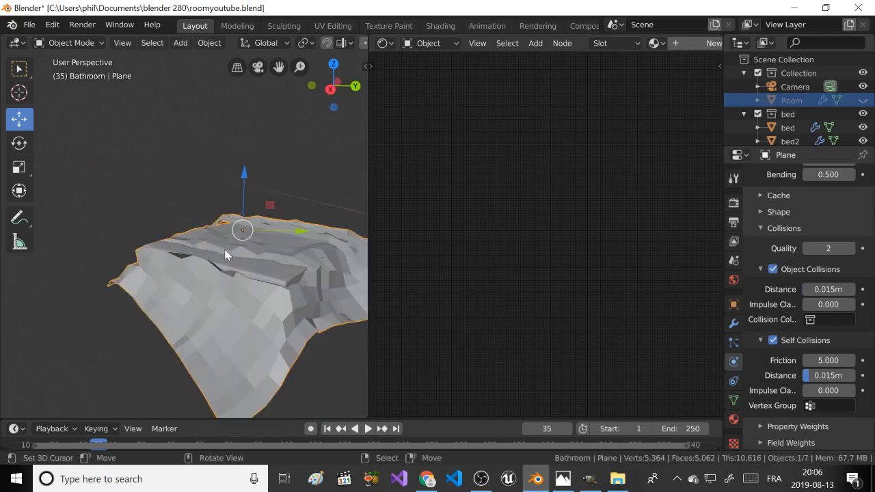
key("Tab")
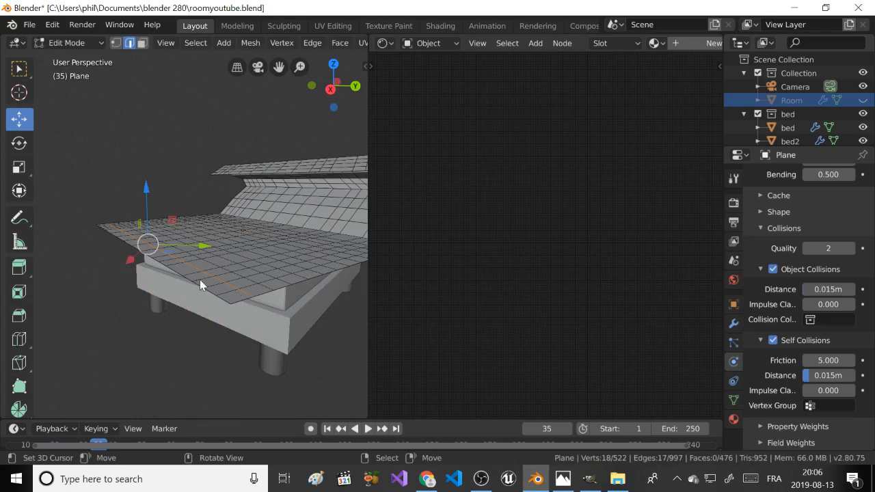
key("Tab")
key("Tab")
left_click(283, 298)
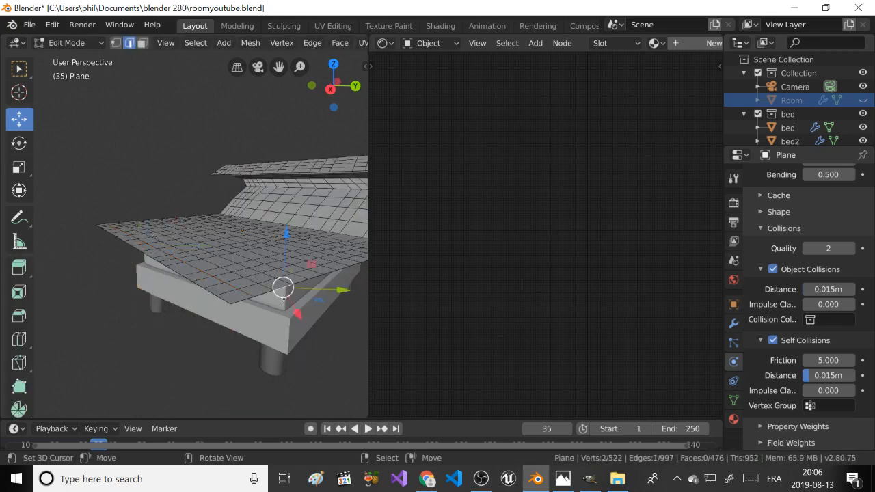
left_click(48, 45)
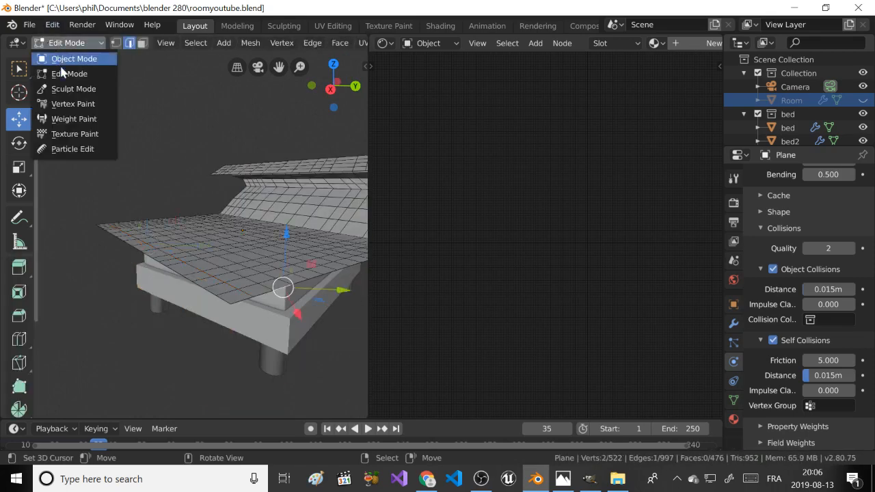
left_click(77, 59)
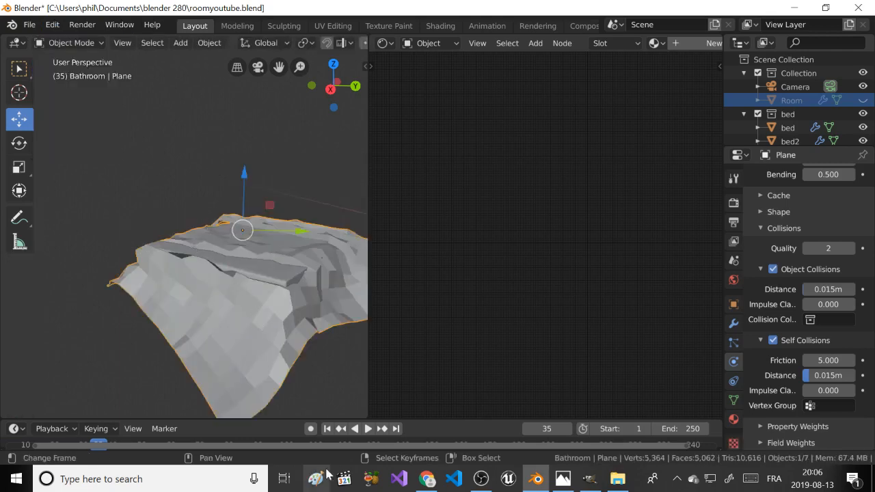
Return to frame 1 and set the soft body and cloth collision friction of the mattress beneath the sheet to 13.
left_click(327, 429)
scroll(257, 285, "down", 2)
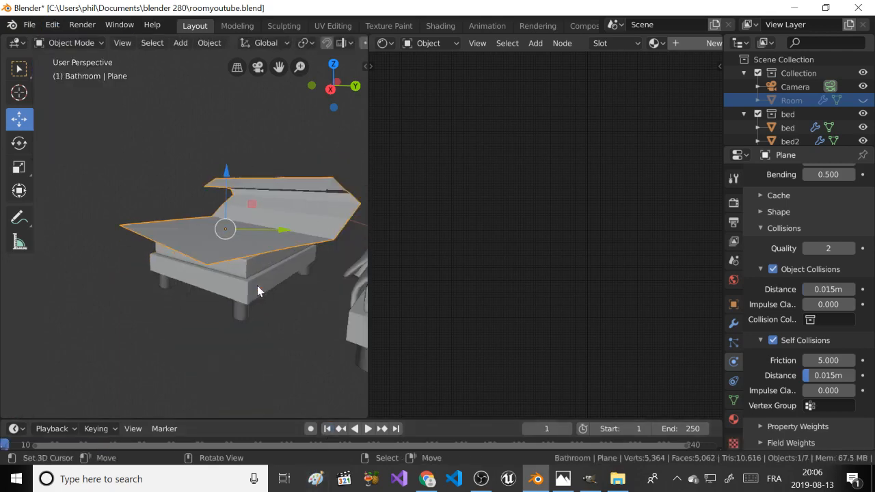
left_click(242, 272)
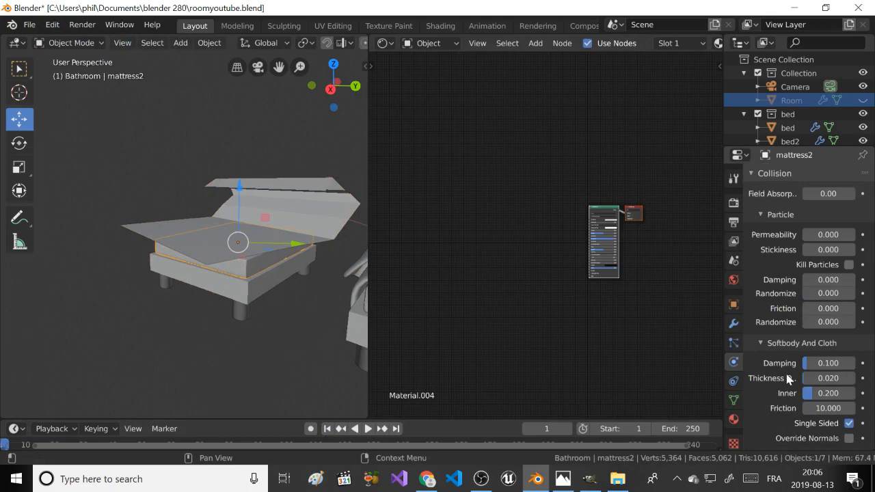
left_click(830, 408)
type("13")
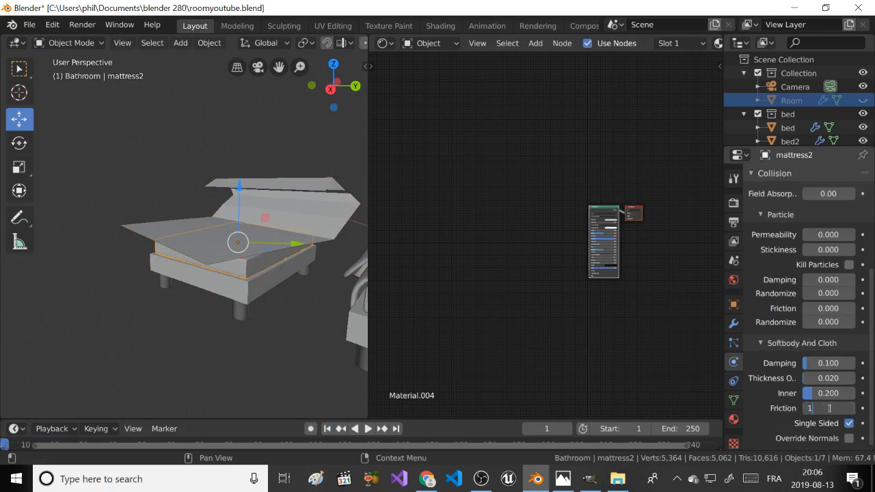
key("Return")
Raise the sheet vertically so it starts slightly higher above the mattress.
mouse_move(239, 170)
middle_mouse_down()
mouse_move(234, 152)
mouse_move(220, 168)
mouse_move(249, 180)
middle_mouse_up()
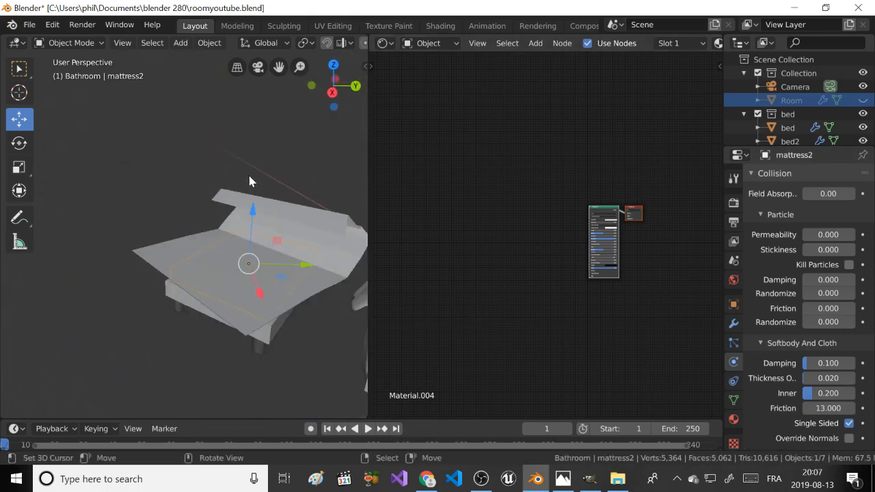
left_click_drag(266, 288, 262, 292)
left_click(241, 253)
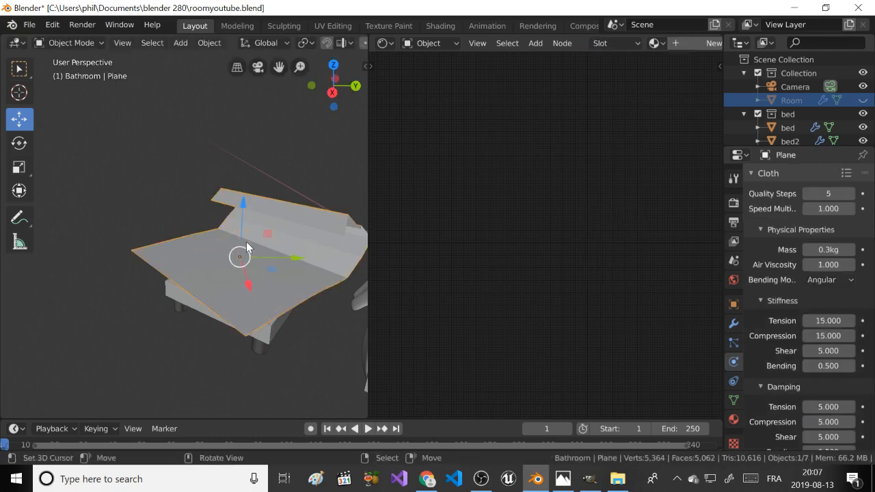
left_click_drag(244, 229, 240, 200)
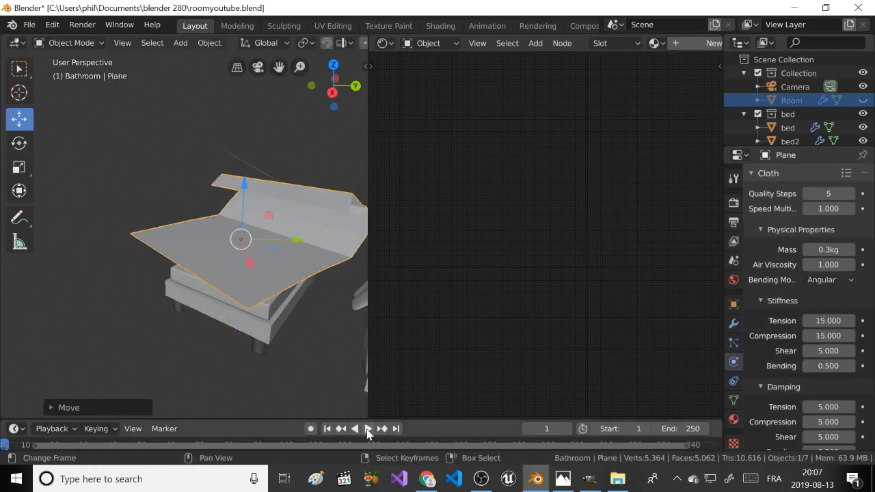
Run the cloth simulation to frame 41 and inspect the draped sheet up close from the side and foot end.
left_click(367, 428)
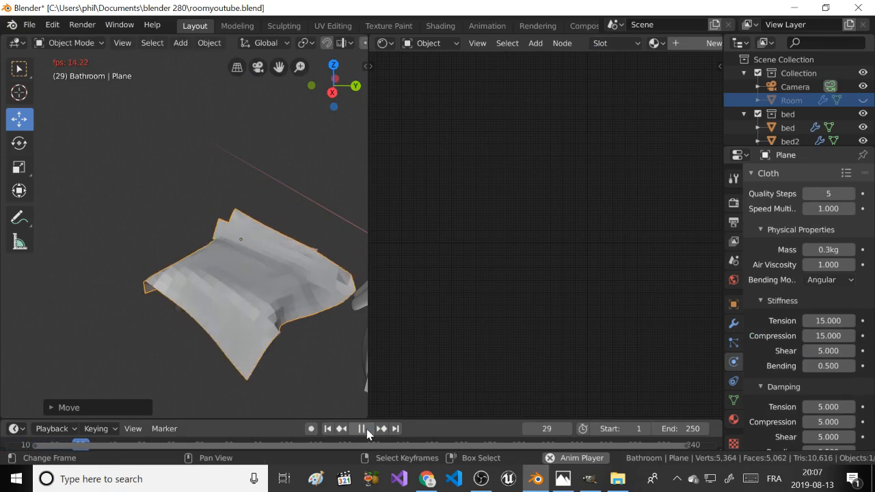
left_click(367, 429)
left_click(367, 428)
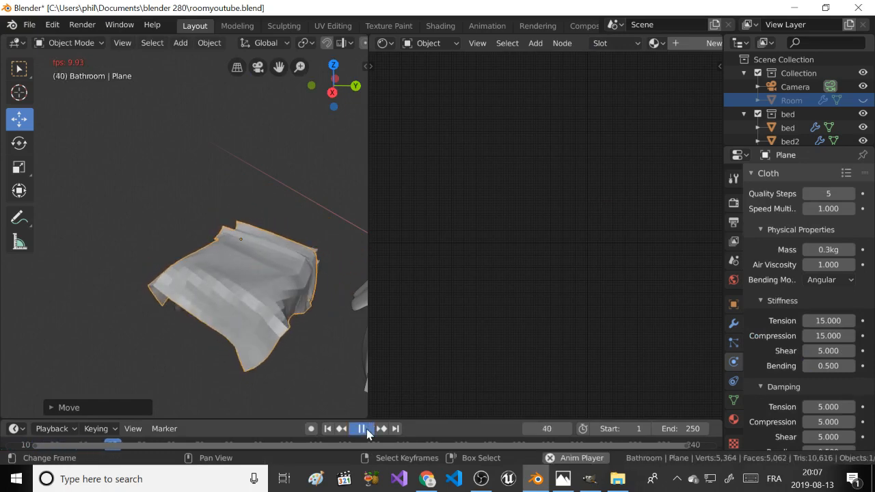
left_click(367, 428)
middle_click_drag(259, 226, 214, 197)
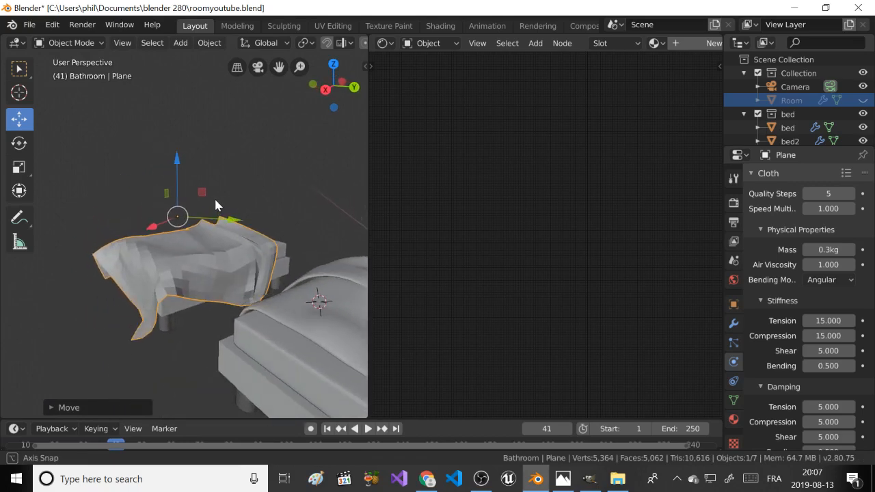
scroll(251, 249, "up", 4)
middle_click_drag(252, 250, 268, 257)
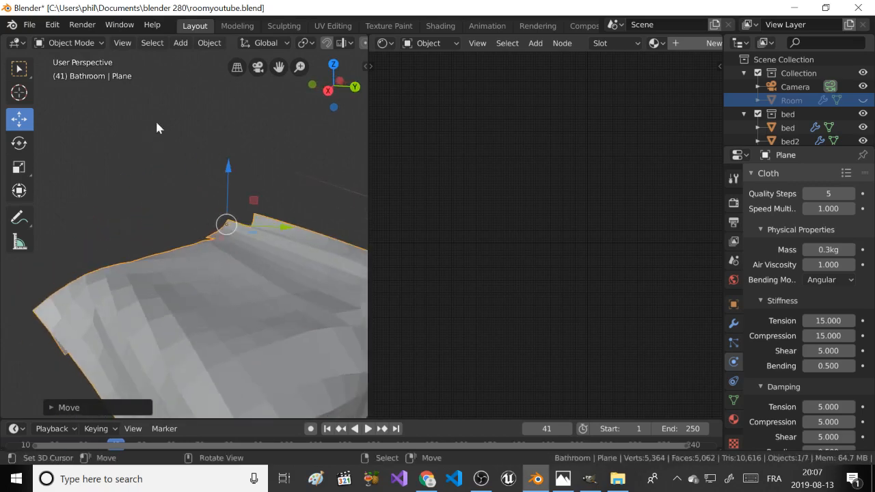
Shade the draped sheet smooth and apply its cloth modifier.
left_click(209, 43)
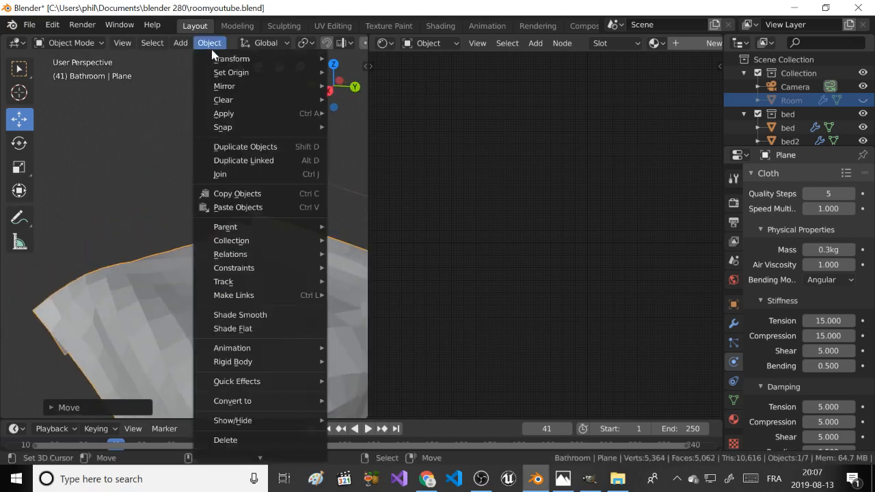
left_click(260, 314)
scroll(276, 313, "down", 4)
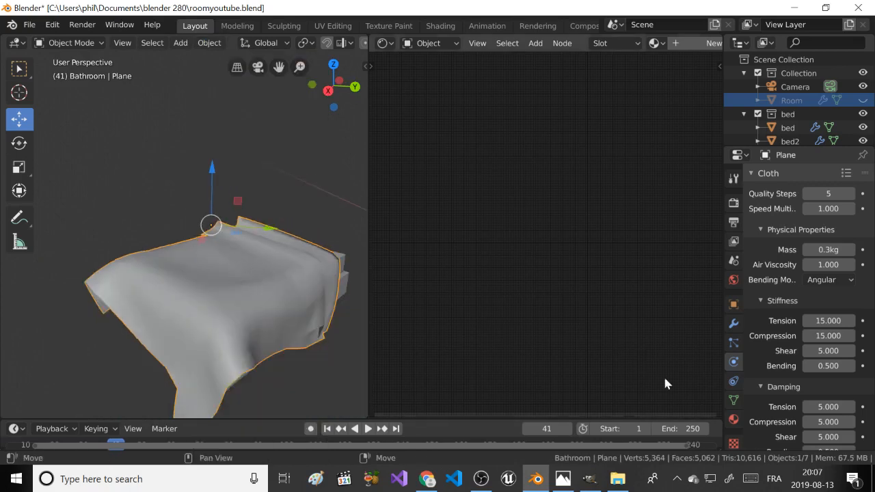
left_click(733, 419)
left_click(733, 326)
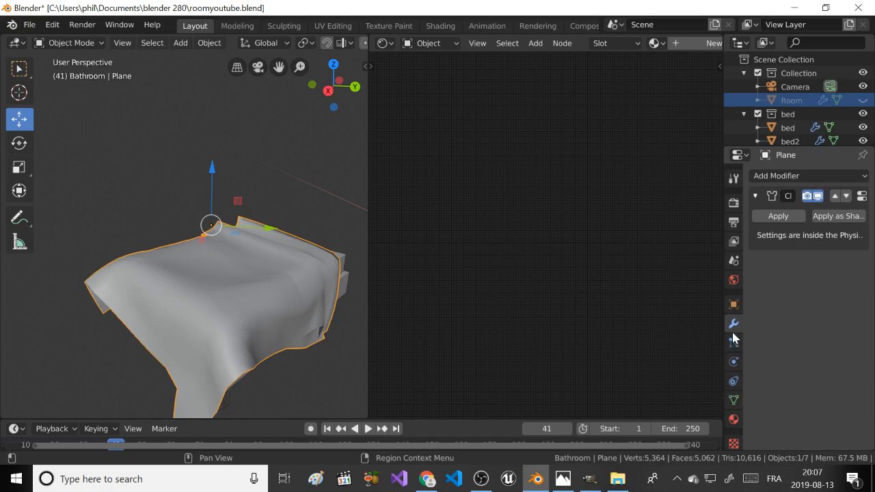
left_click(767, 217)
Thicken the sheet with a Solidify modifier of 0.05 m thickness and apply the modifier.
left_click(763, 178)
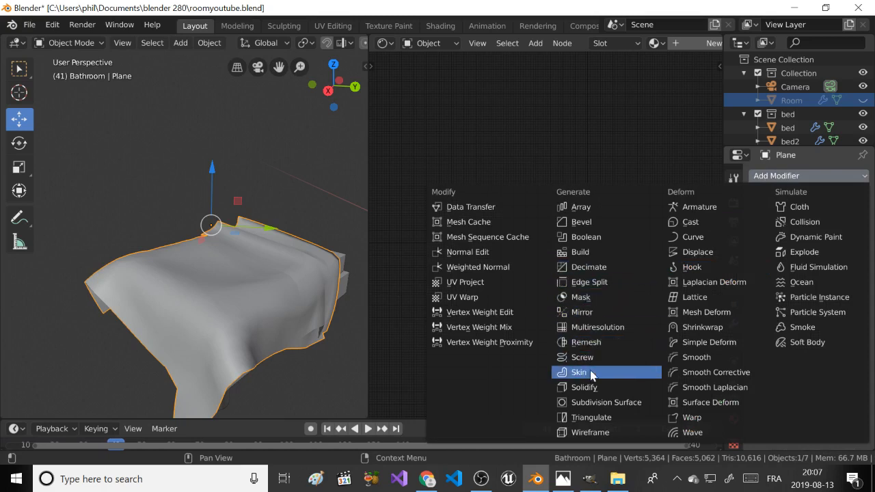
left_click(584, 387)
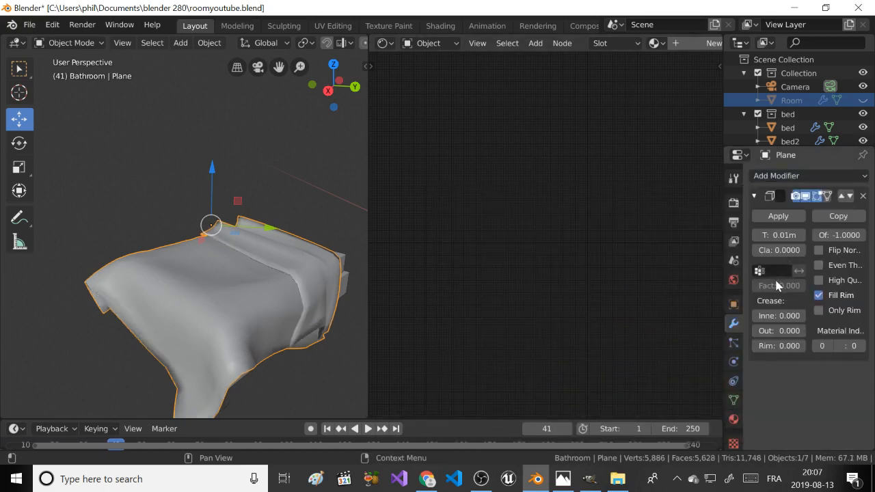
mouse_move(779, 234)
left_mouse_down()
mouse_move(800, 235)
mouse_move(789, 235)
left_mouse_up()
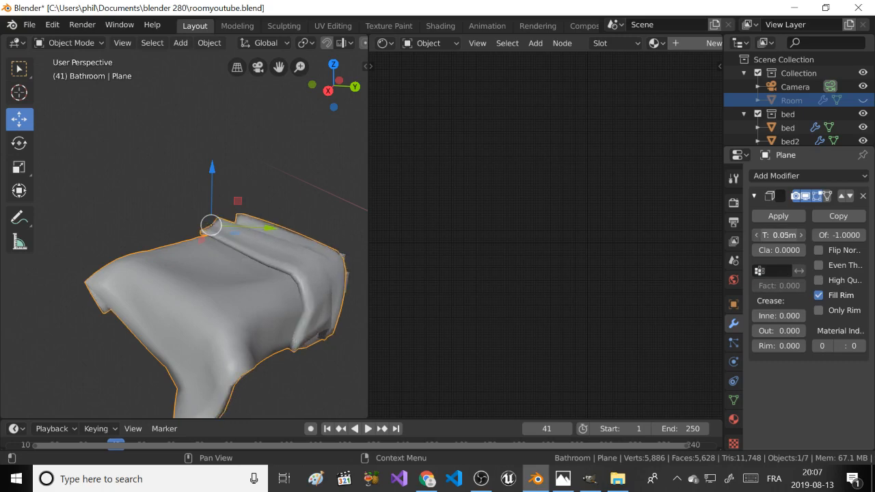
left_click(778, 216)
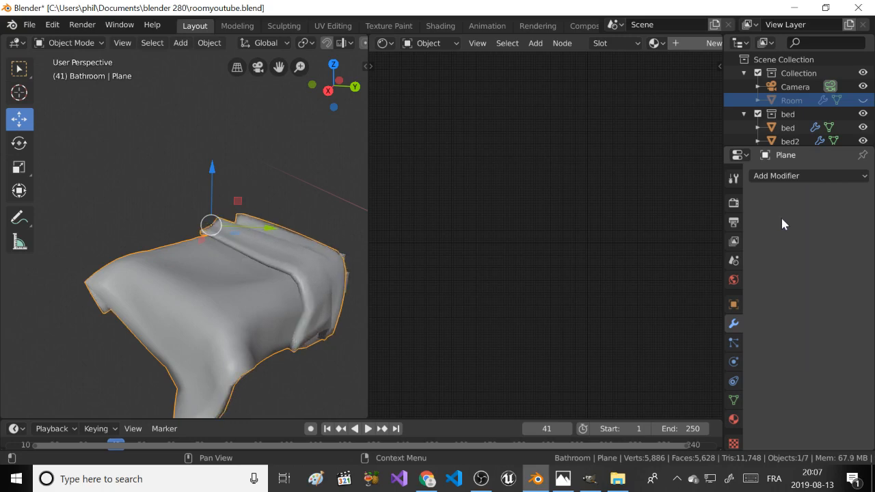
Try Auto Smooth on the sheet's mesh normals.
left_click(771, 178)
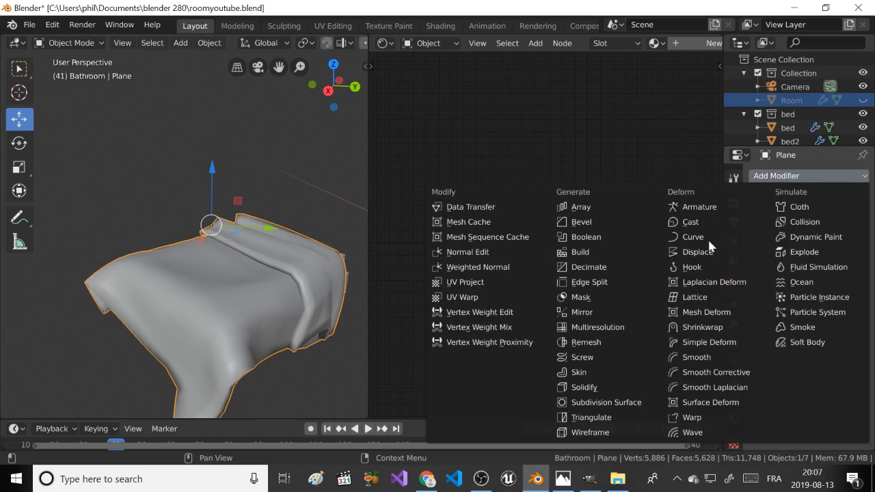
left_click(750, 179)
left_click(734, 419)
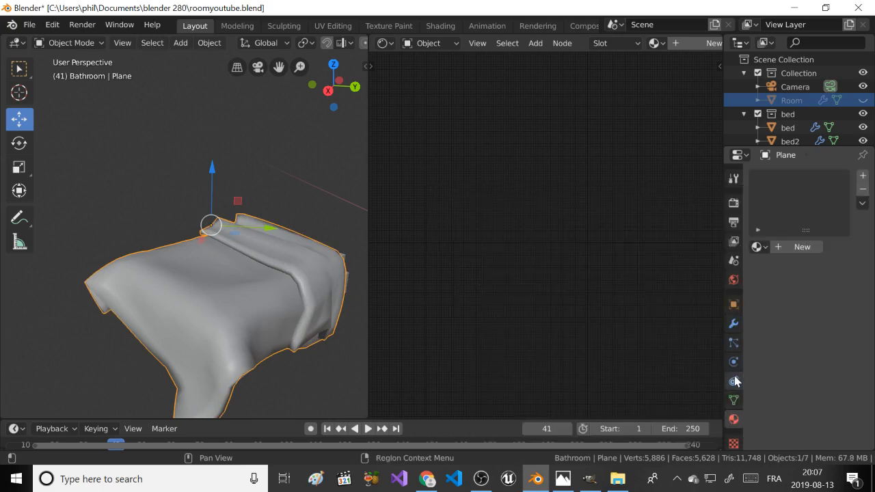
left_click(734, 399)
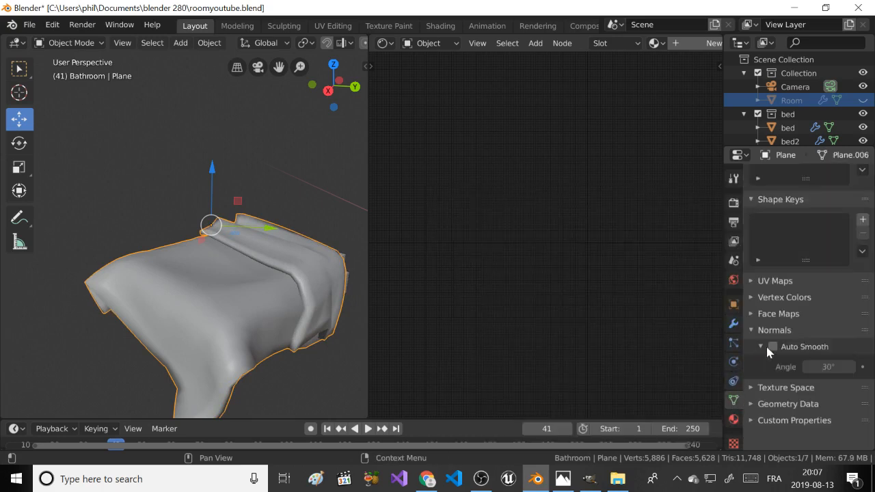
scroll(767, 350, "up", 1)
left_click(772, 368)
left_click(772, 369)
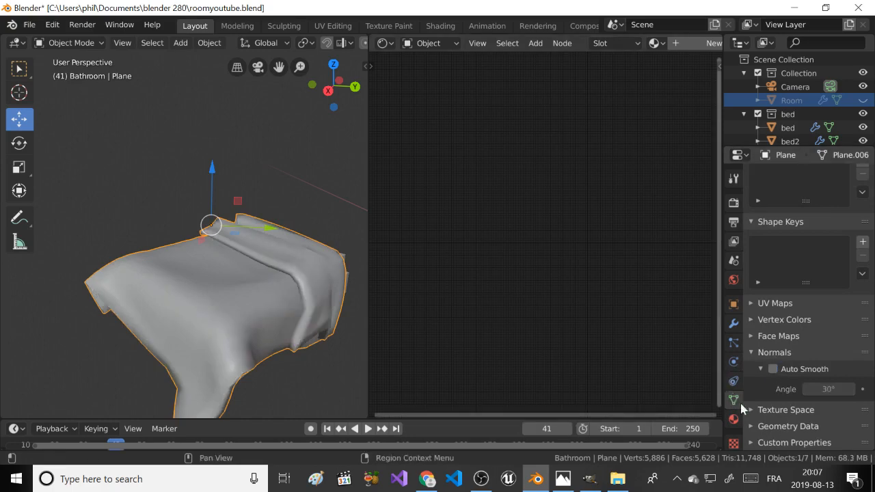
Add a Multiresolution modifier to the sheet, subdivide it once with Catmull-Clark, and apply the modifier.
left_click(733, 323)
left_click(768, 176)
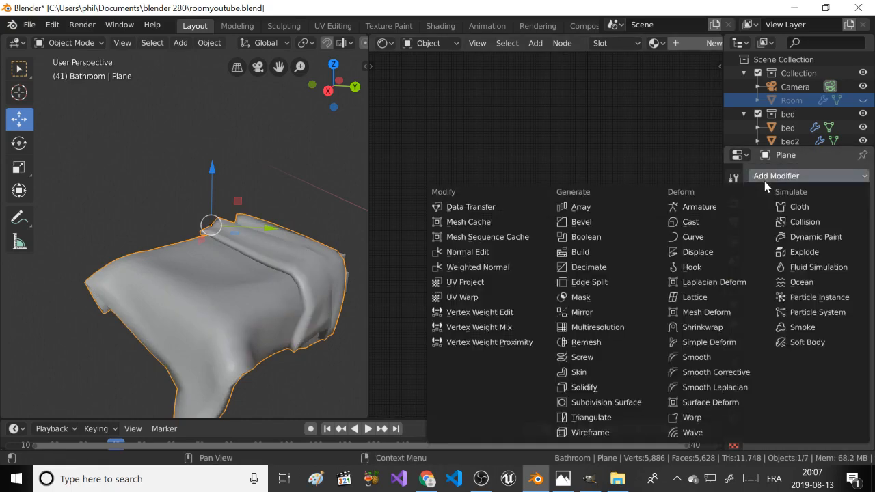
left_click(618, 328)
left_click(821, 250)
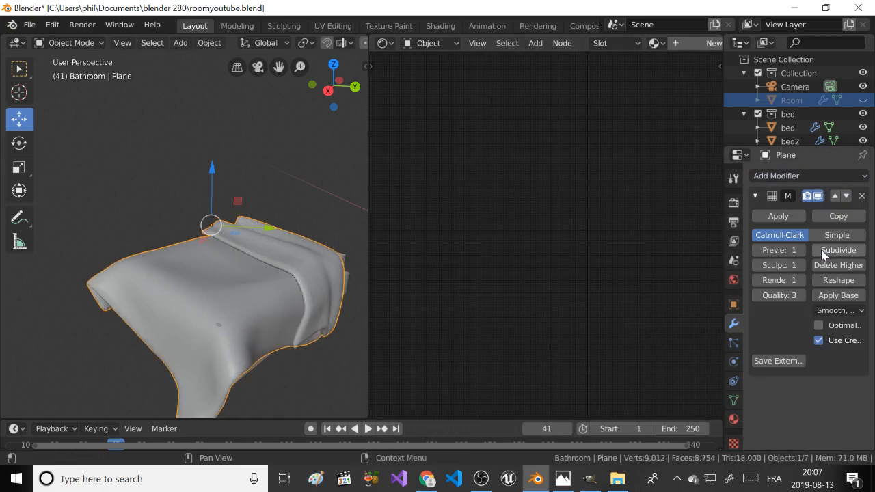
left_click(779, 216)
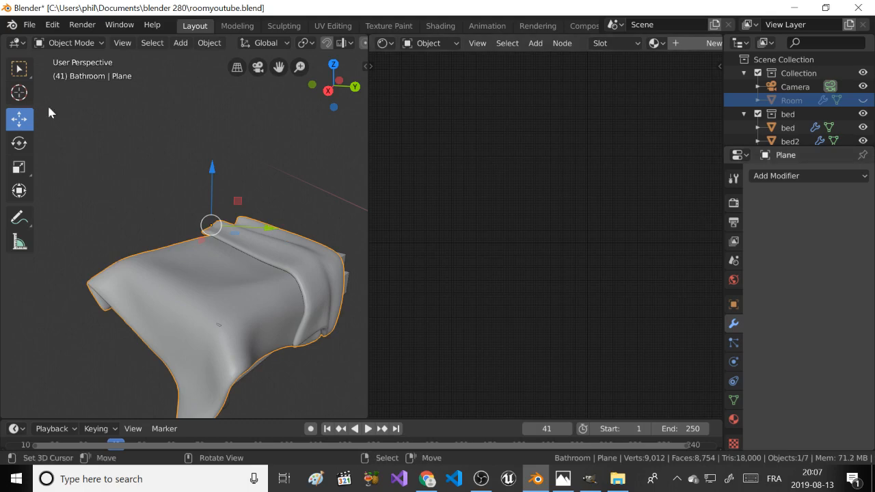
left_click(65, 45)
left_click(64, 91)
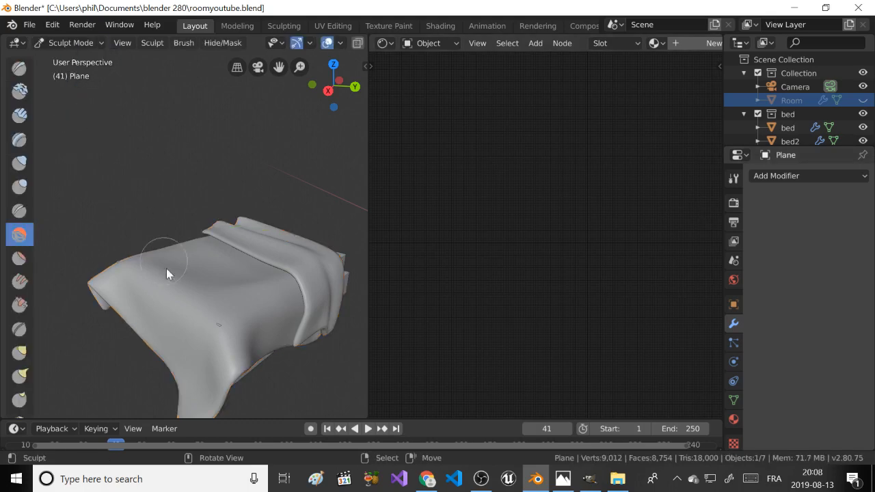
scroll(184, 322, "up", 3)
scroll(184, 322, "down", 3)
left_click(65, 45)
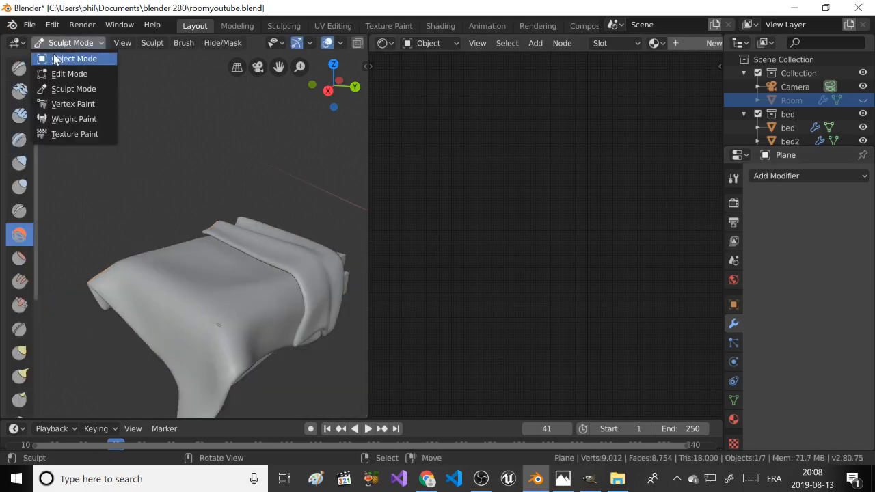
left_click(54, 59)
Apply the sheet's scale and UV unwrap its entire mesh.
key("ctrl+a")
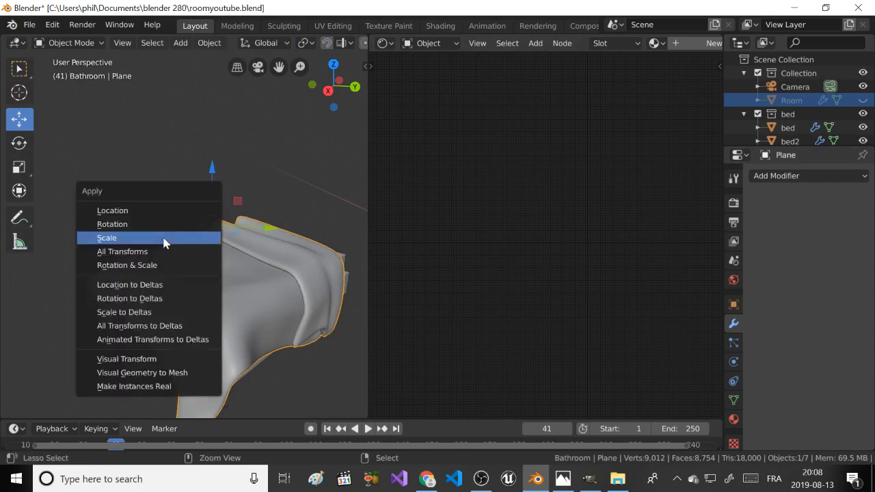
left_click(164, 242)
key("Tab")
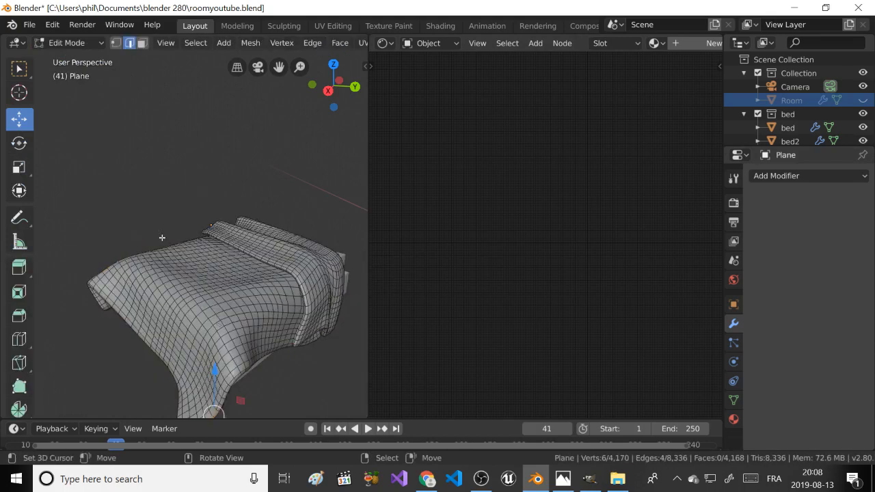
key("a")
key("u")
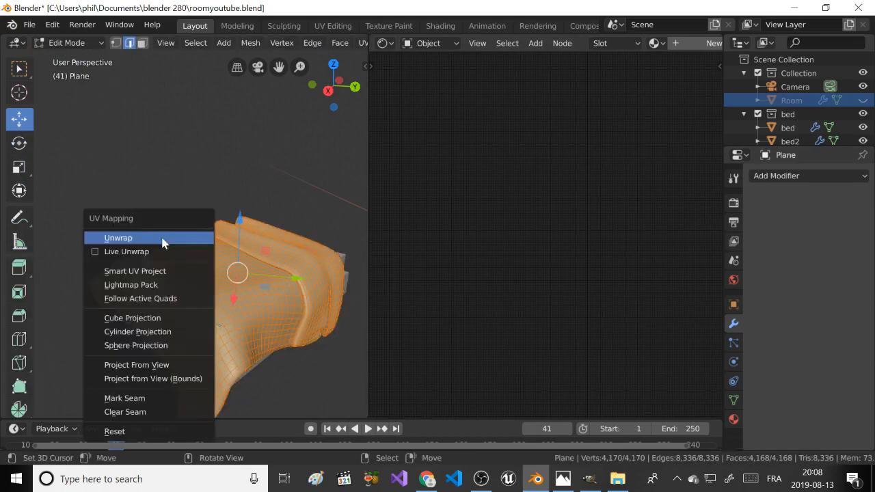
left_click(118, 238)
key("Tab")
Switch the sheet to Sculpt Mode and choose the Draw brush, facing the hanging corner at the foot end.
left_click(68, 42)
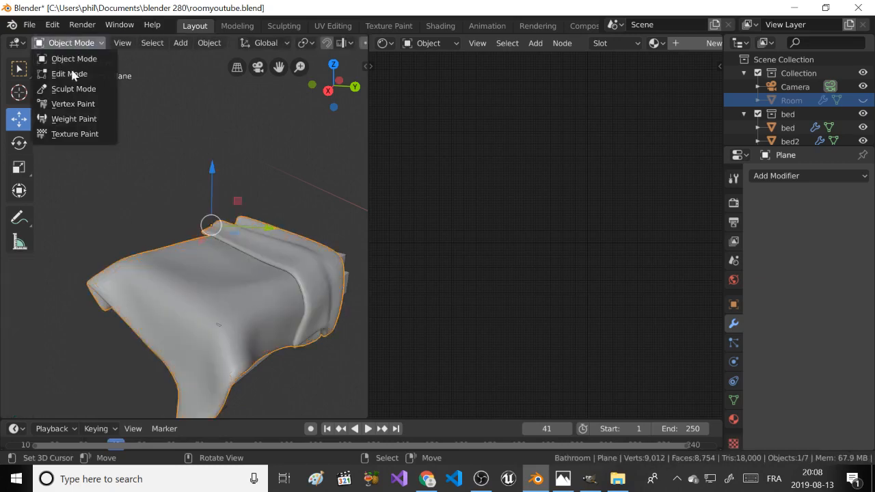
left_click(68, 89)
scroll(219, 302, "up", 3)
scroll(219, 302, "down", 2)
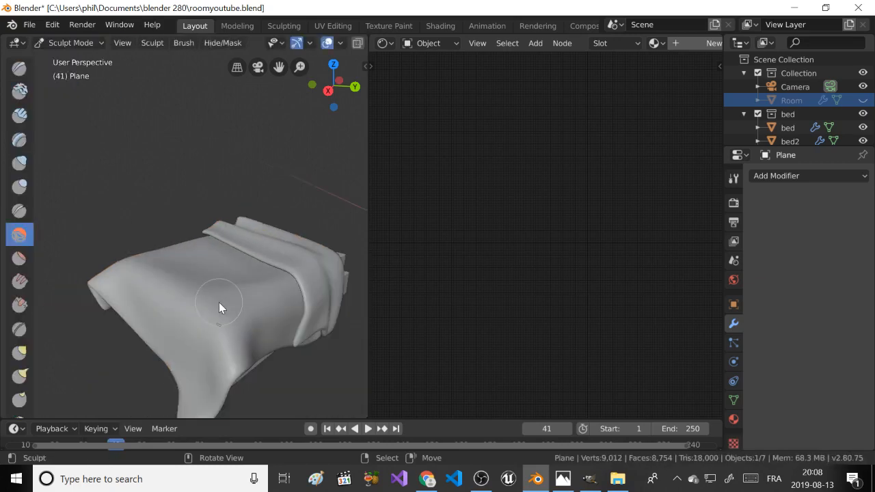
middle_click_drag(218, 302, 213, 284)
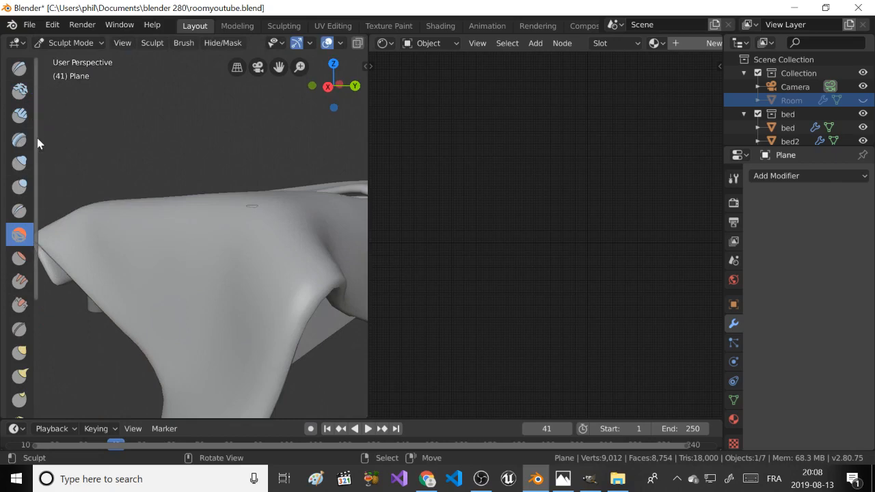
left_click(20, 69)
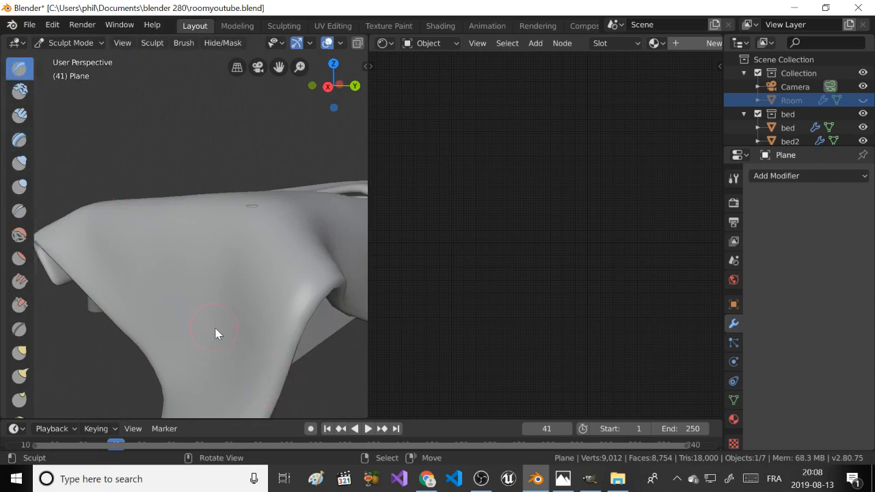
Adjust the Draw brush radius to a size suited to sculpting folds on the sheet's hanging side.
key("f")
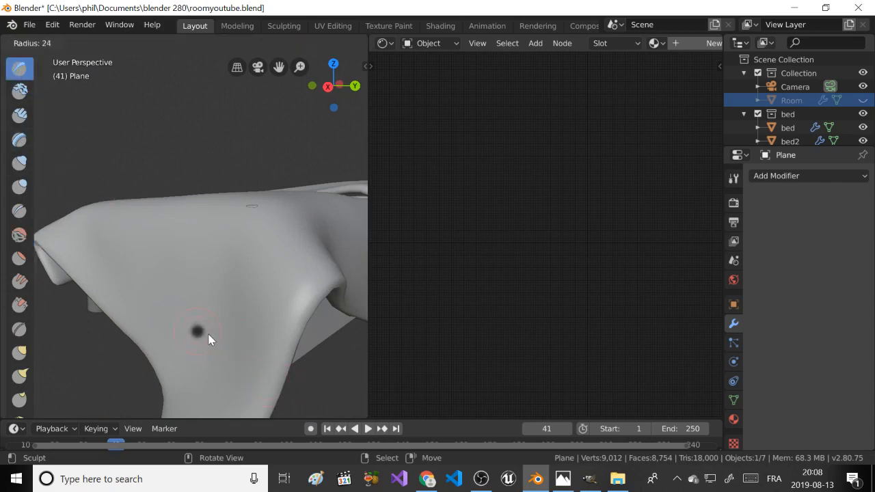
left_click(208, 335)
key("n")
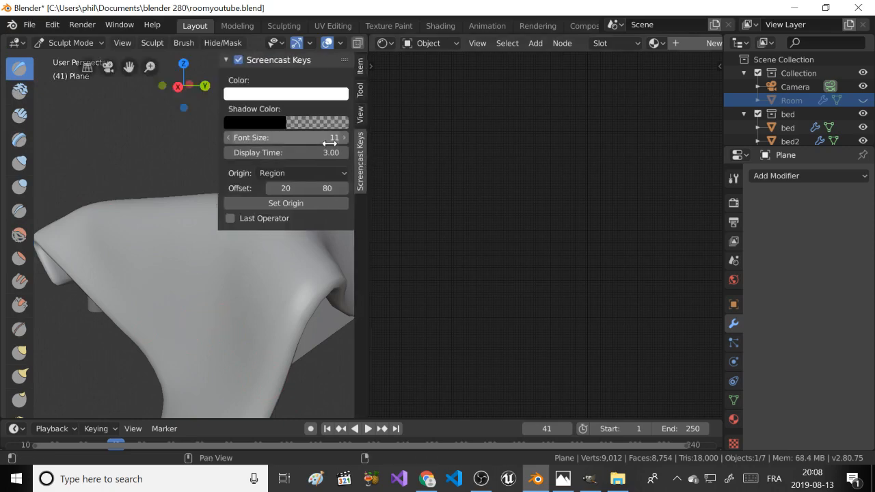
key("n")
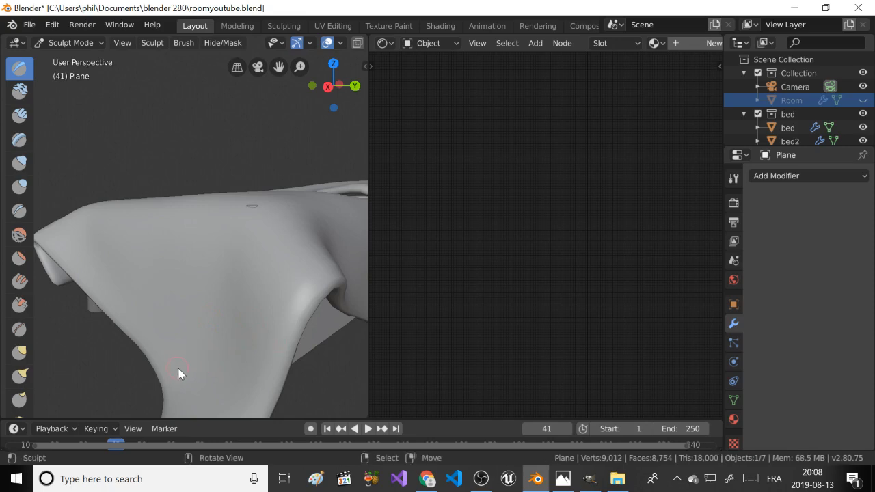
key("f")
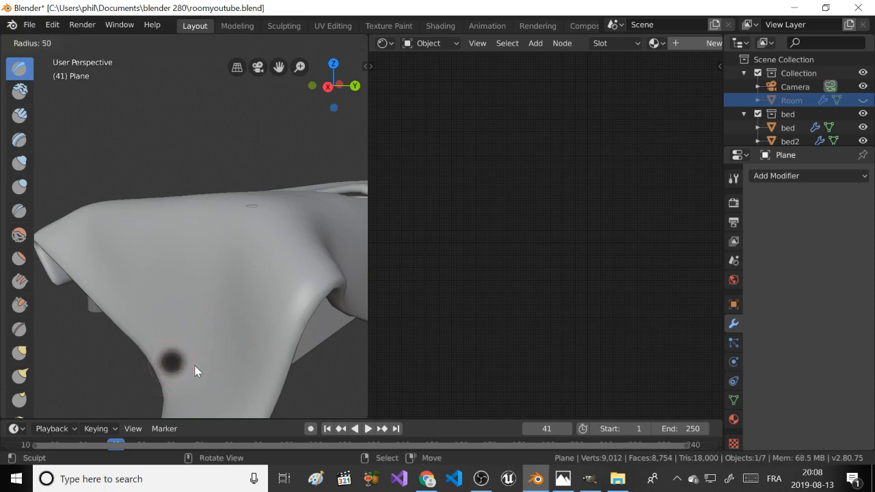
left_click(202, 362)
scroll(157, 369, "down", 4)
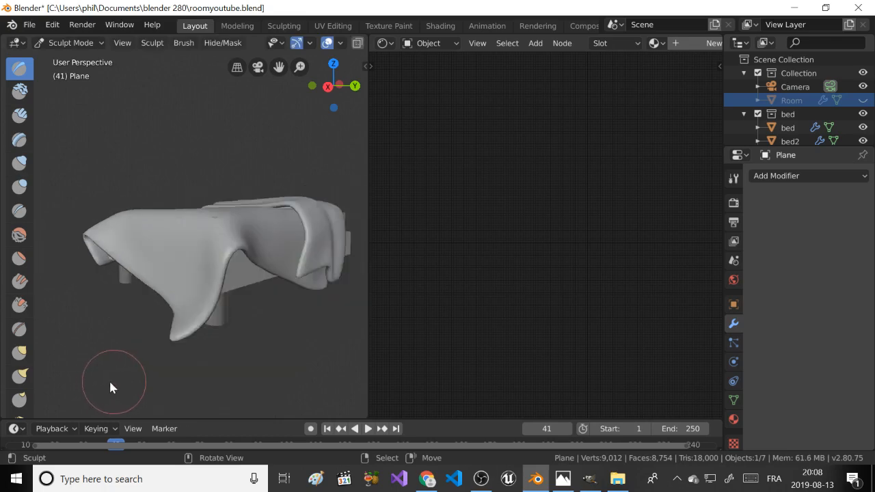
scroll(75, 386, "down", 5)
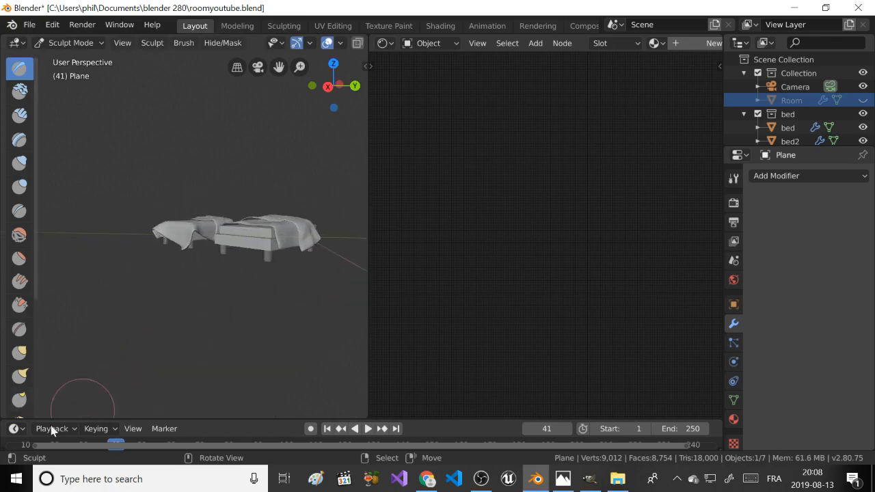
scroll(203, 269, "up", 6)
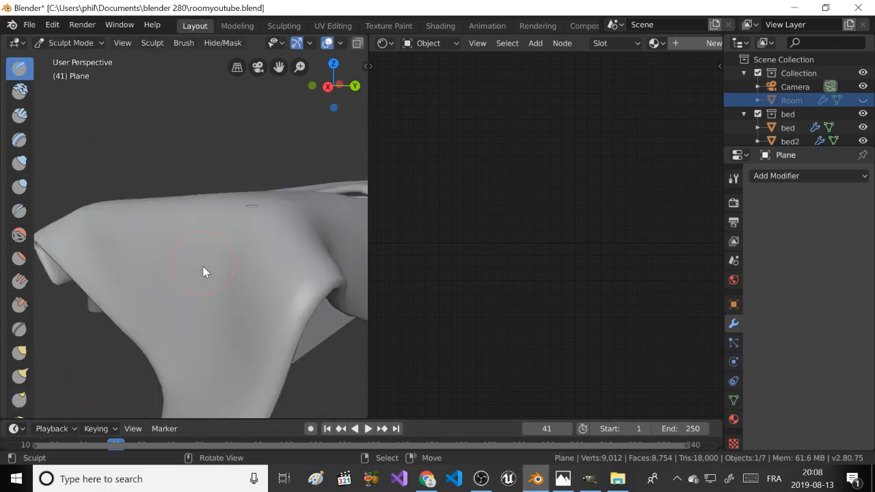
key("f")
left_click(179, 317)
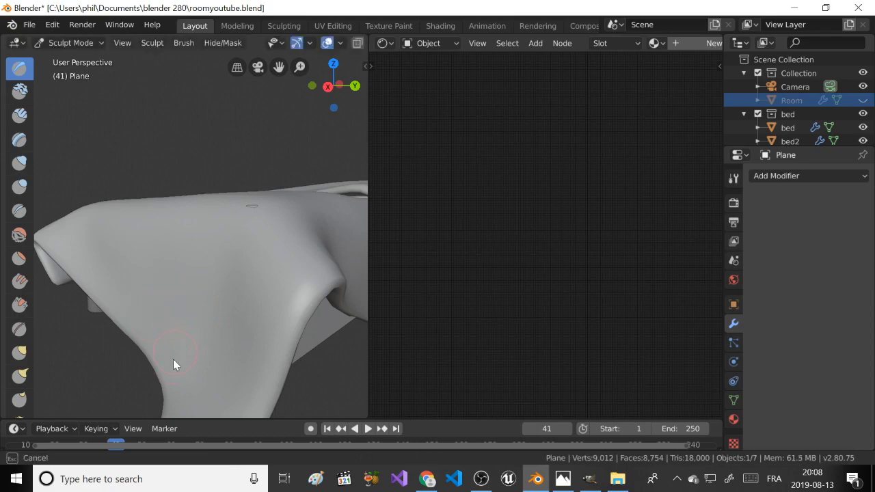
Sculpt soft wrinkles with the Draw brush across the sheet's hanging side at the foot end of the bed.
scroll(189, 315, "down", 3)
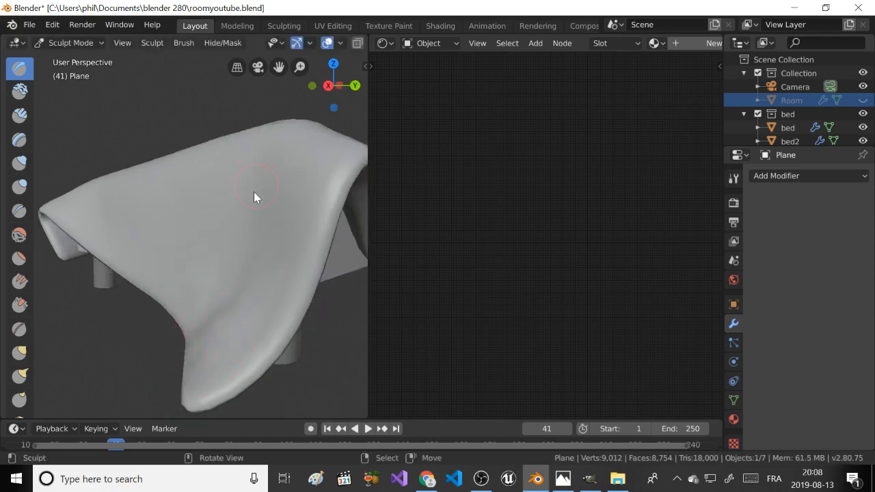
mouse_move(230, 316)
left_mouse_down()
mouse_move(230, 334)
mouse_move(205, 324)
left_mouse_up()
mouse_move(134, 277)
left_mouse_down()
mouse_move(172, 287)
mouse_move(189, 277)
mouse_move(126, 239)
left_mouse_up()
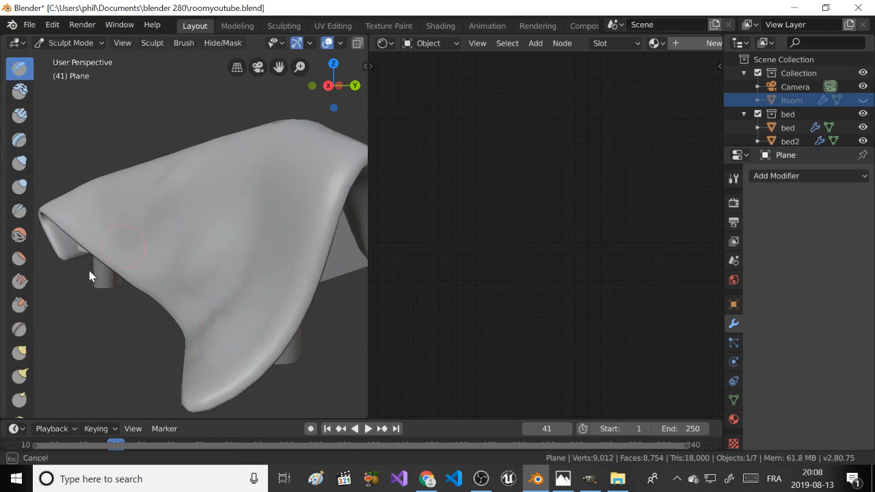
left_click_drag(90, 271, 150, 211)
middle_click_drag(149, 211, 168, 220)
left_click_drag(190, 257, 175, 269)
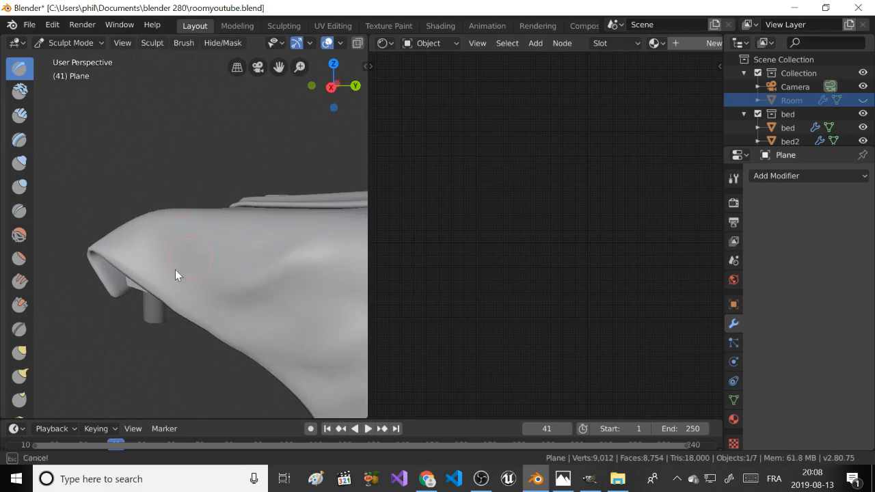
left_click_drag(207, 242, 187, 250)
Sculpt folds along the sheet's long hanging side, from the foot corner up to the folded-over end.
mouse_move(187, 250)
middle_mouse_down()
mouse_move(209, 253)
mouse_move(210, 297)
middle_mouse_up()
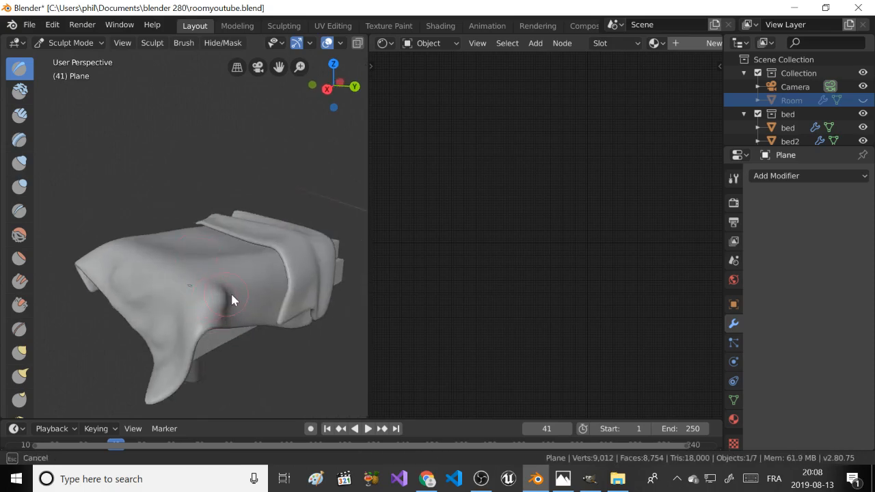
left_click_drag(232, 294, 240, 292)
middle_click_drag(240, 293, 205, 289)
mouse_move(205, 289)
left_mouse_down()
mouse_move(171, 273)
mouse_move(199, 287)
left_mouse_up()
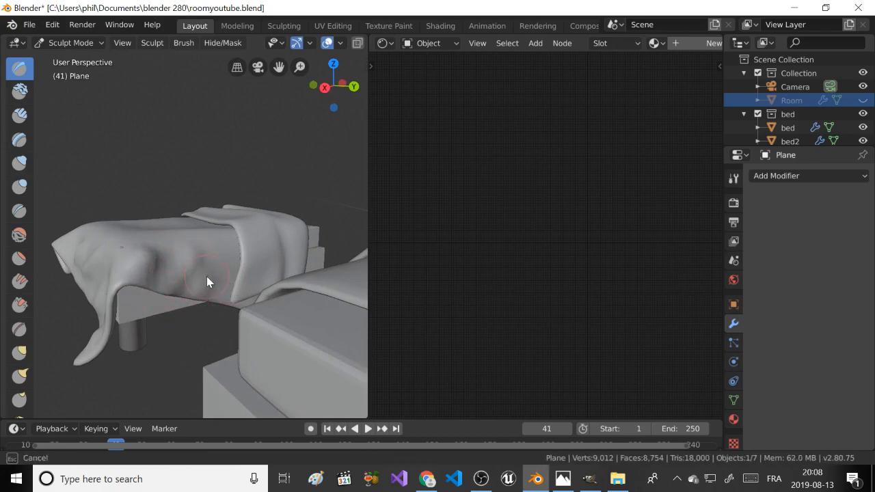
mouse_move(219, 258)
left_mouse_down()
mouse_move(251, 260)
mouse_move(254, 269)
left_mouse_up()
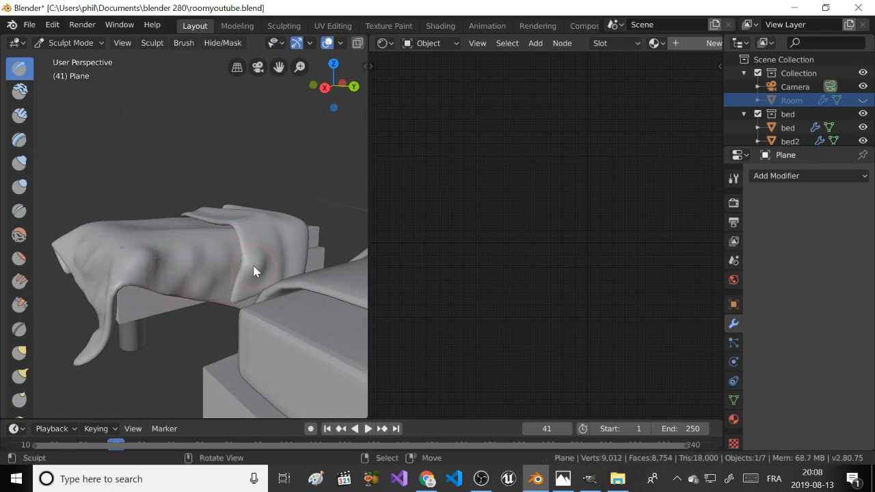
Compare the sculpted sheet in the camera view and the free perspective view.
middle_click_drag(255, 256, 239, 248)
key("KP_0")
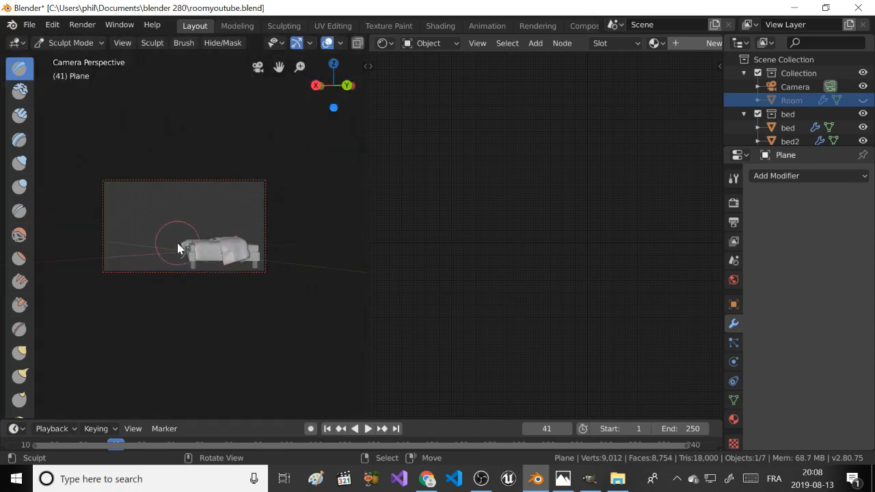
key("KP_0")
key("KP_0")
key("KP_0")
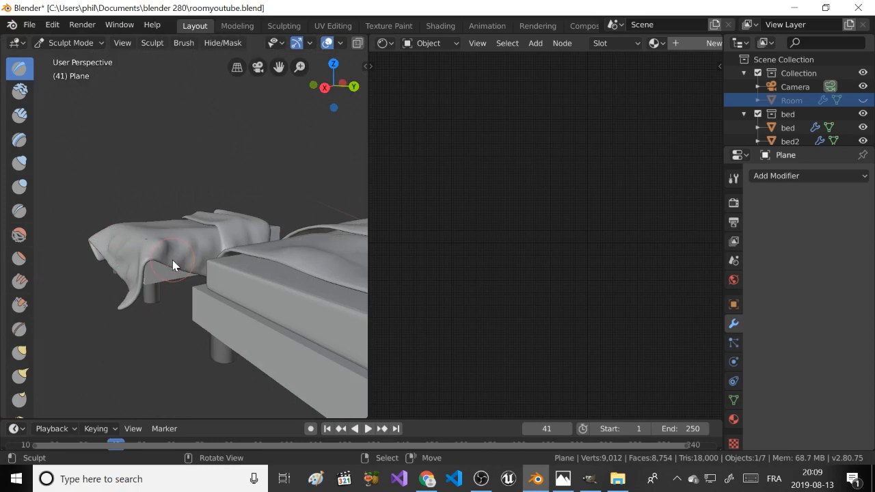
key("KP_0")
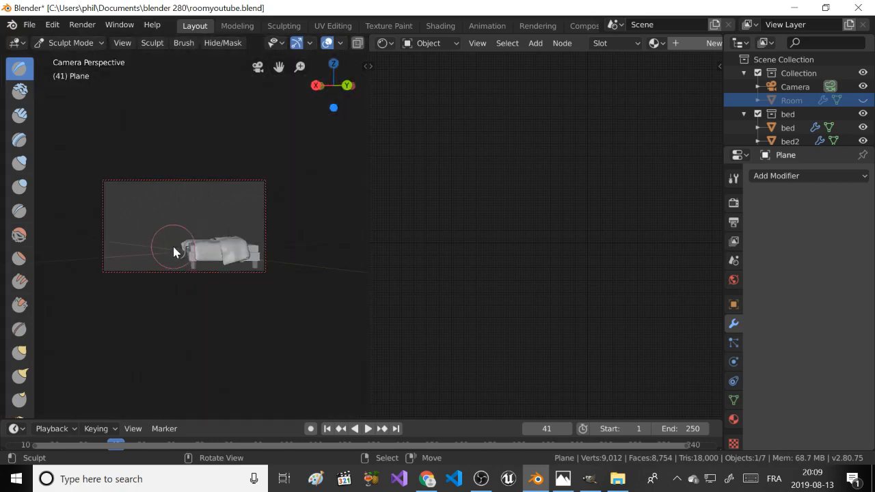
Return the sheet to Object Mode and make the Room object visible again.
left_click(68, 42)
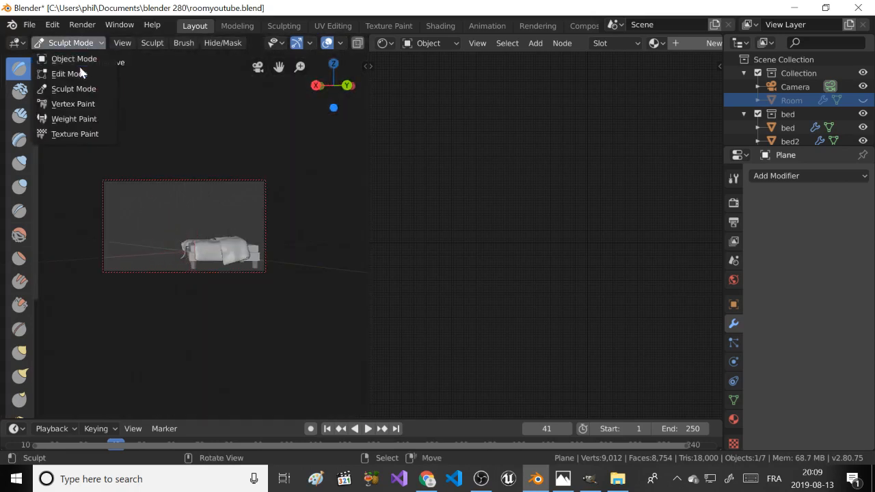
left_click(74, 58)
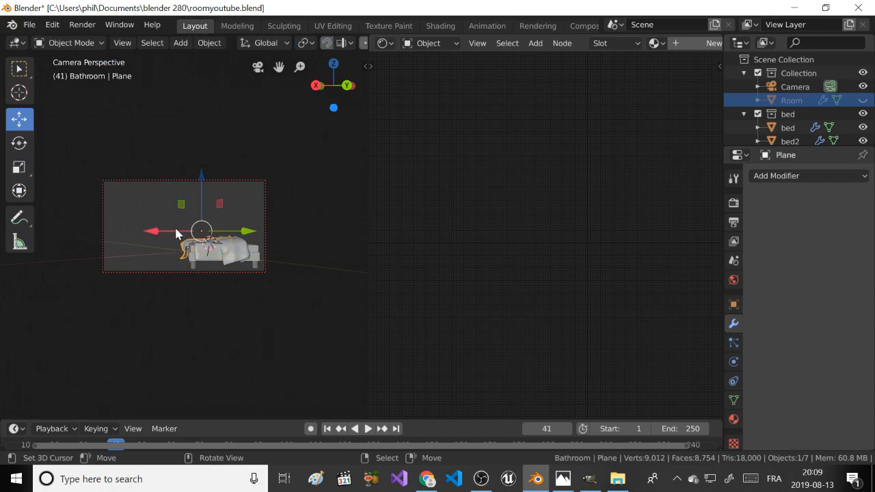
mouse_move(173, 207)
middle_mouse_down()
mouse_move(173, 226)
mouse_move(173, 206)
middle_mouse_up()
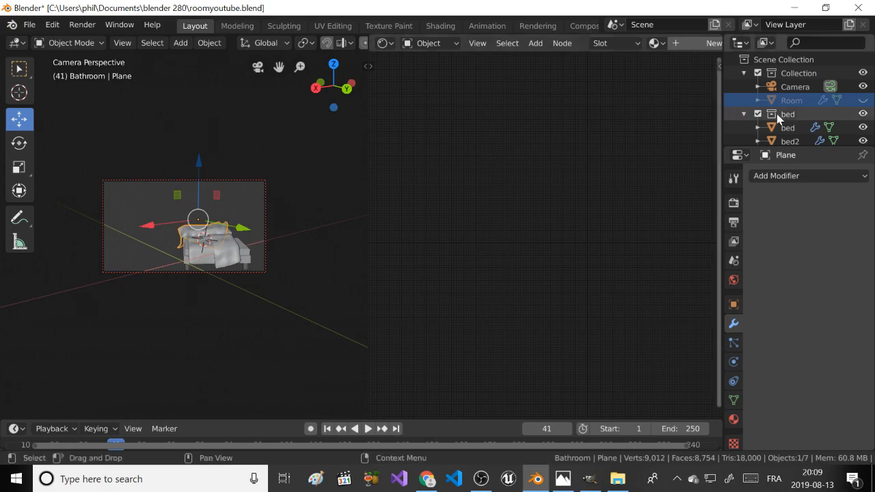
left_click(863, 101)
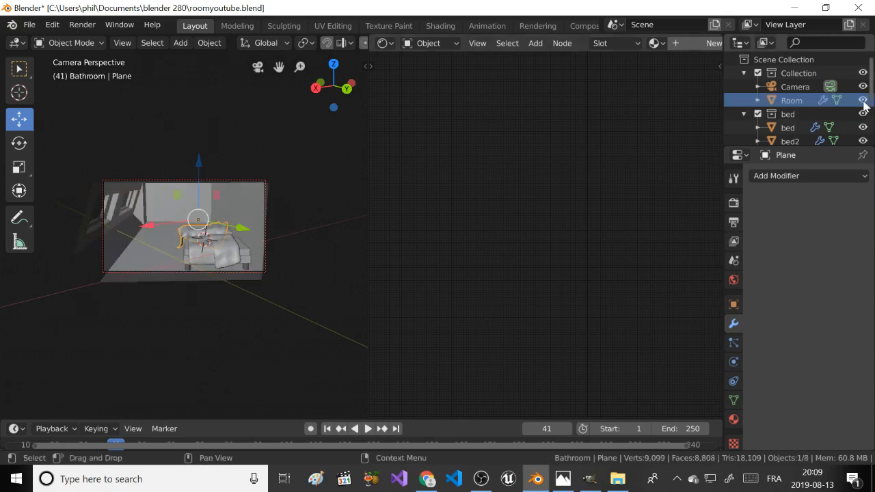
left_click(862, 101)
left_click(862, 101)
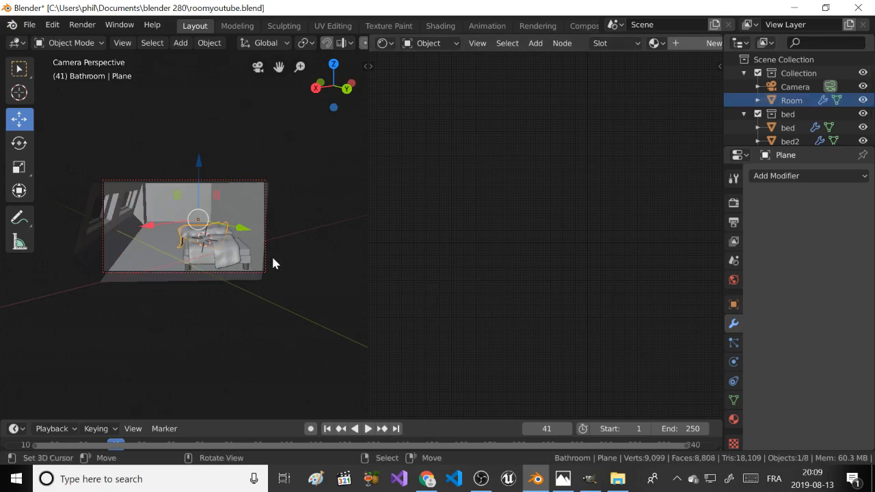
Check the sheet against the room and put it back into Sculpt Mode.
middle_click_drag(271, 254, 253, 246)
scroll(281, 191, "up", 5)
middle_click_drag(280, 192, 285, 256)
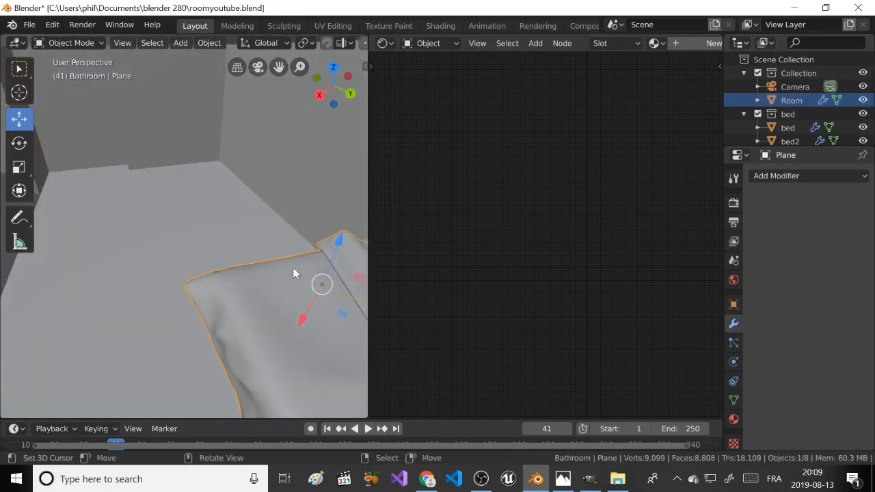
key("KP_0")
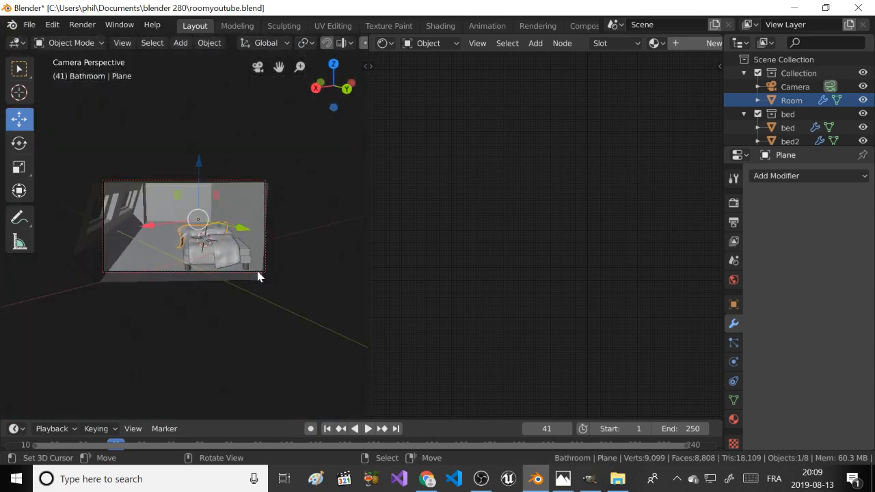
key("KP_0")
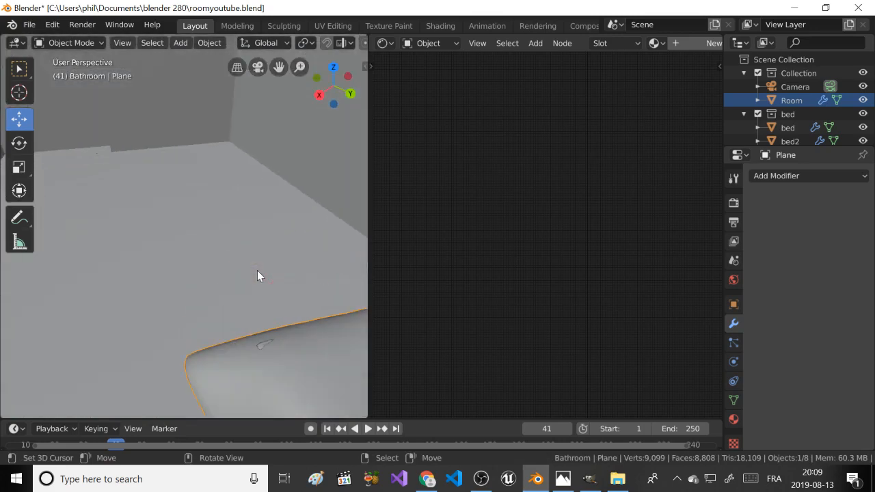
middle_click_drag(257, 273, 186, 190)
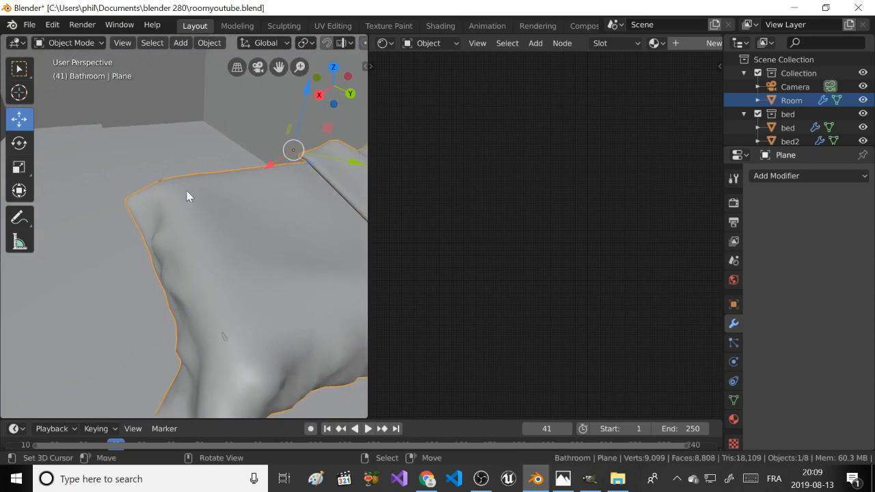
left_click(68, 42)
left_click(75, 88)
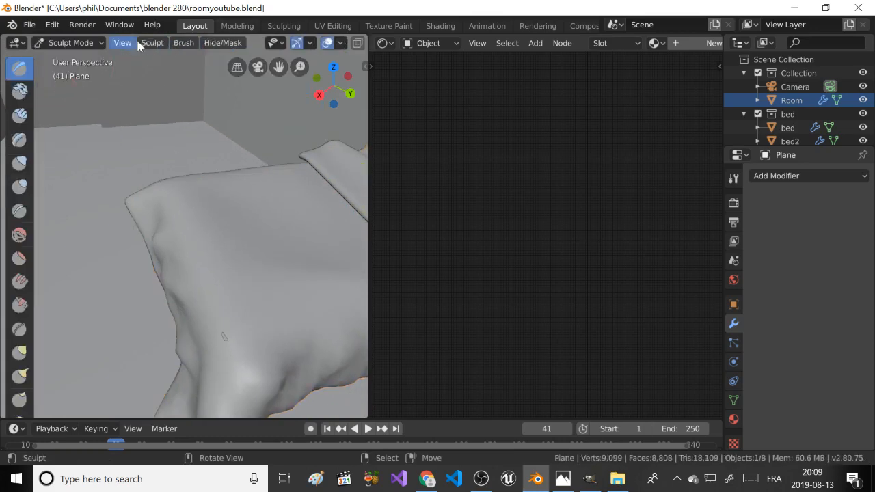
left_click(161, 44)
left_click(163, 41)
Sculpt wrinkles over the top and hanging side of the sheet's folded-over end.
scroll(205, 109, "down", 5)
middle_click_drag(220, 129, 252, 189)
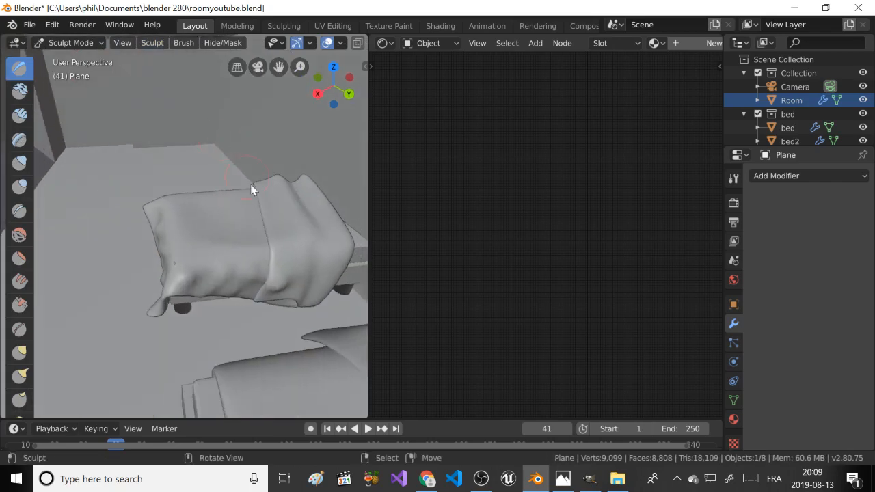
scroll(263, 239, "up", 5)
mouse_move(260, 225)
middle_mouse_down()
mouse_move(207, 193)
mouse_move(274, 220)
middle_mouse_up()
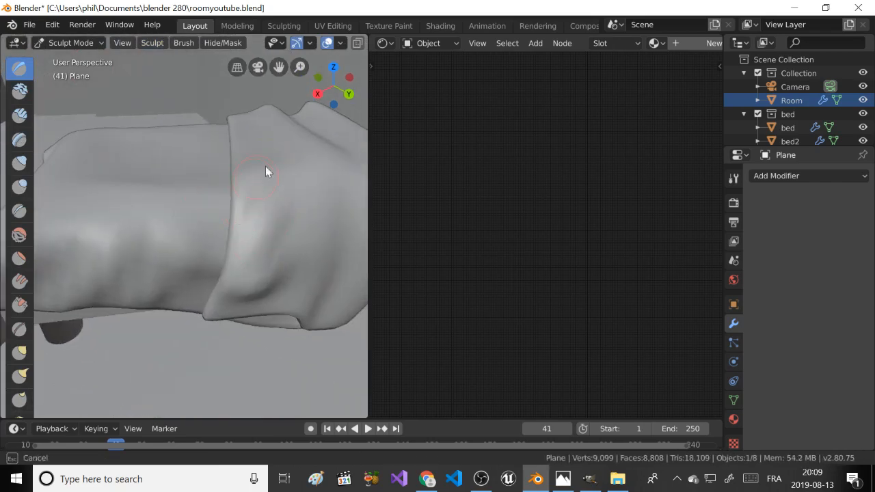
mouse_move(259, 180)
left_mouse_down()
mouse_move(283, 318)
mouse_move(313, 292)
mouse_move(326, 305)
left_mouse_up()
middle_click_drag(334, 269, 300, 230)
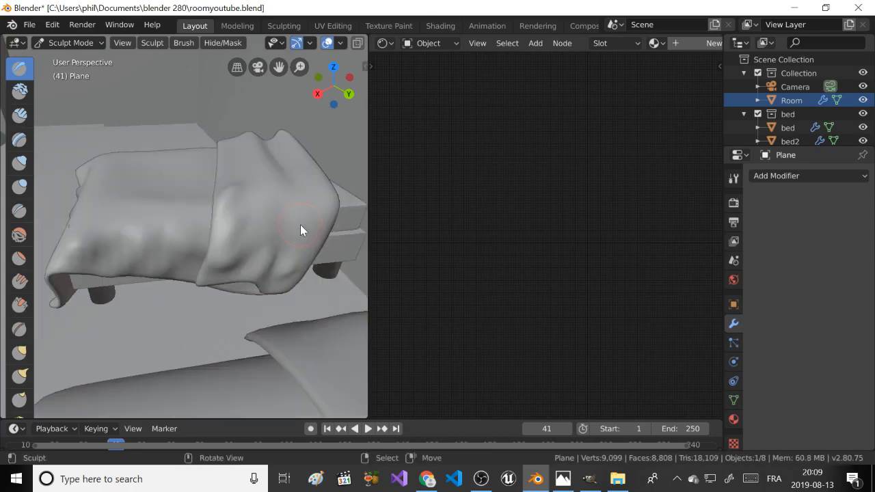
mouse_move(231, 167)
left_mouse_down()
mouse_move(313, 181)
mouse_move(314, 207)
left_mouse_up()
Check the sheet through the camera, return to Object Mode and create a new material for it.
key("KP_0")
key("KP_0")
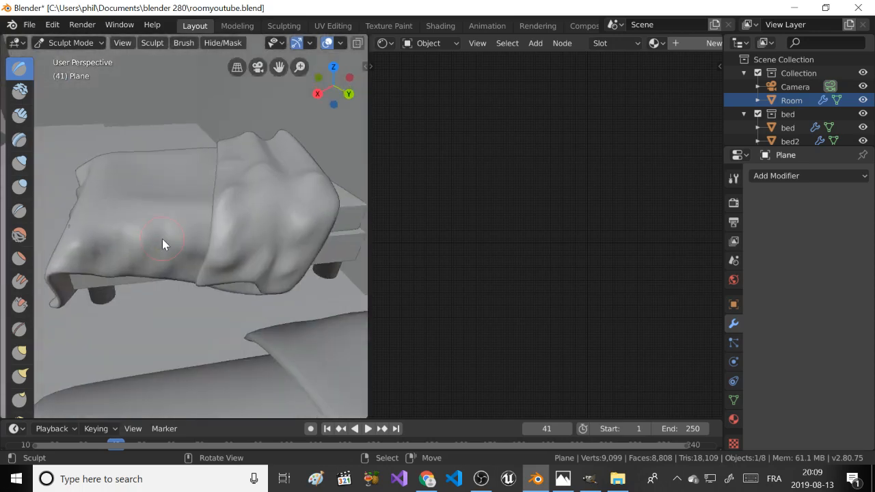
left_click(66, 45)
left_click(79, 59)
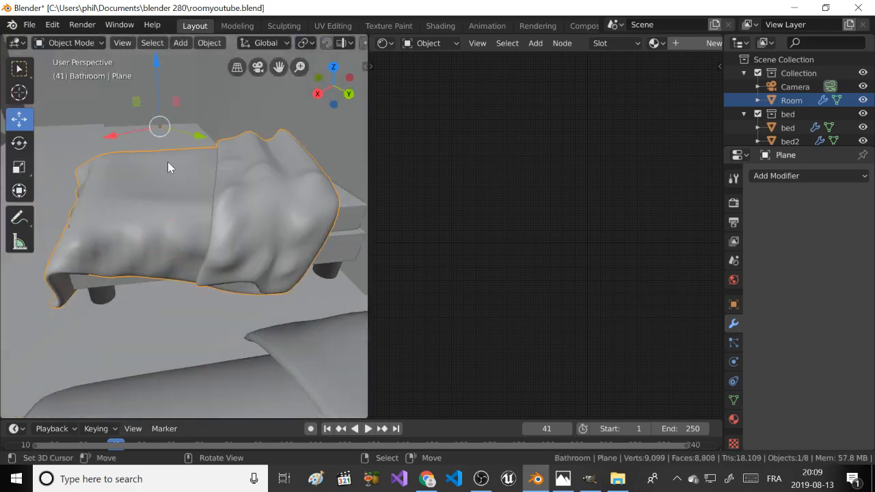
scroll(167, 161, "down", 6)
left_click(711, 43)
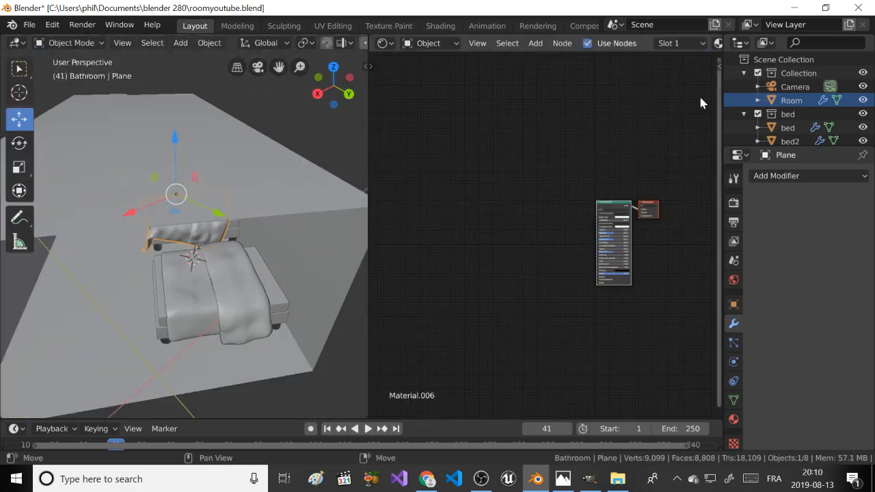
left_click(617, 478)
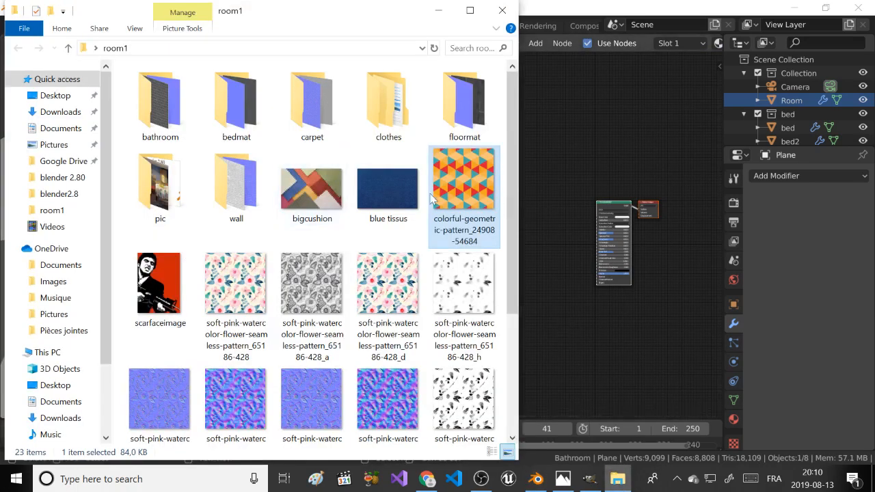
left_click_drag(332, 23, 234, 43)
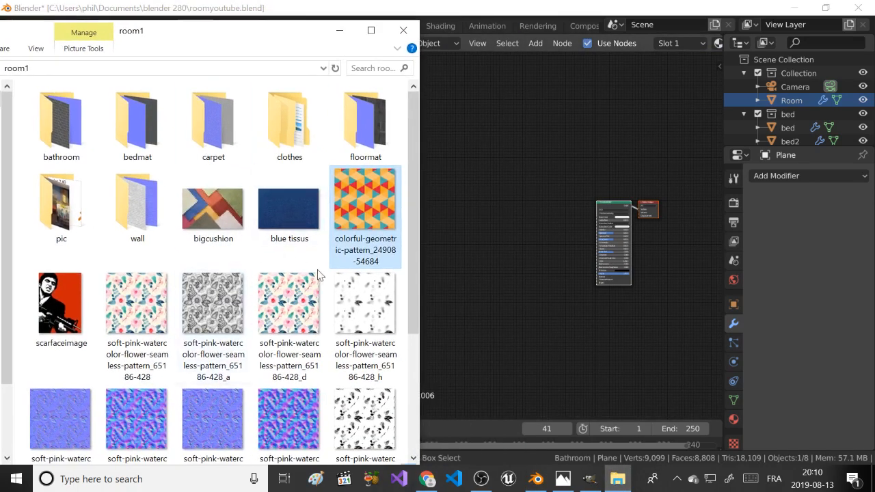
scroll(554, 257, "up", 2)
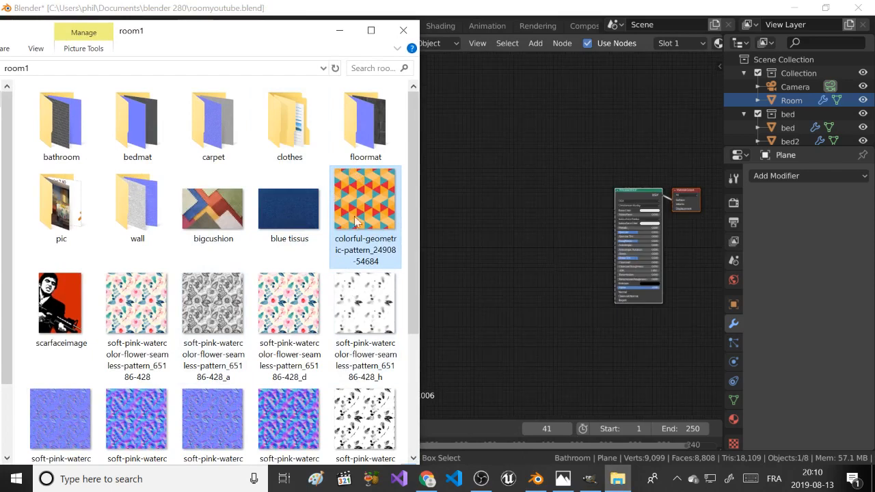
left_click_drag(357, 220, 528, 209)
left_click(346, 34)
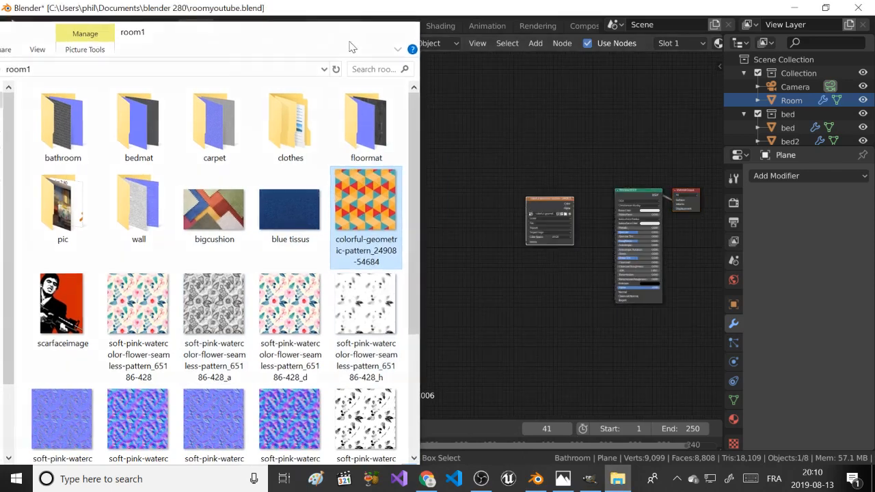
Move the image node farther from the Principled BSDF and connect its Color output to Base Color.
scroll(168, 223, "up", 2)
mouse_move(167, 223)
middle_mouse_down()
mouse_move(162, 209)
mouse_move(172, 221)
middle_mouse_up()
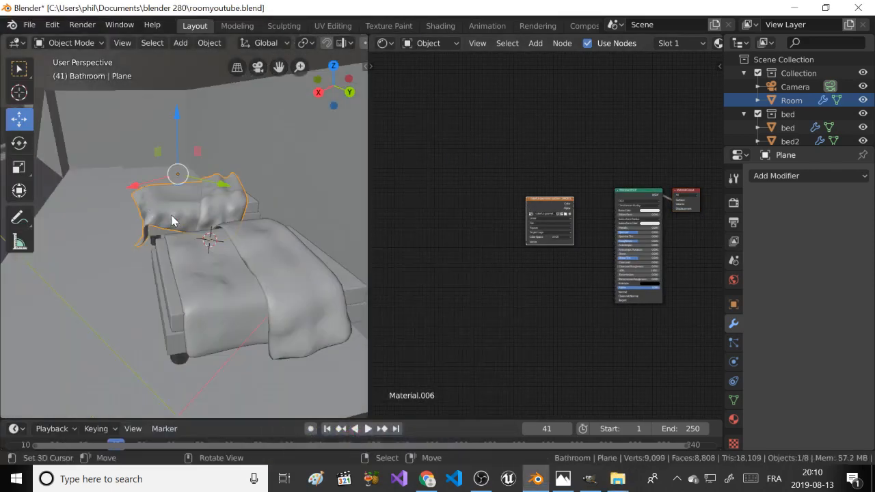
scroll(170, 215, "up", 5)
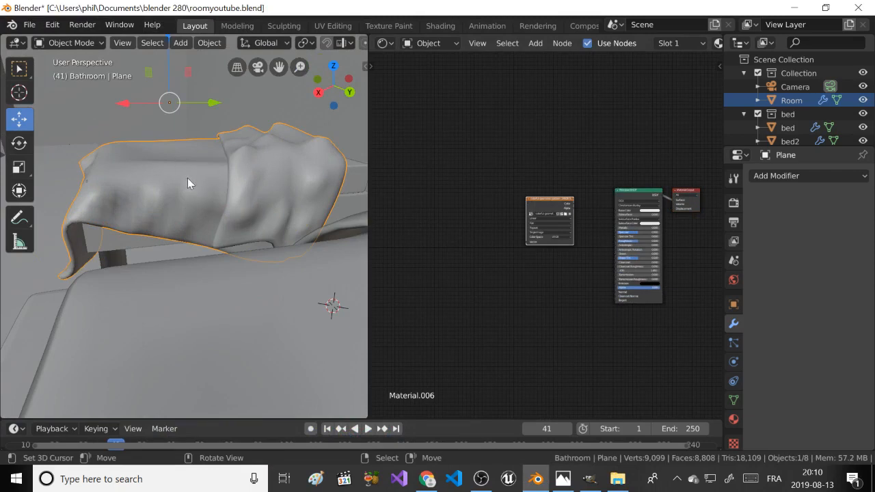
left_click_drag(556, 202, 526, 203)
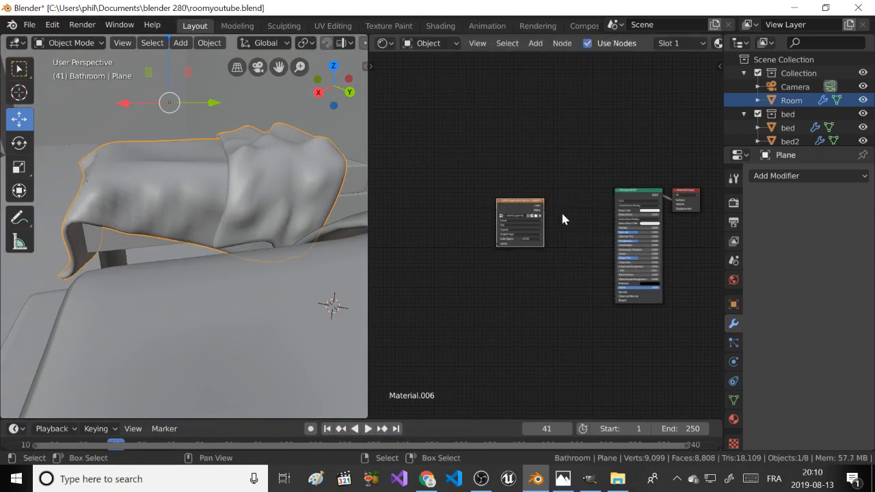
scroll(560, 209, "up", 3)
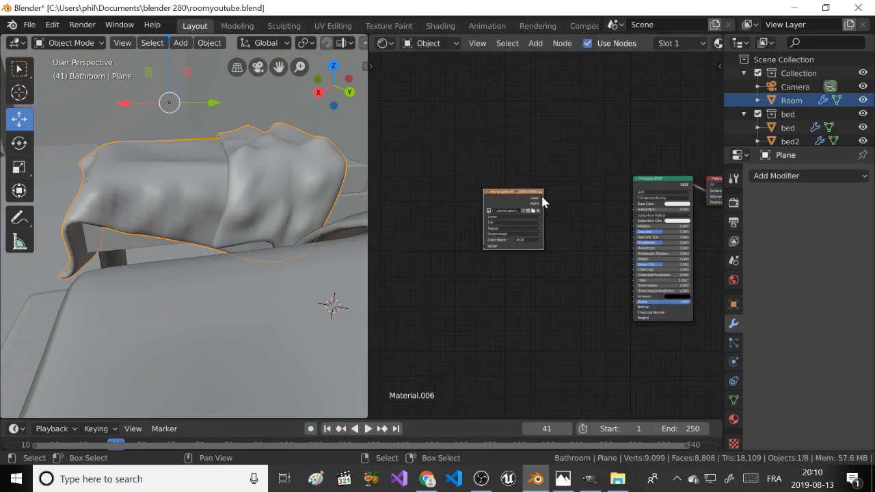
left_click_drag(543, 197, 633, 204)
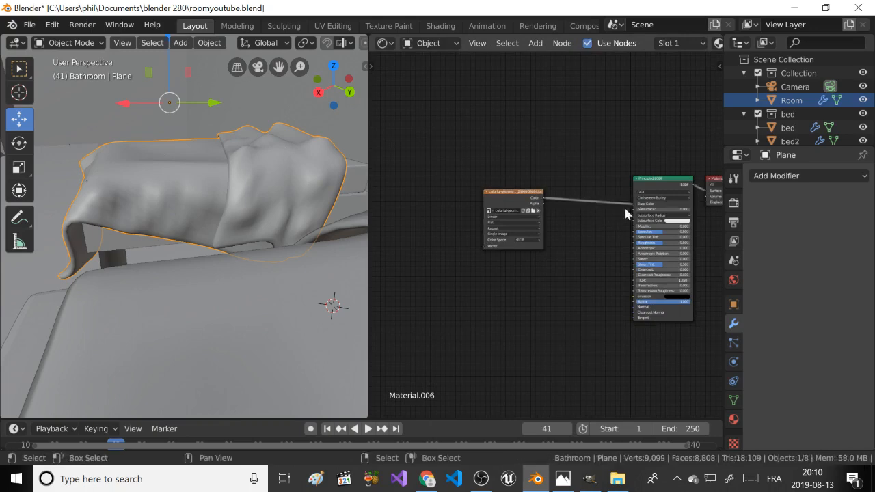
Add a Texture Coordinate node before the Image Texture node in the sheet's material.
key("shift+a")
left_click(396, 219)
type("textu")
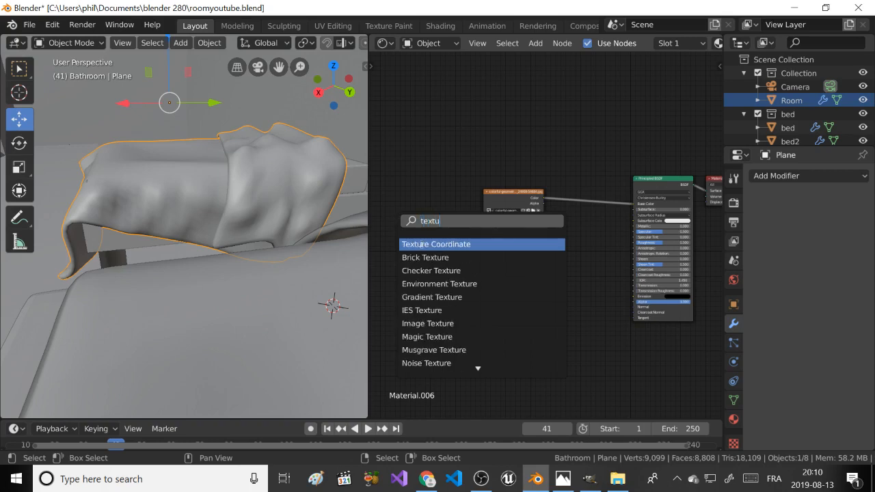
left_click(421, 243)
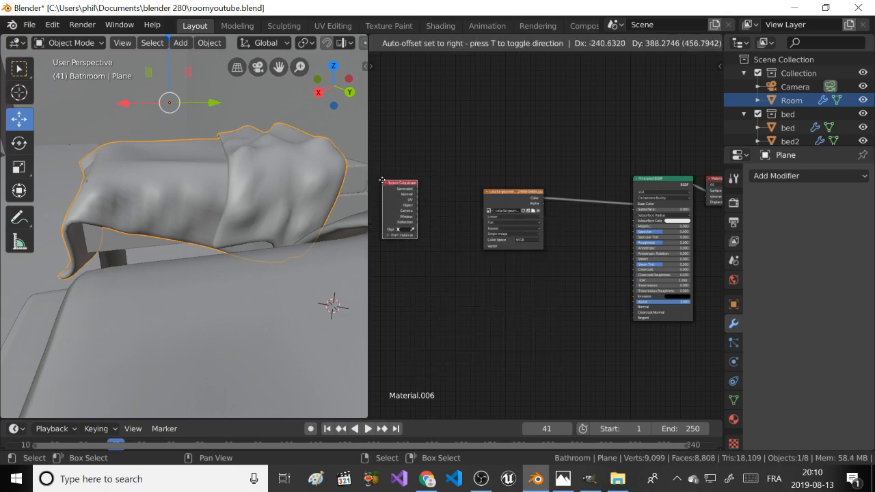
left_click(388, 254)
Add a Mapping node between the Texture Coordinate and Image Texture nodes, linking its Vector output to the image's Vector input.
key("shift+a")
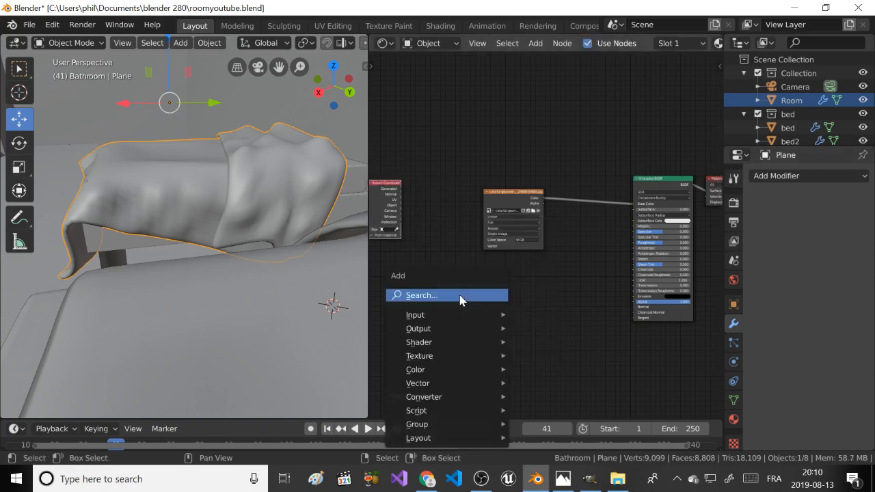
left_click(457, 295)
type("mapp")
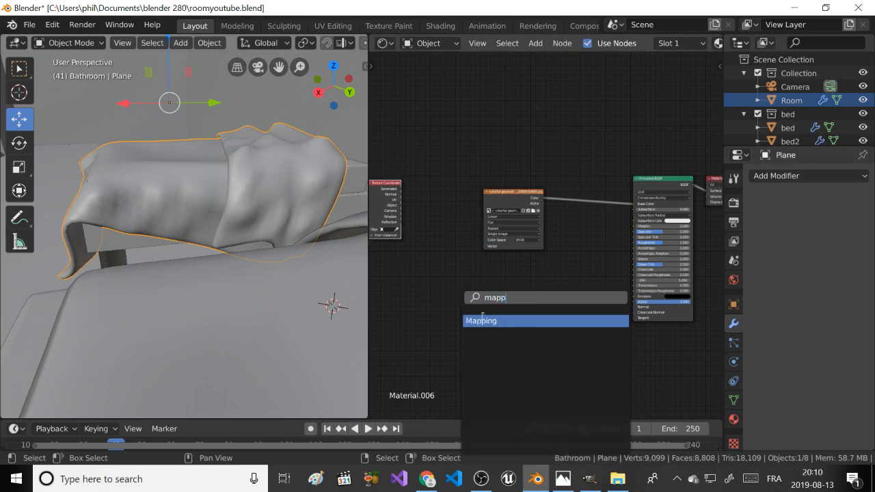
left_click(483, 319)
left_click(434, 194)
scroll(433, 194, "down", 3)
middle_click_drag(390, 193, 418, 192)
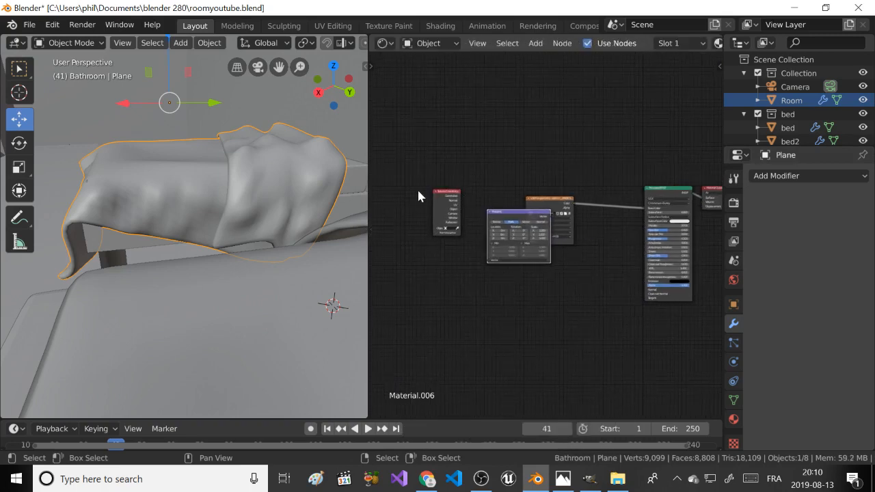
left_click(436, 192)
left_click_drag(444, 192, 403, 185)
left_click_drag(505, 212, 526, 240)
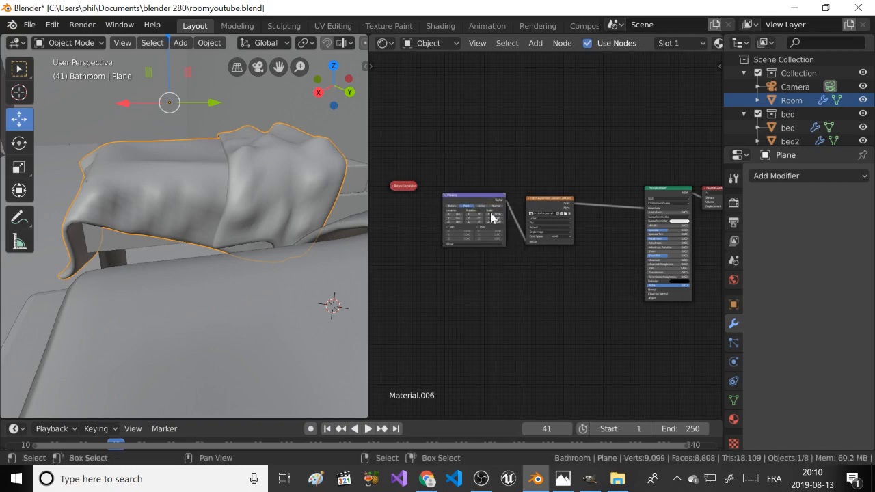
Expand the Texture Coordinate node and connect its UV output to the Mapping node's Vector input.
left_click(393, 186)
left_click_drag(416, 199, 425, 214)
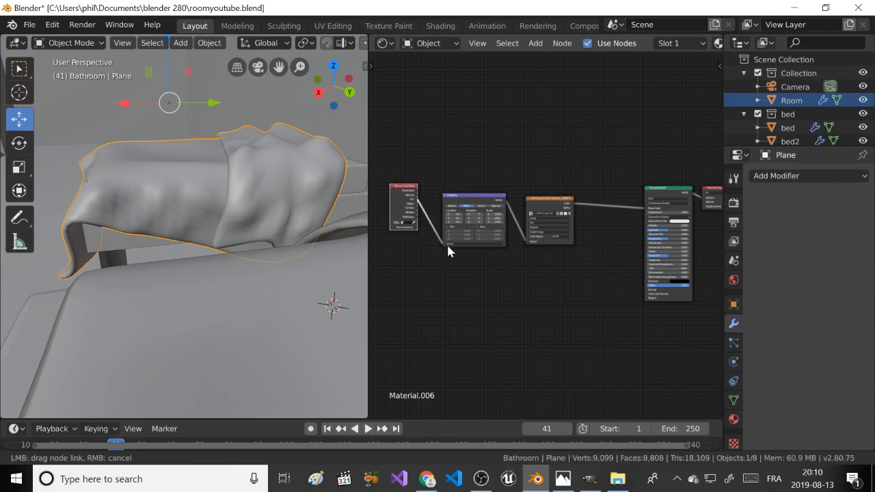
mouse_move(448, 250)
left_mouse_down()
mouse_move(445, 240)
mouse_move(449, 249)
left_mouse_up()
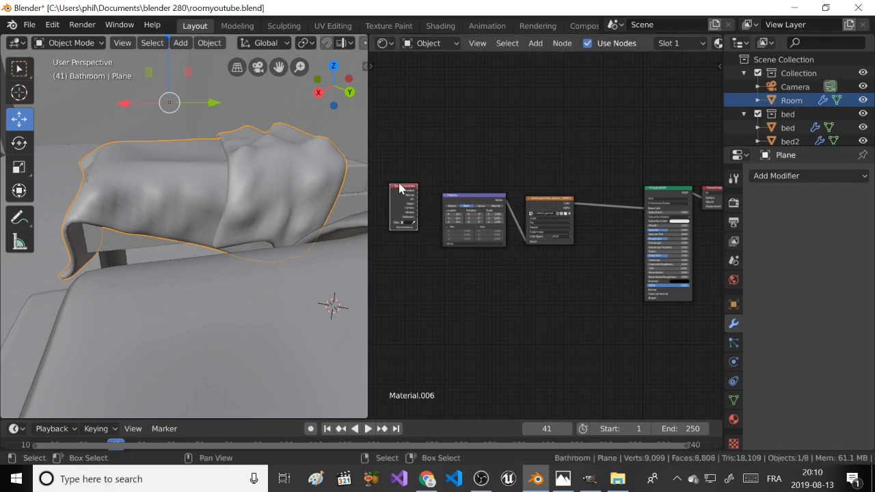
scroll(390, 180, "up", 4)
middle_click_drag(401, 163, 462, 225, "shift")
scroll(457, 227, "up", 3)
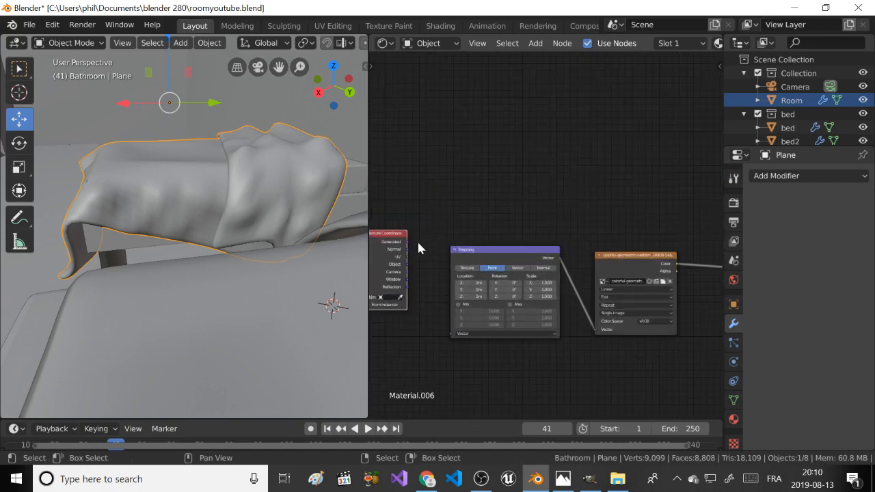
mouse_move(408, 257)
left_mouse_down()
mouse_move(421, 319)
mouse_move(453, 333)
left_mouse_up()
Preview the sheet's pattern in Rendered shading, return to Solid shading and save the file.
key("z")
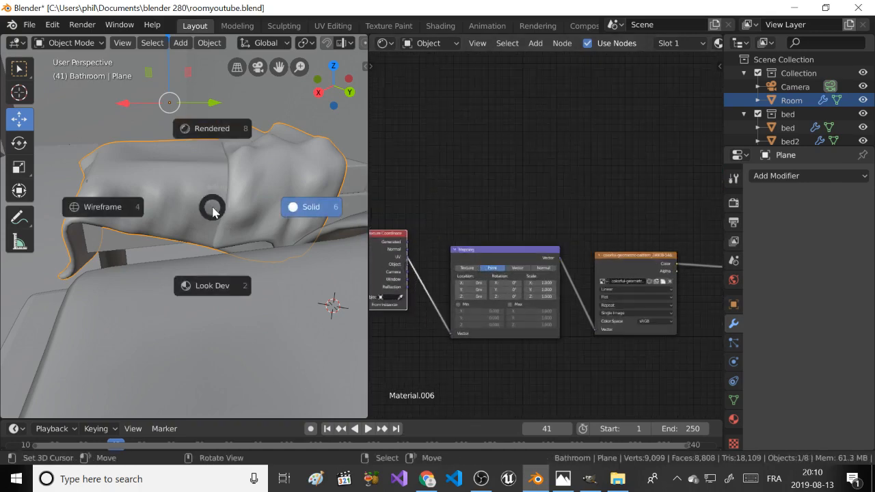
left_click(198, 127)
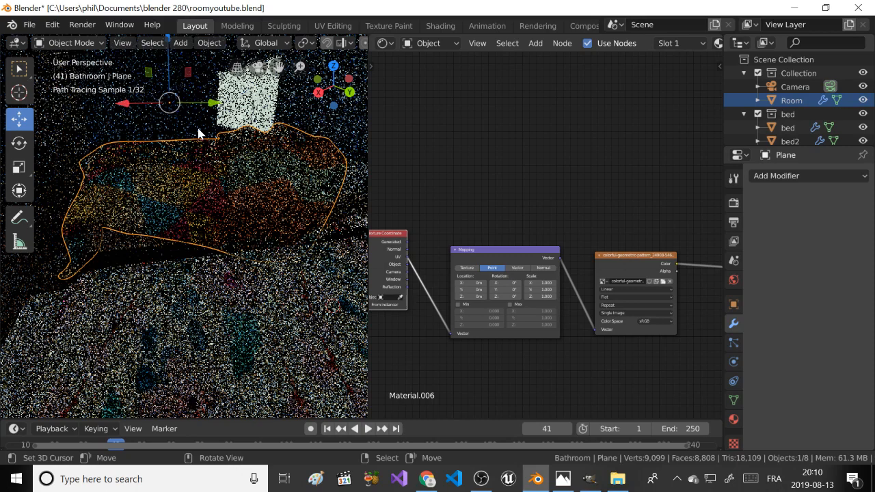
key("z")
left_click(238, 185)
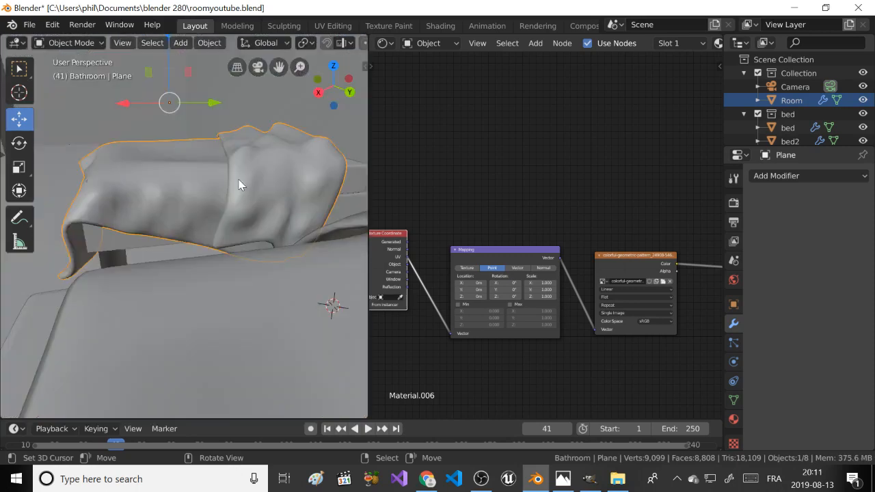
left_click(29, 25)
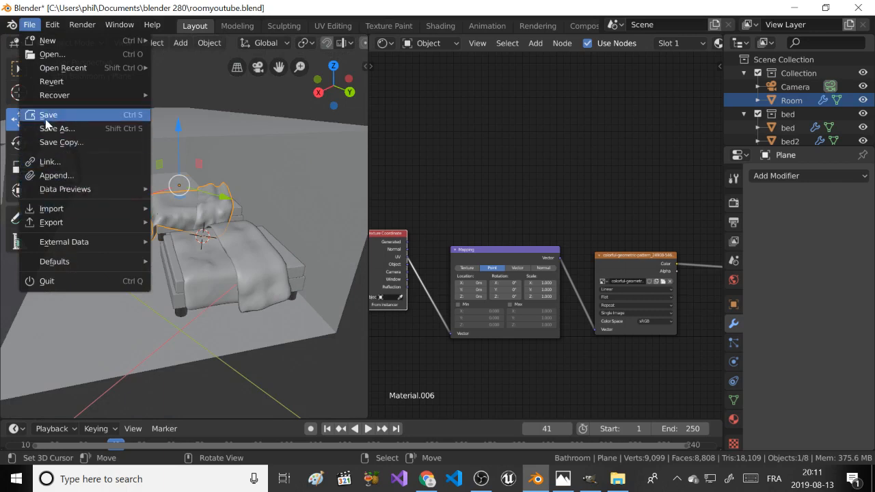
left_click(46, 117)
Select the rear bed's sheet, enlarge the Outliner and rename the Plane object to bedsheet.
left_click(196, 216)
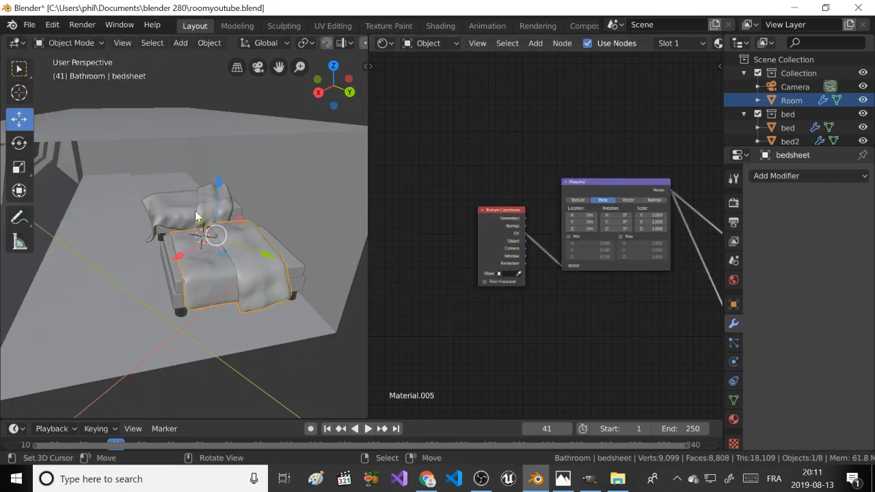
left_click(196, 215)
scroll(786, 116, "down", 5)
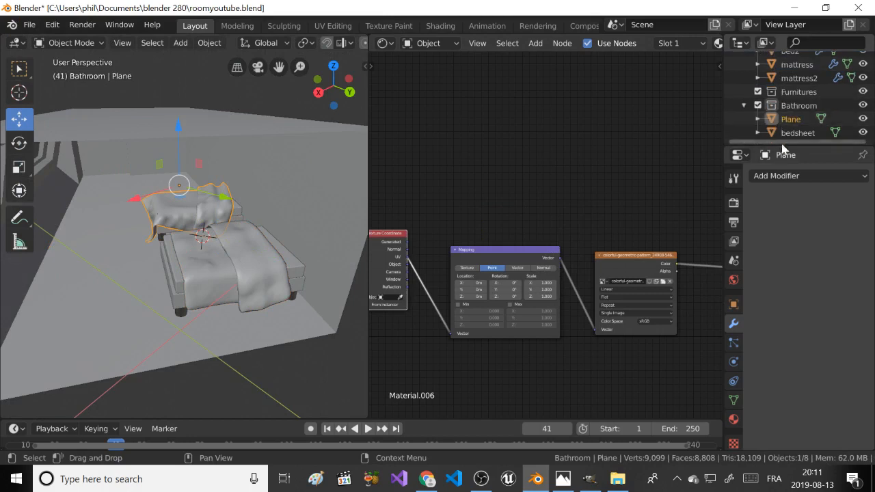
left_click_drag(782, 146, 793, 228)
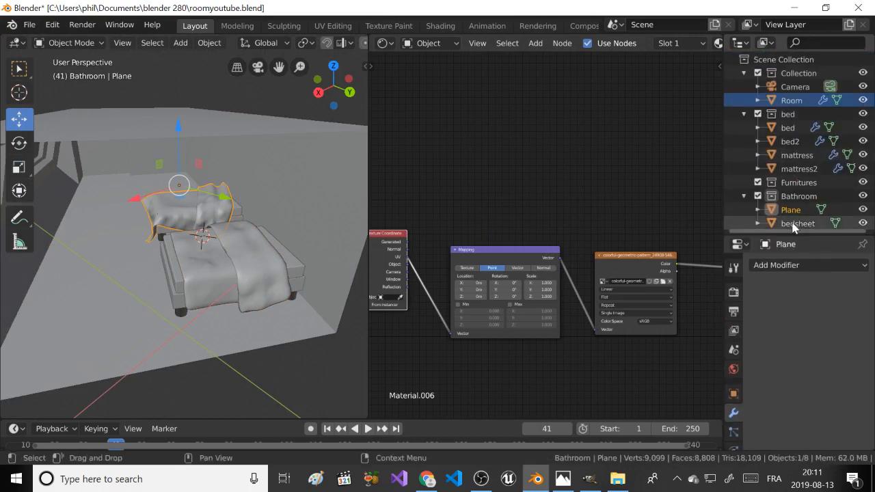
double_click(791, 210)
type("be")
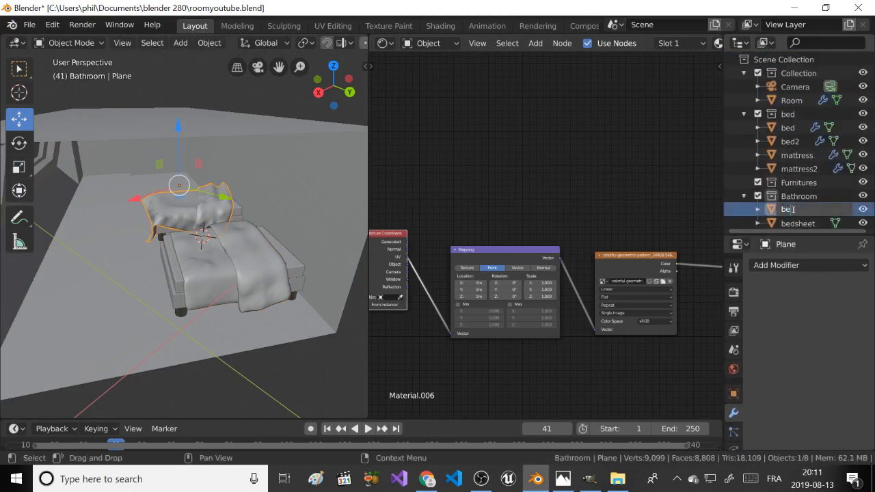
type("dsheet")
key("Return")
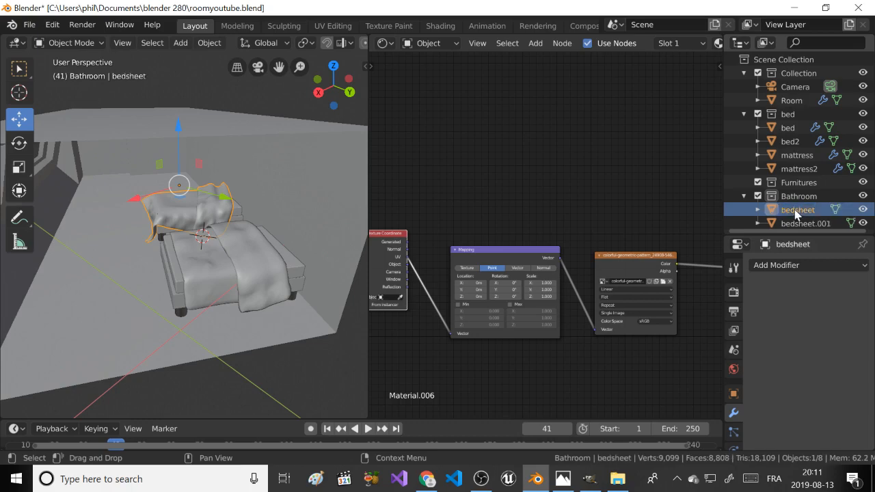
Move both bedsheet objects from the Bathroom collection into the bed collection and check it by toggling the collection off and on.
left_click(794, 219, "ctrl")
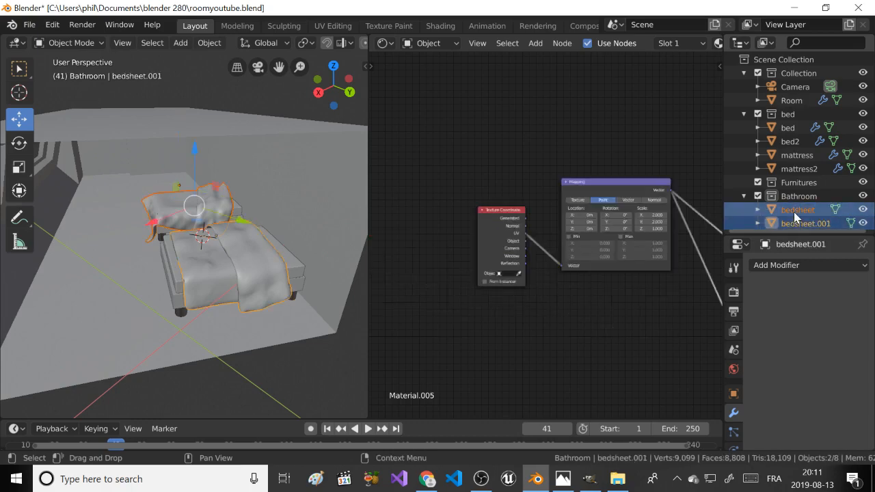
left_click_drag(794, 218, 783, 120)
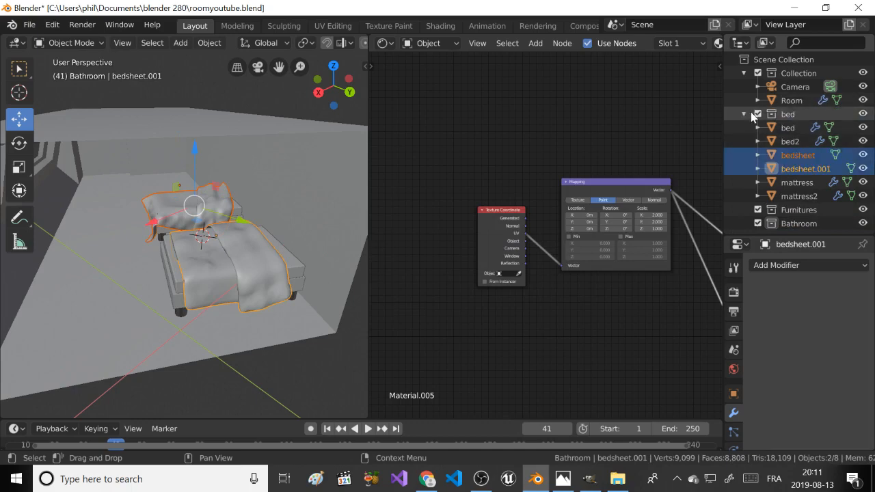
left_click(757, 114)
left_click(757, 114)
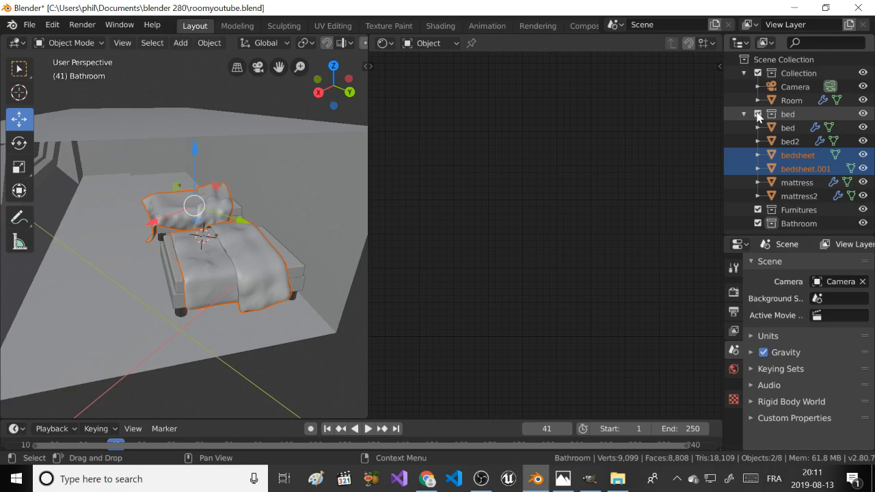
left_click(757, 114)
left_click(757, 114)
Add a cube and move it over the folded part of the front bed's sheet, raised above the mattress.
scroll(249, 294, "up", 3)
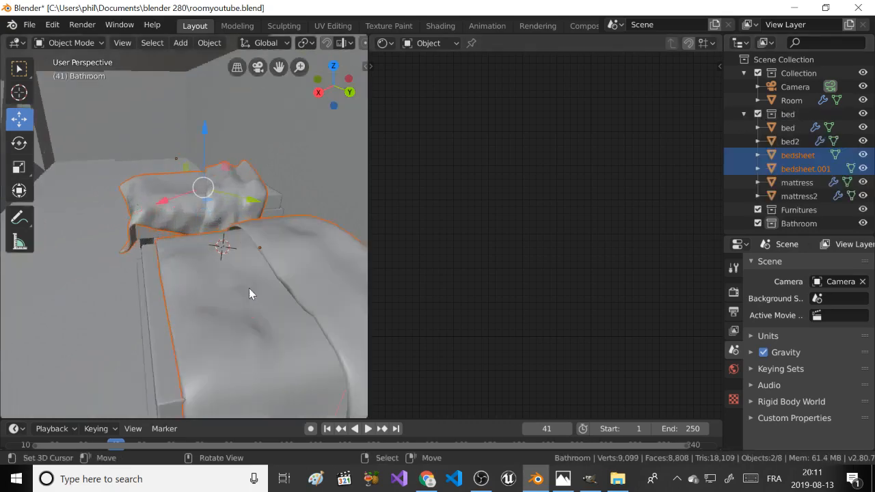
scroll(249, 293, "up", 2)
scroll(205, 291, "down", 4)
key("shift+a")
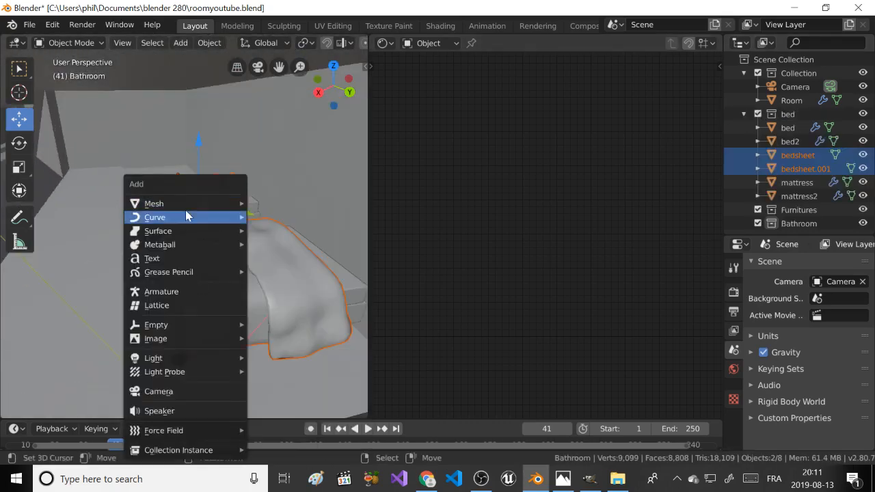
mouse_move(171, 203)
left_click(274, 217)
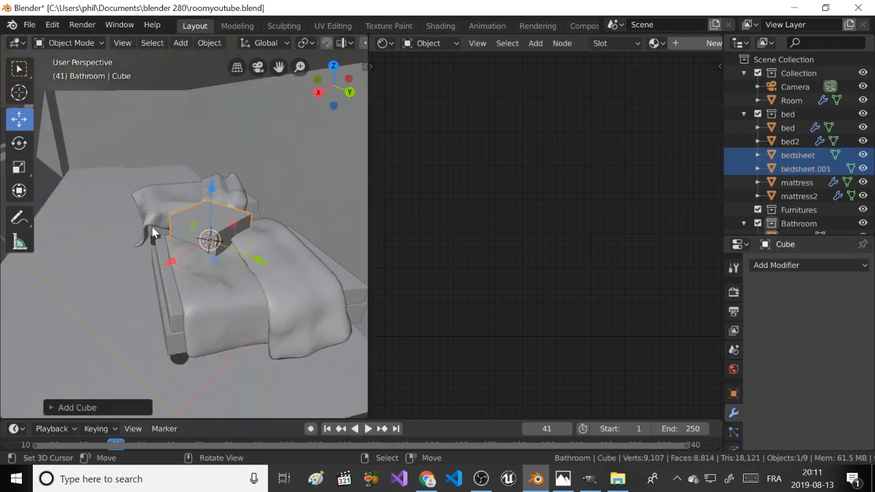
key("g")
key("z")
left_click(256, 240)
key("g")
key("z")
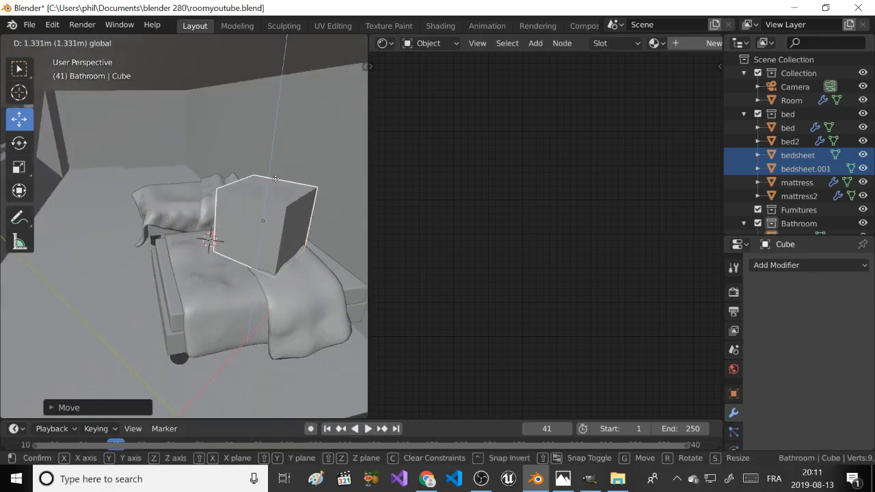
left_click(244, 194)
Rotate the cube about the Z axis and flatten it along Z into a slab.
key("r")
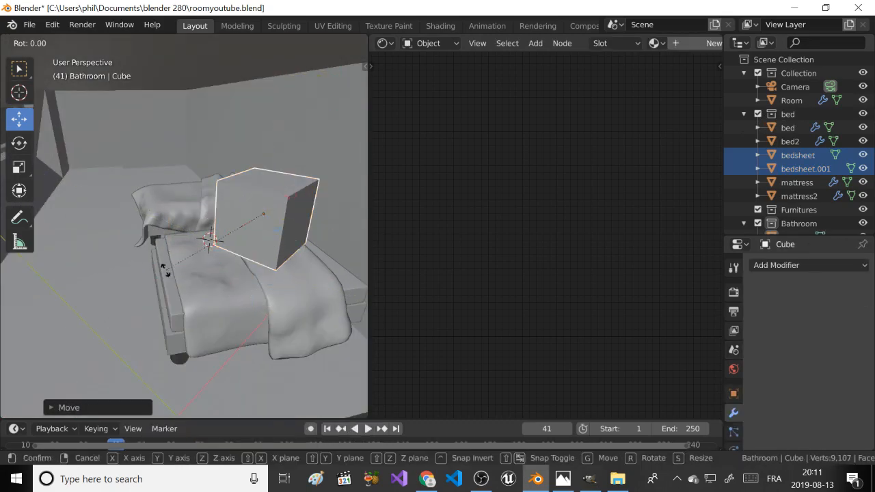
key("z")
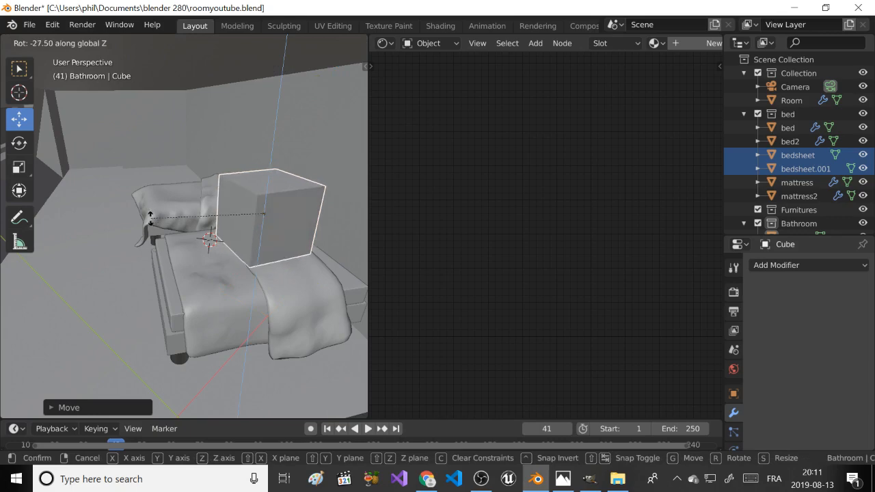
left_click(145, 203)
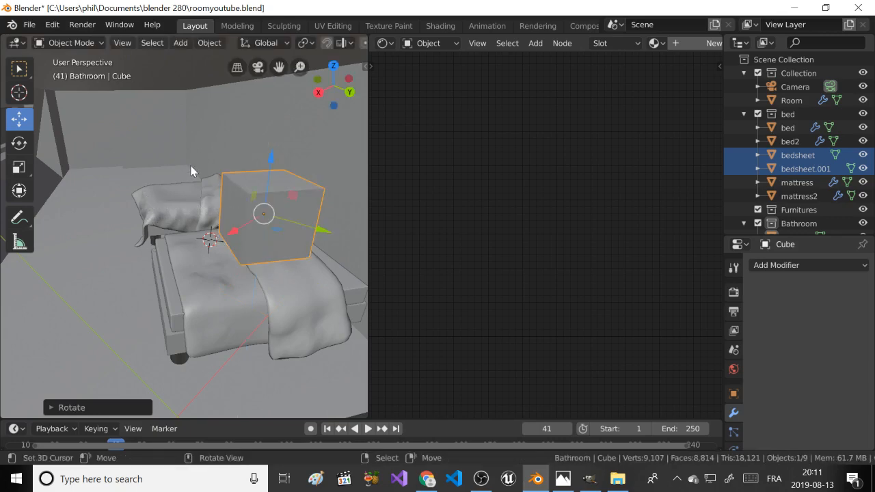
key("s")
key("z")
left_click(235, 198)
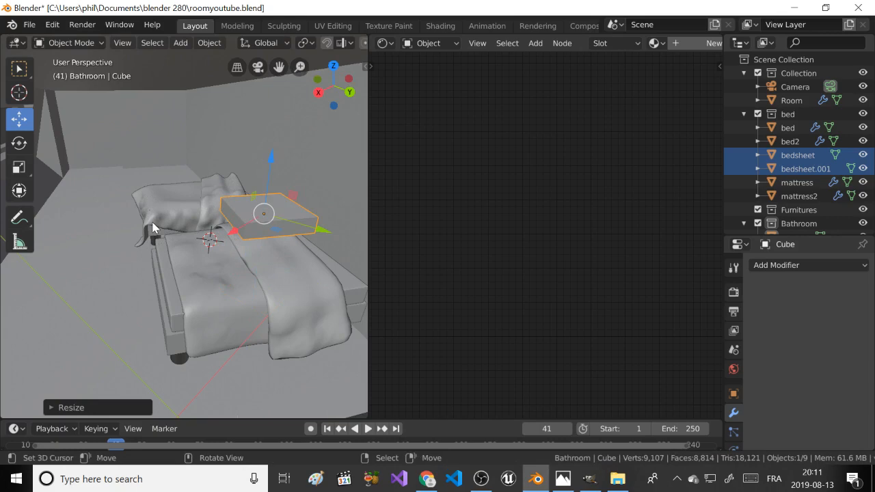
Shrink the cube in the horizontal plane with Z locked, and adjust its height along Z.
key("s")
key("z")
key("shift+z")
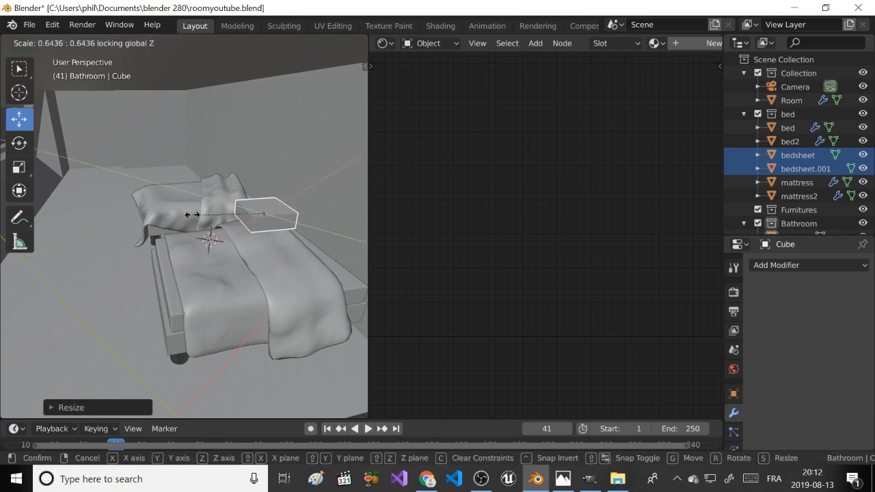
left_click(217, 212)
key("s")
key("z")
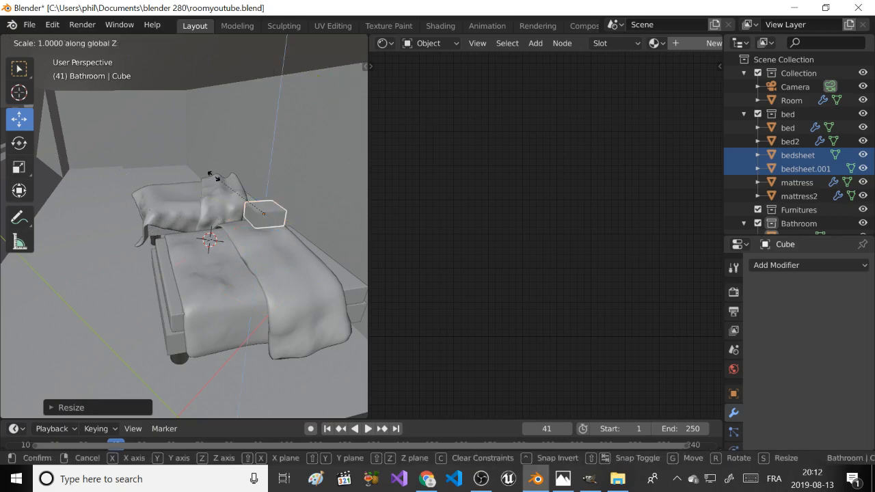
left_click(229, 187)
Fine-tune the slab's thickness with a slight scale along Z, and switch it to Edit Mode.
scroll(241, 197, "up", 3)
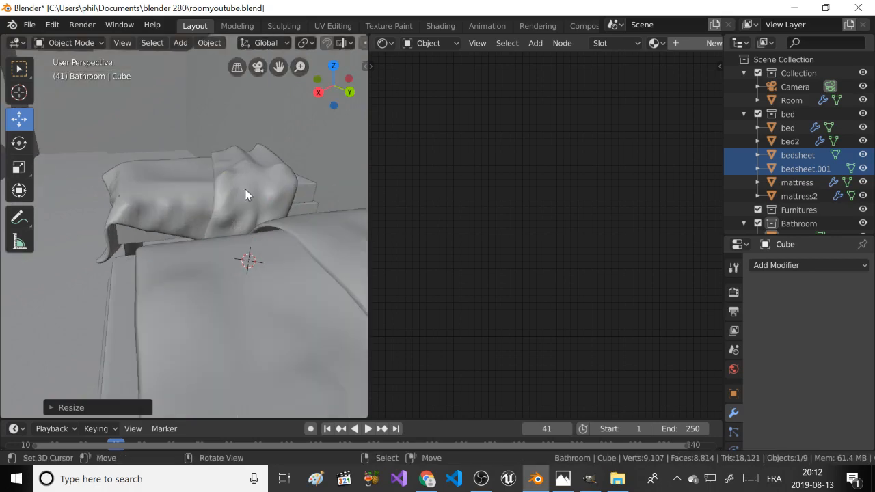
scroll(246, 189, "down", 4)
middle_click_drag(224, 179, 170, 187, "shift")
scroll(197, 179, "up", 3)
scroll(191, 176, "down", 2)
scroll(162, 186, "up", 3)
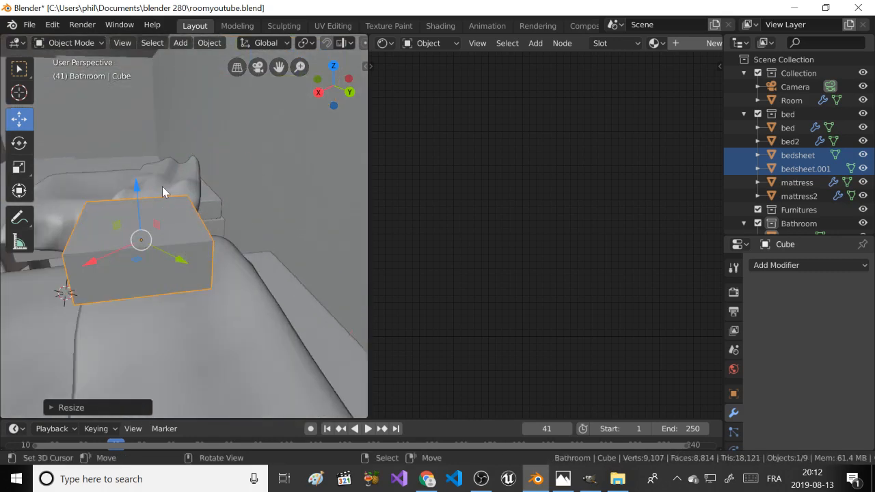
scroll(162, 186, "down", 3)
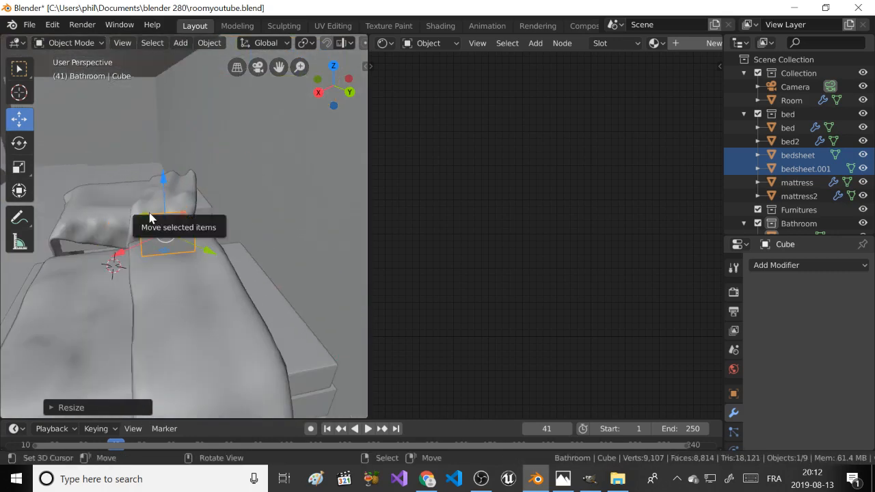
key("s")
key("z")
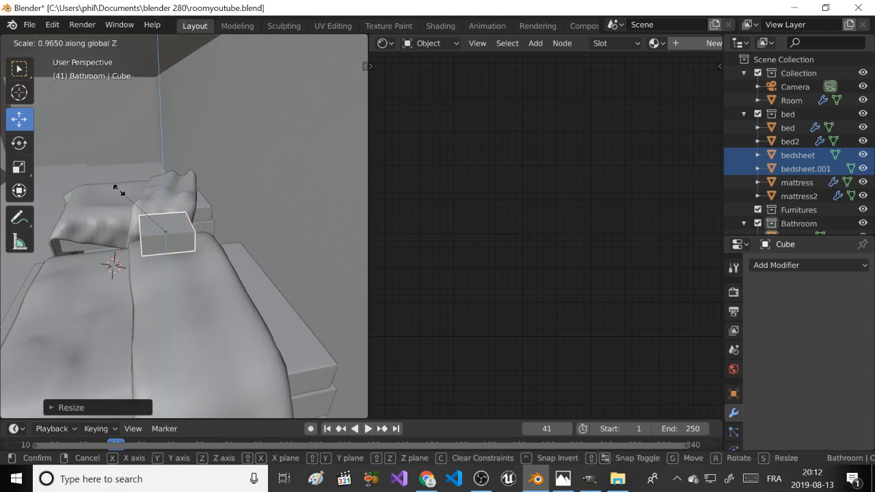
left_click(121, 200)
key("Tab")
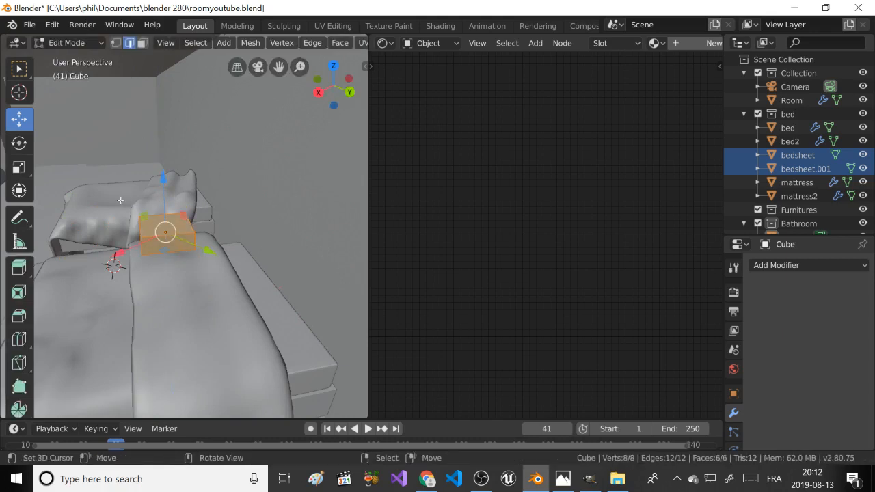
key("ctrl+r")
left_click(172, 230)
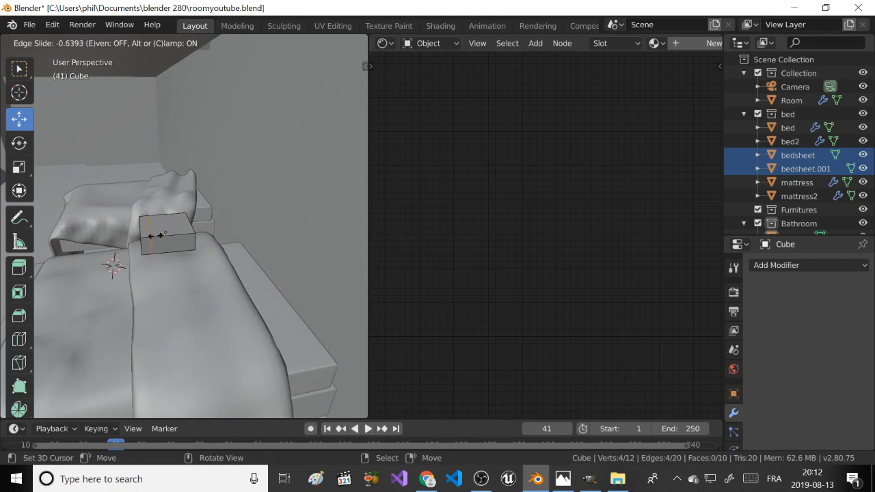
left_click(166, 234)
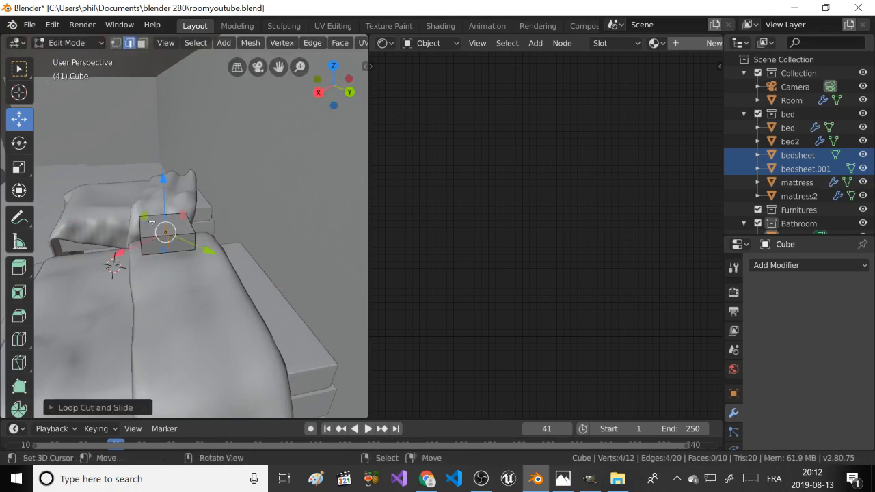
key("ctrl+z")
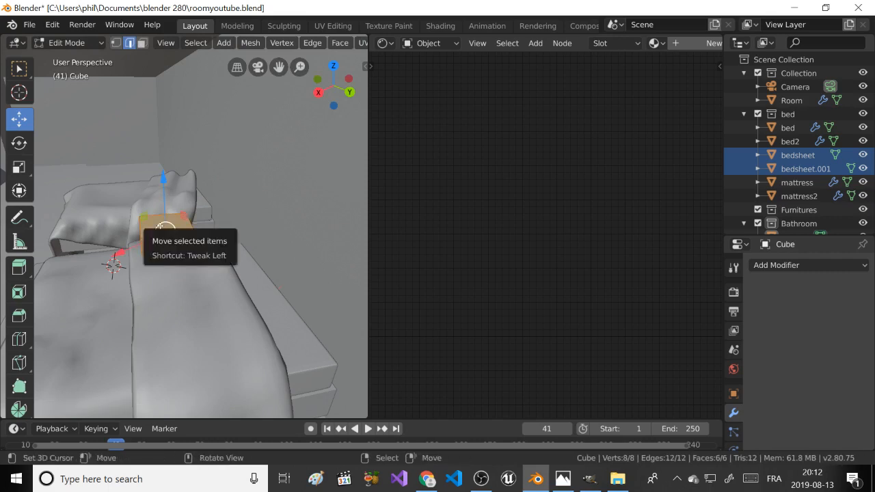
Add three evenly spaced loop cuts across the slab's width and three more across its length.
key("ctrl+r")
scroll(161, 227, "up", 1)
left_click(160, 225)
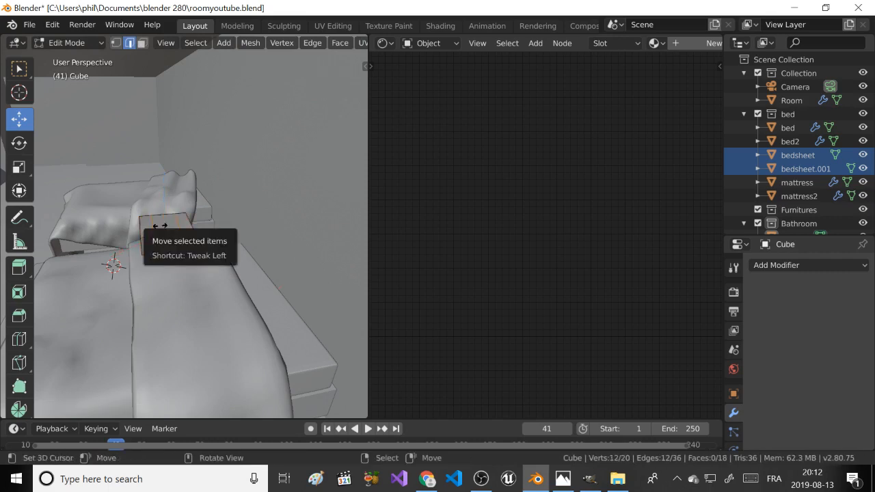
left_click(162, 226)
middle_click_drag(104, 224, 198, 240)
scroll(194, 226, "up", 3)
scroll(193, 226, "up", 1)
scroll(193, 225, "down", 1)
key("ctrl+r")
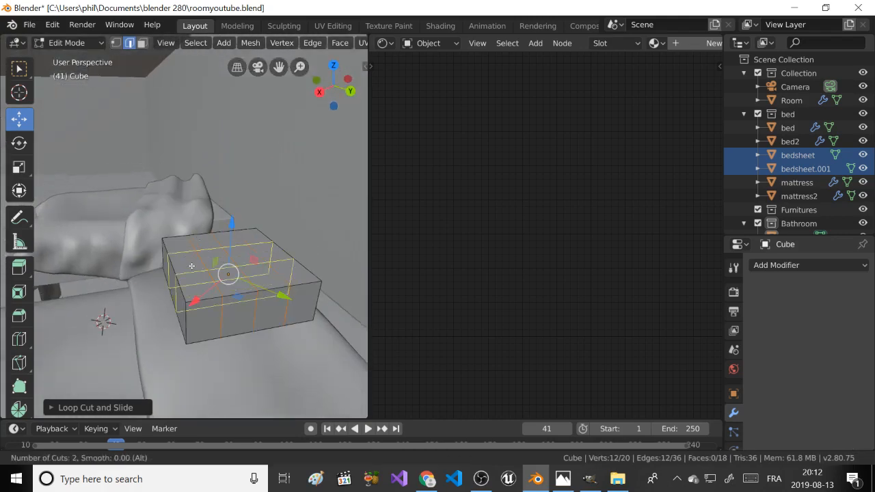
left_click(191, 264)
right_click(191, 264)
Add two horizontal loop cuts around the slab's sides without sliding them, and return to Object Mode.
key("ctrl+r")
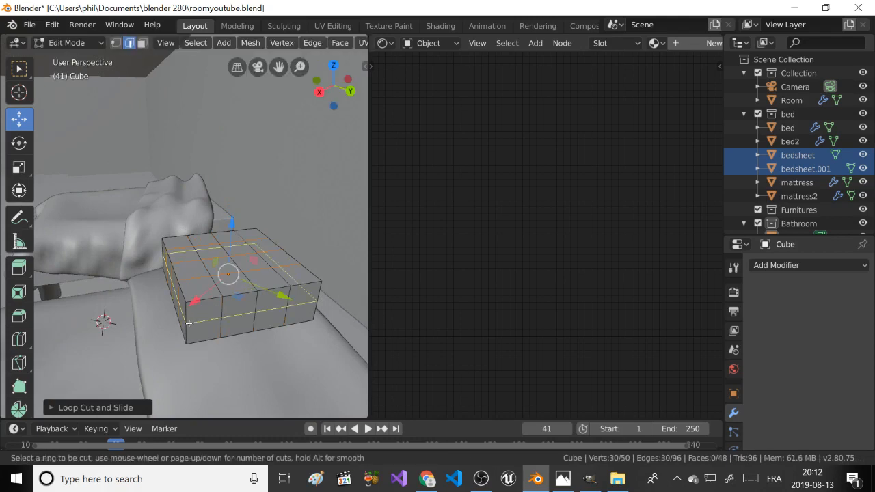
scroll(189, 321, "down", 1)
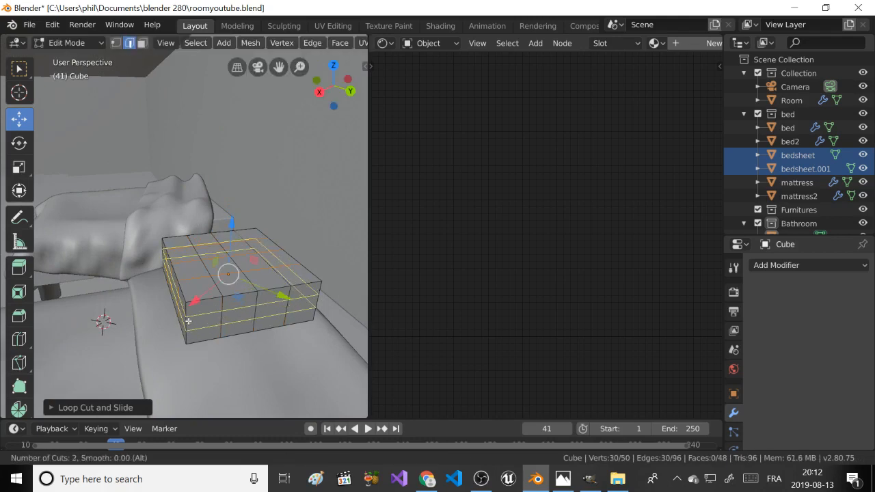
left_click(188, 321)
right_click(189, 321)
scroll(152, 294, "down", 7)
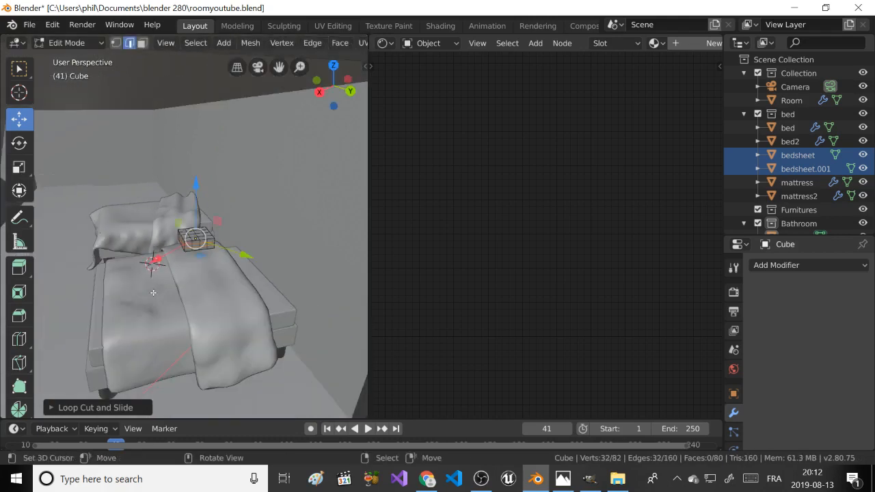
scroll(152, 293, "up", 3)
key("Tab")
key("Tab")
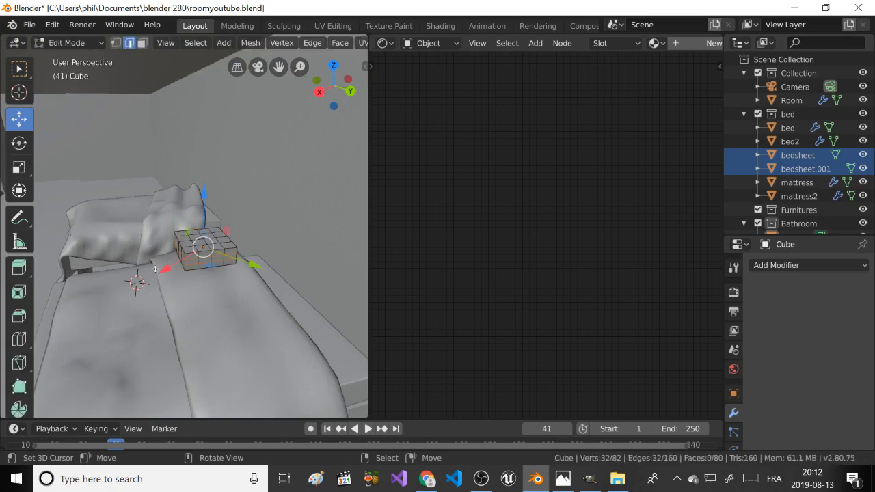
scroll(157, 267, "up", 2)
key("Tab")
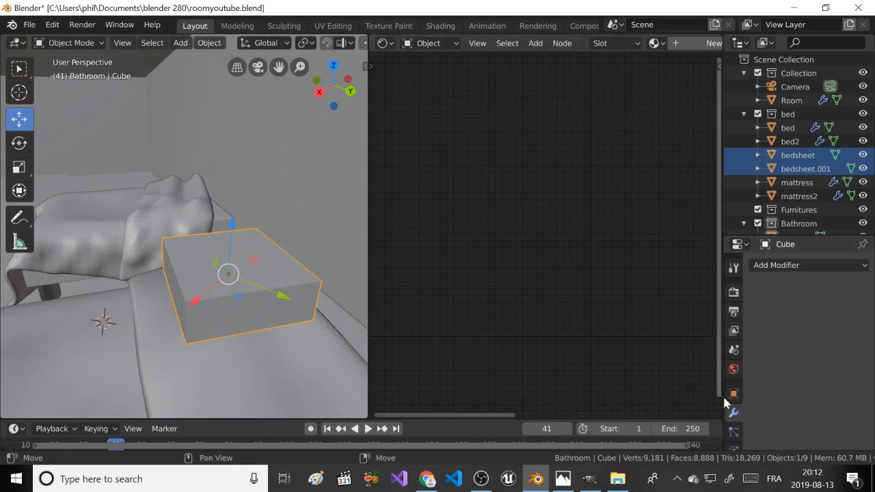
Add a Multiresolution modifier to the slab, subdivide it once with Catmull-Clark, and apply the modifier.
scroll(733, 403, "down", 3)
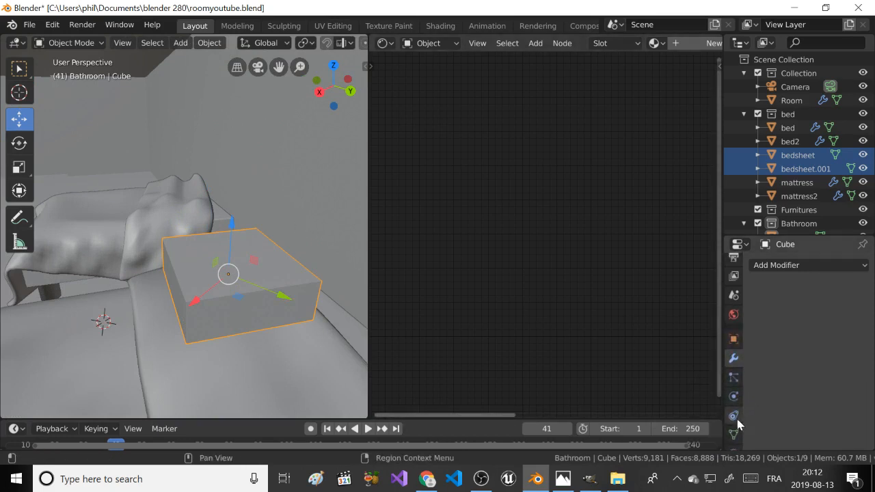
left_click(763, 268)
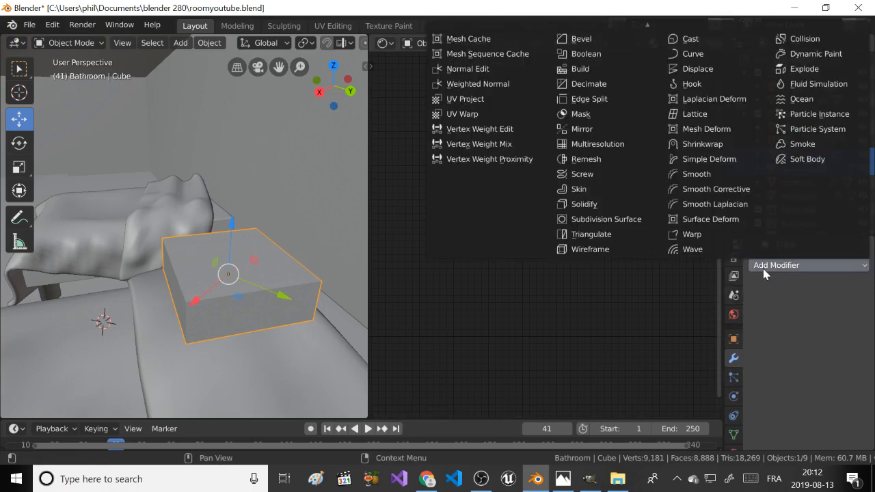
left_click(576, 145)
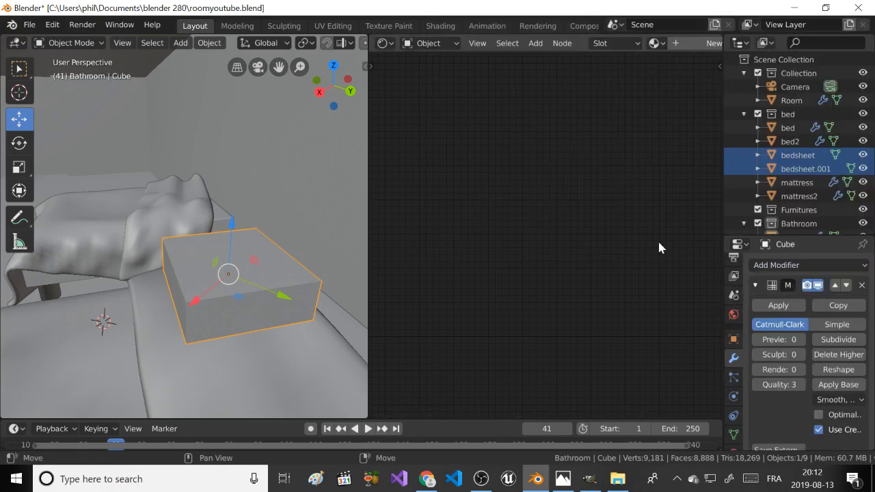
left_click(828, 339)
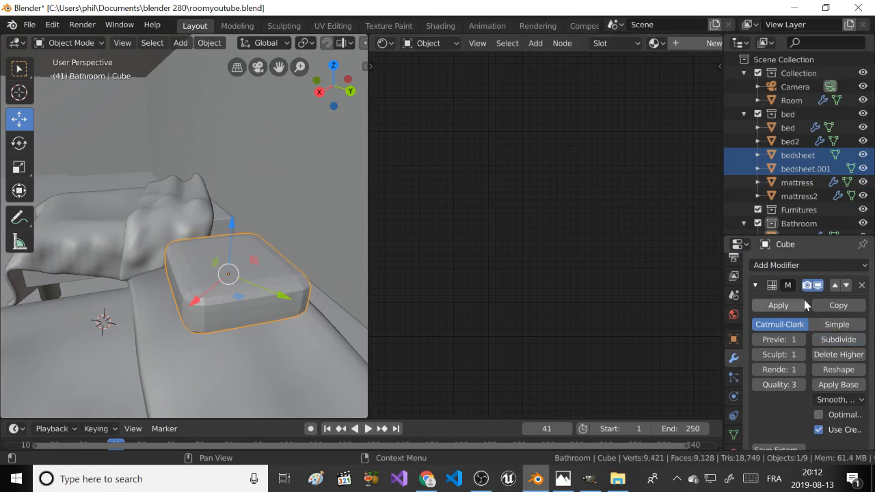
left_click(777, 307)
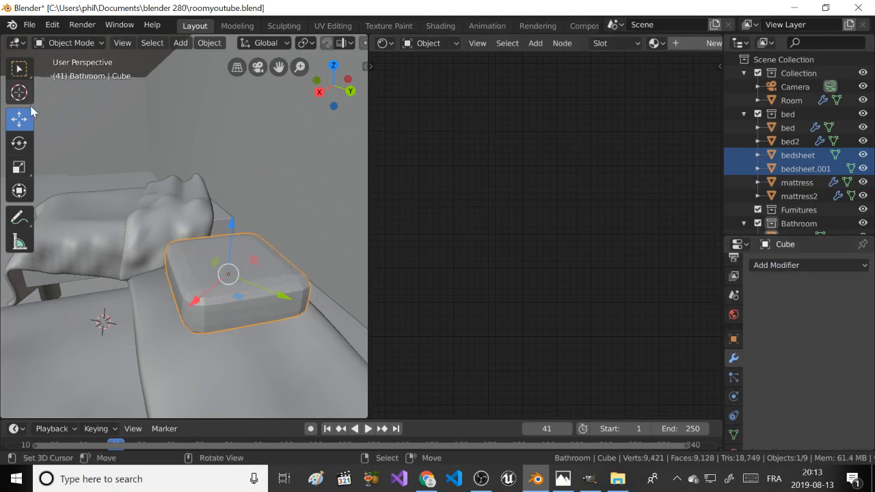
Shade the rounded slab smooth and check its surface.
left_click(211, 42)
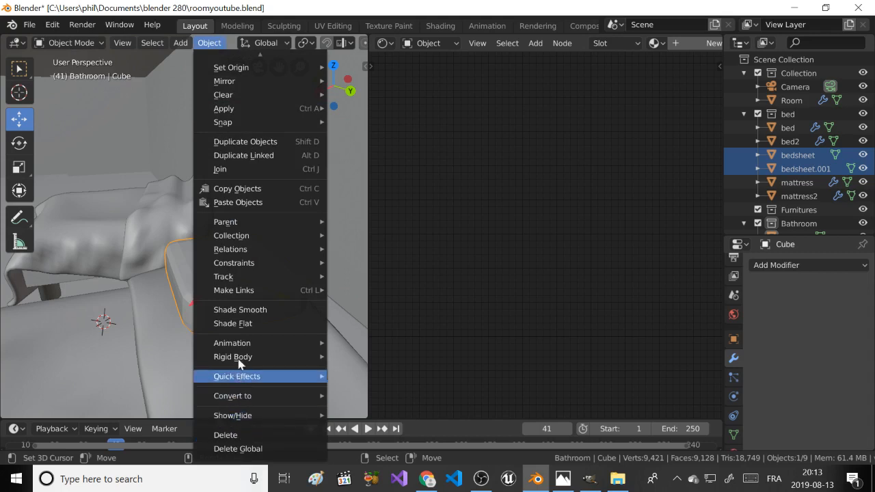
left_click(243, 311)
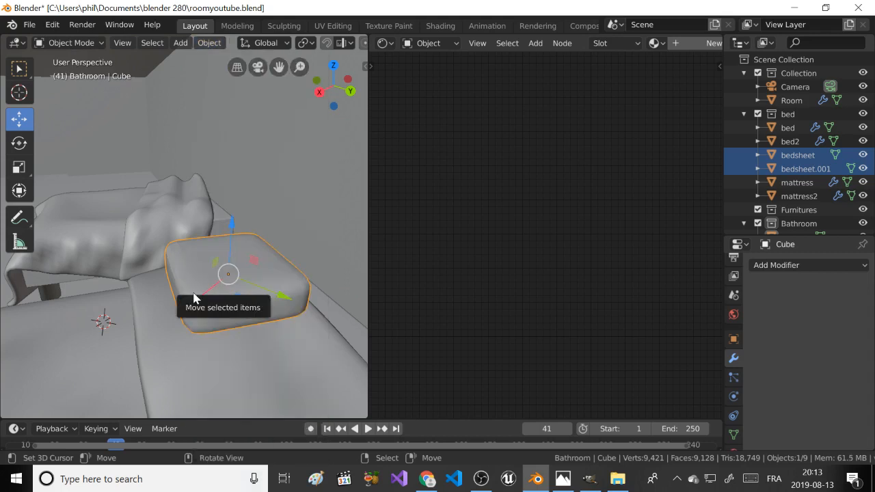
scroll(204, 299, "up", 1)
scroll(203, 299, "down", 1)
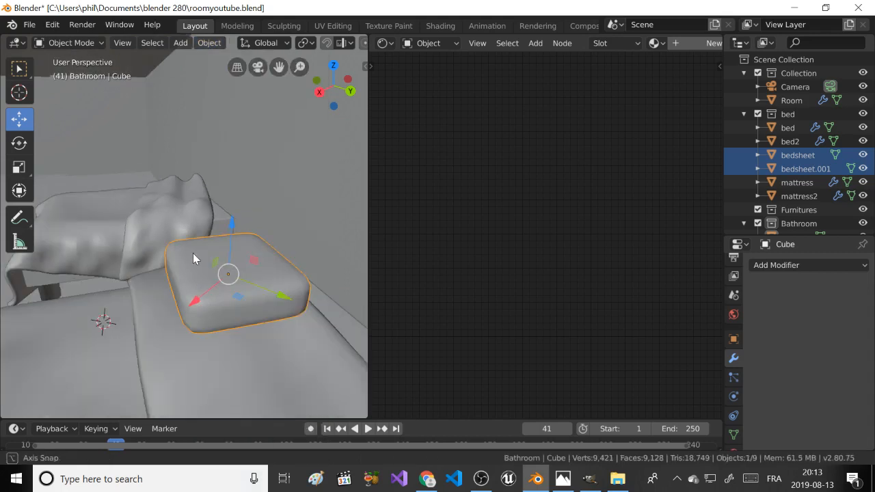
middle_click_drag(194, 254, 197, 272)
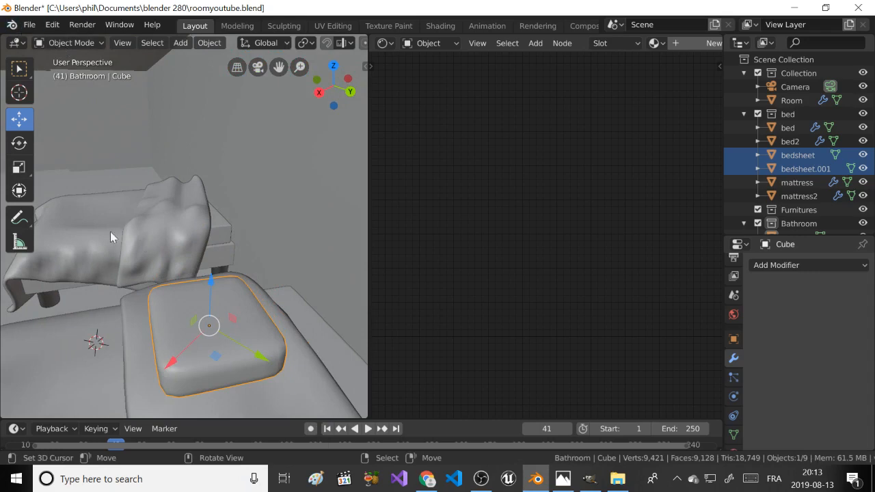
Apply the slab's object transform and unwrap all of its mesh faces.
key("ctrl+a")
left_click(161, 263)
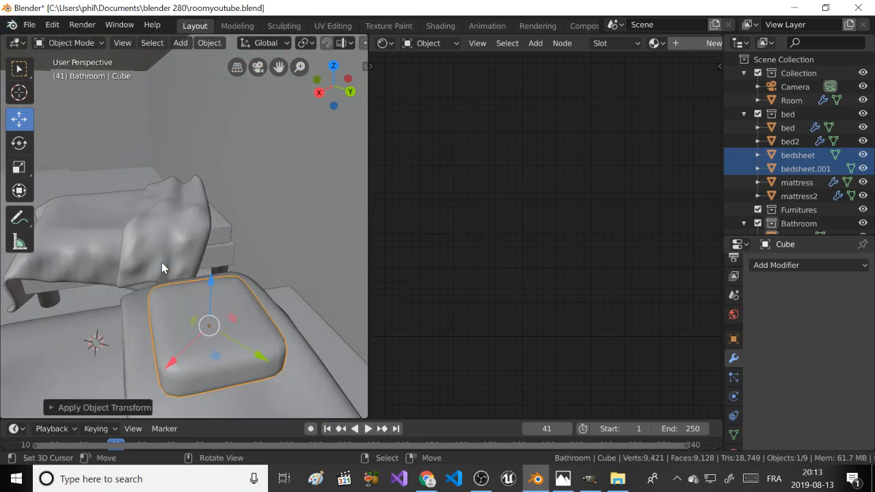
key("Tab")
key("a")
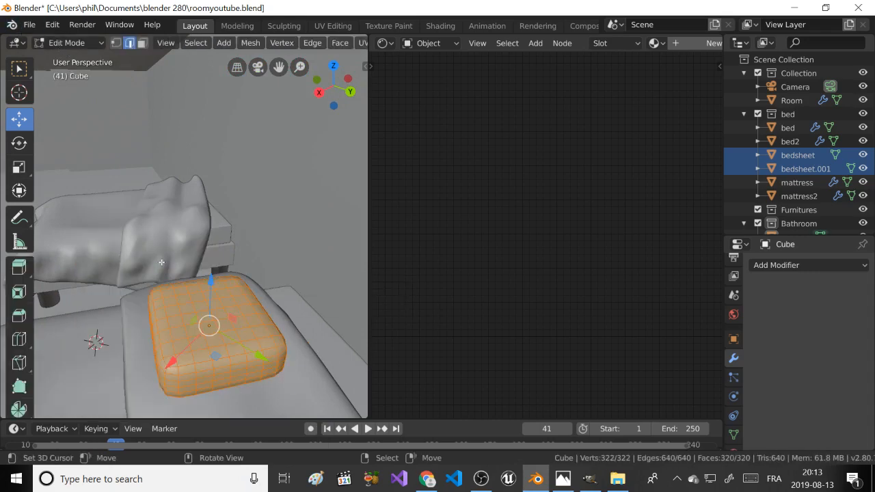
key("u")
left_click(162, 264)
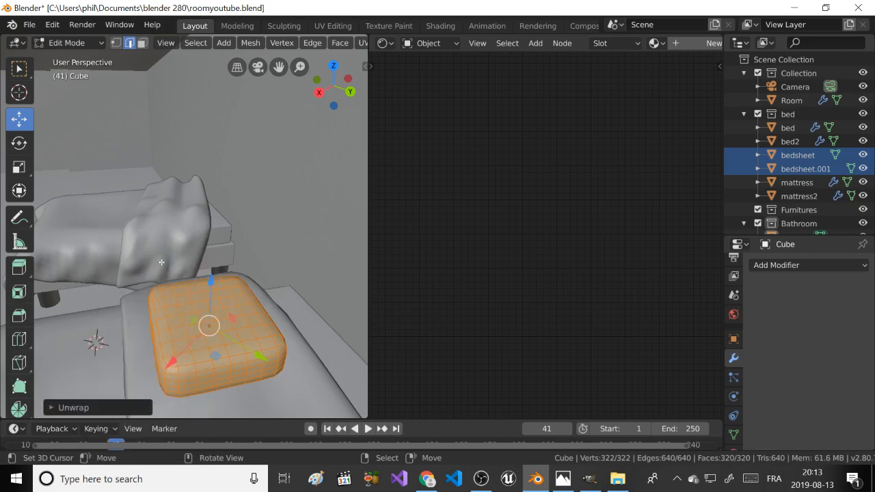
Switch the slab to Sculpt Mode and choose the Grab brush.
left_click(67, 42)
left_click(68, 57)
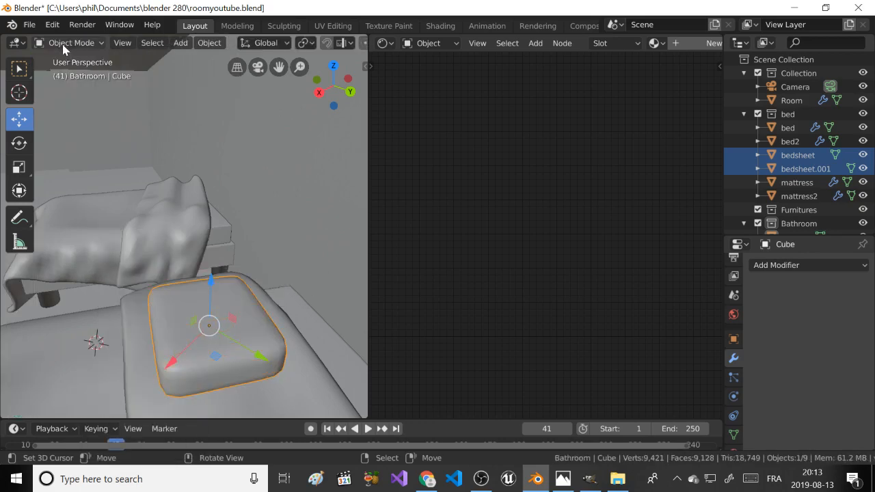
left_click(63, 44)
left_click(55, 87)
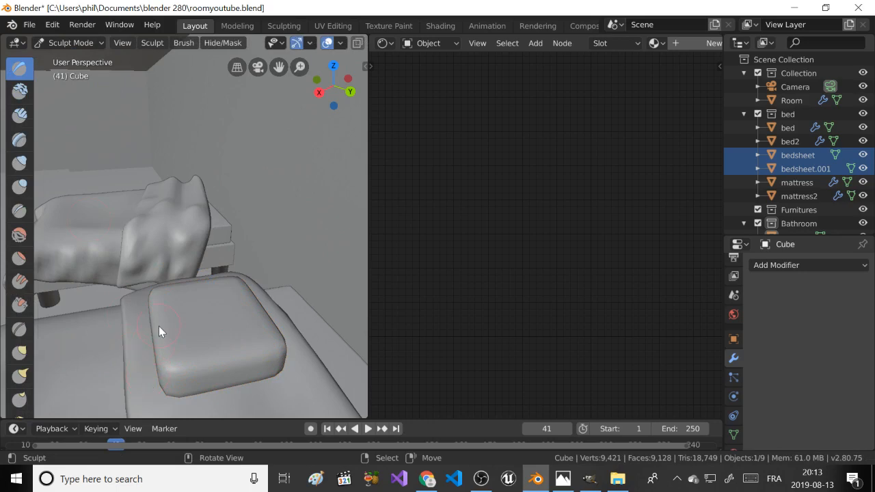
scroll(159, 326, "down", 5)
scroll(158, 326, "up", 5)
middle_click_drag(164, 304, 185, 275, "shift")
scroll(185, 276, "up", 1)
scroll(184, 276, "down", 1)
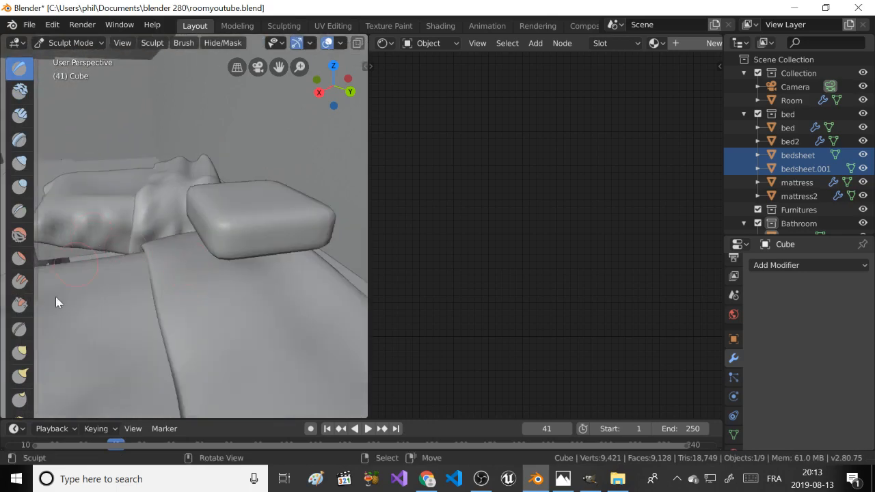
left_click(19, 352)
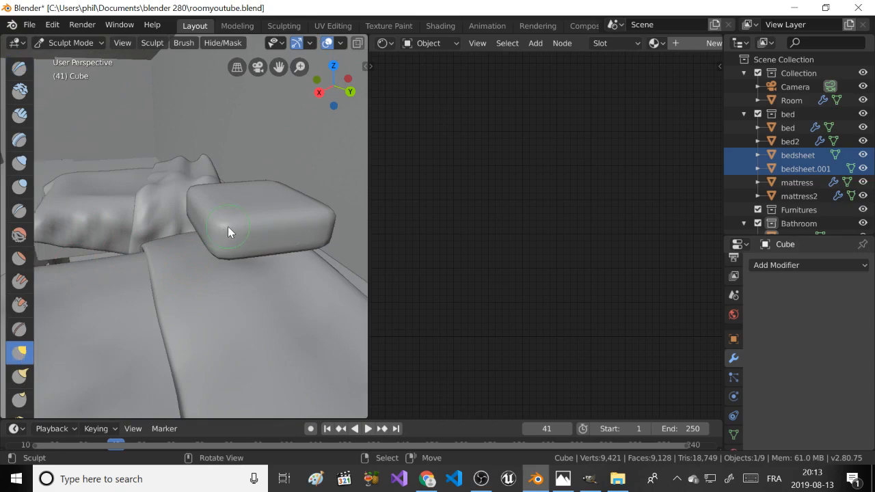
Adjust the Grab brush radius to suit the slab's rounded front corner.
scroll(235, 243, "down", 5)
middle_click_drag(236, 243, 319, 180)
scroll(233, 212, "down", 4)
scroll(279, 201, "up", 3)
scroll(275, 200, "down", 1)
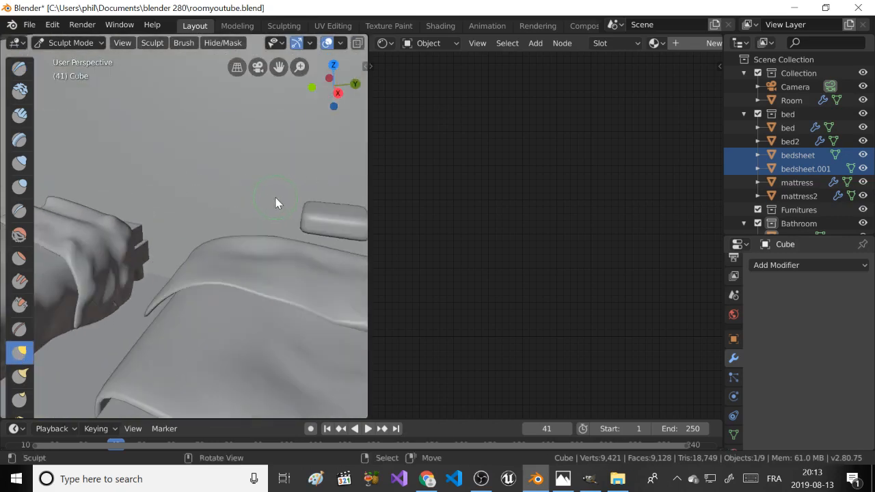
middle_click_drag(275, 201, 220, 215, "shift")
scroll(224, 240, "up", 3)
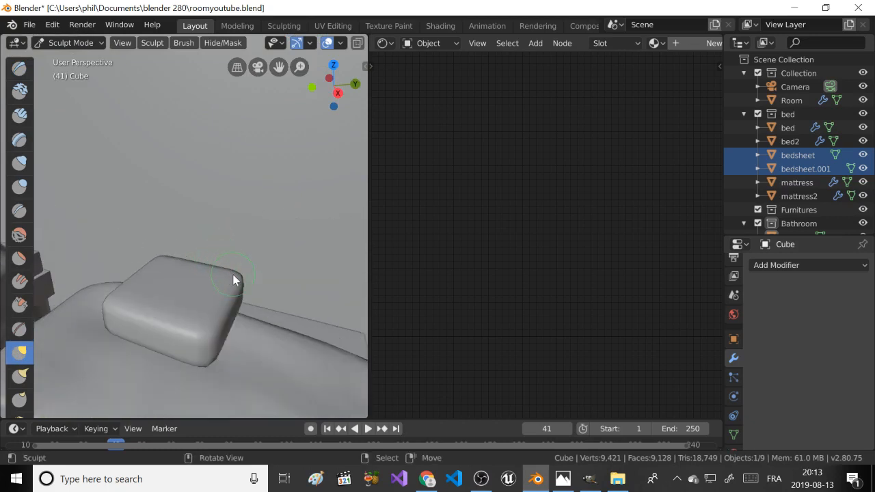
key("f")
left_click(221, 272)
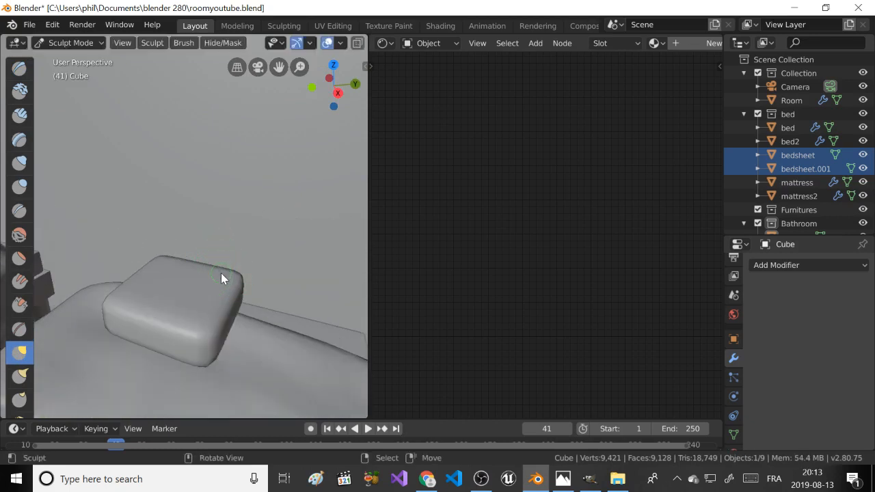
key("f")
left_click(202, 337)
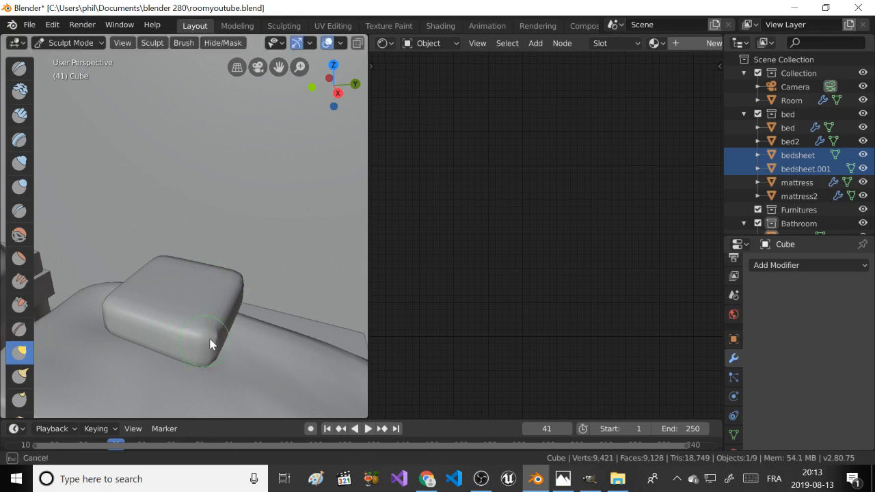
Pull the slab's front and side corners outward into pointed pillow corners with the Grab brush.
left_click_drag(205, 340, 210, 336)
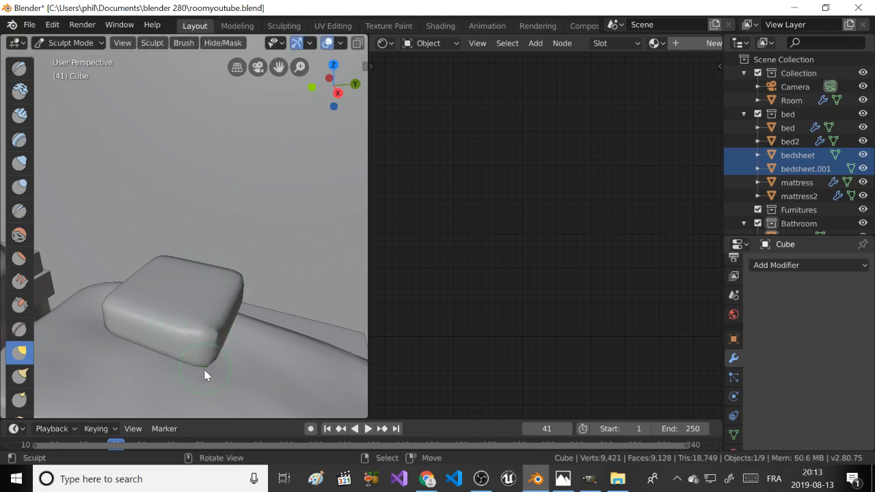
left_click_drag(204, 367, 211, 370)
mouse_move(108, 310)
left_mouse_down()
mouse_move(108, 331)
mouse_move(99, 330)
left_mouse_up()
scroll(111, 295, "up", 5)
scroll(109, 296, "down", 8)
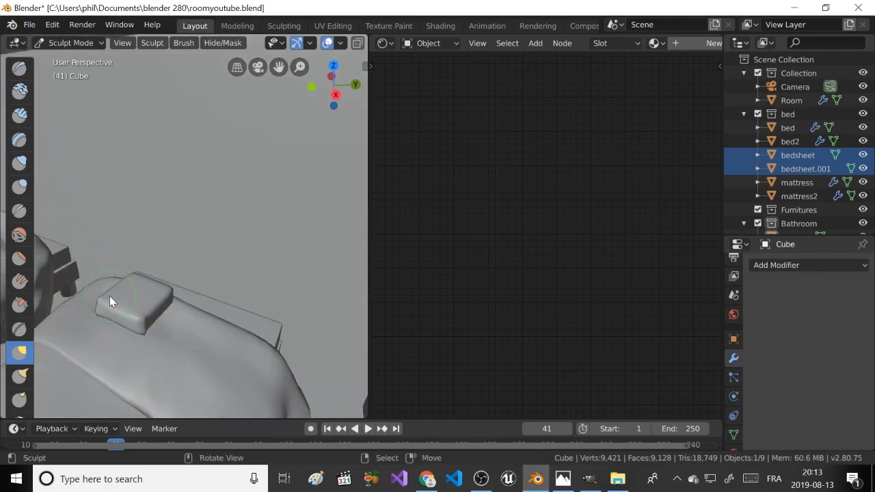
mouse_move(69, 294)
middle_mouse_down()
mouse_move(53, 267)
mouse_move(103, 253)
mouse_move(97, 261)
middle_mouse_up()
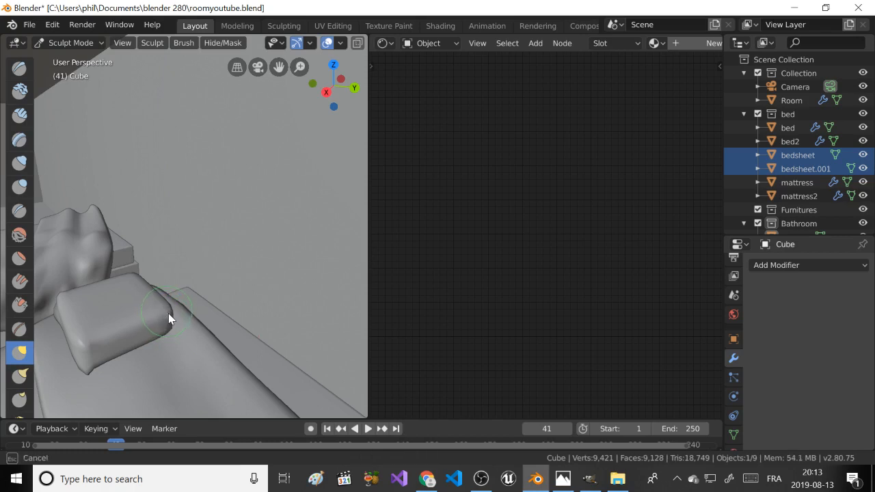
left_click_drag(168, 318, 173, 330)
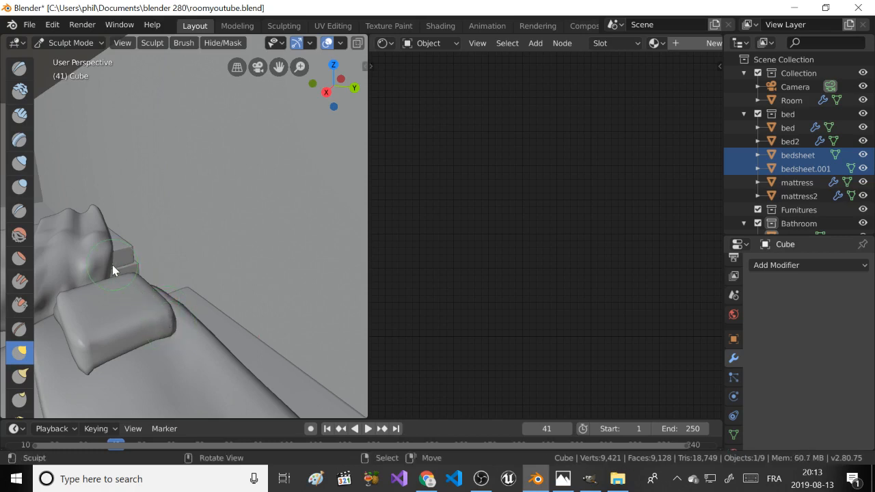
Stretch the upper and lower corners at the slab's other end outward with the Grab brush.
scroll(112, 267, "up", 3)
mouse_move(113, 268)
middle_mouse_down()
mouse_move(128, 279)
mouse_move(137, 280)
mouse_move(133, 269)
mouse_move(197, 284)
mouse_move(278, 277)
mouse_move(194, 257)
mouse_move(266, 288)
mouse_move(195, 287)
mouse_move(203, 303)
mouse_move(278, 218)
middle_mouse_up()
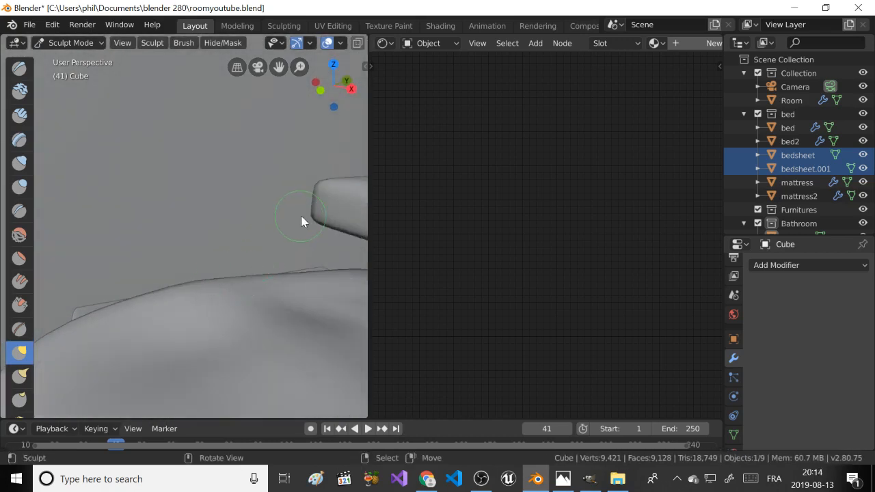
left_click_drag(312, 216, 305, 225)
left_click_drag(316, 188, 313, 184)
mouse_move(324, 195)
middle_mouse_down()
mouse_move(299, 208)
mouse_move(281, 234)
mouse_move(298, 235)
mouse_move(281, 232)
mouse_move(275, 248)
middle_mouse_up()
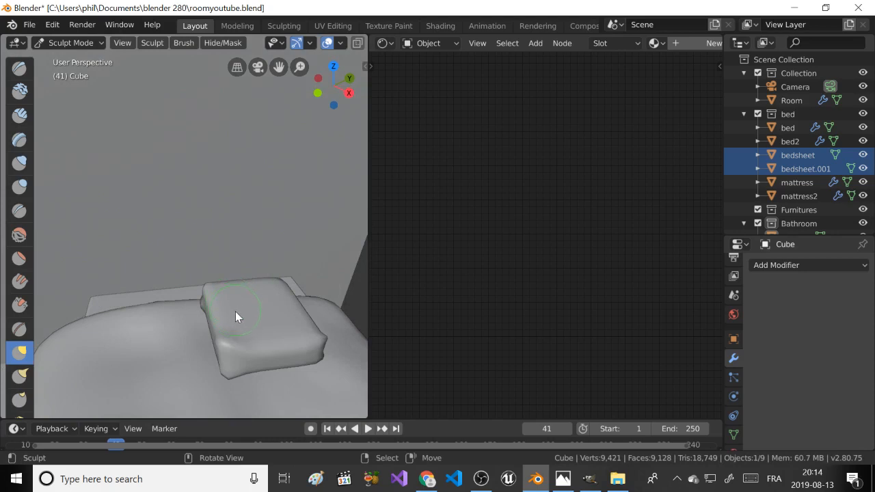
Adjust the Grab brush radius and nudge the middle of the pillow's top surface.
key("f")
left_click(223, 312)
left_click_drag(252, 318, 257, 314)
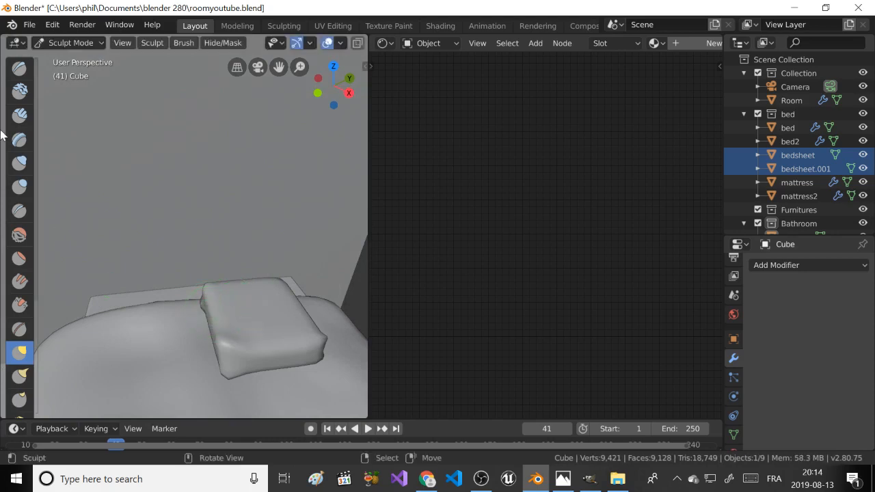
Switch to the Draw brush, adjust its radius and sculpt short strokes across the pillow's top surface.
left_click(19, 235)
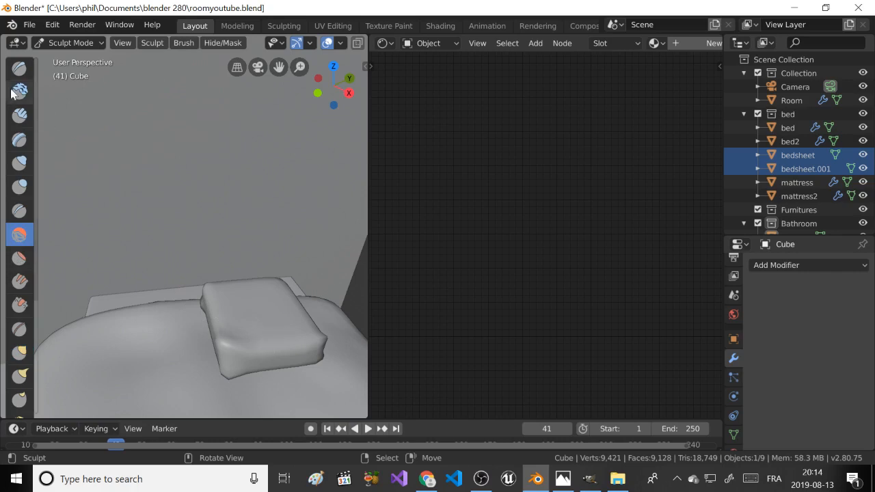
key("x")
middle_click_drag(258, 313, 229, 263)
scroll(213, 249, "up", 2)
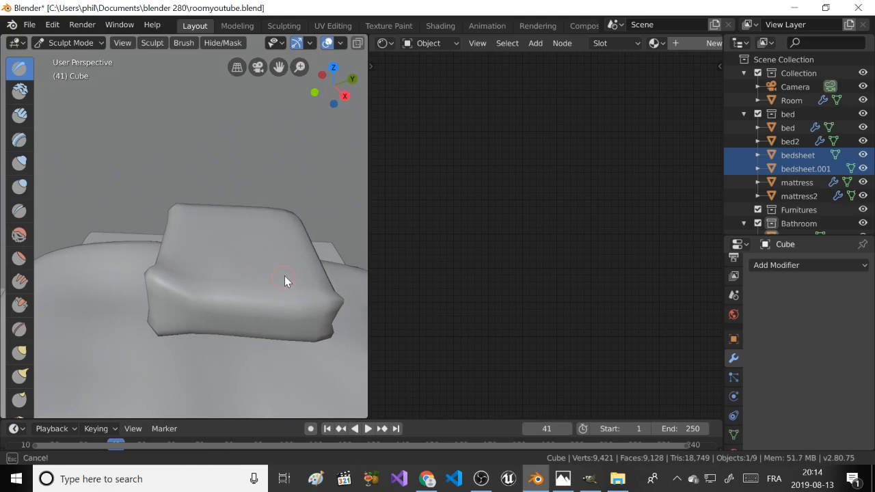
mouse_move(284, 275)
left_mouse_down()
mouse_move(291, 269)
mouse_move(287, 288)
mouse_move(291, 279)
mouse_move(271, 295)
mouse_move(265, 282)
left_mouse_up()
key("f")
left_click(297, 288)
key("f")
left_click(275, 289)
left_click_drag(274, 248, 270, 253)
Sculpt more Draw brush strokes with an adjusted radius over the pillow's top and long front edge.
scroll(265, 256, "up", 3)
mouse_move(275, 293)
left_mouse_down()
mouse_move(263, 351)
mouse_move(286, 352)
left_mouse_up()
scroll(271, 305, "down", 2)
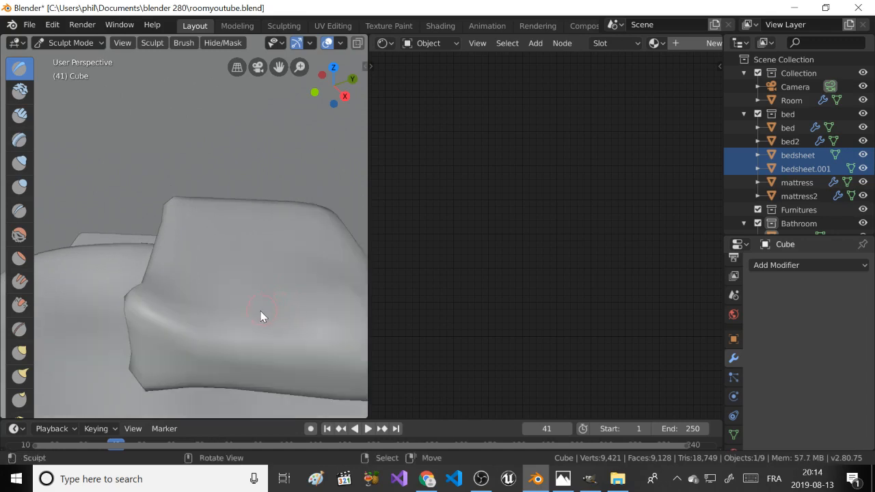
key("f")
left_click(277, 313)
mouse_move(303, 289)
left_mouse_down()
mouse_move(288, 315)
mouse_move(291, 306)
left_mouse_up()
key("z")
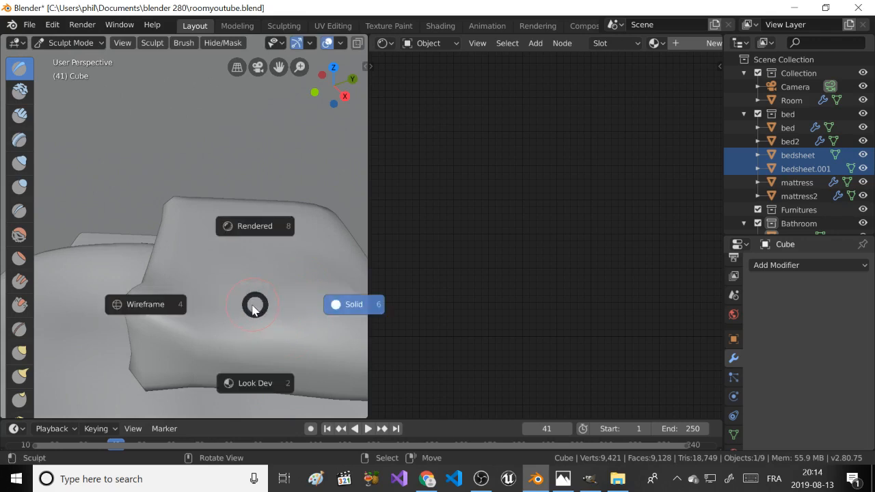
Switch back to the Grab brush, adjust its radius and pull parts of the pillow's top surface into uneven folds.
left_click(15, 352)
mouse_move(177, 320)
left_mouse_down()
mouse_move(239, 312)
mouse_move(267, 285)
left_mouse_up()
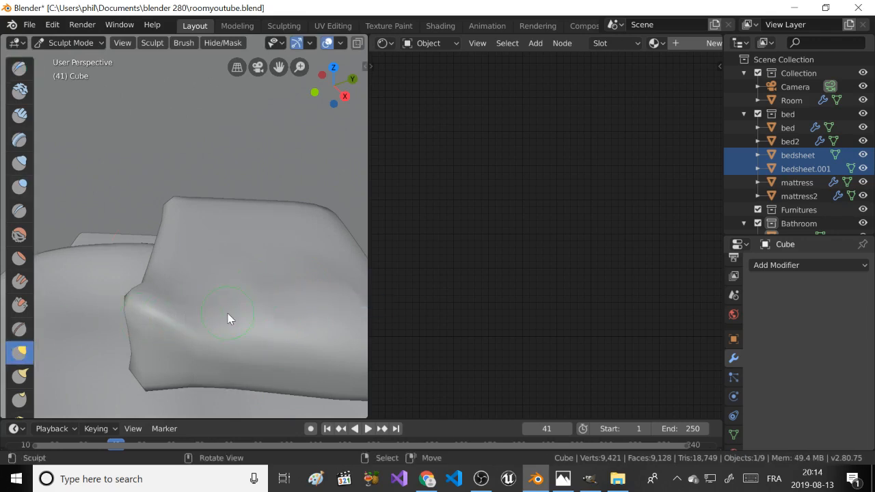
key("f")
left_click(220, 317)
mouse_move(220, 317)
left_mouse_down()
mouse_move(240, 313)
mouse_move(278, 256)
mouse_move(298, 248)
left_mouse_up()
scroll(262, 290, "down", 2)
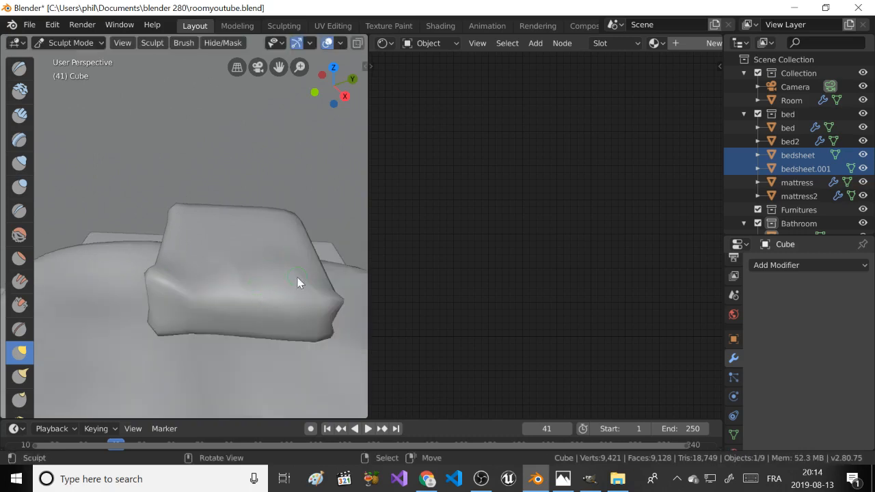
left_click_drag(297, 278, 317, 256)
Soften the bumps on the pillow's top surface with the Smooth brush.
mouse_move(279, 273)
middle_mouse_down()
mouse_move(259, 275)
mouse_move(237, 257)
middle_mouse_up()
middle_click_drag(135, 185, 144, 192)
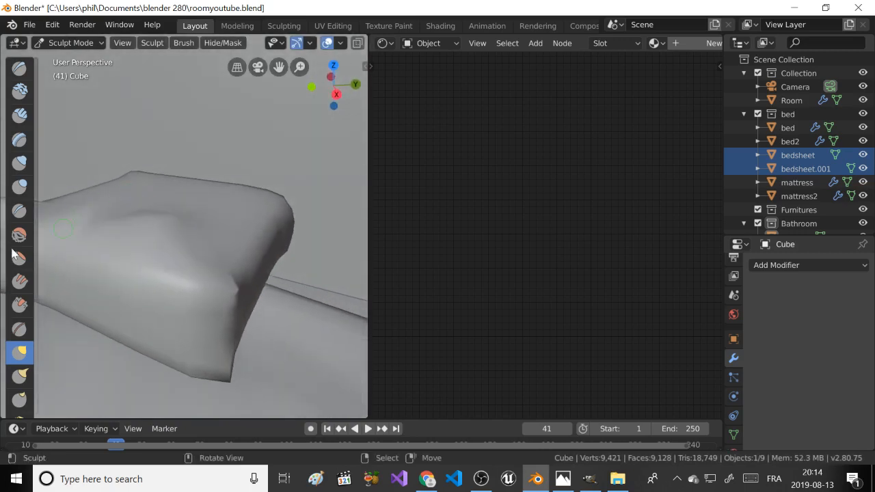
left_click(19, 234)
left_click_drag(96, 218, 157, 219)
left_click_drag(81, 216, 81, 216)
middle_click_drag(82, 216, 110, 231)
Sculpt a Draw brush stroke across the pillow's top toward its far corner and check the mesh in Edit Mode.
left_click(19, 68)
mouse_move(155, 224)
left_mouse_down()
mouse_move(183, 251)
mouse_move(176, 264)
mouse_move(185, 224)
mouse_move(228, 185)
left_mouse_up()
scroll(182, 220, "up", 3)
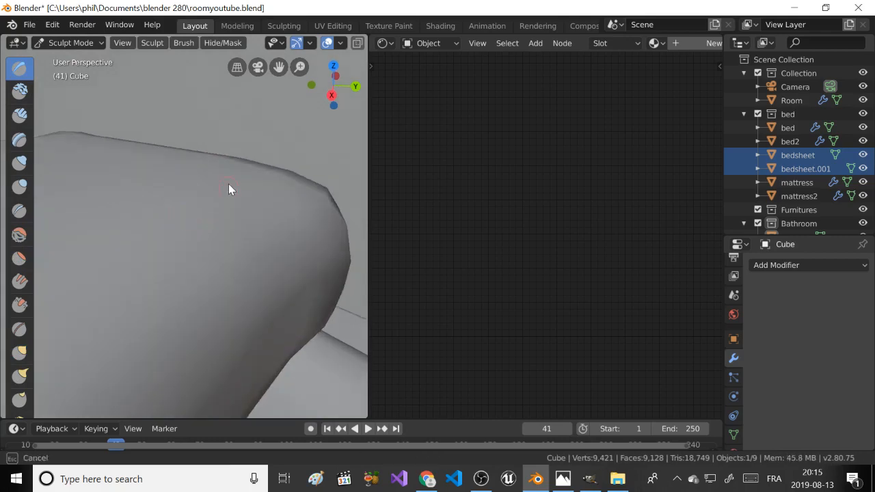
key("Tab")
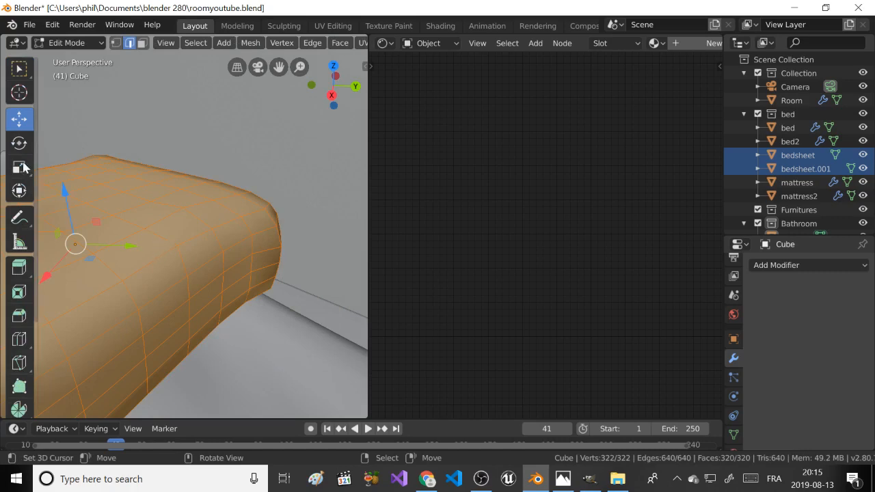
key("Tab")
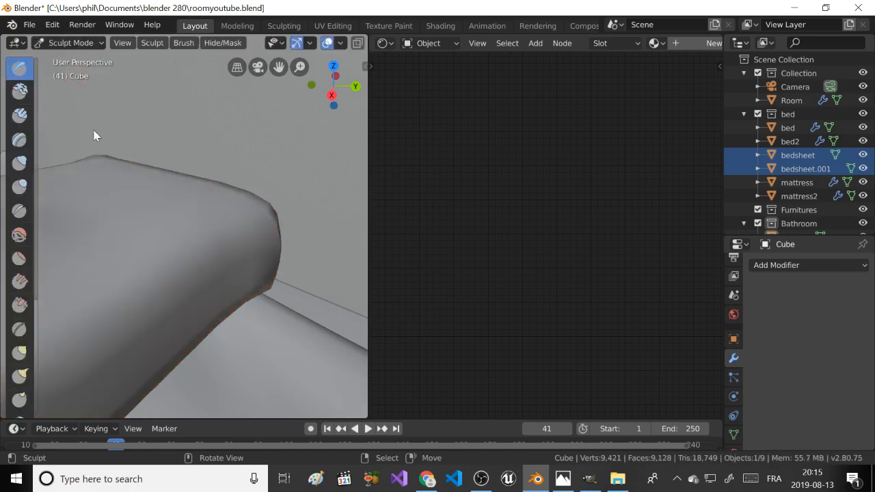
Adjust the Draw brush radius and sculpt broad strokes over the pillow's top and side.
key("f")
left_click(192, 277)
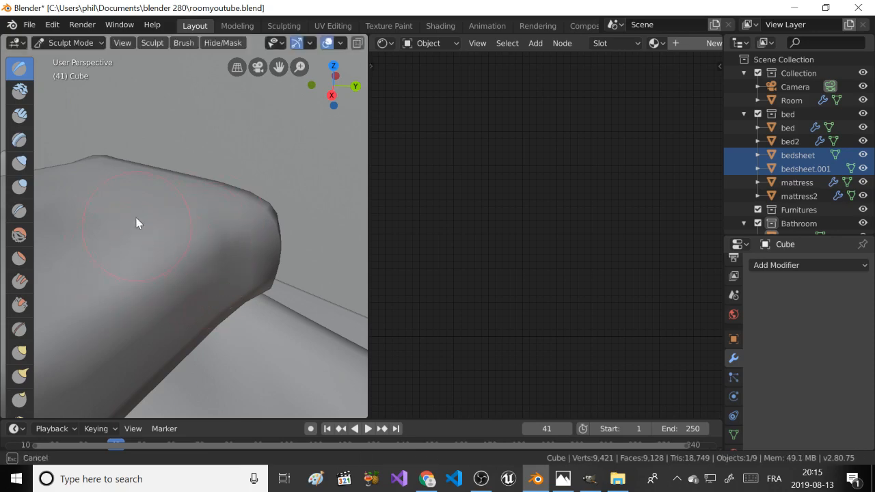
mouse_move(179, 304)
left_mouse_down()
mouse_move(171, 324)
mouse_move(182, 317)
left_mouse_up()
left_click_drag(126, 202, 127, 204)
scroll(127, 204, "down", 3)
middle_click_drag(127, 204, 147, 212)
mouse_move(146, 213)
left_mouse_down()
mouse_move(144, 225)
mouse_move(228, 254)
mouse_move(221, 238)
mouse_move(193, 251)
left_mouse_up()
Readjust the Draw brush radius, review the pillow on the bed and return it to Object Mode.
key("f")
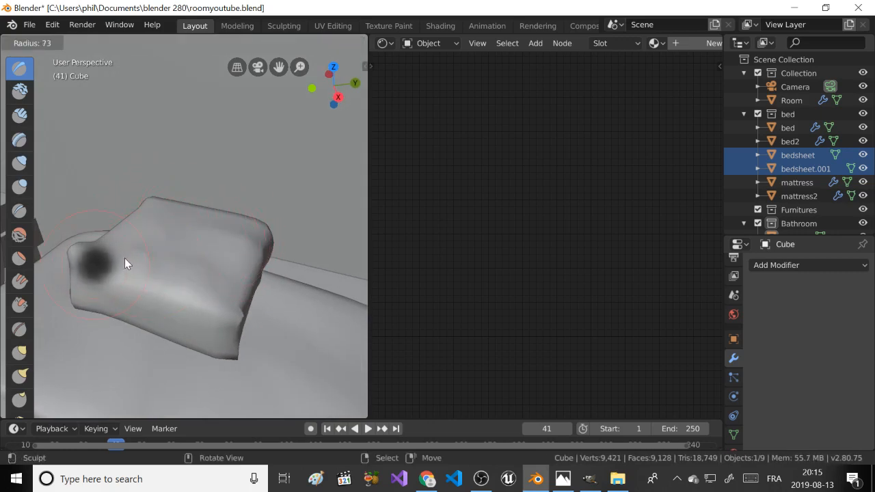
left_click(117, 259)
middle_click_drag(159, 272, 112, 274)
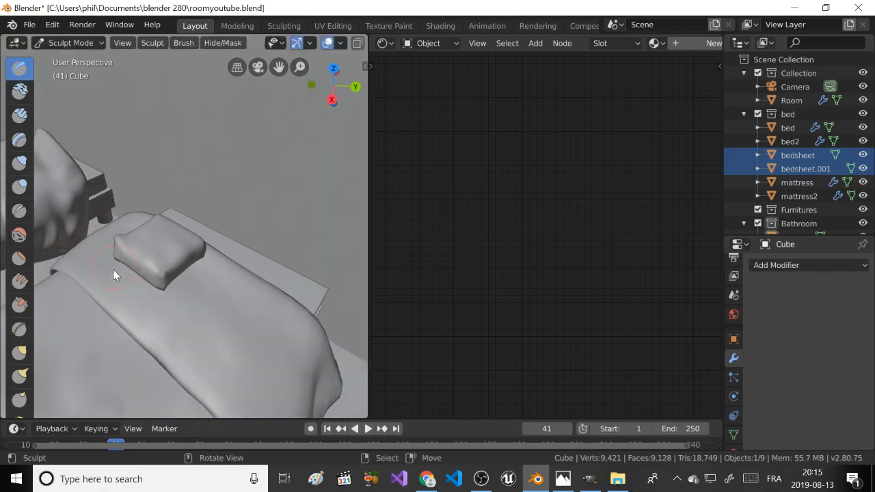
key("Tab")
key("Tab")
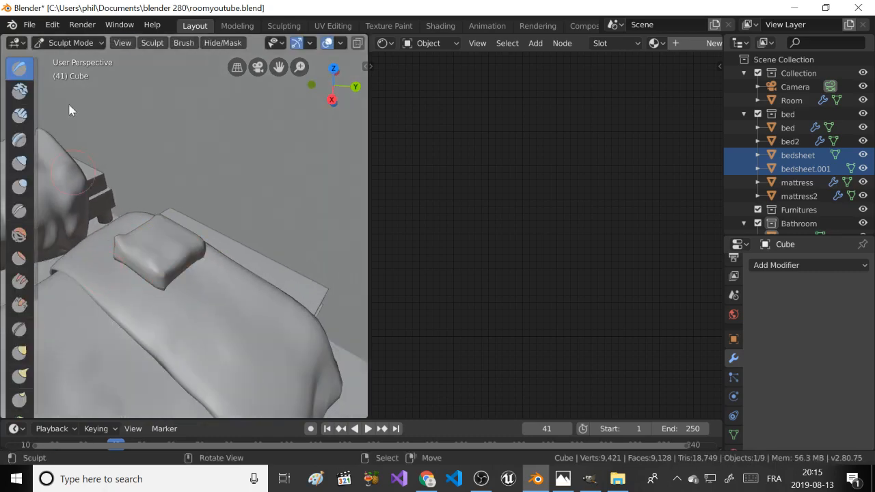
left_click(67, 42)
left_click(67, 59)
Move the pillow down toward the bedsheet and scale it up slightly.
scroll(140, 218, "down", 1)
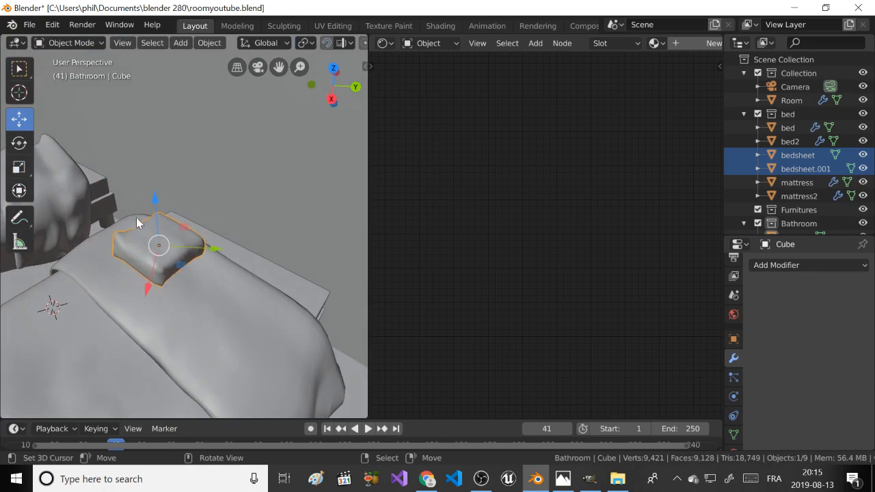
scroll(137, 226, "down", 1)
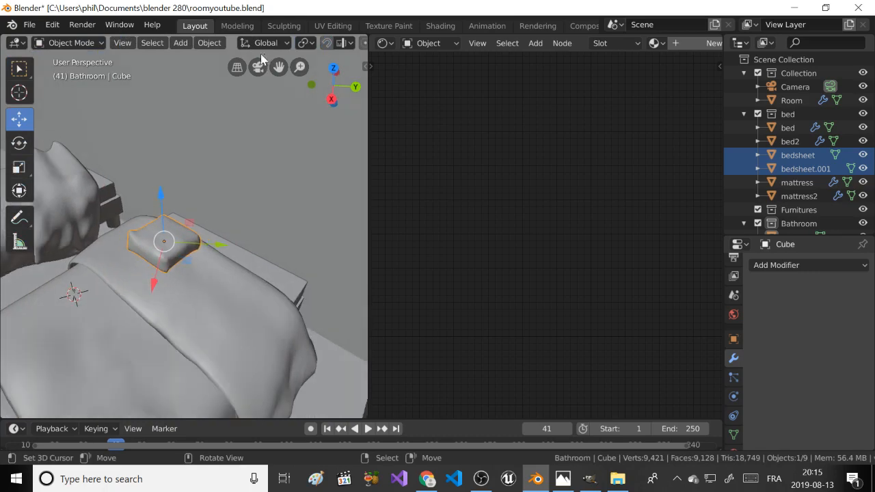
key("g")
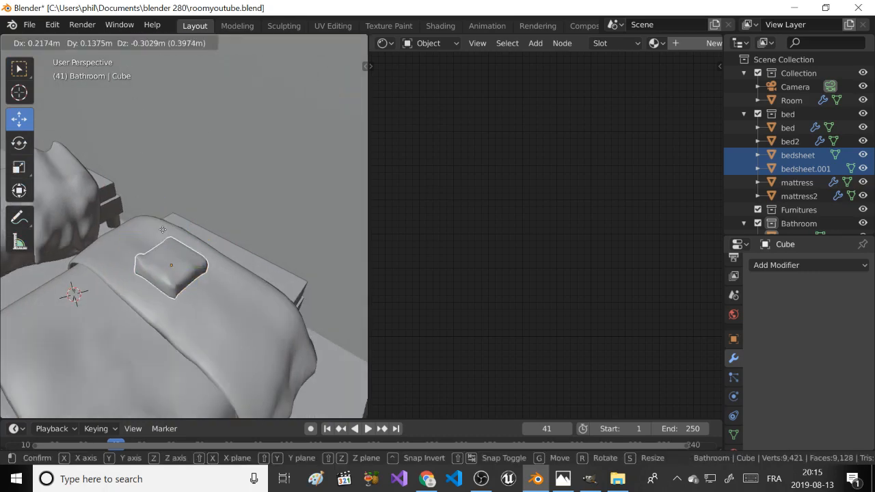
left_click(125, 242)
key("s")
left_click(110, 232)
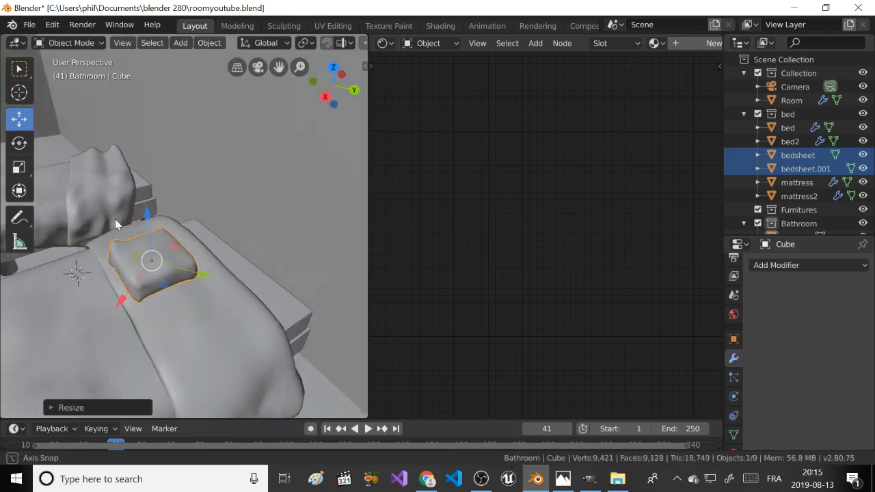
Lower the pillow along Z onto the bed and slide it along X toward the middle of the bedsheet.
middle_click_drag(115, 218, 84, 201)
key("g")
key("z")
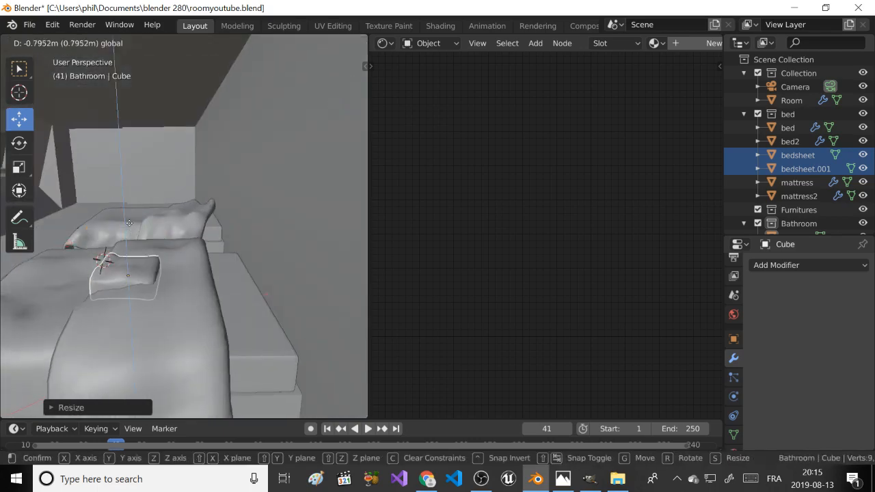
left_click(110, 254)
key("g")
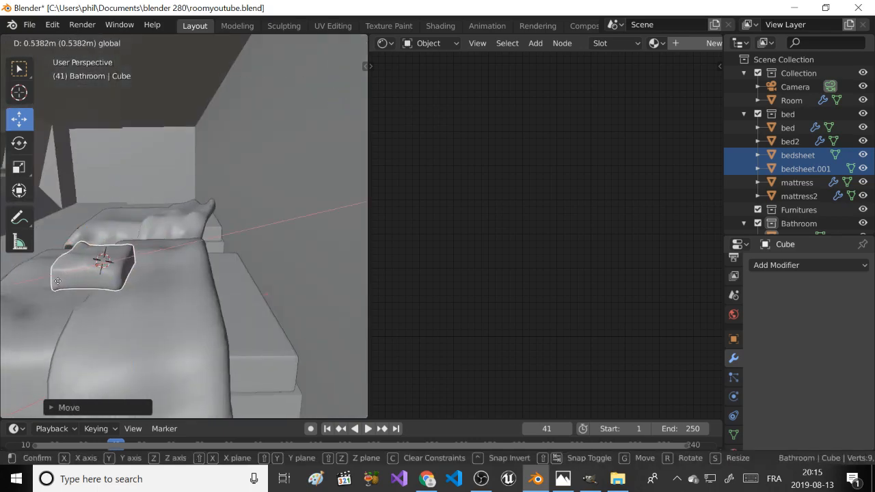
left_click(68, 311)
left_click(104, 281)
Create a new material for the pillow and delete its default shader nodes.
scroll(513, 271, "down", 2)
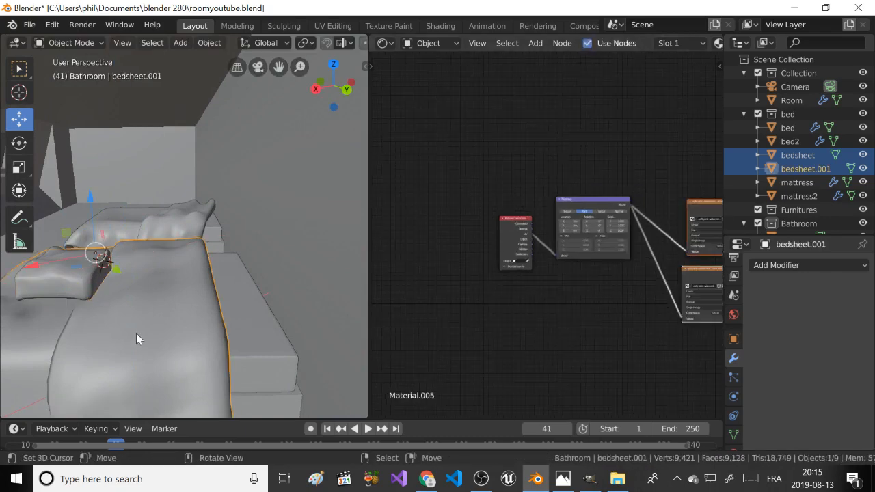
middle_click_drag(136, 333, 322, 276)
scroll(505, 213, "down", 3)
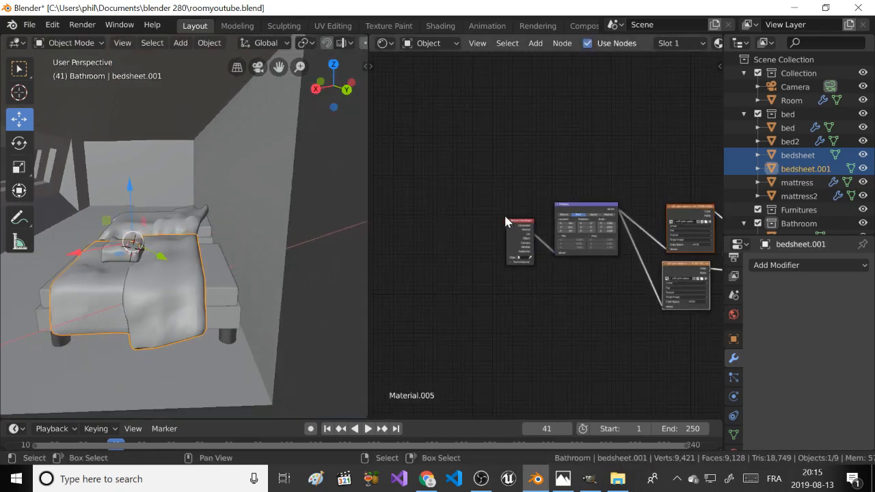
left_click(107, 259)
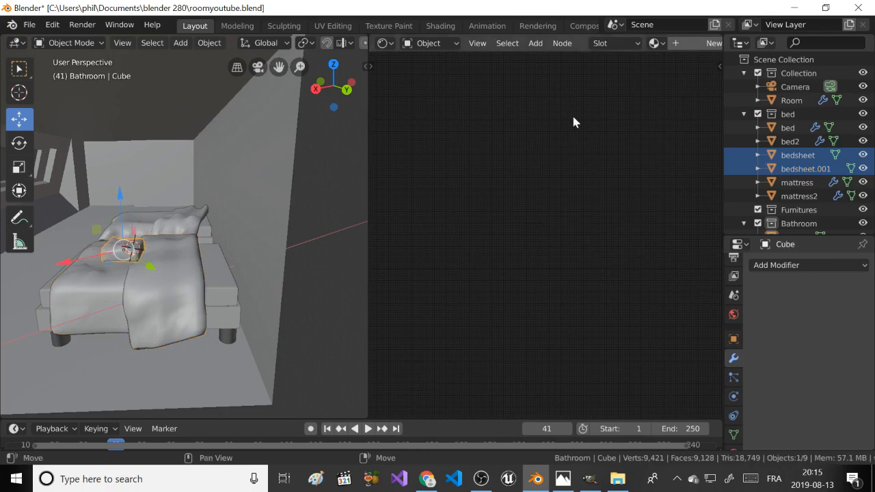
left_click(703, 43)
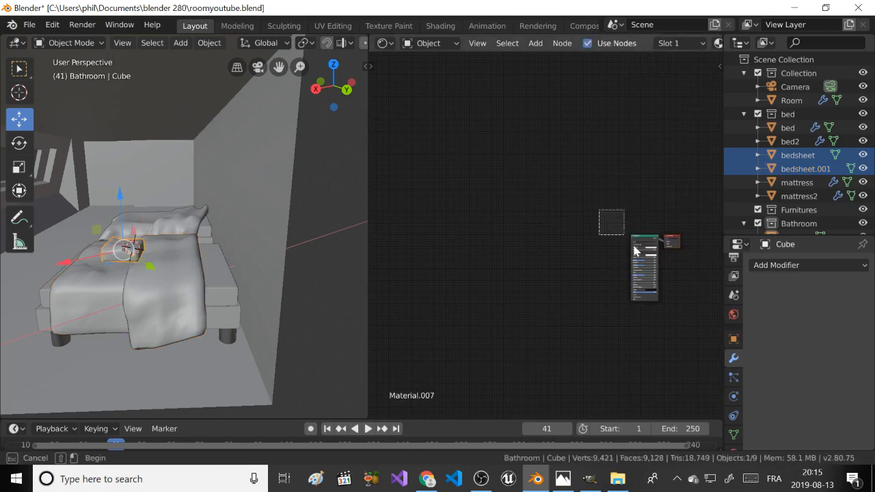
left_click_drag(599, 210, 671, 310)
key("x")
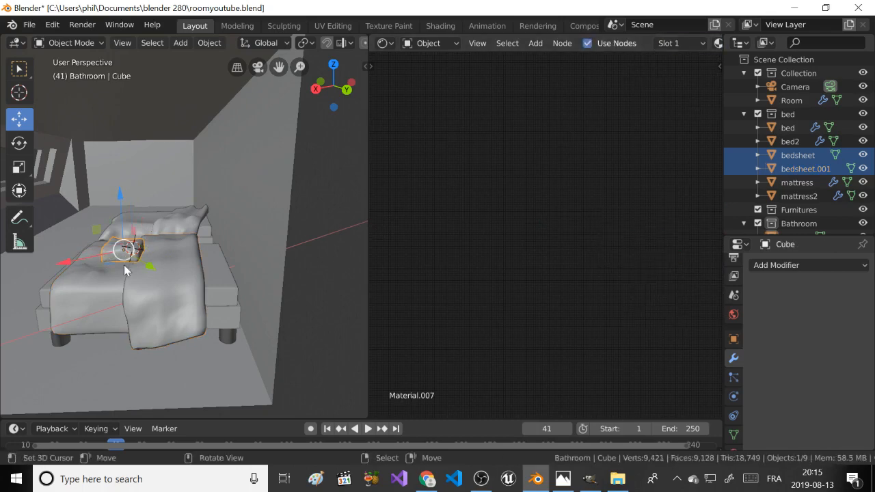
Copy all of the bedsheet's shader nodes and paste them into the pillow's empty material.
left_click(171, 268)
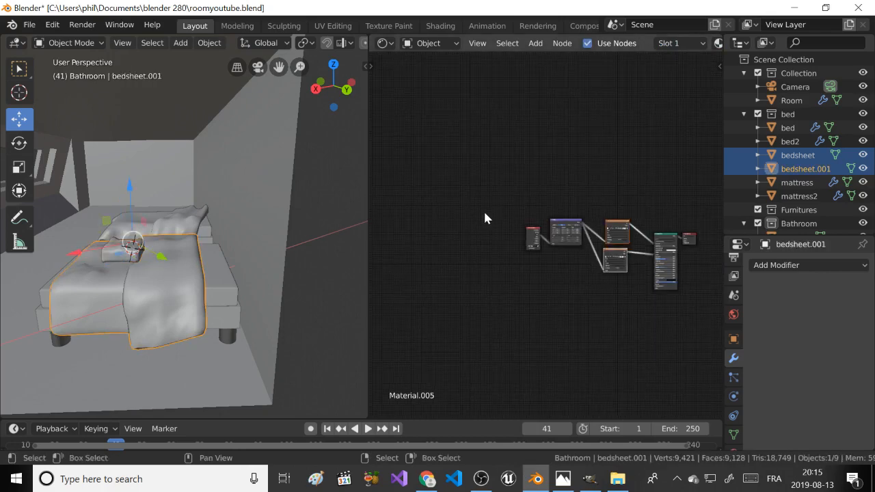
key("Home")
left_click_drag(443, 178, 653, 311)
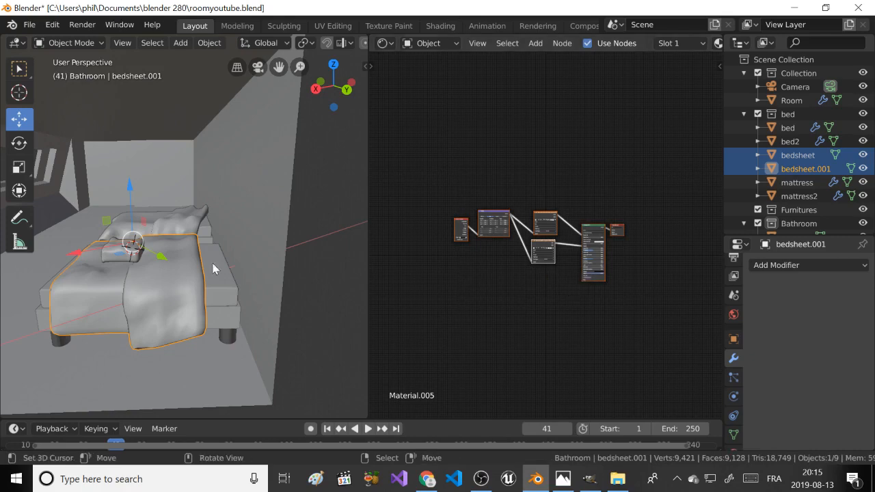
left_click(137, 254)
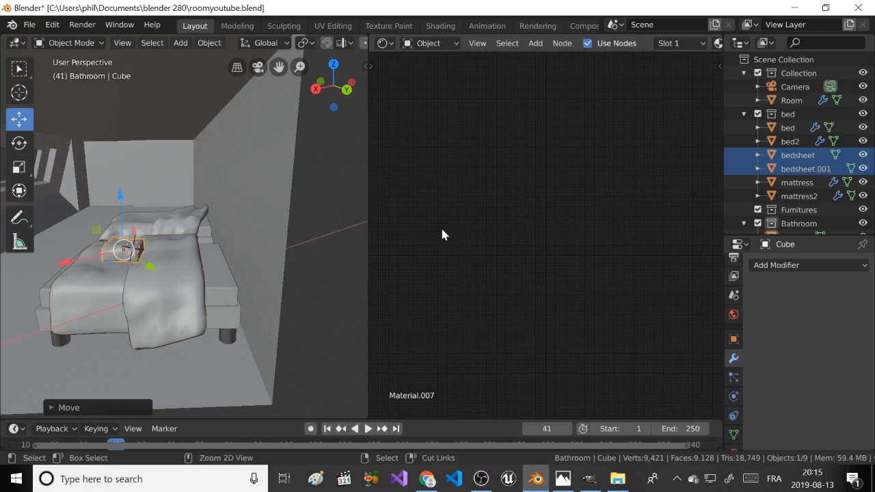
scroll(442, 232, "up", 2)
Preview the pillow and beds in Rendered shading, then return the viewport to Solid shading.
key("z")
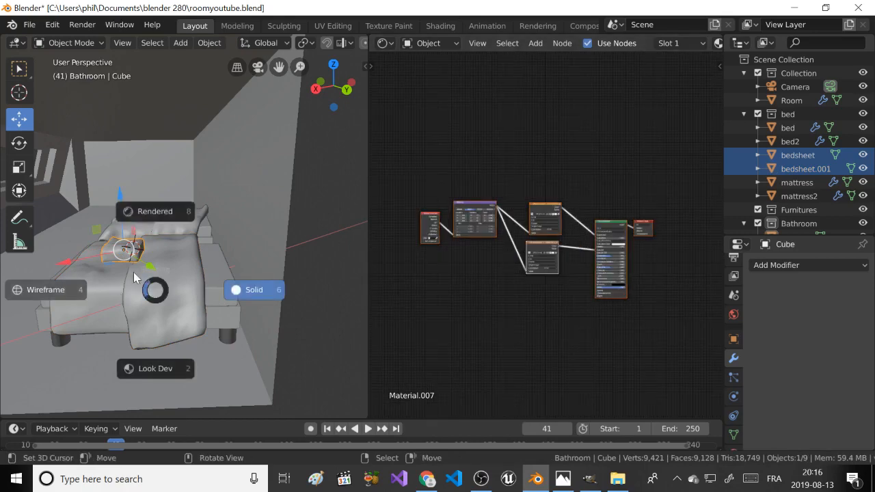
left_click(137, 213)
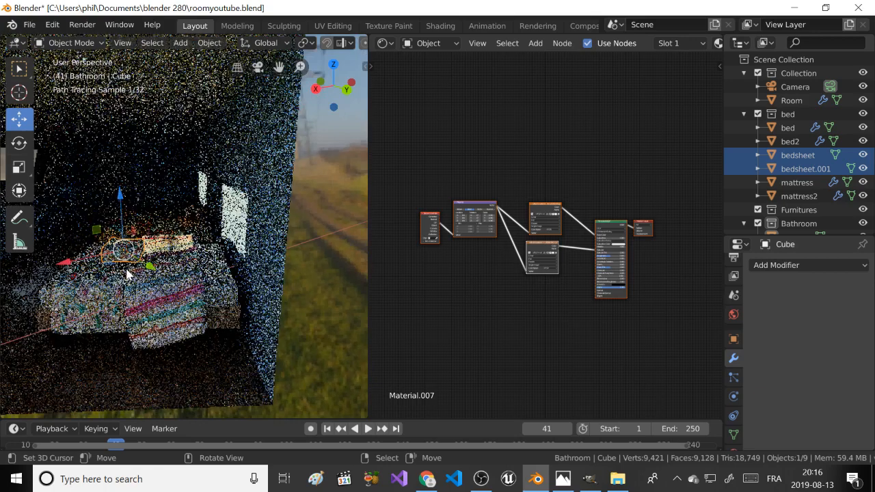
scroll(126, 273, "up", 4)
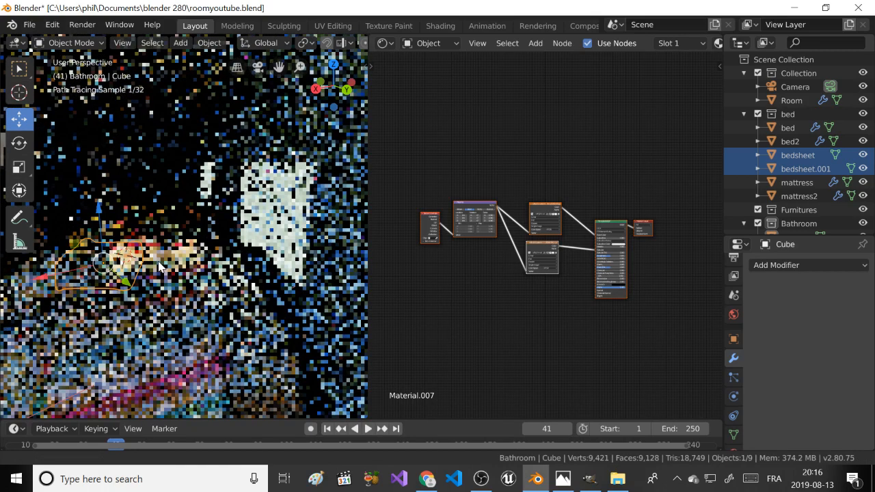
key("z")
left_click(244, 302)
Slide the pillow along X toward the bed's foot and adjust its height so it rests on the bedsheet.
mouse_move(245, 301)
middle_mouse_down()
mouse_move(236, 268)
mouse_move(154, 257)
middle_mouse_up()
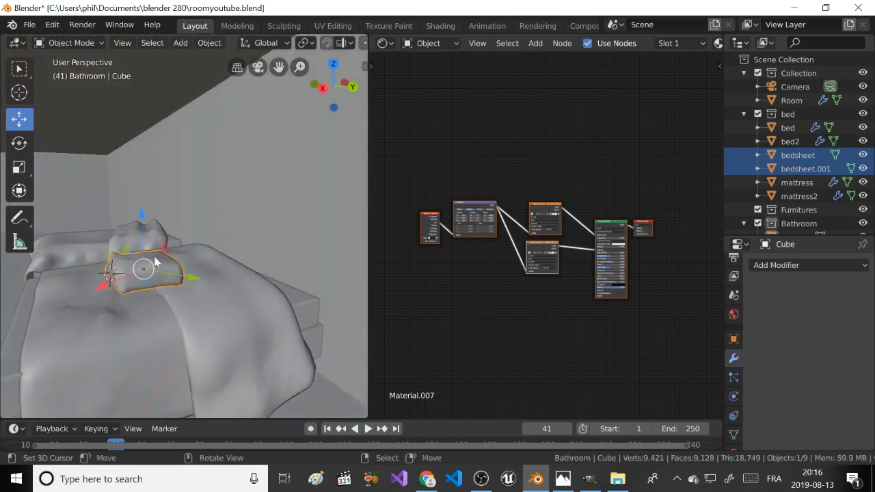
left_click_drag(141, 219, 143, 250)
scroll(143, 259, "down", 3)
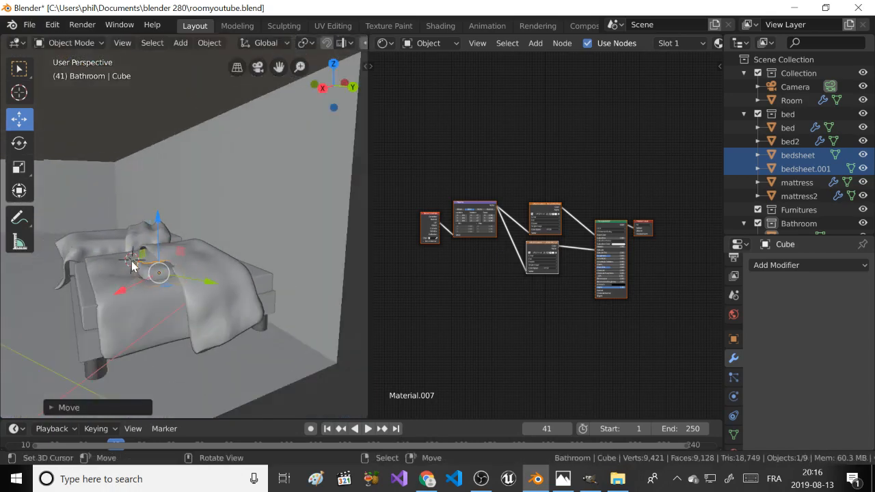
left_click_drag(140, 284, 138, 280)
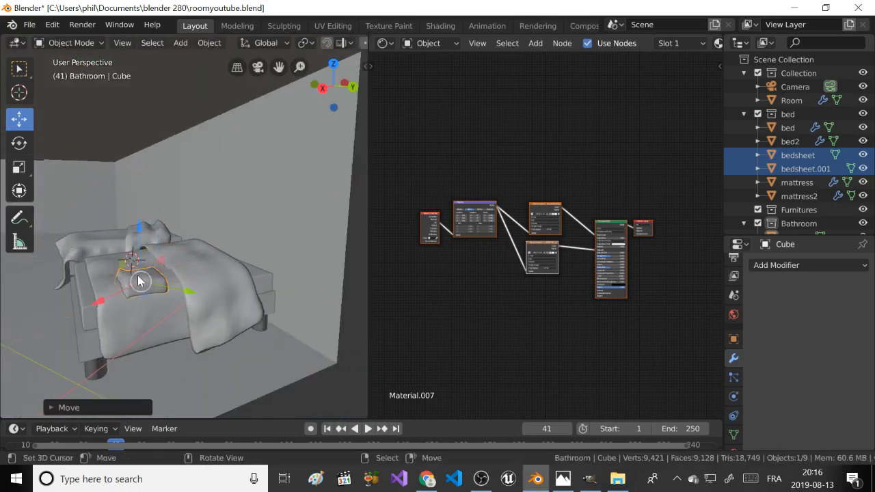
left_click_drag(140, 243, 140, 245)
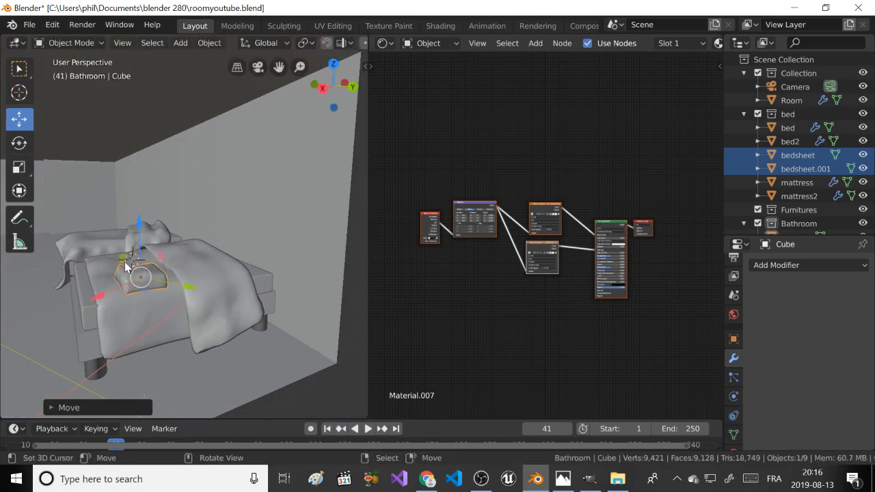
scroll(125, 263, "up", 3)
middle_click_drag(108, 258, 112, 239)
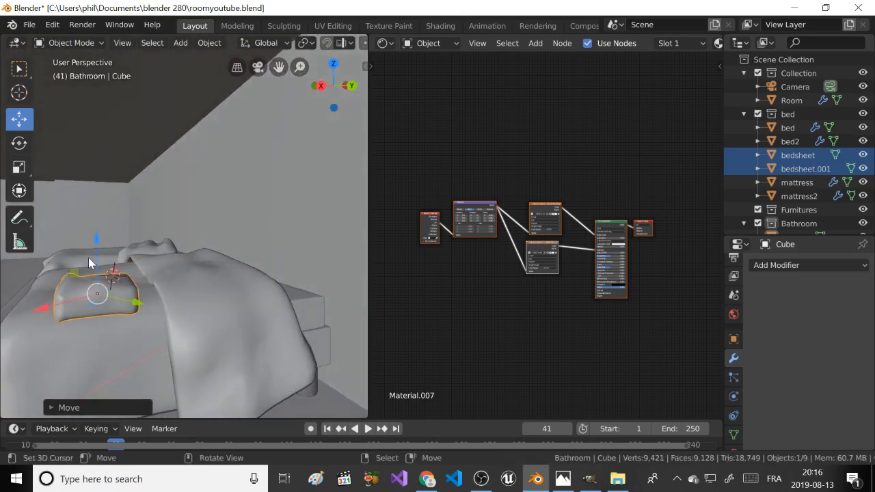
Duplicate the pillow and slide the copy along global X across the bed.
key("shift+d")
key("x")
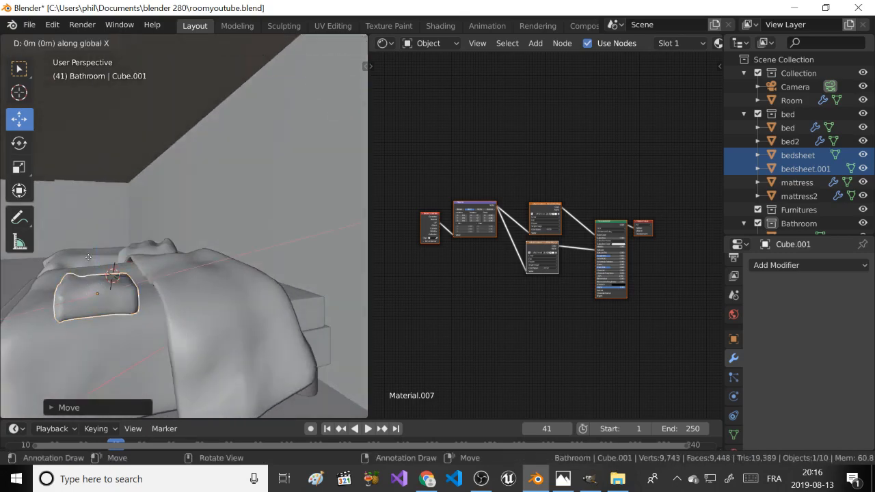
left_click(197, 255)
middle_click_drag(196, 254, 198, 287)
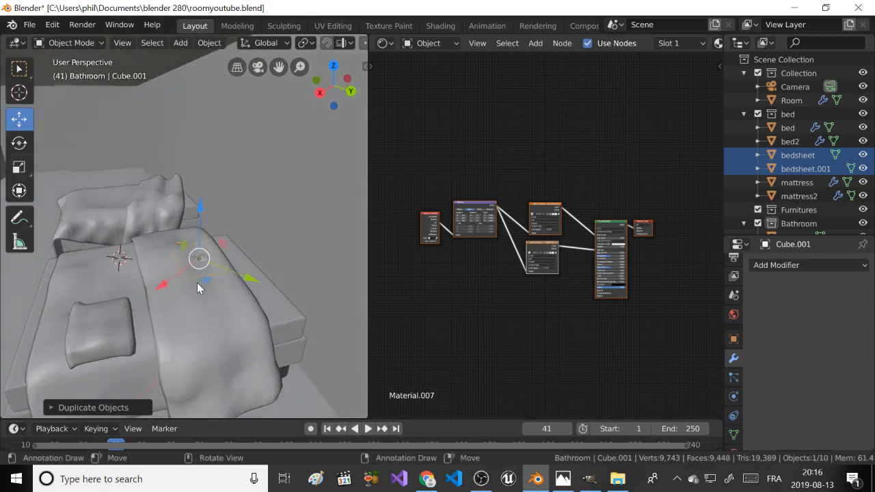
key("r")
key("x")
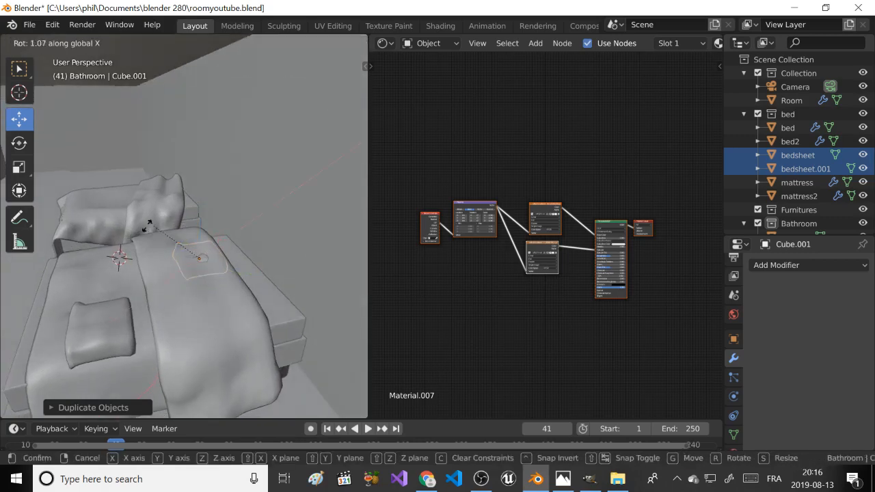
key("Escape")
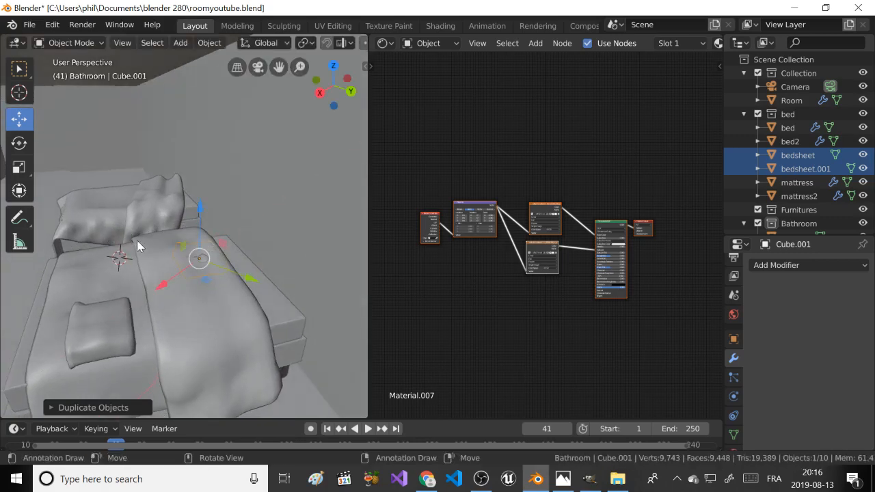
Tilt the copied pillow about its local Y axis and move it over the mattress edge beside the wall.
key("r")
key("y")
key("y")
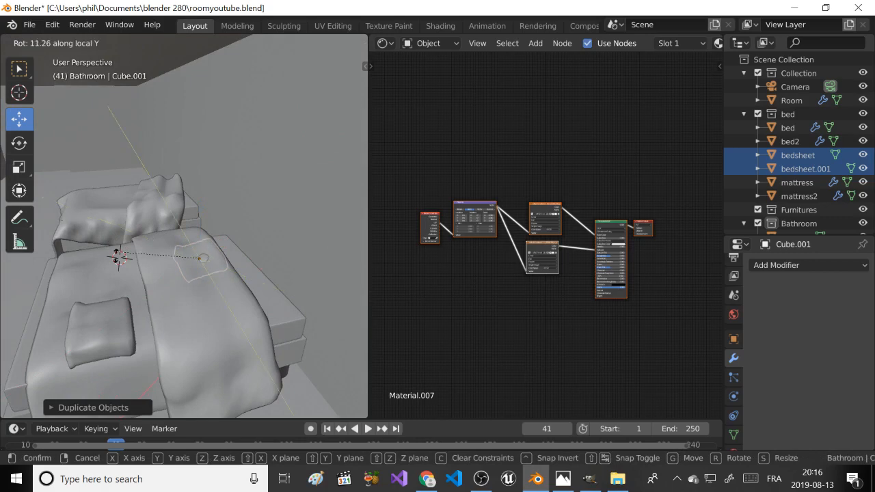
left_click(79, 274)
left_click_drag(200, 204, 200, 182)
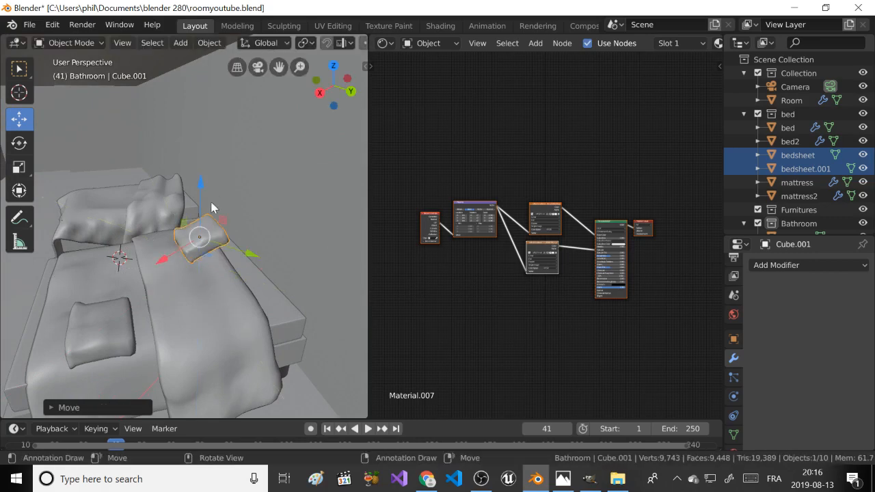
left_click_drag(170, 256, 199, 239)
left_click_drag(262, 236, 293, 246)
left_click_drag(263, 182, 259, 207)
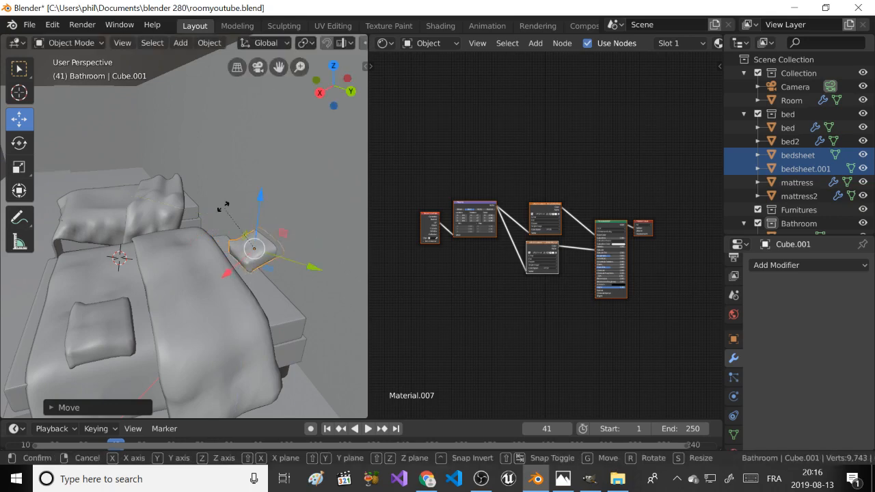
Rotate the copied pillow further about its local Y axis to stand it up, and reposition it leaning against the wall.
key("r")
key("y")
key("y")
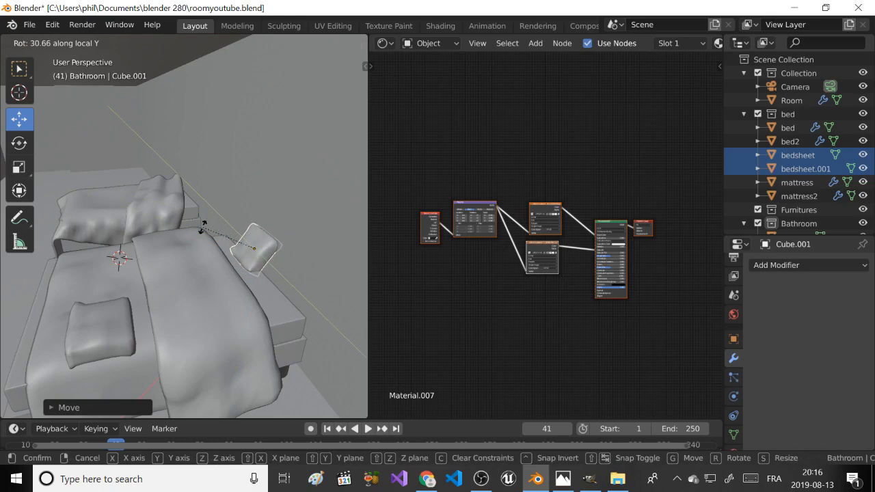
left_click(183, 243)
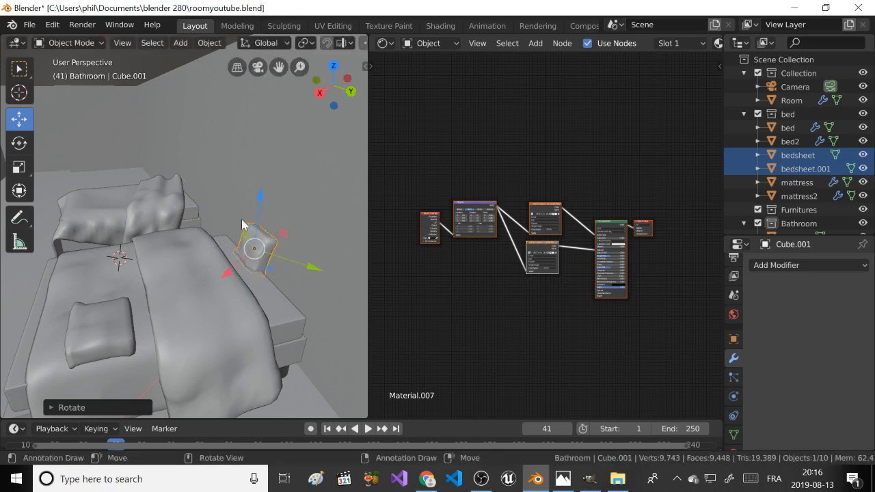
key("g")
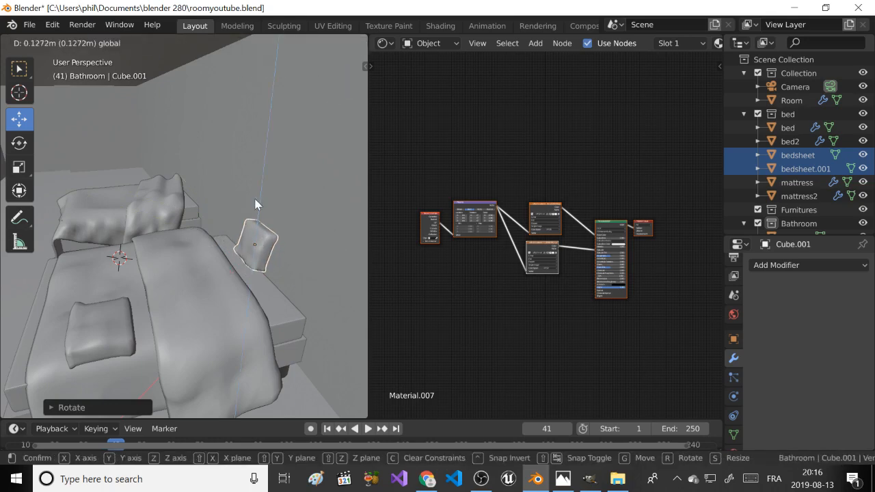
left_click(264, 216)
middle_click_drag(265, 216, 226, 201)
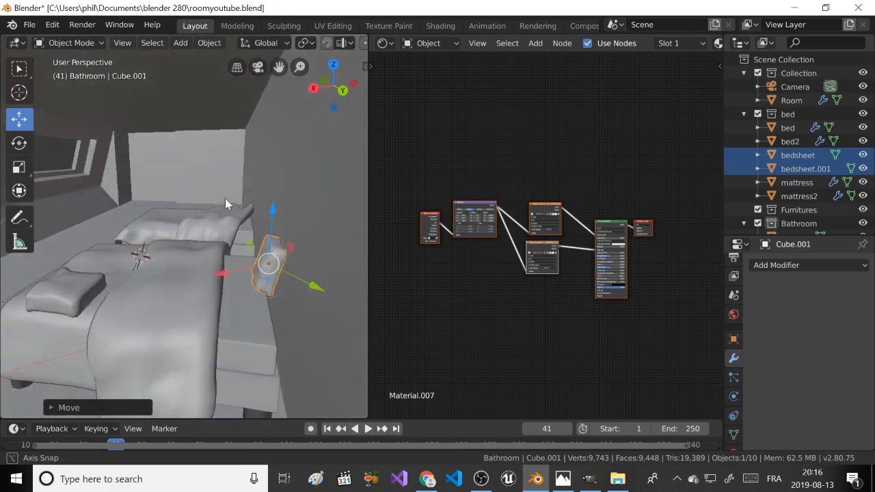
key("g")
left_click(233, 276)
middle_click_drag(221, 246, 133, 272)
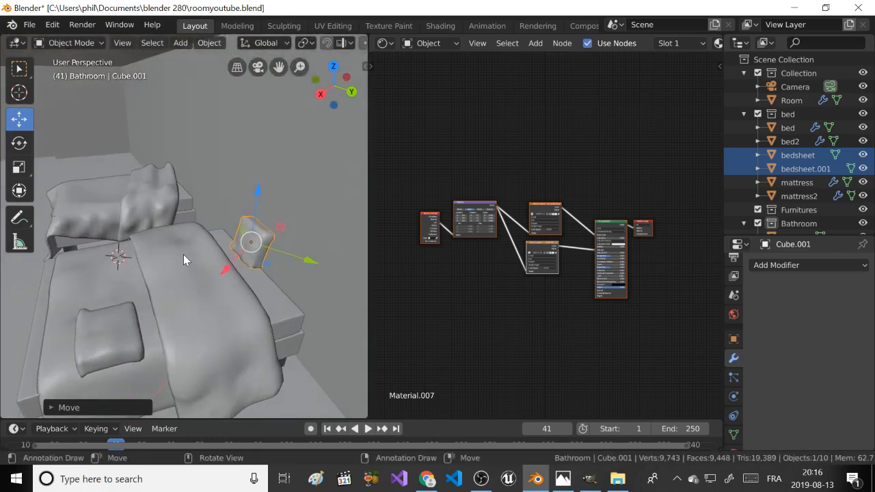
Duplicate the leaning pillow, move the copy along its local X and global X axes over the bed, and raise it.
key("shift+d")
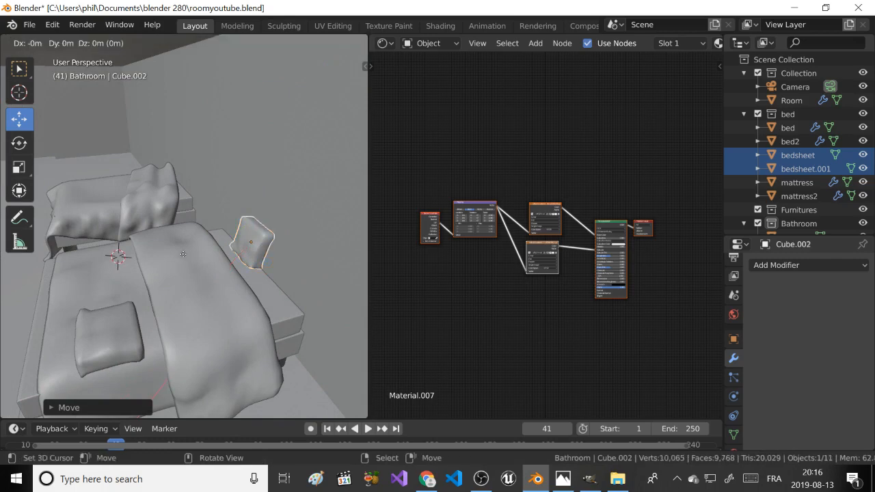
key("x")
key("x")
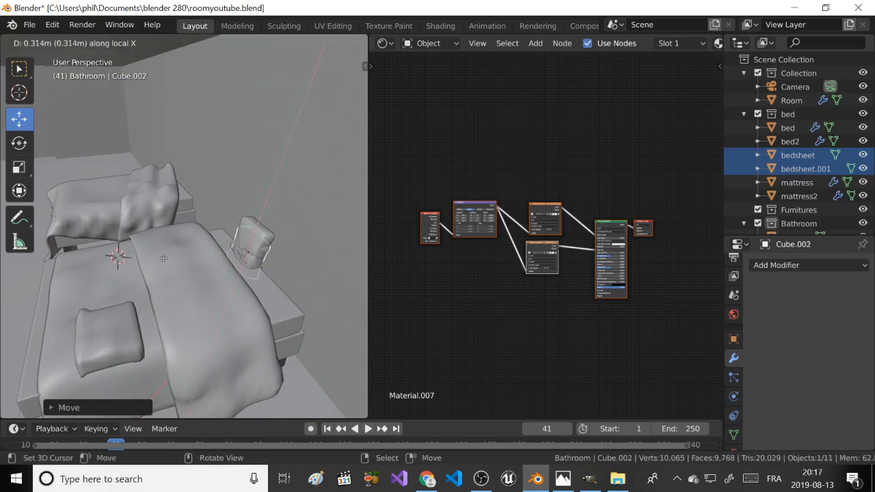
left_click(163, 258)
left_click_drag(230, 268, 186, 320)
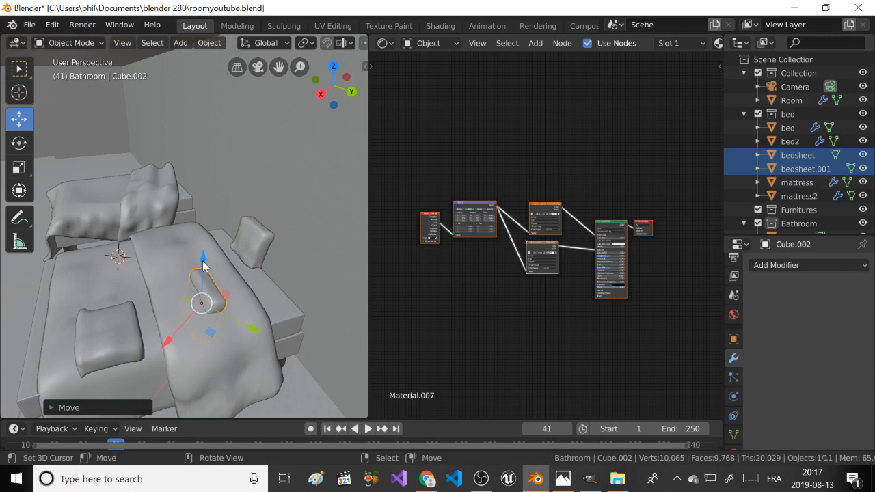
left_click_drag(203, 264, 334, 282)
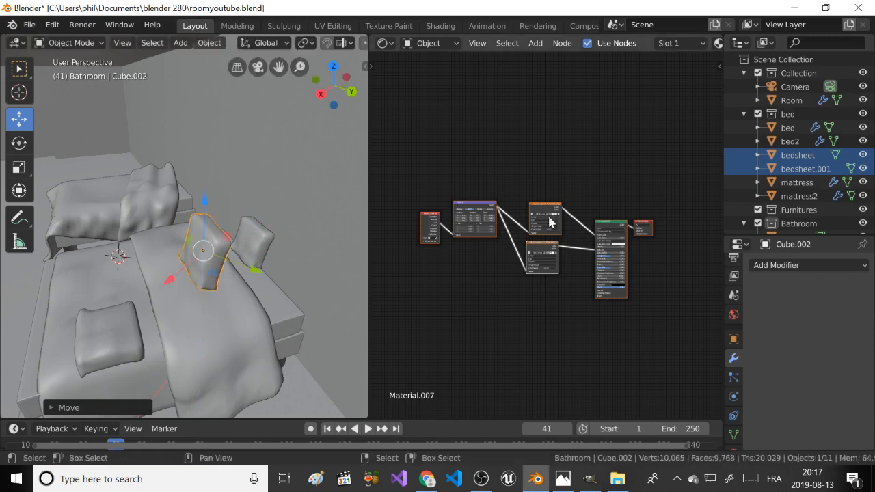
Delete the texture coordinate, mapping and image texture nodes from the pillow material and set the Principled BSDF Roughness to 0.870.
left_click_drag(417, 155, 538, 296)
left_click_drag(411, 138, 563, 273)
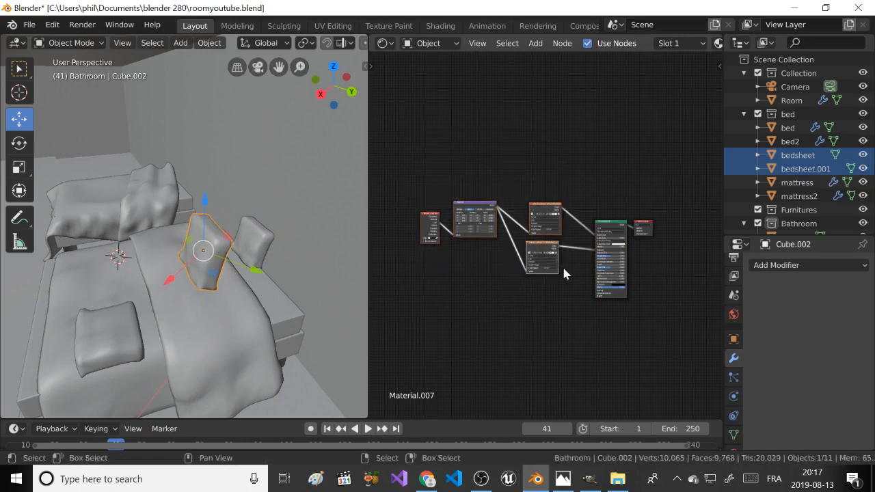
key("x")
scroll(581, 234, "up", 3)
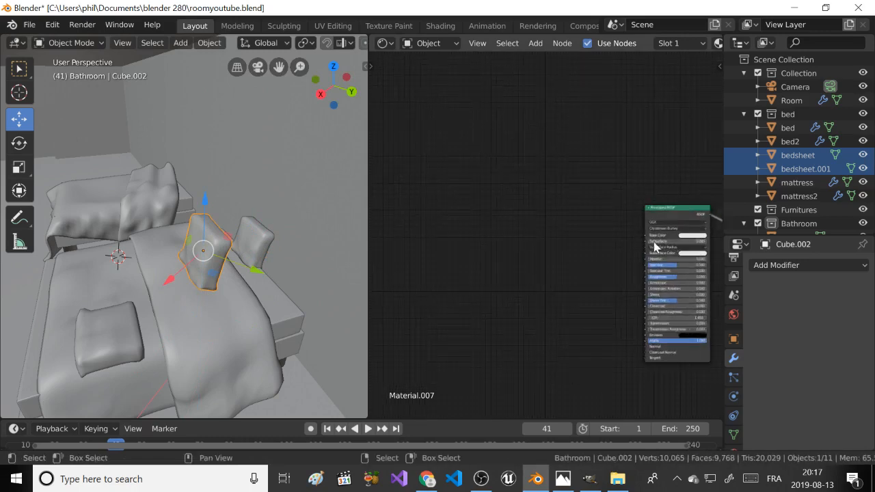
key("Home")
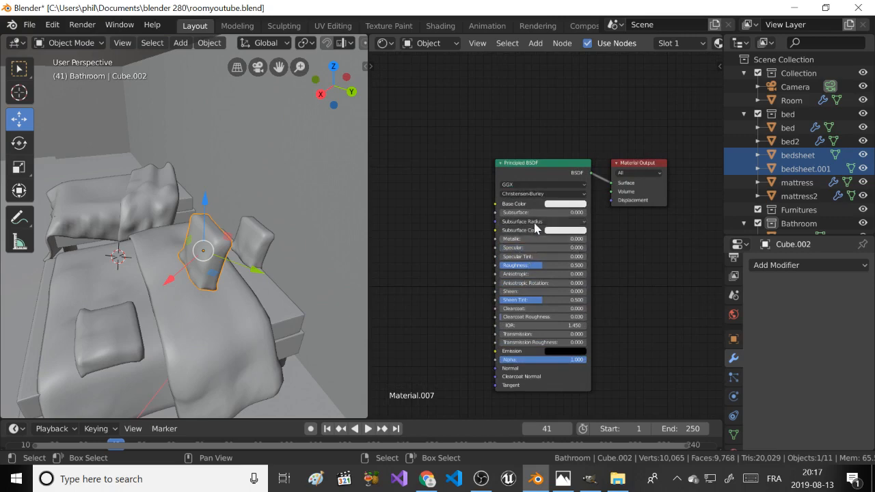
left_click_drag(534, 267, 574, 267)
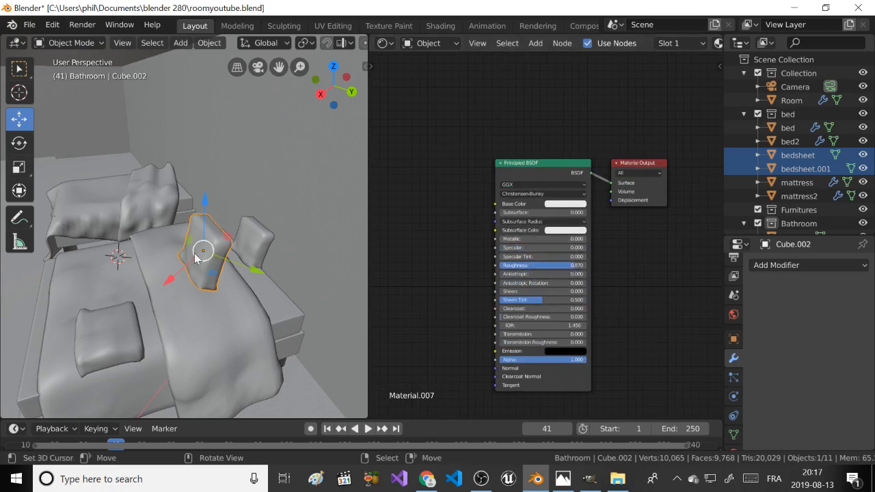
Move the second pillow copy near the head of the bed and rotate it about global Z and local Y.
left_click_drag(173, 277, 157, 291)
left_click_drag(219, 282, 74, 256)
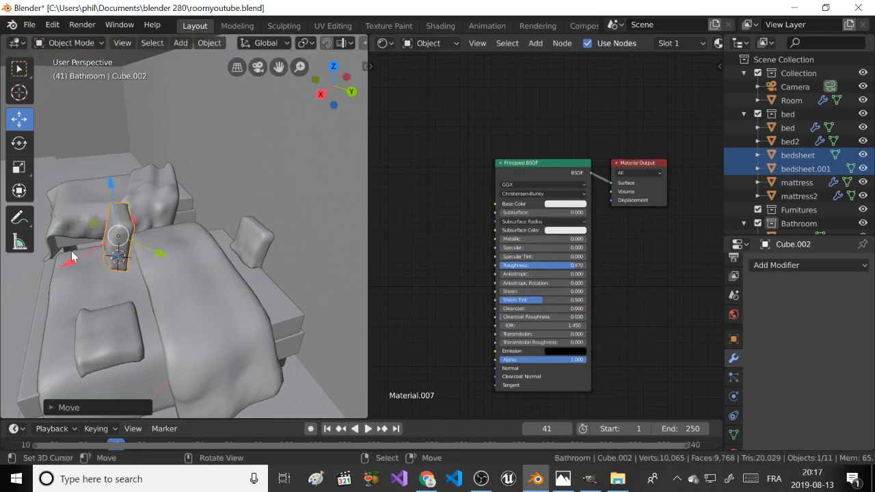
key("r")
key("z")
left_click(78, 236)
key("r")
key("y")
key("y")
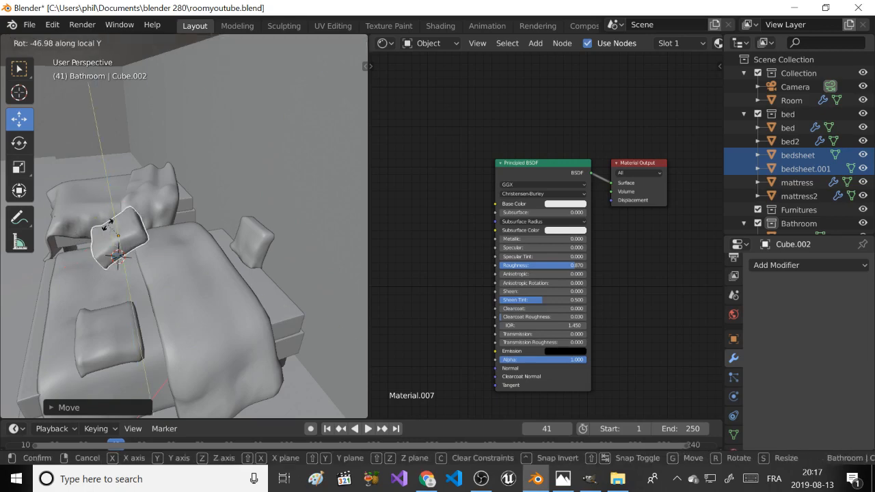
left_click(115, 229)
Lower the second pillow copy onto the bed along global Z, adjust its tilt about Y, and nudge it into place.
key("g")
key("z")
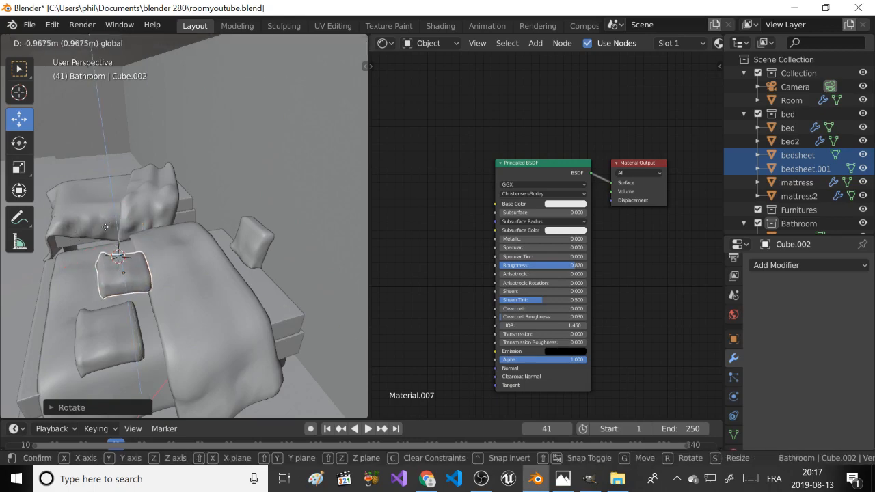
left_click(102, 231)
key("r")
key("y")
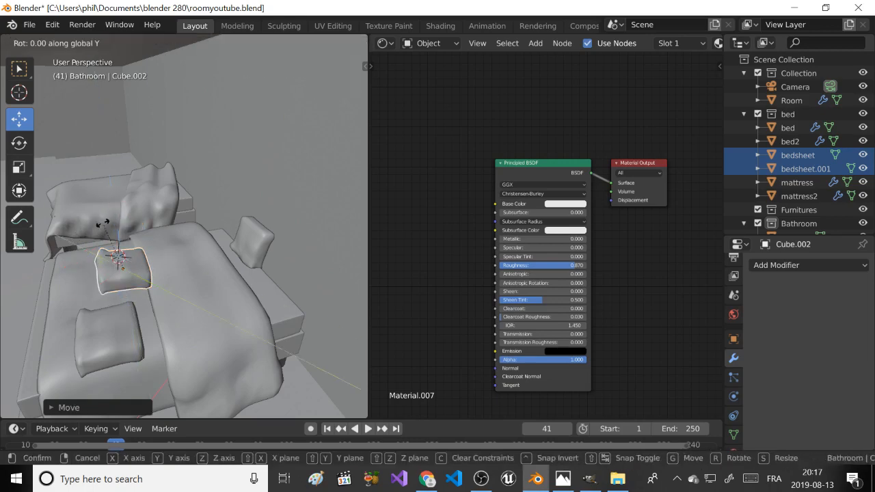
left_click(99, 230)
key("g")
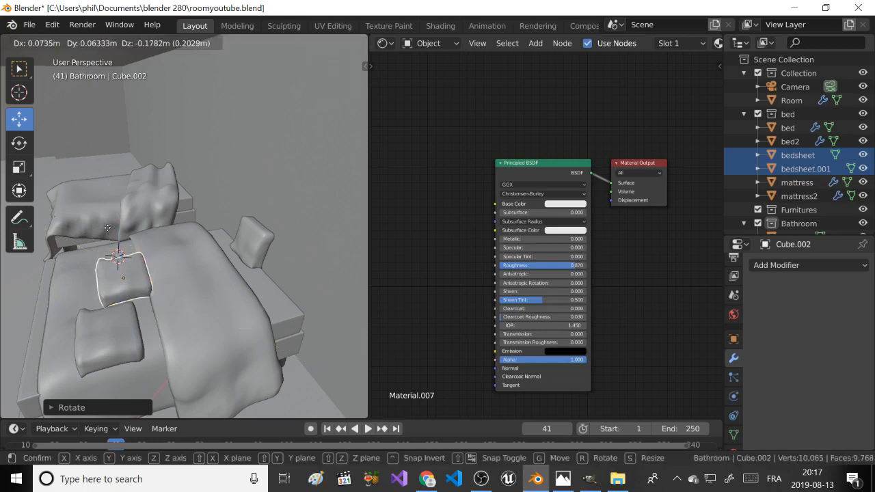
left_click(109, 233)
Duplicate the pillow near the foot of the bed and move the copy along its local Y axis onto the other bed.
middle_click_drag(109, 233, 163, 233)
right_click(175, 314)
scroll(168, 309, "down", 1)
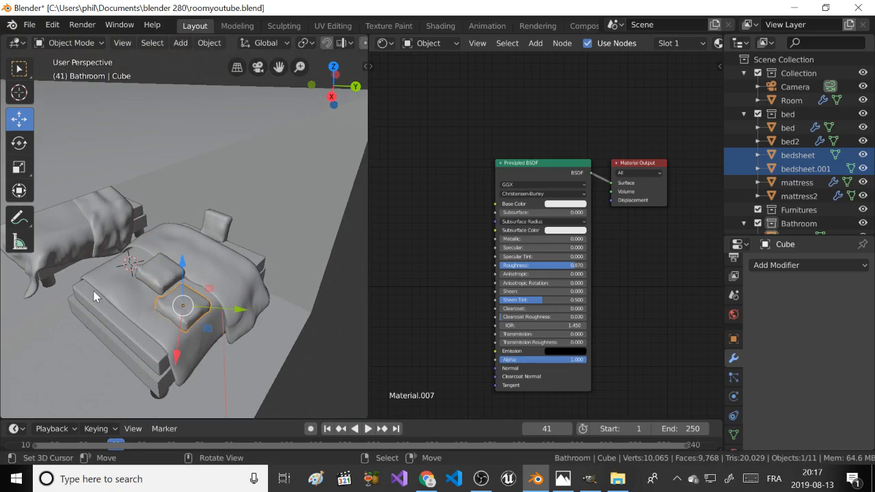
key("shift+d")
key("y")
key("y")
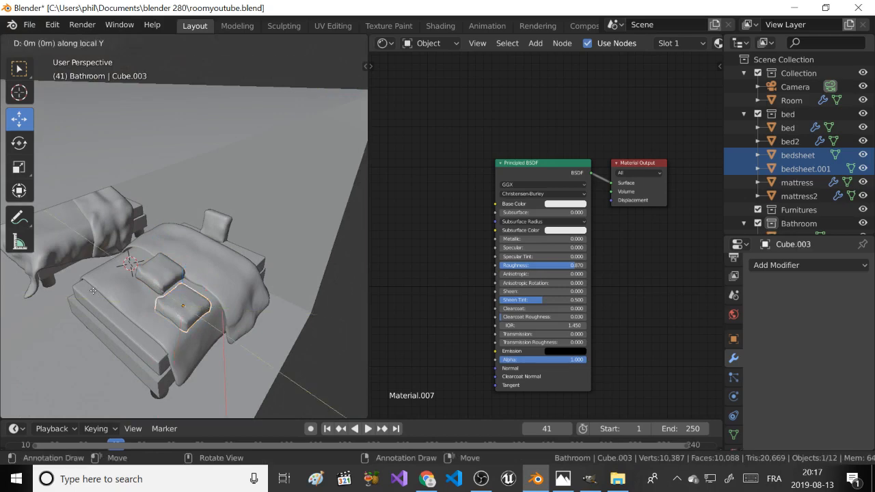
left_click(295, 252)
Try to replace the new pillow copy's Principled BSDF and Material Output nodes with nodes copied from the bedsheet material.
right_click(95, 231)
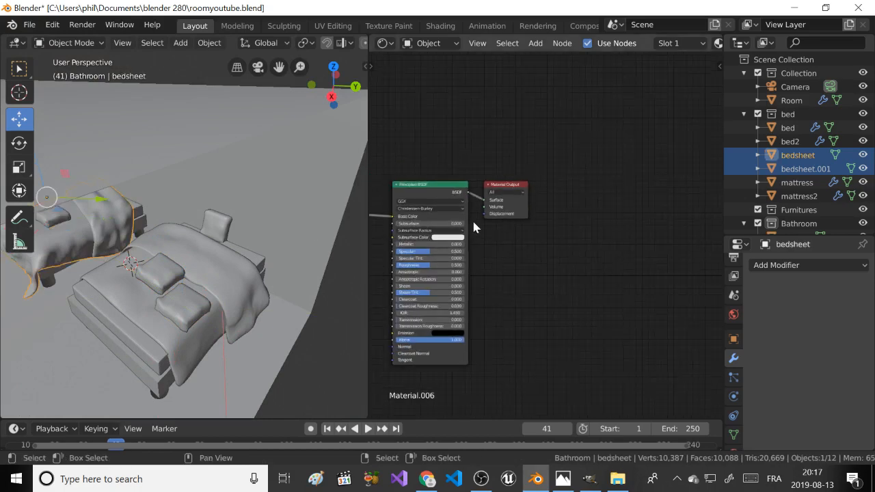
scroll(473, 227, "down", 5)
middle_click_drag(441, 215, 476, 203)
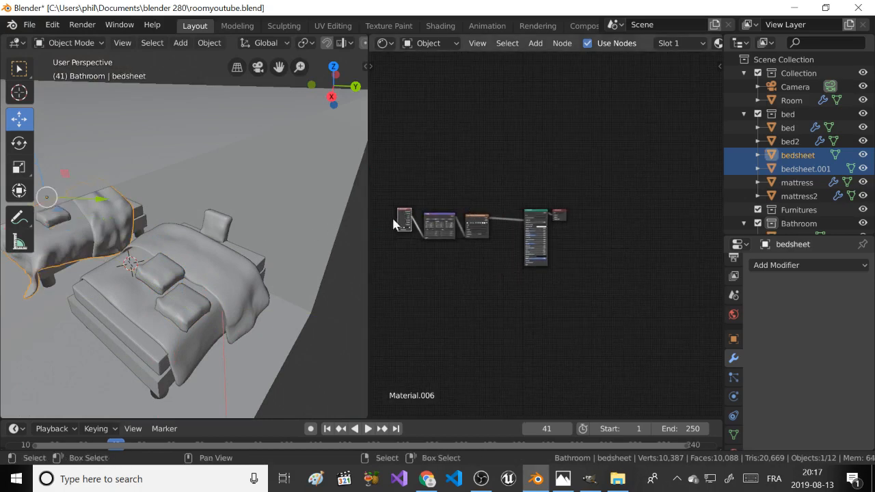
left_click_drag(397, 177, 589, 289)
key("ctrl+c")
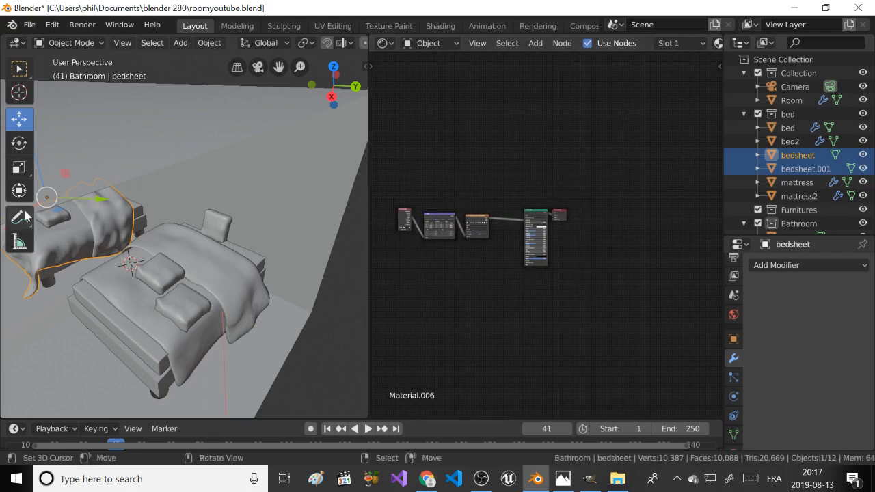
right_click(52, 218)
left_click_drag(545, 180, 619, 277)
key("x")
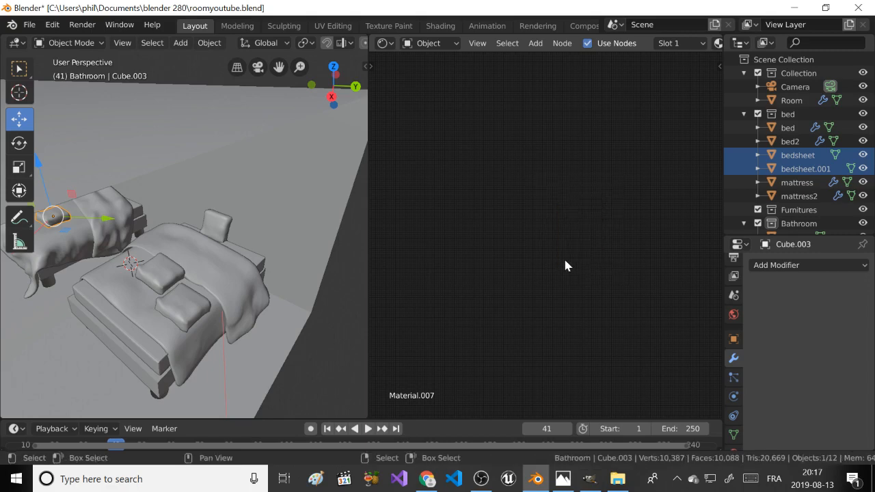
key("ctrl+v")
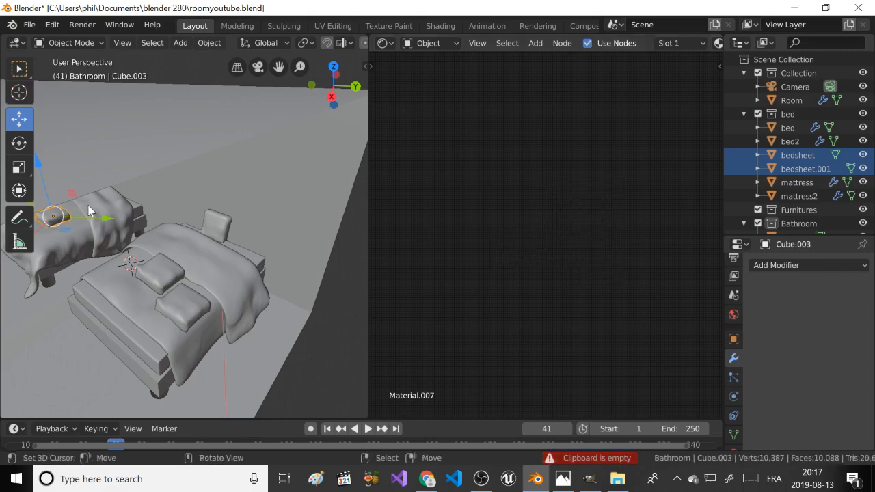
Try again to transfer the bedsheet's full node chain to the pillow's emptied material.
left_click(77, 230)
left_click_drag(394, 174, 557, 270)
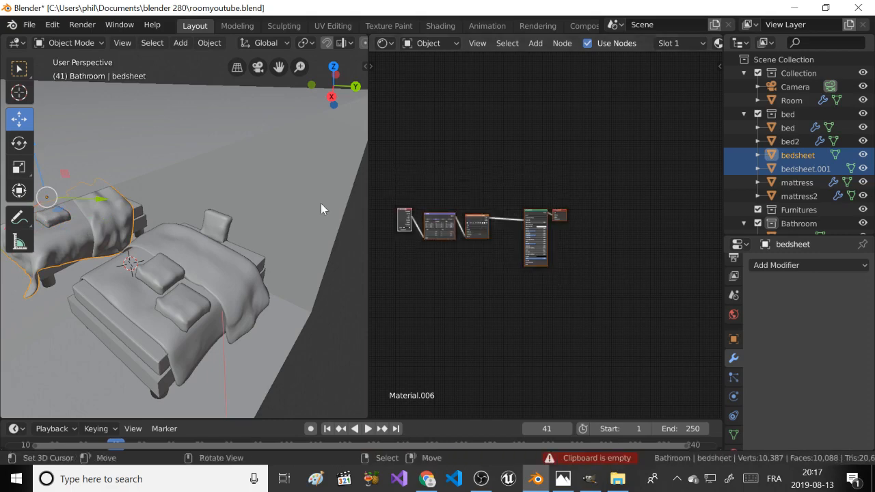
left_click(147, 226)
key("ctrl+v")
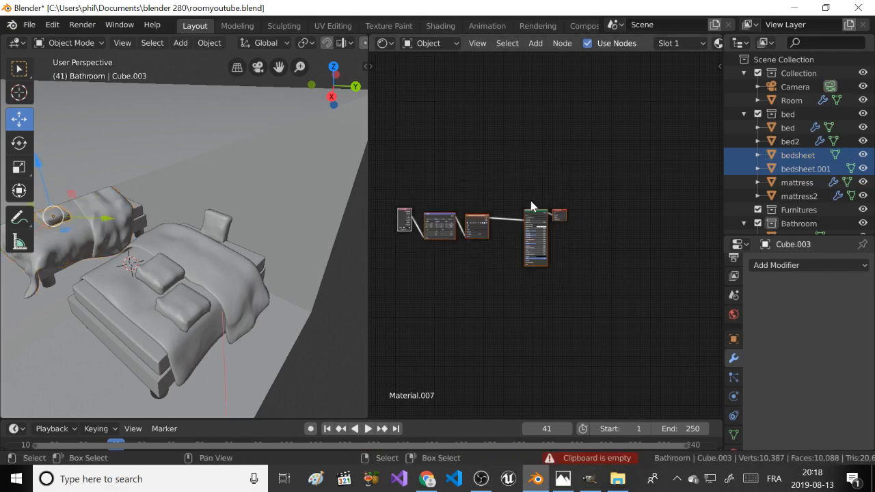
middle_click_drag(425, 192, 552, 217)
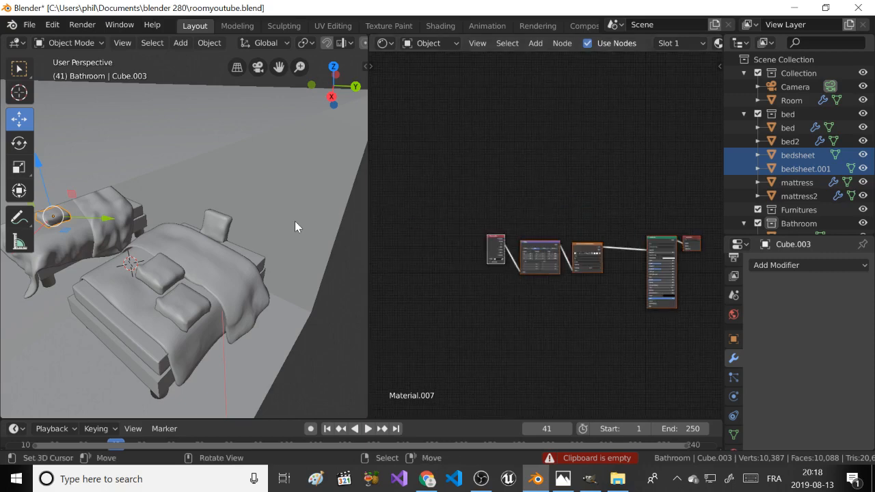
Preview the pillows and bedsheets on both beds in Rendered shading.
key("z")
left_click(300, 142)
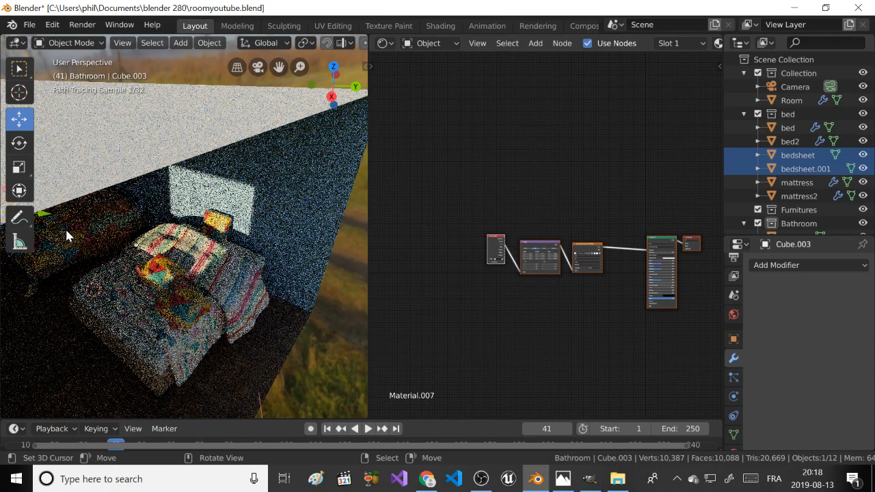
middle_click_drag(66, 235, 232, 255, "shift")
middle_click_drag(232, 255, 298, 266, "ctrl")
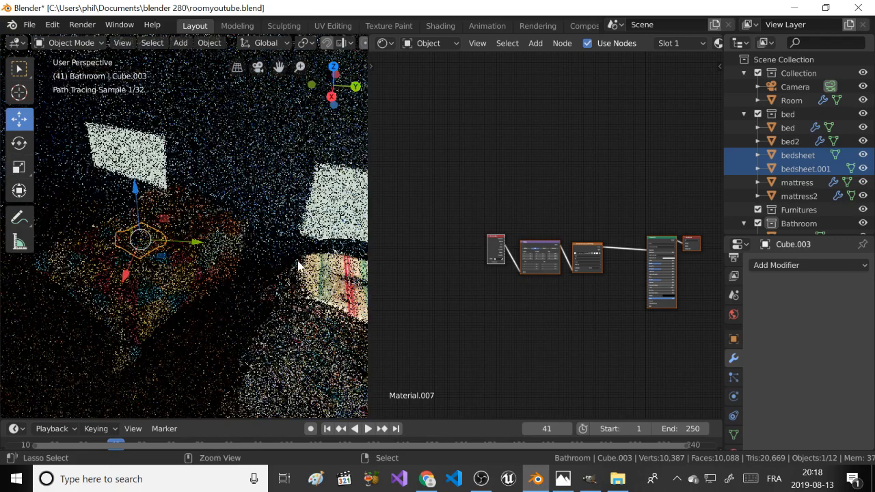
key("z")
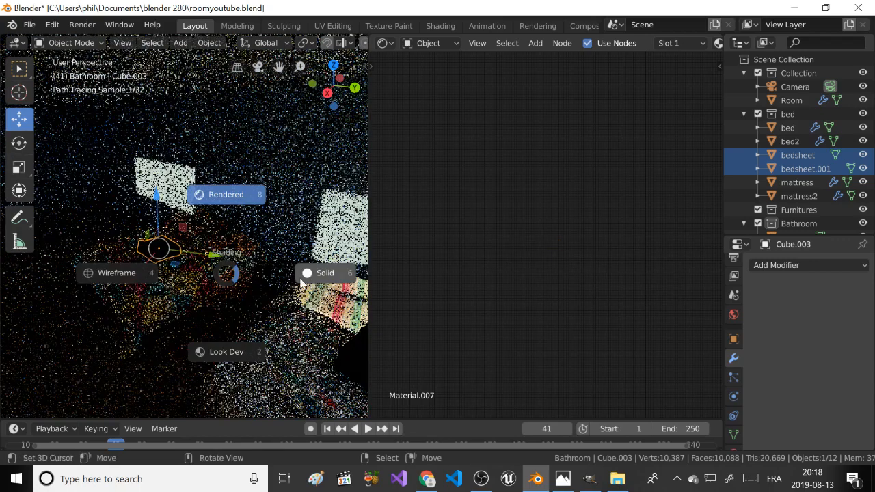
left_click(251, 279)
left_click(247, 285)
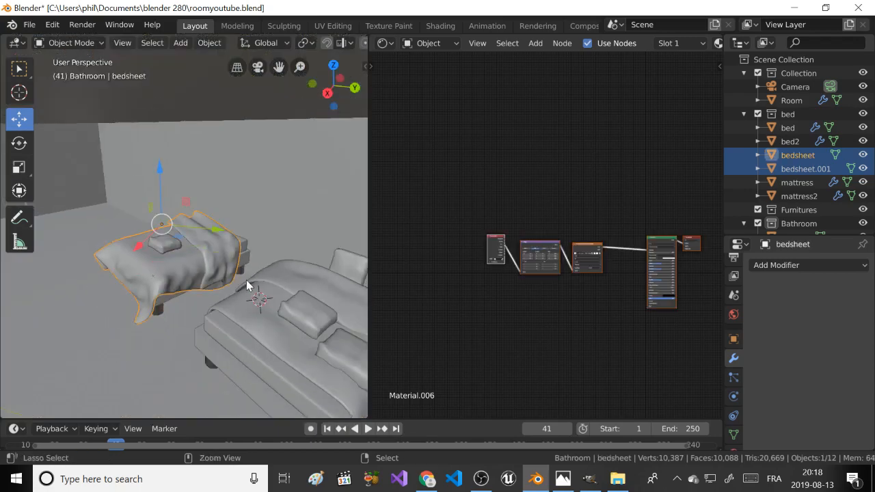
key("z")
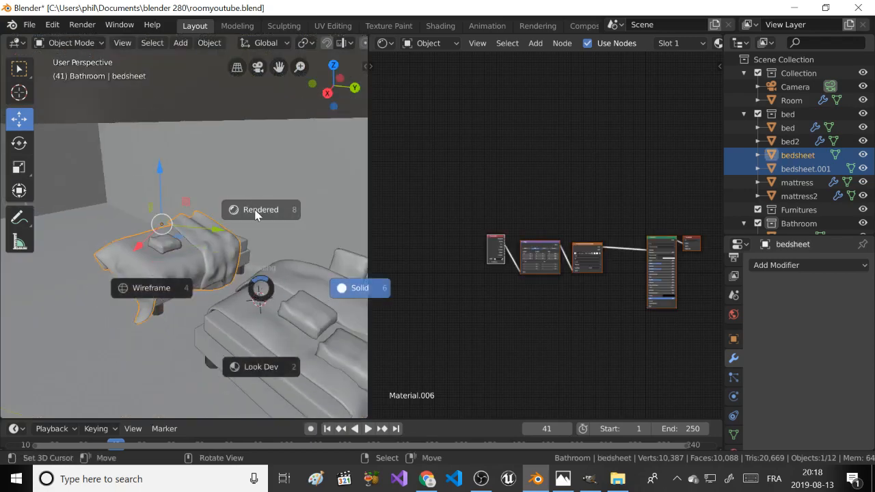
left_click(255, 211)
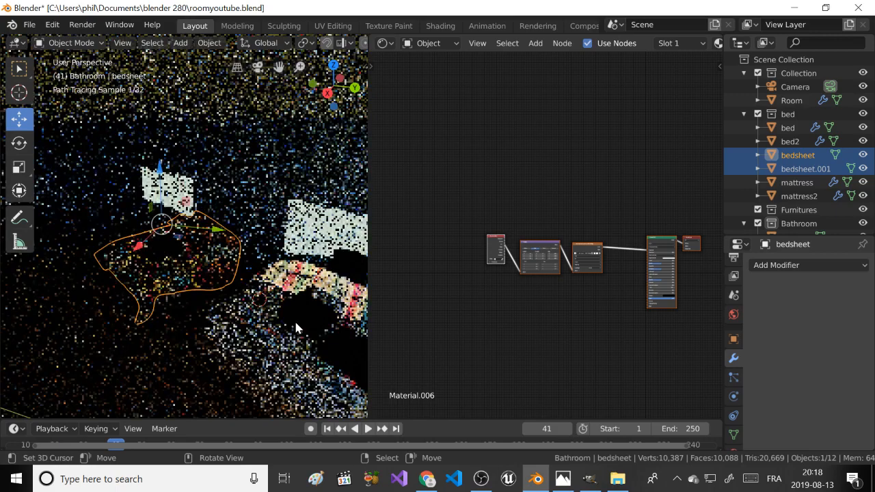
Undo the node replacement until the pillow material has its Principled BSDF and Material Output nodes back.
key("ctrl+z")
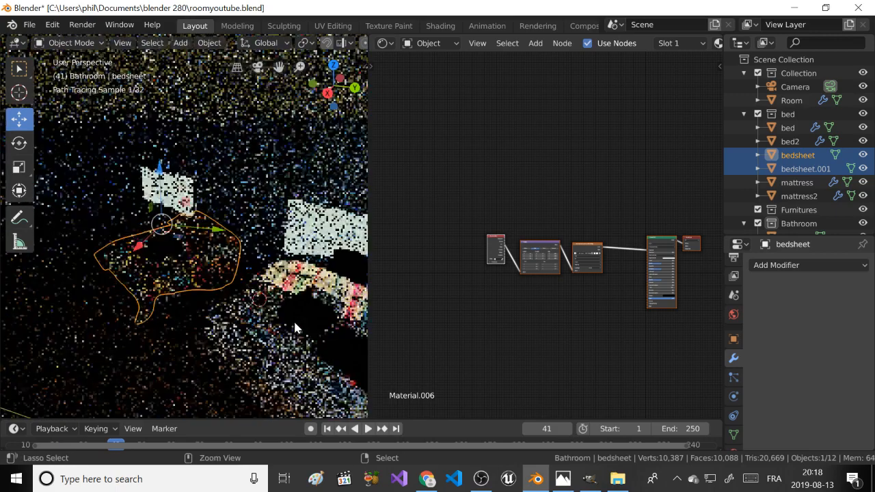
key("ctrl+z")
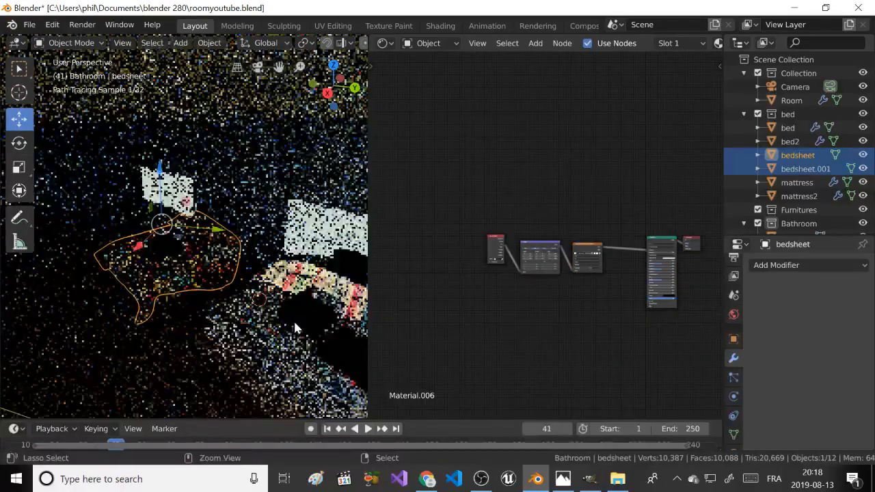
key("ctrl+z")
key("ctrl+z")
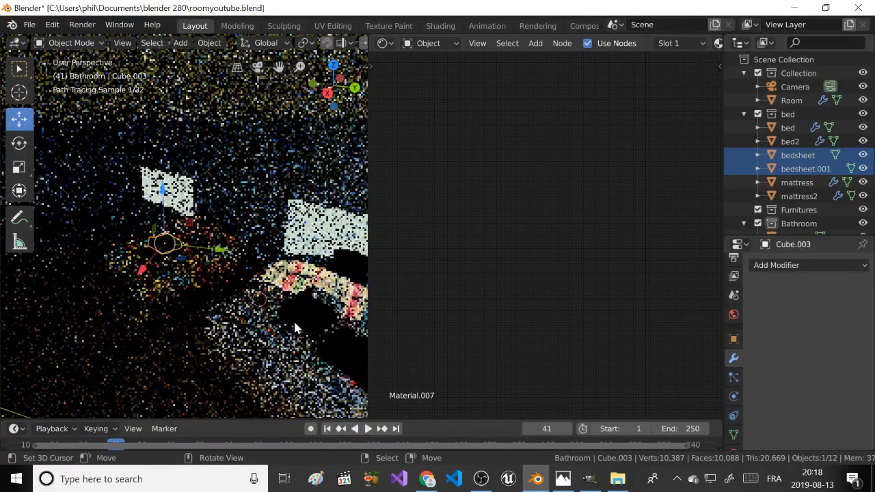
key("z")
left_click(363, 320)
middle_click_drag(363, 321, 257, 272)
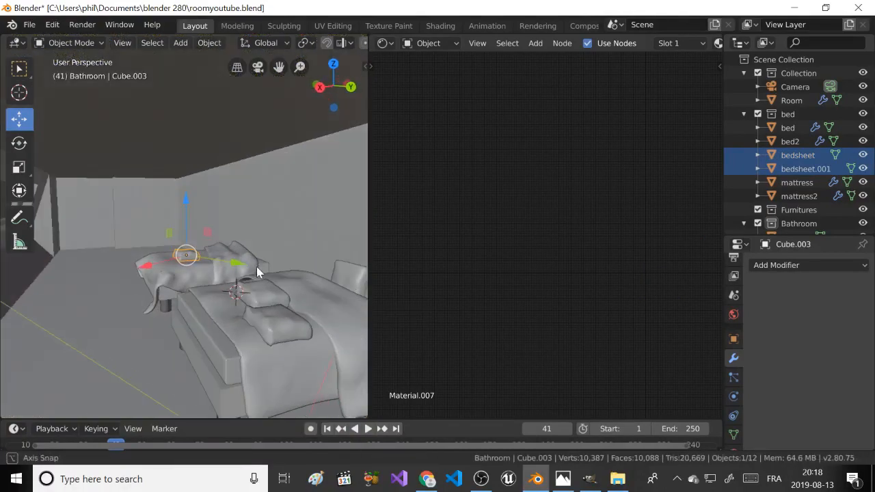
left_click(267, 335)
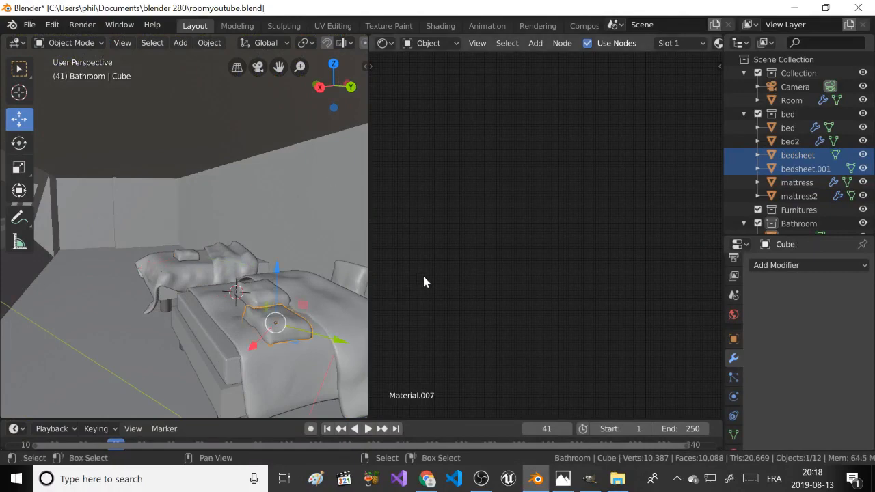
key("ctrl+z")
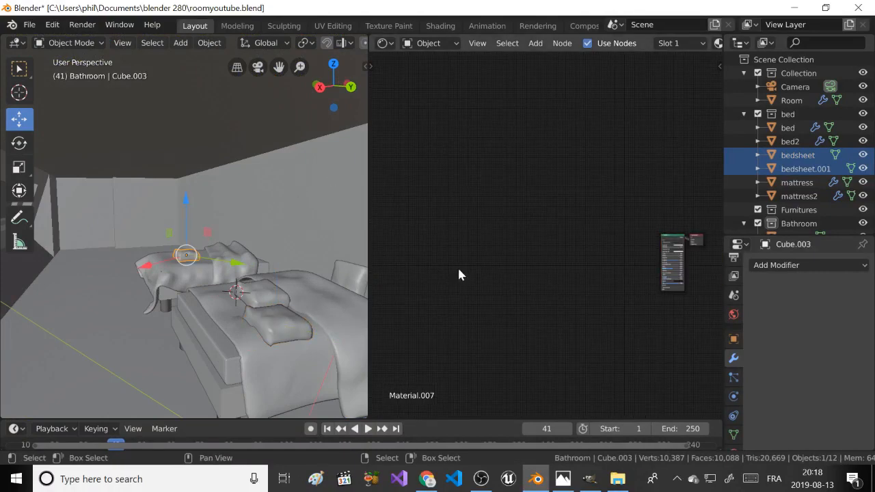
key("ctrl+z")
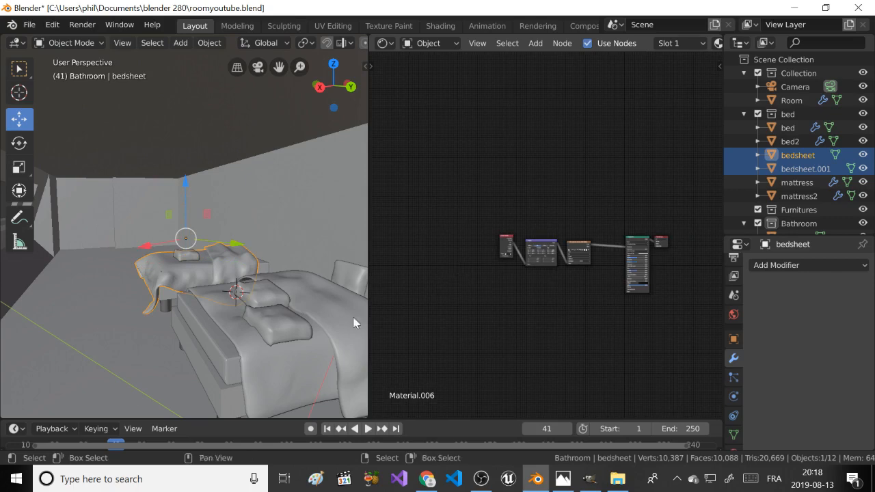
Examine the restored materials of the pillows and bedsheets, comparing Rendered and Solid shading.
key("z")
left_click(295, 236)
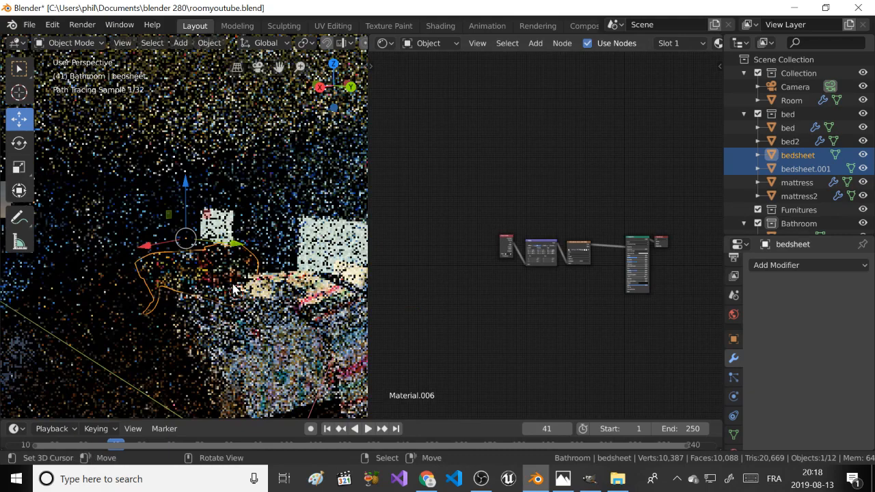
right_click(233, 290)
key("z")
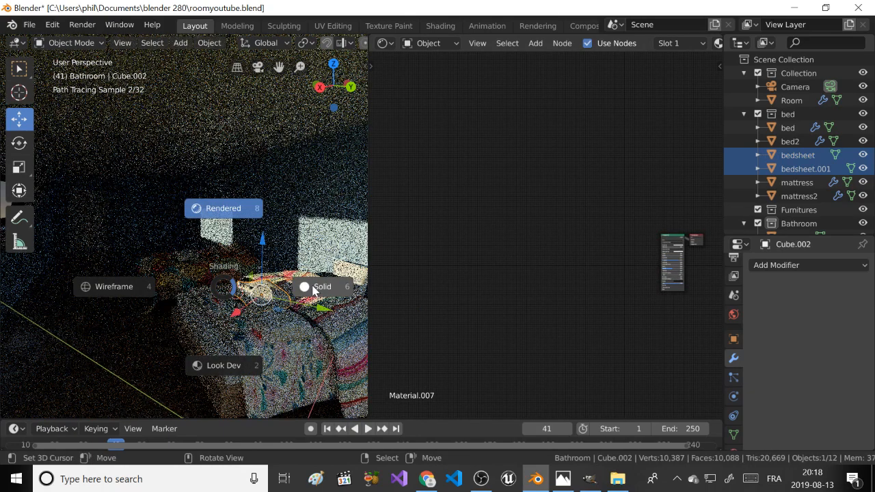
left_click(309, 287)
scroll(204, 274, "up", 4)
right_click(197, 270)
scroll(199, 272, "down", 3)
mouse_move(234, 278)
middle_mouse_down()
mouse_move(211, 270)
mouse_move(221, 275)
middle_mouse_up()
key("z")
left_click(229, 194)
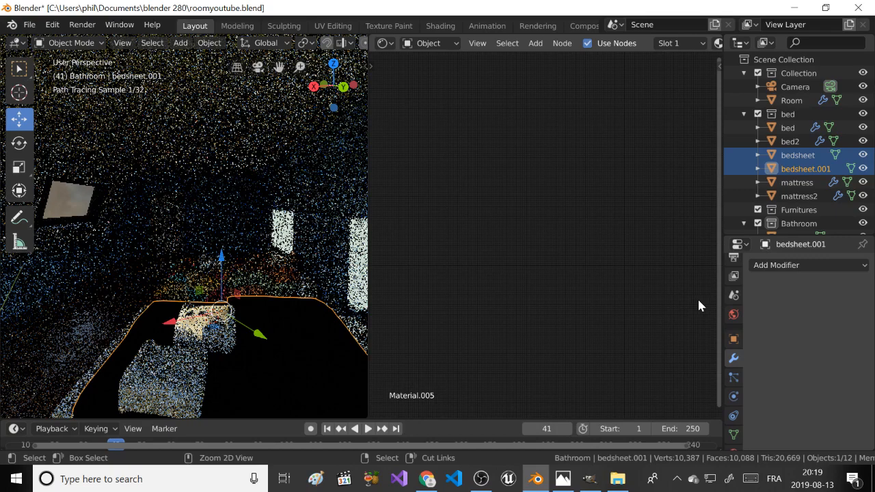
Delete the pillow copy lying on the far bed.
key("Delete")
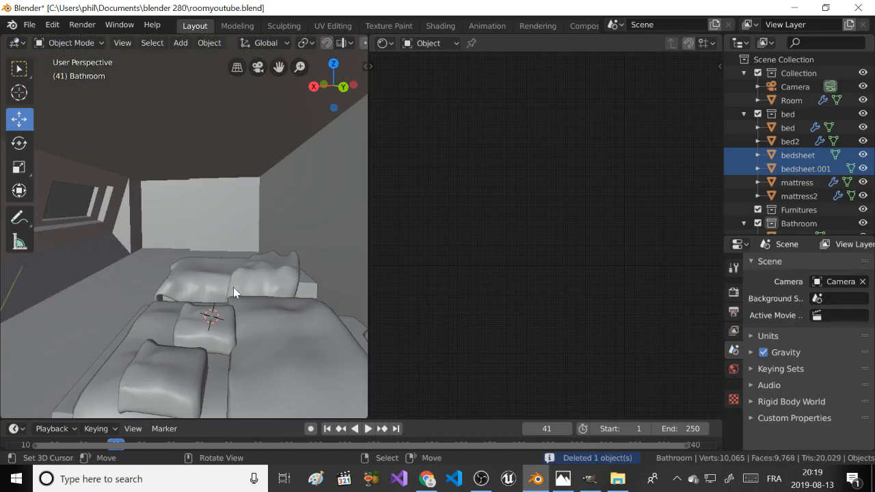
scroll(233, 287, "down", 3)
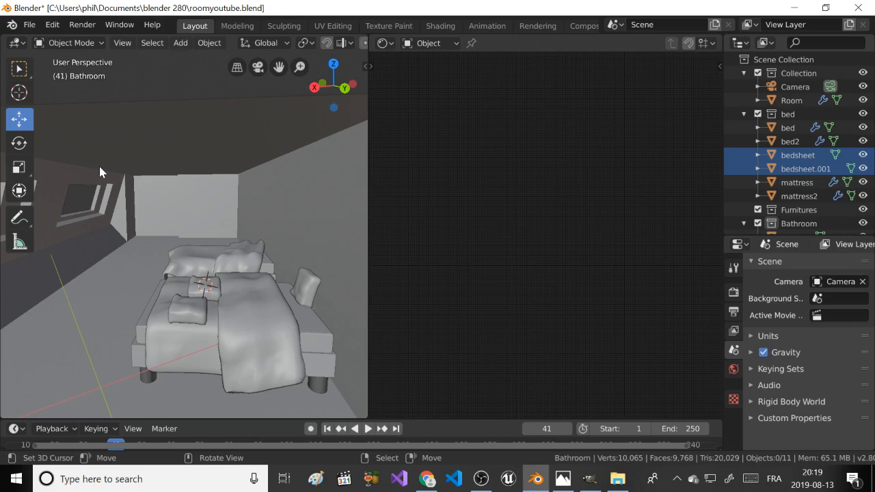
key("z")
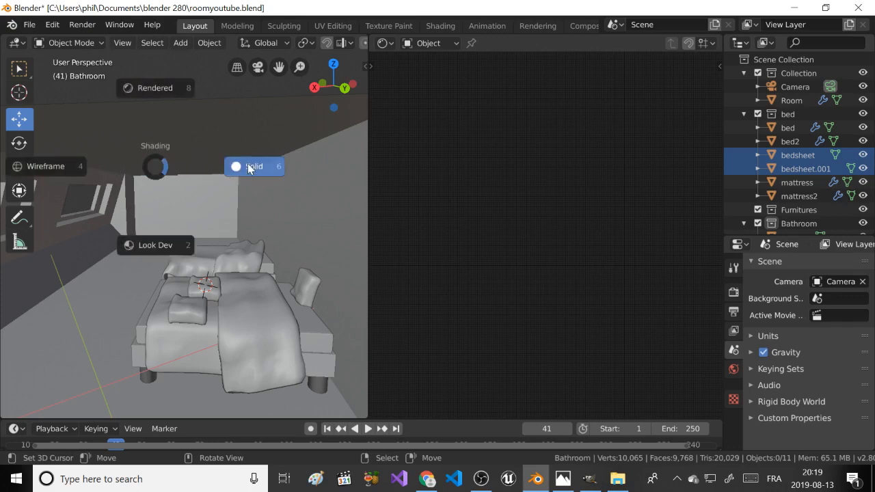